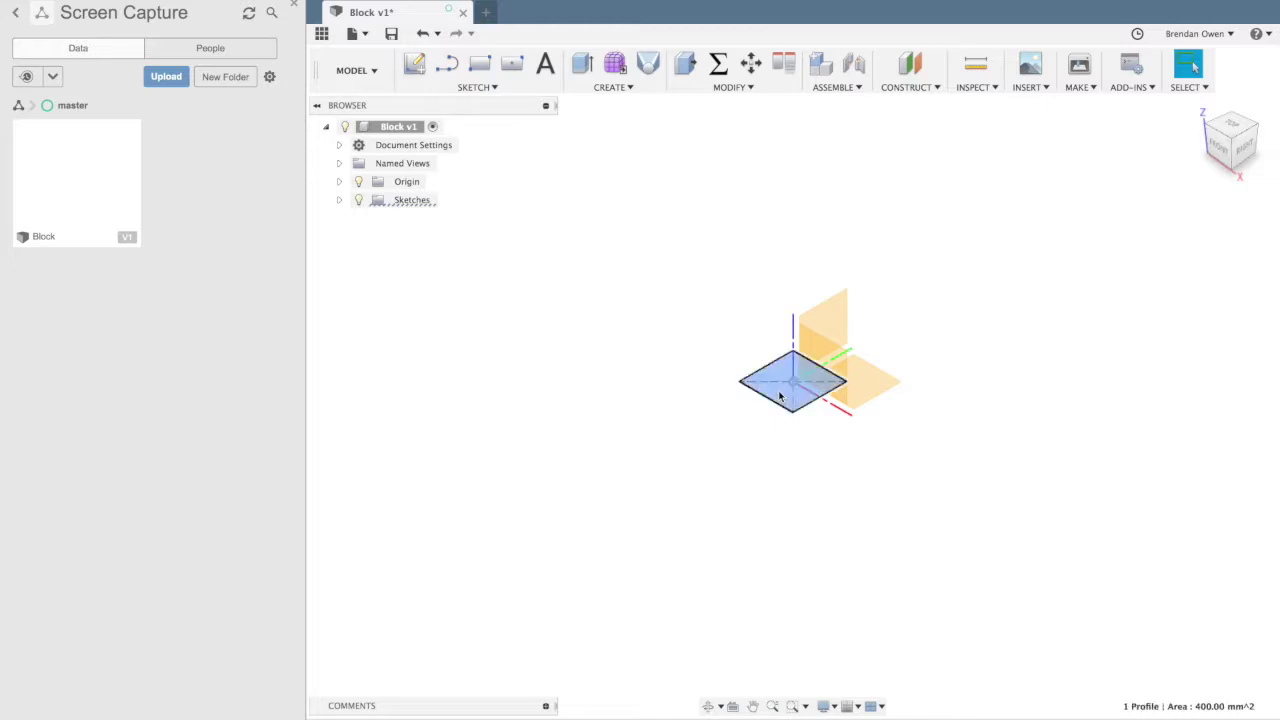
# - Extrude the square profile symmetrically as a new body, 20 mm measured over the whole length
pyautogui.press('e')
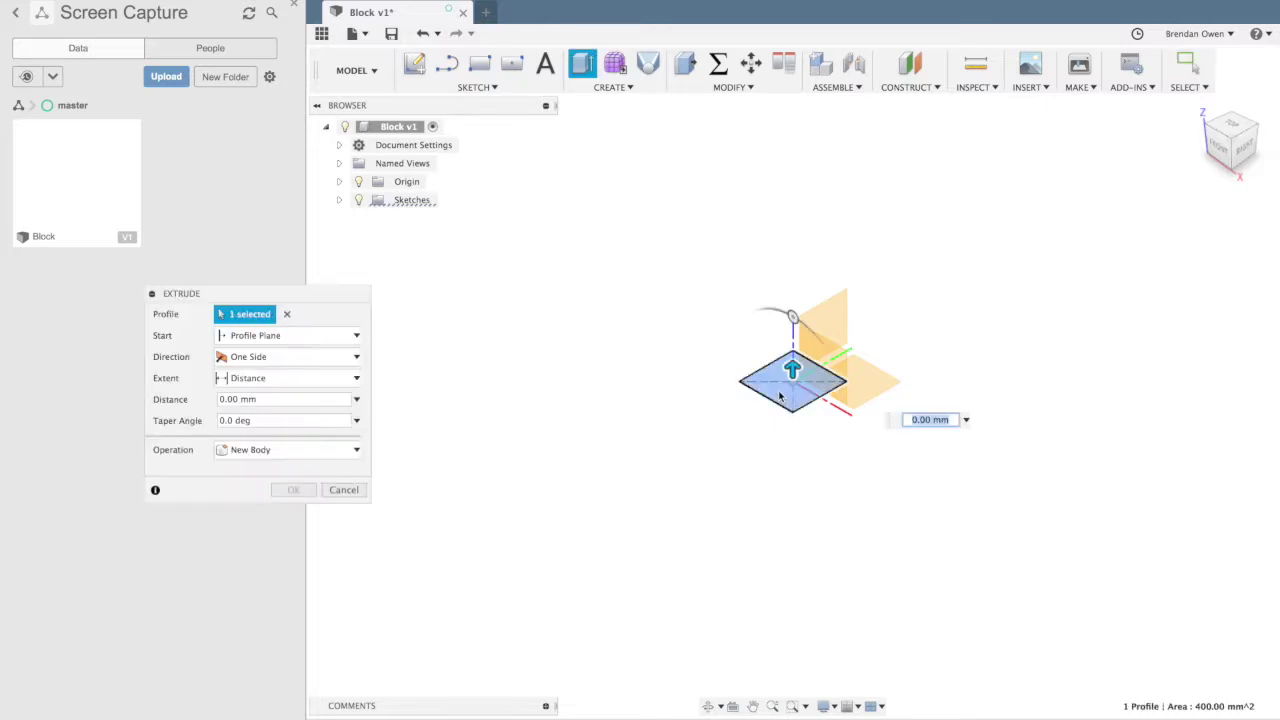
pyautogui.click(268, 378)
pyautogui.click(268, 378)
pyautogui.click(274, 357)
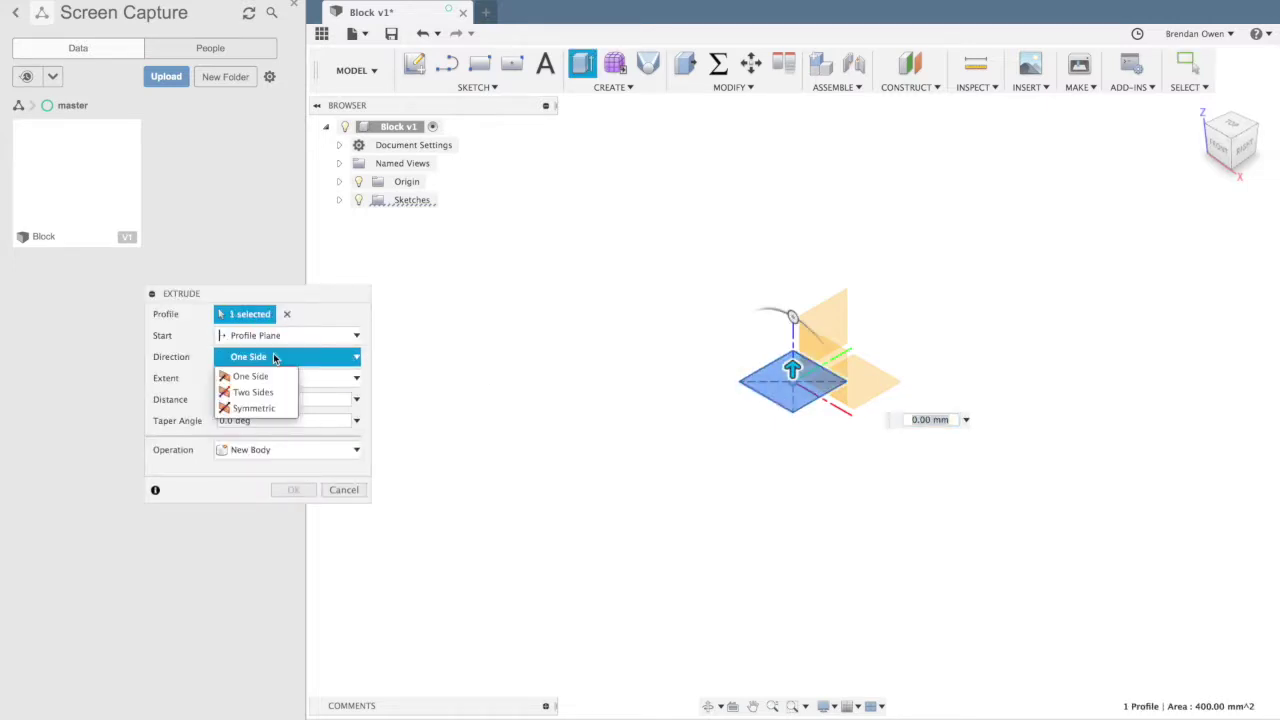
pyautogui.click(258, 410)
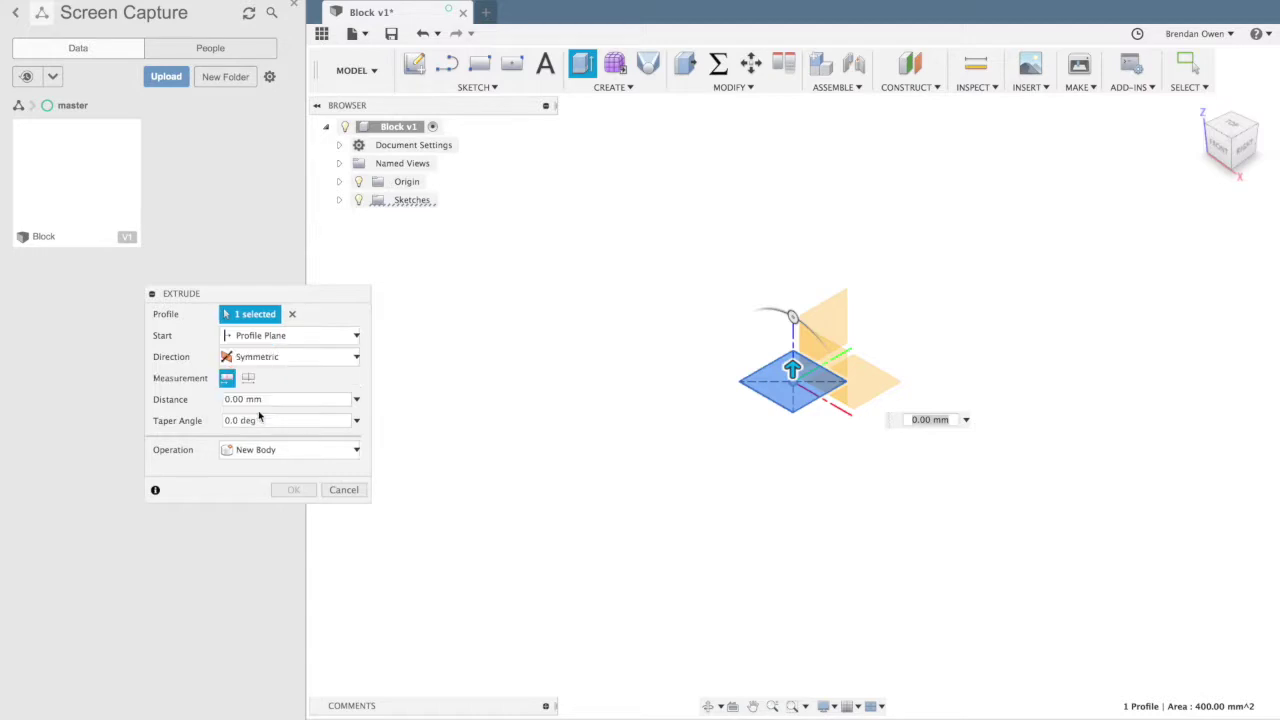
pyautogui.click(249, 379)
pyautogui.click(272, 399)
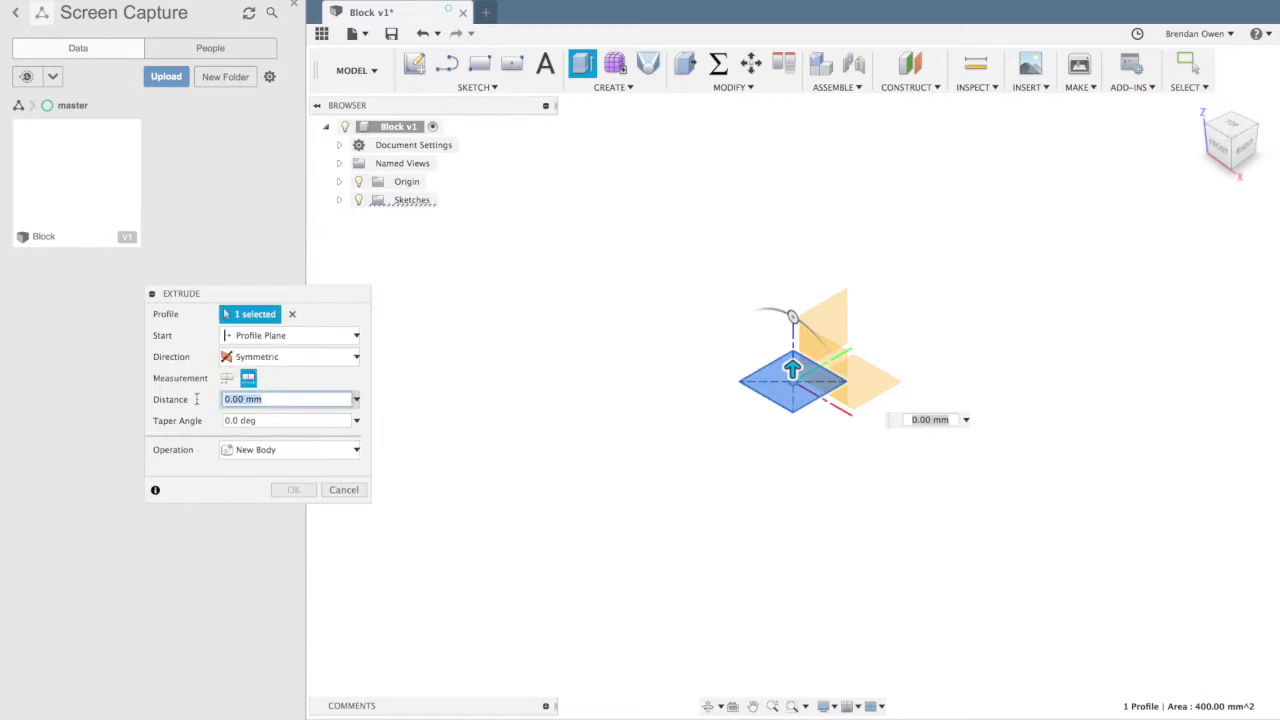
pyautogui.write('20')
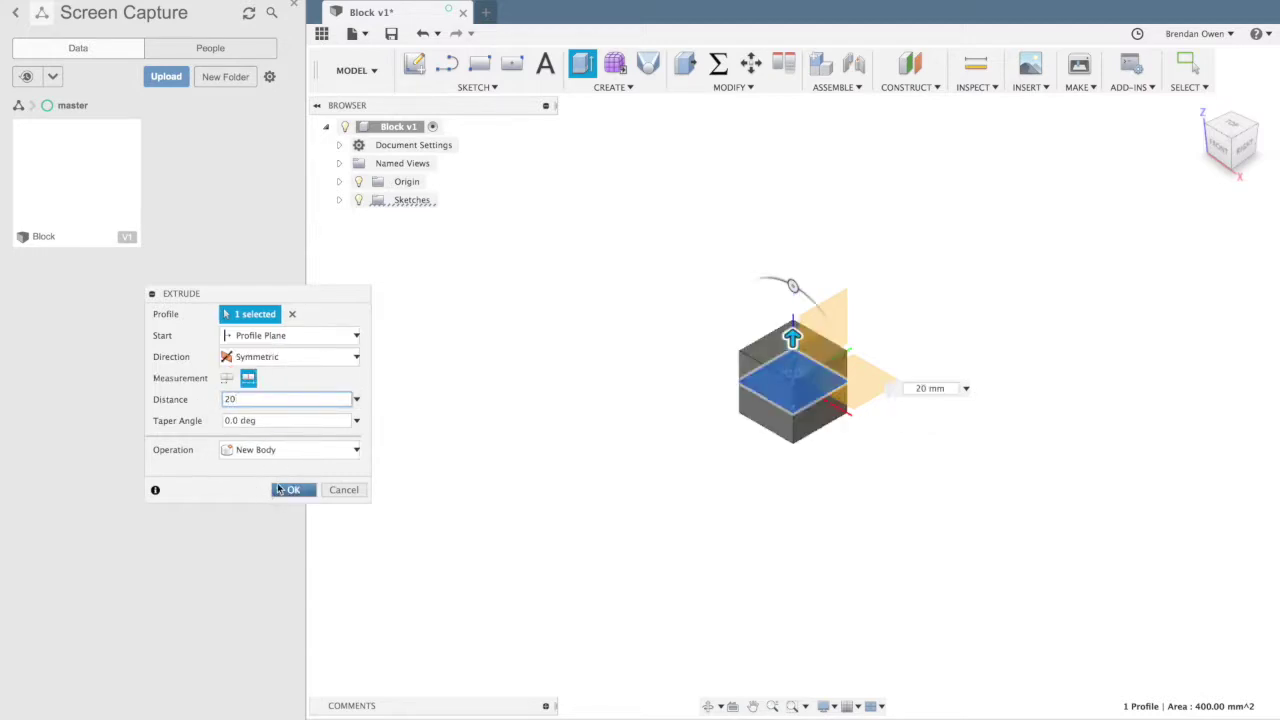
pyautogui.click(296, 490)
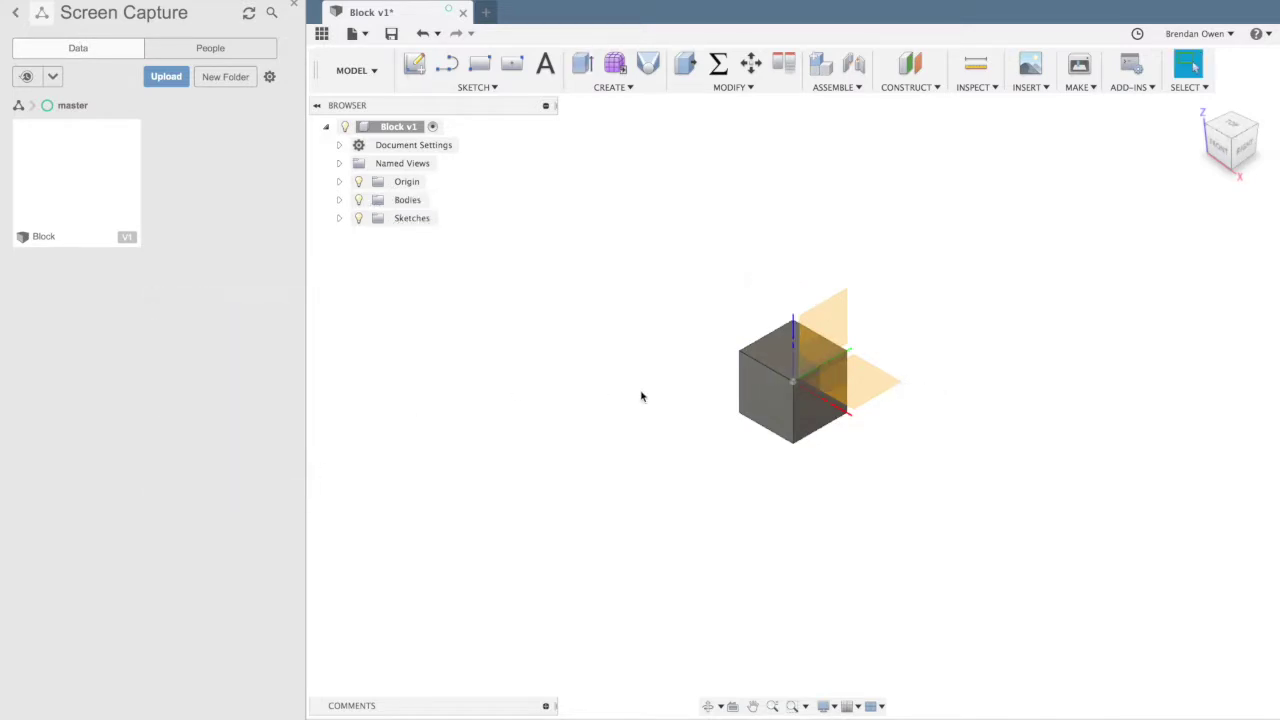
# - Extrude the cube's top face 55 mm with a -45 degree taper, joined to the body
pyautogui.click(775, 347)
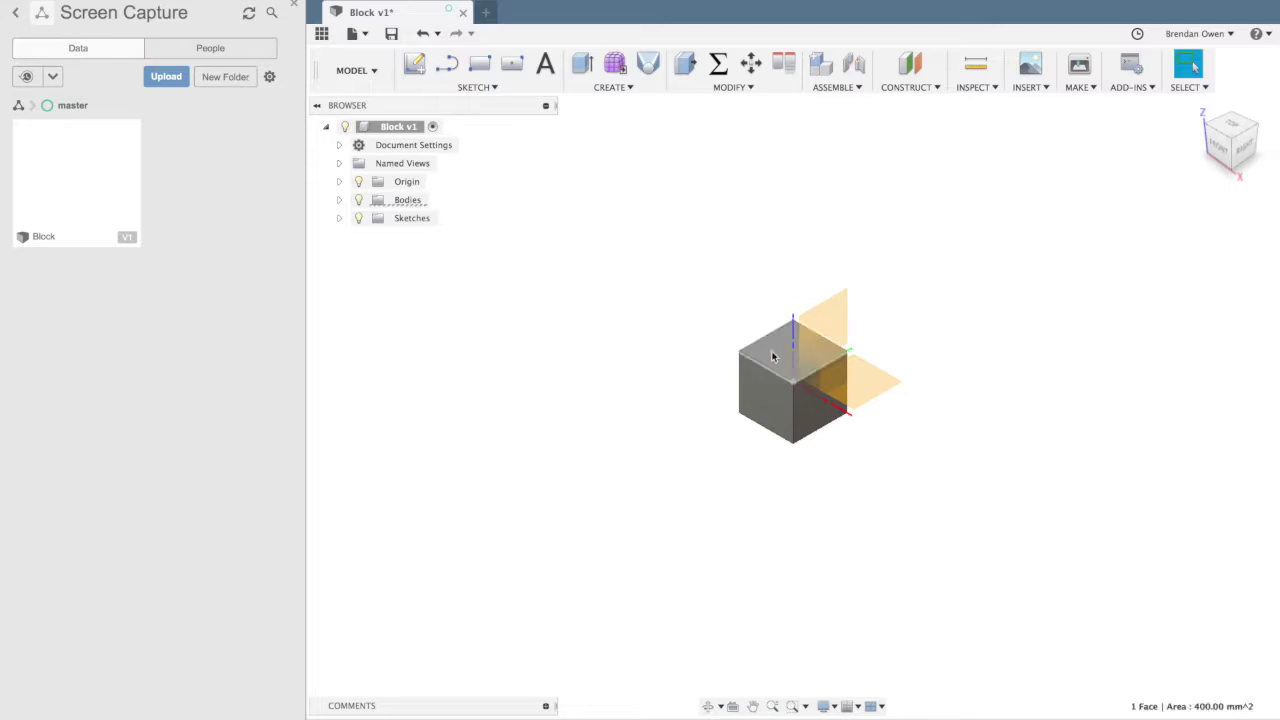
pyautogui.press('e')
pyautogui.moveTo(776, 344); pyautogui.dragTo(771, 170)
pyautogui.click(277, 420)
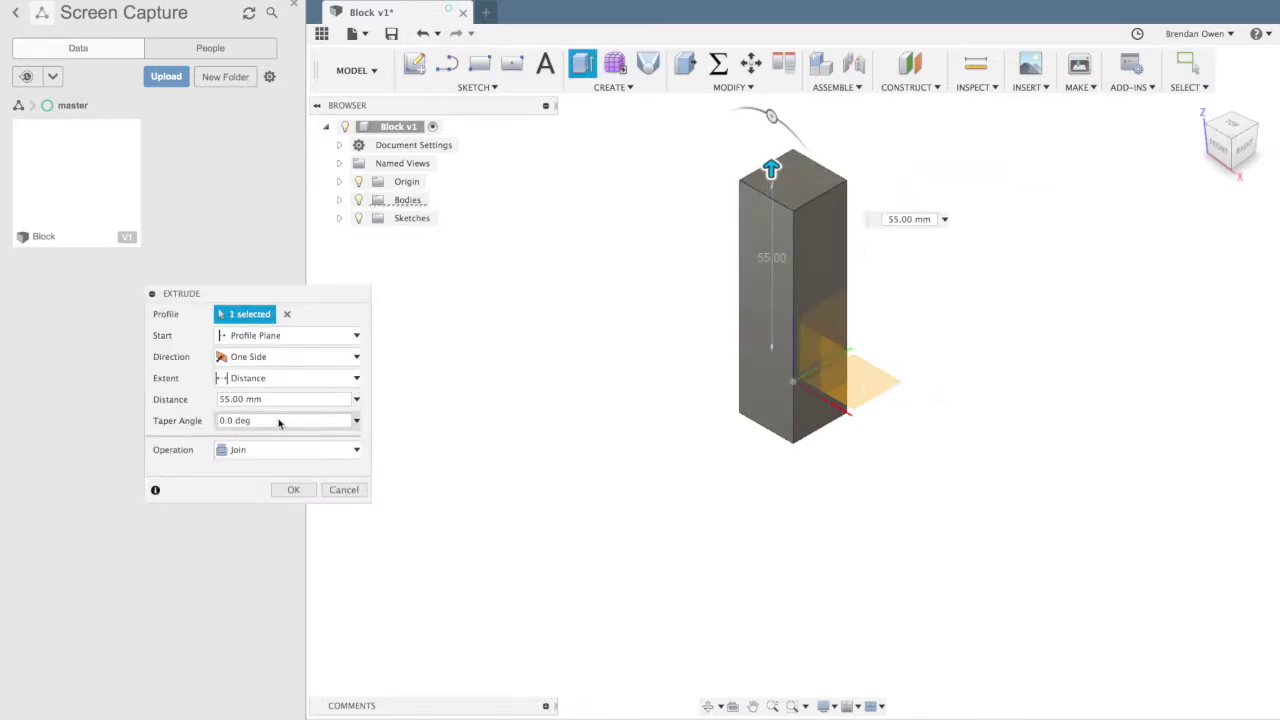
pyautogui.write('-45')
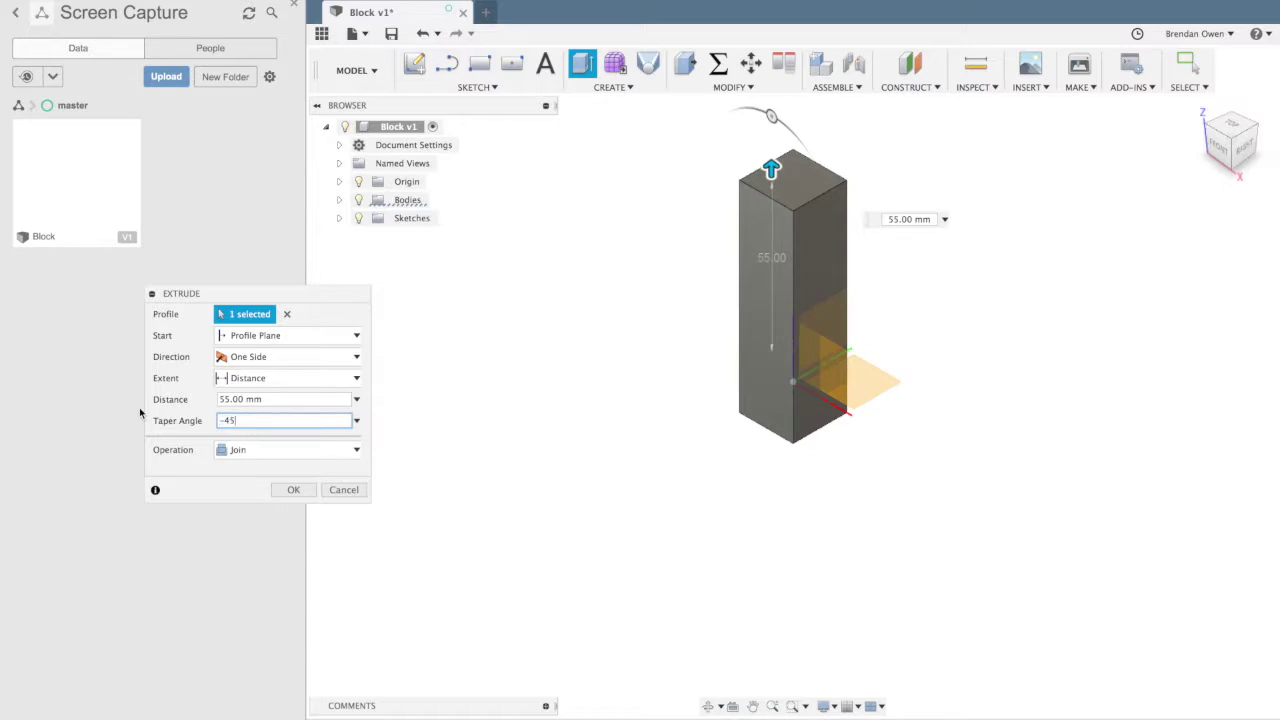
pyautogui.click(297, 491)
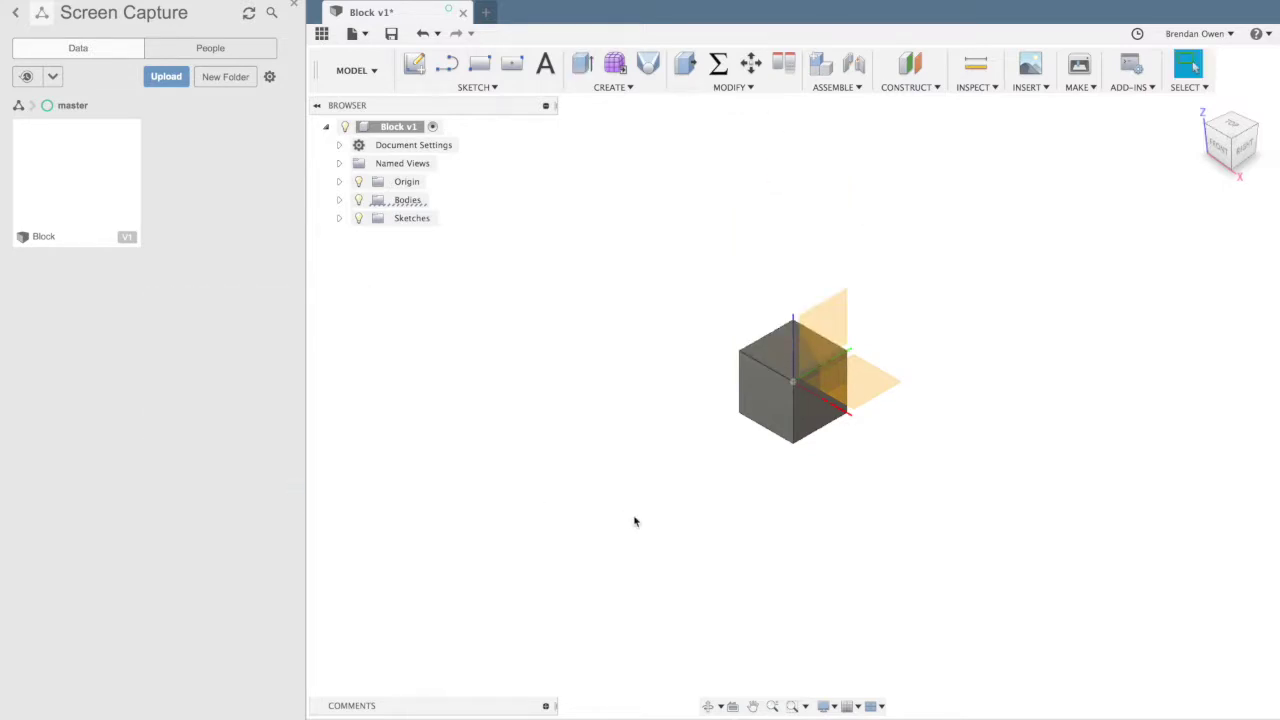
# - Extrude the cube's front face 24 mm with a -45 degree taper, joined to the body
pyautogui.keyDown('shift'); pyautogui.hscroll(-10, 634, 520); pyautogui.keyUp('shift')
pyautogui.scroll(3, 634, 520)
pyautogui.keyDown('shift'); pyautogui.hscroll(-3, 634, 520); pyautogui.keyUp('shift')
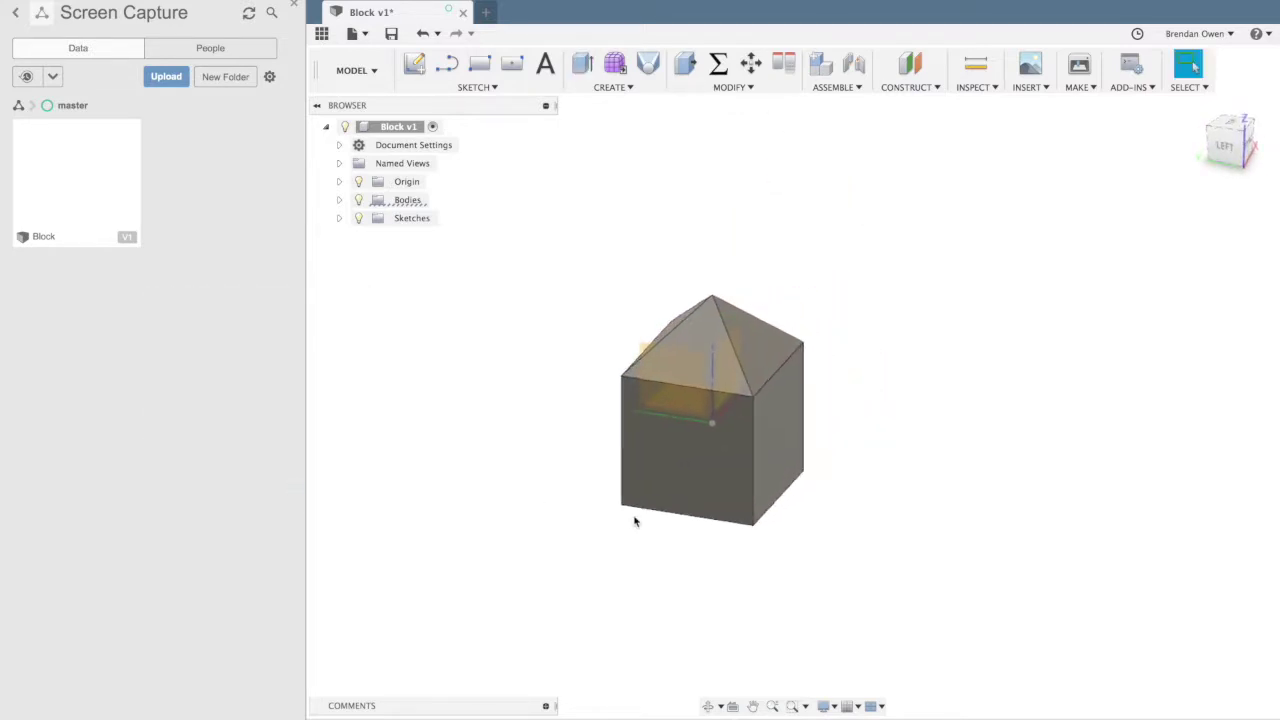
pyautogui.click(779, 435)
pyautogui.press('e')
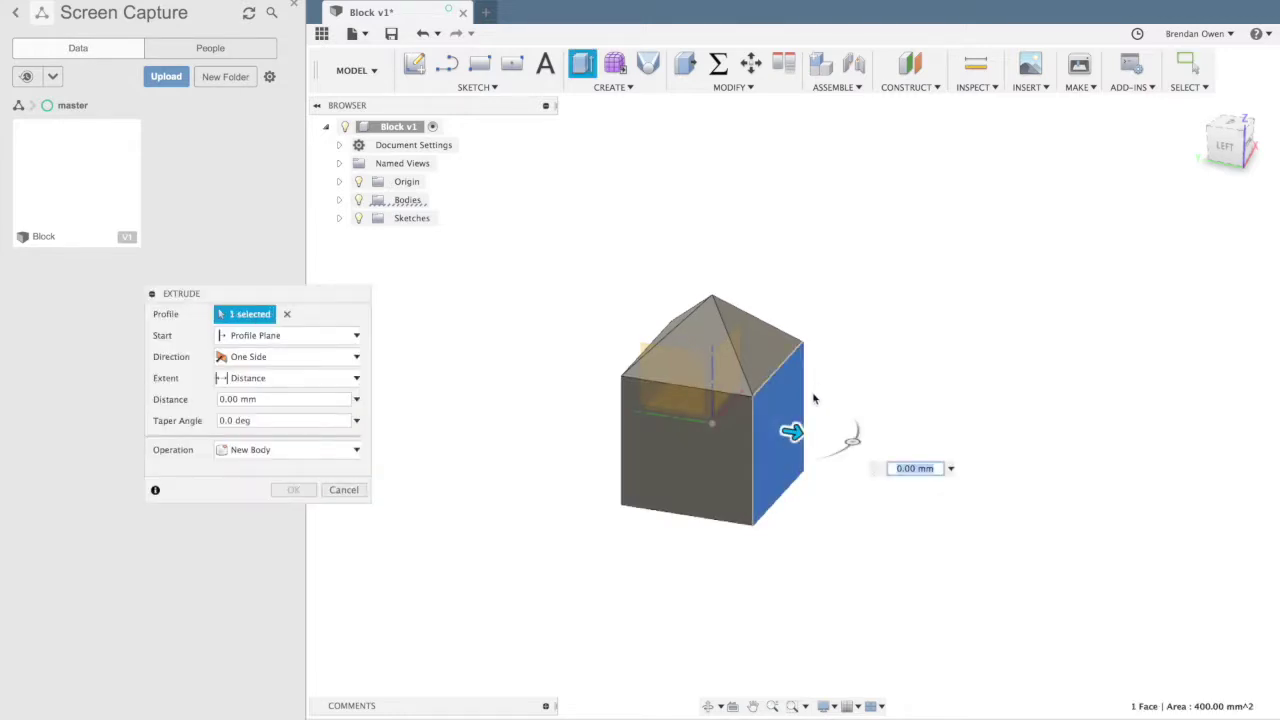
pyautogui.moveTo(797, 433); pyautogui.dragTo(951, 455)
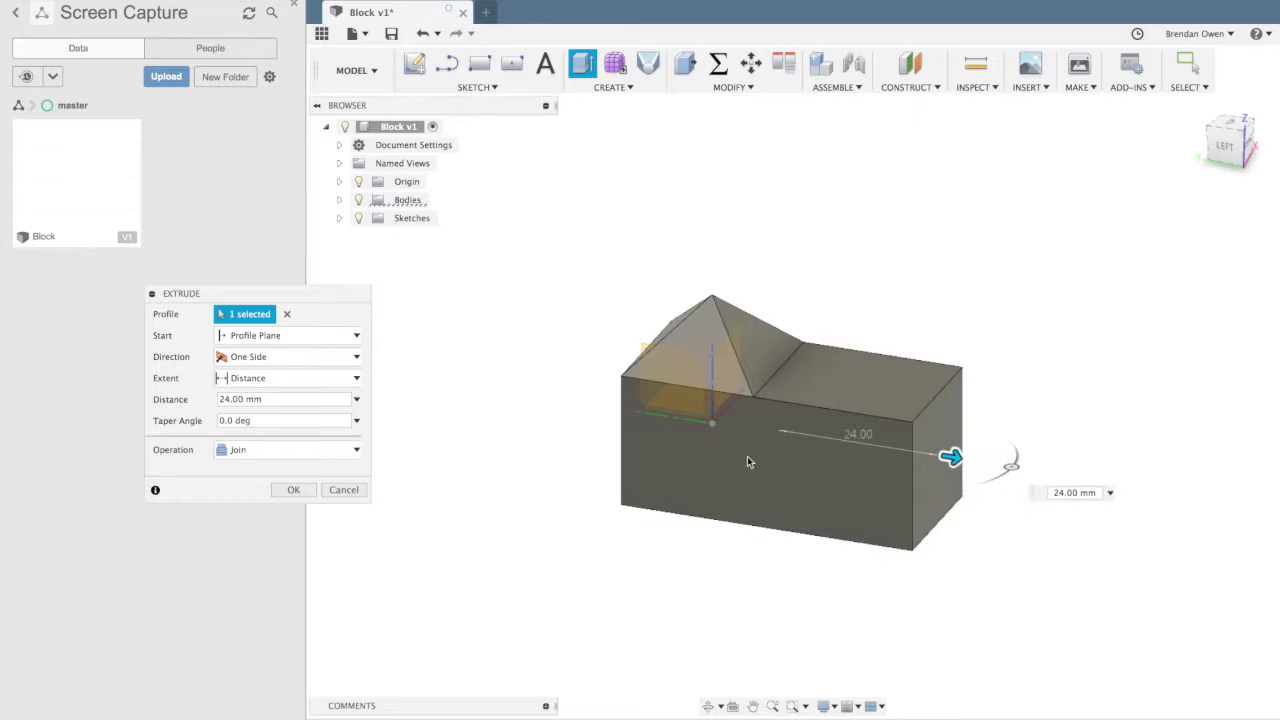
pyautogui.moveTo(1008, 442)
pyautogui.mouseDown()
pyautogui.moveTo(977, 486)
pyautogui.moveTo(1014, 443)
pyautogui.moveTo(1020, 452)
pyautogui.mouseUp()
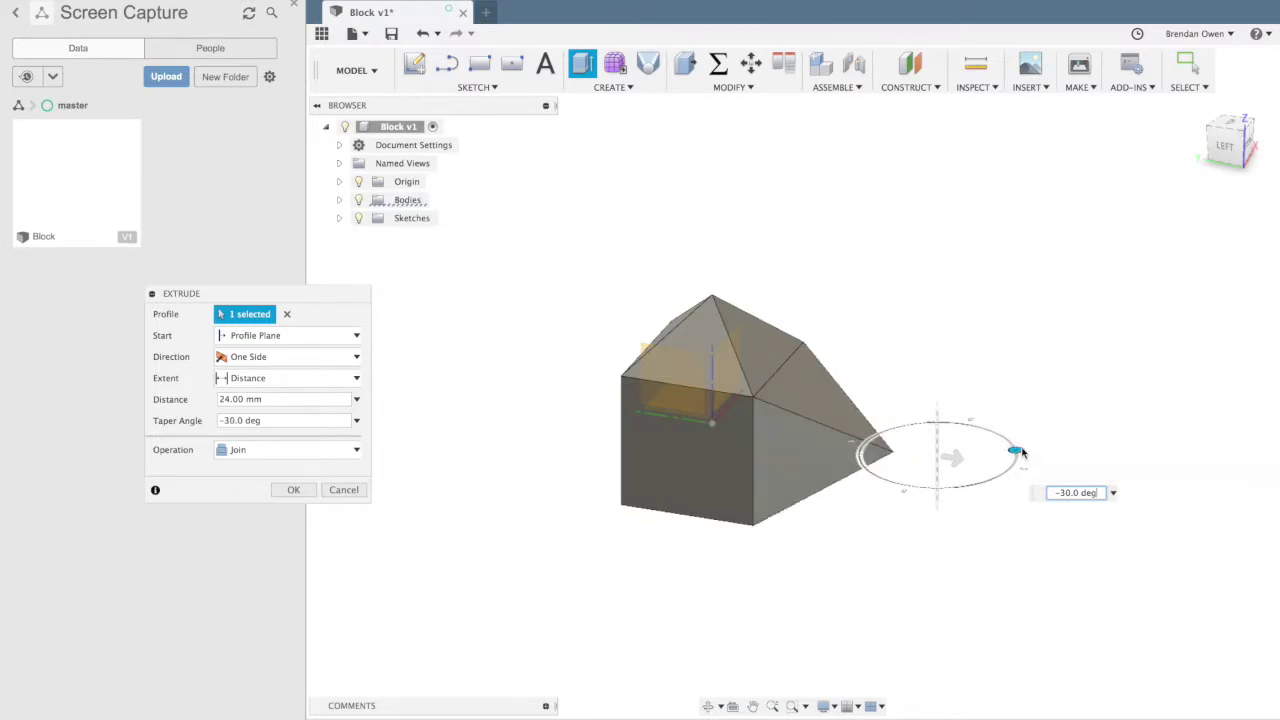
pyautogui.write('-45')
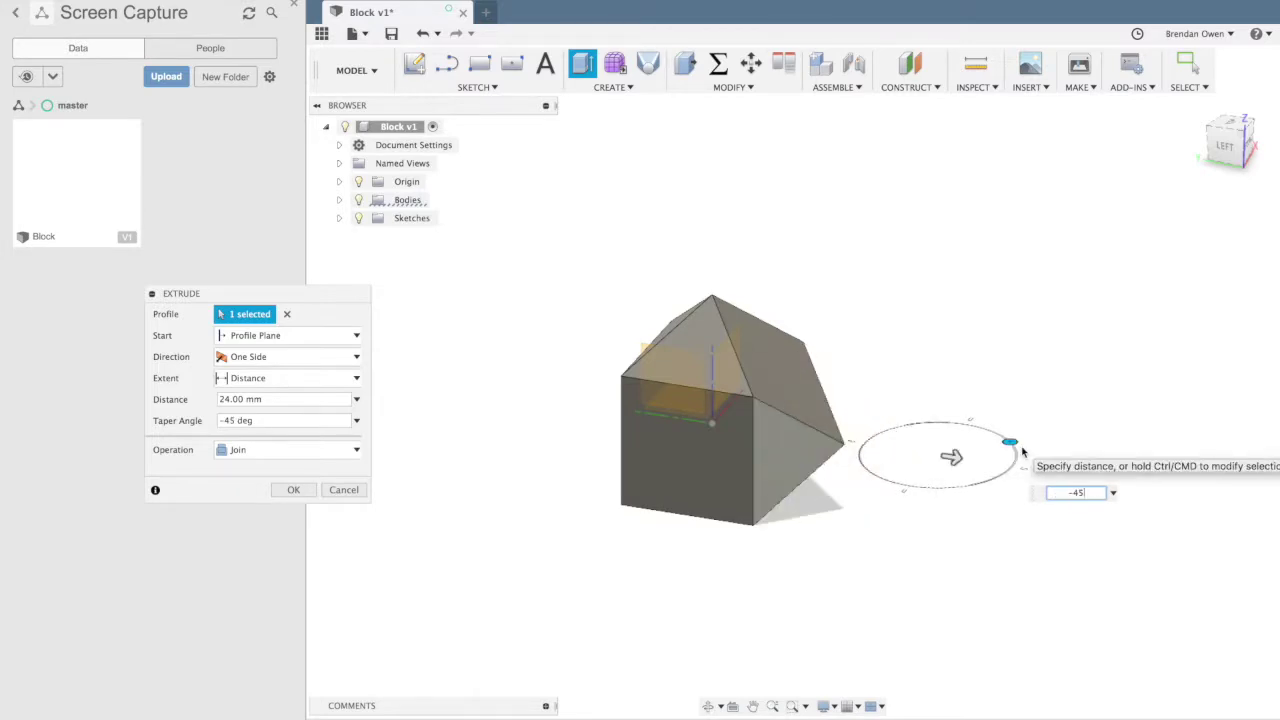
pyautogui.press('Return')
# - Extrude the cube's left face 24 mm, joined to the body, with the same inward taper as the other faces
pyautogui.click(681, 464)
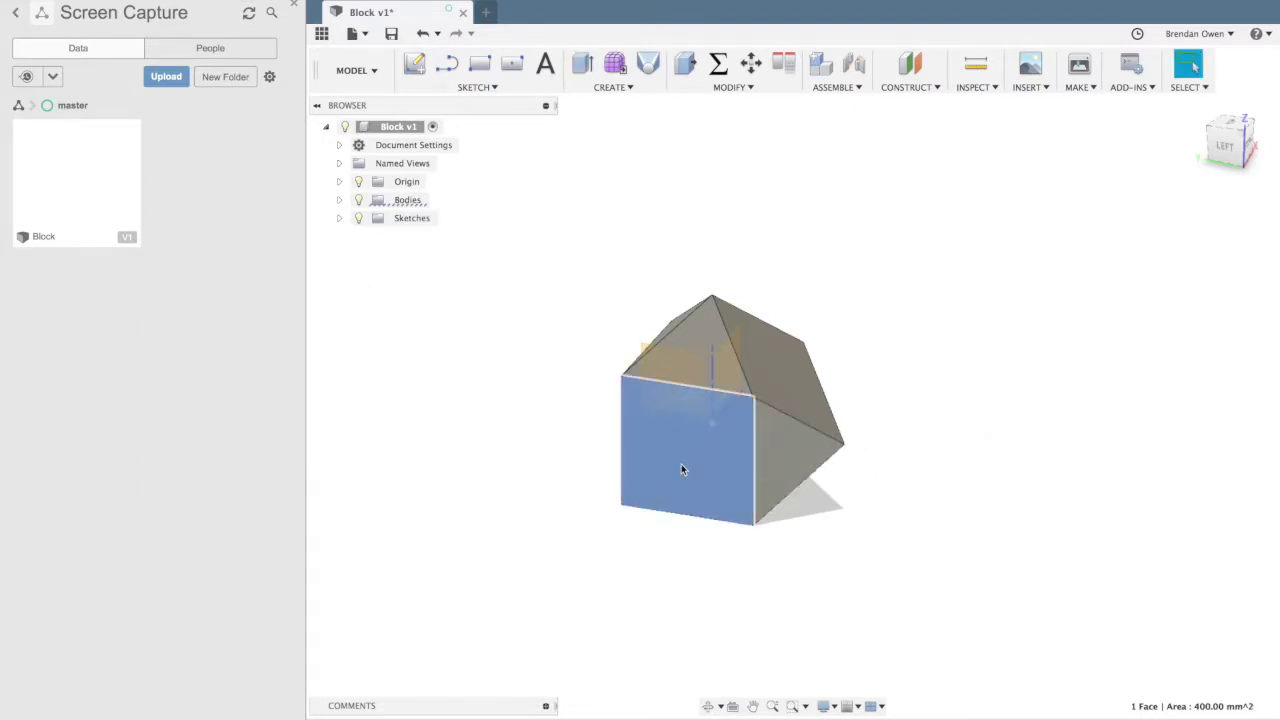
pyautogui.press('e')
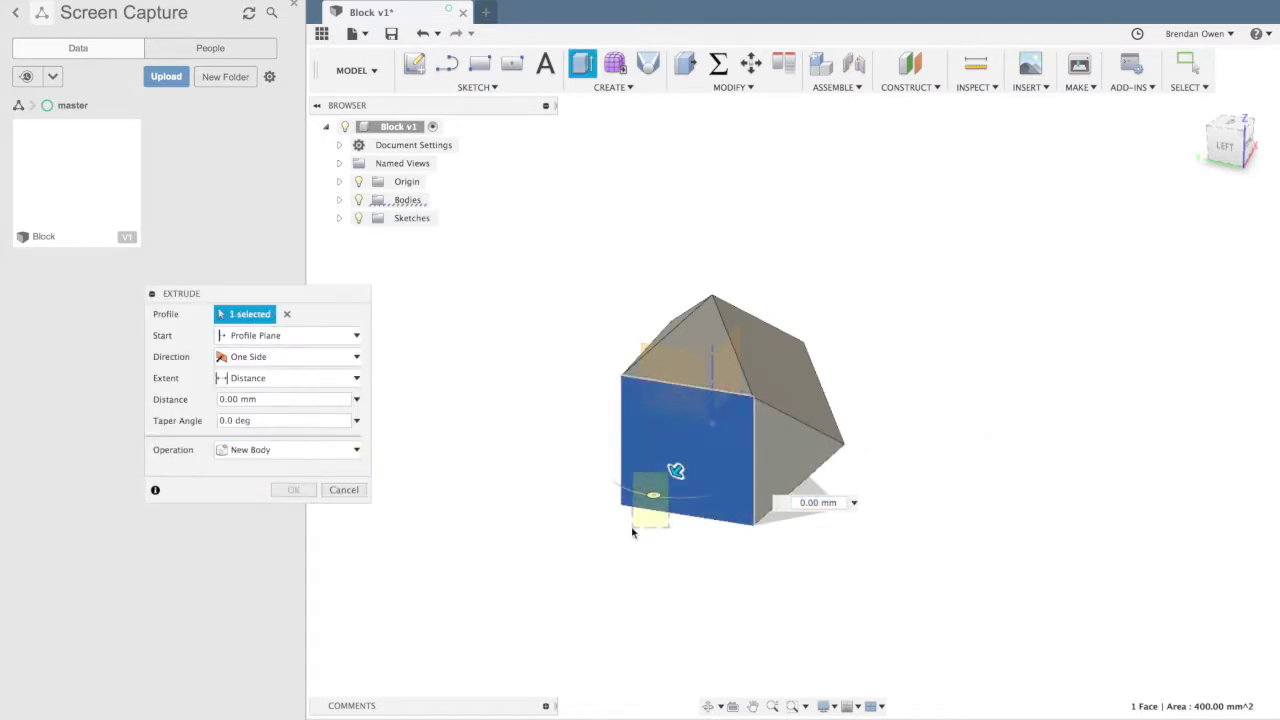
pyautogui.click(652, 505)
pyautogui.click(687, 464)
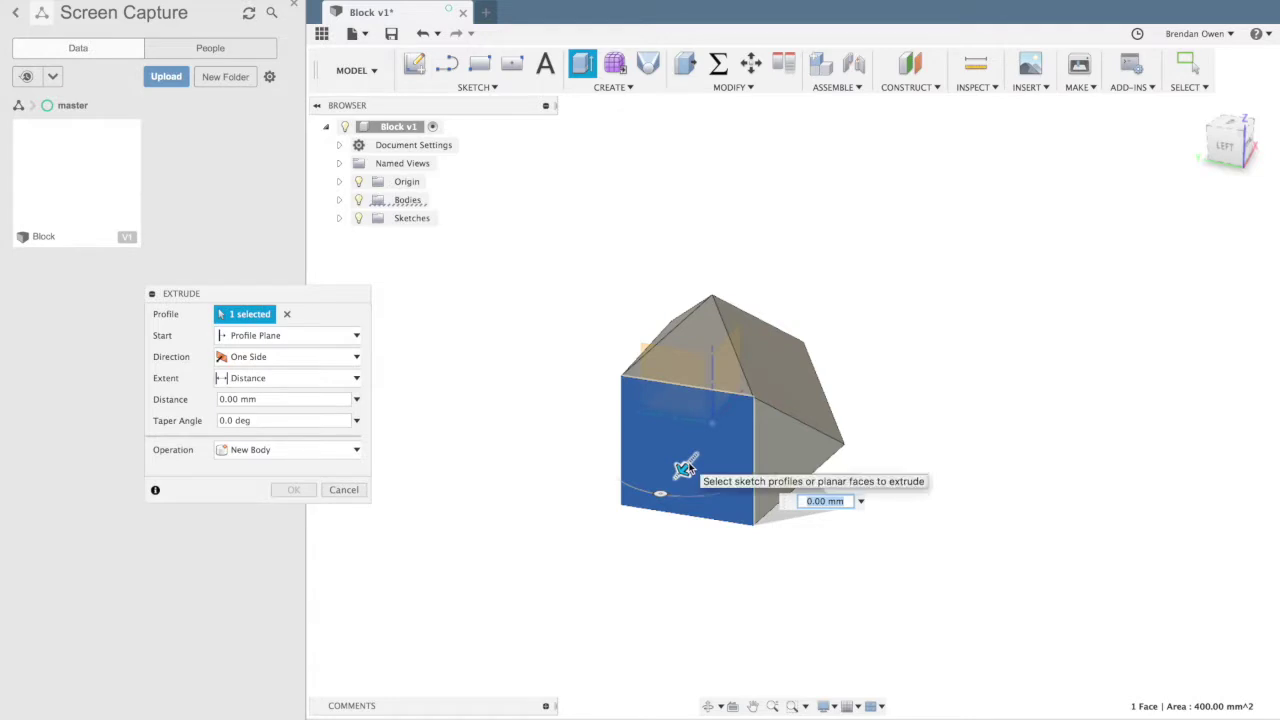
pyautogui.moveTo(683, 468); pyautogui.dragTo(608, 550)
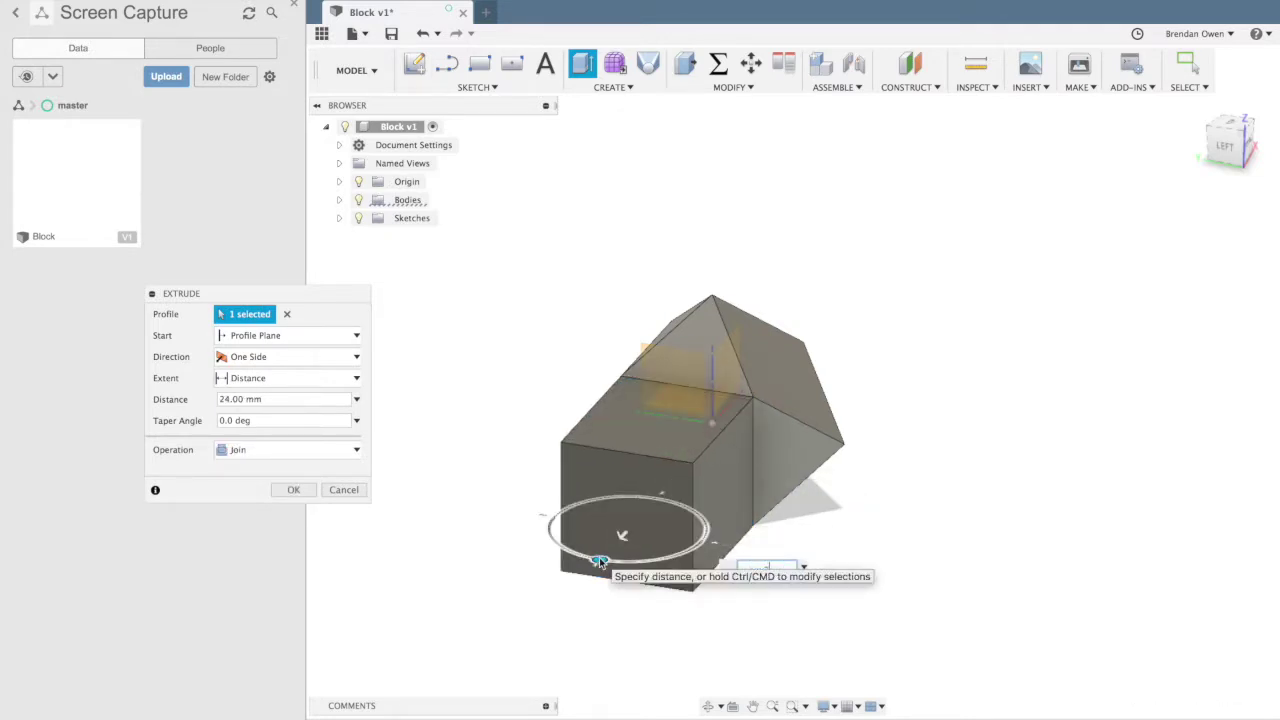
pyautogui.press('Escape')
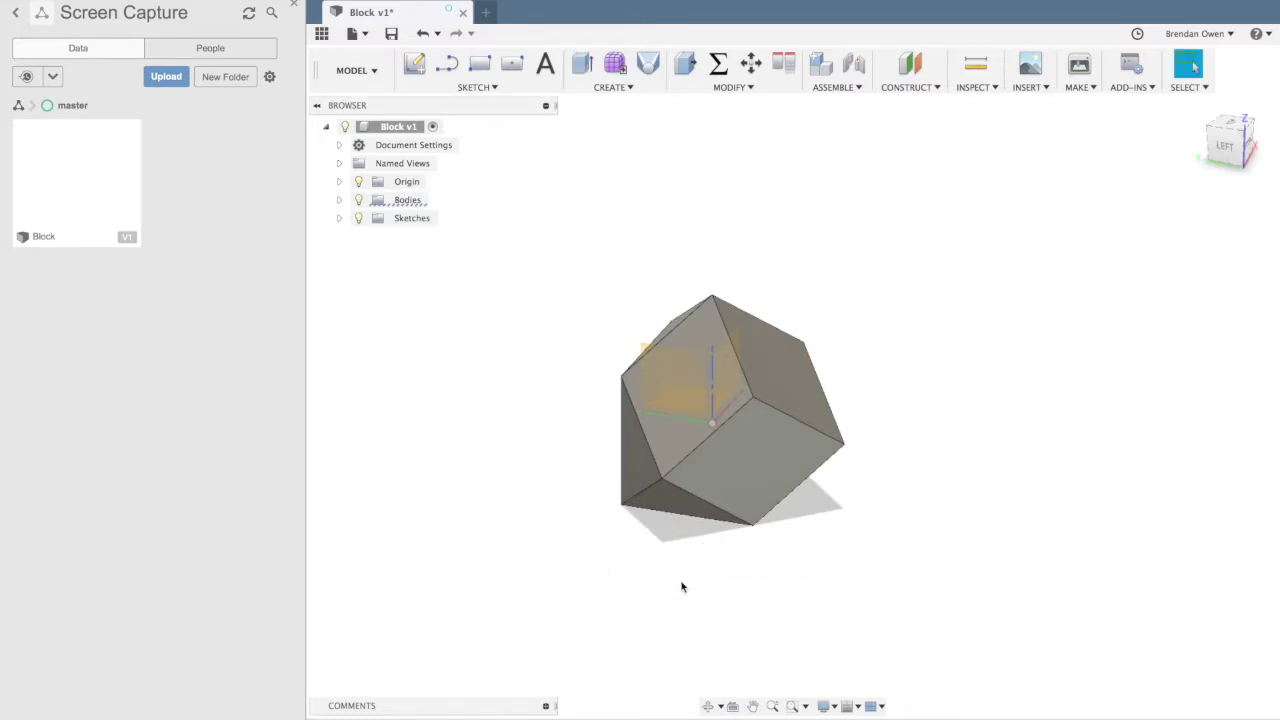
# - Extrude the cube's bottom face 10 mm with a -45 degree taper, joined to the body
pyautogui.click(708, 430)
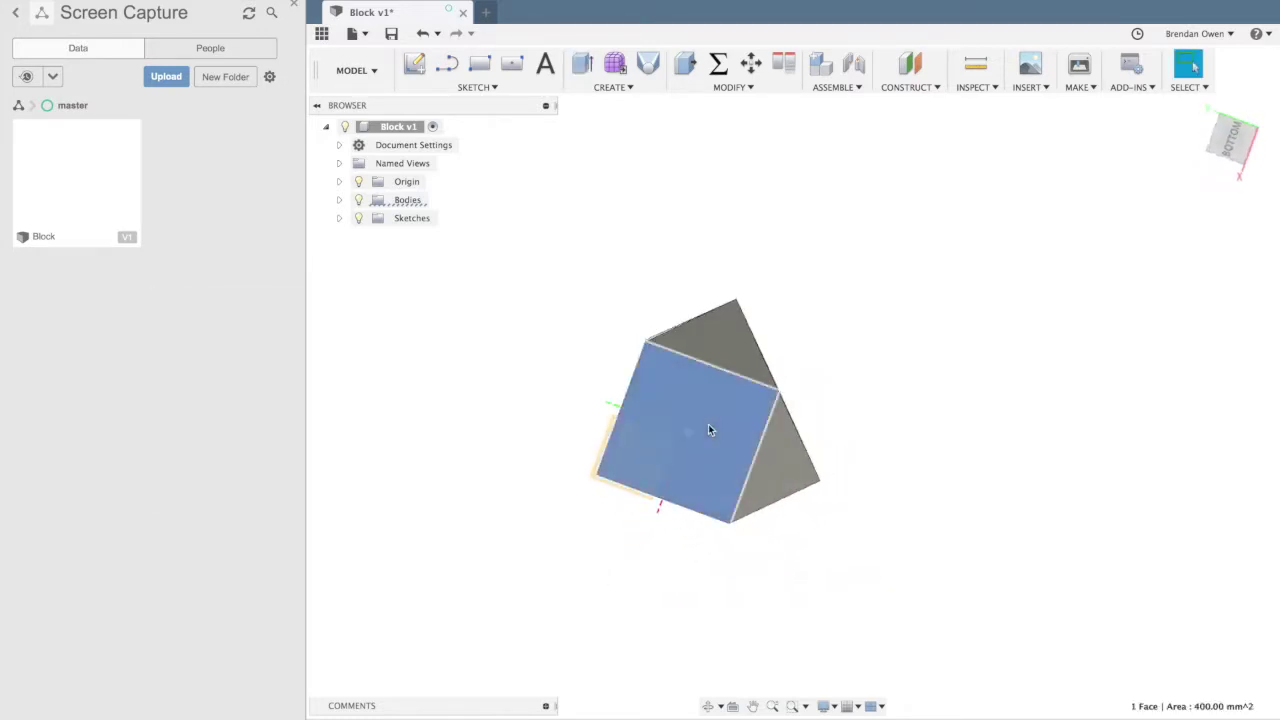
pyautogui.press('e')
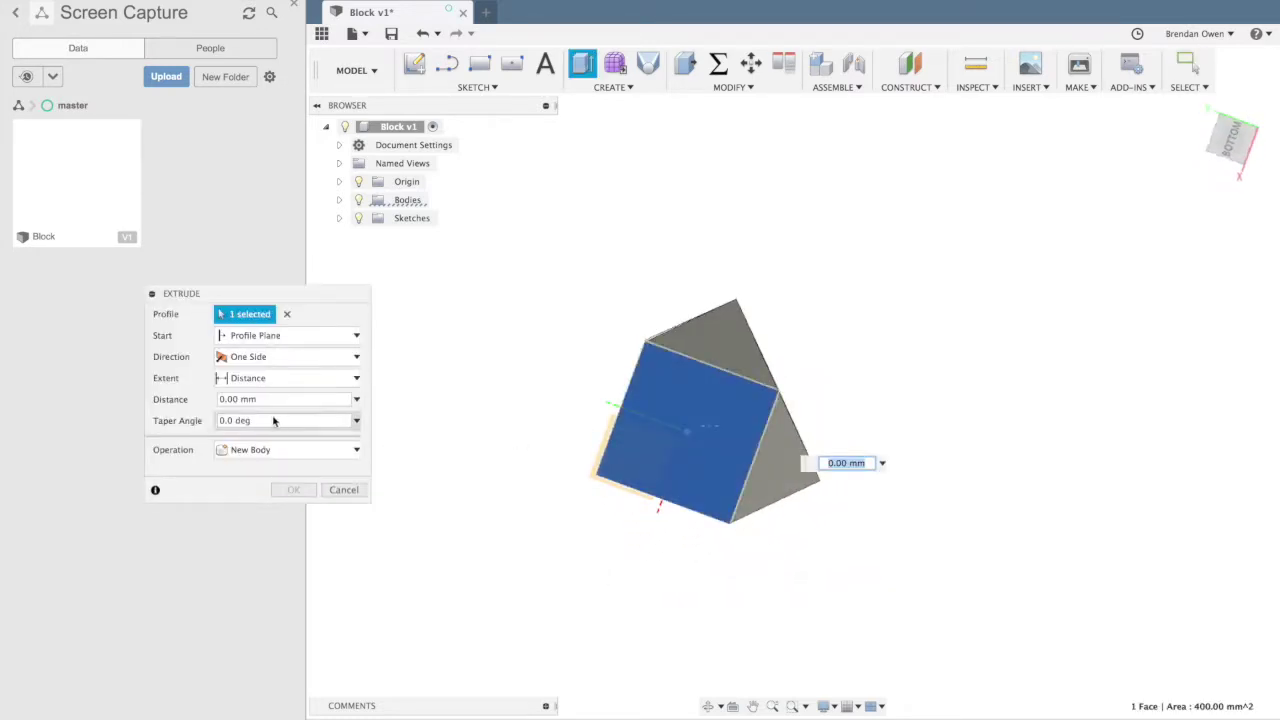
pyautogui.click(278, 399)
pyautogui.write('100')
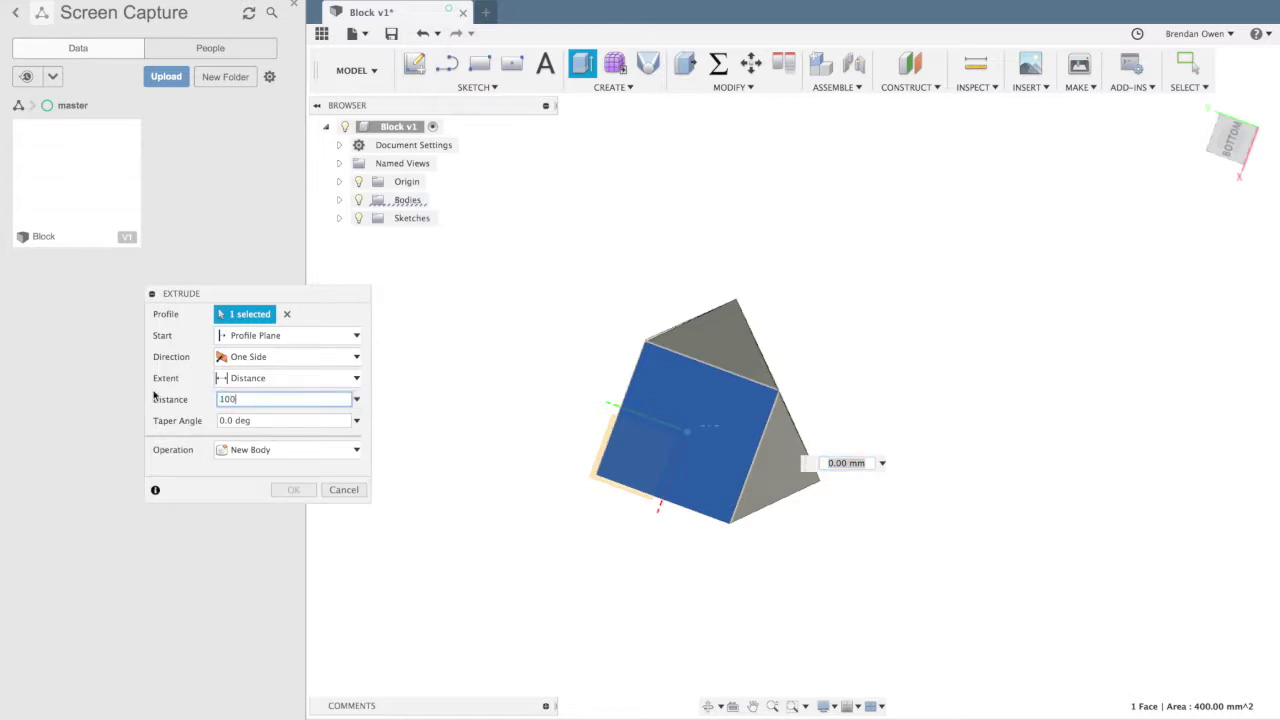
pyautogui.press('BackSpace')
pyautogui.press('Tab')
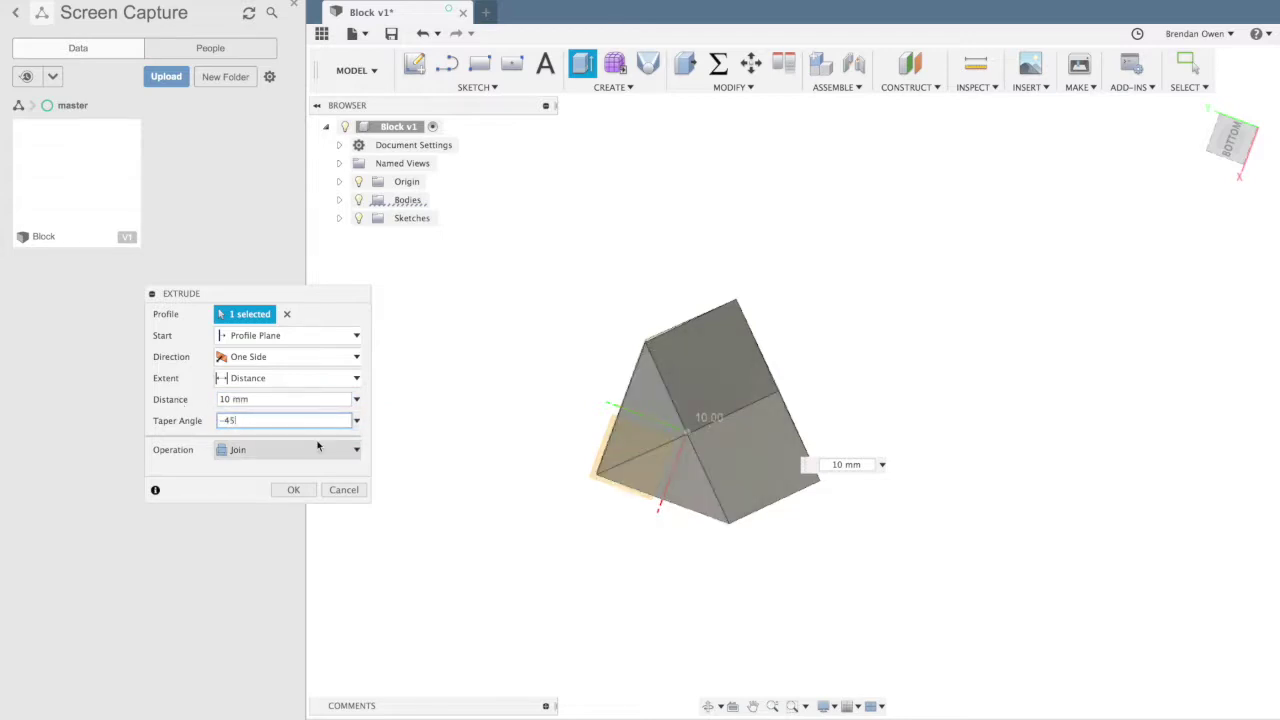
pyautogui.click(293, 489)
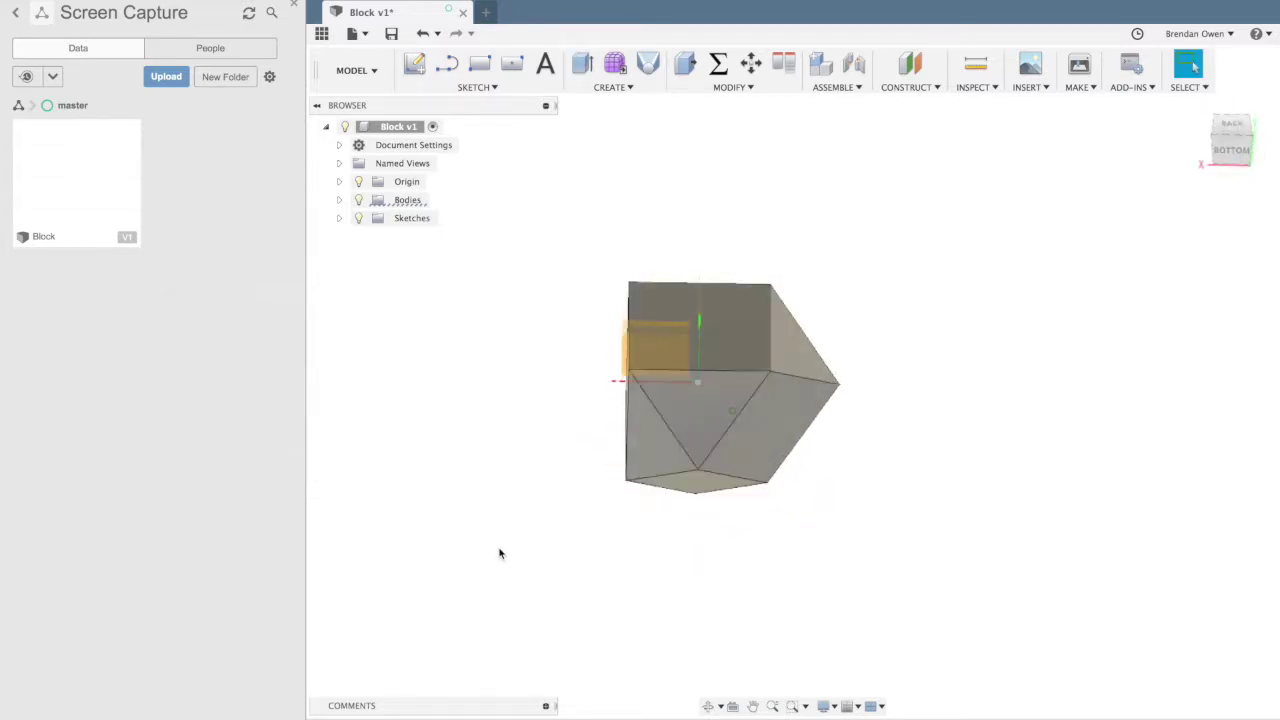
# - Extrude the cube's back face 18 mm, joined to the body, with the same inward taper as the other faces
pyautogui.click(727, 372)
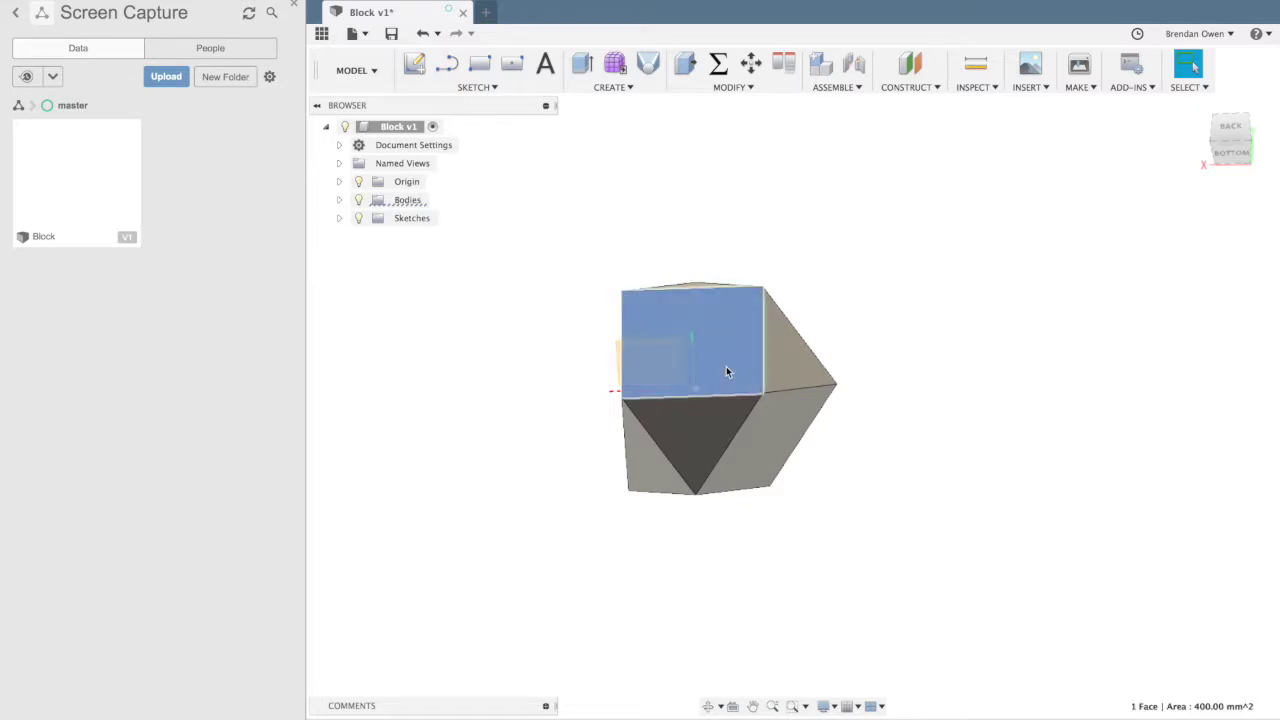
pyautogui.press('e')
pyautogui.moveTo(728, 358); pyautogui.dragTo(723, 263)
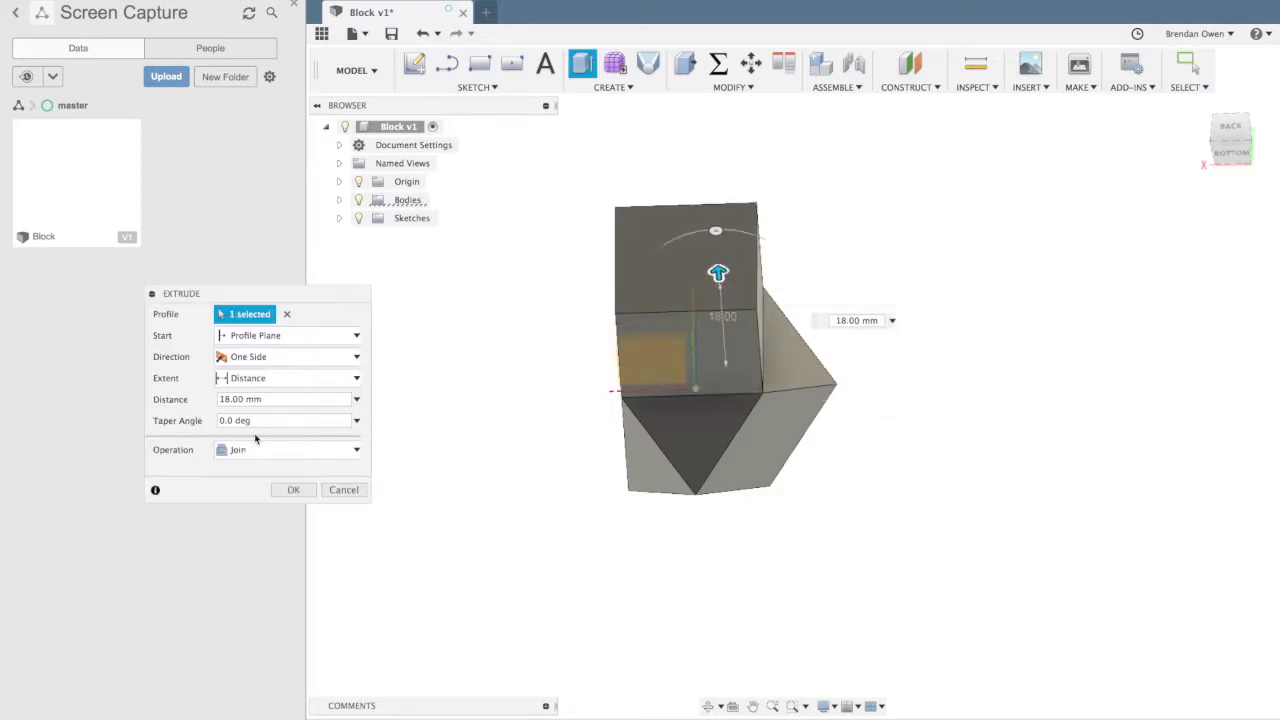
pyautogui.moveTo(271, 420); pyautogui.dragTo(164, 420)
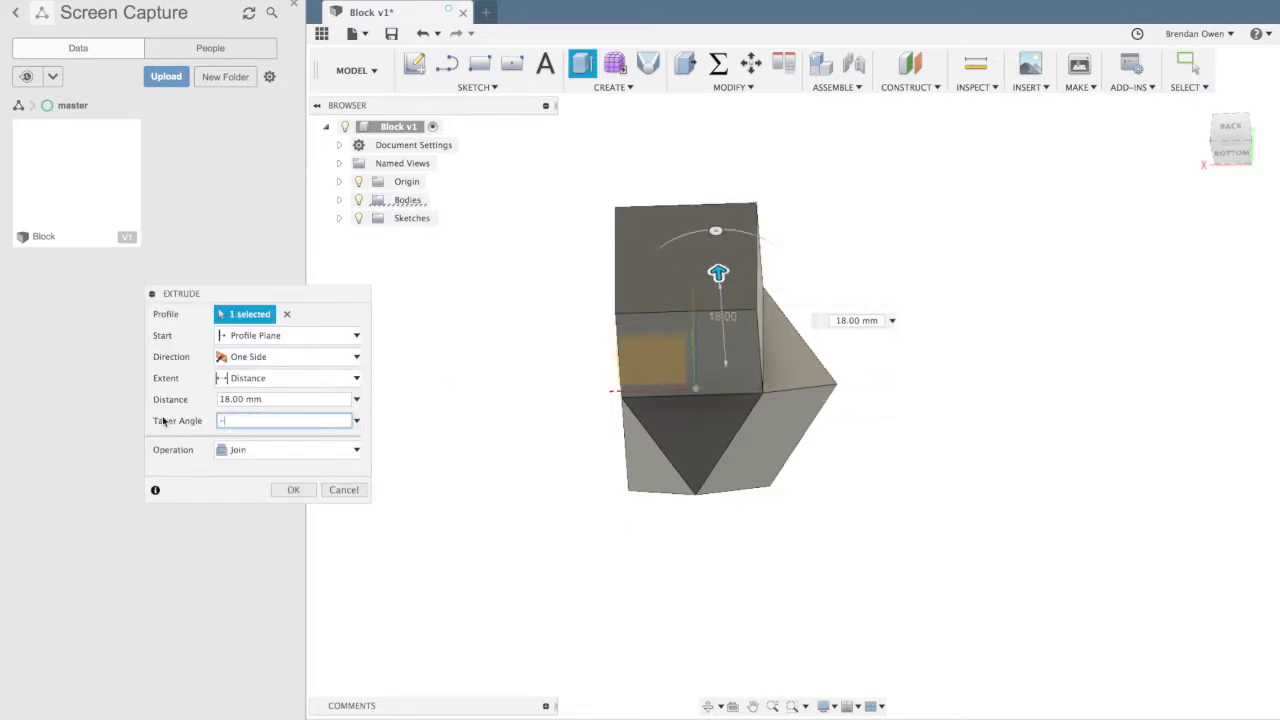
pyautogui.click(293, 489)
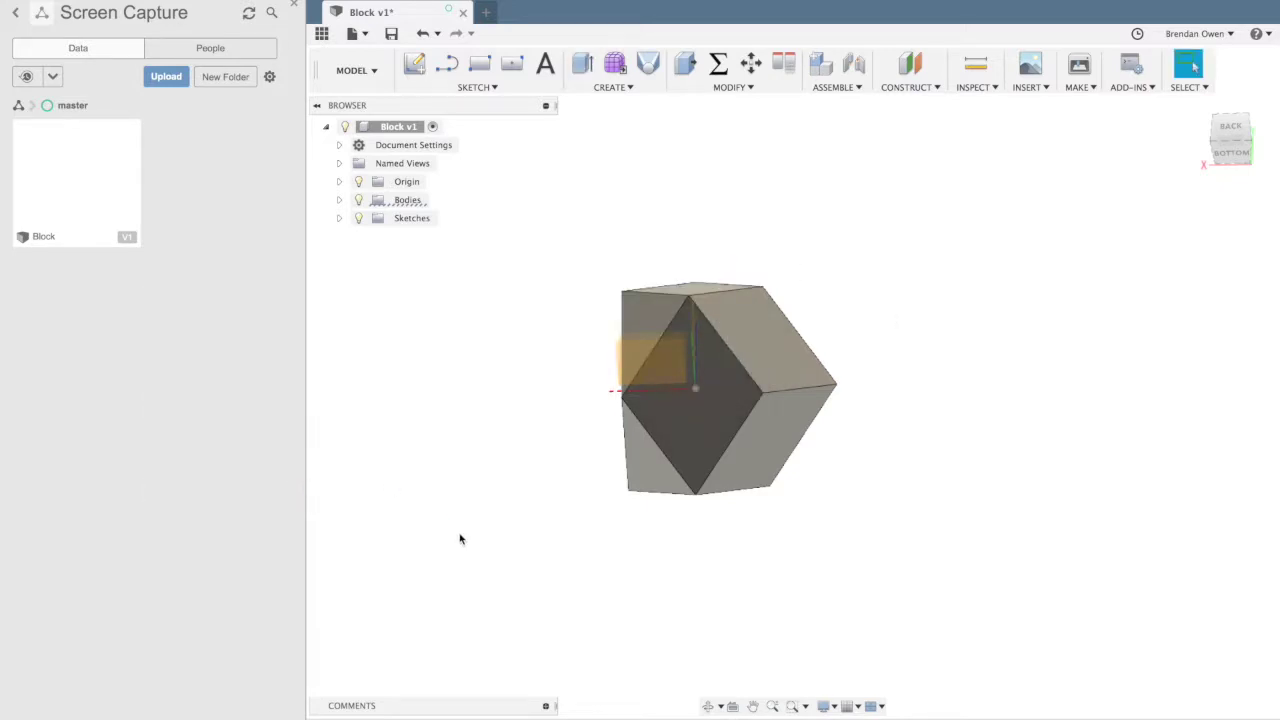
# - Extrude the cube's right face 16 mm with a -45 degree taper, joined to the body
pyautogui.keyDown('shift'); pyautogui.moveTo(440, 515); pyautogui.dragTo(463, 558, button='middle'); pyautogui.keyUp('shift')
pyautogui.click(720, 315)
pyautogui.press('e')
pyautogui.moveTo(734, 294); pyautogui.dragTo(740, 211)
pyautogui.moveTo(755, 168); pyautogui.dragTo(786, 197)
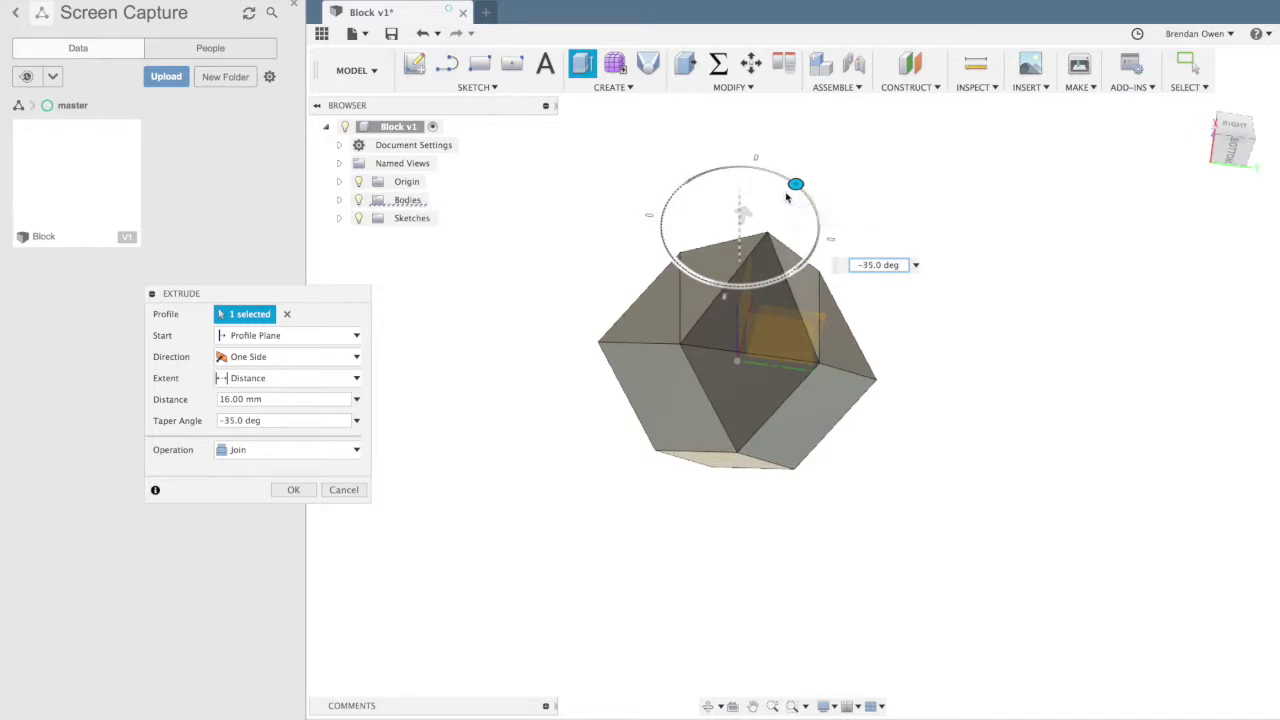
pyautogui.write('-45')
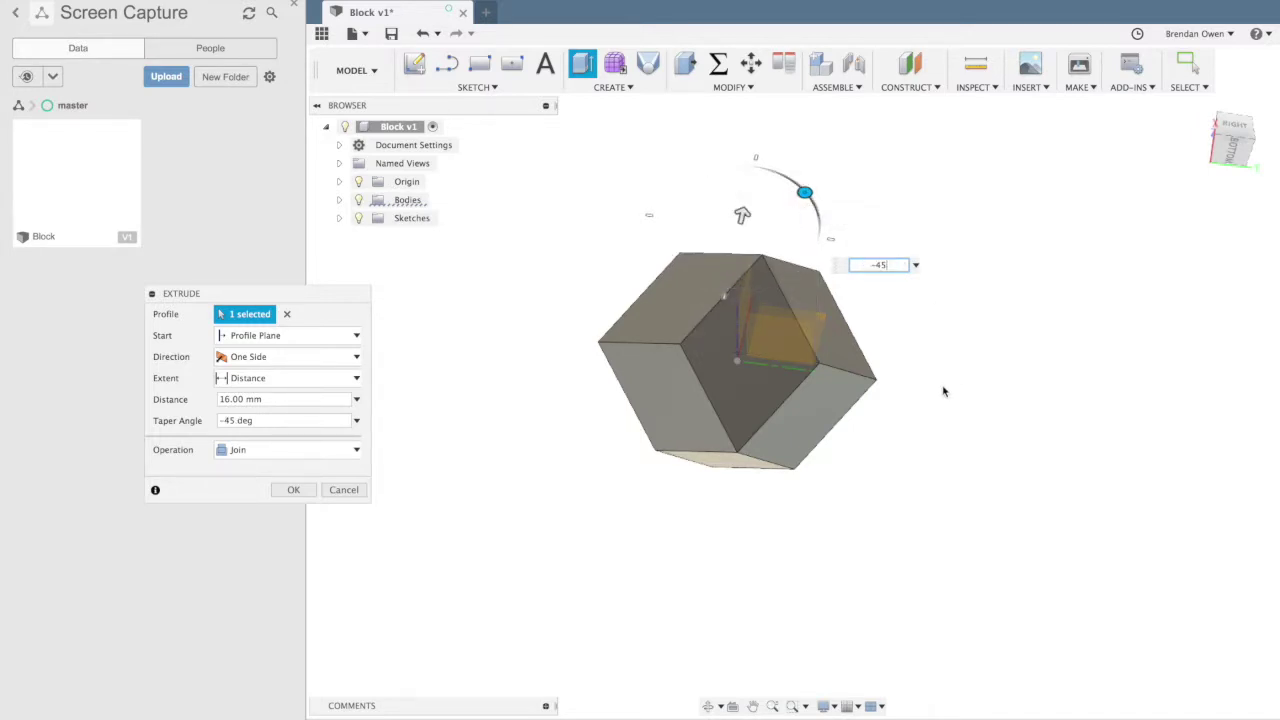
pyautogui.click(293, 489)
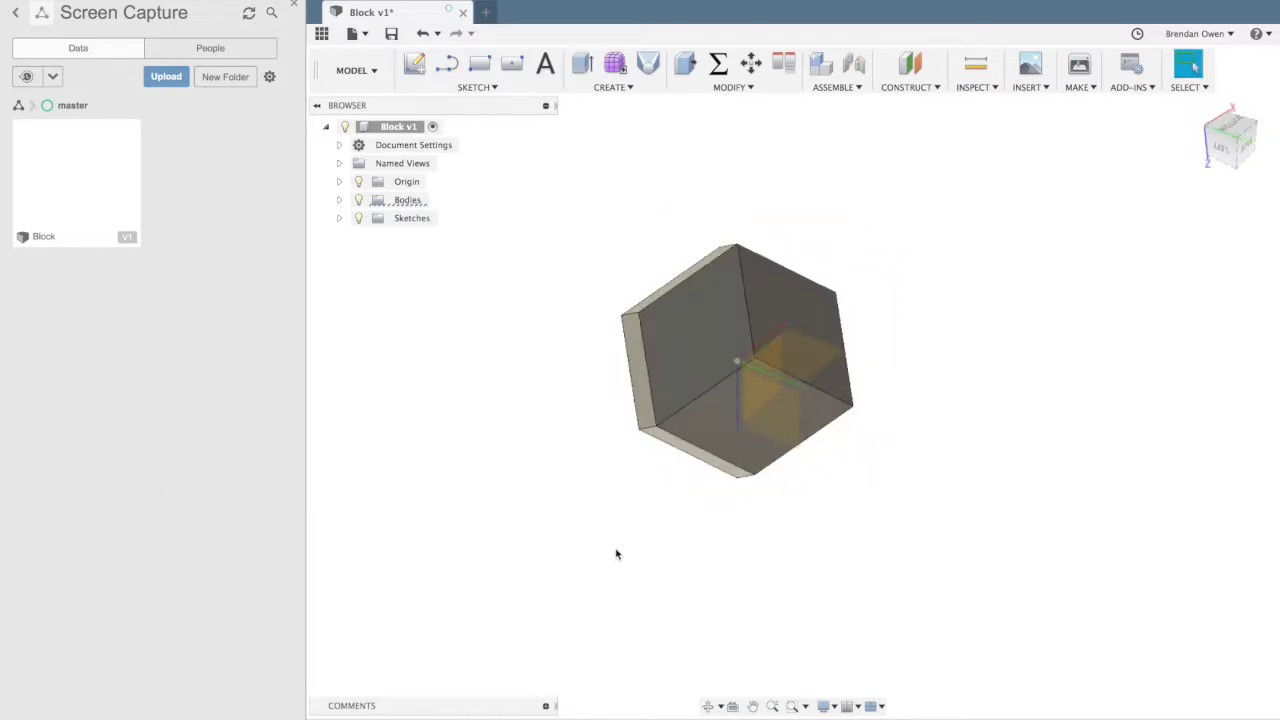
# - Copy the dodecahedron body and paste the duplicate into the same design's bodies
pyautogui.click(339, 200)
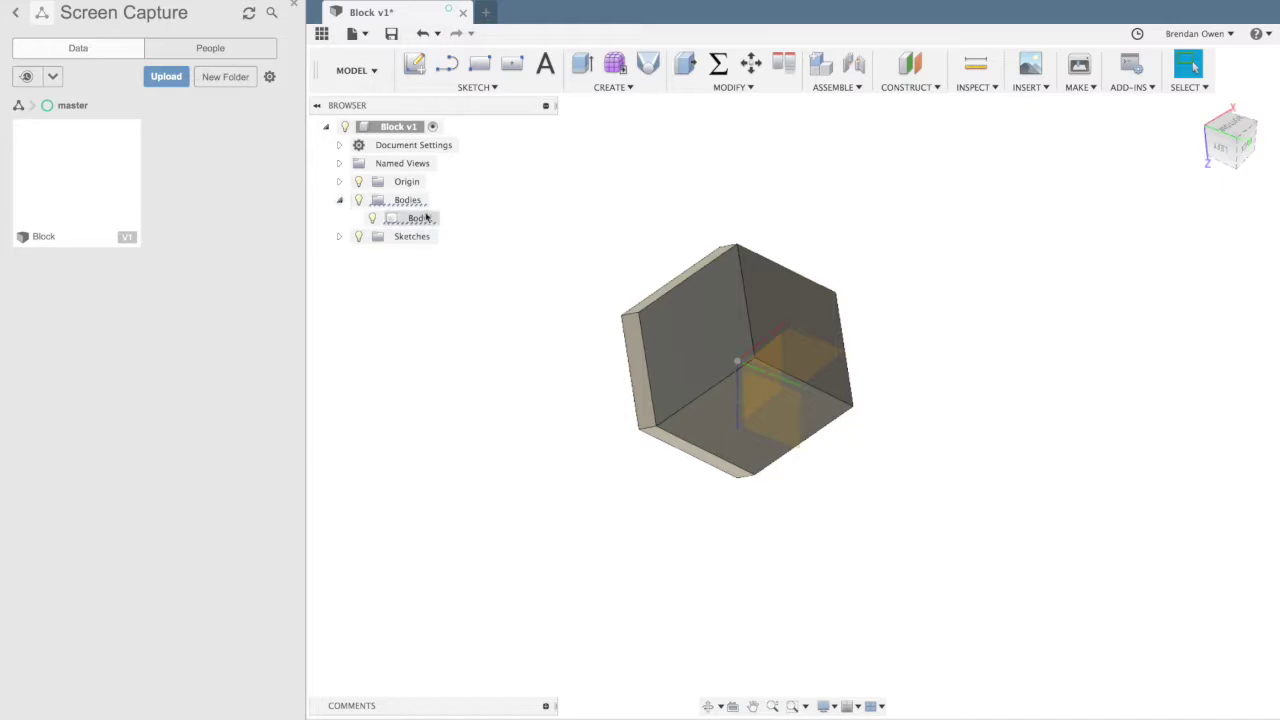
pyautogui.rightClick(419, 225)
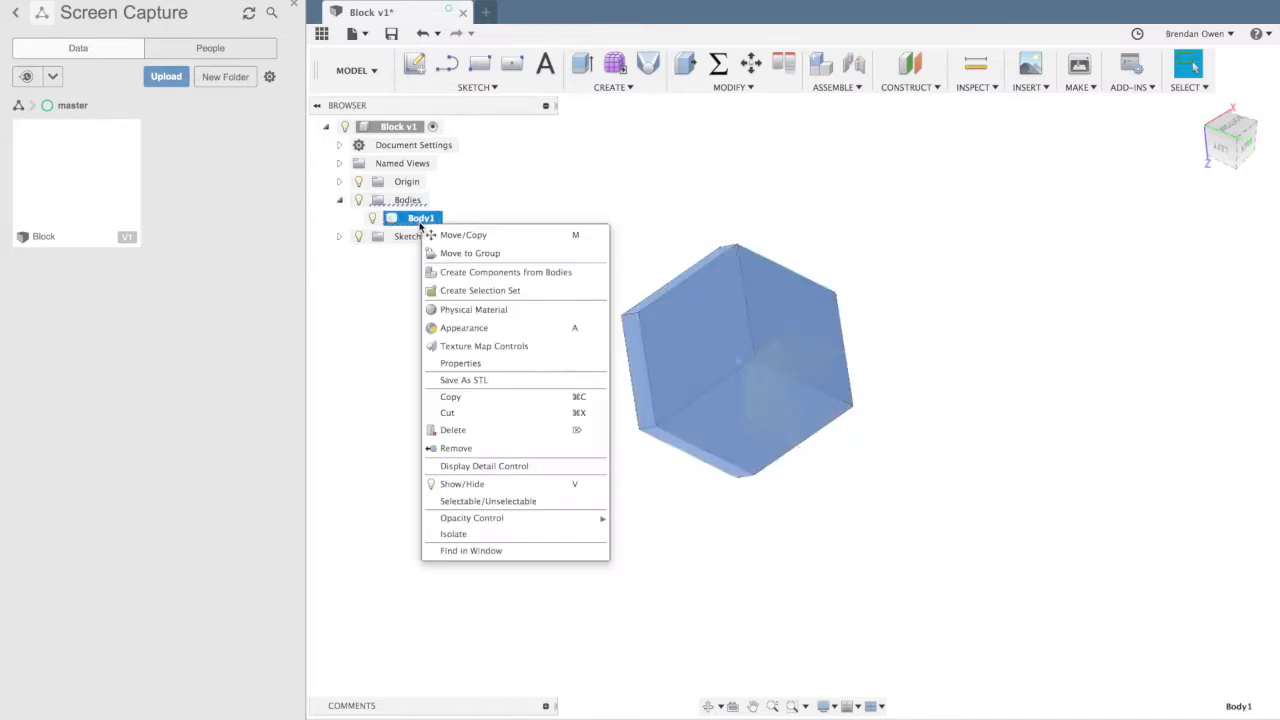
pyautogui.click(477, 414)
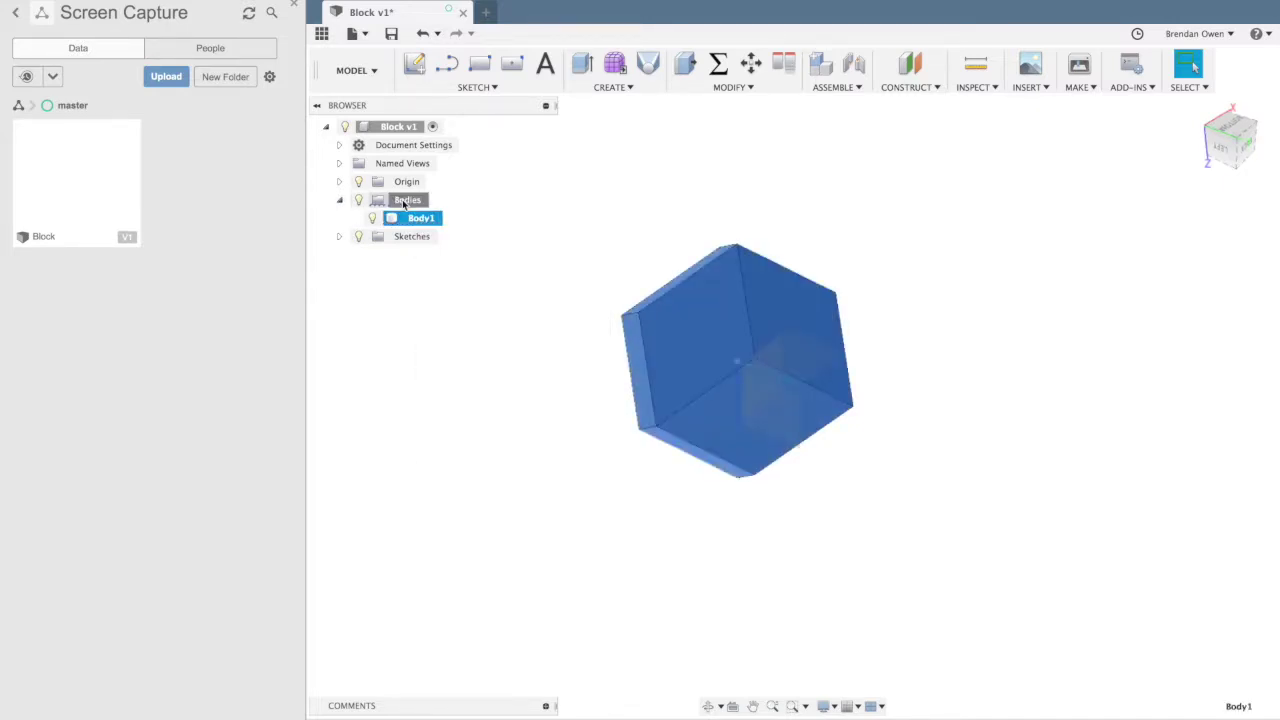
pyautogui.rightClick(403, 201)
pyautogui.click(443, 268)
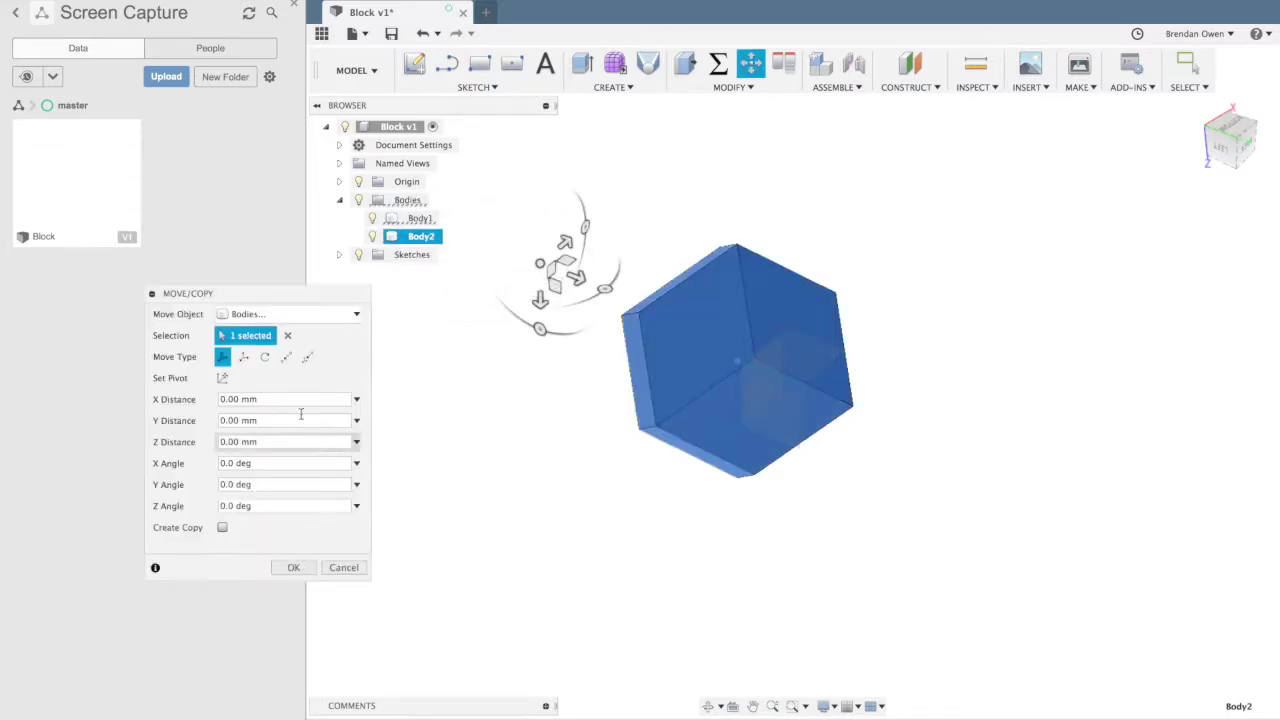
# - Move the duplicate body point to point along one edge of a rhombic face, from its upper vertex to the adjacent right vertex
pyautogui.click(288, 358)
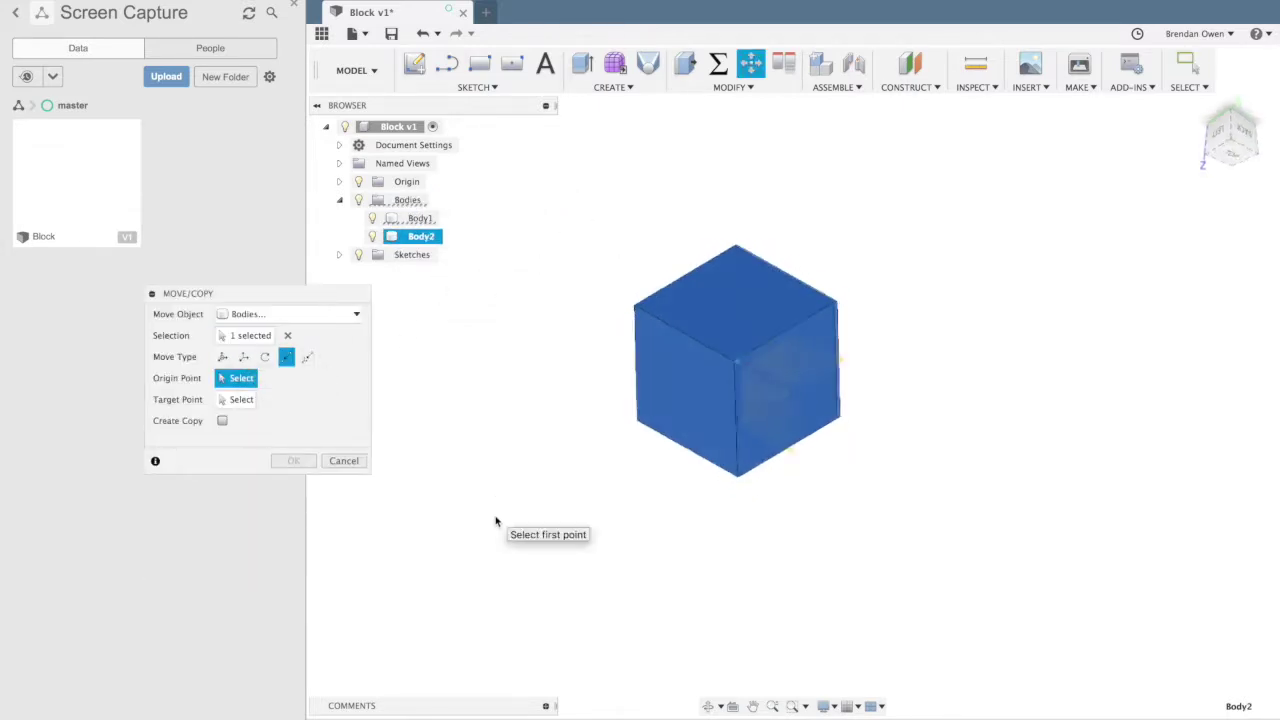
pyautogui.keyDown('shift'); pyautogui.hscroll(10, 496, 521); pyautogui.keyUp('shift')
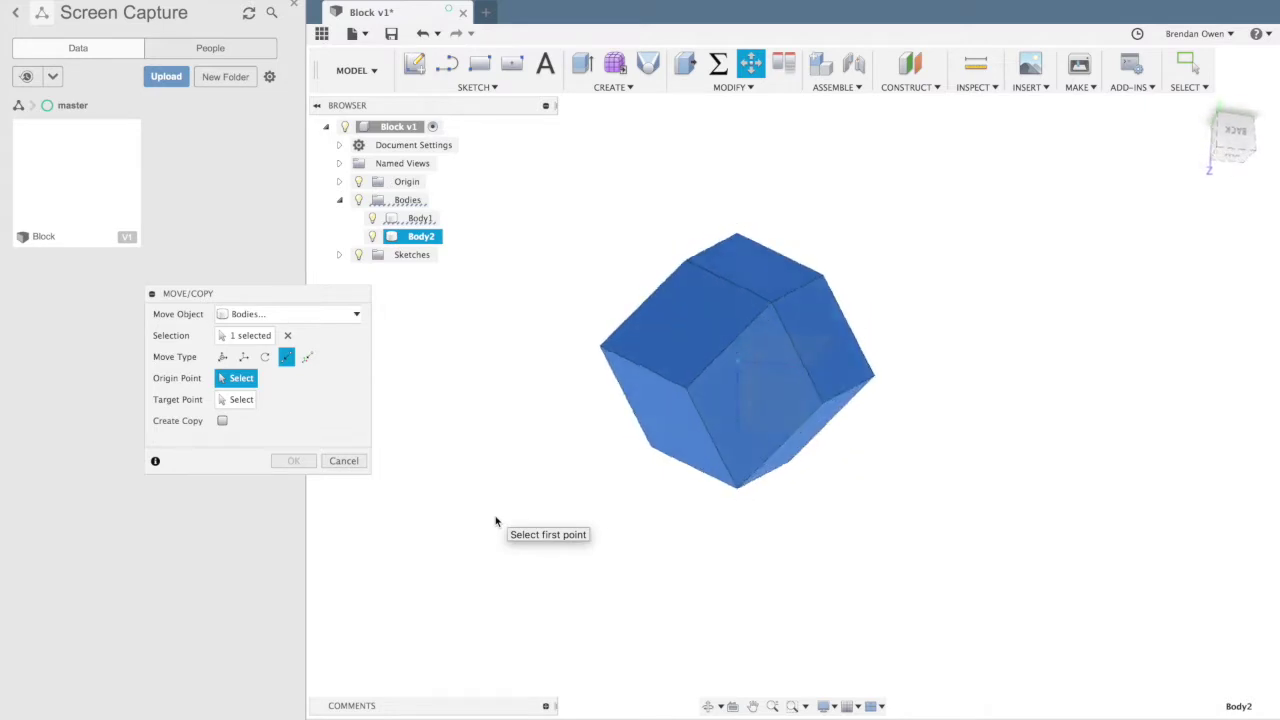
pyautogui.keyDown('shift'); pyautogui.hscroll(5, 496, 521); pyautogui.keyUp('shift')
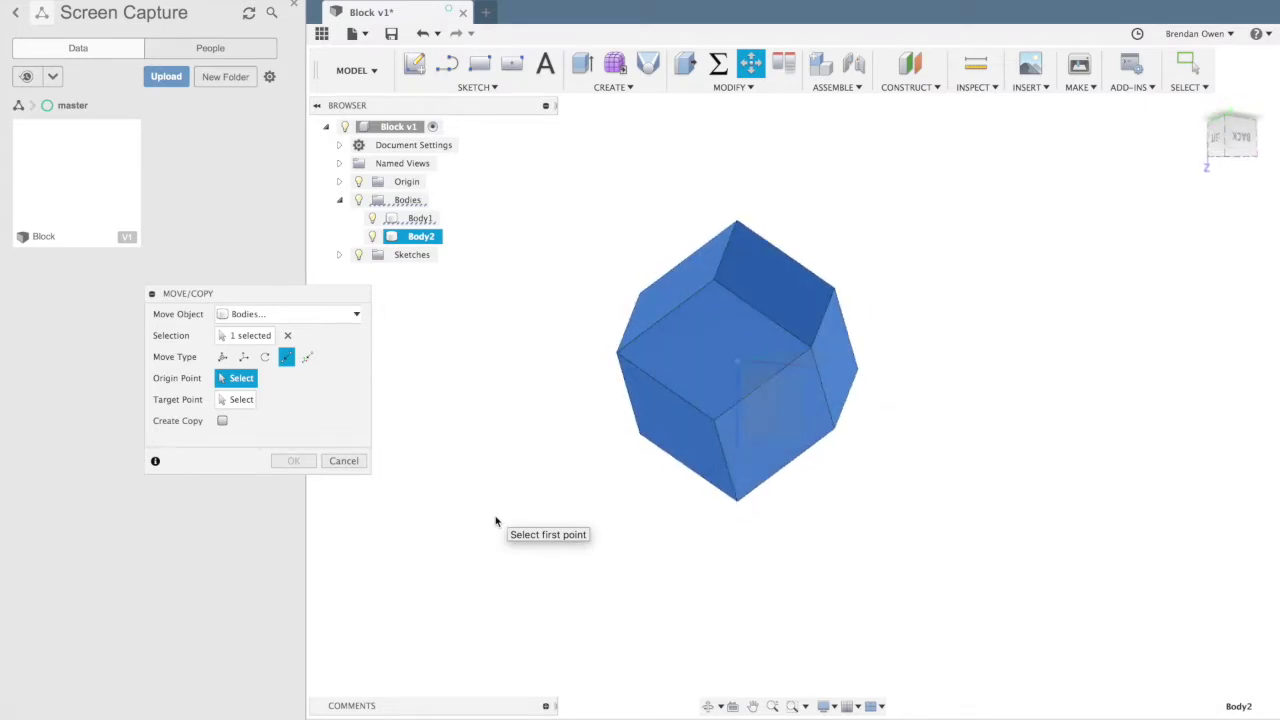
pyautogui.click(715, 287)
pyautogui.click(812, 353)
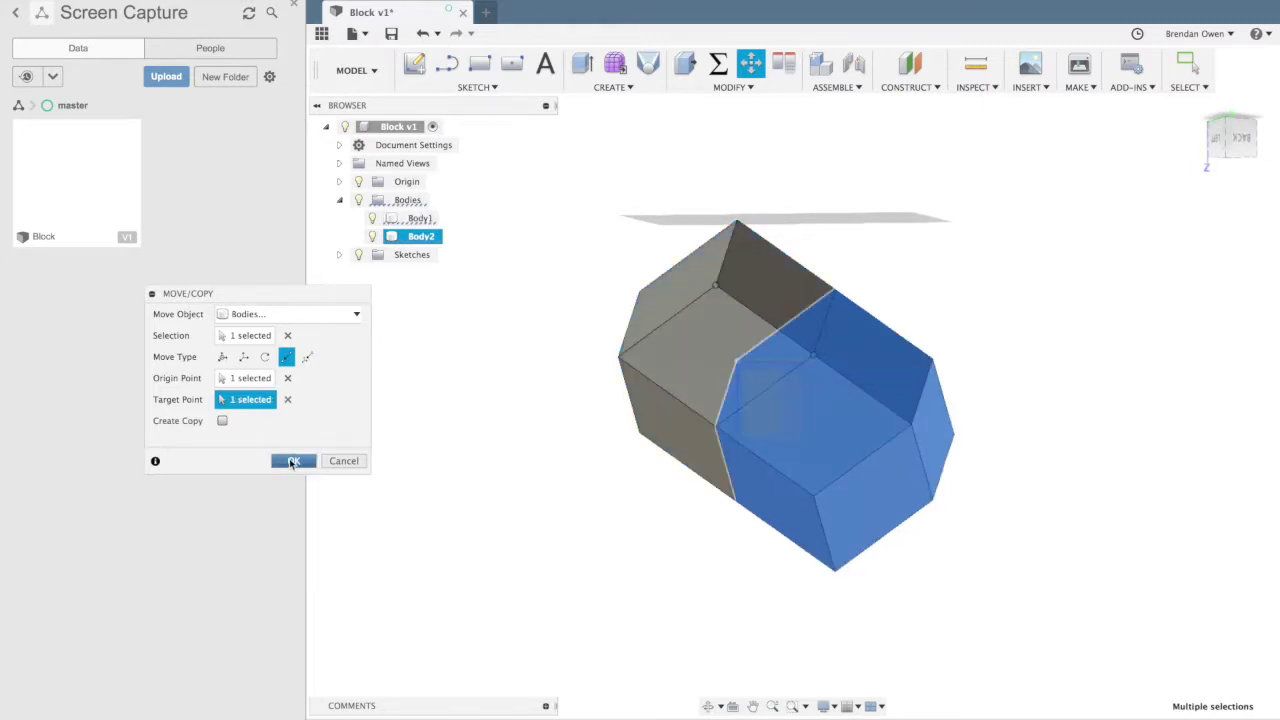
pyautogui.click(293, 461)
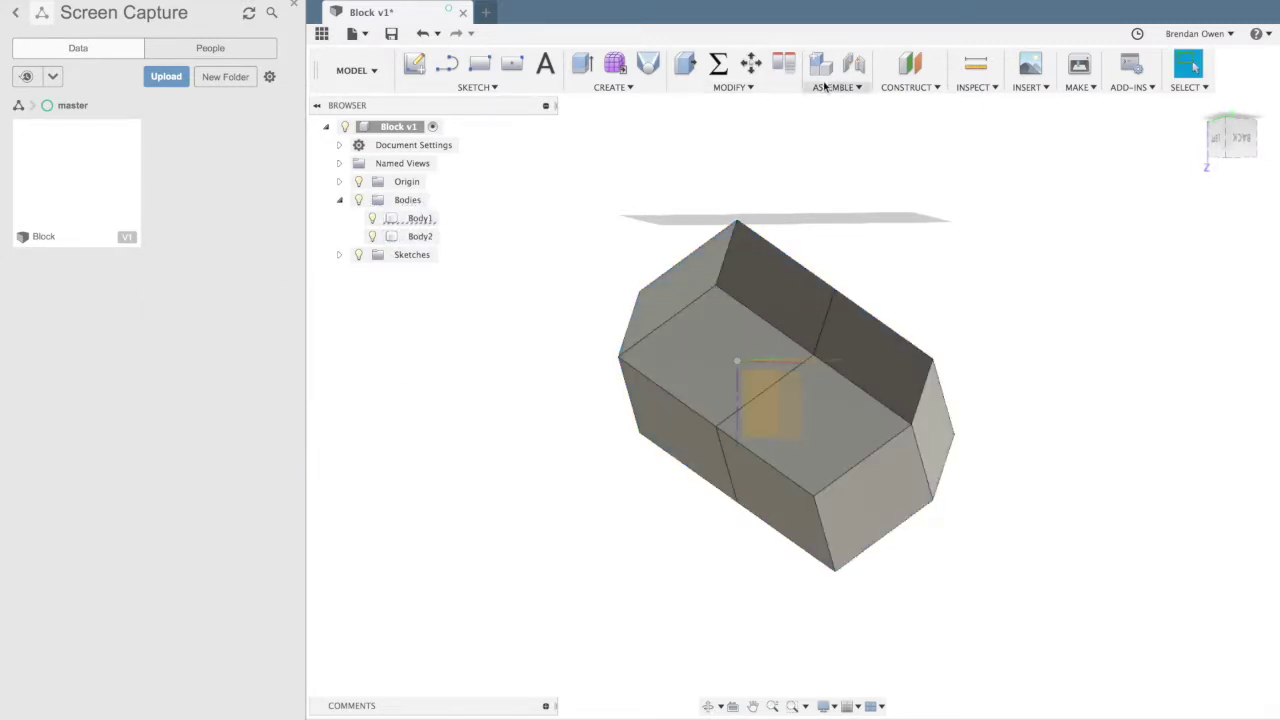
# - Combine the moved copy as target with the original body as tool, using the Intersect operation
pyautogui.click(733, 87)
pyautogui.click(718, 216)
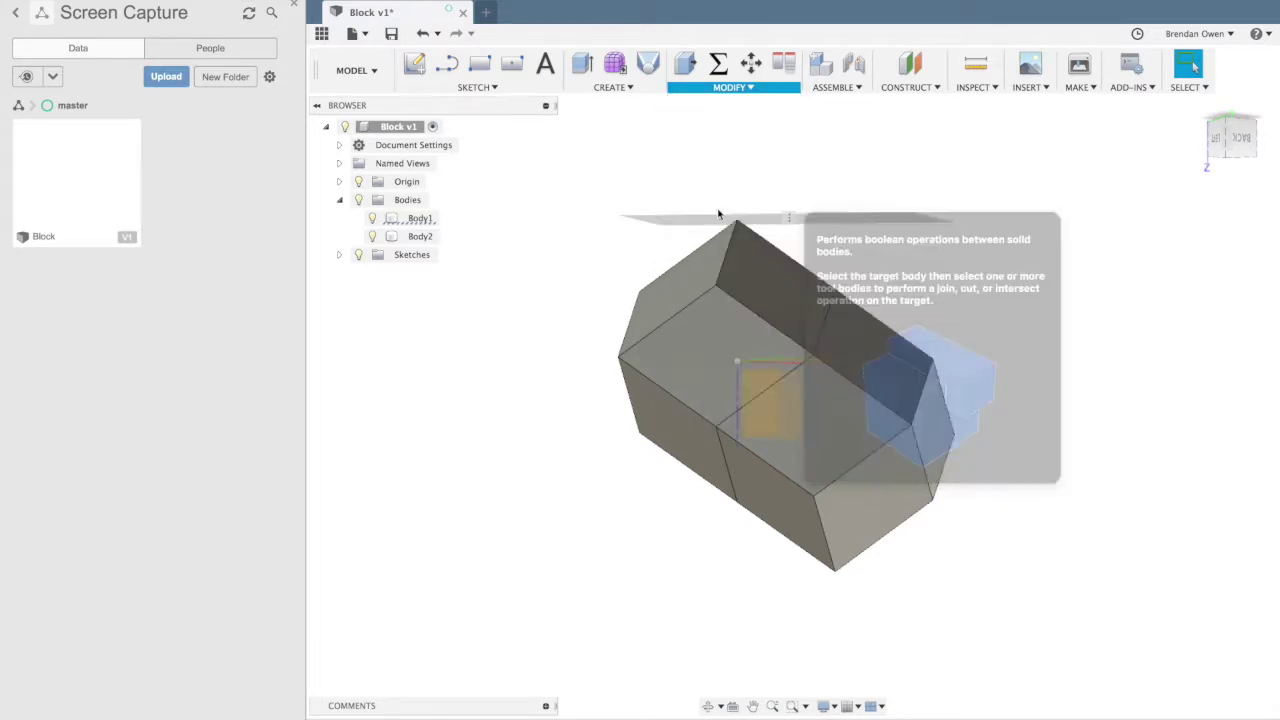
pyautogui.click(854, 423)
pyautogui.click(701, 366)
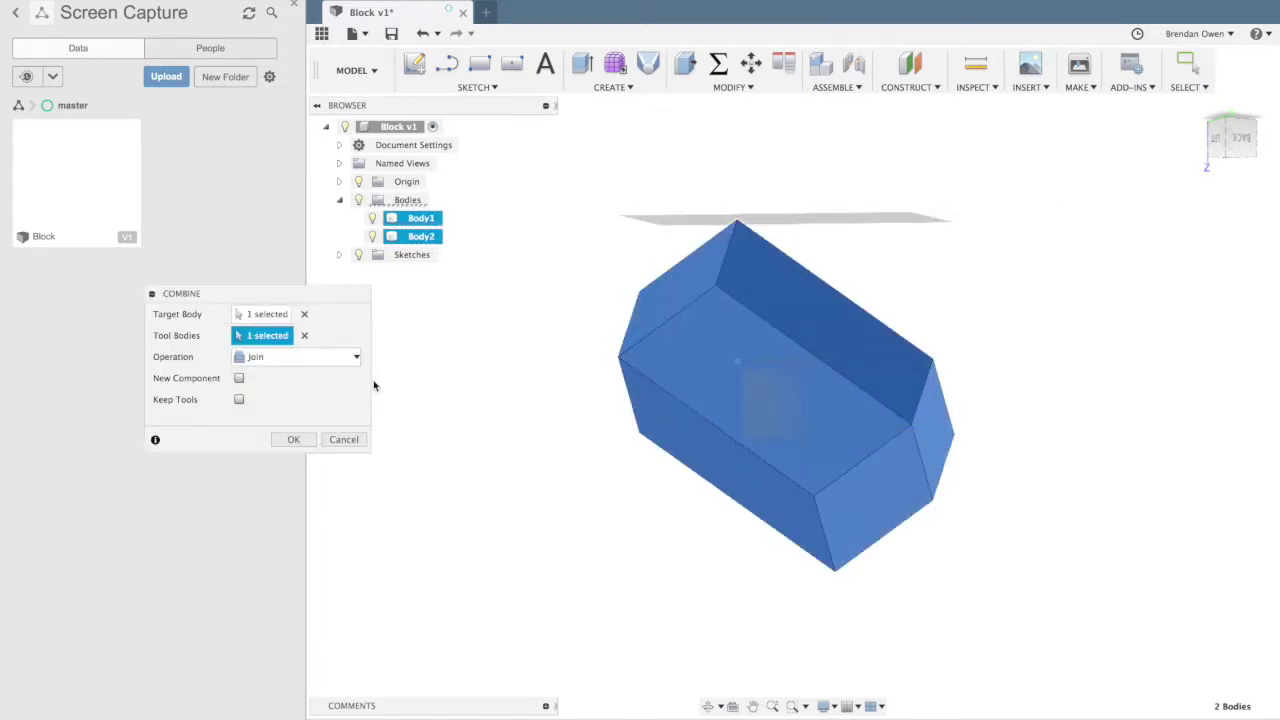
pyautogui.click(335, 357)
pyautogui.click(286, 407)
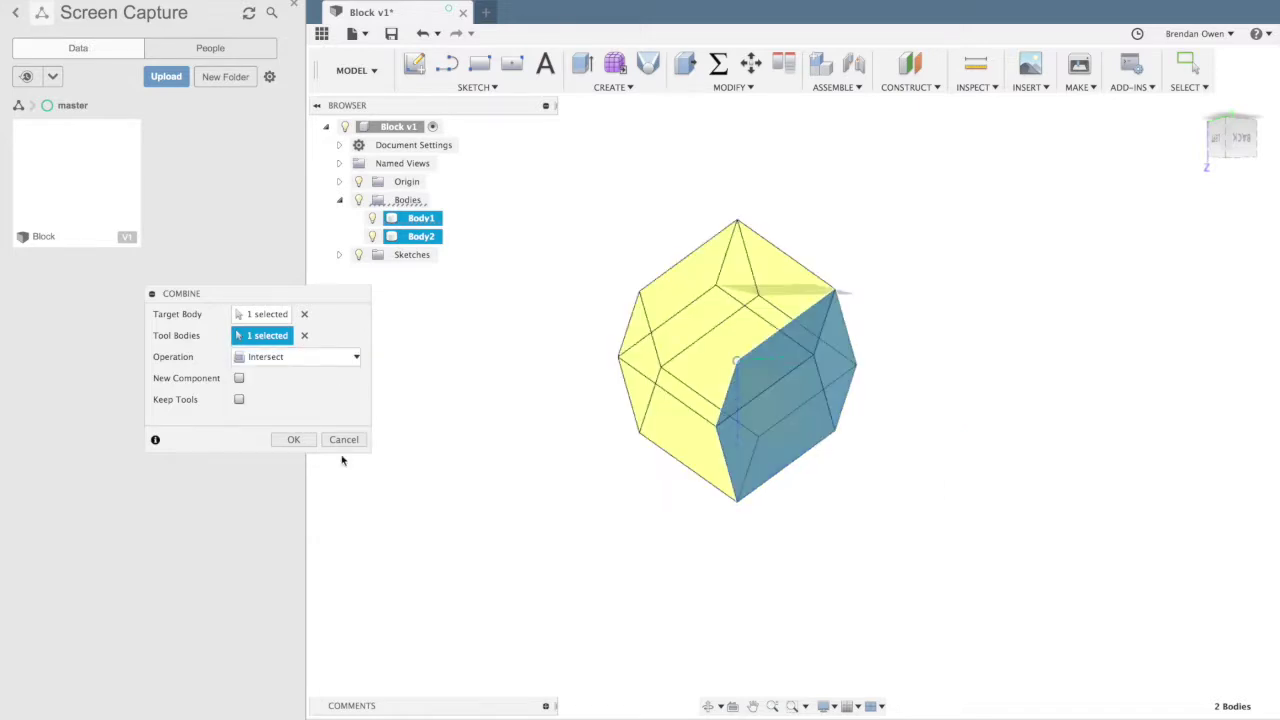
pyautogui.click(294, 440)
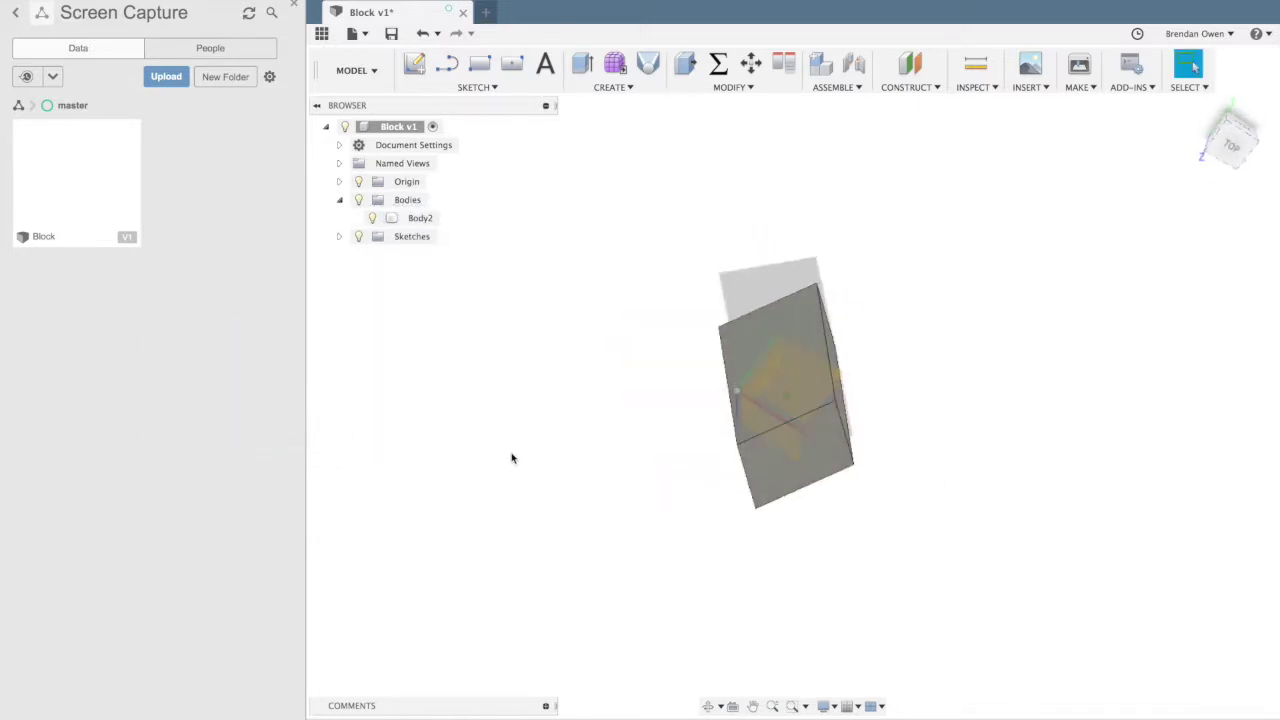
# - Inspect the intersected block from several sides and hide the origin geometry
pyautogui.keyDown('shift'); pyautogui.scroll(-10, 512, 458); pyautogui.keyUp('shift')
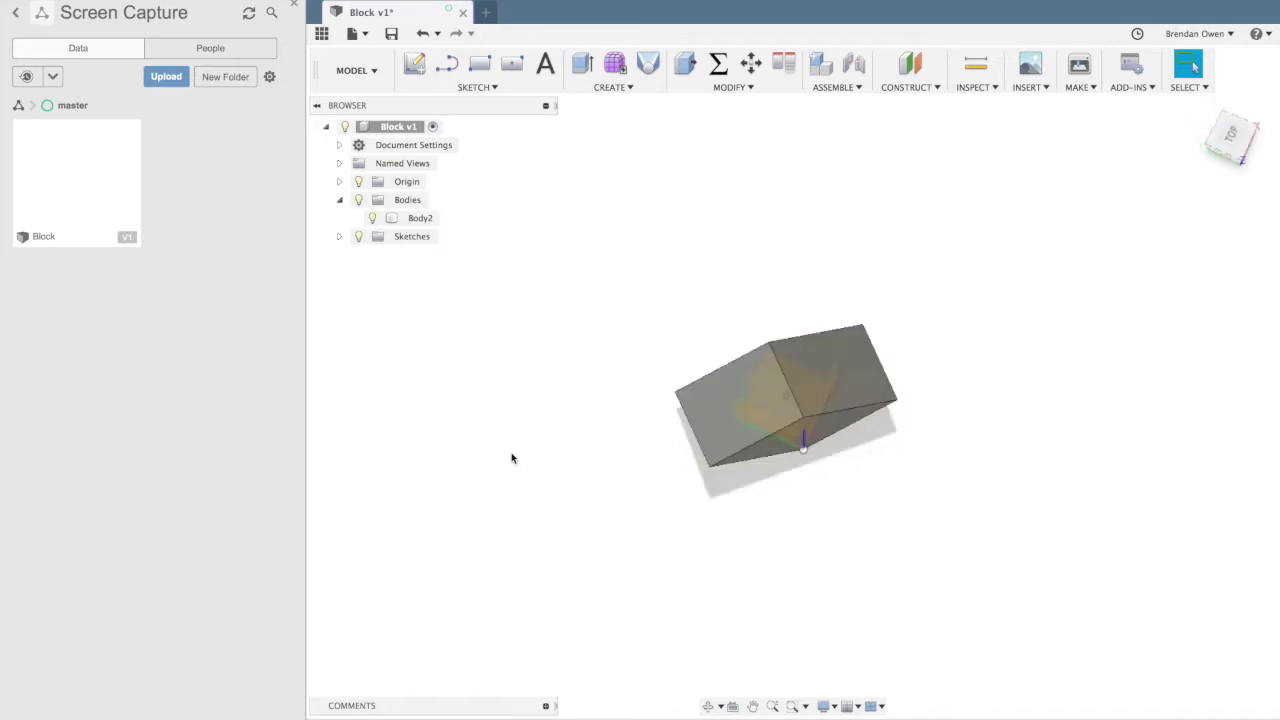
pyautogui.keyDown('shift'); pyautogui.scroll(-10, 512, 458); pyautogui.keyUp('shift')
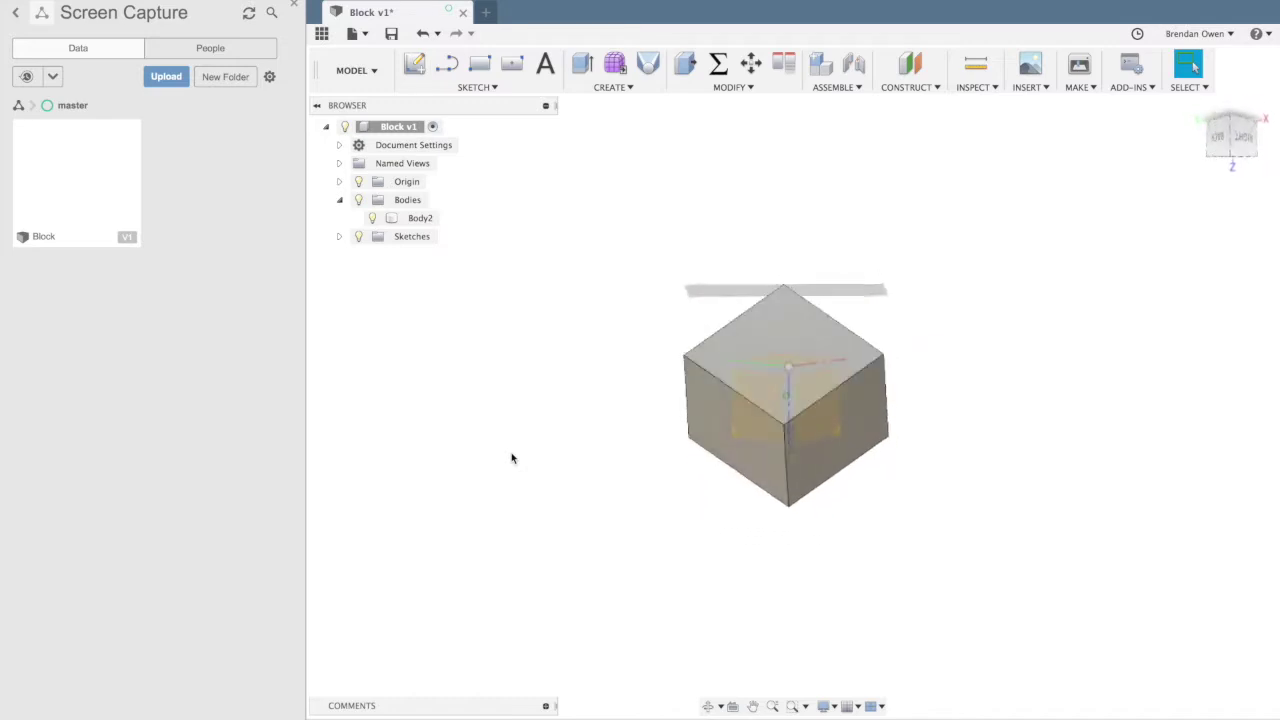
pyautogui.click(361, 185)
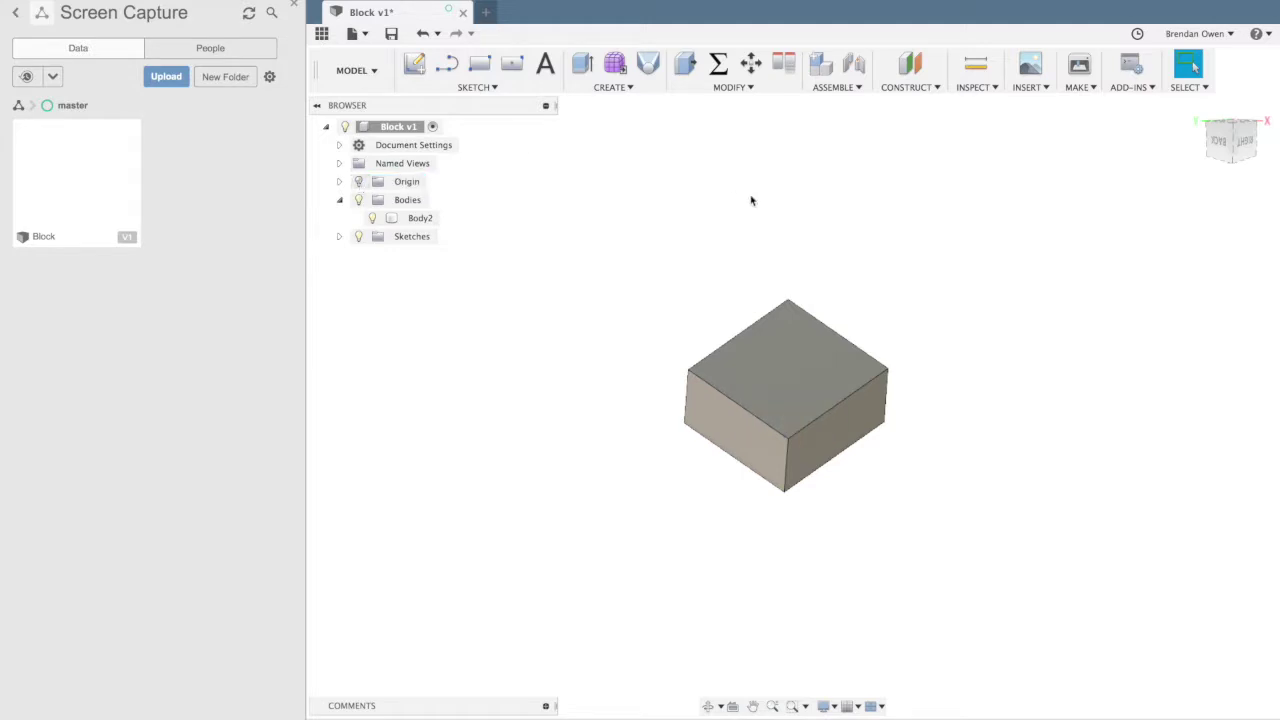
# - Save the block design with the version description "Finished"
pyautogui.press('super+s')
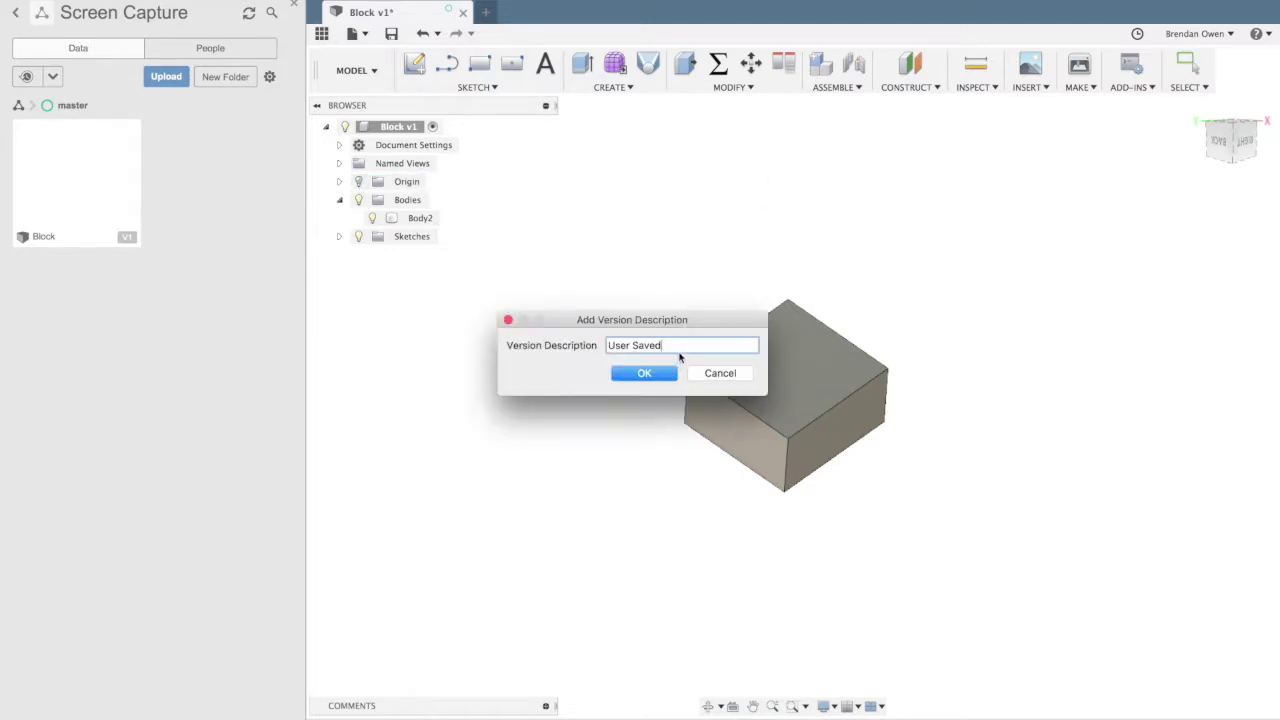
pyautogui.moveTo(680, 348); pyautogui.dragTo(552, 343)
pyautogui.write('Finished')
pyautogui.click(660, 376)
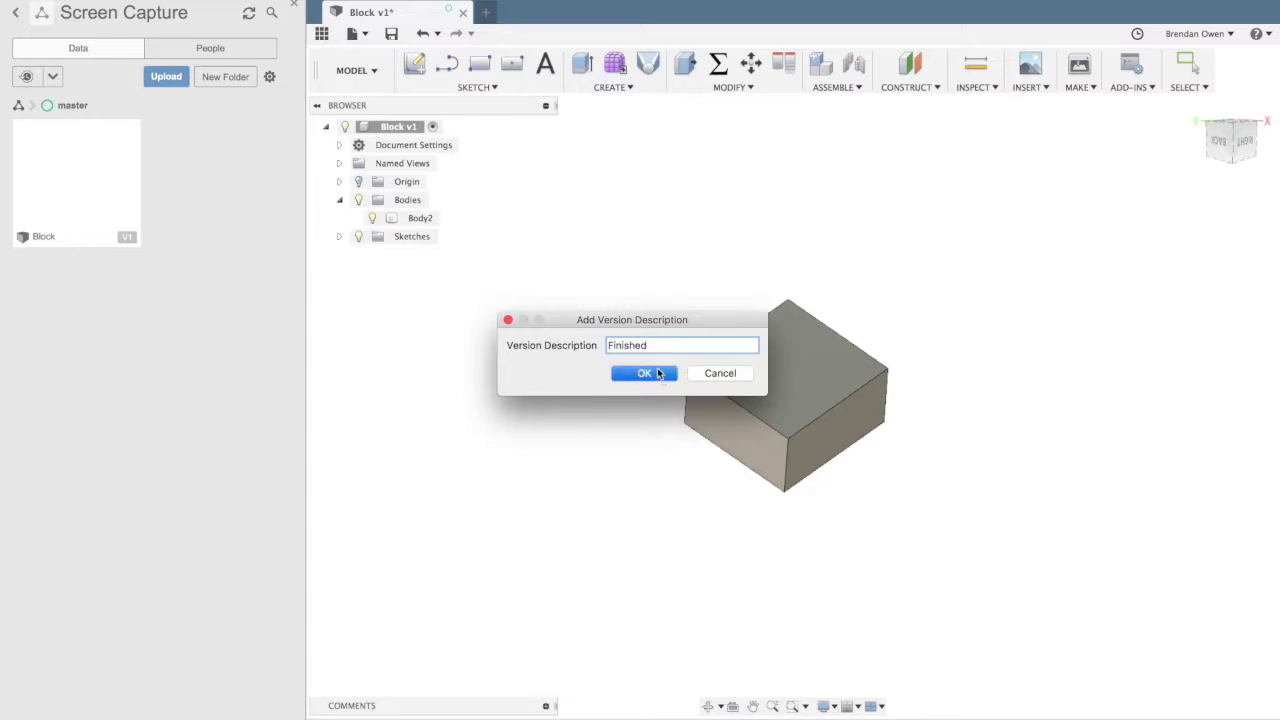
# - Create a new design and save it as "Pieces"
pyautogui.click(486, 14)
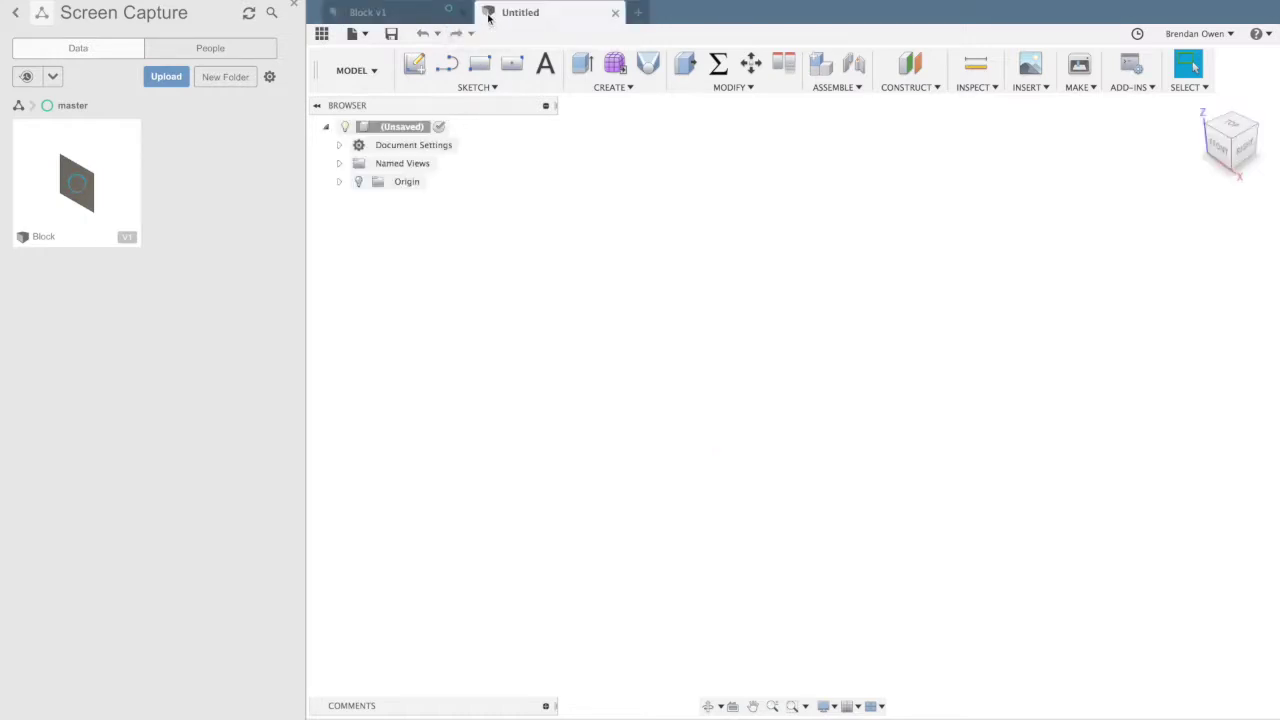
pyautogui.hotkey('ctrl', 's')
pyautogui.write('Pieces')
pyautogui.click(878, 275)
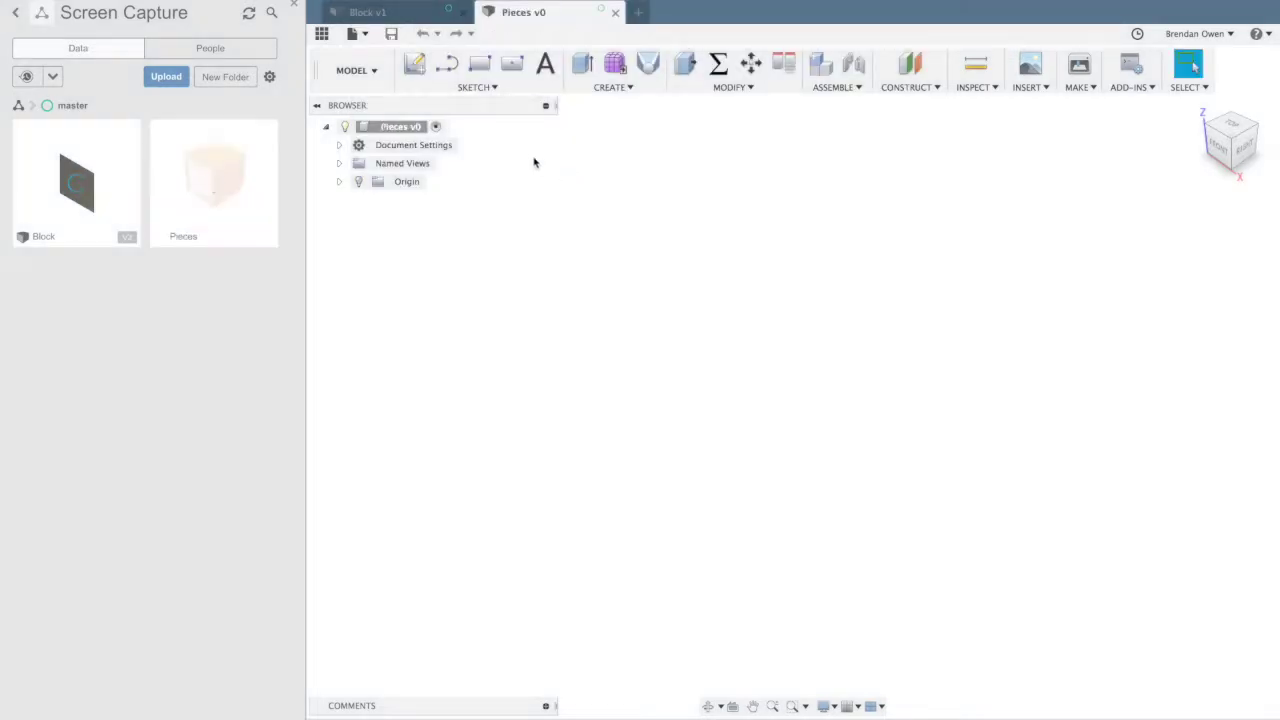
# - Add a new component to the Pieces design and name it "Piece1"
pyautogui.rightClick(393, 127)
pyautogui.click(428, 139)
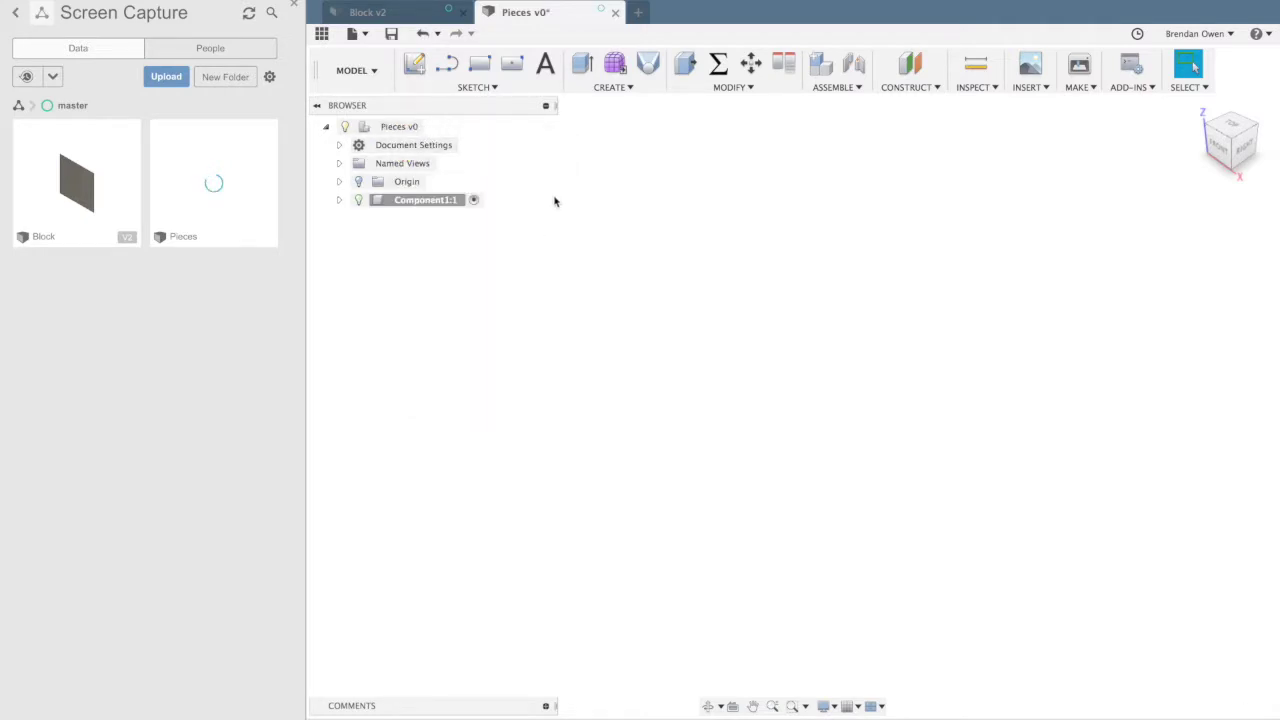
pyautogui.click(443, 199)
pyautogui.click(443, 199)
pyautogui.write('P')
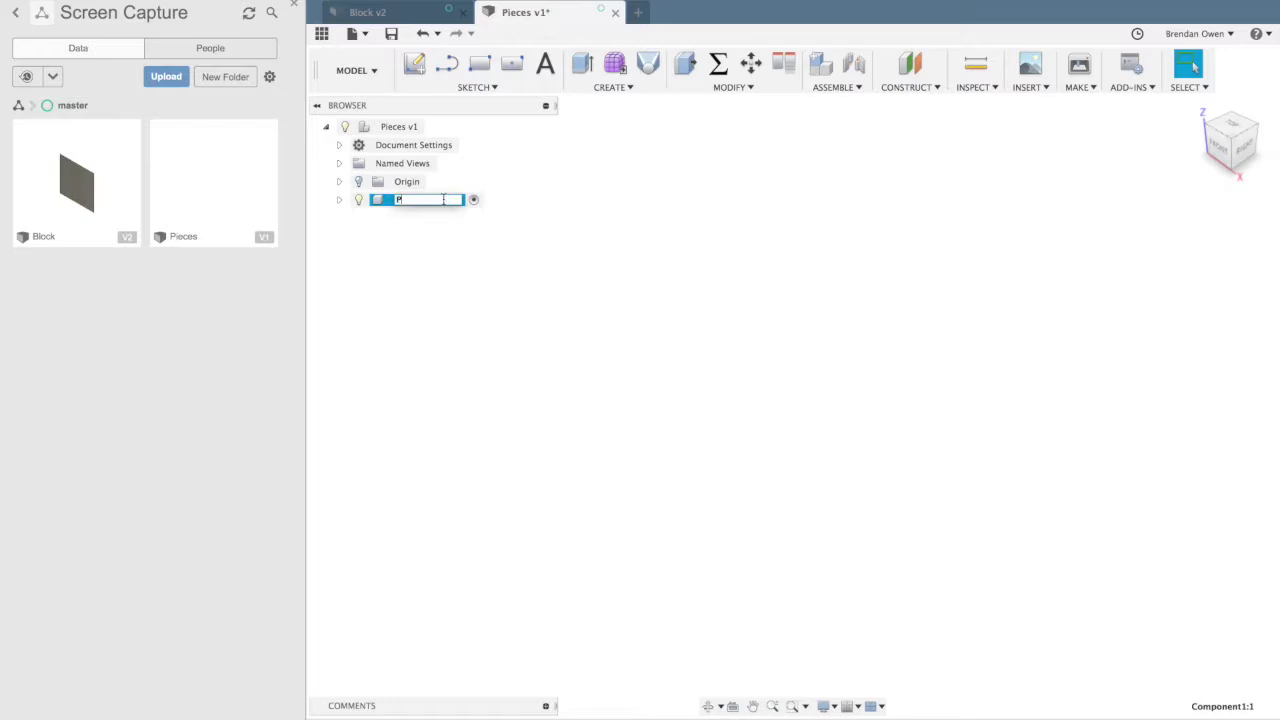
pyautogui.write('iece1')
pyautogui.press('Return')
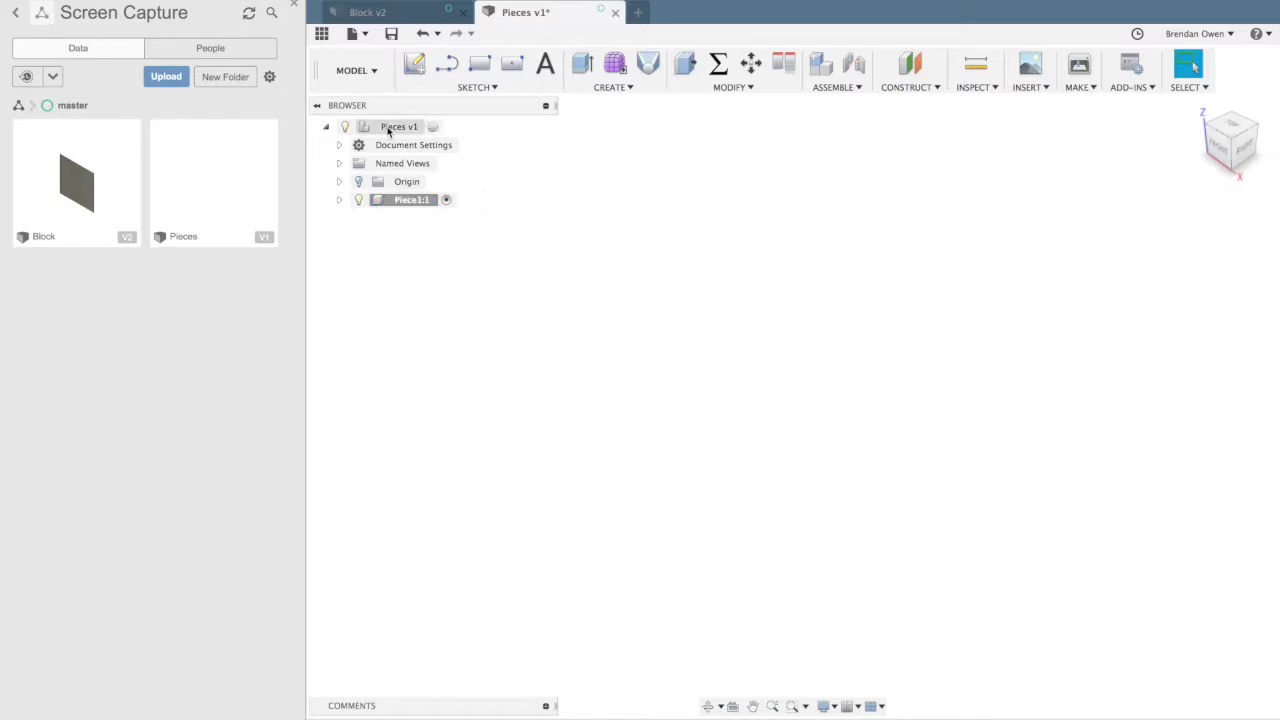
# - Add a second component under the top level of Pieces and name it "Piece2"
pyautogui.rightClick(392, 133)
pyautogui.click(434, 162)
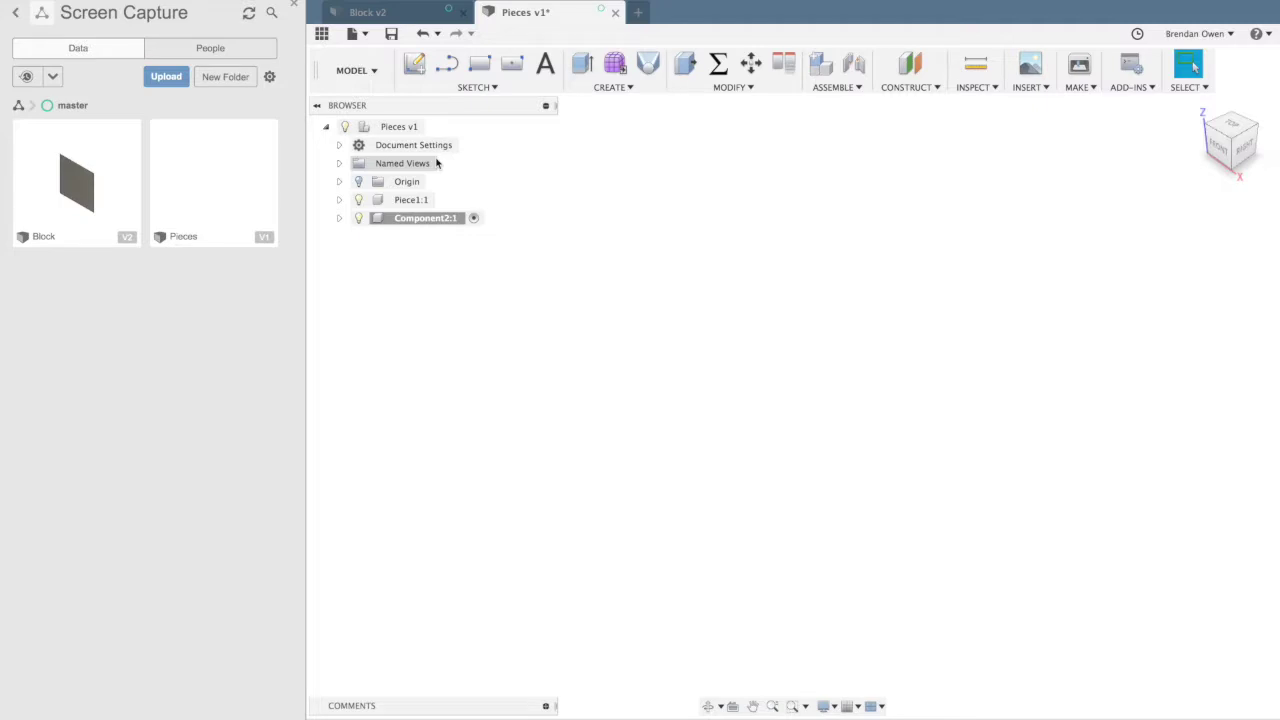
pyautogui.click(436, 218)
pyautogui.click(434, 218)
pyautogui.write('Piece2')
pyautogui.press('Return')
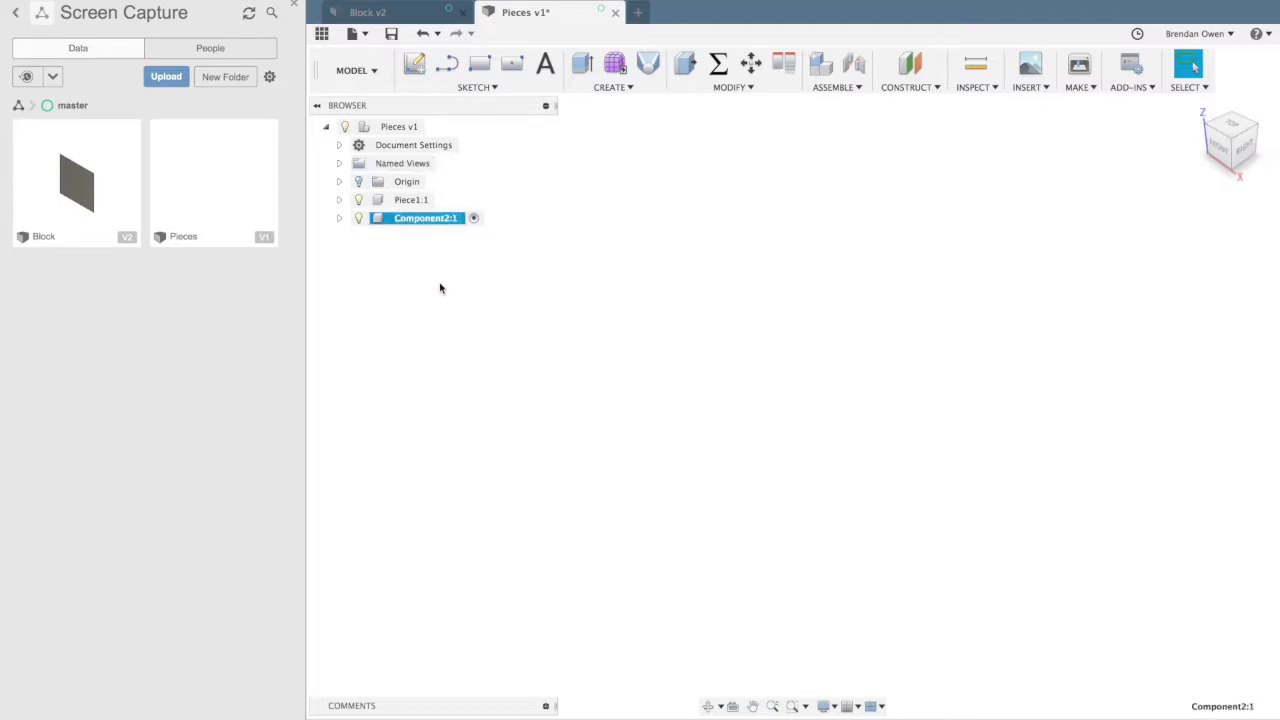
# - Add a third component under the top level of Pieces and name it "Piece3"
pyautogui.rightClick(396, 128)
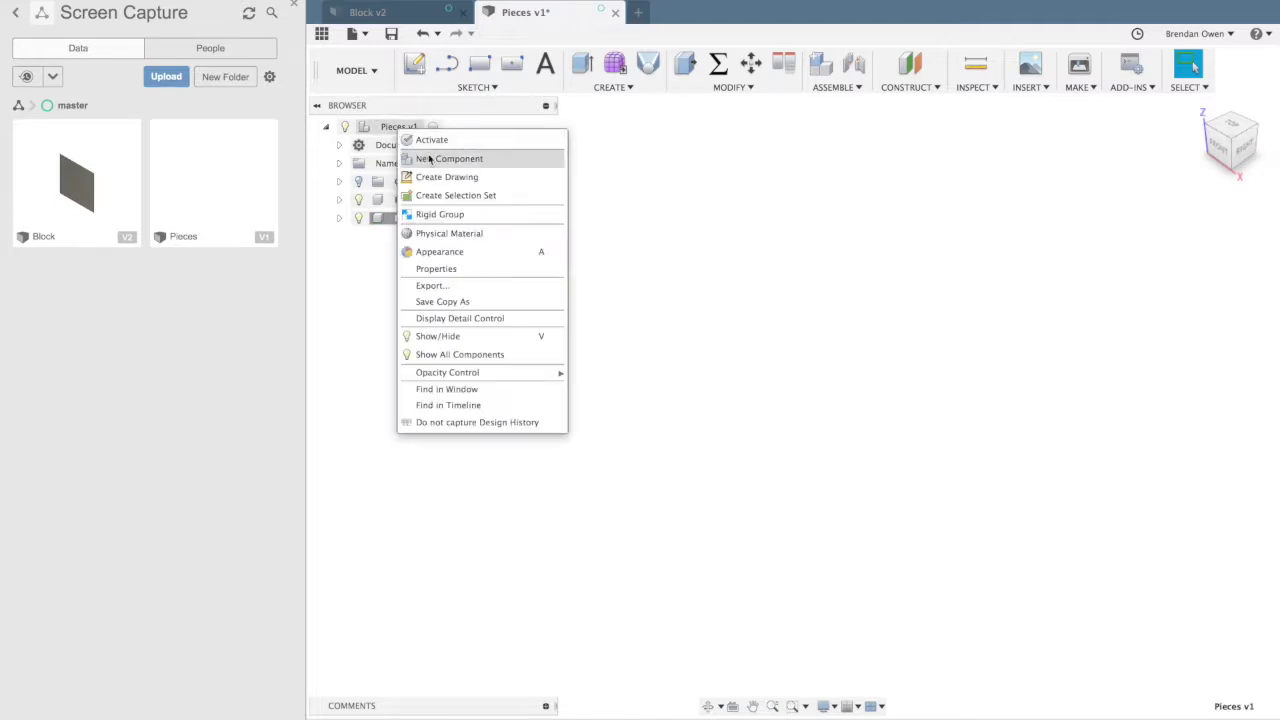
pyautogui.click(432, 160)
pyautogui.doubleClick(446, 236)
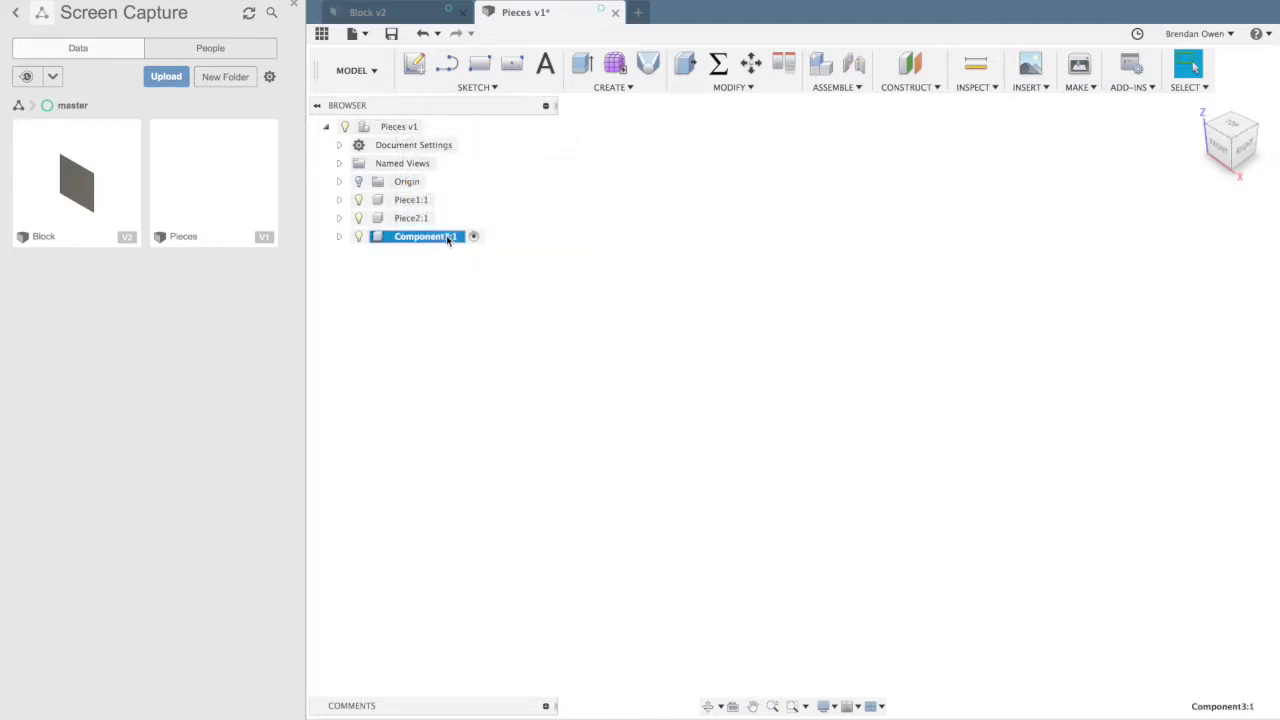
pyautogui.write('Piece')
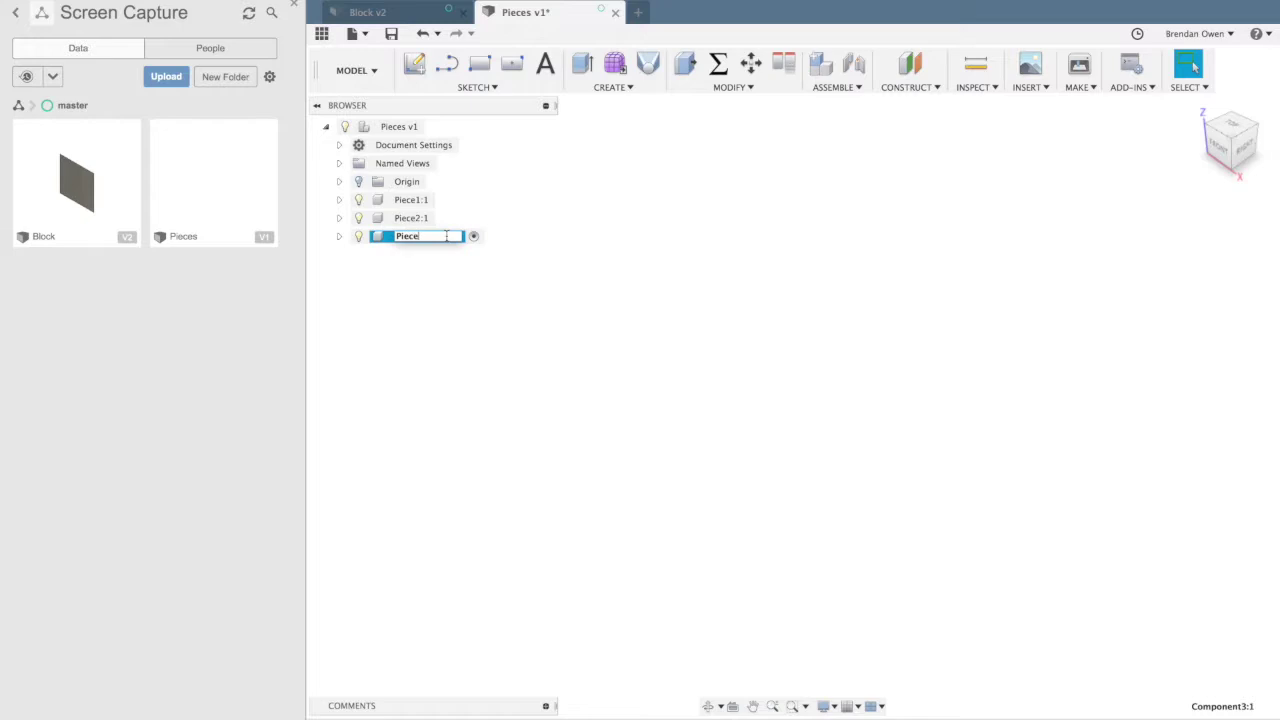
pyautogui.write('3')
pyautogui.press('Return')
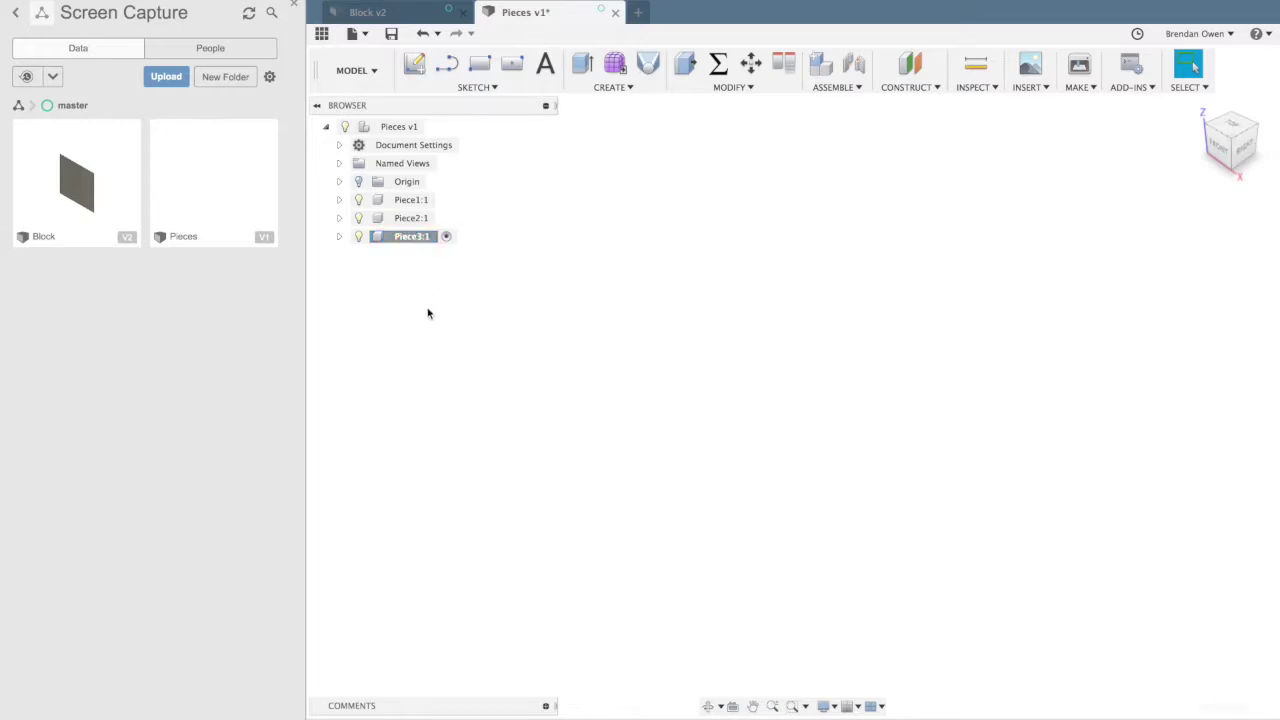
# - Add a fourth component under the top level of Pieces and try to name it "Piece4"
pyautogui.rightClick(390, 128)
pyautogui.click(431, 157)
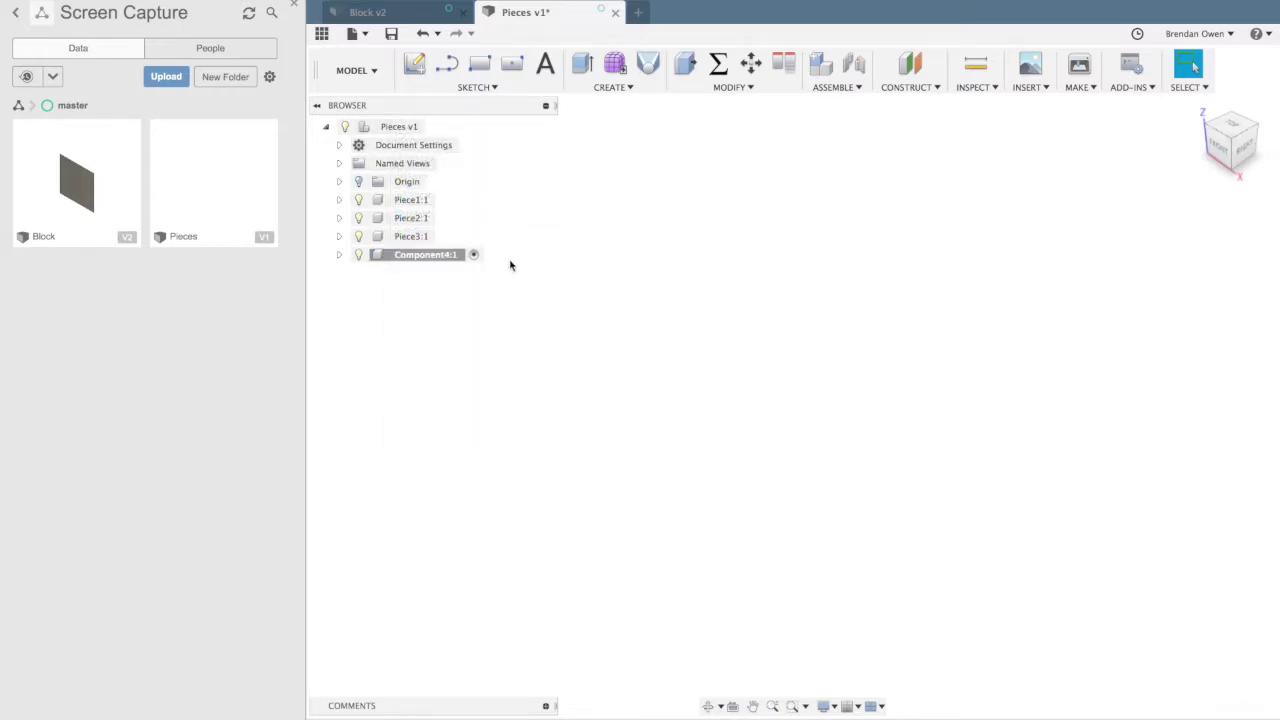
pyautogui.write('Piece4')
pyautogui.press('Escape')
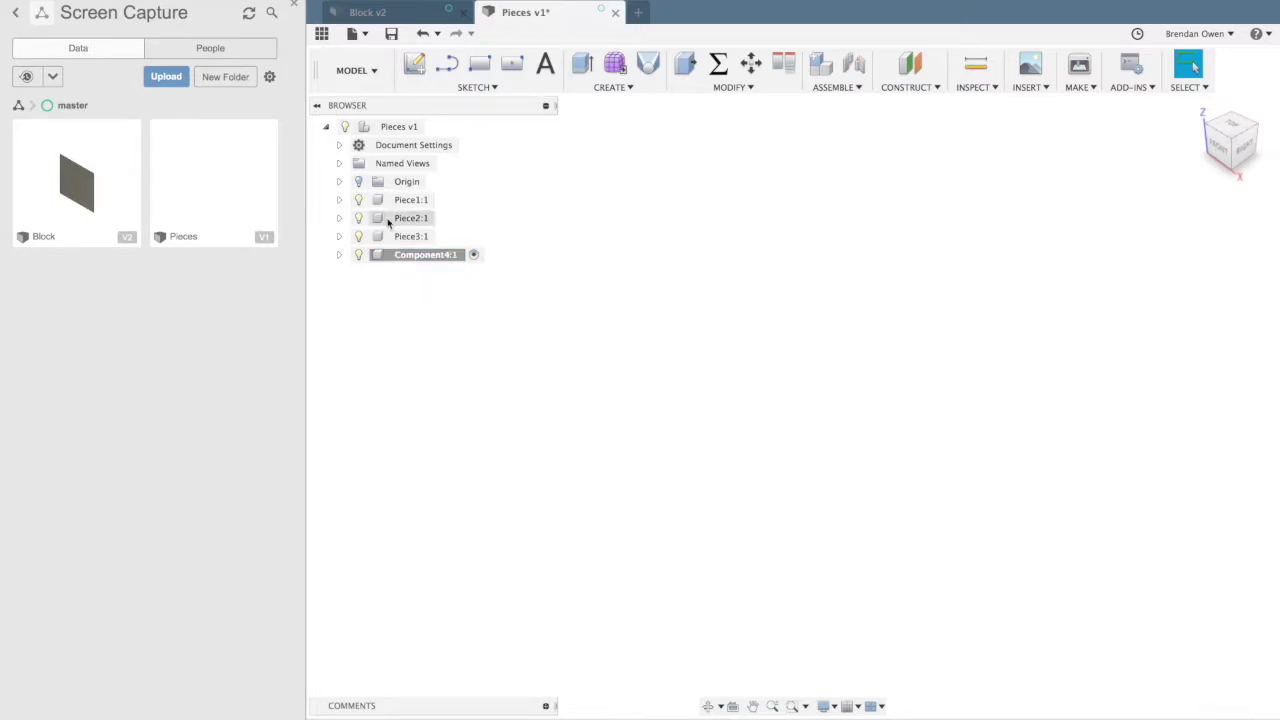
# - Activate the Piece1 component and insert the Block design into it at its default position
pyautogui.click(339, 200)
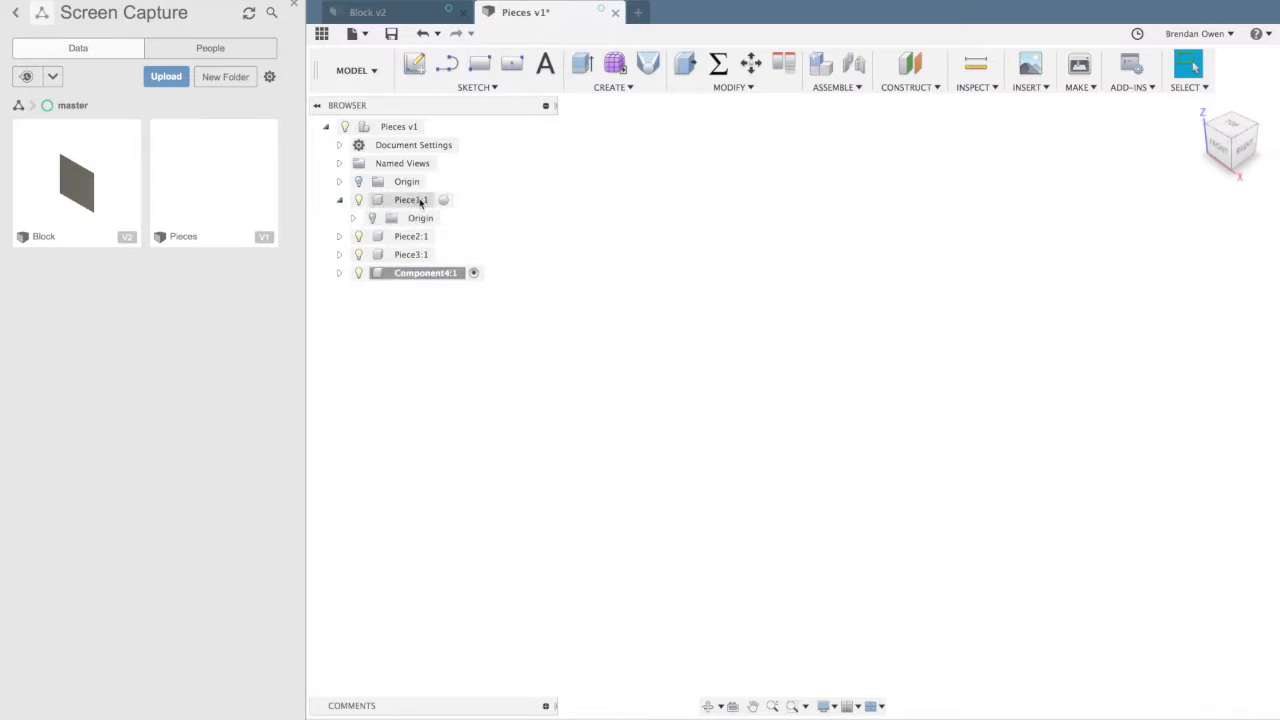
pyautogui.doubleClick(410, 200)
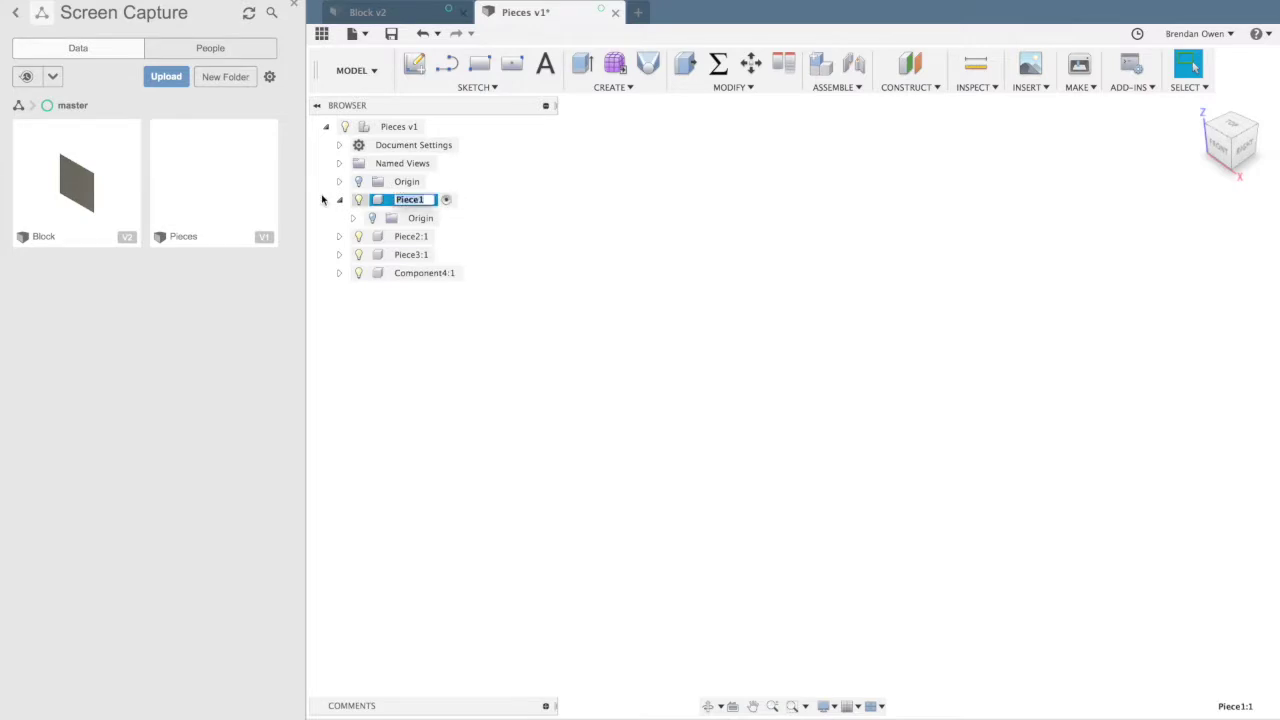
pyautogui.press('Escape')
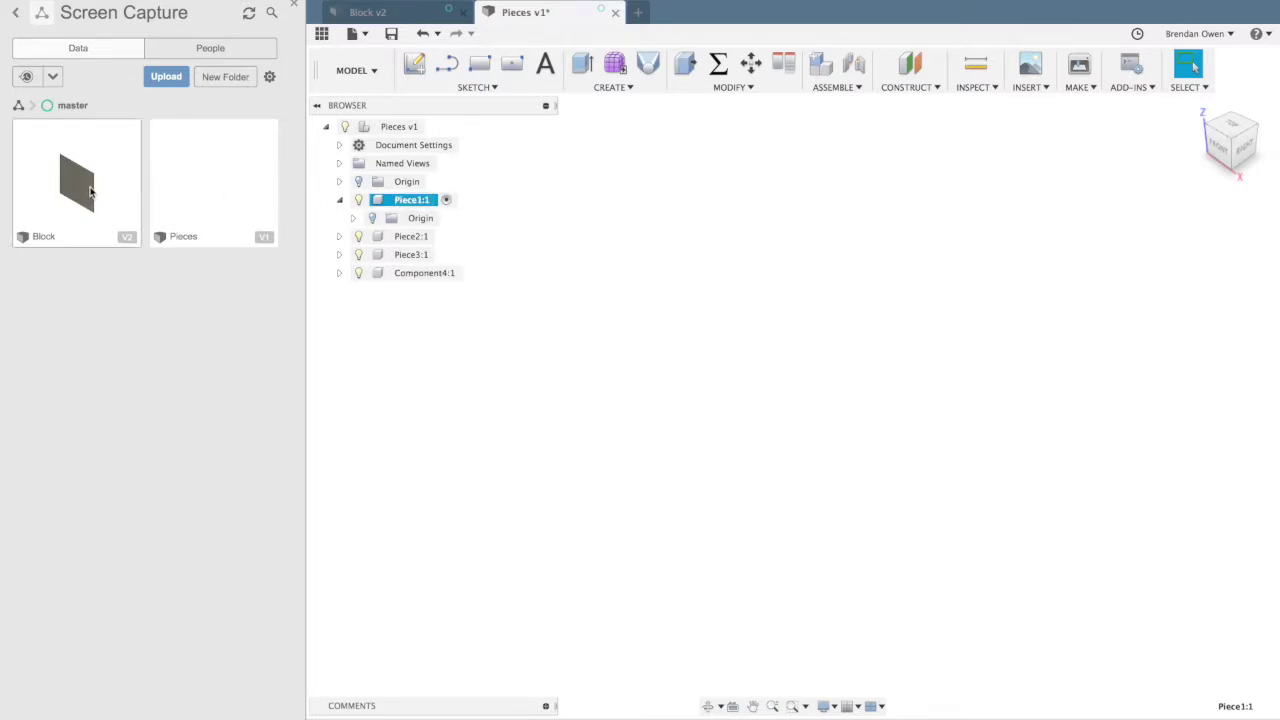
pyautogui.rightClick(91, 190)
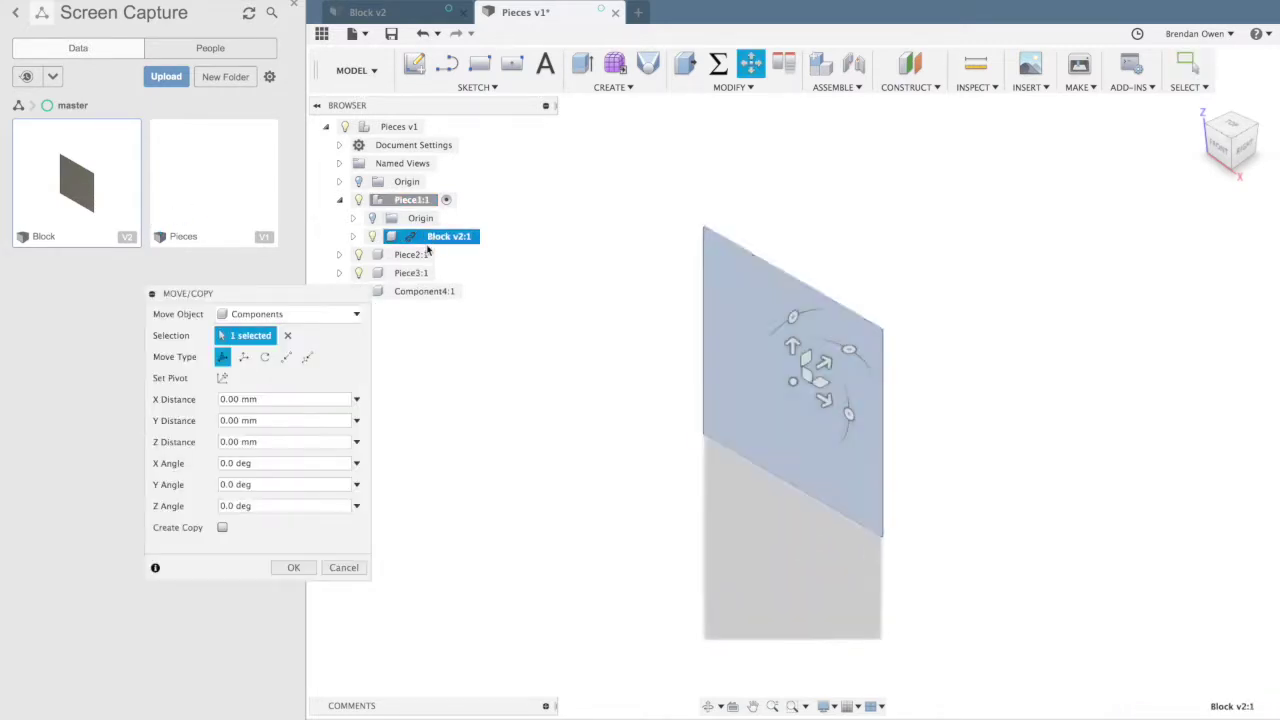
pyautogui.click(291, 567)
# - Copy the inserted block and paste it four times in place into Piece1, making five blocks
pyautogui.click(450, 237)
pyautogui.rightClick(410, 200)
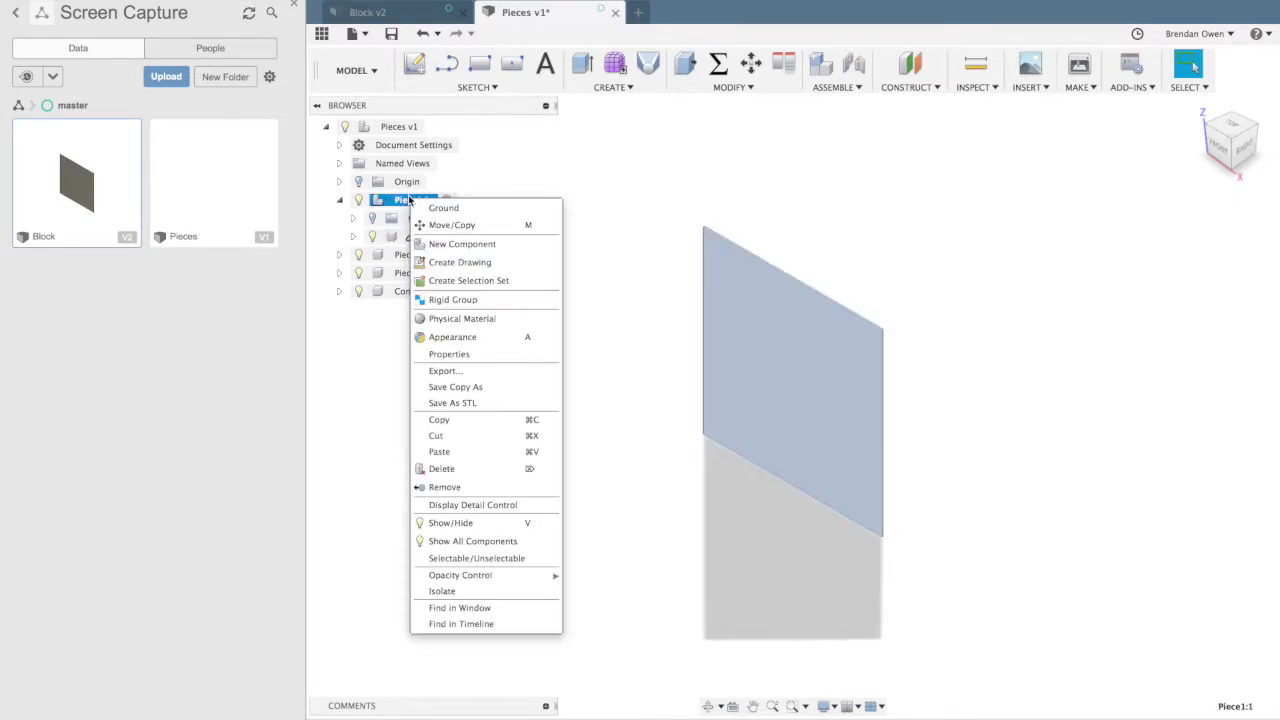
pyautogui.click(457, 451)
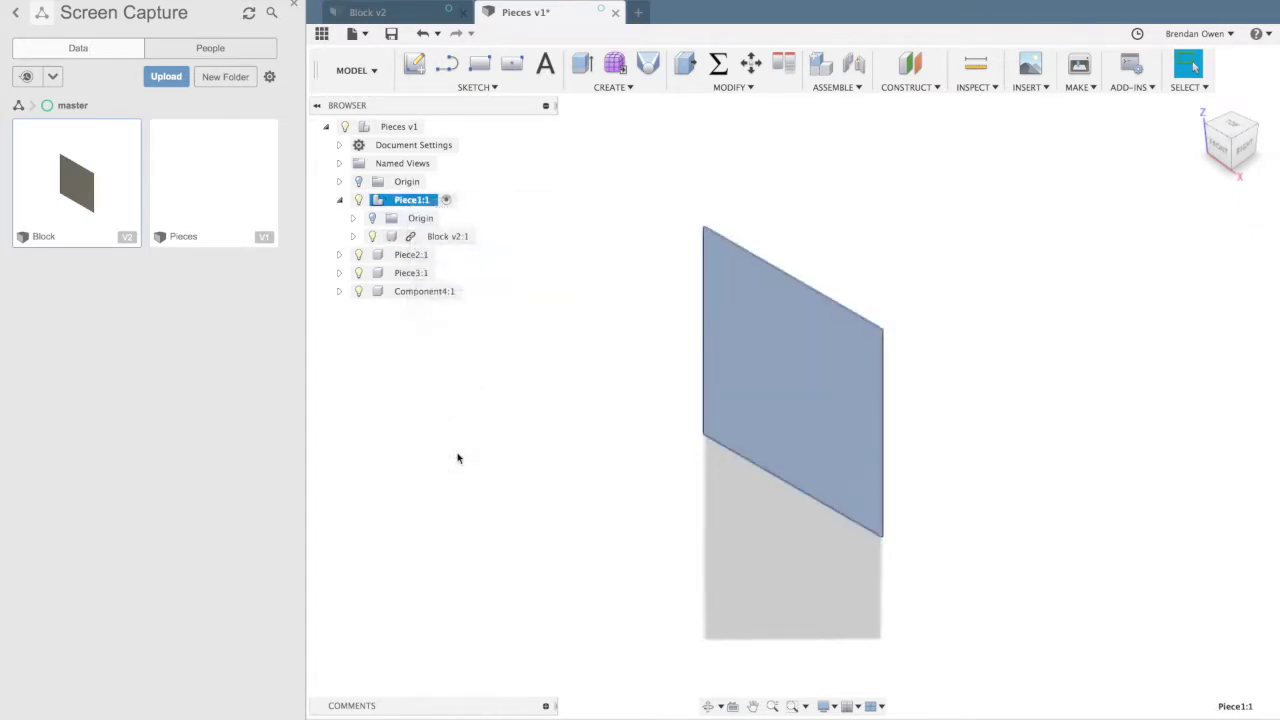
pyautogui.press('Return')
pyautogui.hotkey('ctrl', 'v')
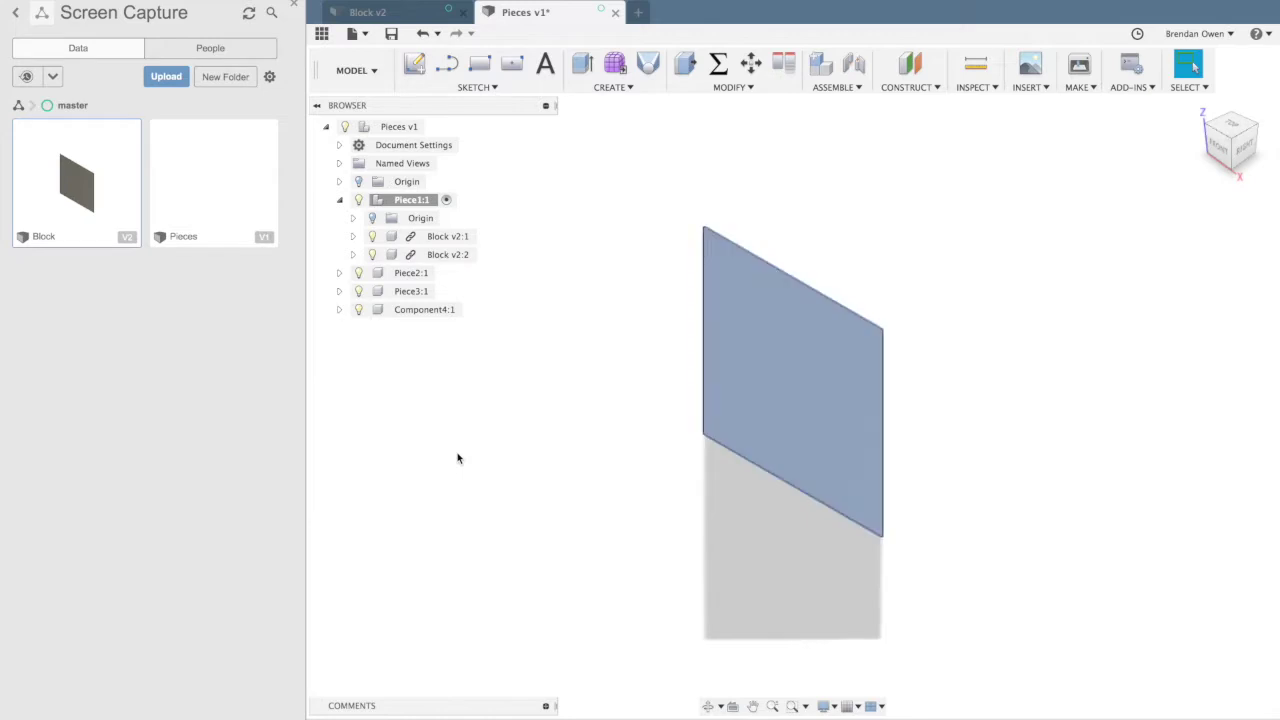
pyautogui.press('Return')
pyautogui.hotkey('ctrl', 'v')
pyautogui.press('Return')
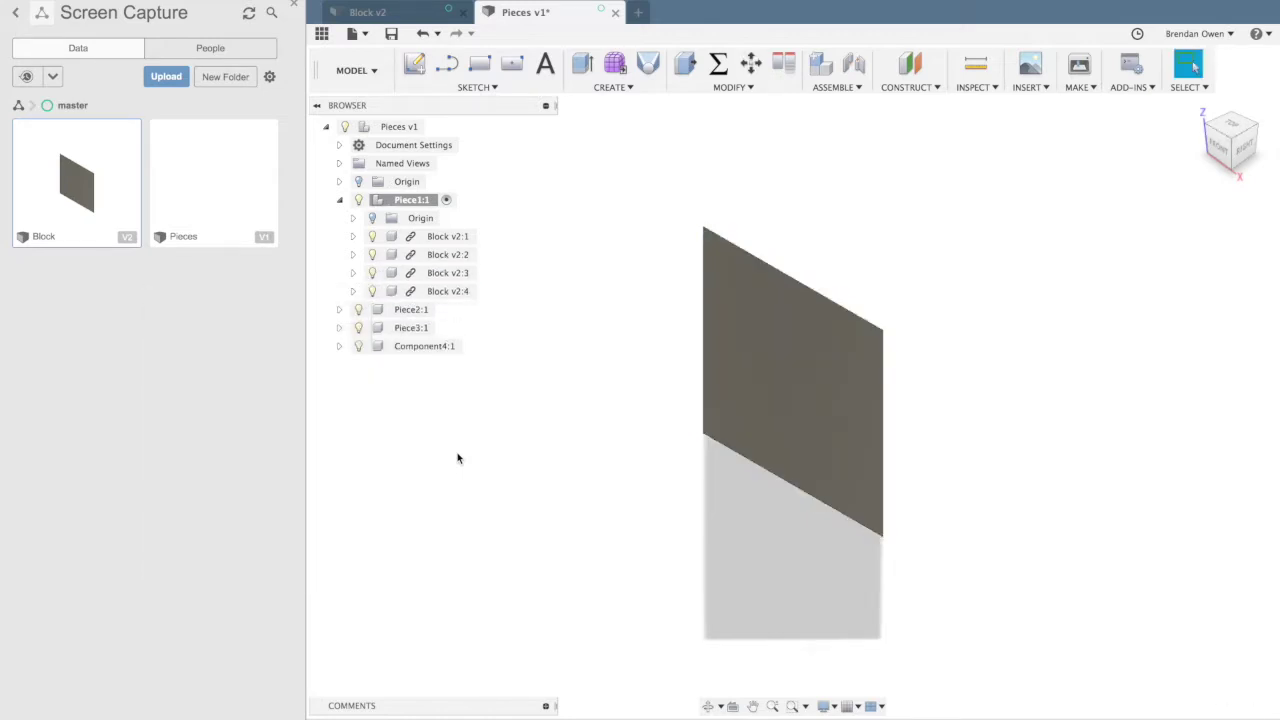
pyautogui.hotkey('ctrl', 'v')
pyautogui.press('Return')
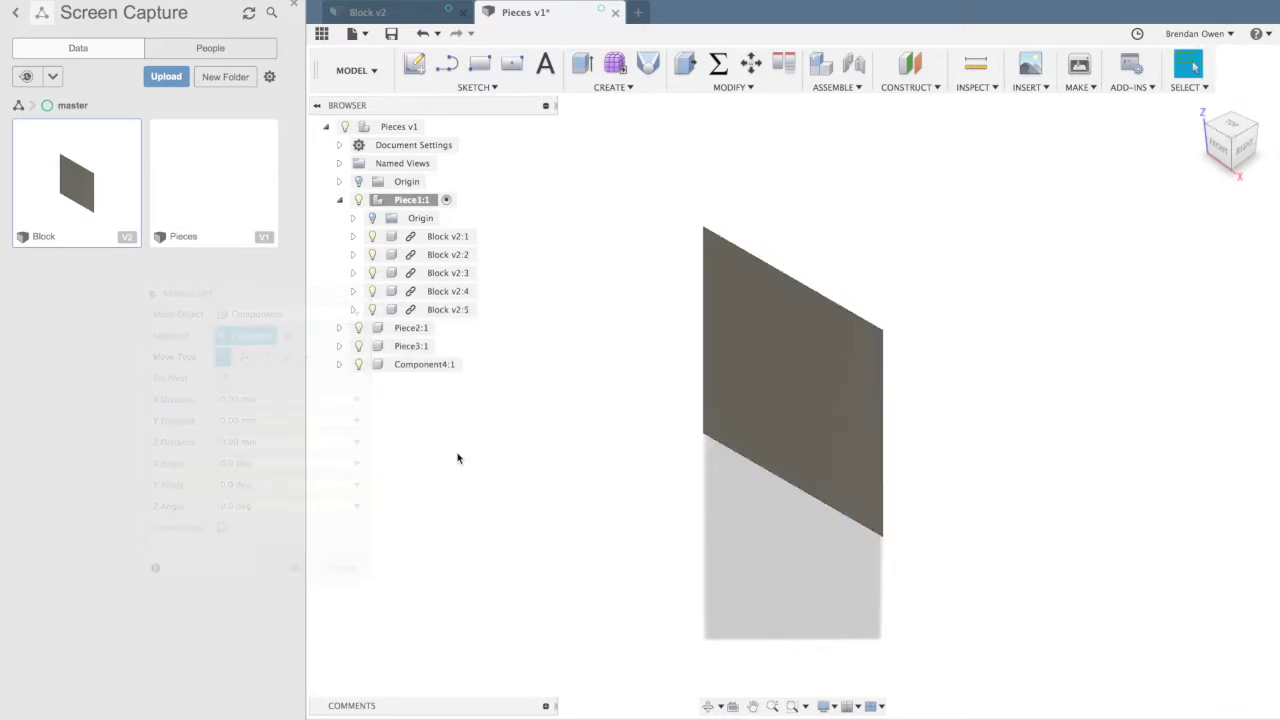
# - Copy all five blocks of Piece1 and paste them in place into Piece2
pyautogui.click(452, 237)
pyautogui.keyDown('shift'); pyautogui.click(455, 309); pyautogui.keyUp('shift')
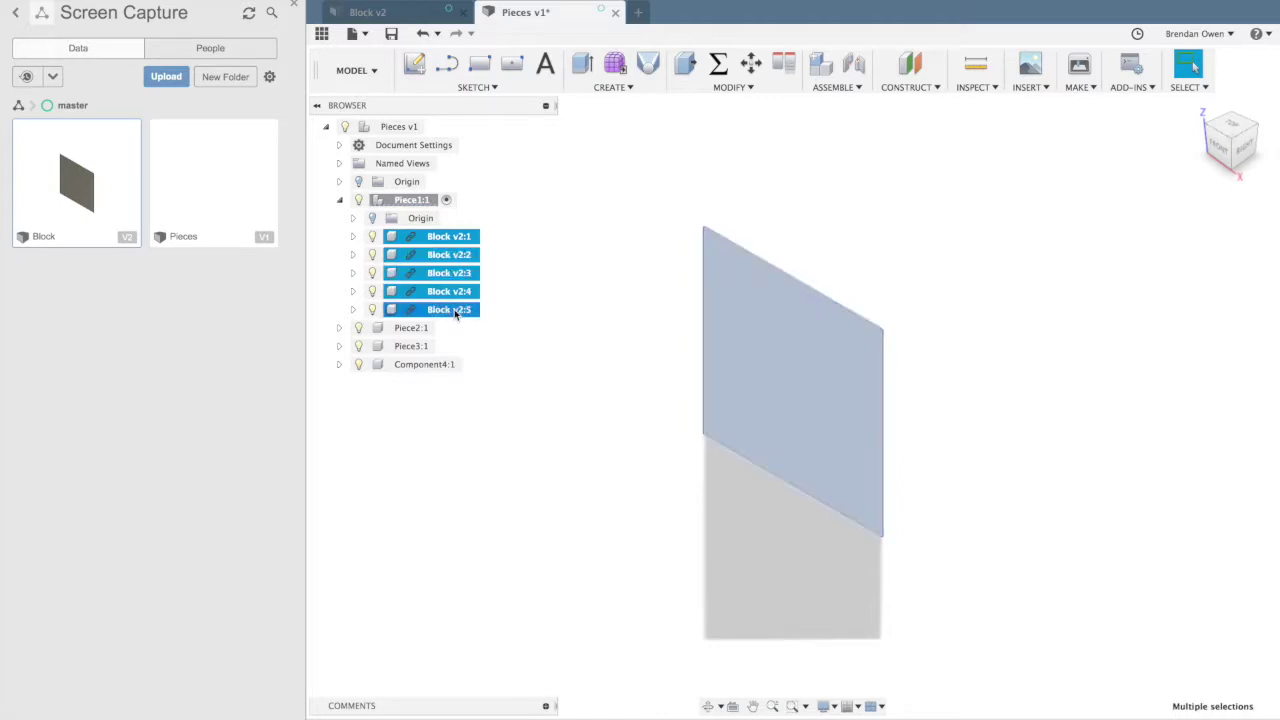
pyautogui.rightClick(454, 309)
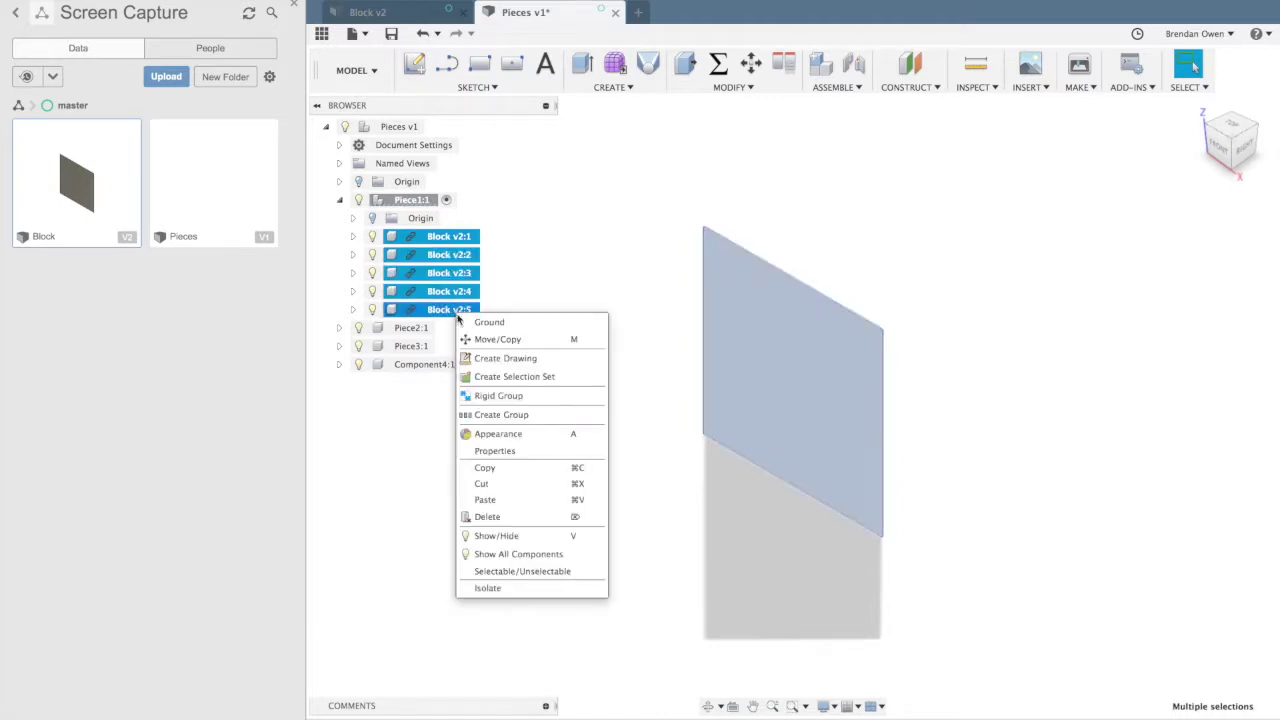
pyautogui.click(497, 472)
pyautogui.click(410, 329)
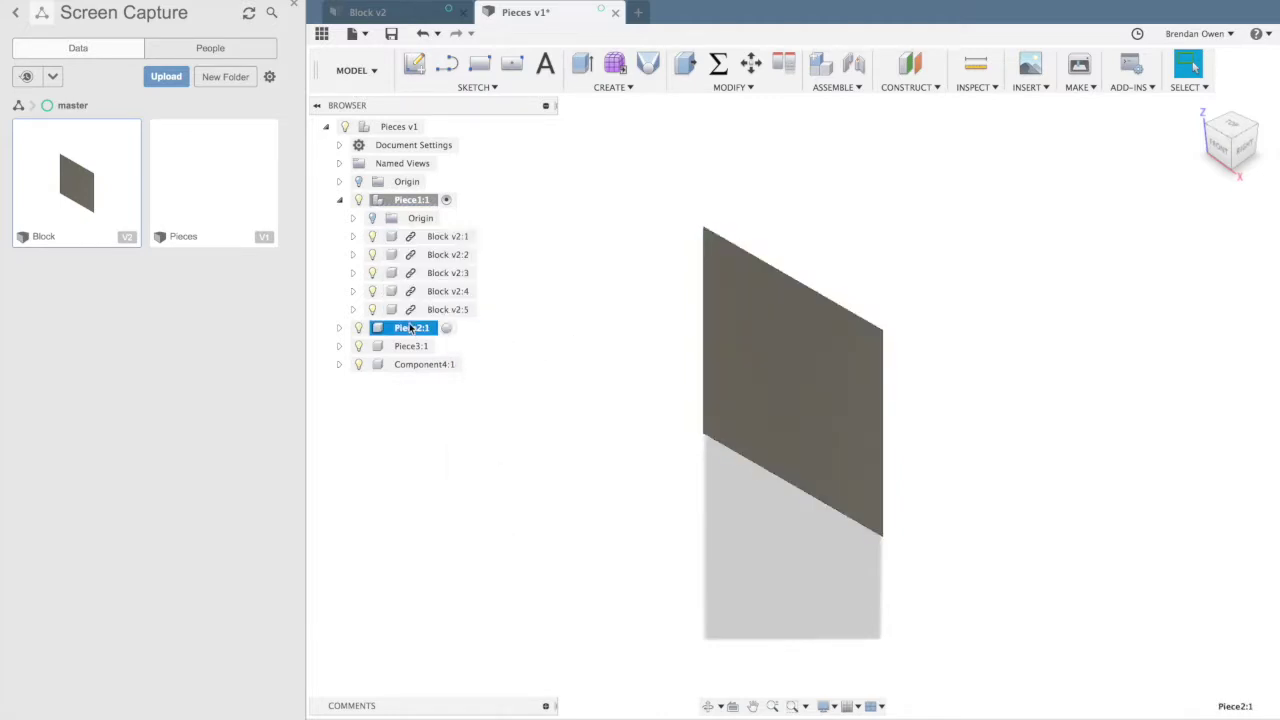
pyautogui.rightClick(410, 329)
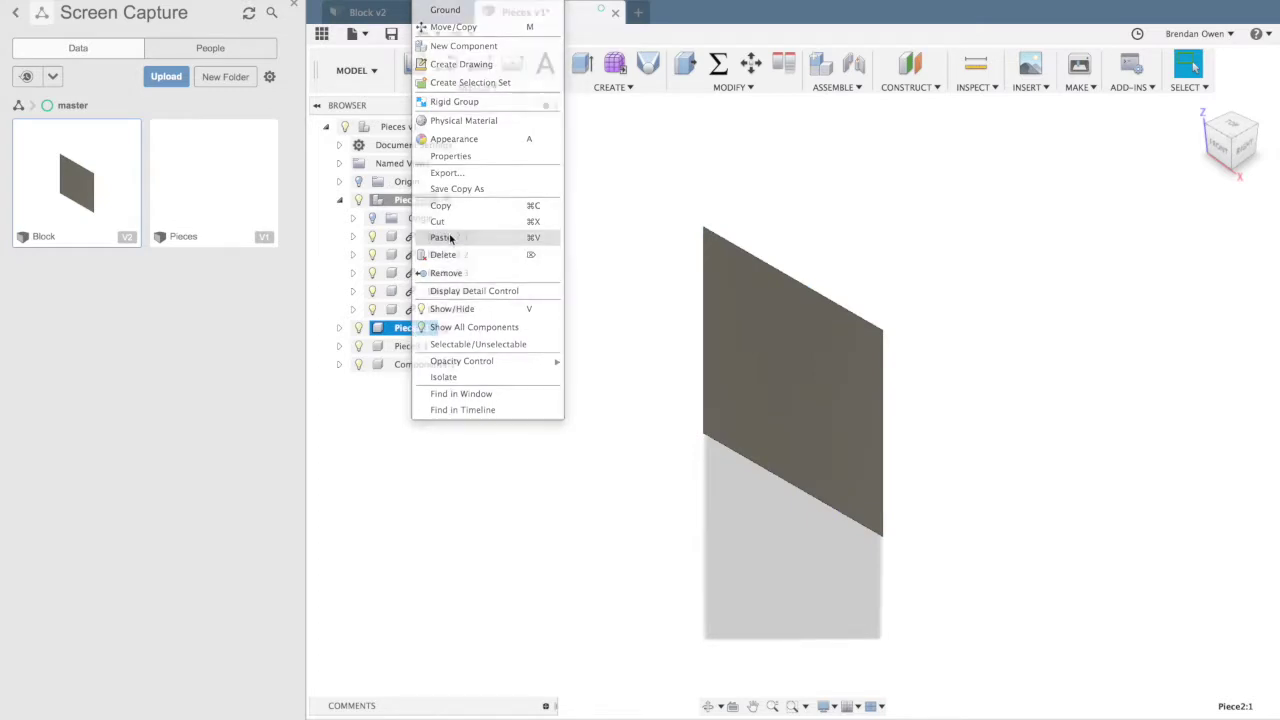
pyautogui.click(440, 237)
pyautogui.click(293, 567)
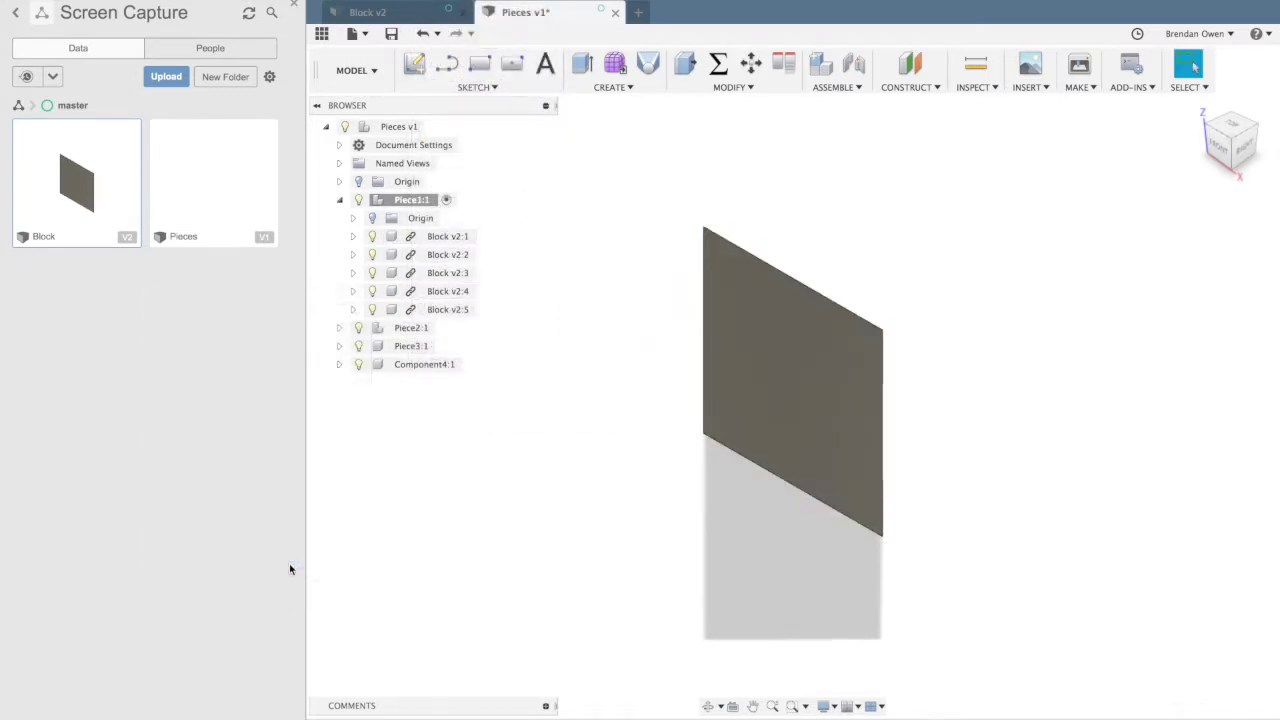
# - Paste the five copied blocks in place into Piece3
pyautogui.rightClick(407, 346)
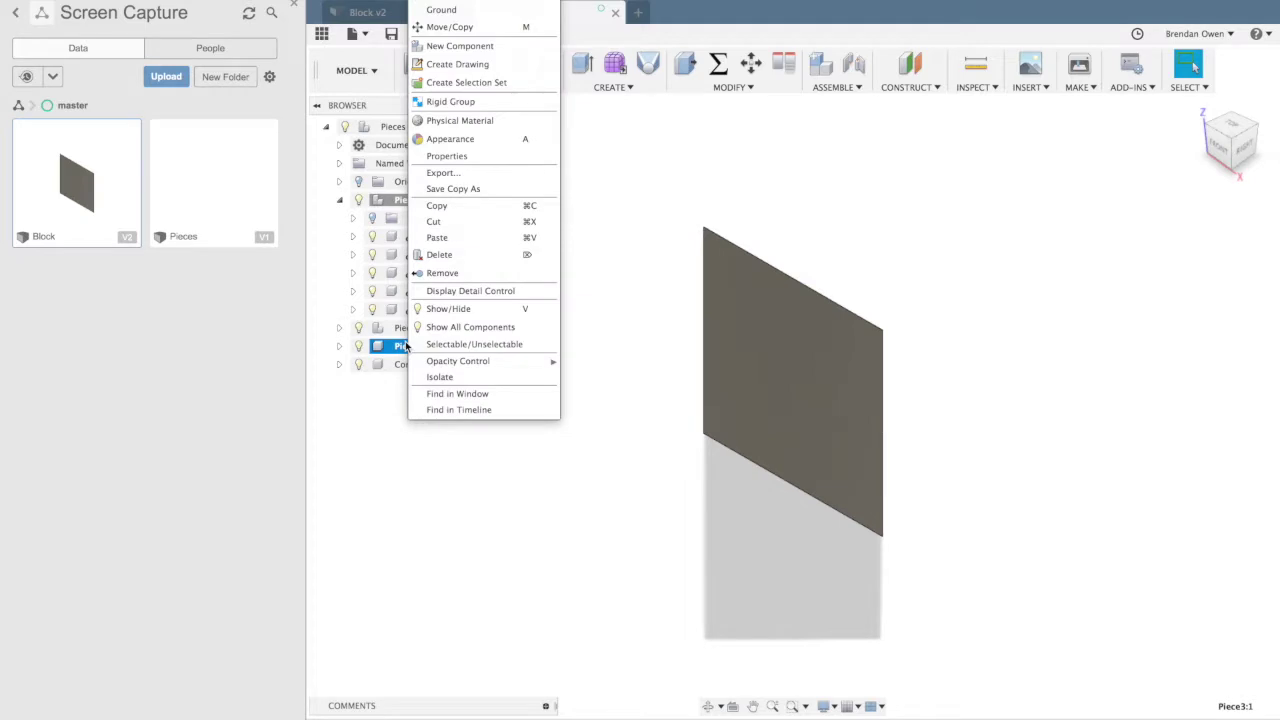
pyautogui.click(445, 237)
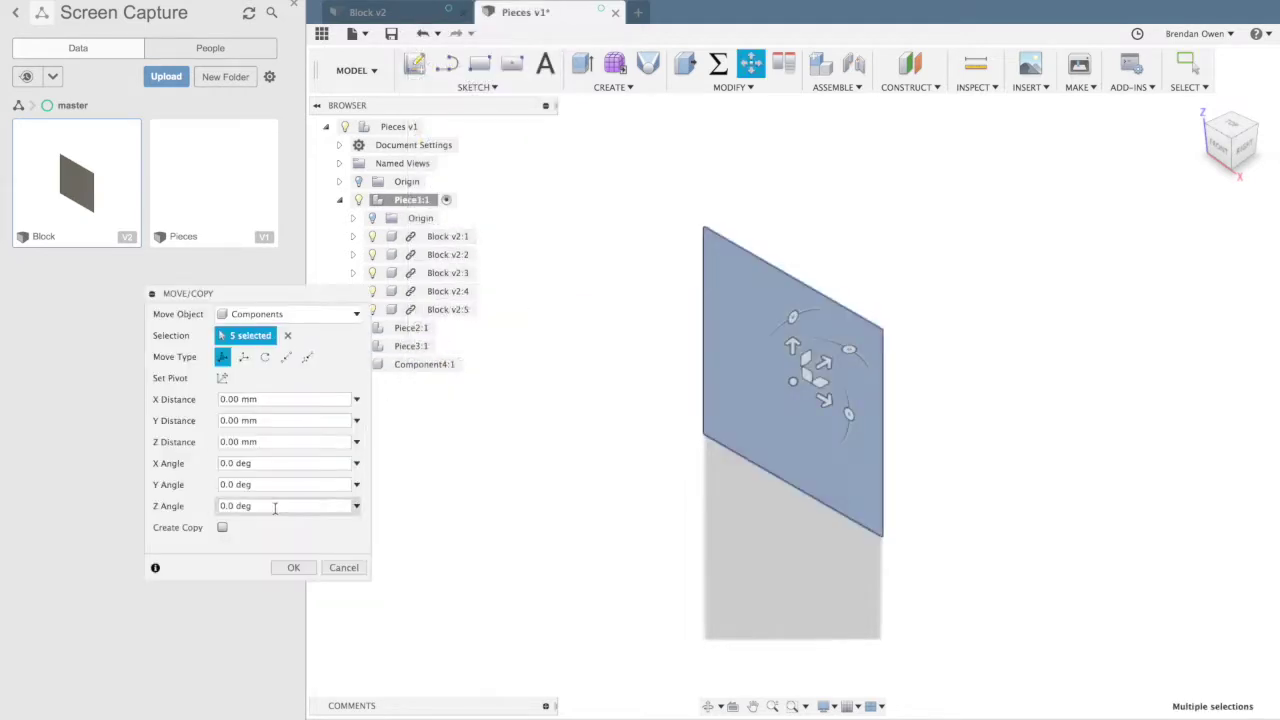
pyautogui.click(292, 567)
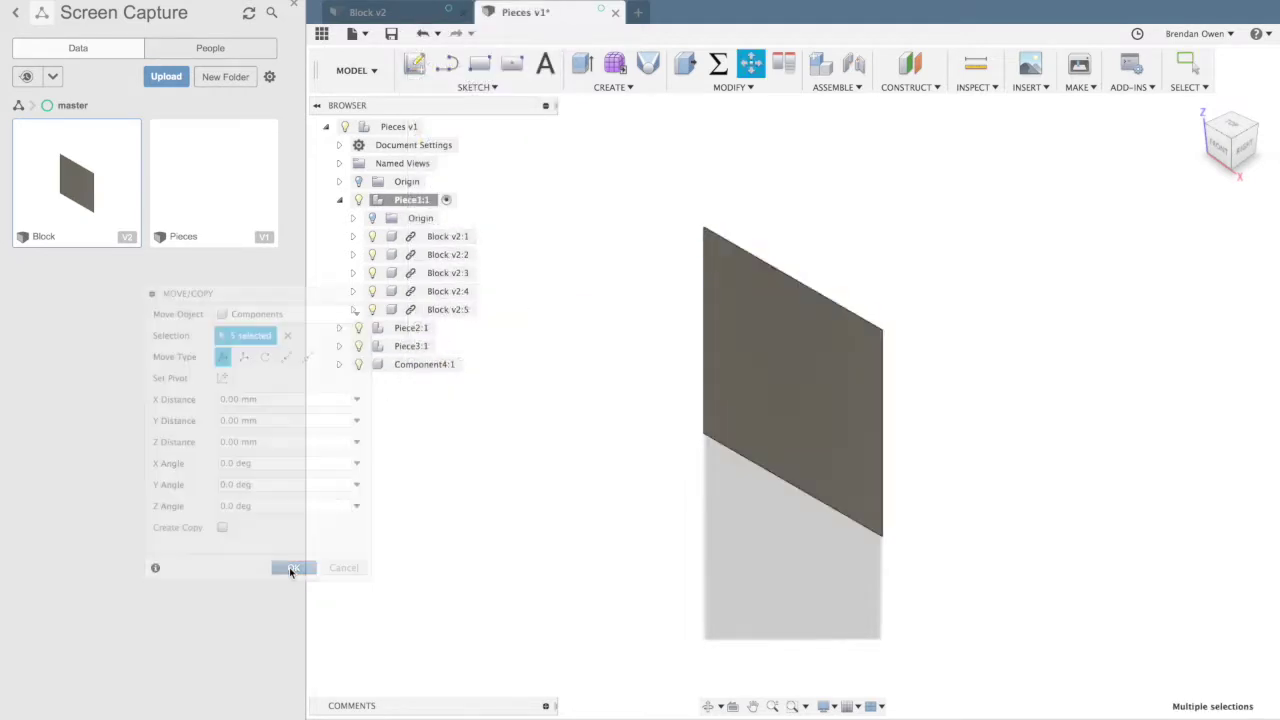
# - Expand Piece2, Piece3 and the fourth component, and paste the five copied blocks in place into the fourth component
pyautogui.click(339, 329)
pyautogui.click(339, 456)
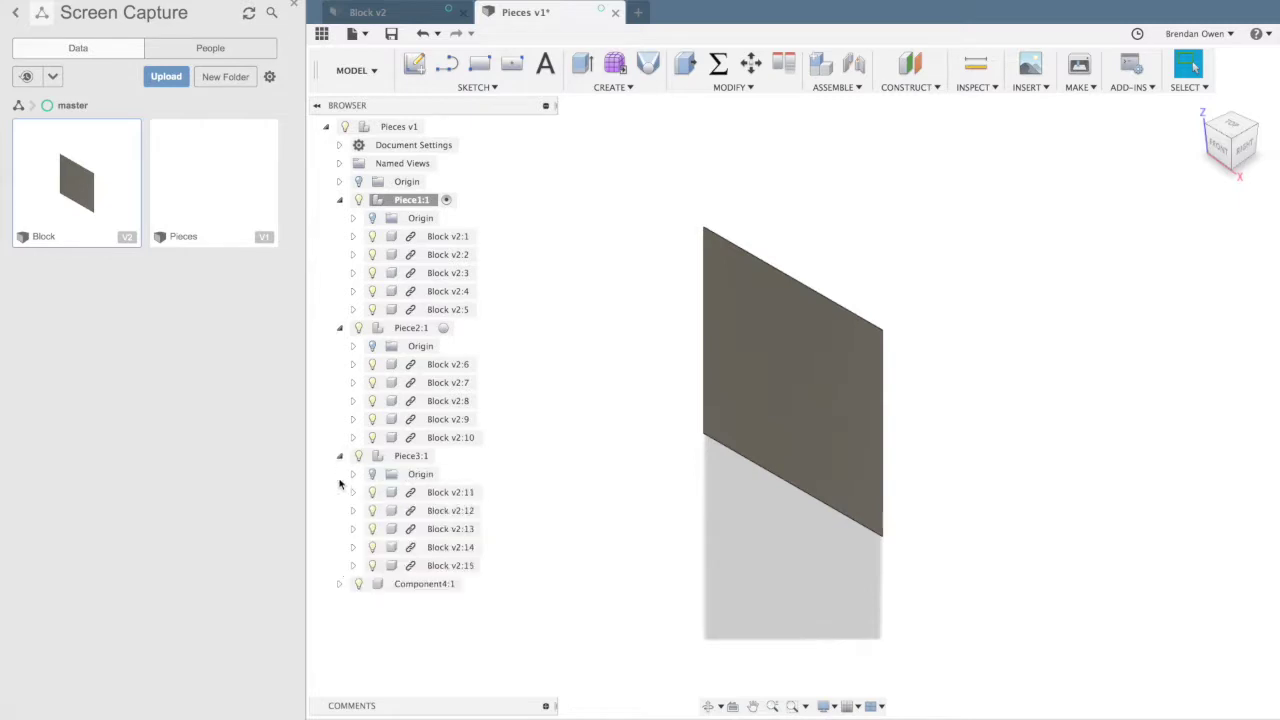
pyautogui.click(339, 584)
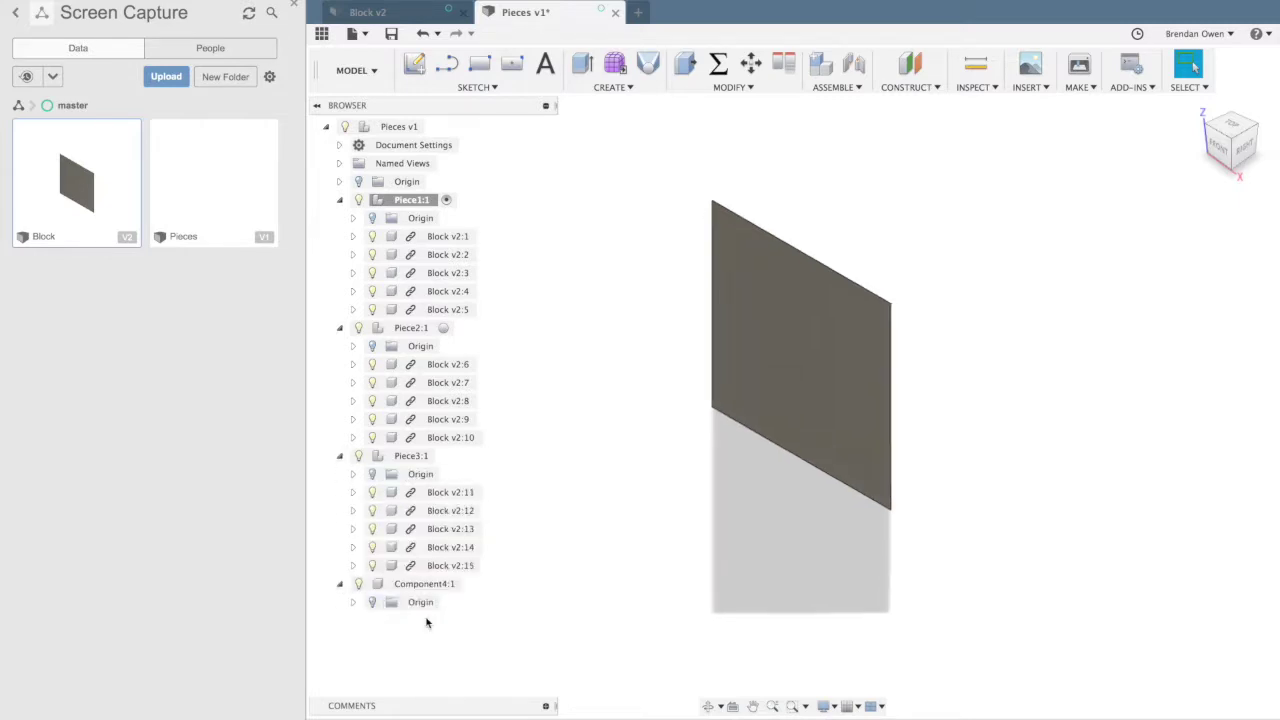
pyautogui.click(428, 584)
pyautogui.rightClick(428, 584)
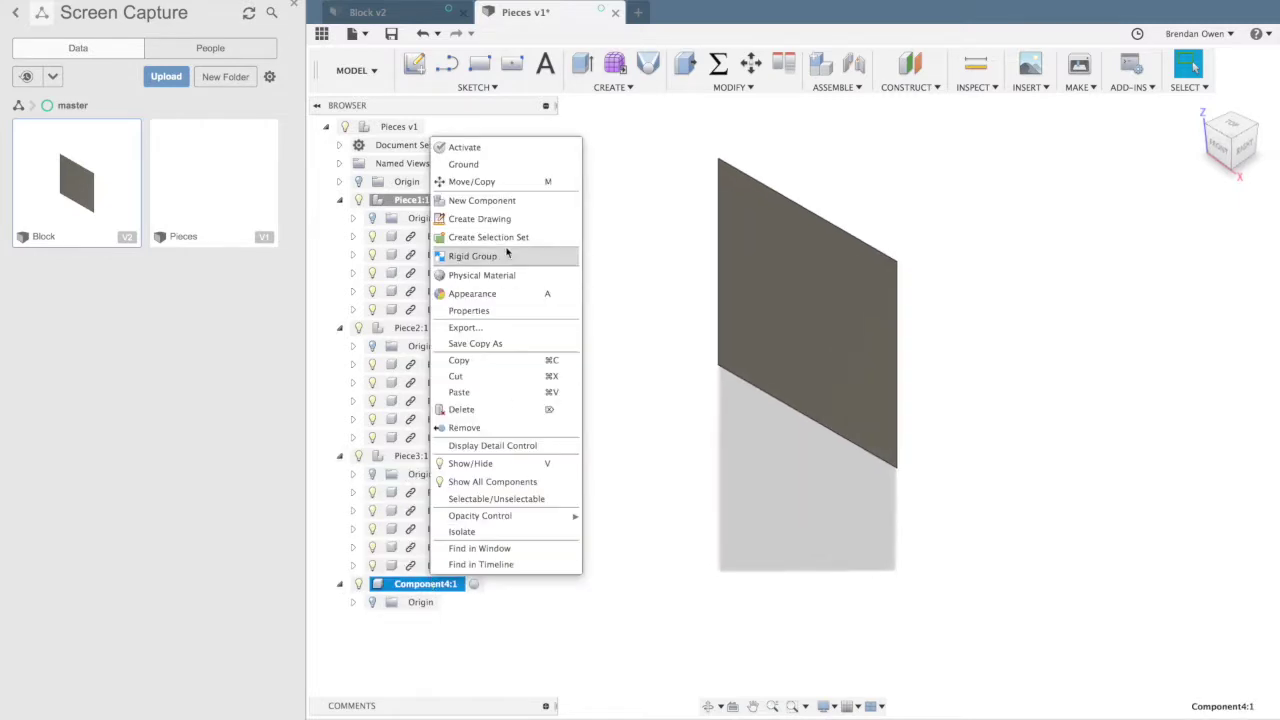
pyautogui.click(483, 401)
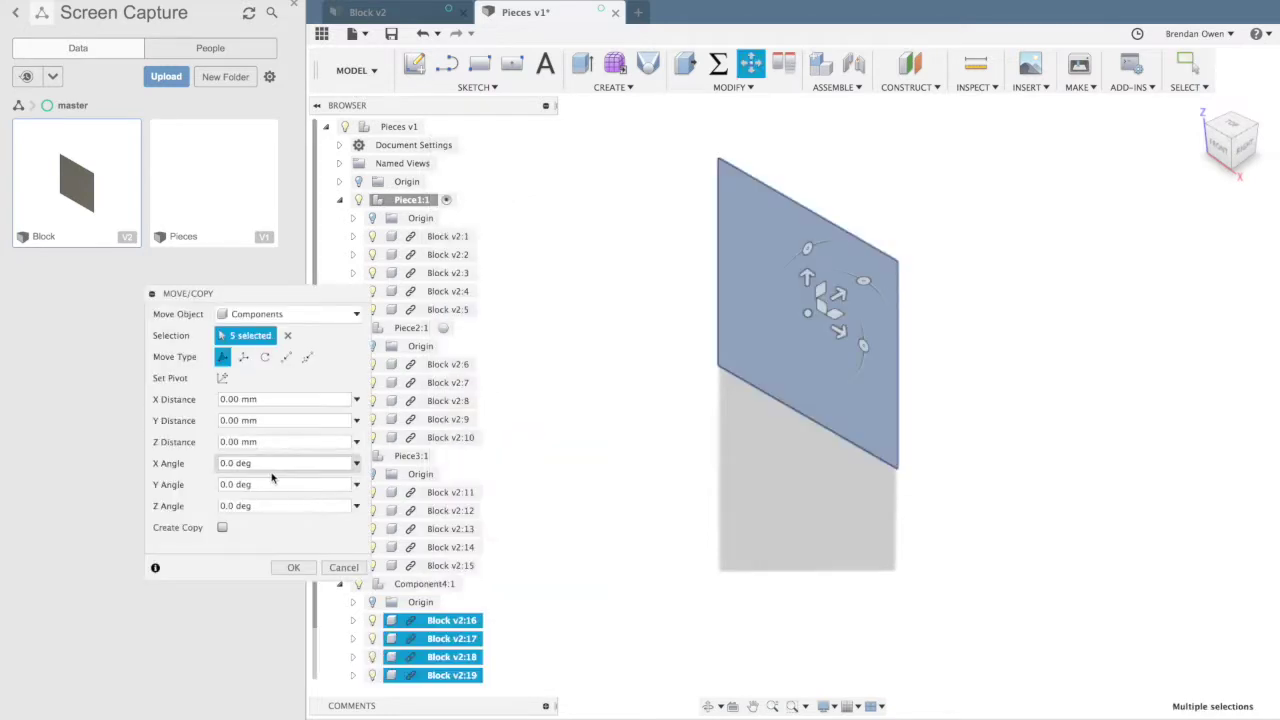
pyautogui.click(287, 567)
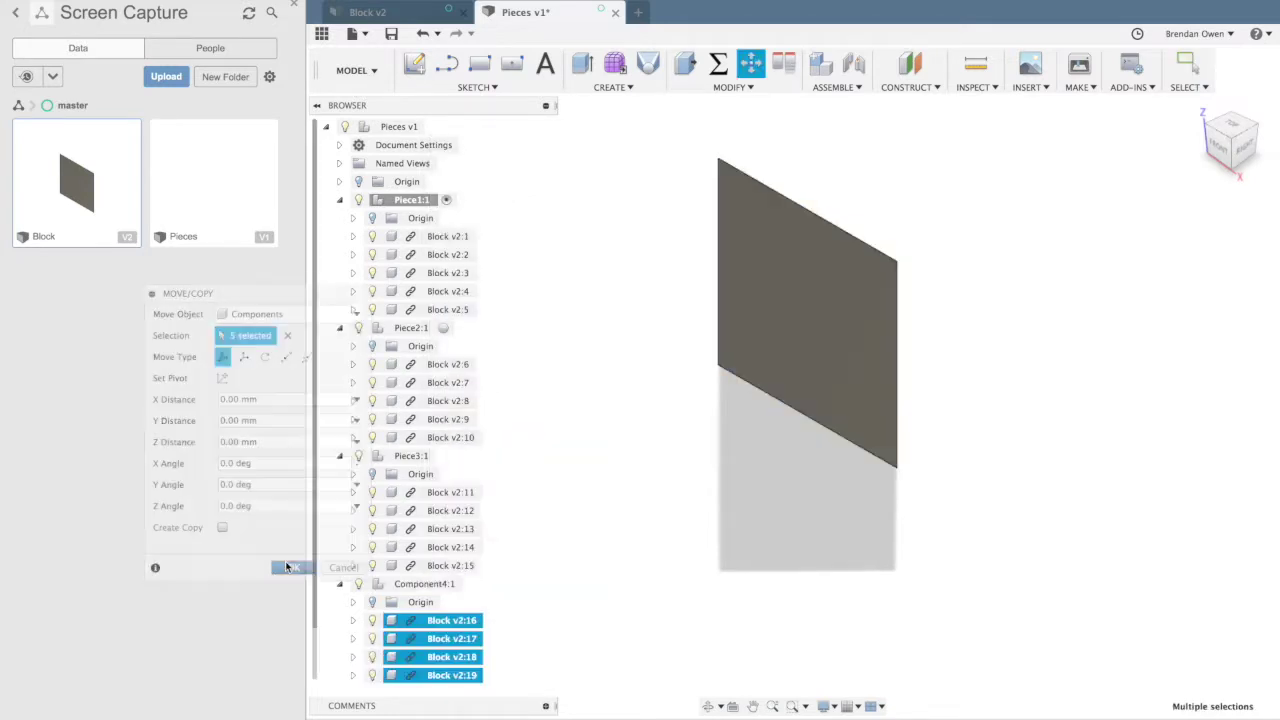
# - Rename the fourth component "Piece4", then collapse and hide Piece2, Piece3 and Piece4 so only Piece1 is shown
pyautogui.doubleClick(441, 583)
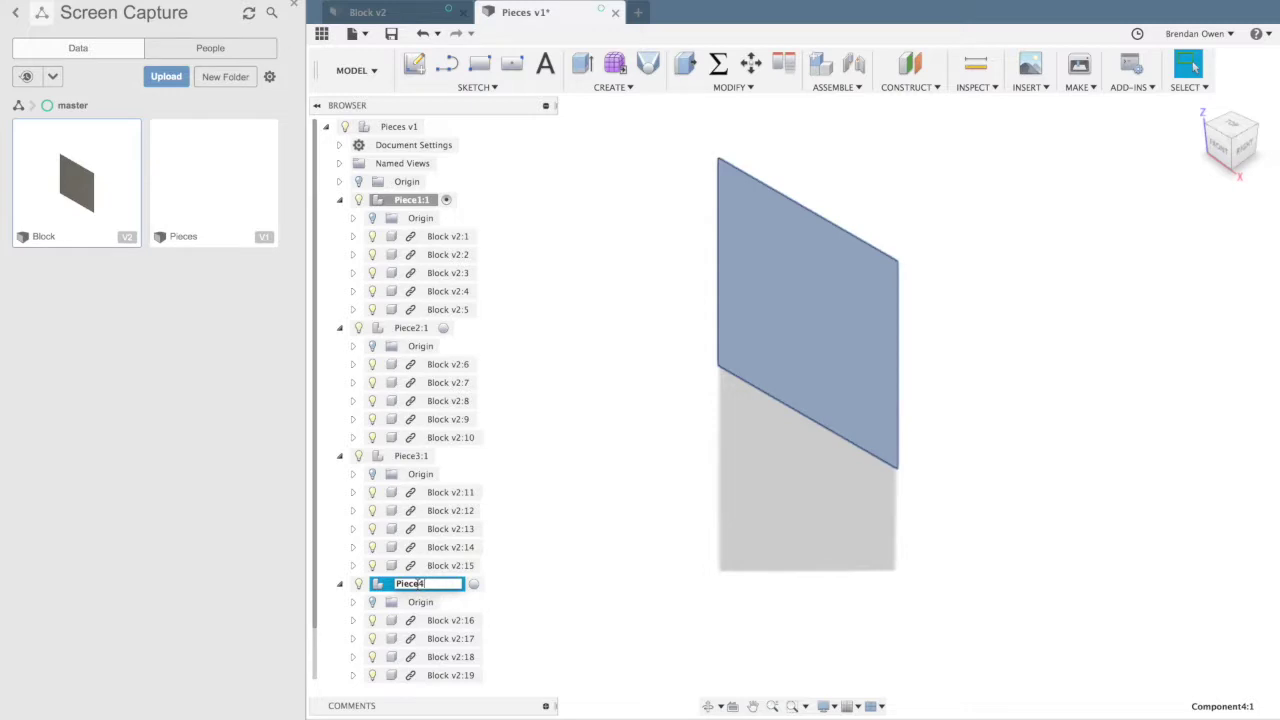
pyautogui.click(572, 554)
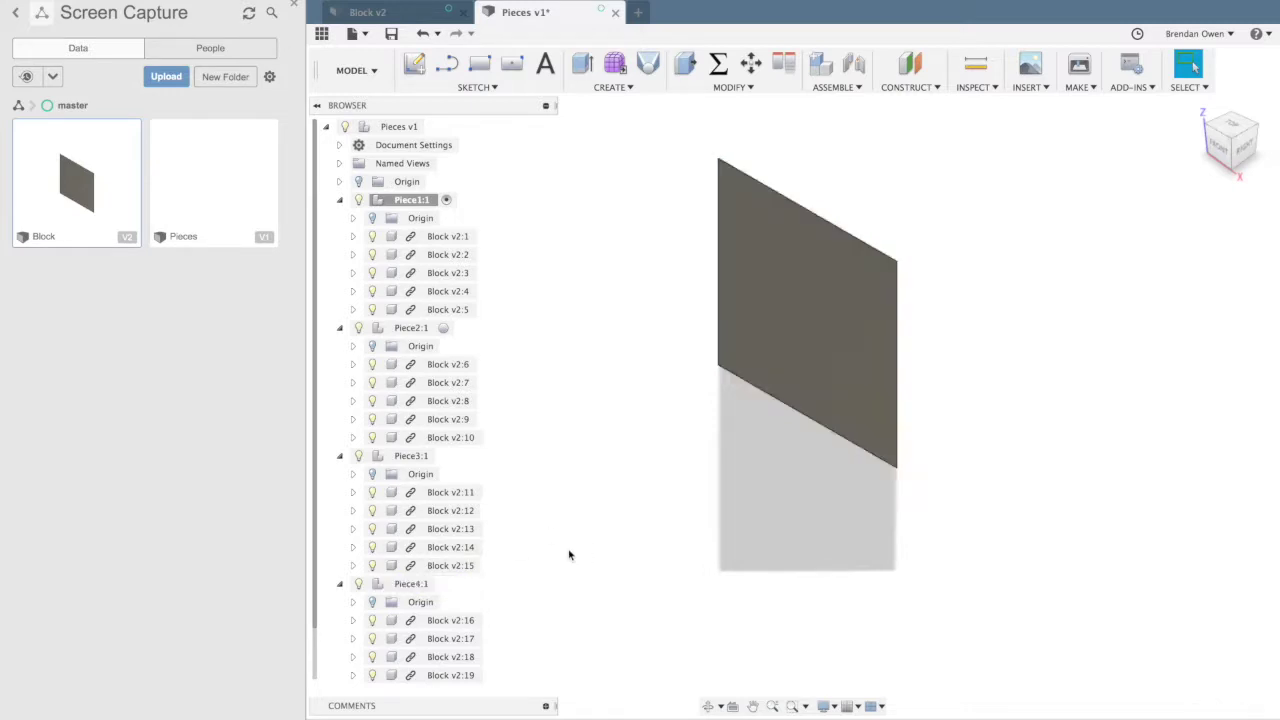
pyautogui.click(339, 584)
pyautogui.click(339, 456)
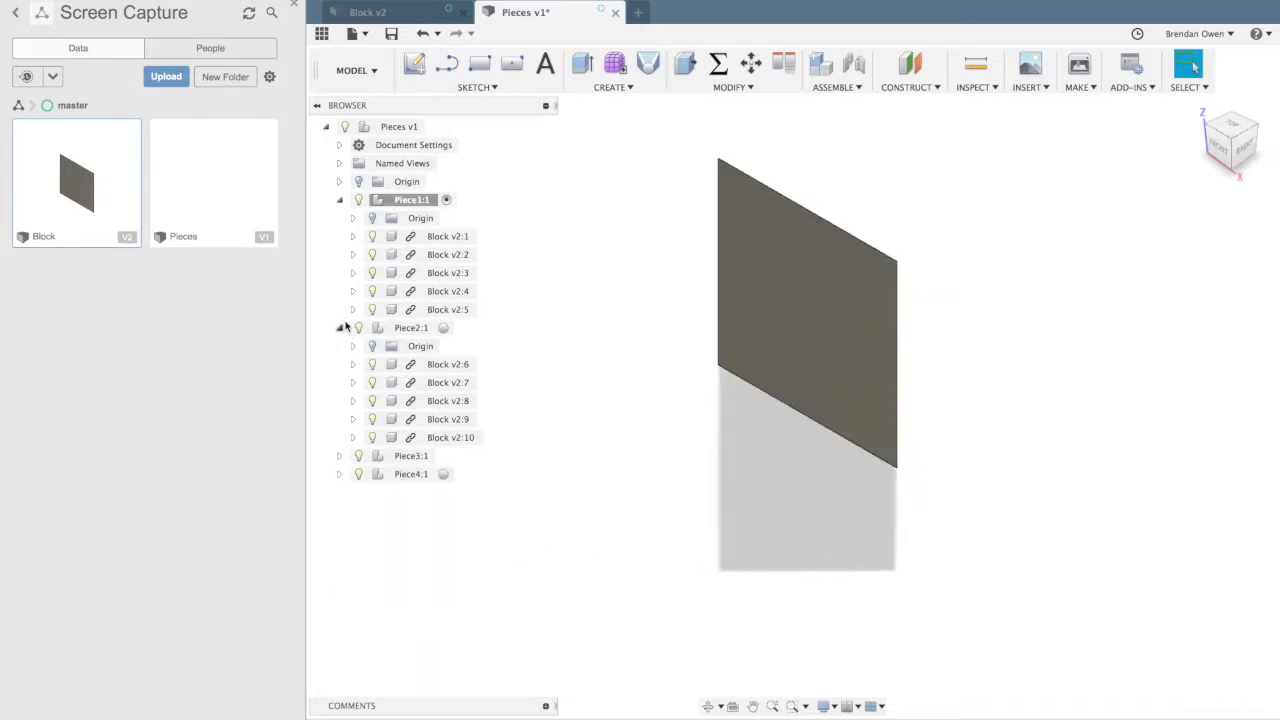
pyautogui.click(340, 328)
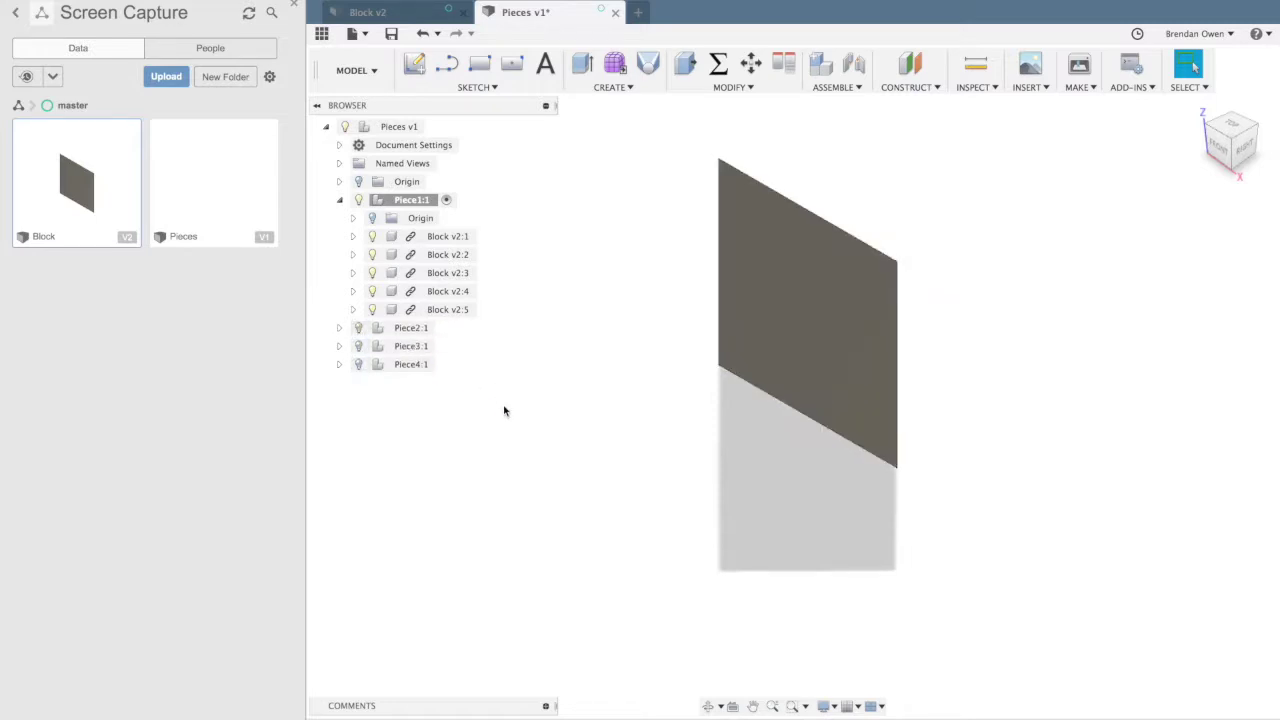
# - Move one of Piece1's overlapping blocks away from the stack into empty space
pyautogui.scroll(3, 557, 258)
pyautogui.hscroll(3, 557, 258)
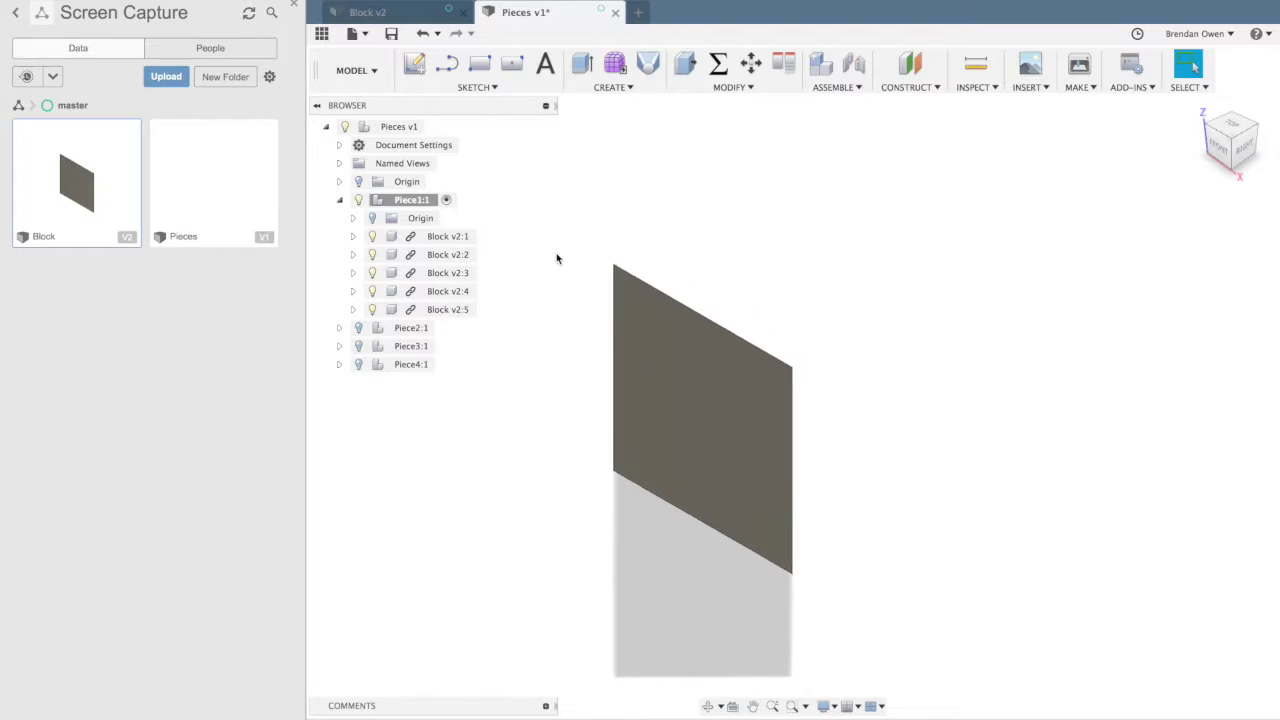
pyautogui.scroll(-3, 955, 325)
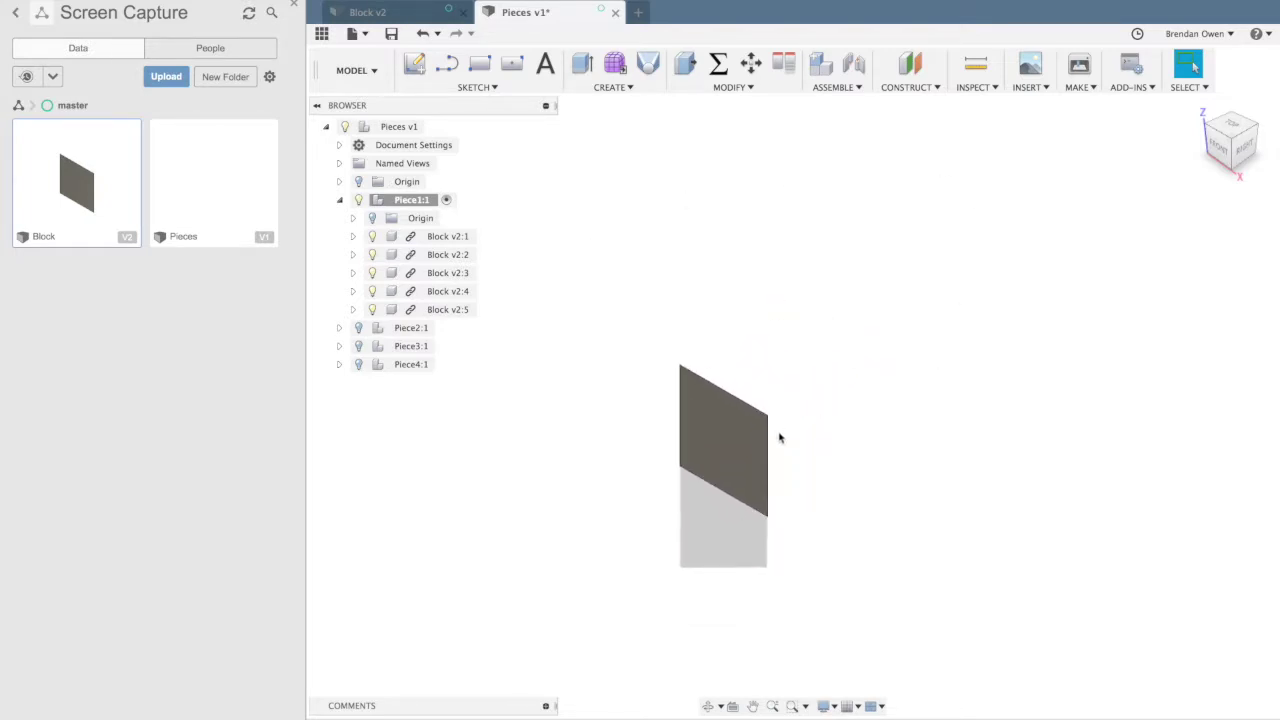
pyautogui.click(734, 445)
pyautogui.moveTo(734, 445); pyautogui.dragTo(1035, 245)
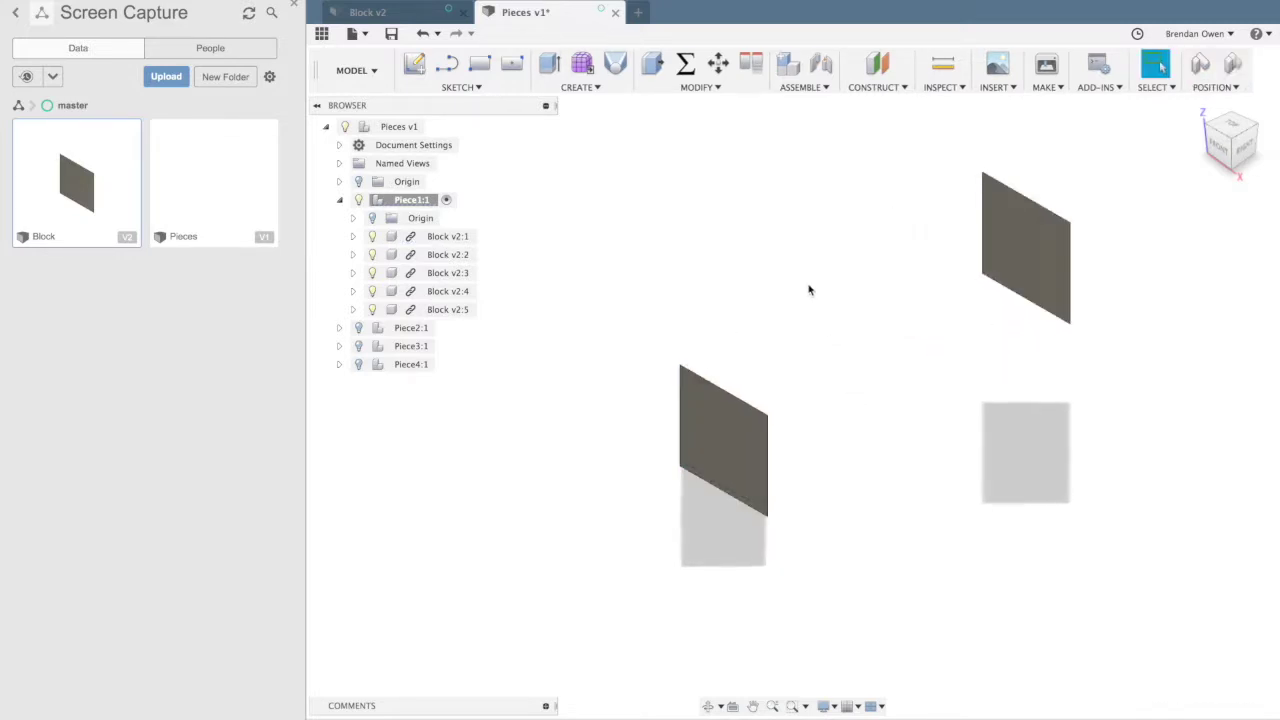
# - Capture the moved block's position and join a stacked block to it with a rigid joint between their face centers
pyautogui.click(820, 66)
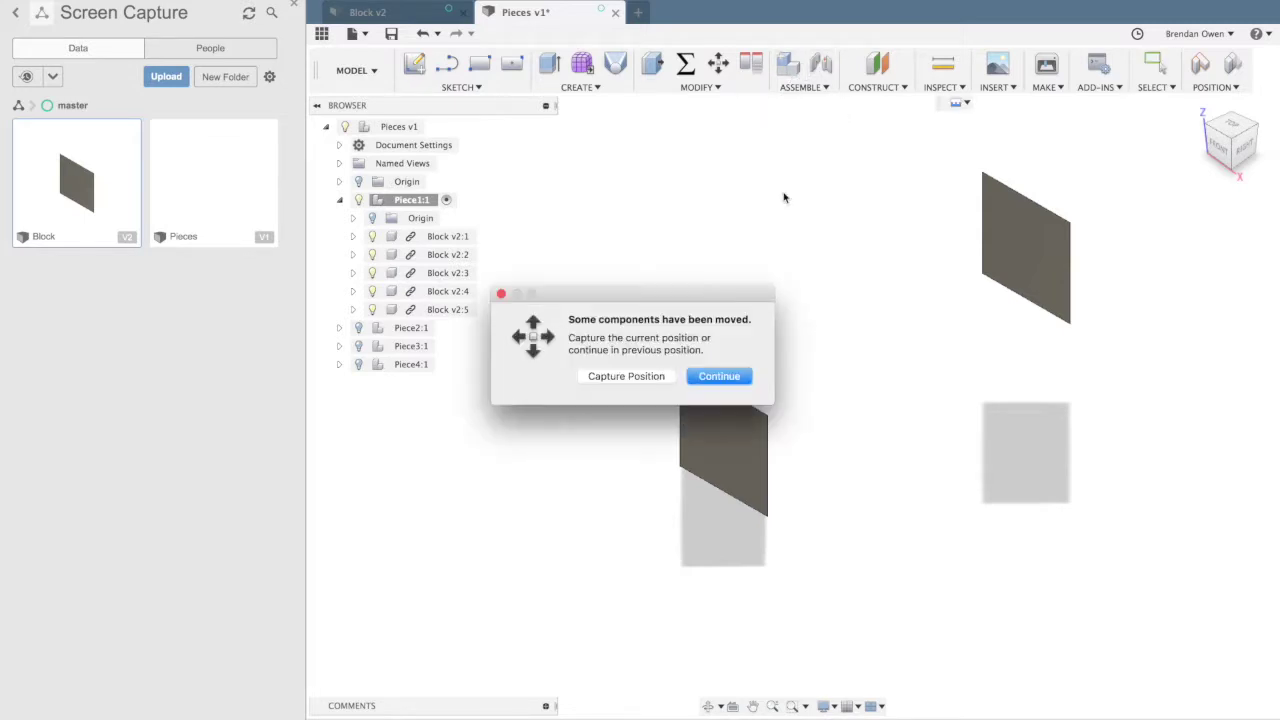
pyautogui.click(650, 376)
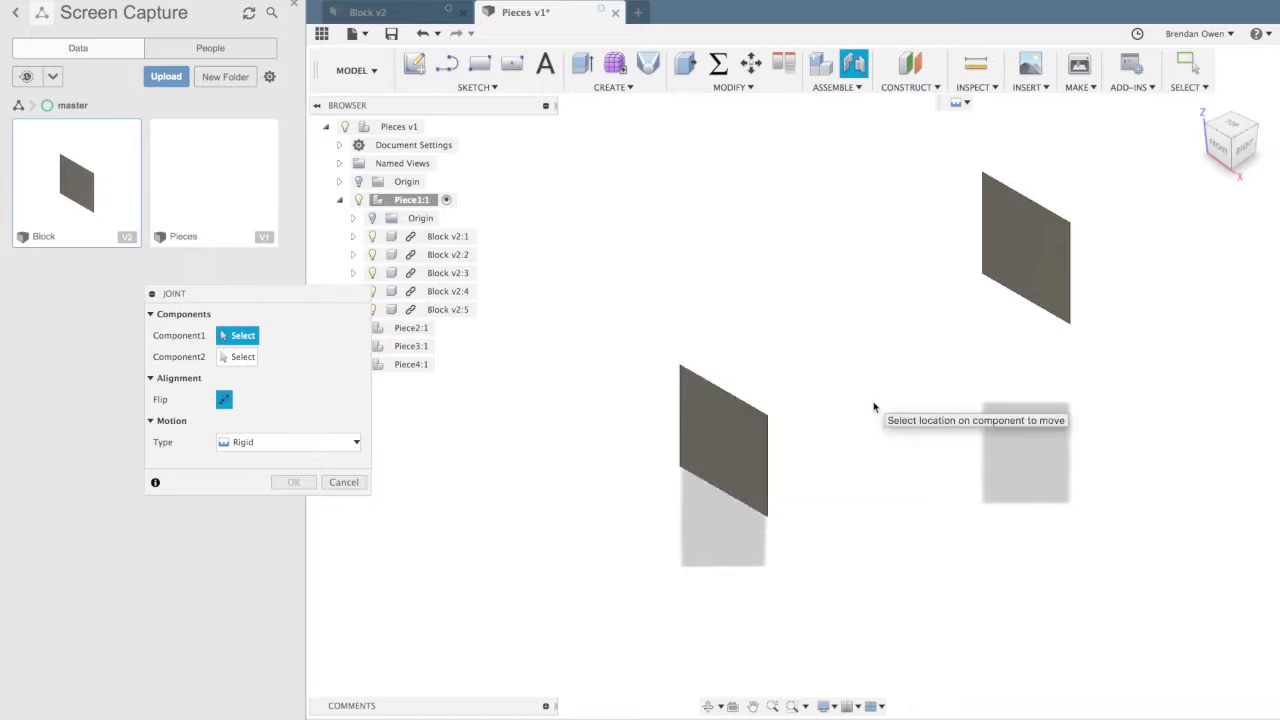
pyautogui.click(729, 443)
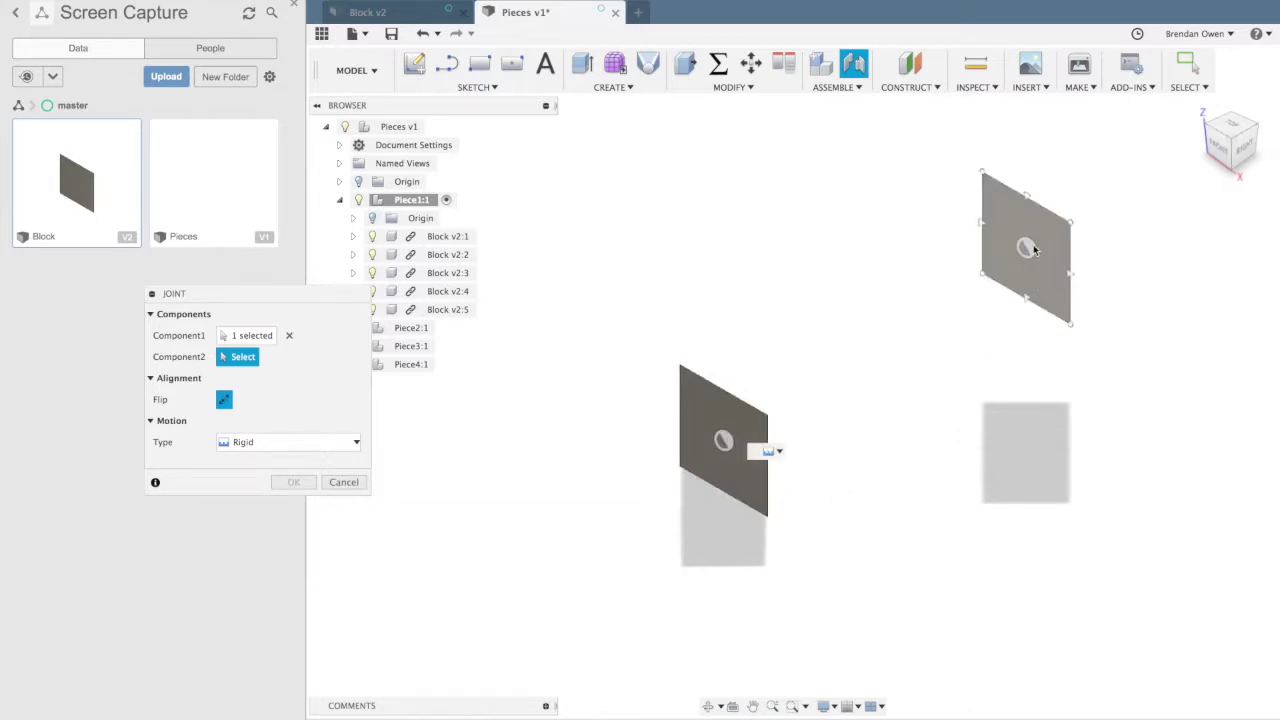
pyautogui.click(1035, 250)
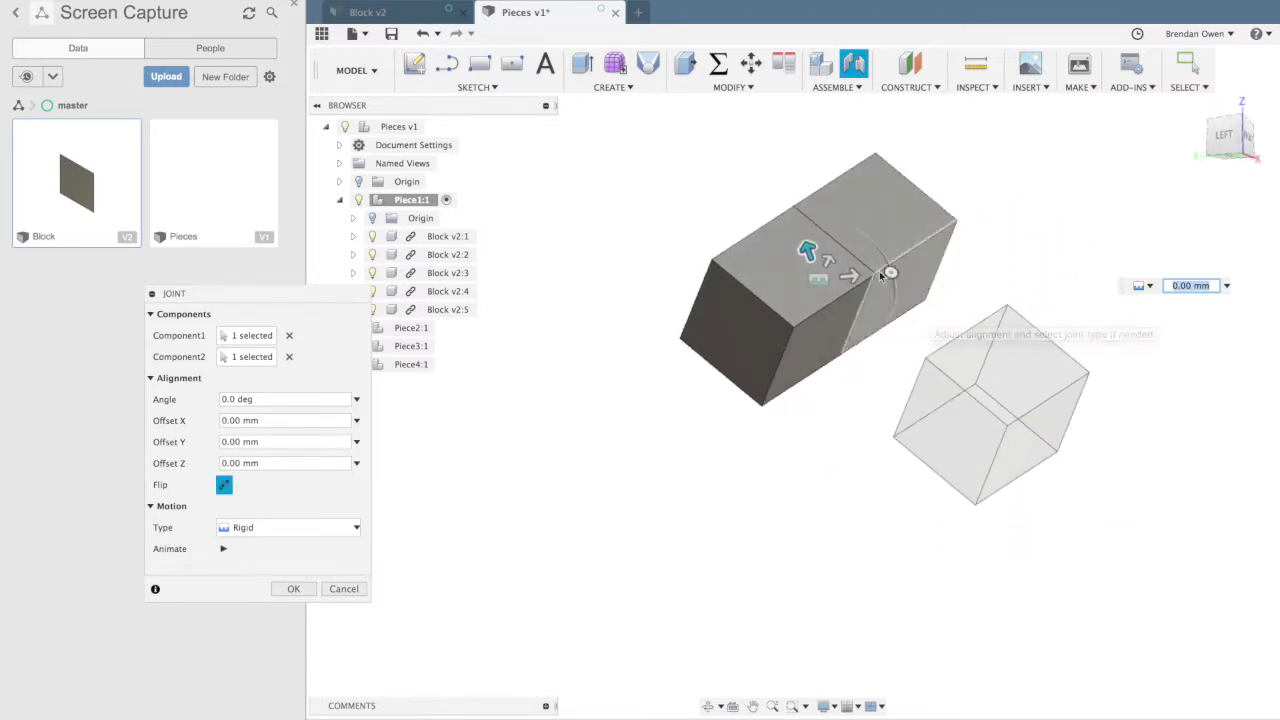
pyautogui.click(304, 591)
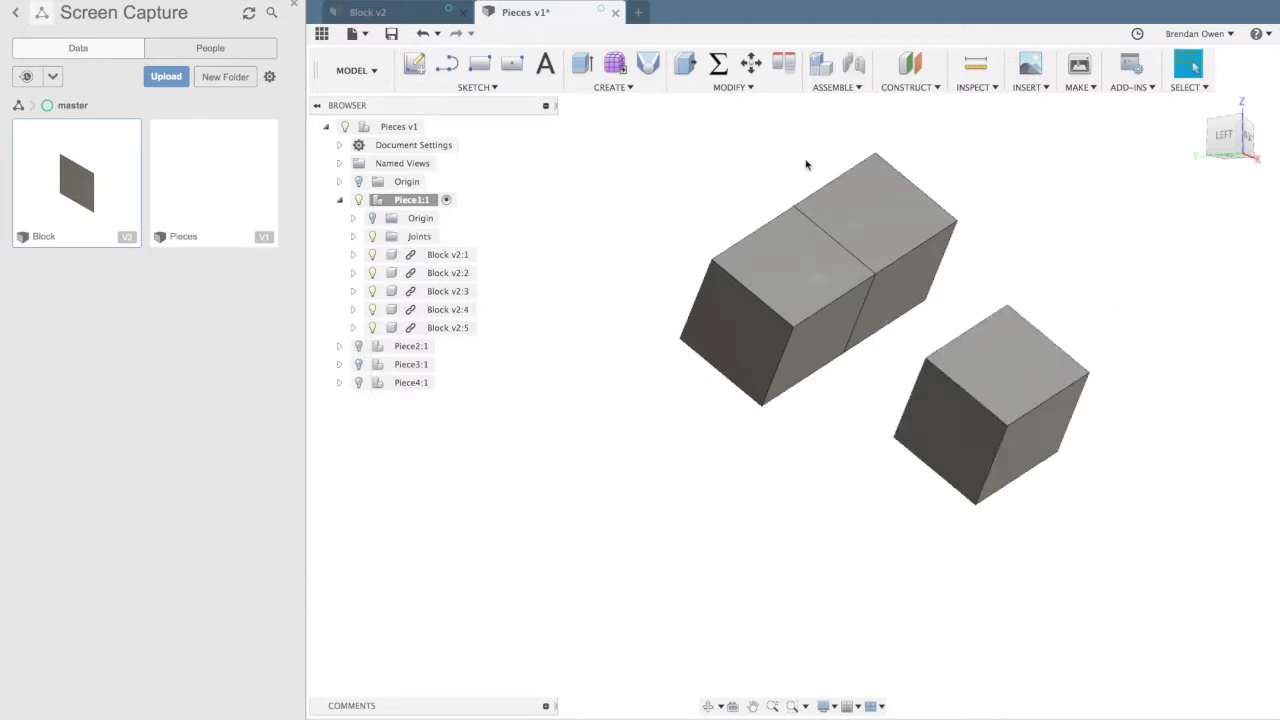
# - Join a third block from Piece1's stack to the end face of the two-block row with a rigid joint between face centers
pyautogui.click(853, 63)
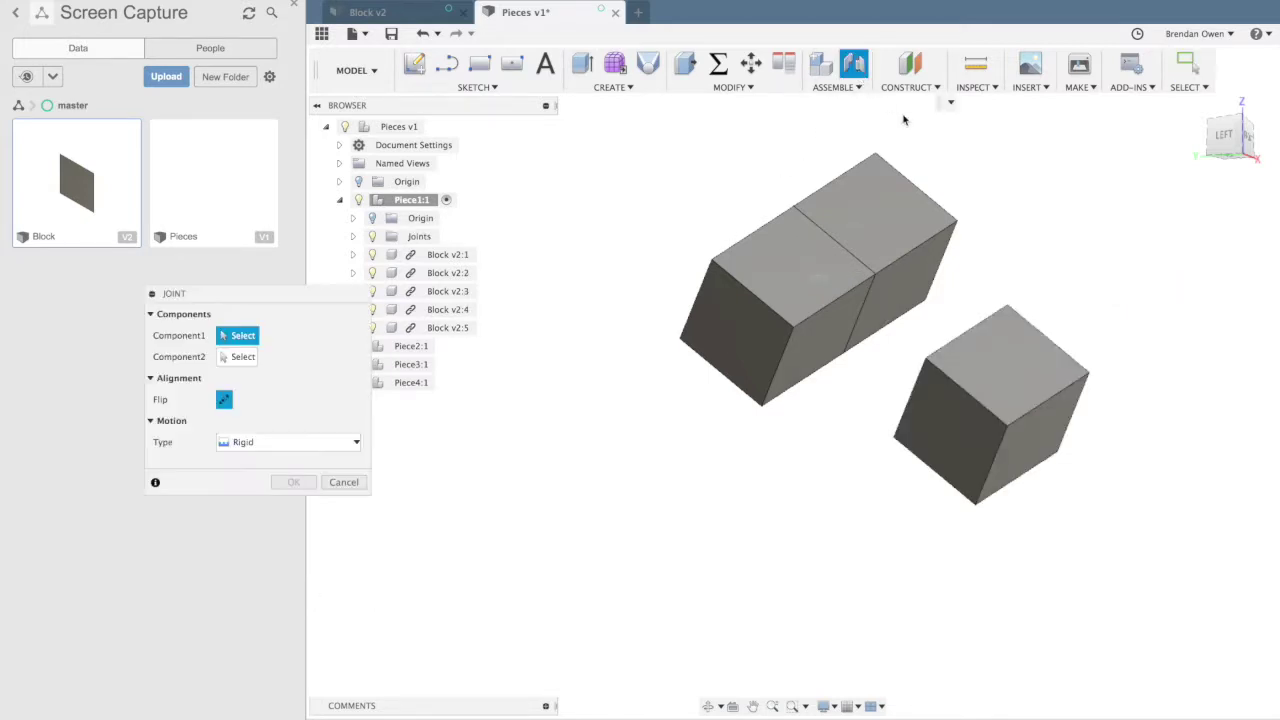
pyautogui.click(1008, 364)
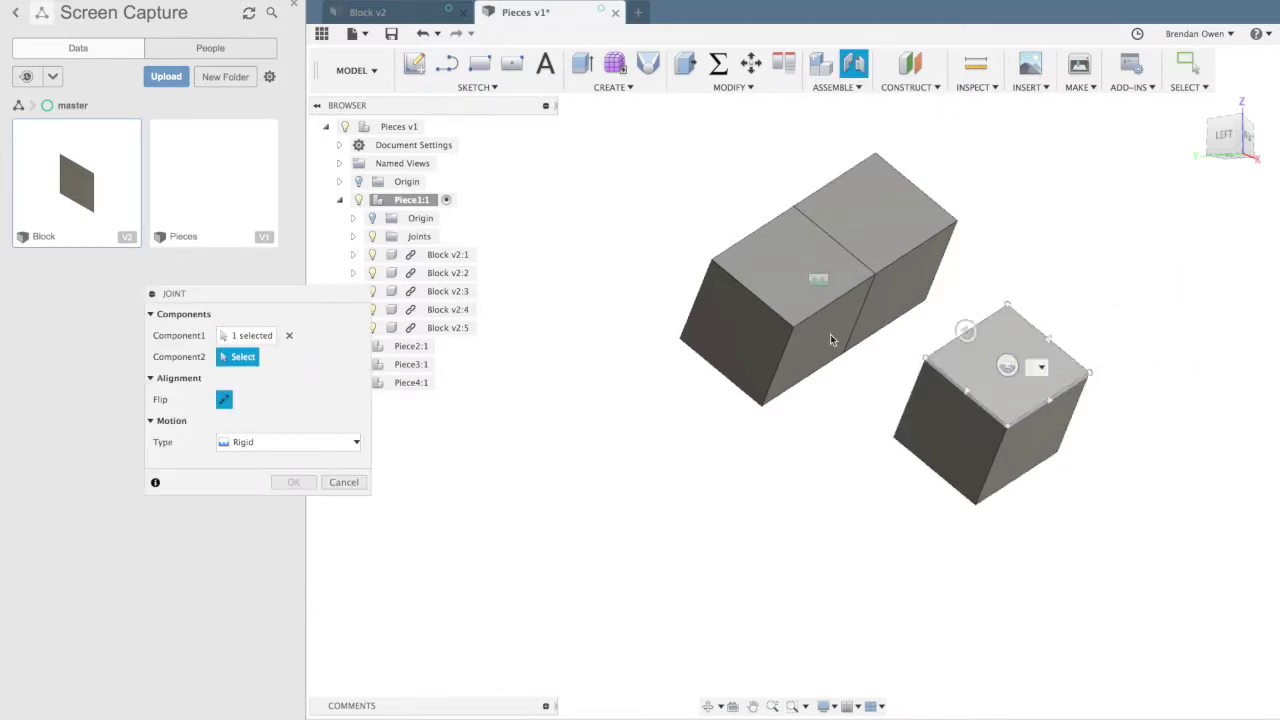
pyautogui.click(738, 335)
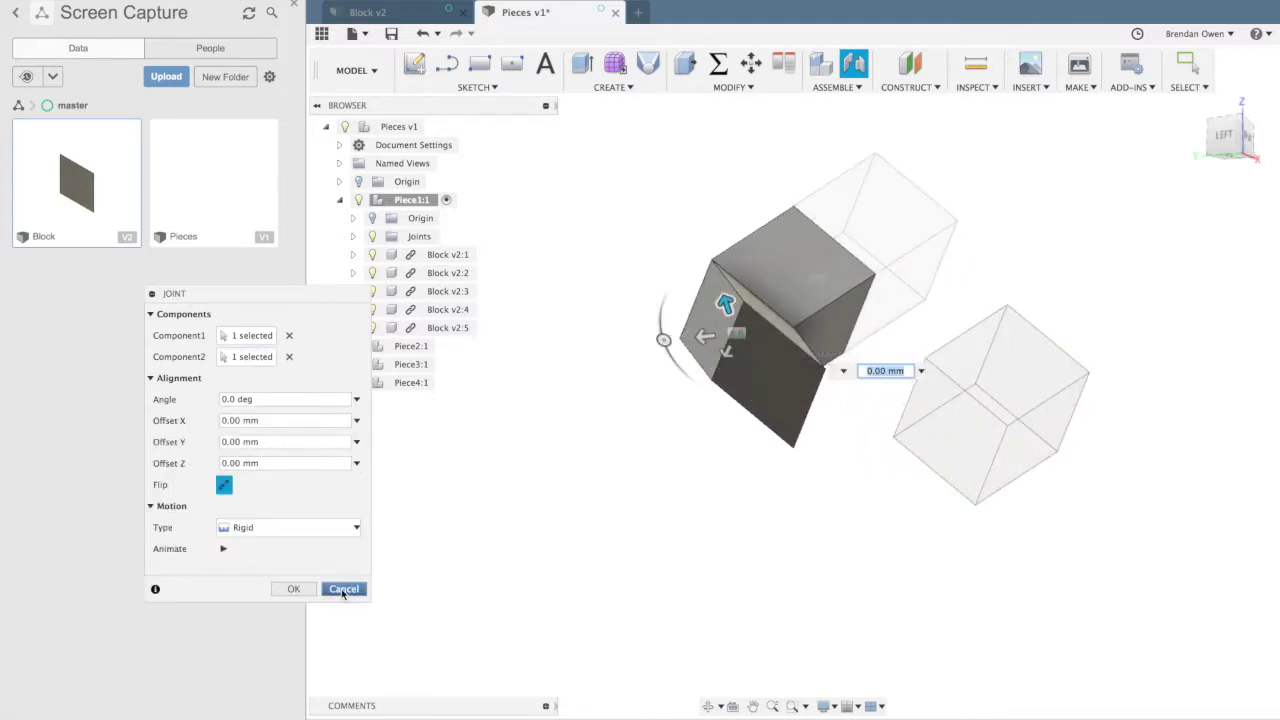
pyautogui.click(293, 588)
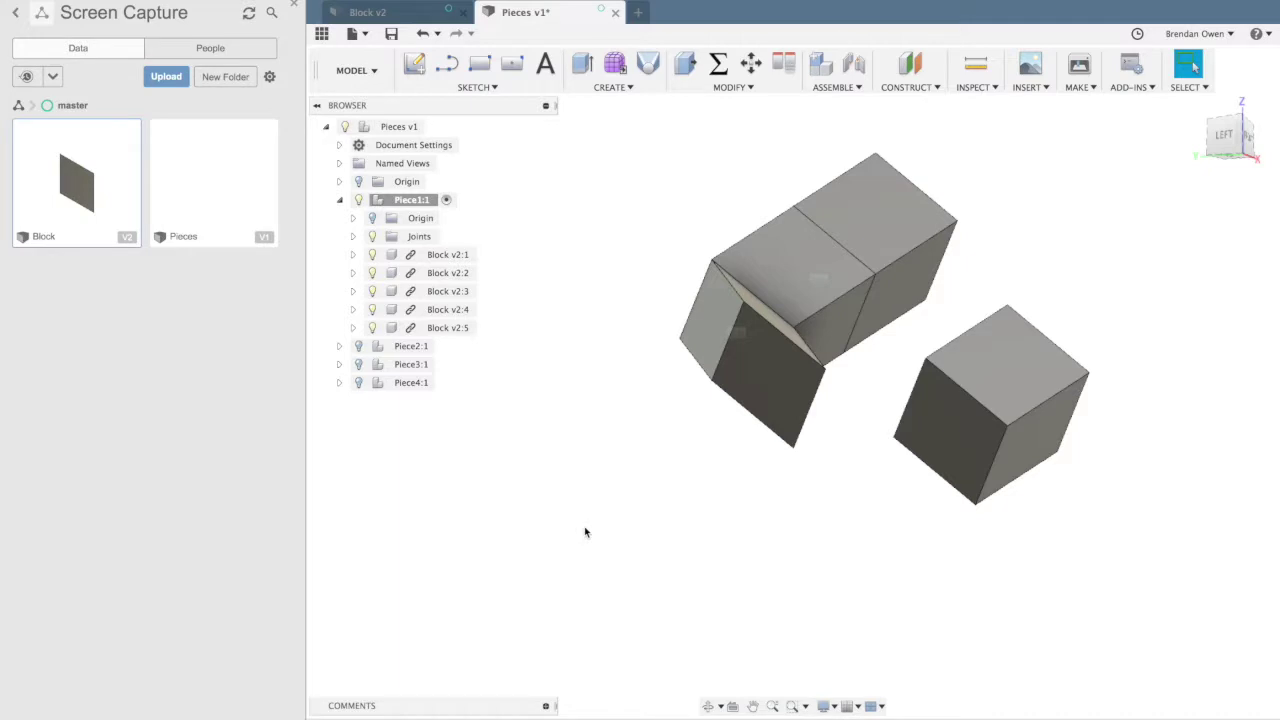
# - Rigidly join a fourth stacked block to the side face of the row's other block, aligning the face centers
pyautogui.click(853, 63)
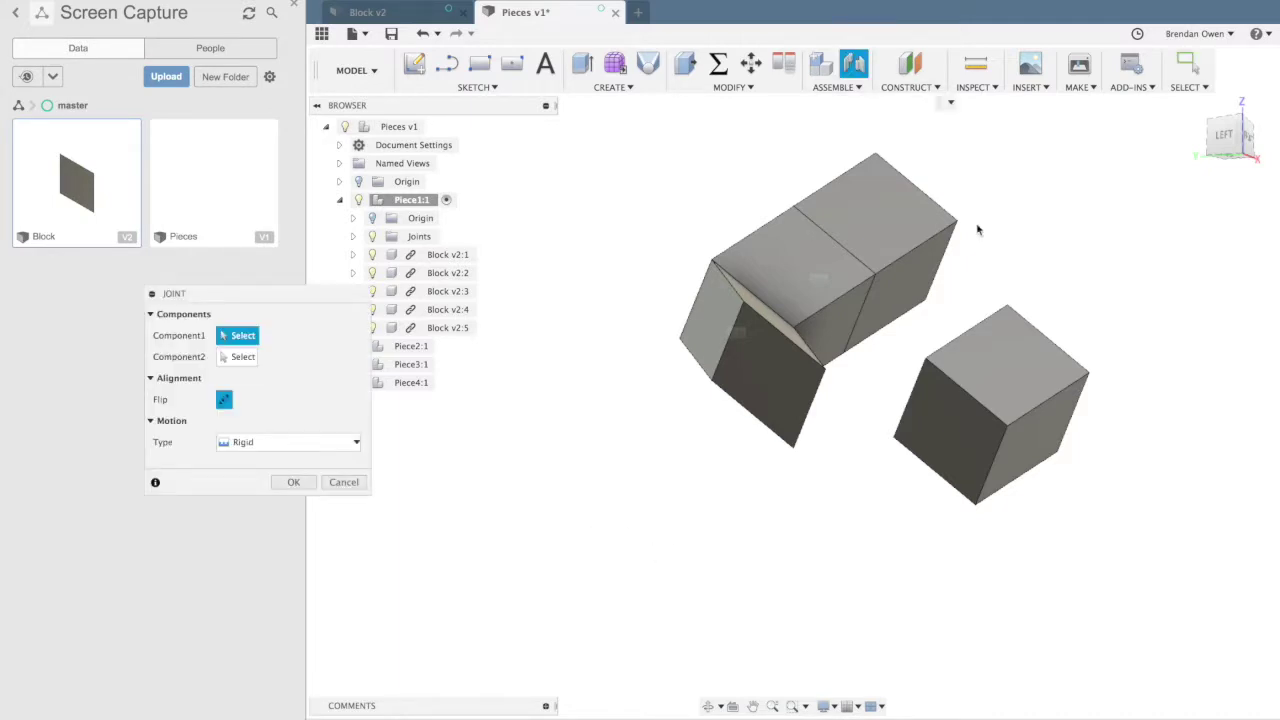
pyautogui.click(1012, 365)
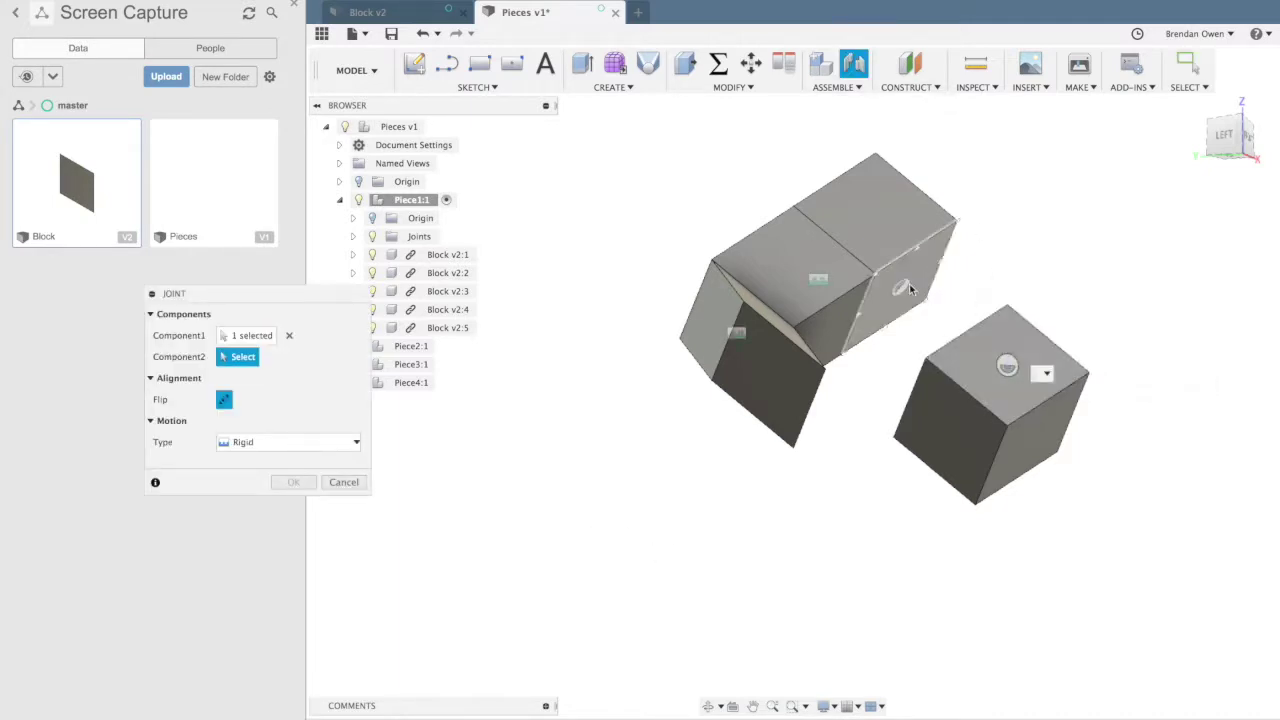
pyautogui.click(903, 290)
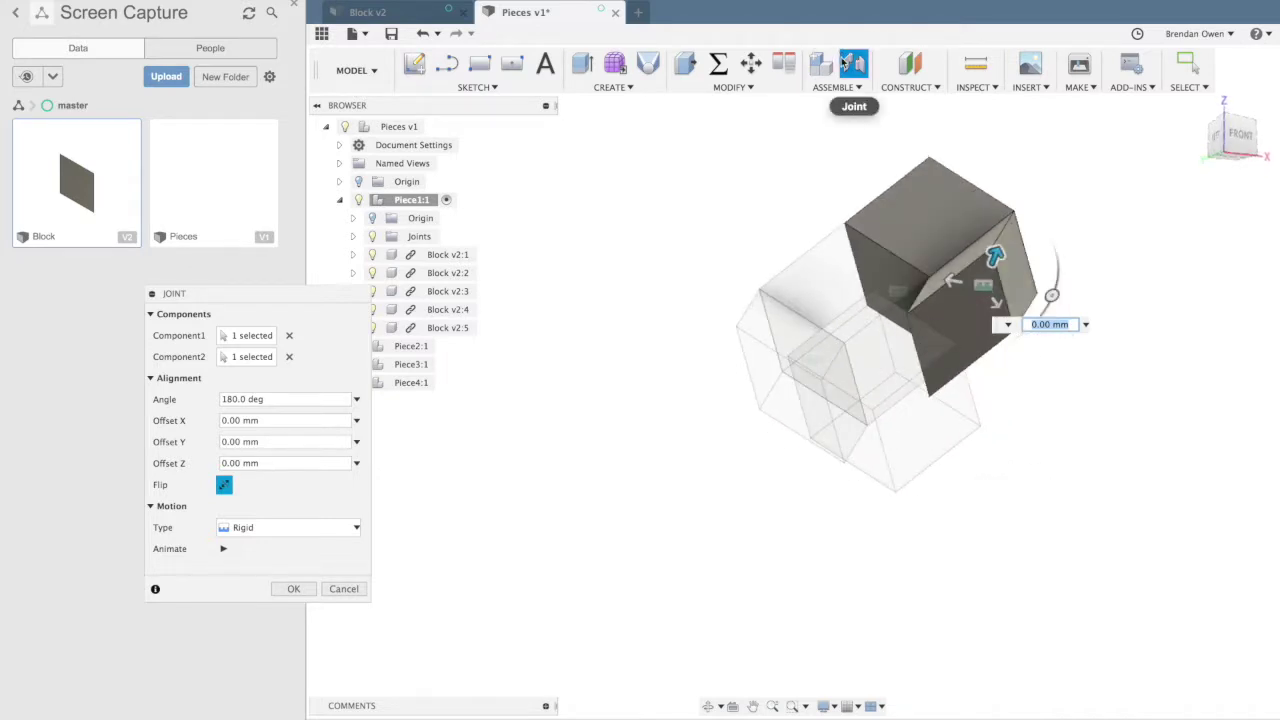
pyautogui.click(293, 589)
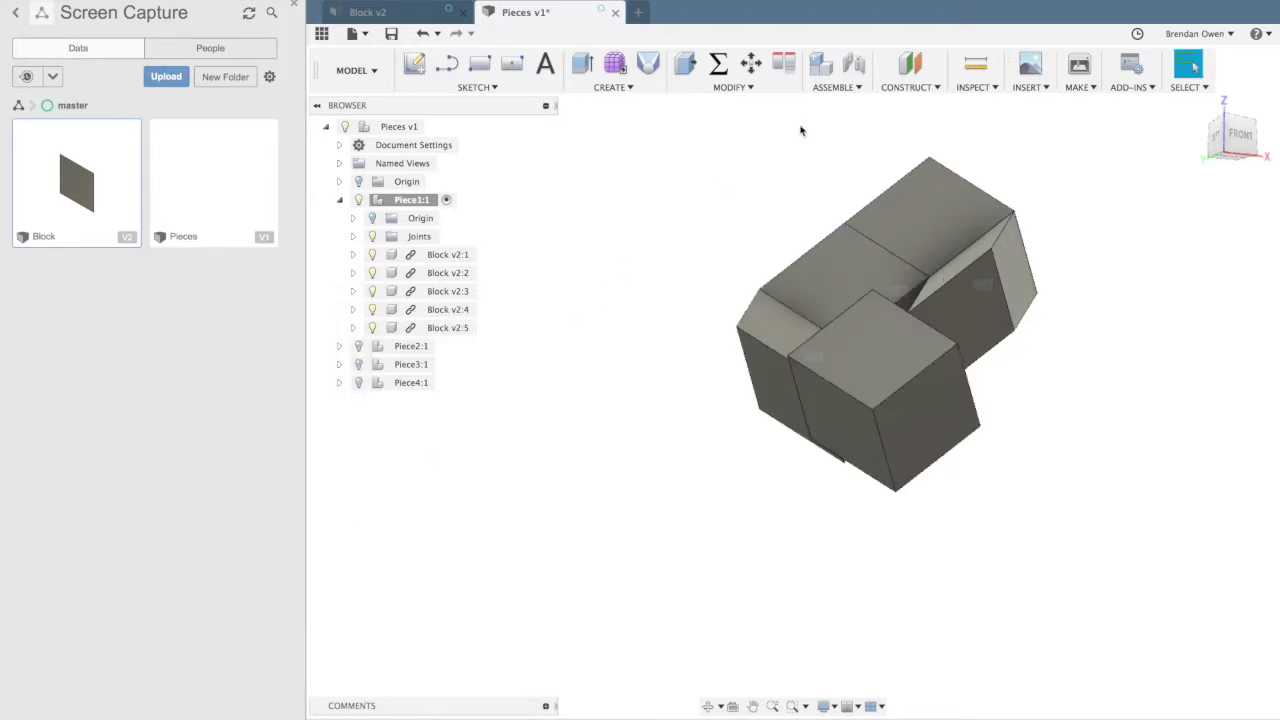
# - Rigidly join Piece1's last loose block to a free face of the side block just attached
pyautogui.click(853, 63)
pyautogui.click(876, 347)
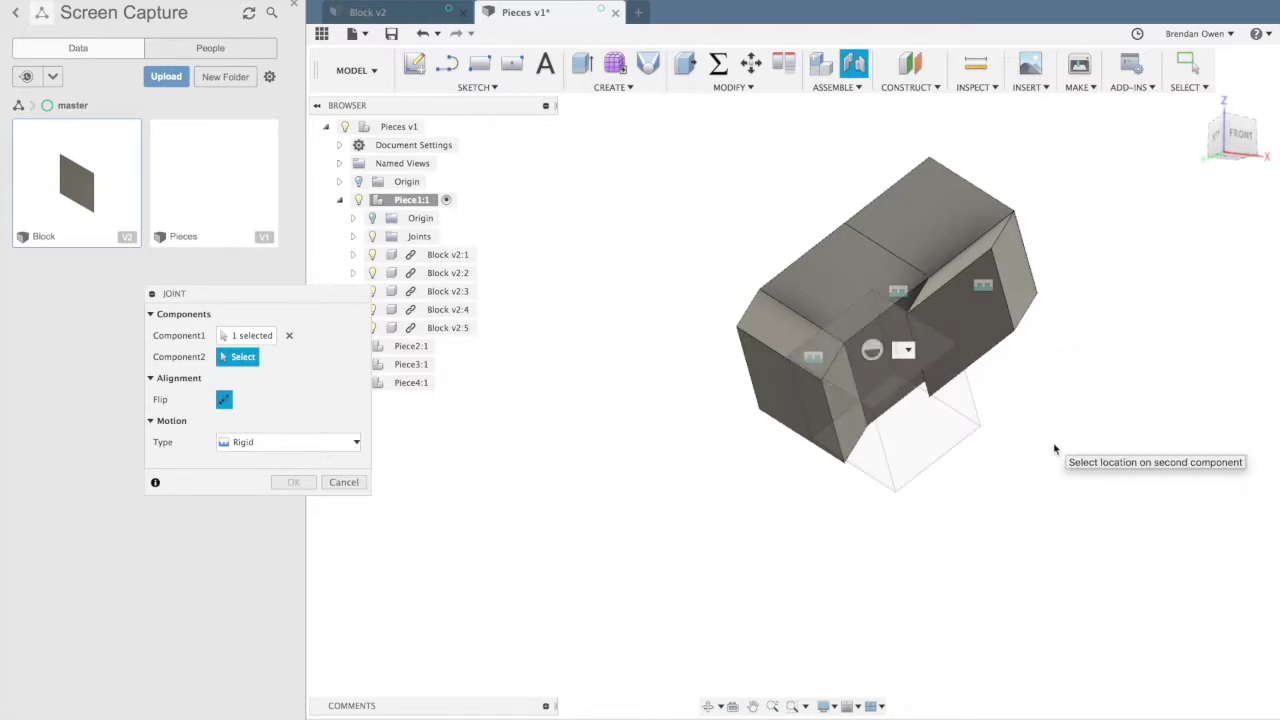
pyautogui.keyDown('shift'); pyautogui.scroll(-10, 1054, 449); pyautogui.keyUp('shift')
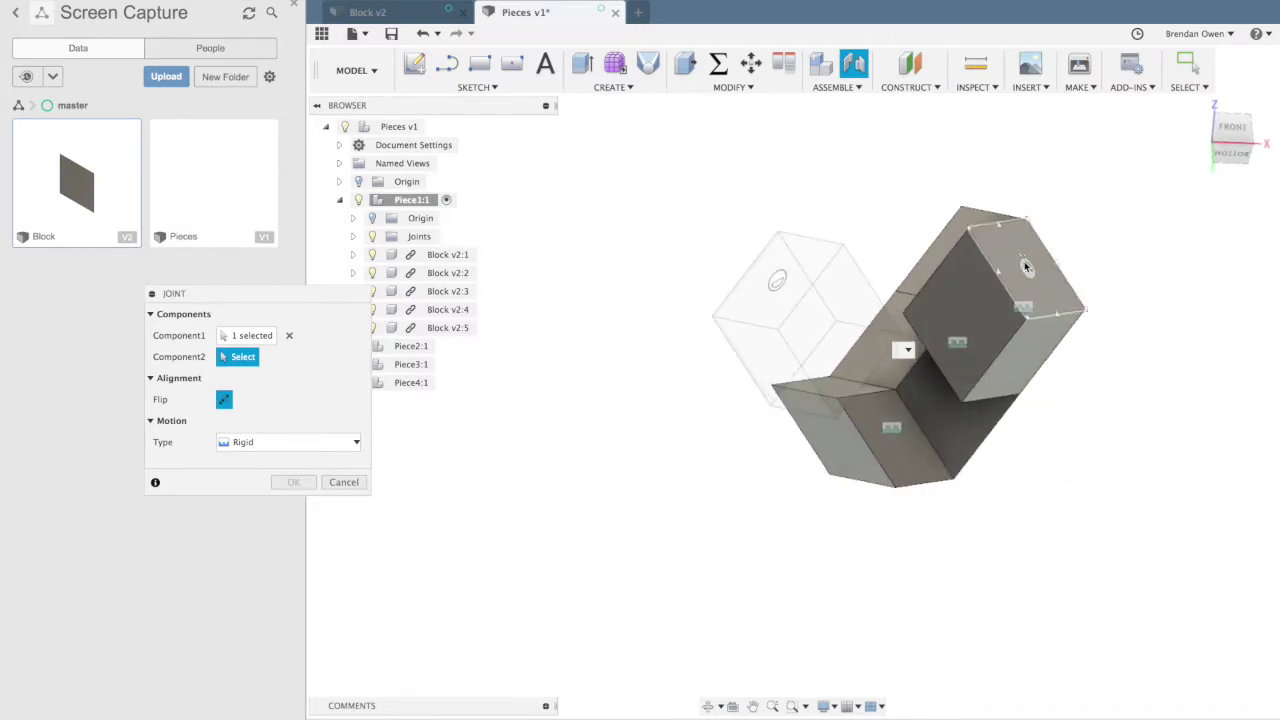
pyautogui.click(1026, 270)
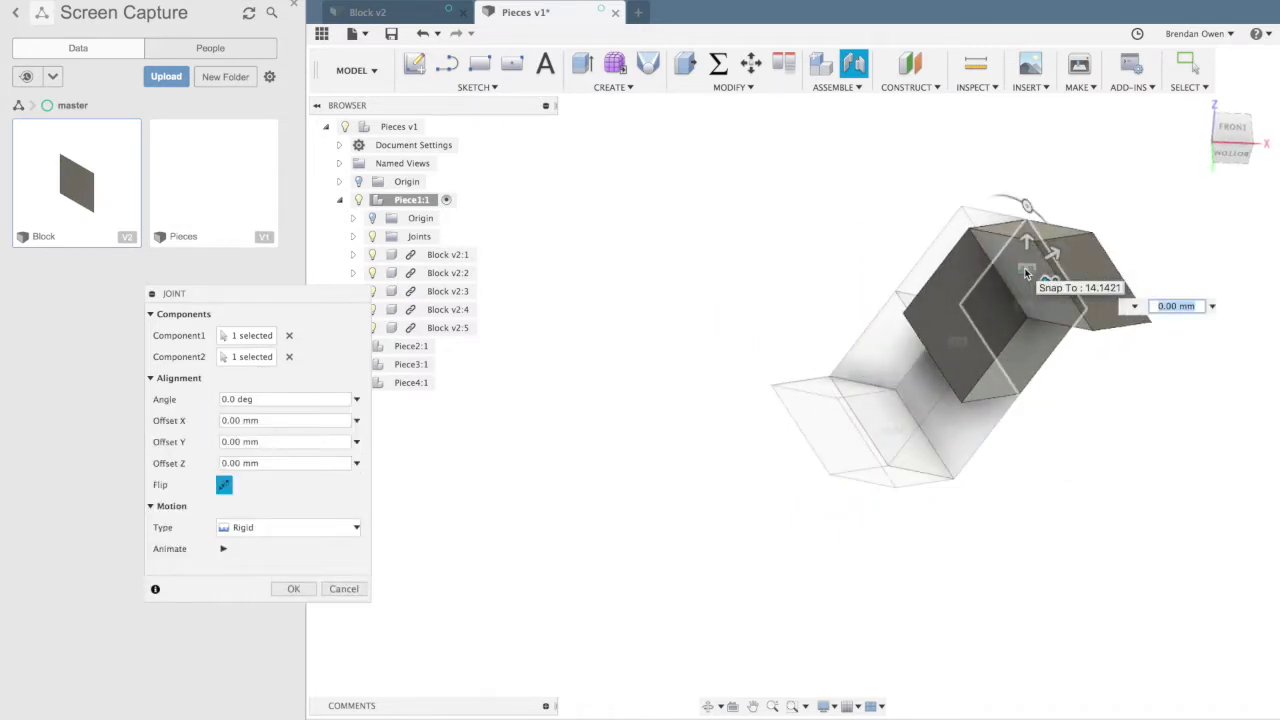
pyautogui.click(294, 589)
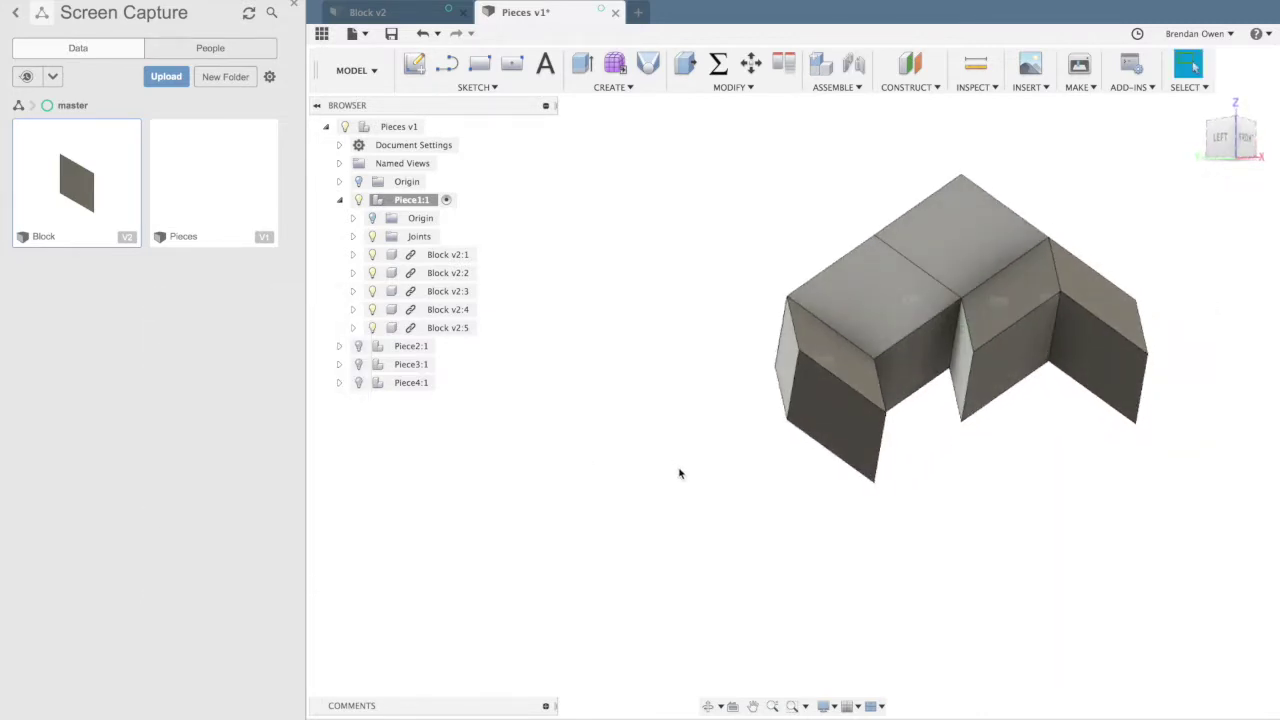
# - Show Piece2, hide Piece1 and make Piece2 the active component
pyautogui.click(372, 349)
pyautogui.click(359, 346)
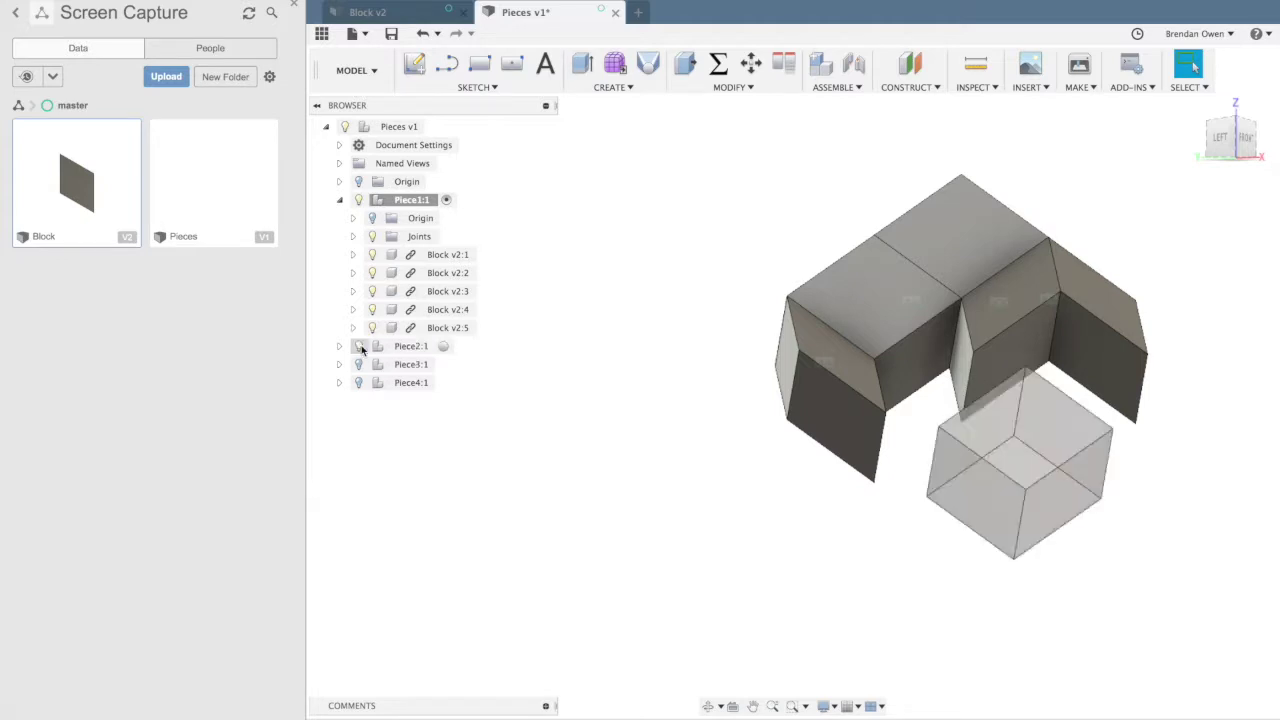
pyautogui.click(359, 200)
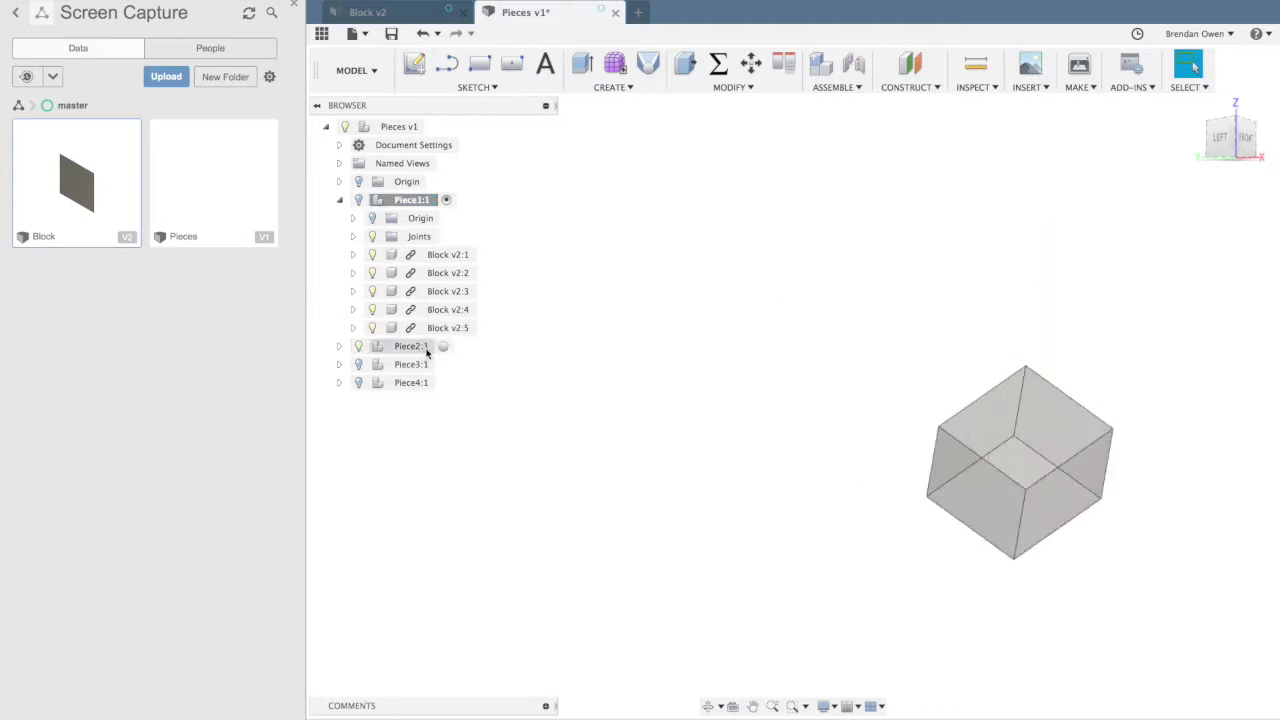
pyautogui.click(438, 347)
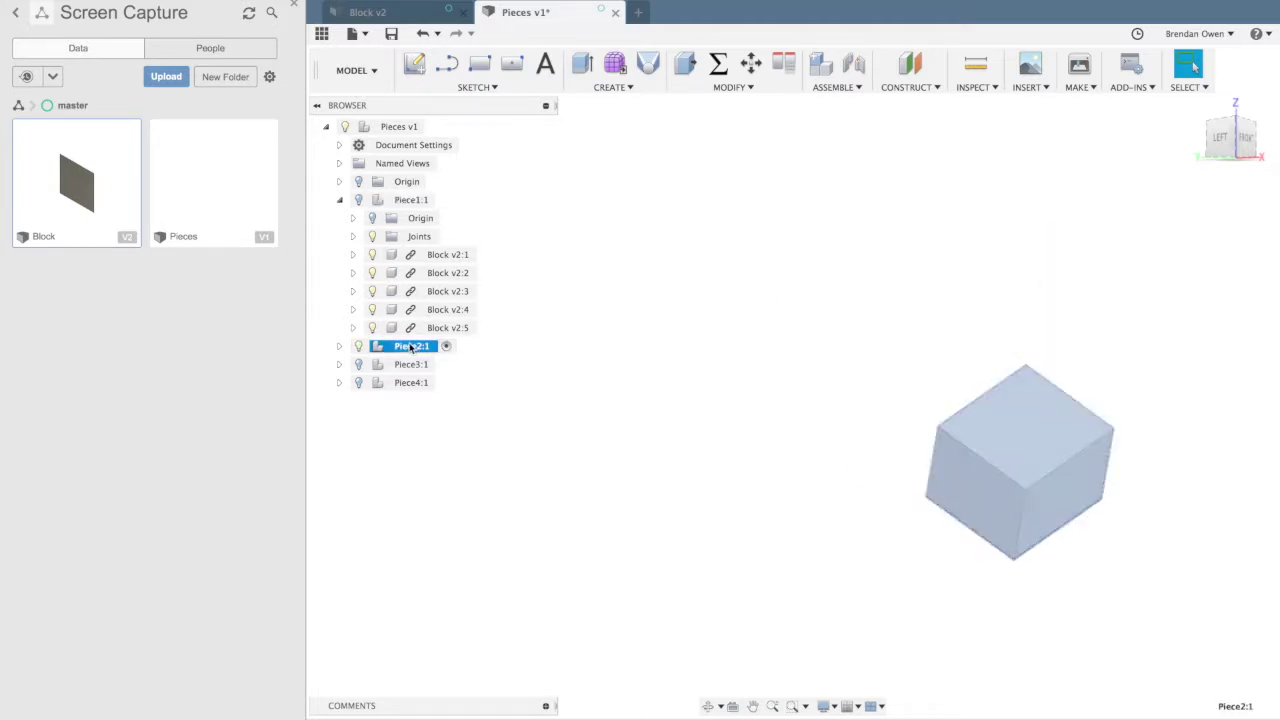
pyautogui.click(671, 447)
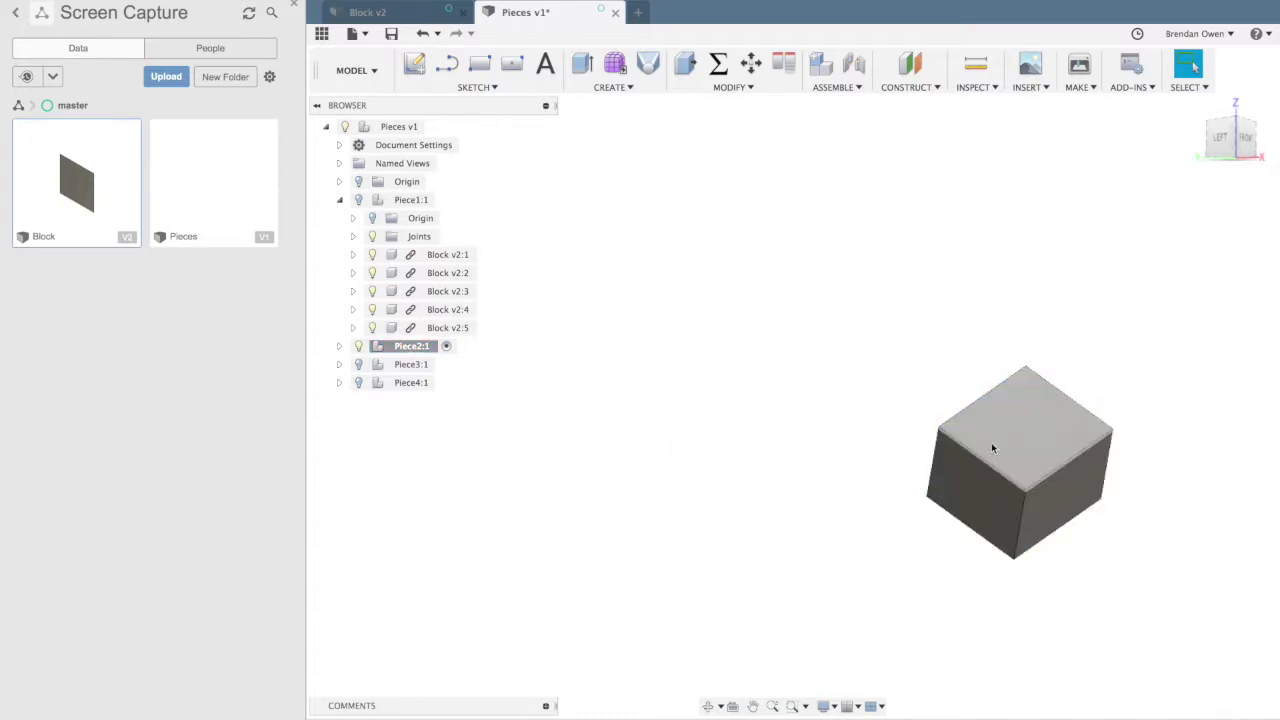
# - Move one of Piece2's overlapping blocks away from the stack and capture its position while starting a joint
pyautogui.moveTo(992, 435); pyautogui.dragTo(686, 239)
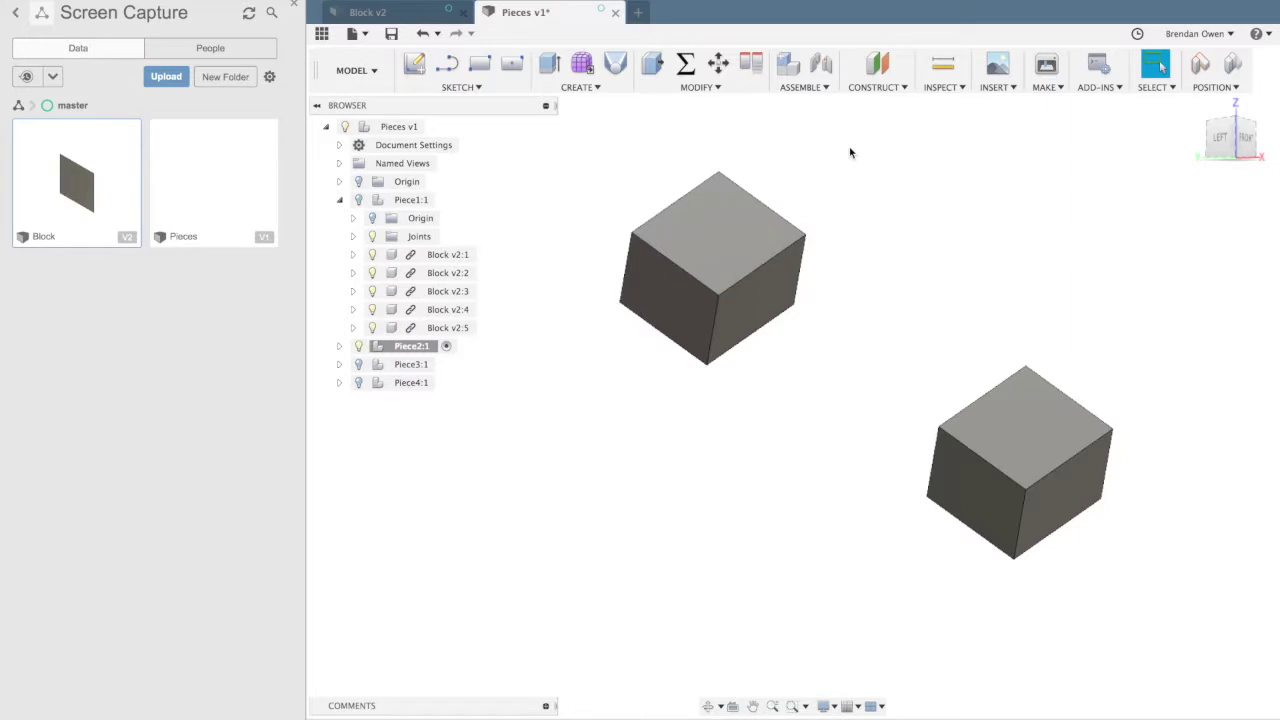
pyautogui.click(826, 74)
pyautogui.click(646, 376)
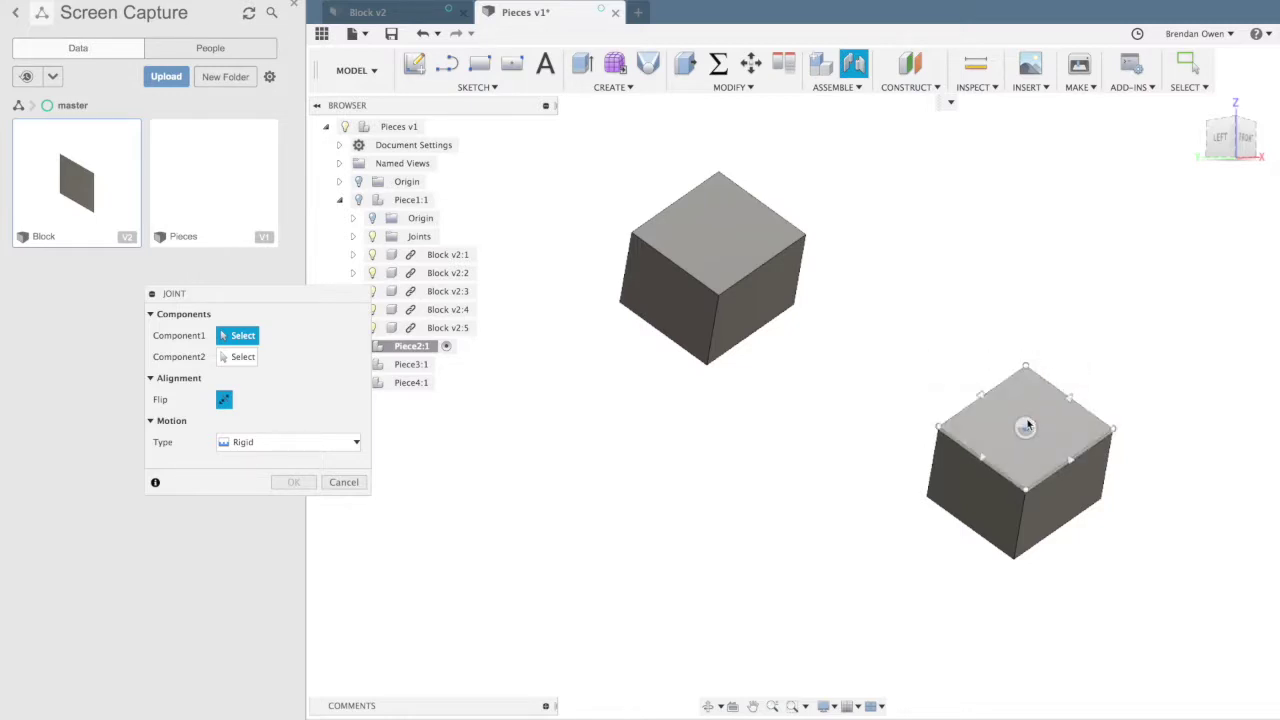
# - Rigidly join the top face center of a stacked block to the moved block's side face at an angle of 90 degrees
pyautogui.click(1026, 426)
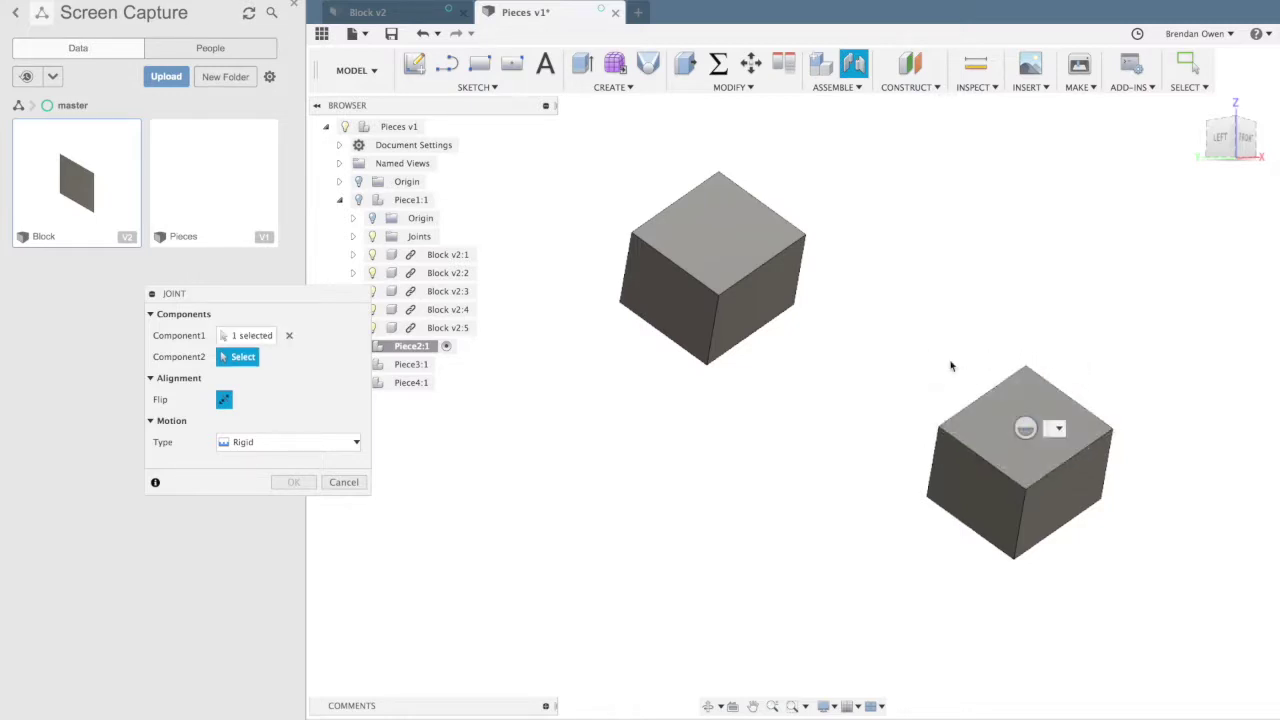
pyautogui.click(757, 306)
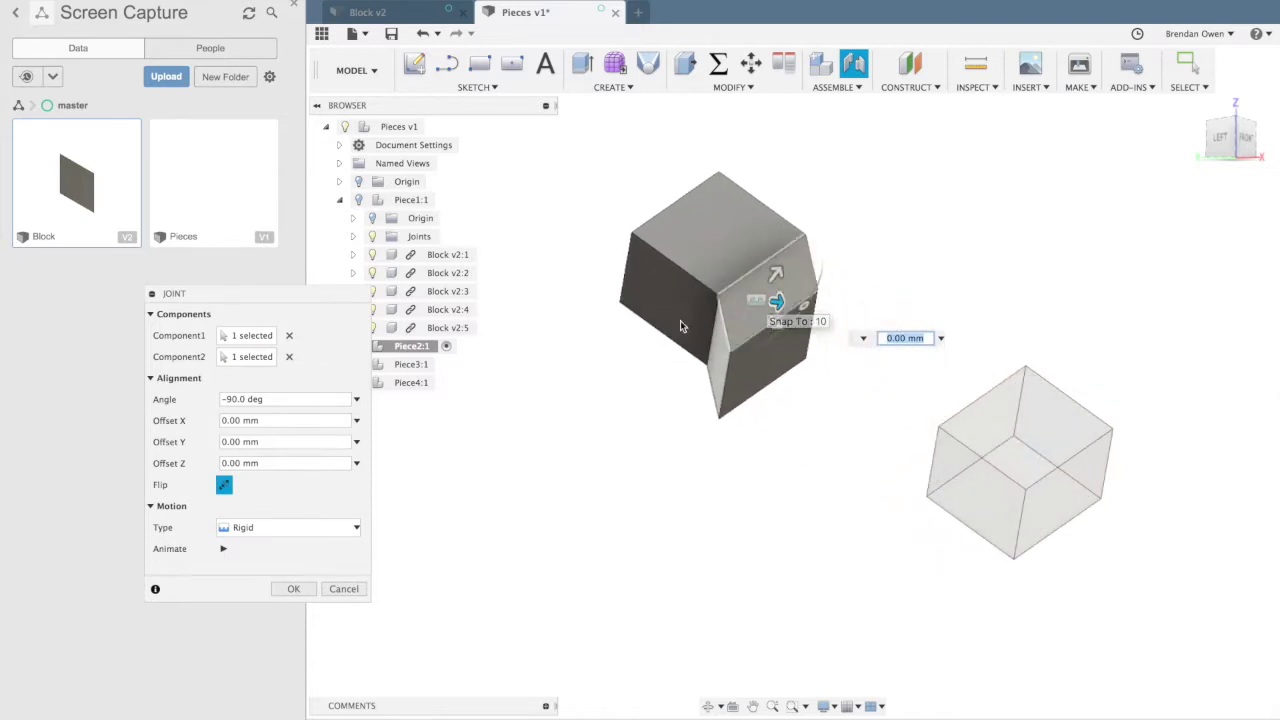
pyautogui.click(290, 399)
pyautogui.write('9')
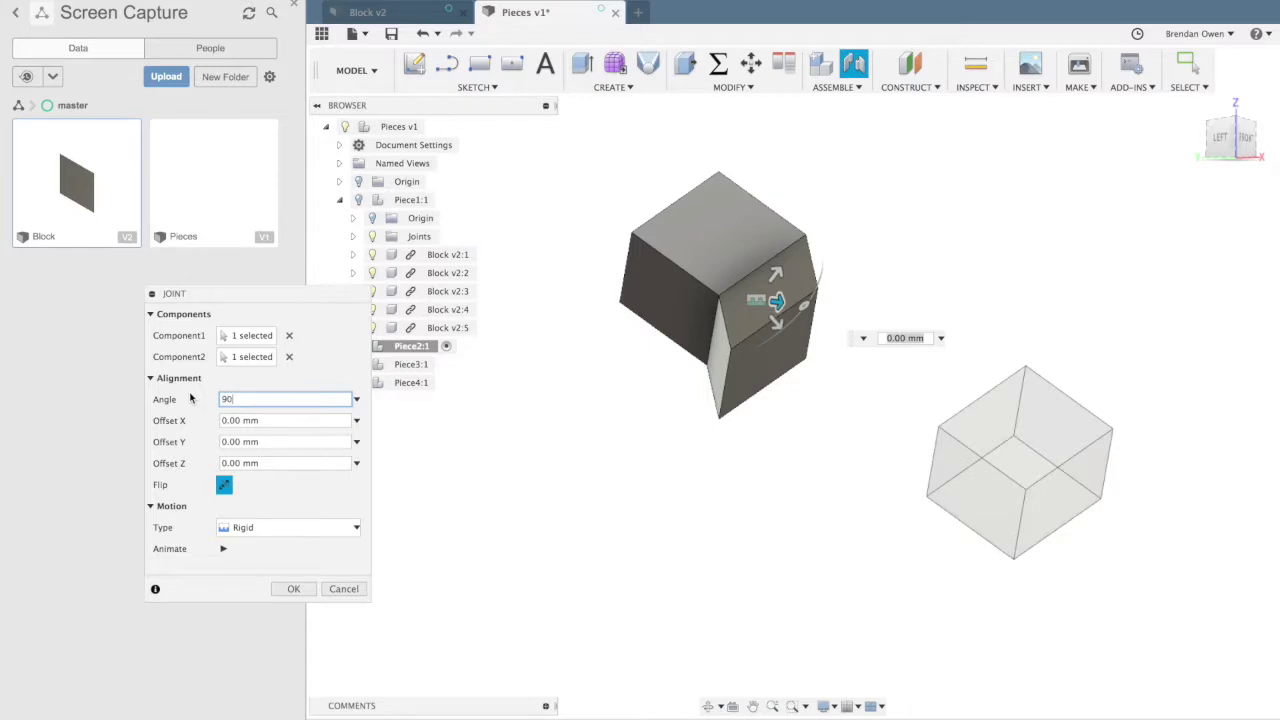
pyautogui.write('0')
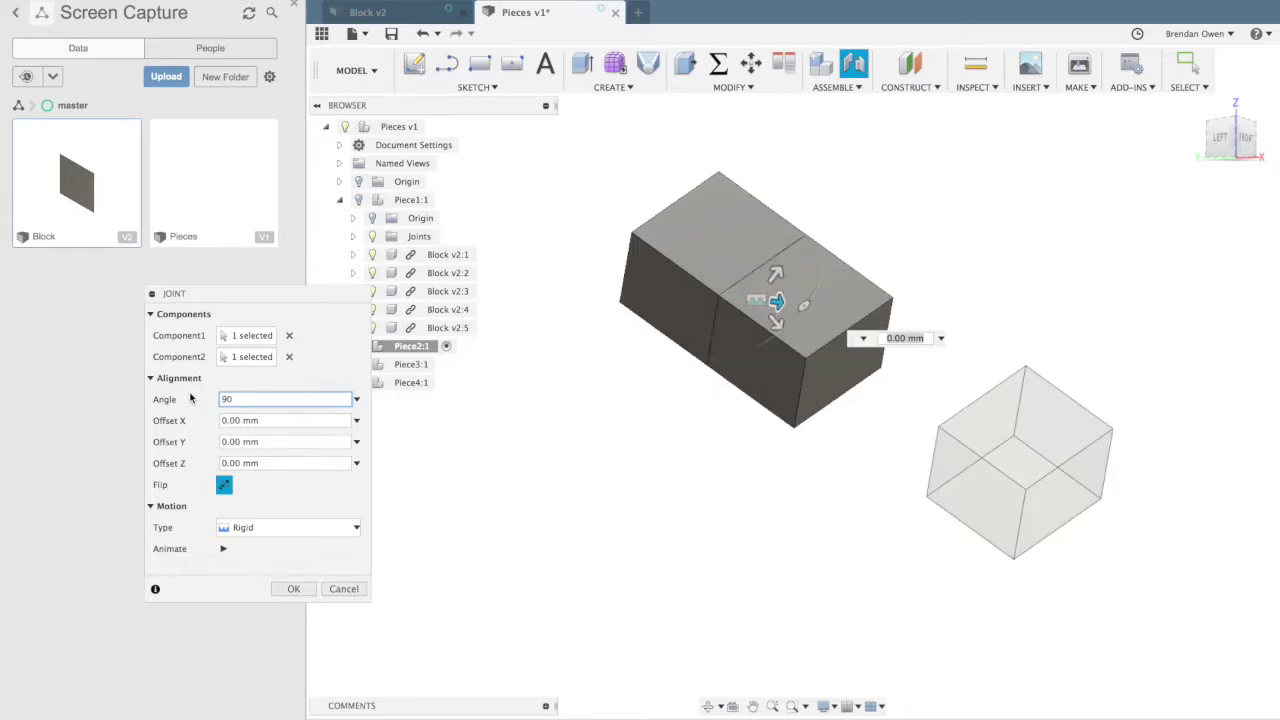
pyautogui.click(293, 589)
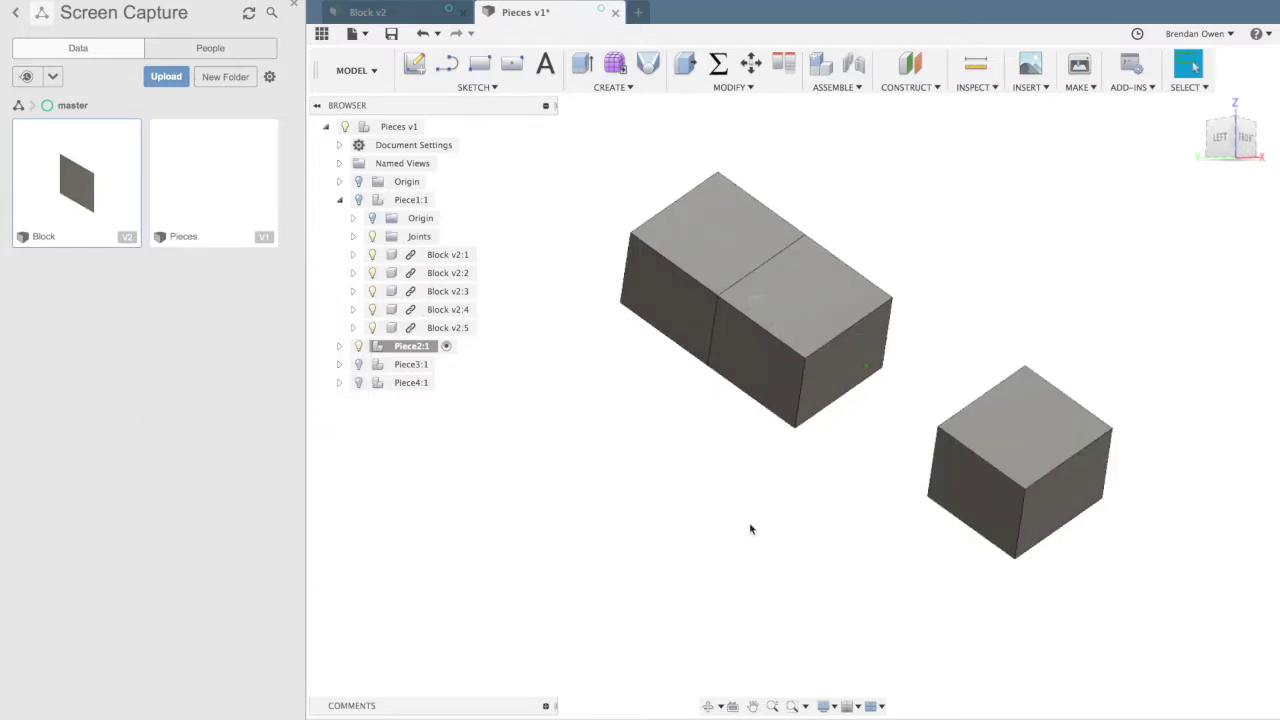
# - Rigidly join another of Piece2's stacked blocks to a free side face of one block in the two-block row
pyautogui.keyDown('shift'); pyautogui.scroll(-10, 752, 529); pyautogui.keyUp('shift')
pyautogui.keyDown('shift'); pyautogui.scroll(-5, 752, 529); pyautogui.keyUp('shift')
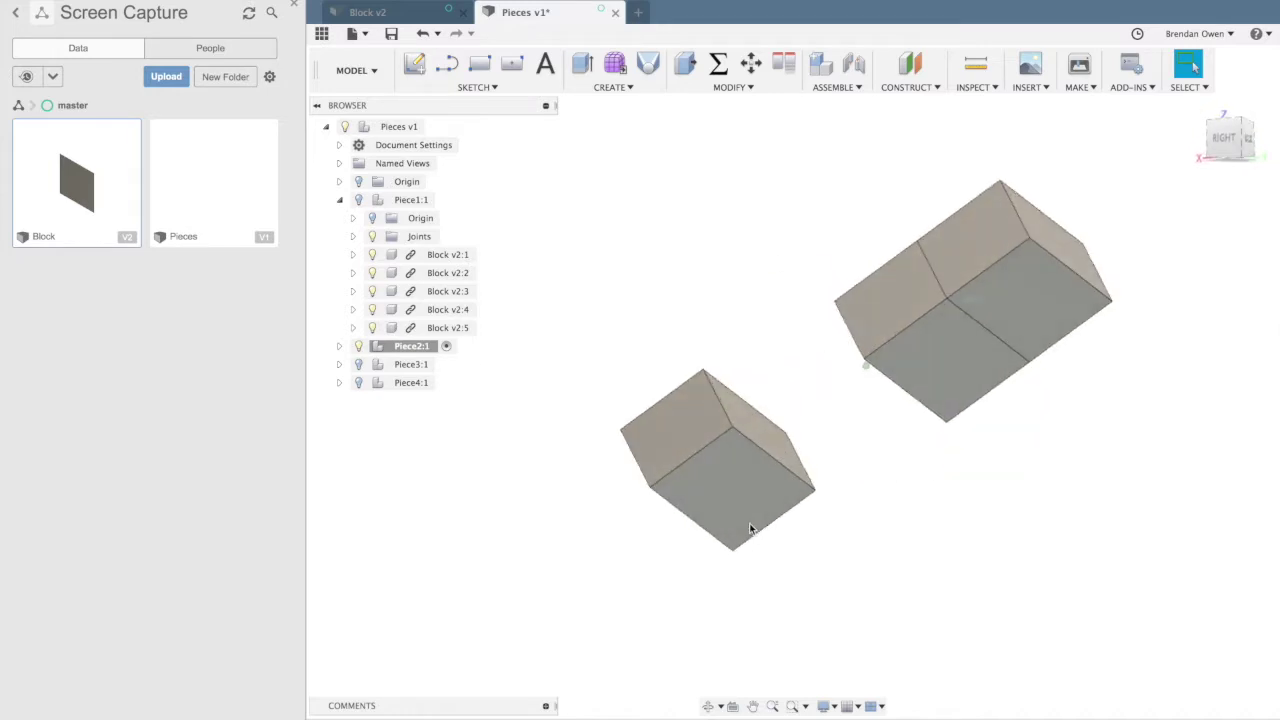
pyautogui.keyDown('shift'); pyautogui.scroll(-8, 751, 529); pyautogui.keyUp('shift')
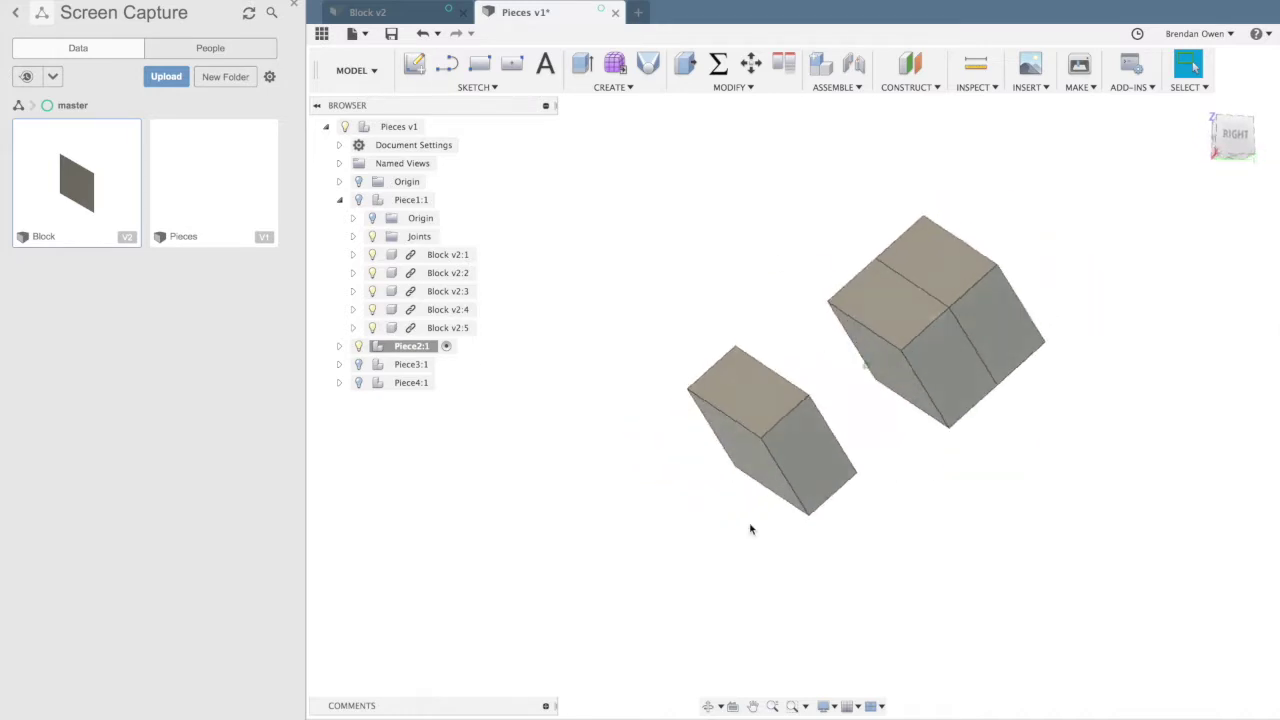
pyautogui.keyDown('shift'); pyautogui.scroll(-8, 751, 529); pyautogui.keyUp('shift')
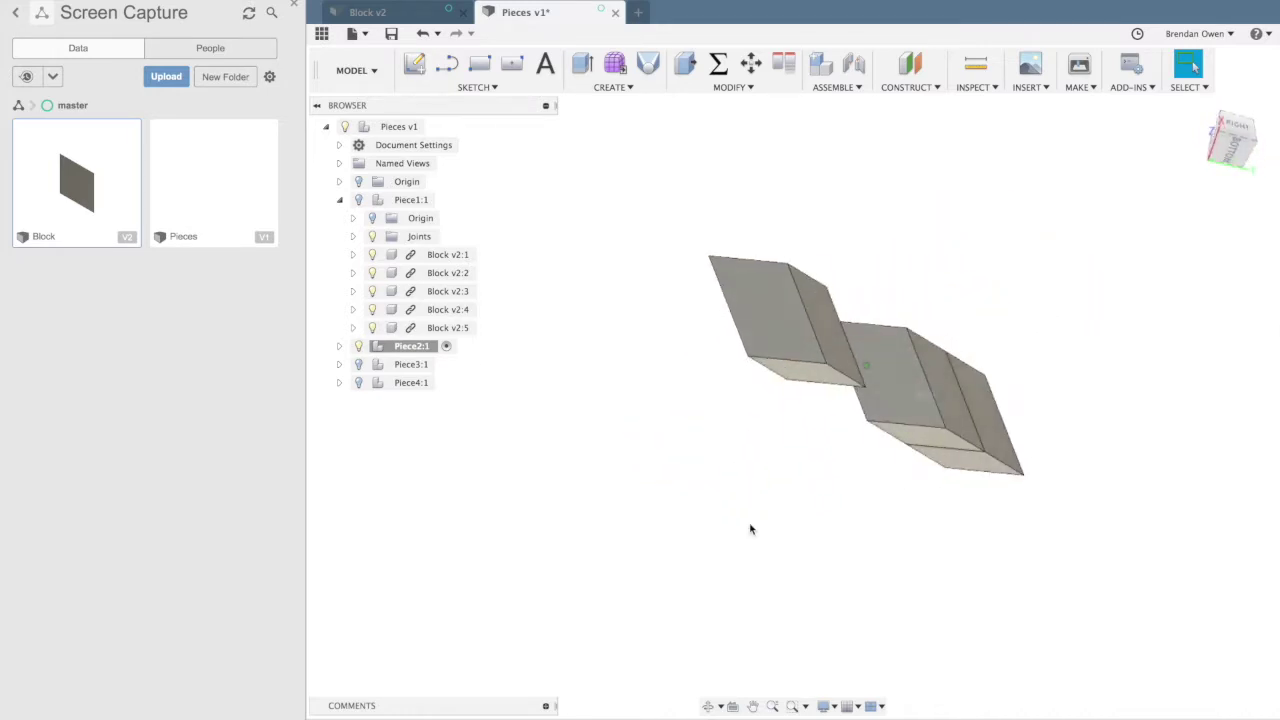
pyautogui.keyDown('shift'); pyautogui.scroll(-8, 751, 529); pyautogui.keyUp('shift')
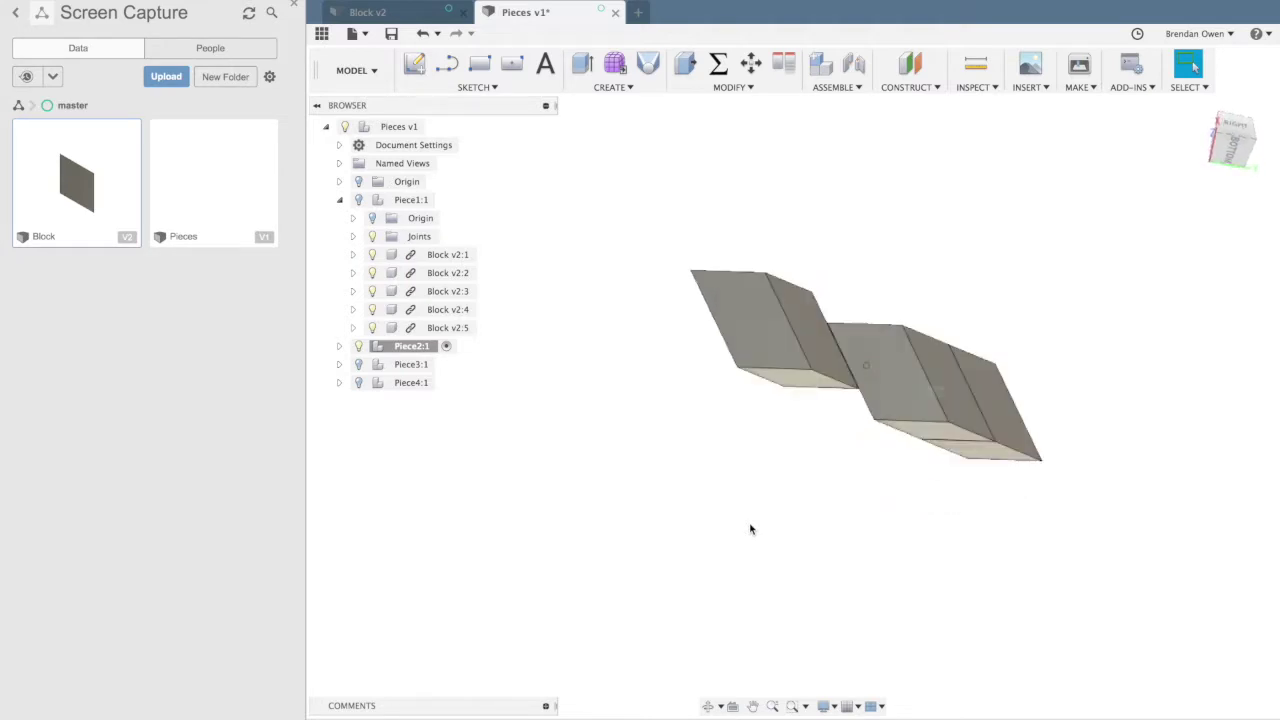
pyautogui.keyDown('shift'); pyautogui.scroll(-8, 751, 529); pyautogui.keyUp('shift')
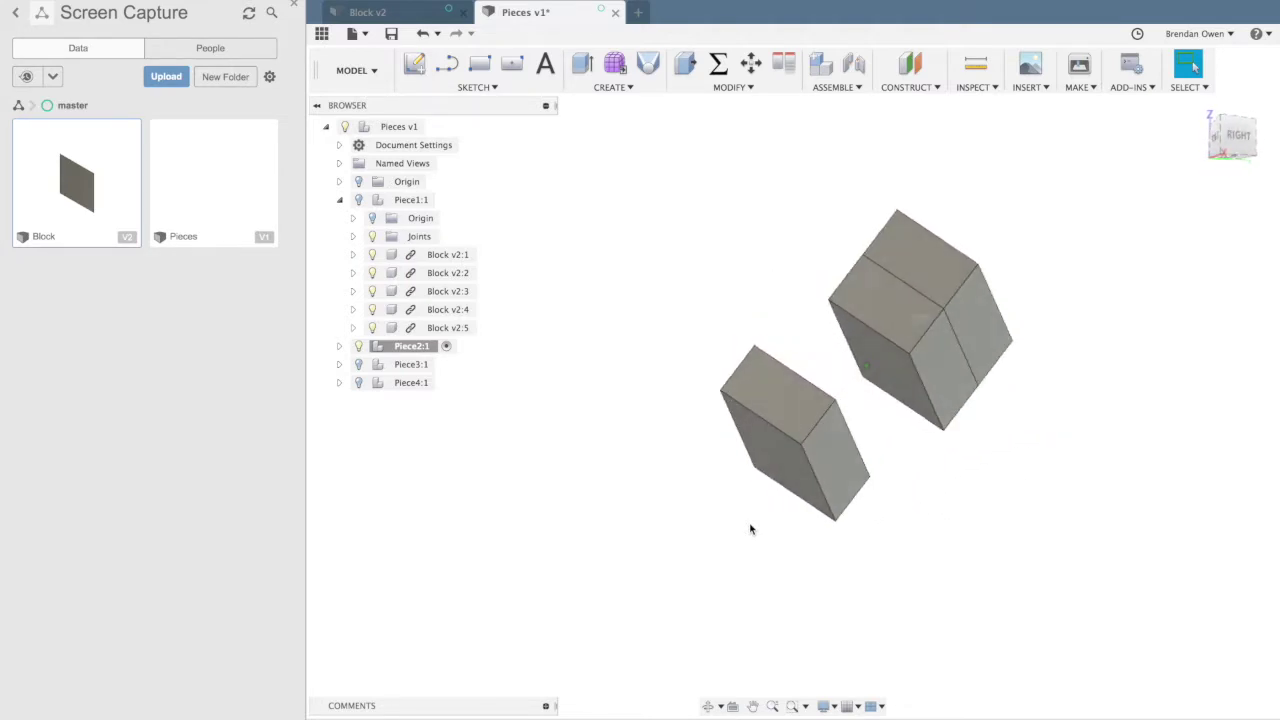
pyautogui.keyDown('shift'); pyautogui.scroll(-2, 751, 529); pyautogui.keyUp('shift')
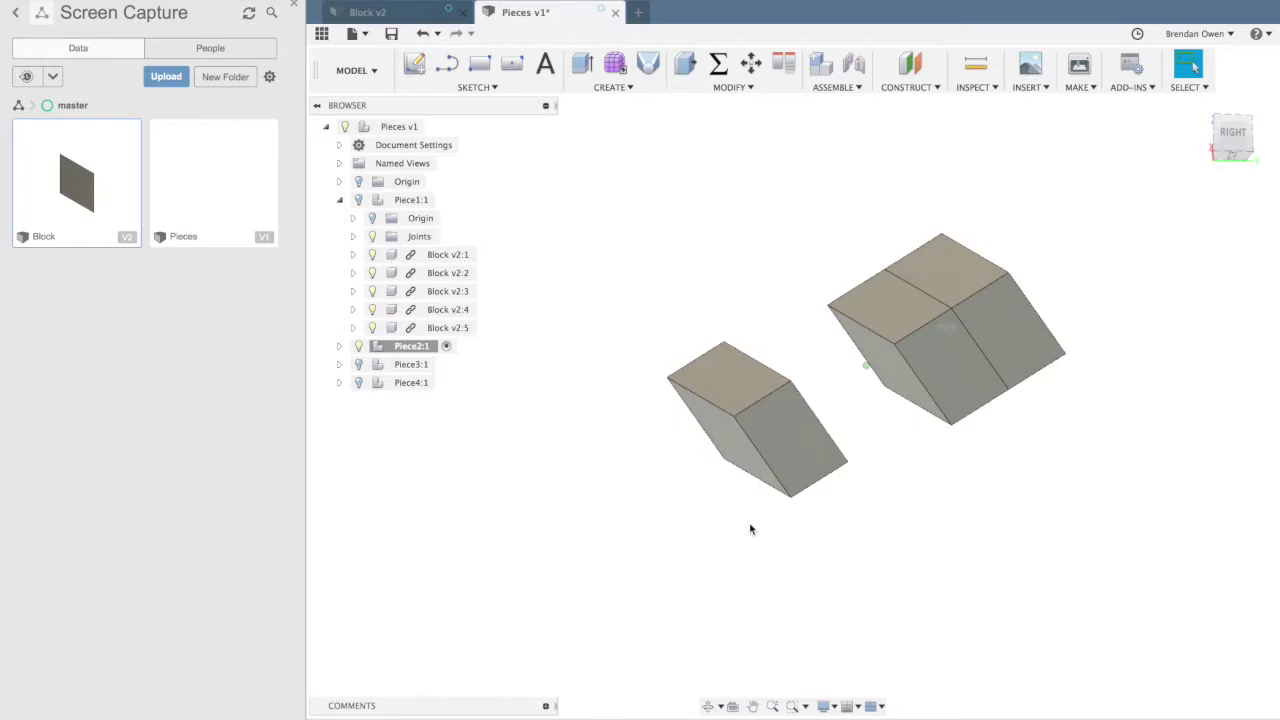
pyautogui.keyDown('shift'); pyautogui.scroll(-8, 751, 529); pyautogui.keyUp('shift')
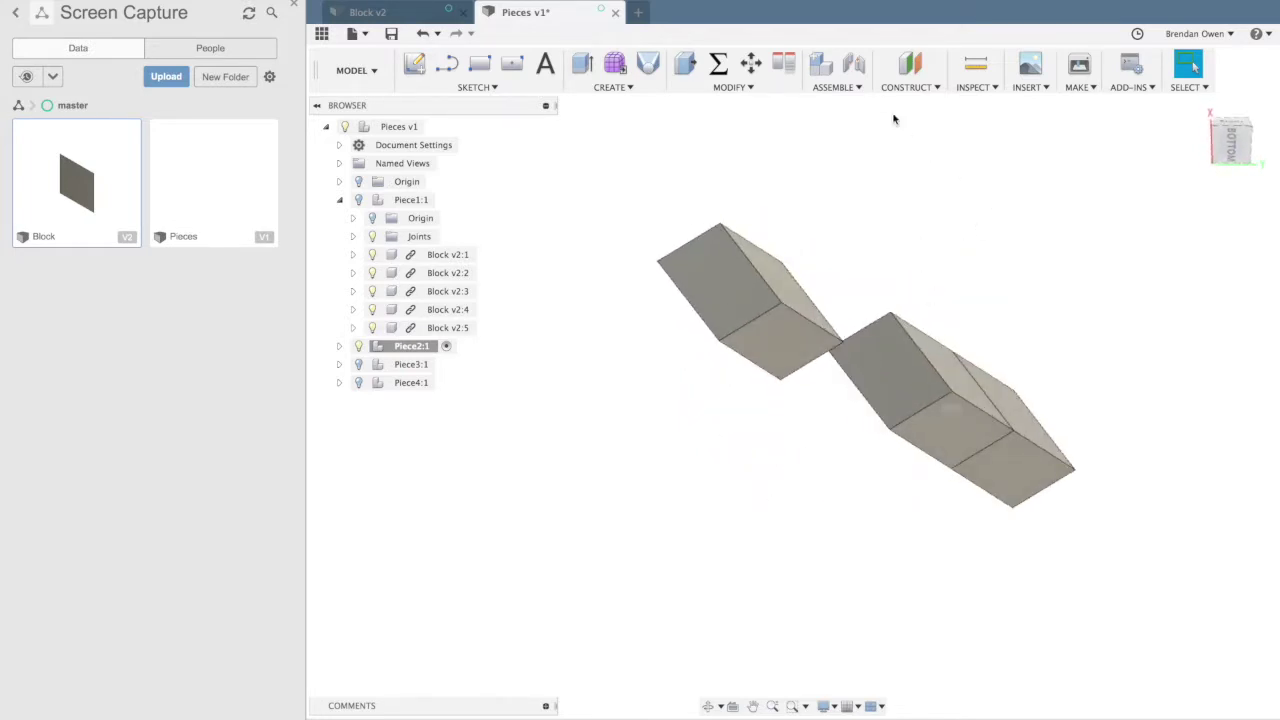
pyautogui.click(853, 63)
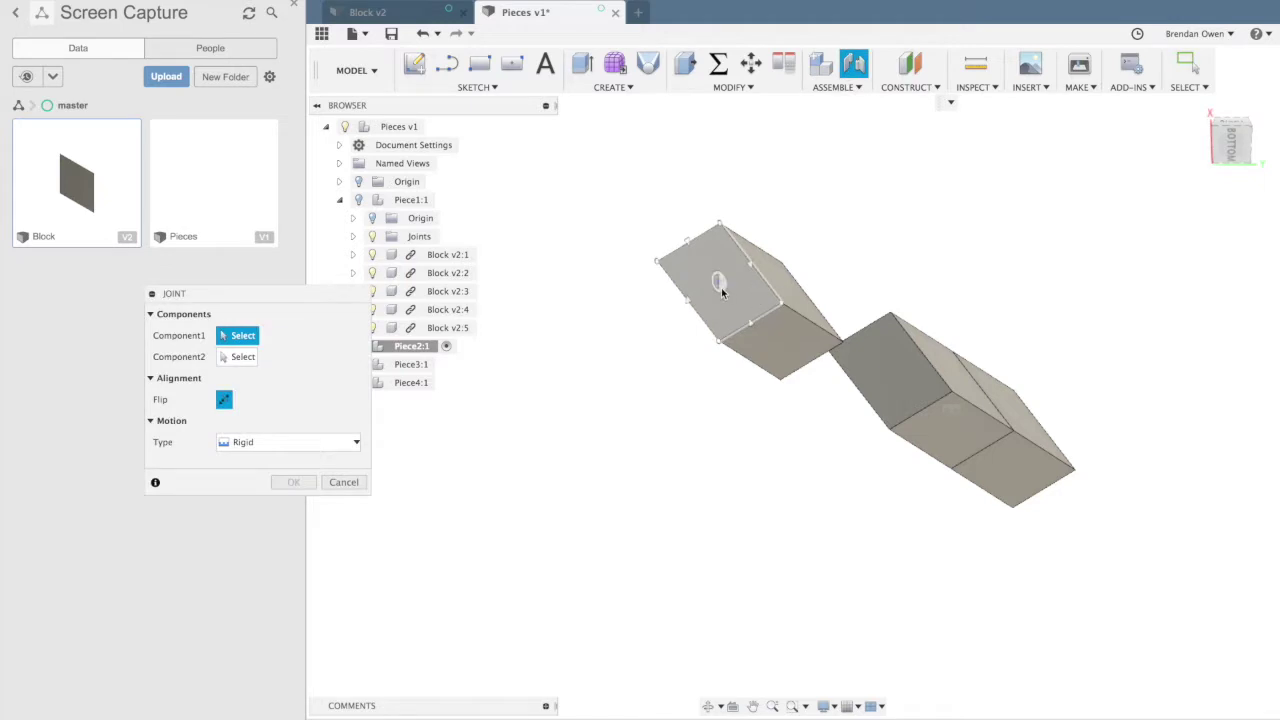
pyautogui.click(721, 287)
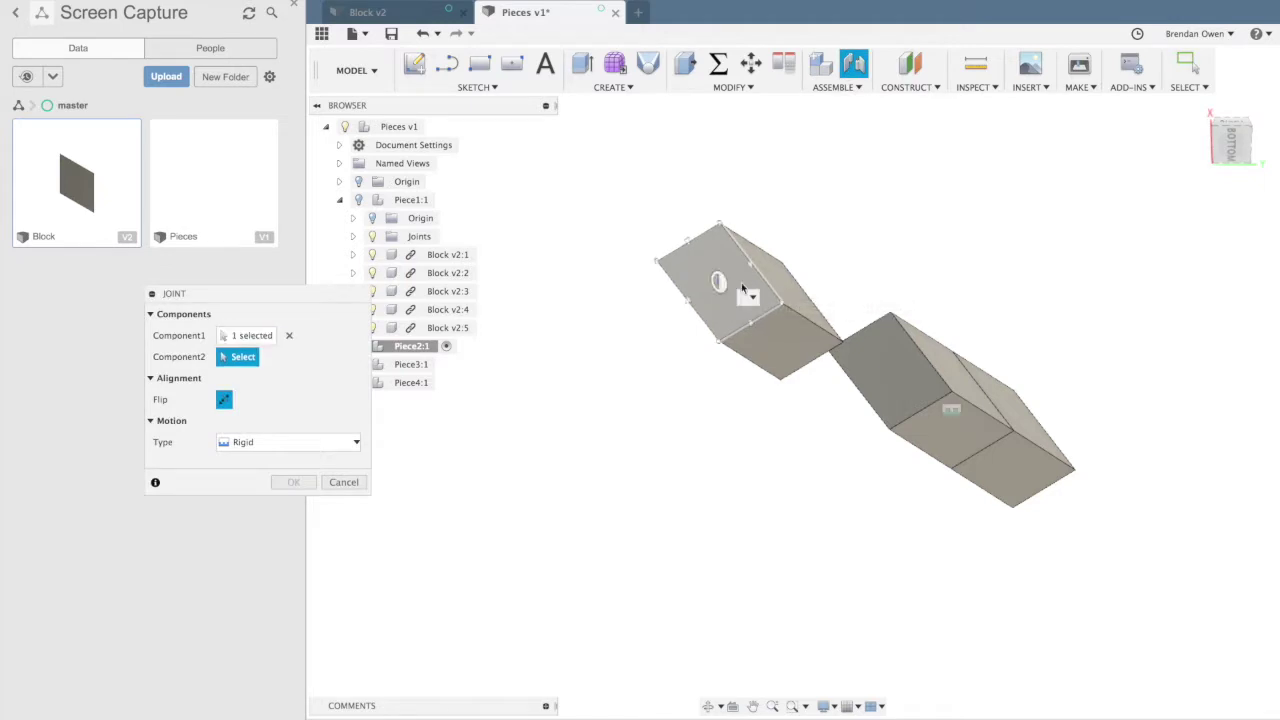
pyautogui.click(950, 438)
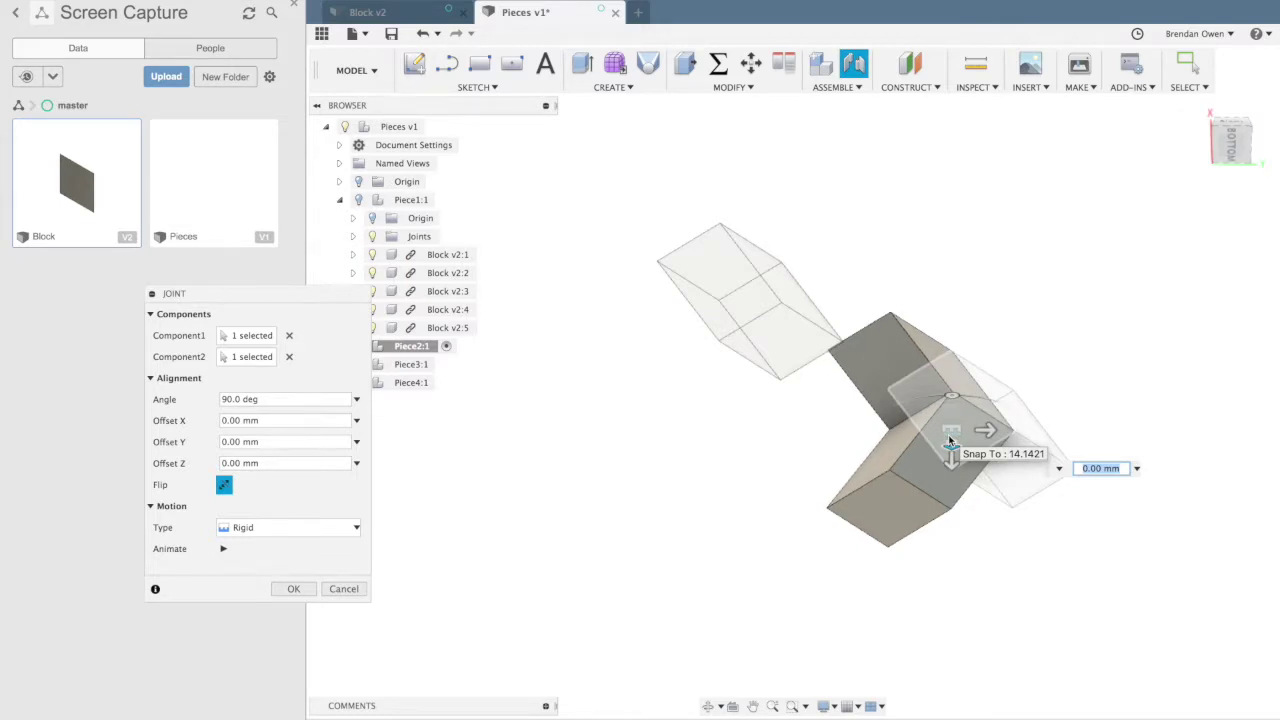
pyautogui.click(301, 589)
pyautogui.keyDown('shift'); pyautogui.hscroll(10, 481, 582); pyautogui.keyUp('shift')
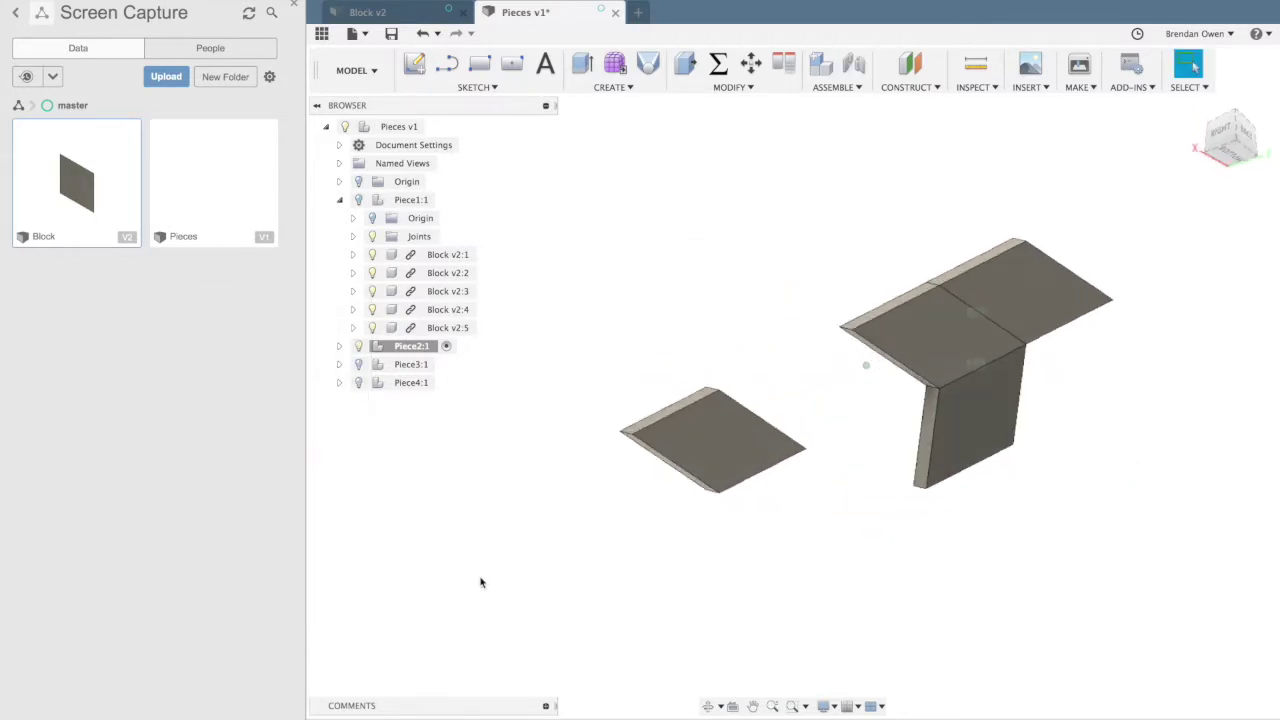
pyautogui.keyDown('shift'); pyautogui.hscroll(10, 481, 582); pyautogui.keyUp('shift')
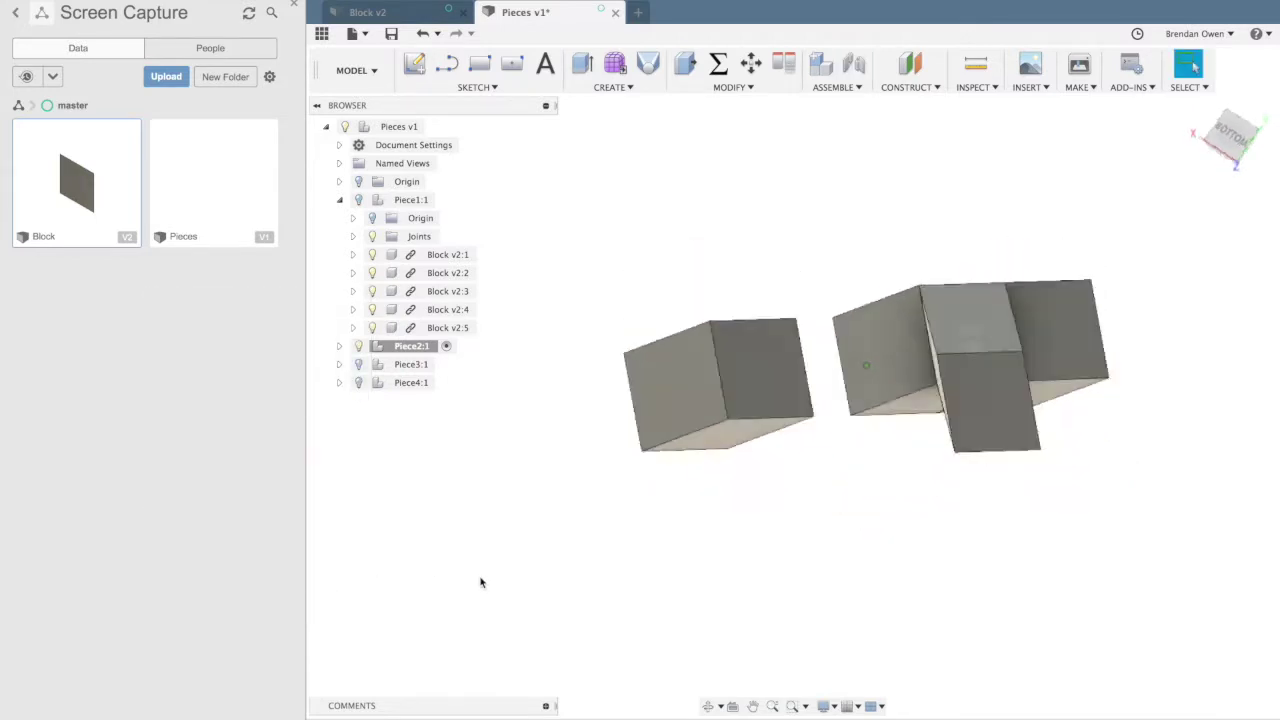
# - Rigidly join another of Piece2's stacked blocks to the free end face of the third joined block at an angle of 90 degrees
pyautogui.keyDown('shift'); pyautogui.hscroll(3, 481, 582); pyautogui.keyUp('shift')
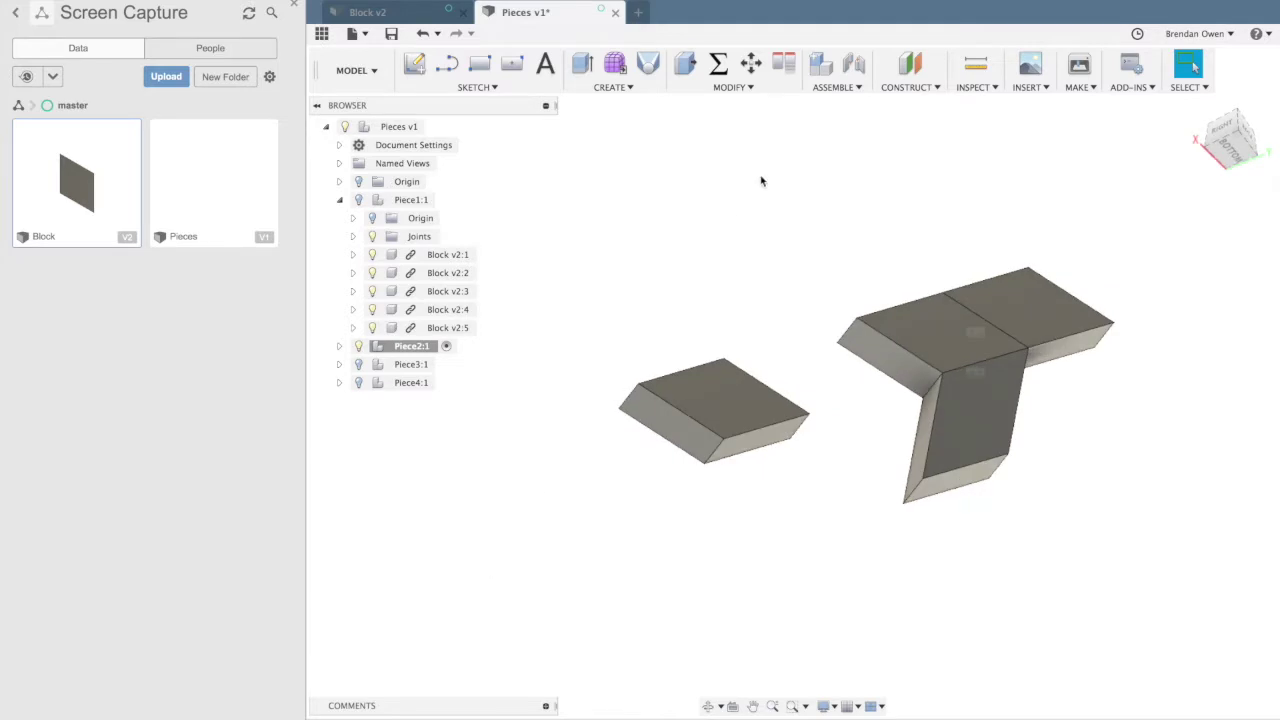
pyautogui.click(853, 63)
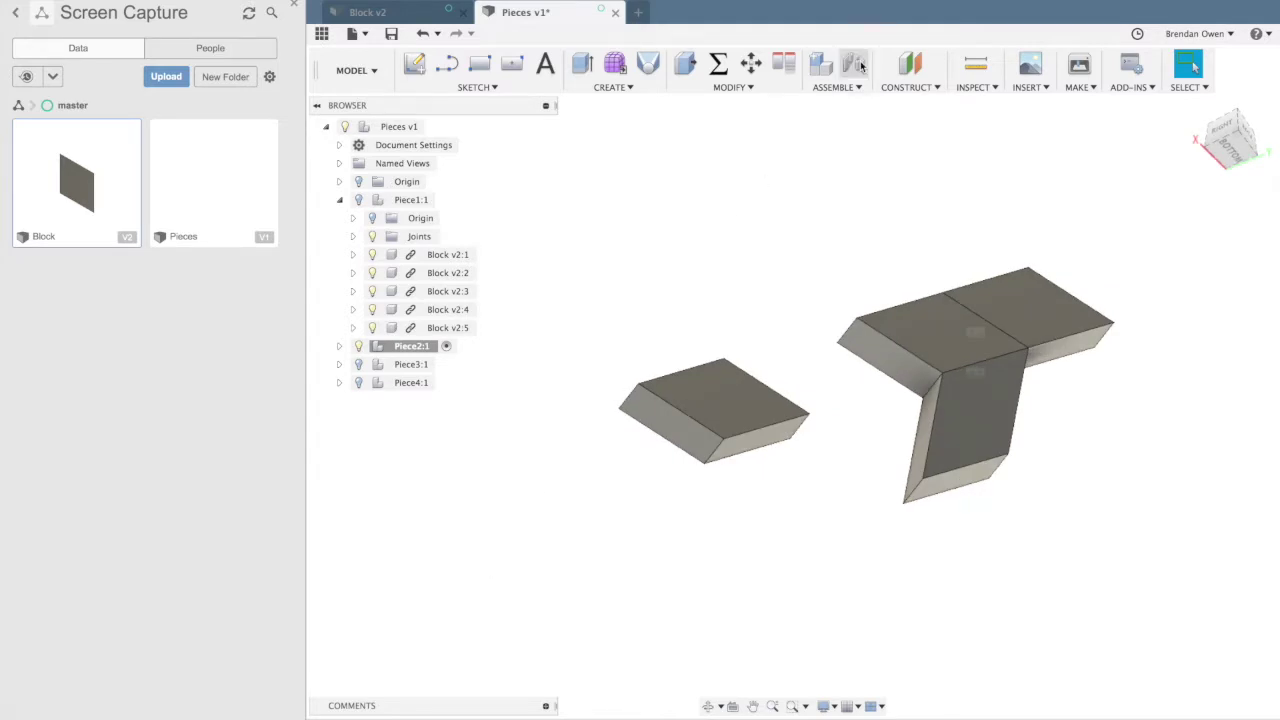
pyautogui.click(729, 399)
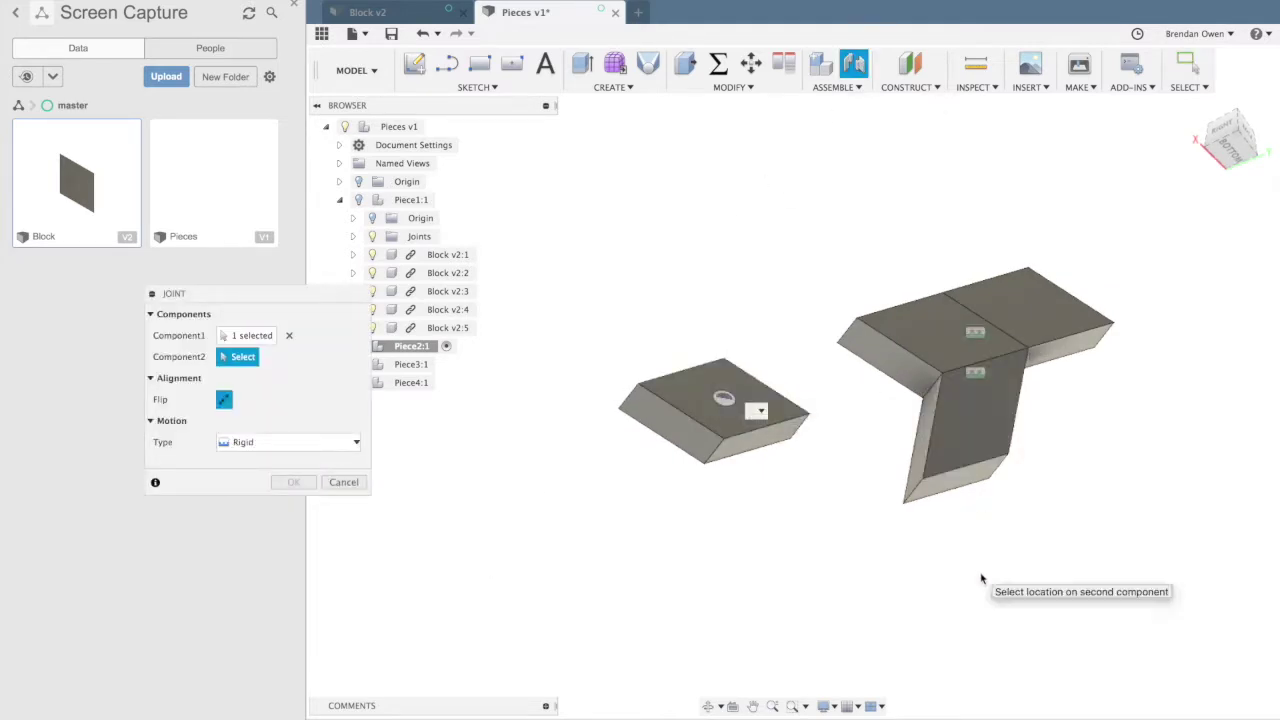
pyautogui.keyDown('shift'); pyautogui.hscroll(5, 981, 578); pyautogui.keyUp('shift')
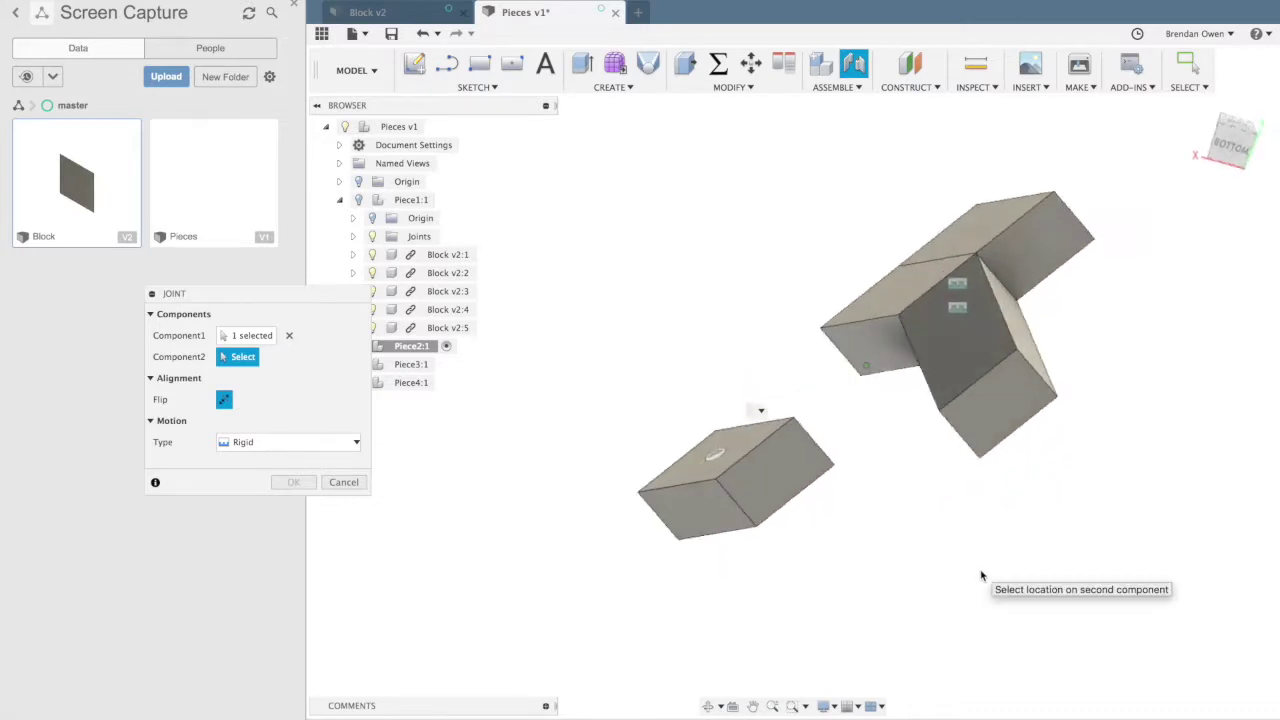
pyautogui.keyDown('shift'); pyautogui.scroll(1, 981, 576); pyautogui.keyUp('shift')
pyautogui.keyDown('shift'); pyautogui.scroll(5, 981, 578); pyautogui.keyUp('shift')
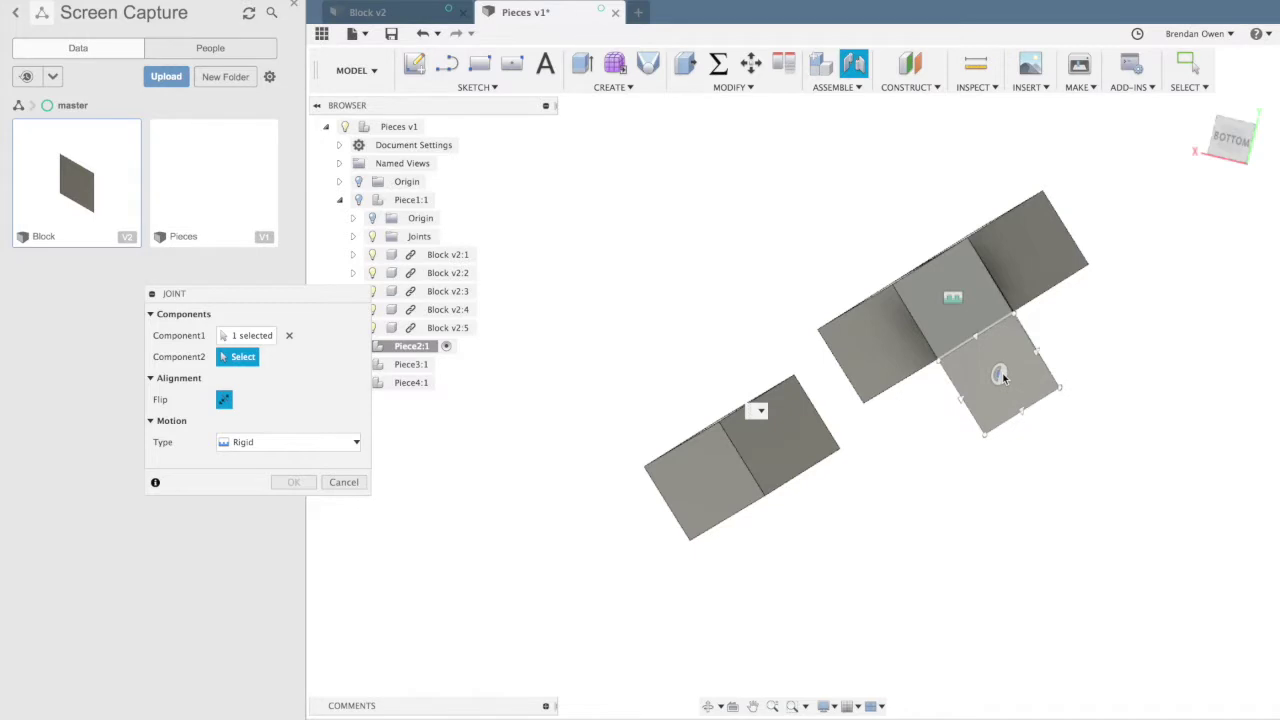
pyautogui.click(999, 376)
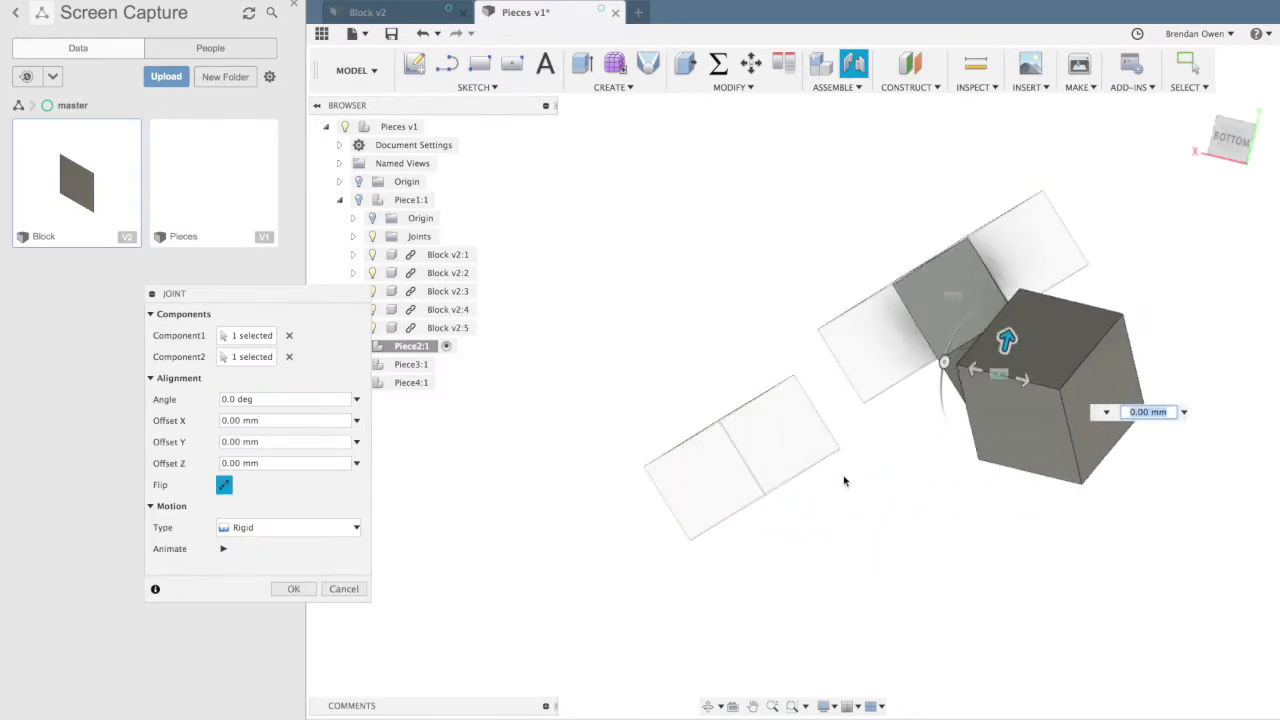
pyautogui.click(280, 400)
pyautogui.write('90')
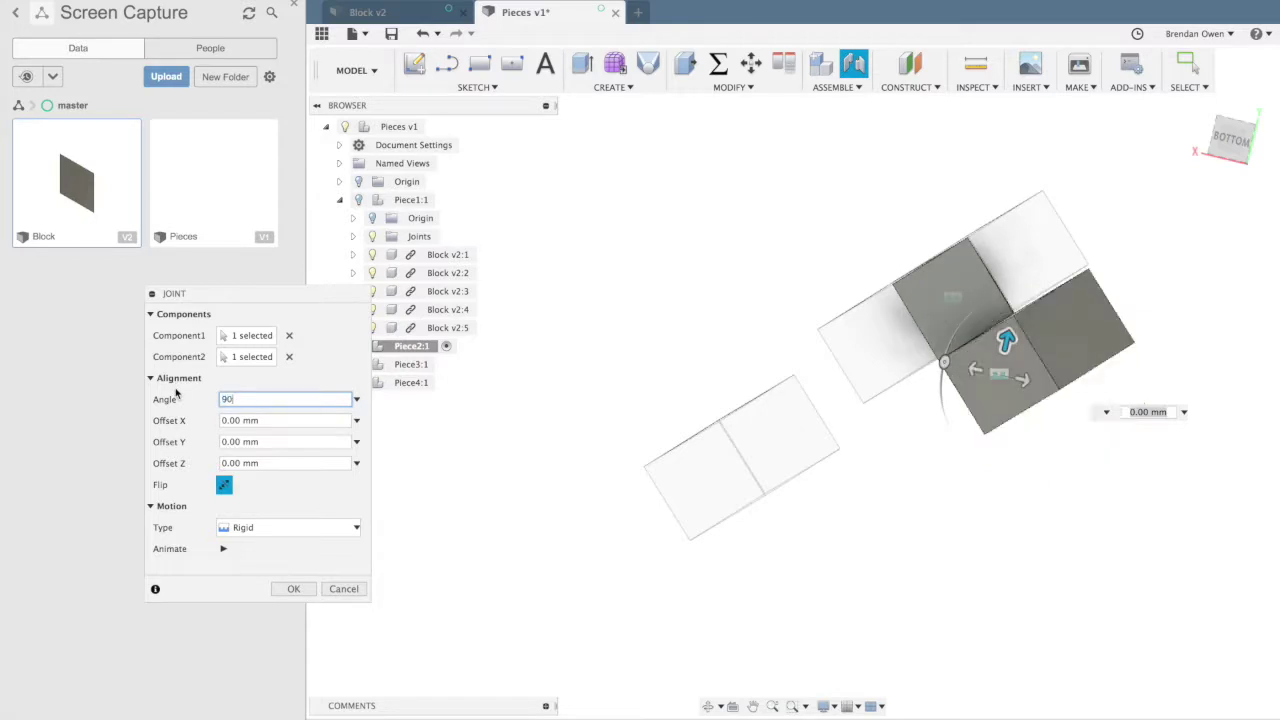
pyautogui.keyDown('shift'); pyautogui.scroll(10, 904, 517); pyautogui.keyUp('shift')
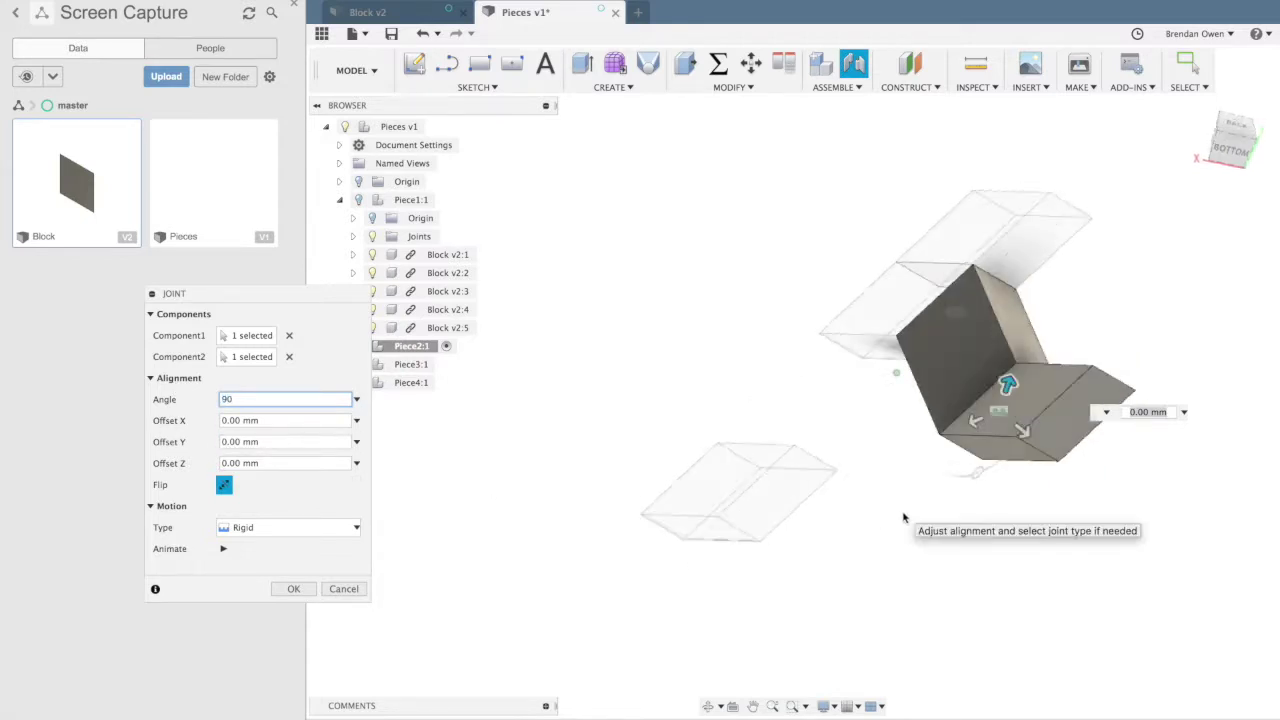
pyautogui.keyDown('shift'); pyautogui.scroll(-5, 904, 517); pyautogui.keyUp('shift')
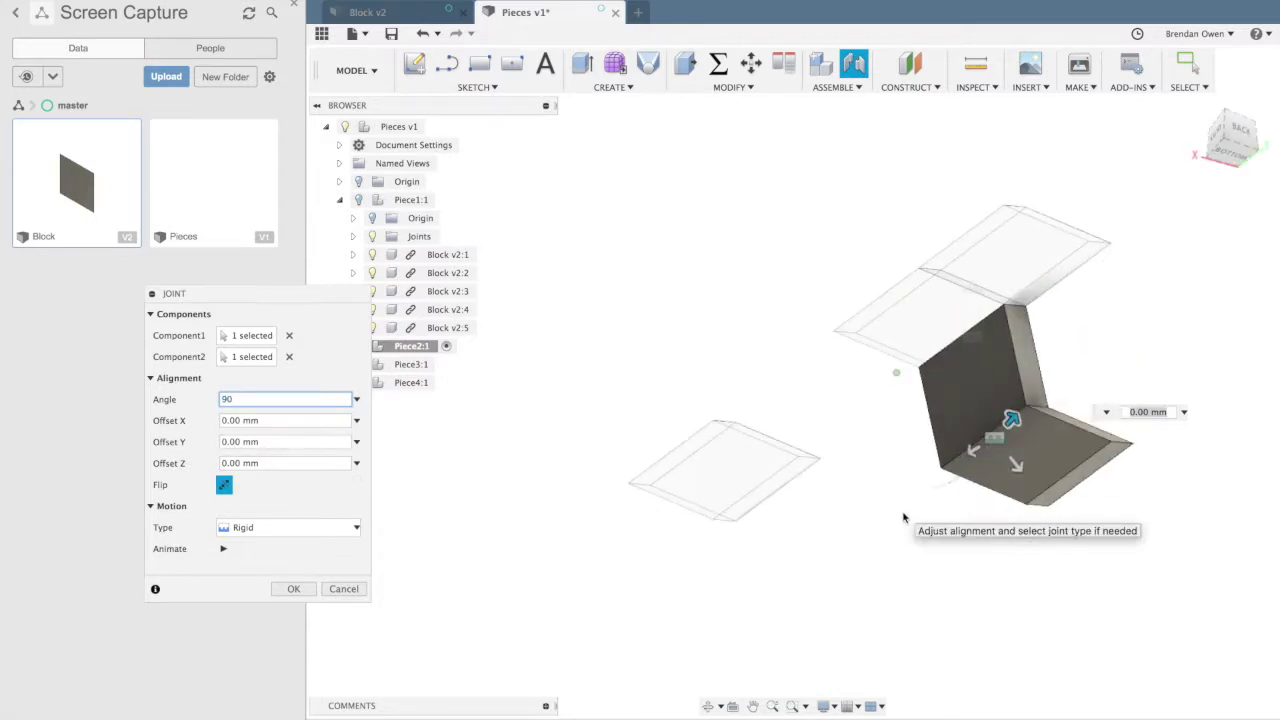
pyautogui.keyDown('shift'); pyautogui.scroll(8, 904, 517); pyautogui.keyUp('shift')
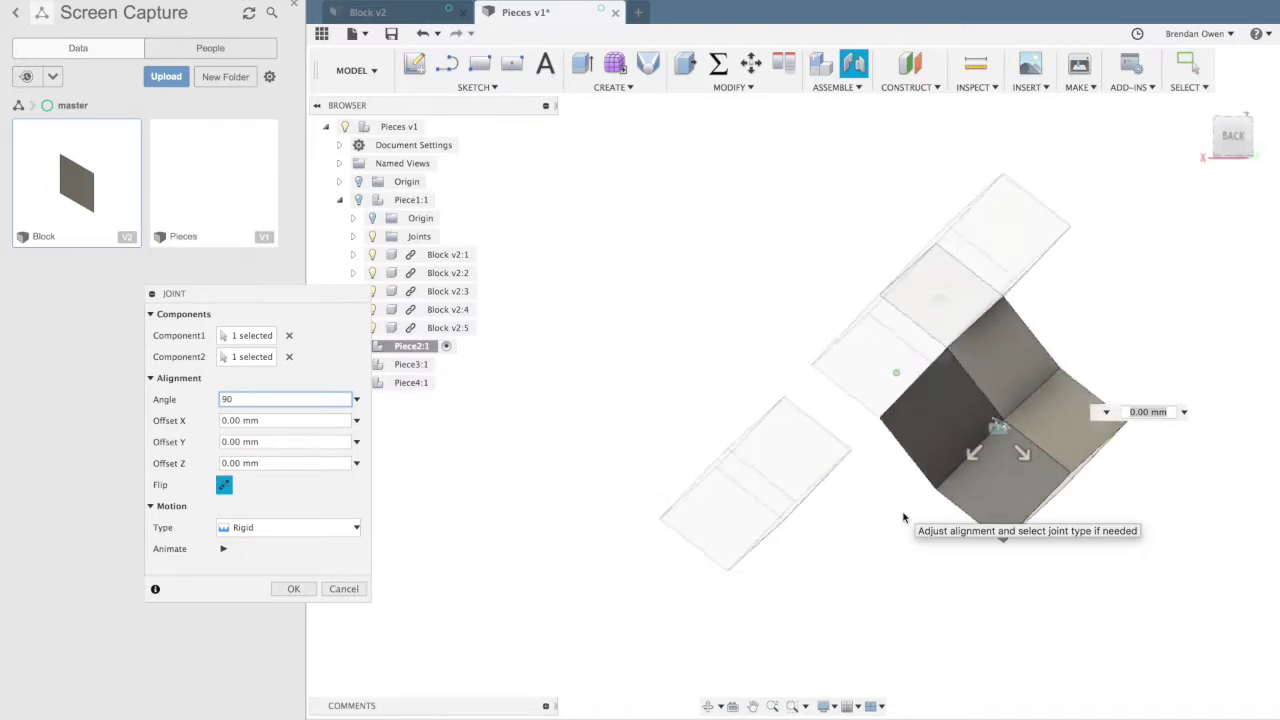
pyautogui.keyDown('shift'); pyautogui.scroll(-6, 904, 517); pyautogui.keyUp('shift')
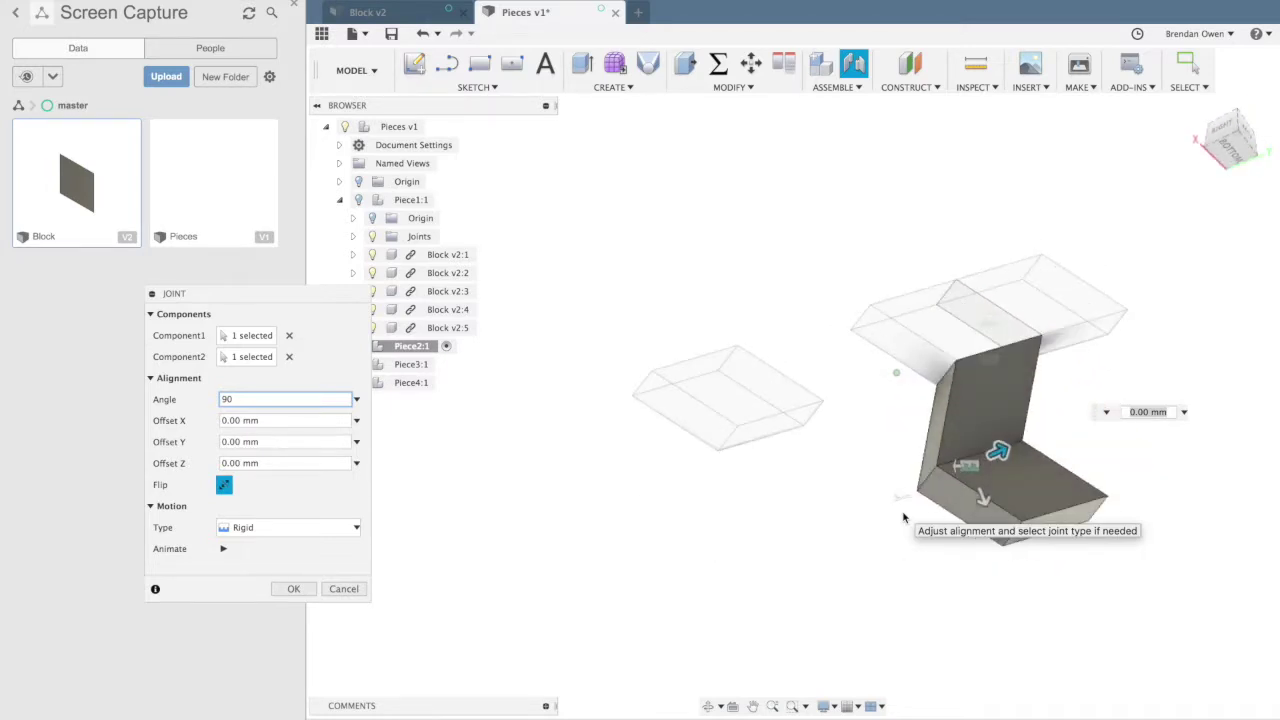
pyautogui.keyDown('shift'); pyautogui.scroll(-1, 904, 517); pyautogui.keyUp('shift')
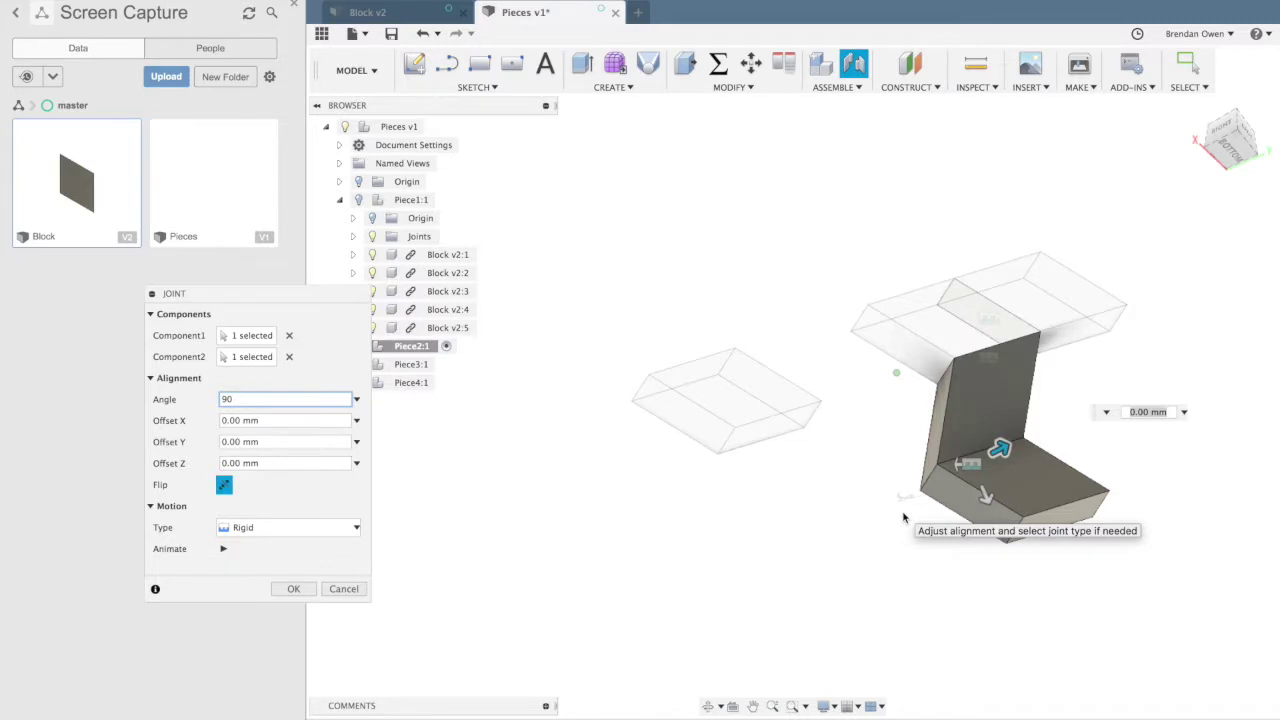
pyautogui.keyDown('shift'); pyautogui.scroll(5, 904, 517); pyautogui.keyUp('shift')
pyautogui.keyDown('shift'); pyautogui.scroll(1, 904, 517); pyautogui.keyUp('shift')
pyautogui.keyDown('shift'); pyautogui.scroll(-10, 904, 517); pyautogui.keyUp('shift')
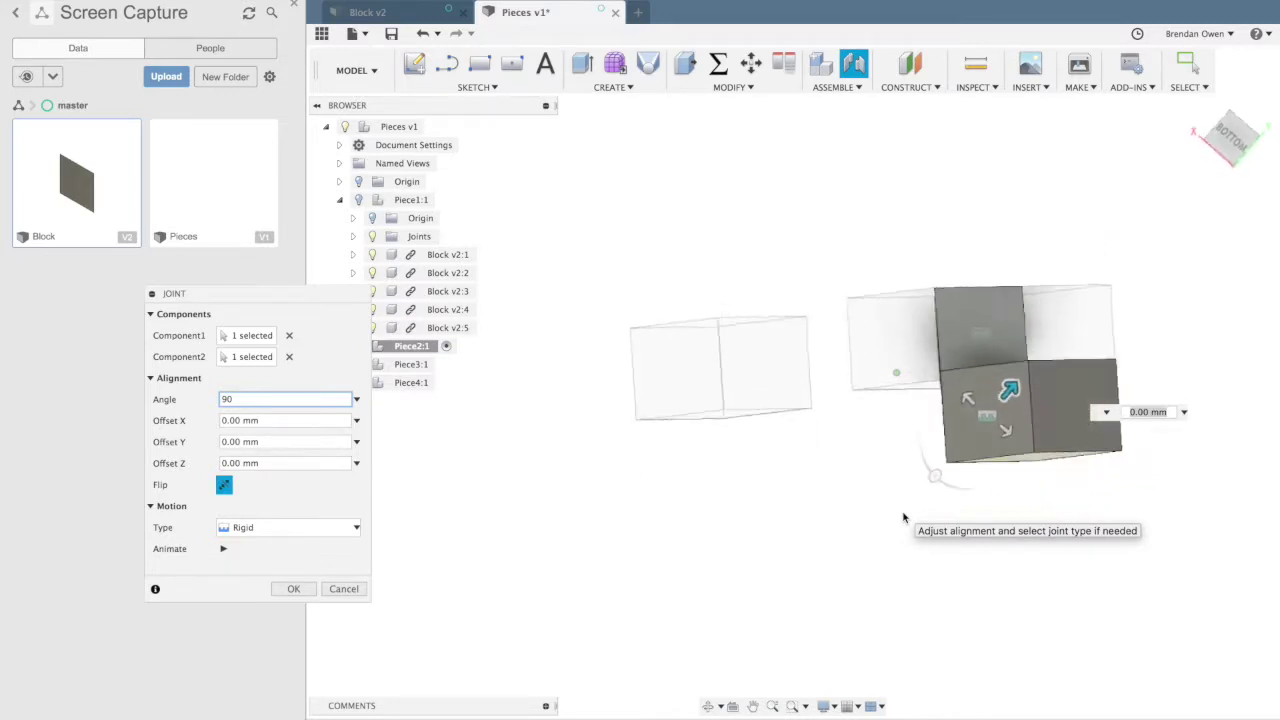
pyautogui.click(297, 589)
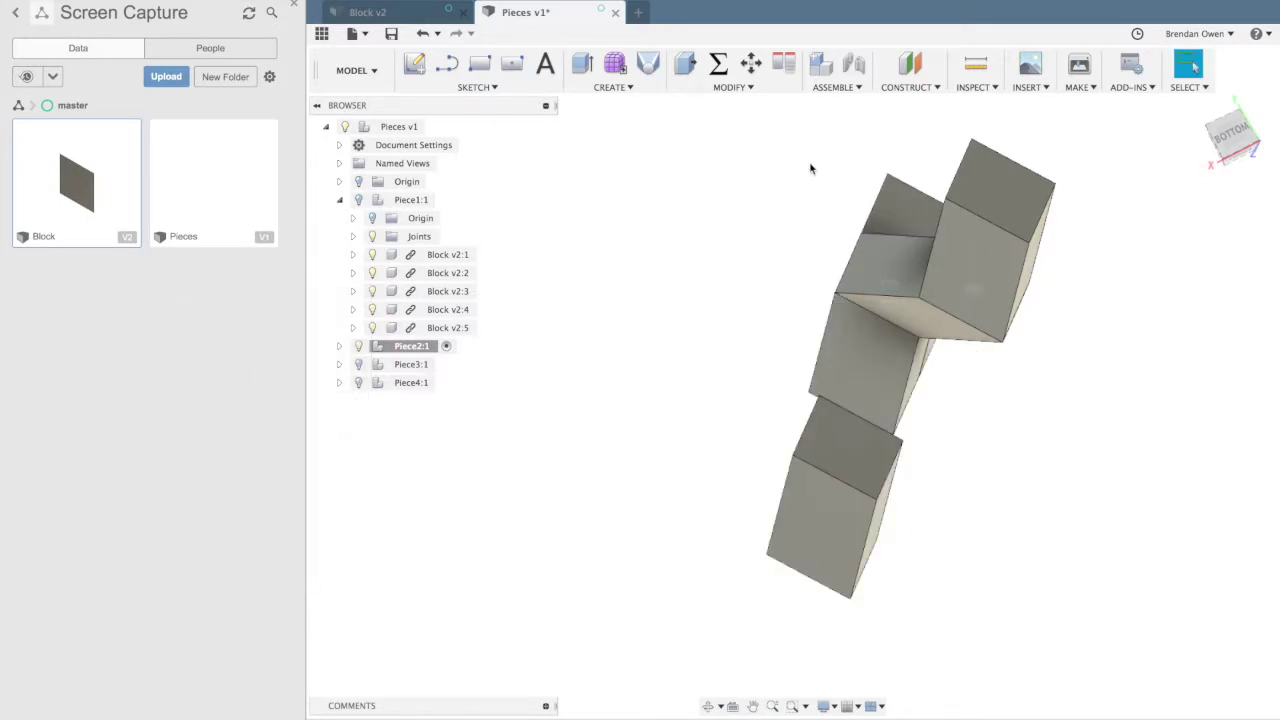
# - Rigidly join Piece2's last separate block to a free face of the fourth joined block at an angle of 90 degrees
pyautogui.click(853, 63)
pyautogui.click(826, 537)
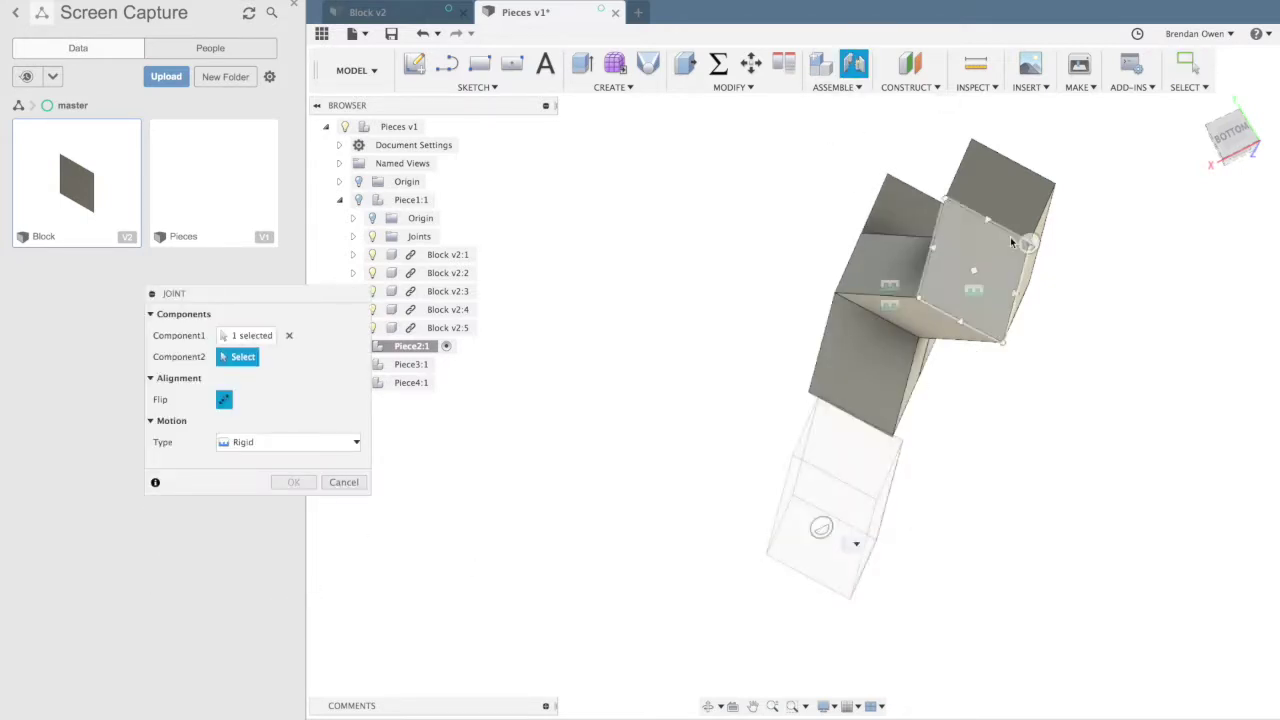
pyautogui.click(983, 276)
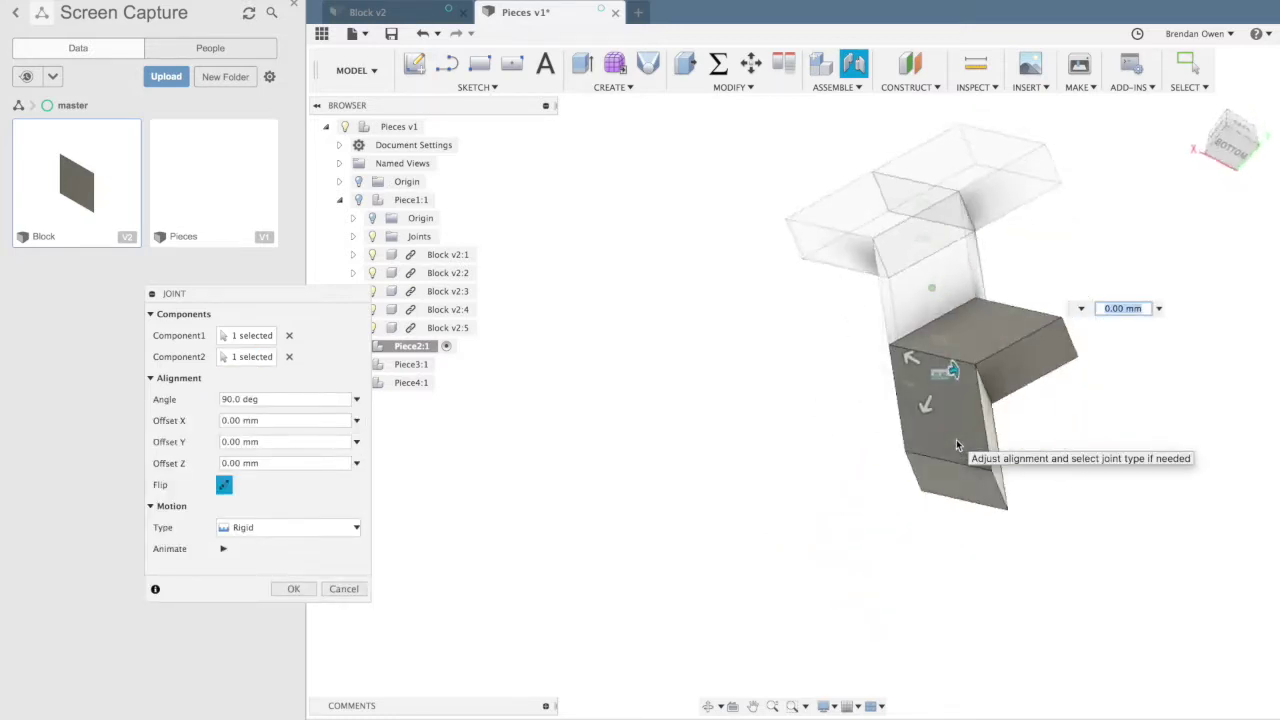
pyautogui.click(293, 589)
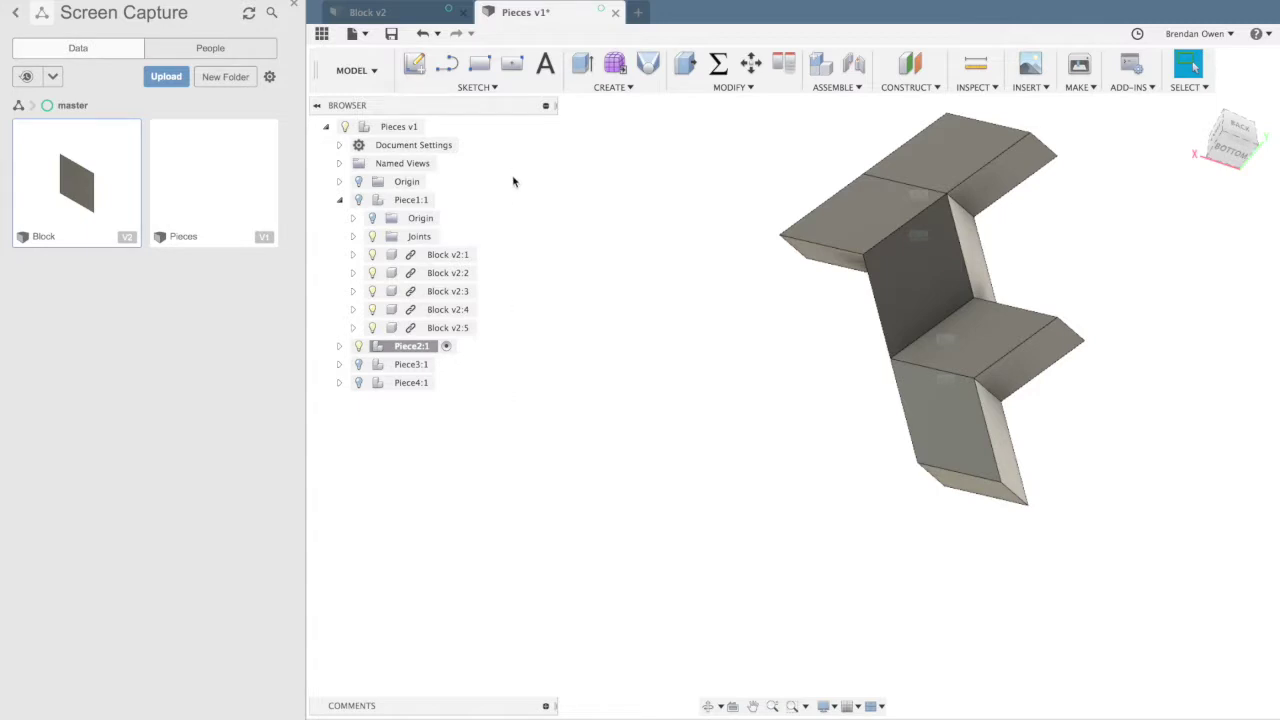
# - Show Piece3, hide Piece2 and make Piece3 the active component
pyautogui.click(359, 364)
pyautogui.click(359, 345)
pyautogui.click(443, 365)
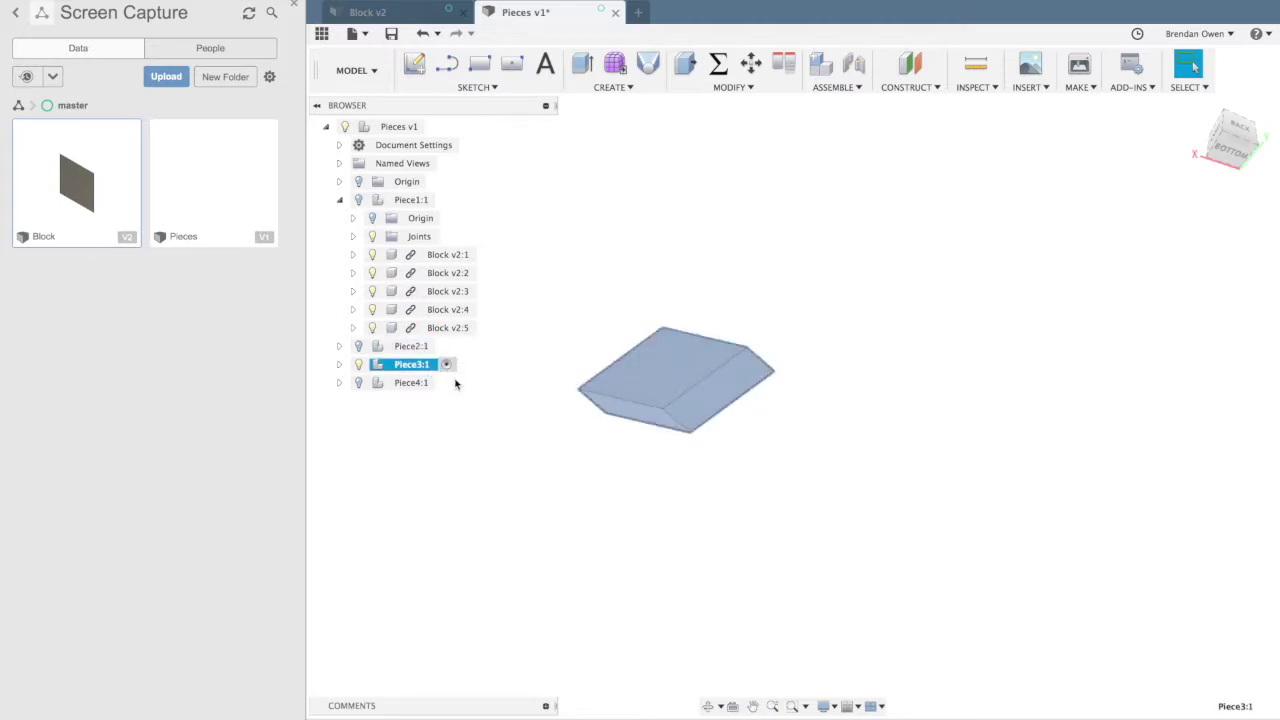
pyautogui.click(603, 525)
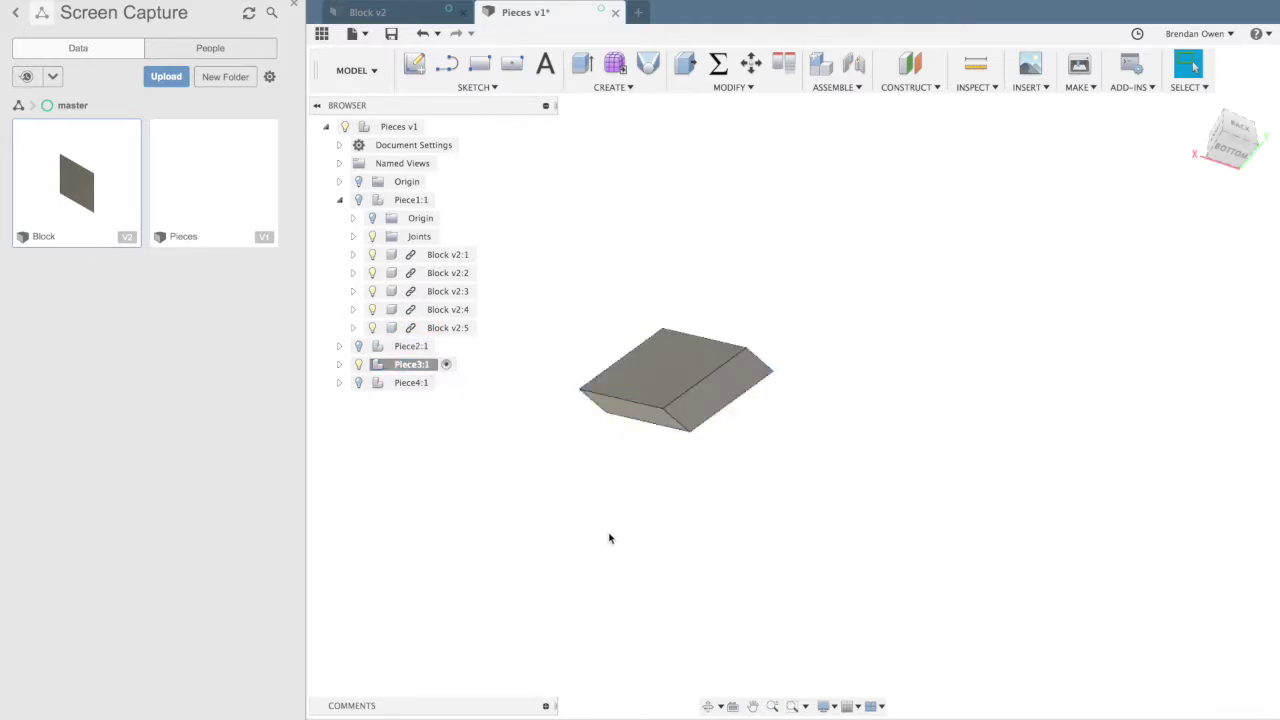
# - Move one of Piece3's overlapping blocks away from the stack and capture its position while starting a joint
pyautogui.keyDown('shift'); pyautogui.scroll(10, 610, 538); pyautogui.keyUp('shift')
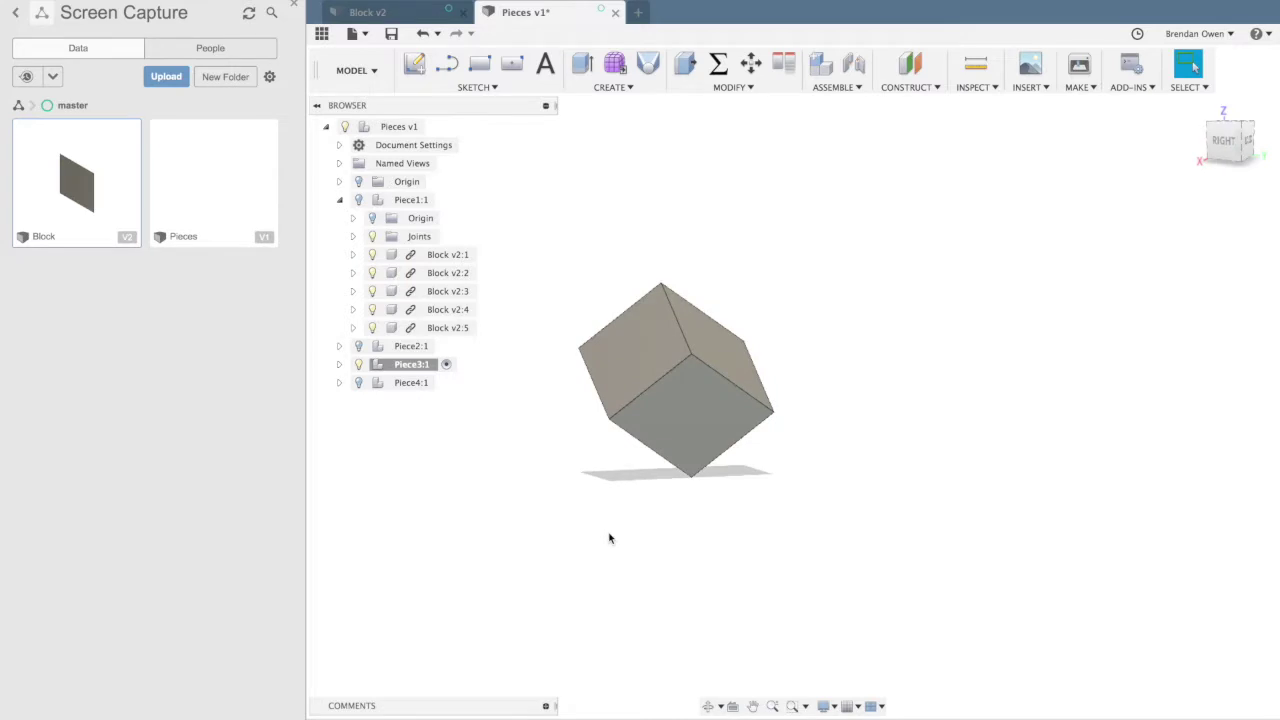
pyautogui.moveTo(739, 413); pyautogui.dragTo(1012, 268)
pyautogui.keyDown('shift'); pyautogui.scroll(5, 960, 460); pyautogui.keyUp('shift')
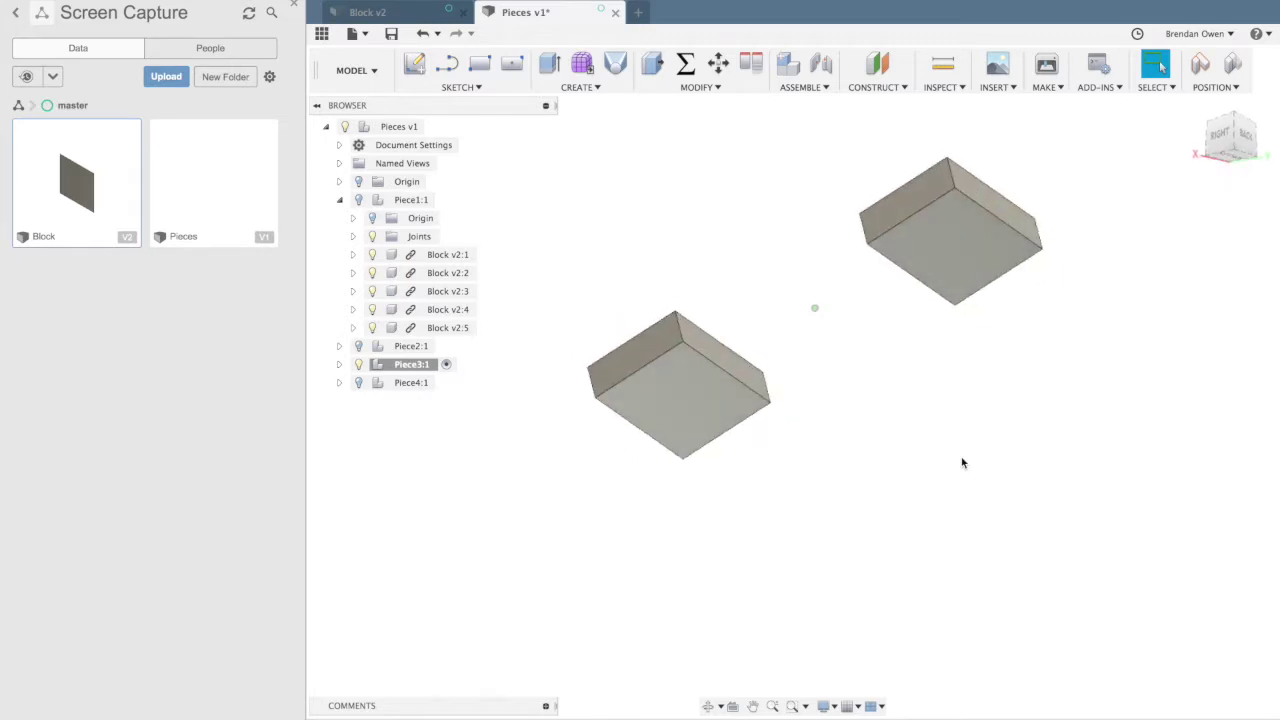
pyautogui.click(836, 65)
pyautogui.click(645, 374)
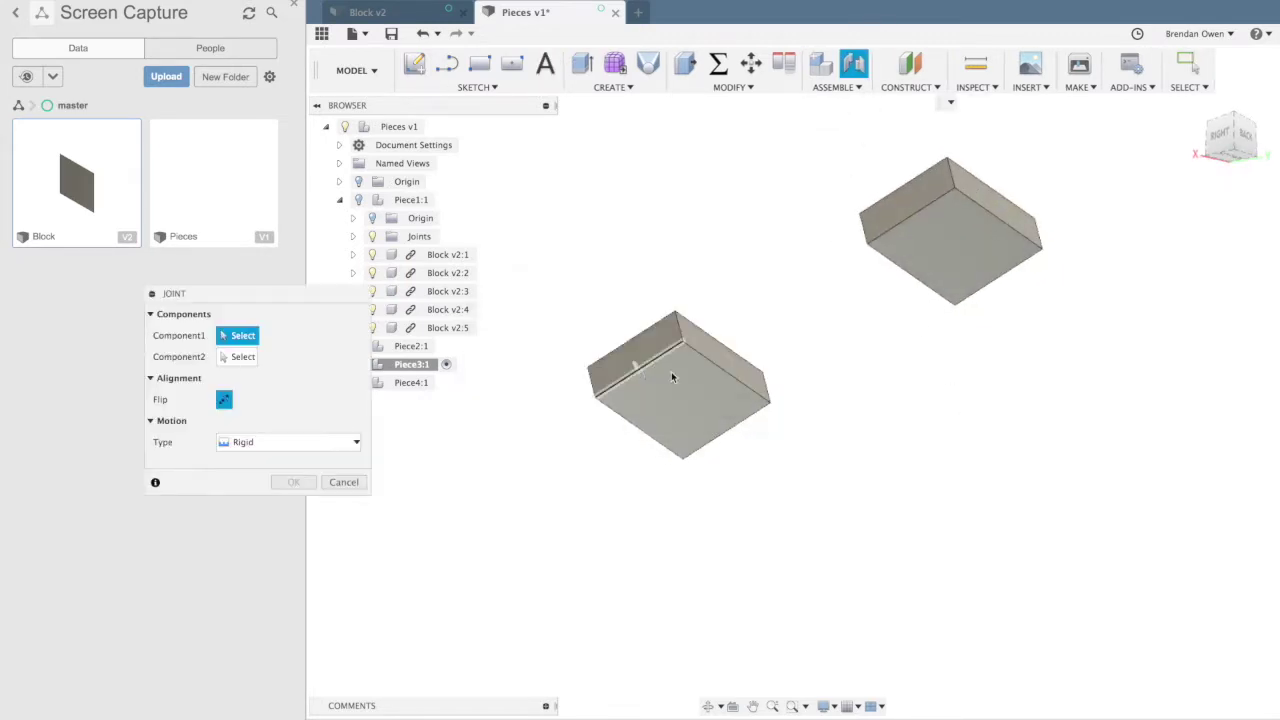
# - Rigidly join the face center of one of Piece3's stacked blocks to the matching face of the moved block, keeping the angle at 0 degrees
pyautogui.click(683, 410)
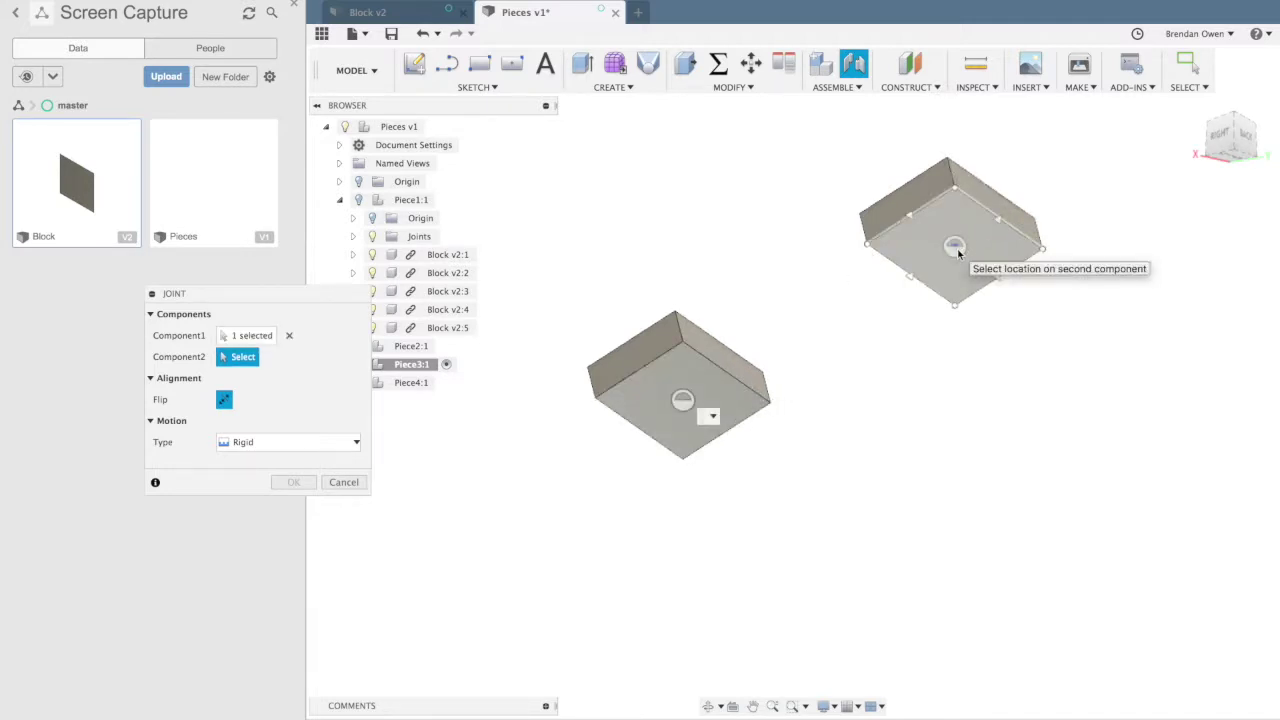
pyautogui.click(955, 248)
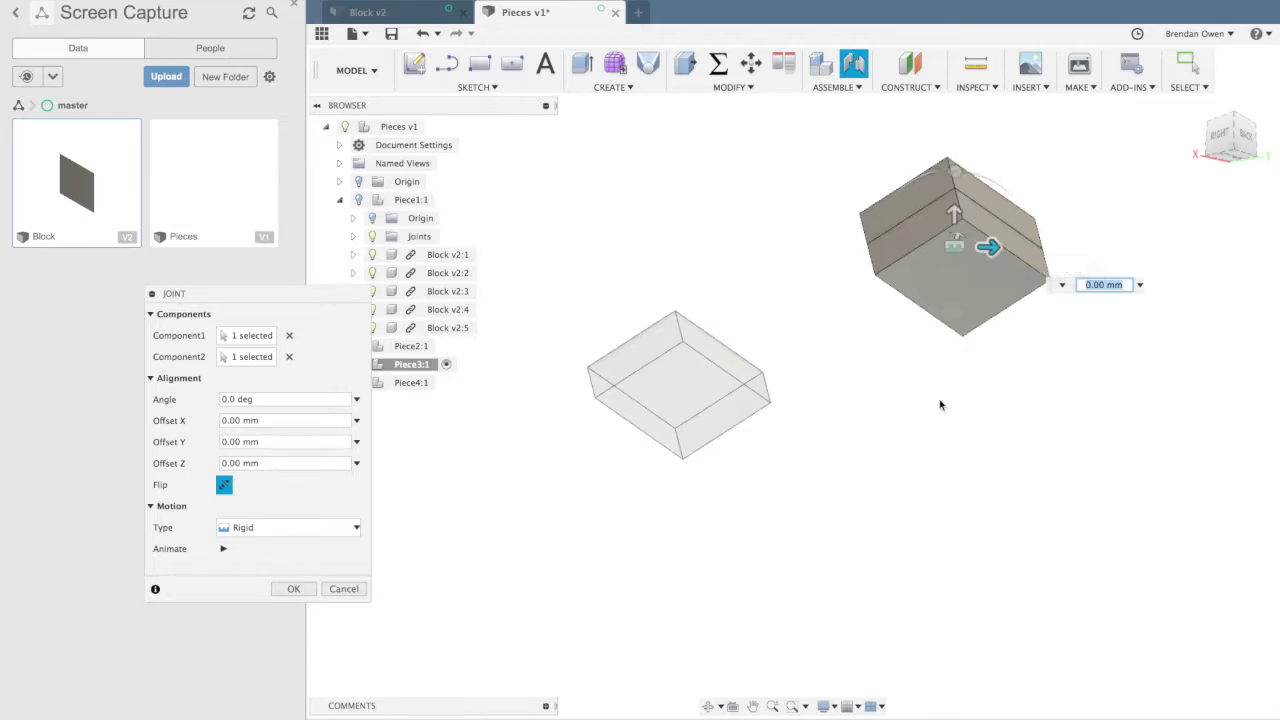
pyautogui.keyDown('shift'); pyautogui.scroll(-10, 940, 404); pyautogui.keyUp('shift')
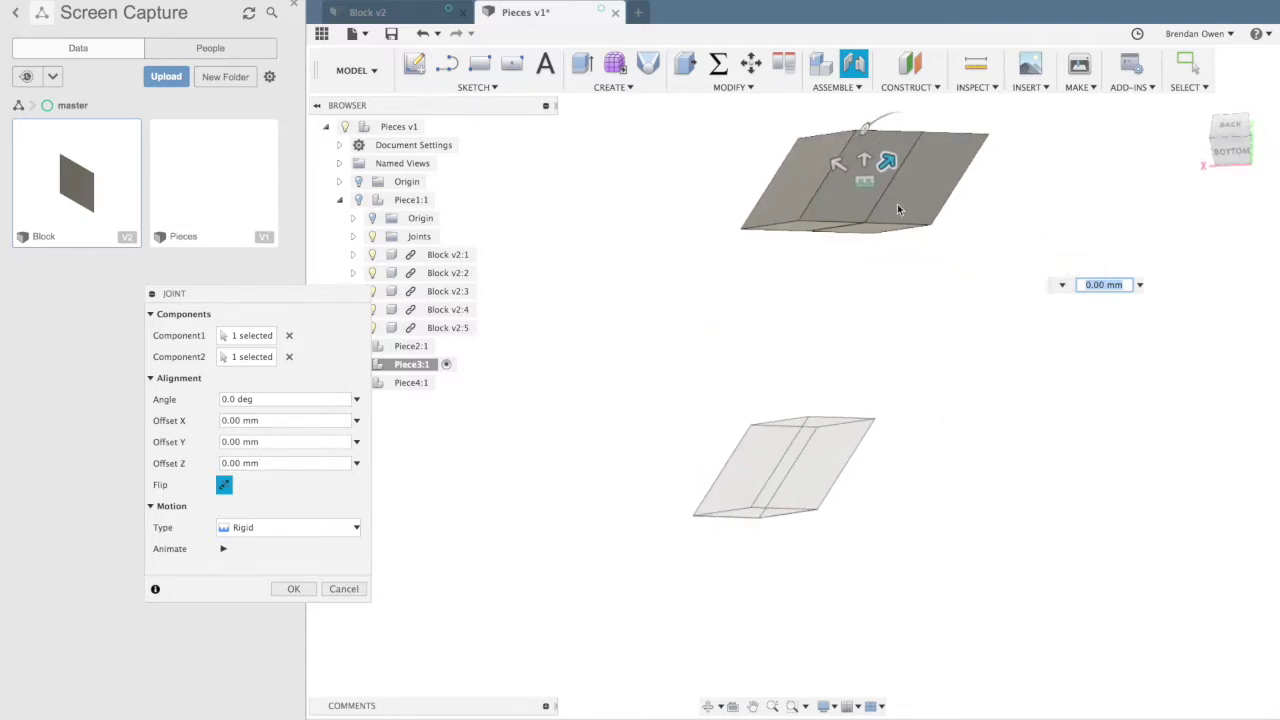
pyautogui.click(293, 589)
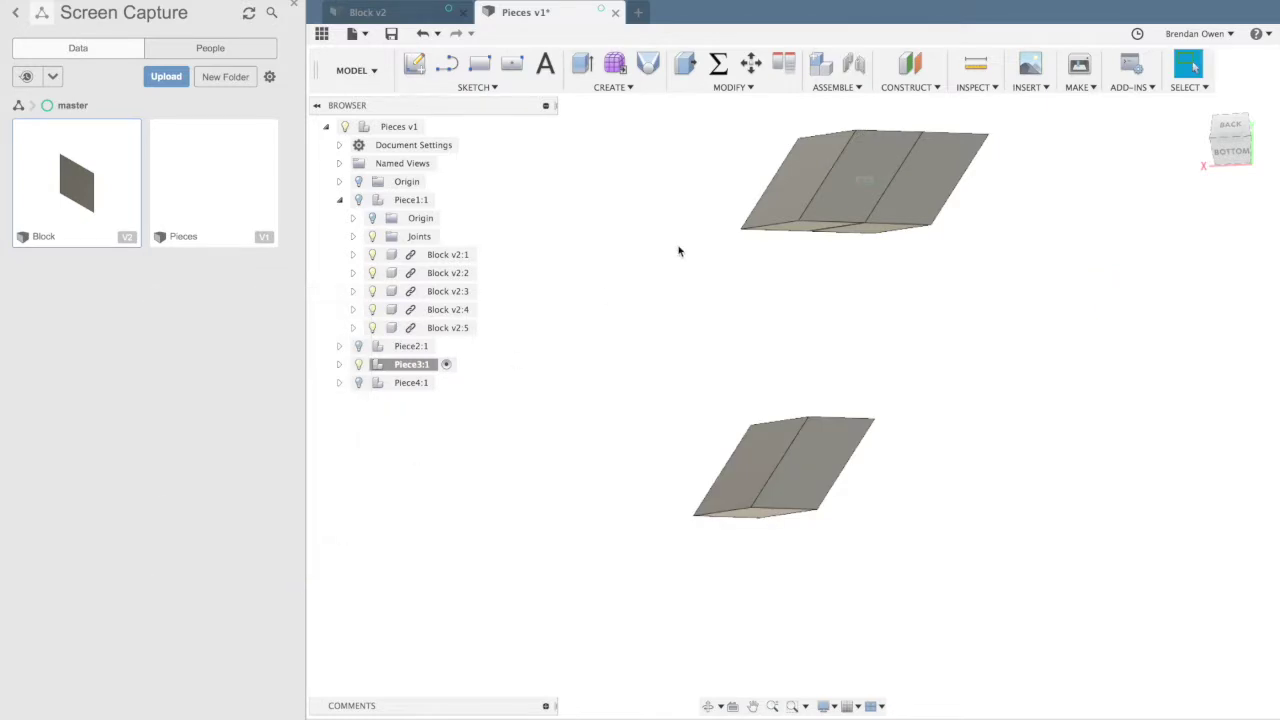
# - Rigidly join another of Piece3's stacked blocks to a free side face of the joined pair at an angle of 180 degrees
pyautogui.click(851, 68)
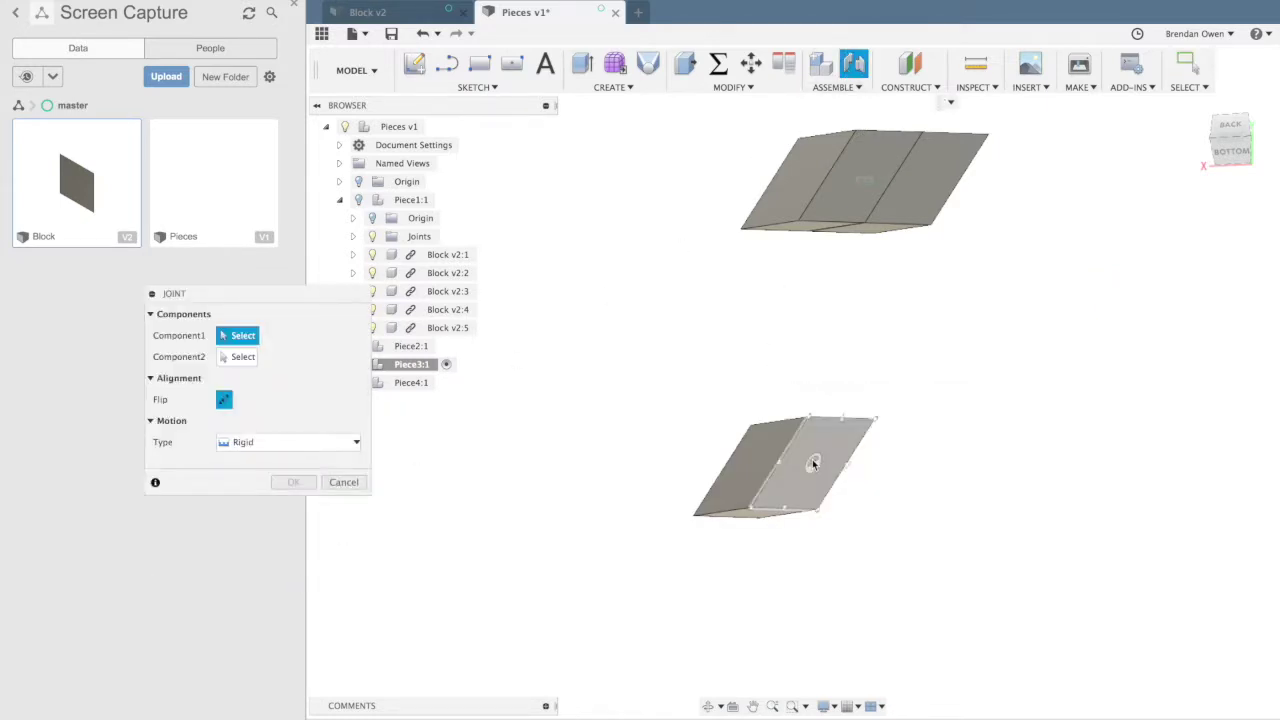
pyautogui.click(812, 468)
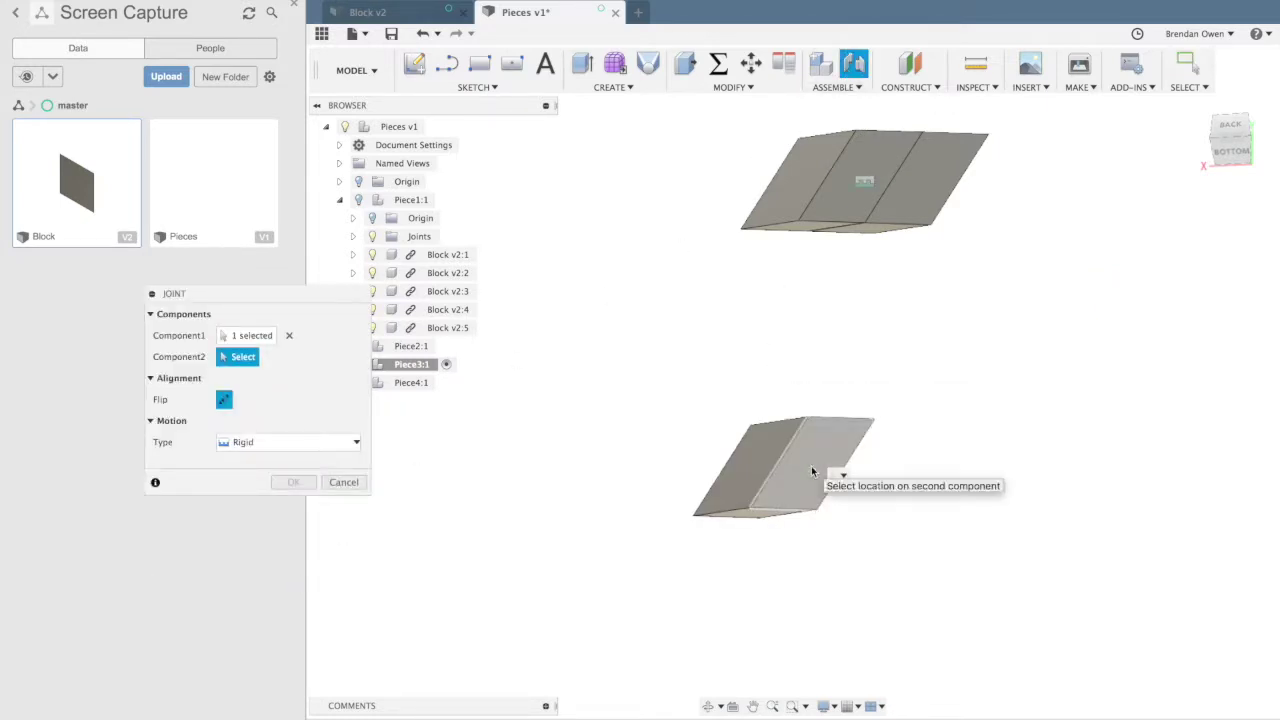
pyautogui.click(932, 180)
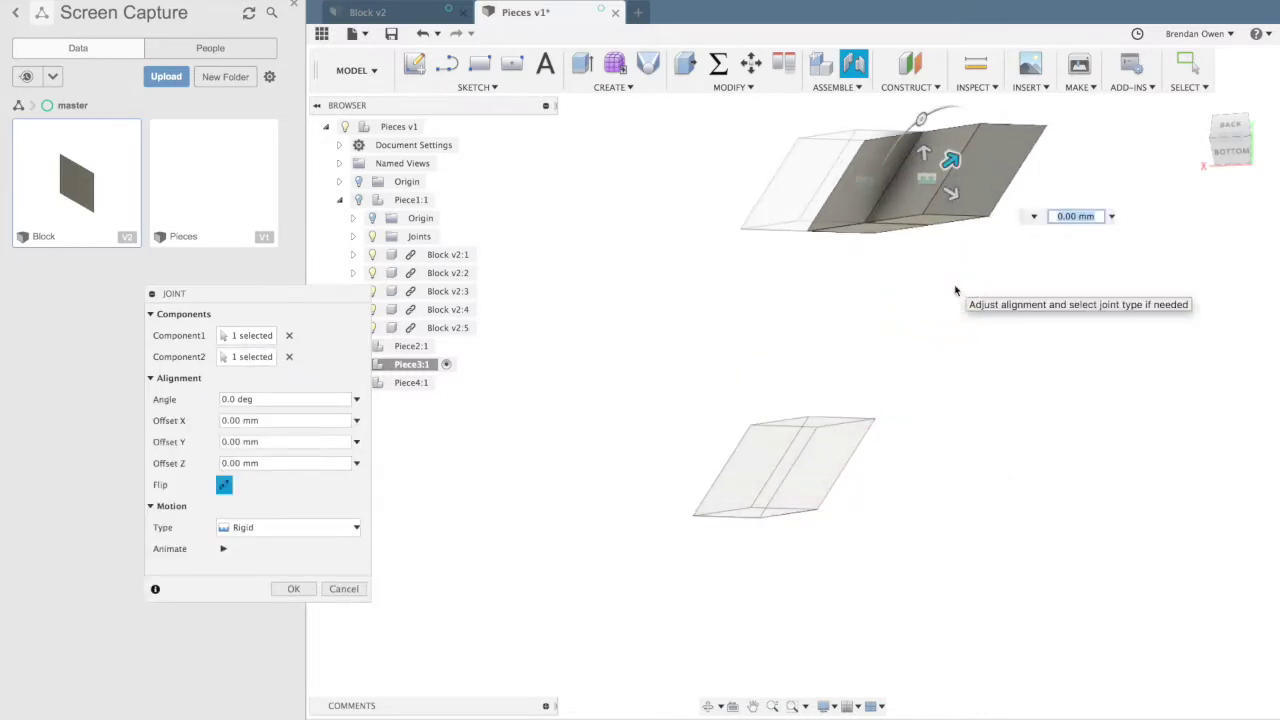
pyautogui.click(289, 399)
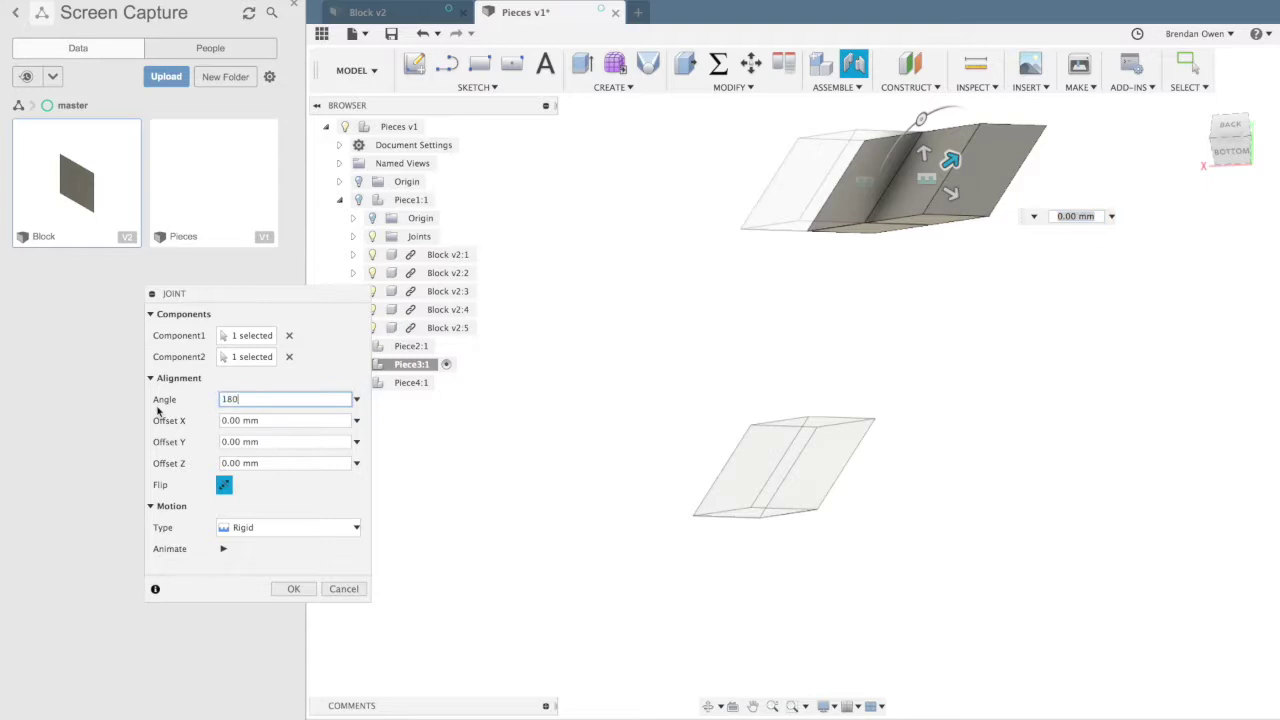
pyautogui.write('180')
pyautogui.click(290, 590)
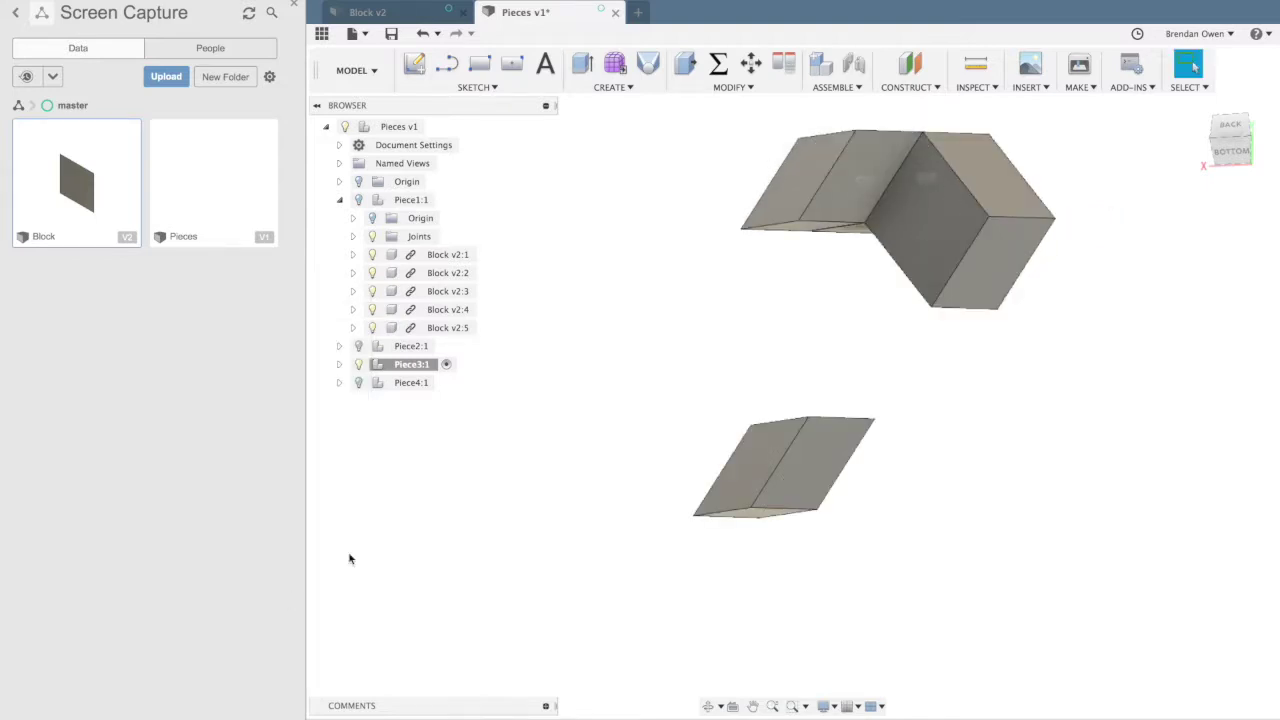
# - Rigidly join the face center of another stacked Piece3 block to a free face of the three-block assembly at an angle of 180 degrees
pyautogui.keyDown('shift'); pyautogui.moveTo(863, 466); pyautogui.dragTo(969, 516, button='middle'); pyautogui.keyUp('shift')
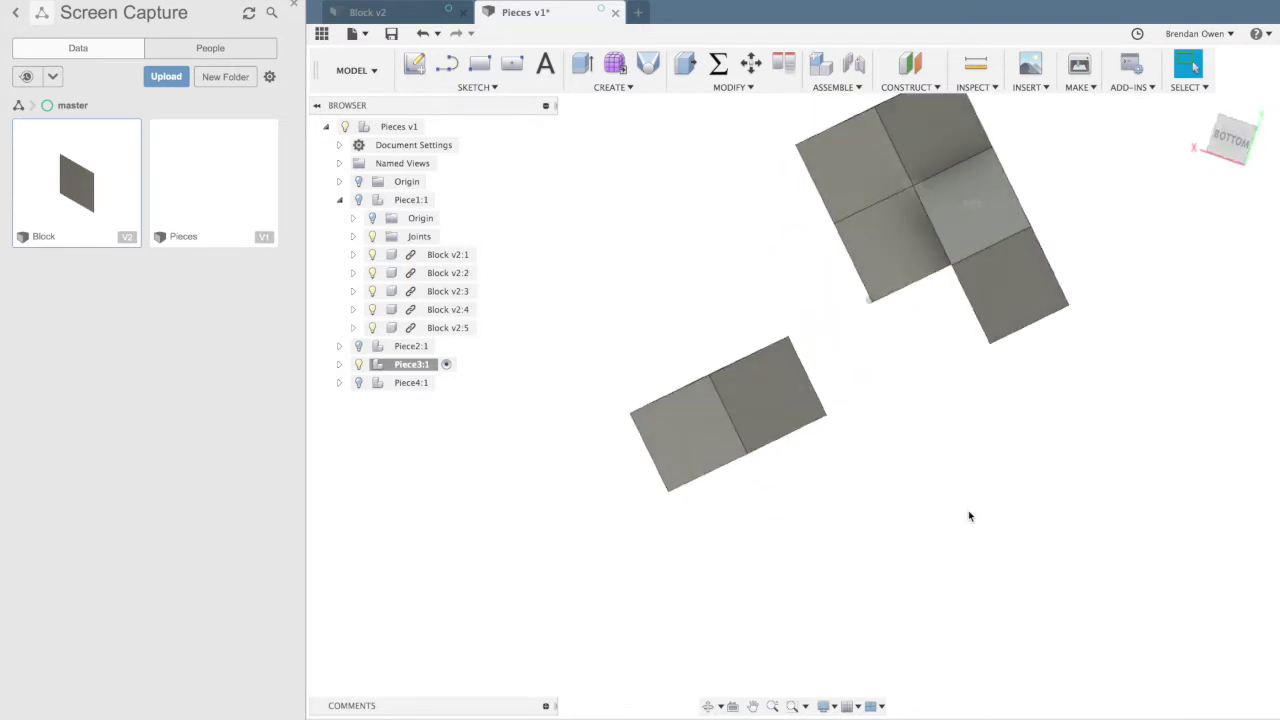
pyautogui.keyDown('shift'); pyautogui.scroll(10, 968, 511); pyautogui.keyUp('shift')
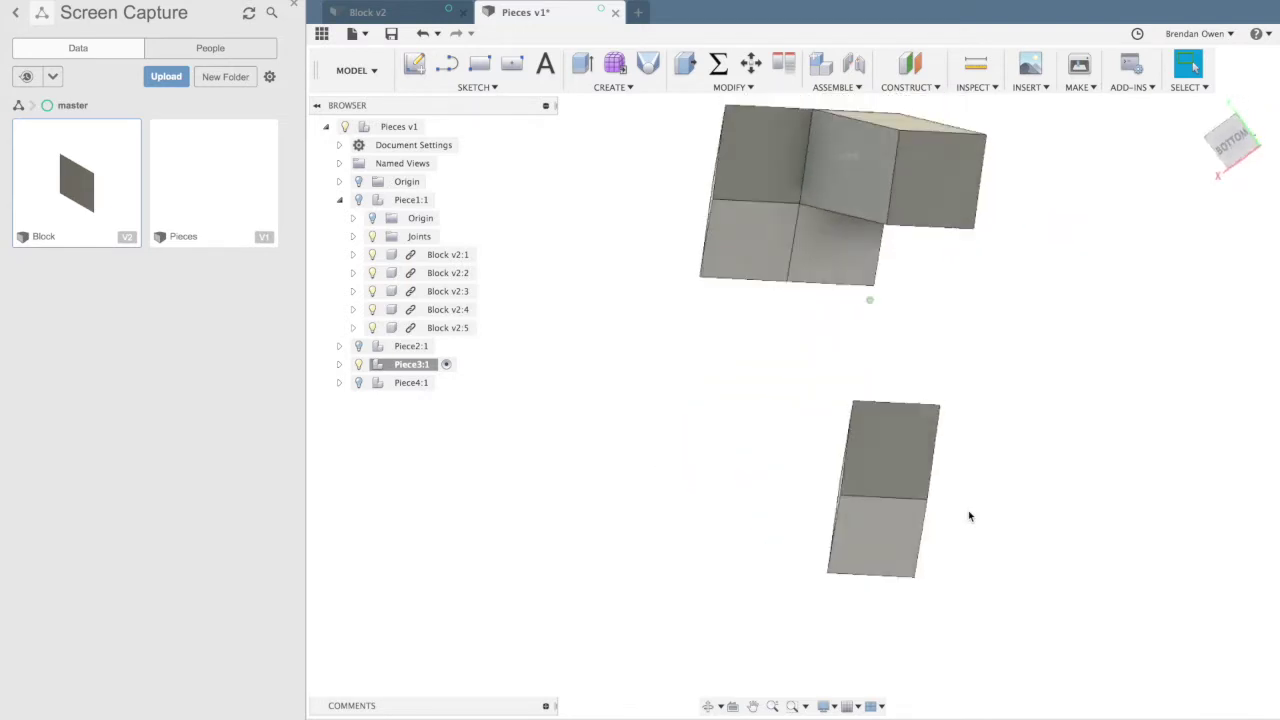
pyautogui.keyDown('shift'); pyautogui.hscroll(2, 968, 516); pyautogui.keyUp('shift')
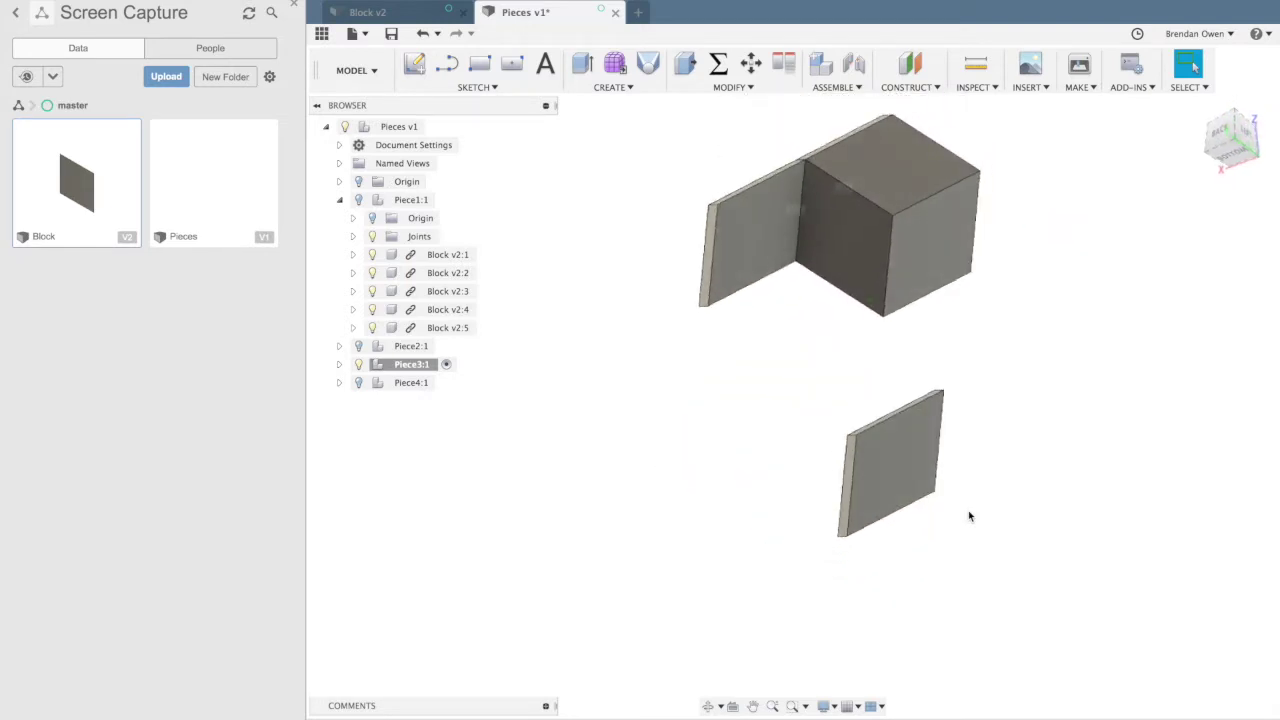
pyautogui.click(848, 72)
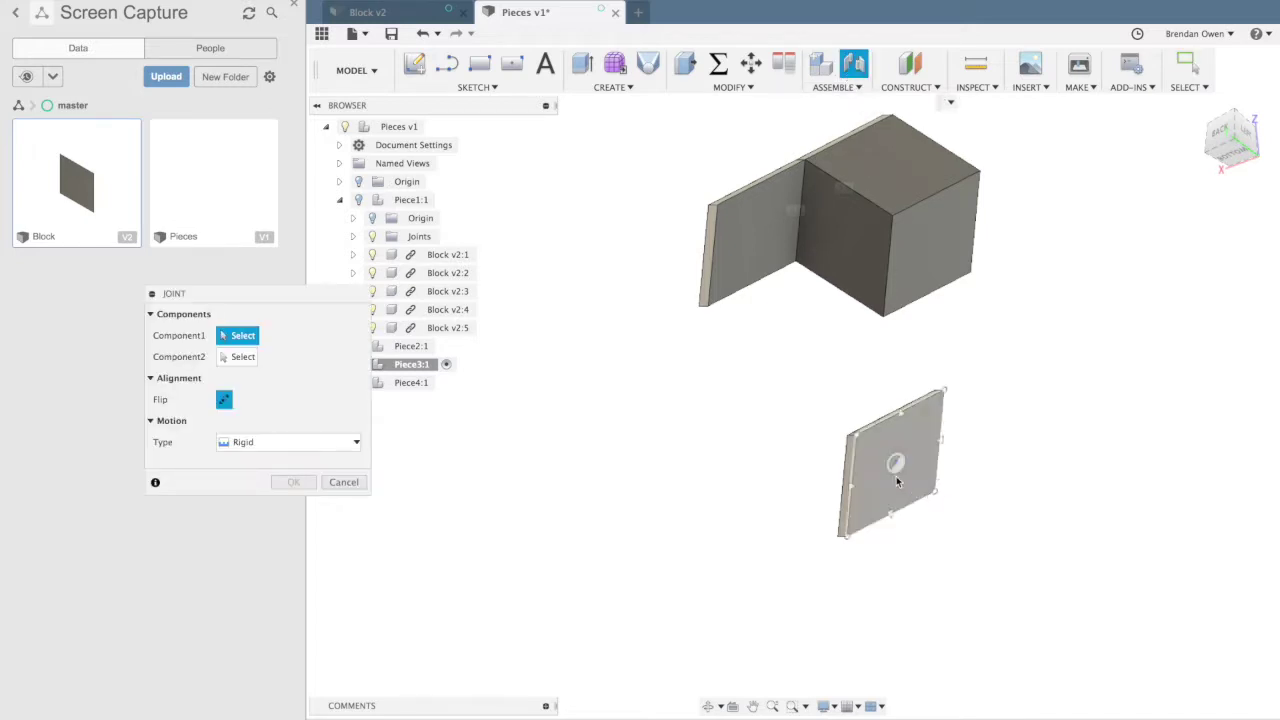
pyautogui.click(891, 469)
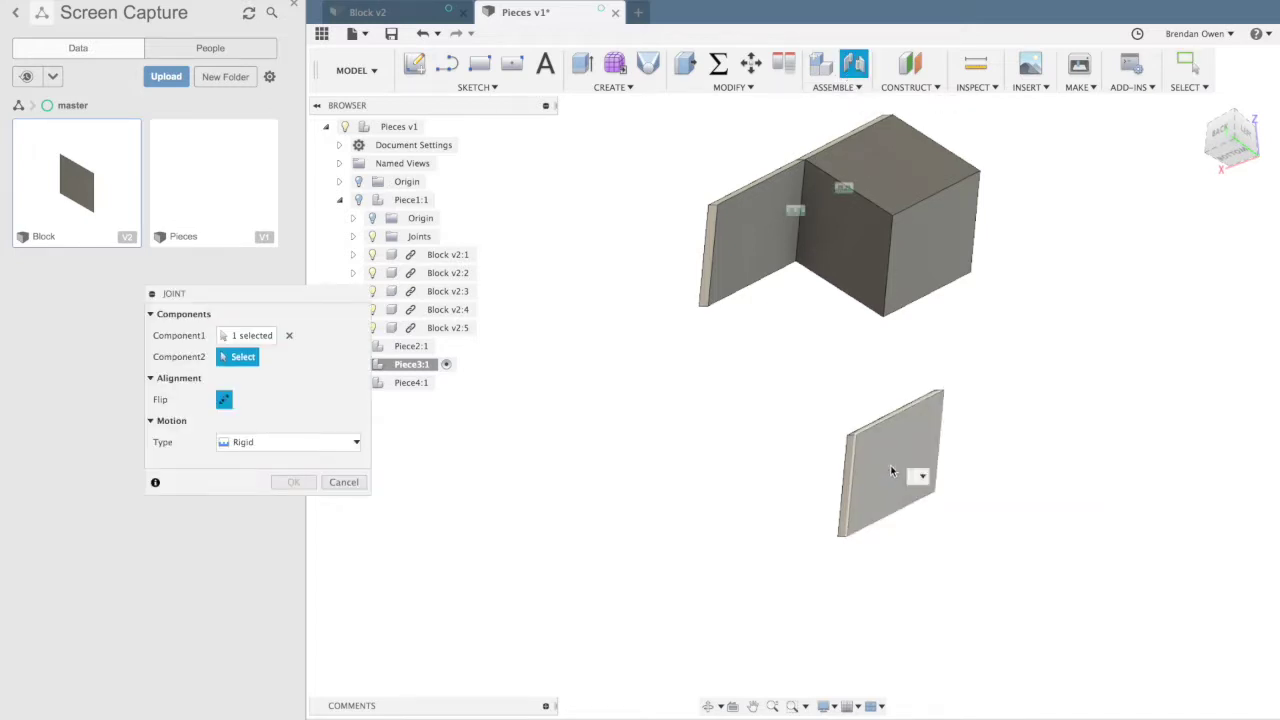
pyautogui.click(931, 242)
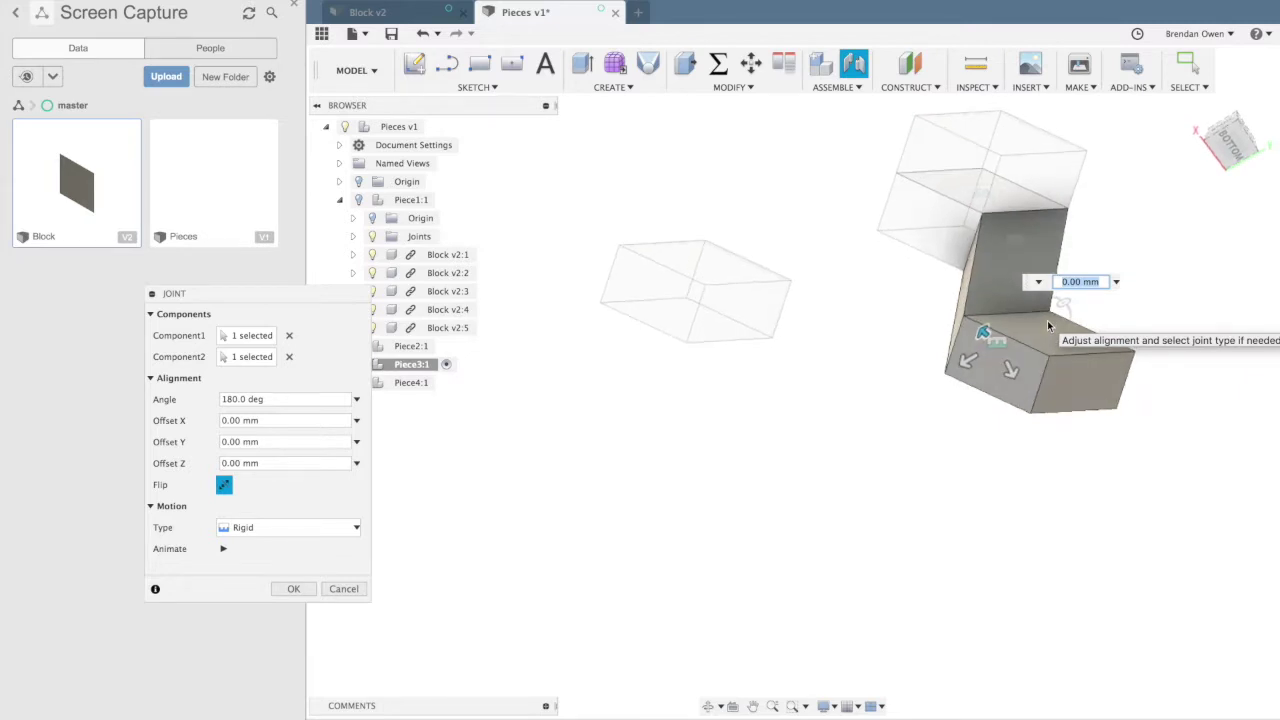
pyautogui.click(300, 590)
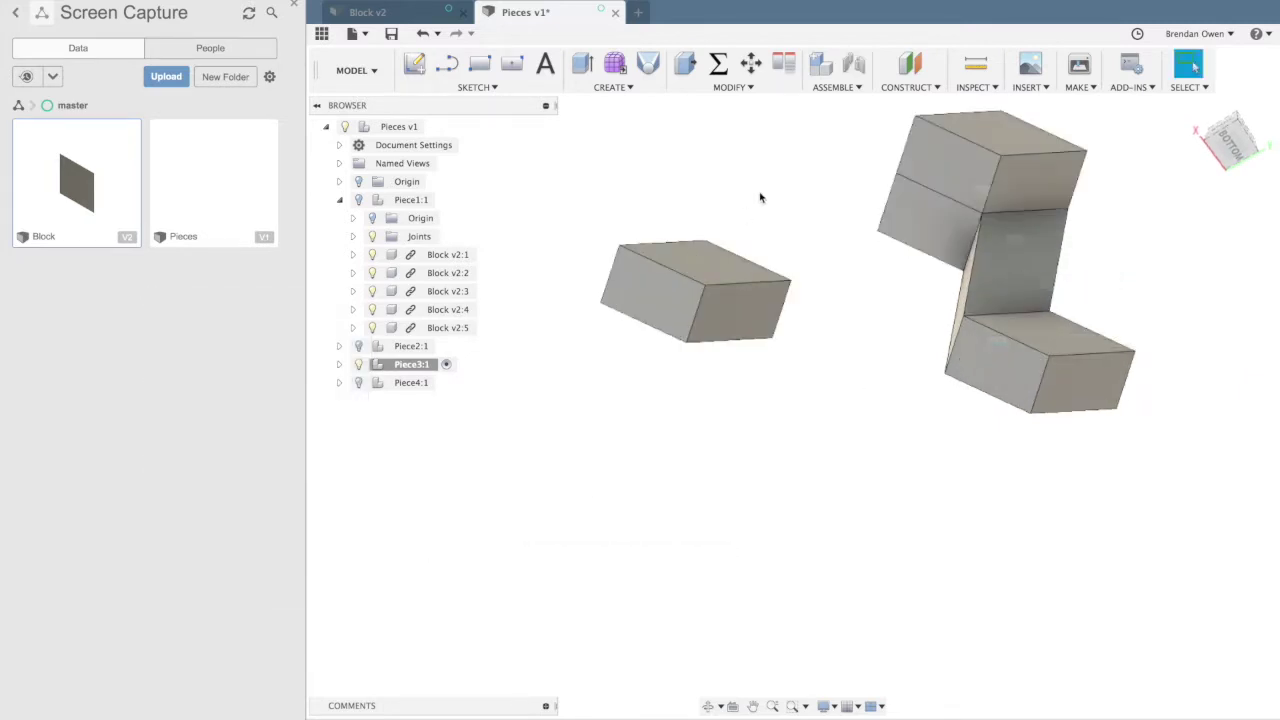
# - Rigidly join Piece3's last loose block to a free side face of the end block, setting the angle to 90 degrees
pyautogui.click(854, 64)
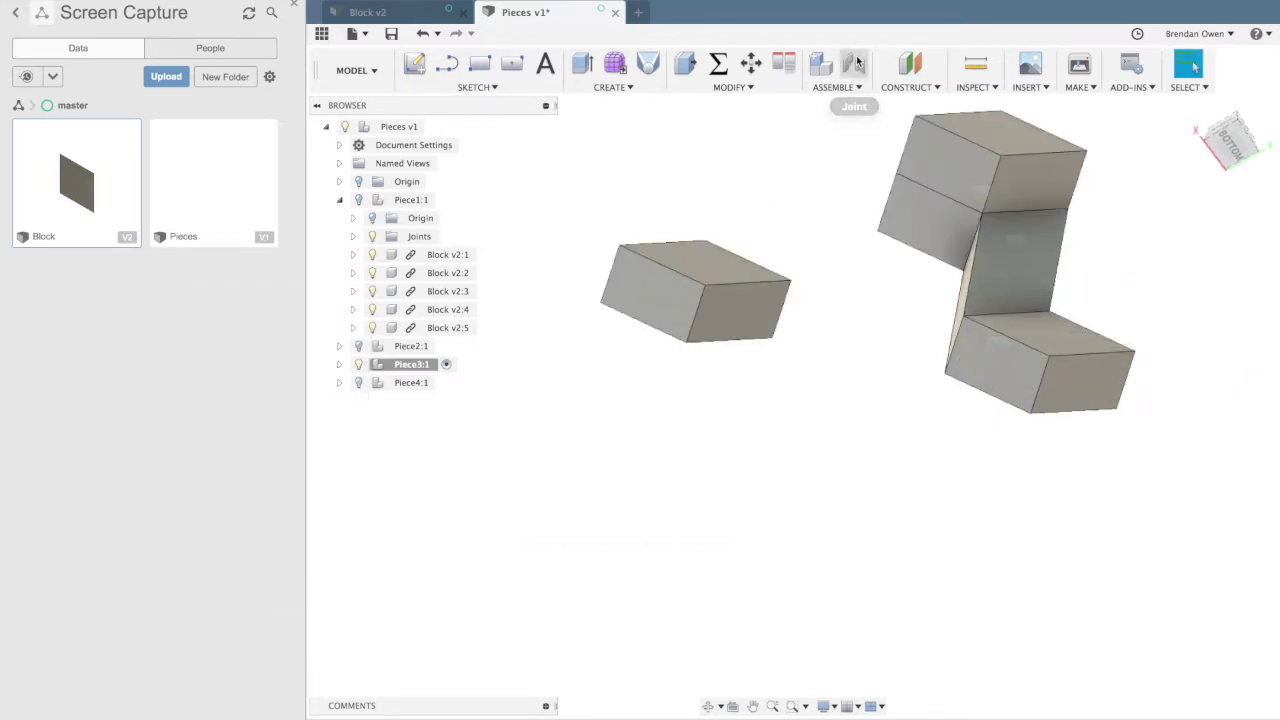
pyautogui.click(655, 293)
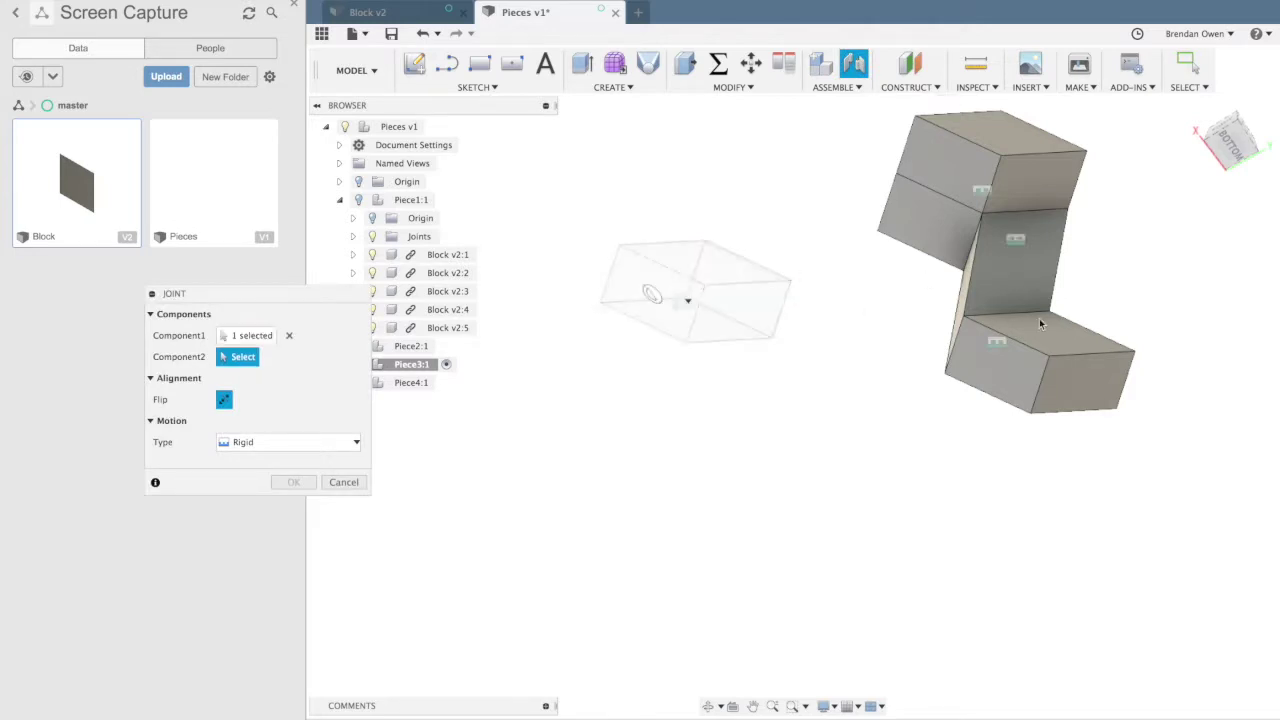
pyautogui.click(998, 366)
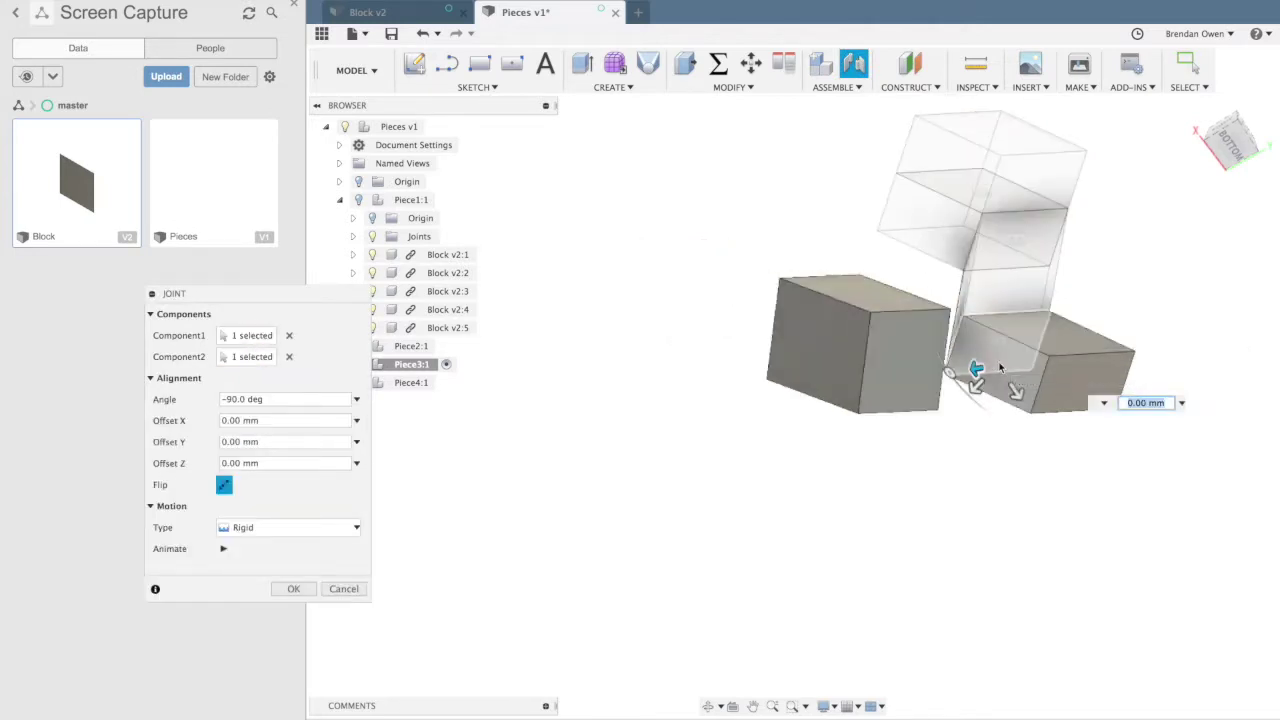
pyautogui.moveTo(286, 399); pyautogui.dragTo(165, 392)
pyautogui.write('90')
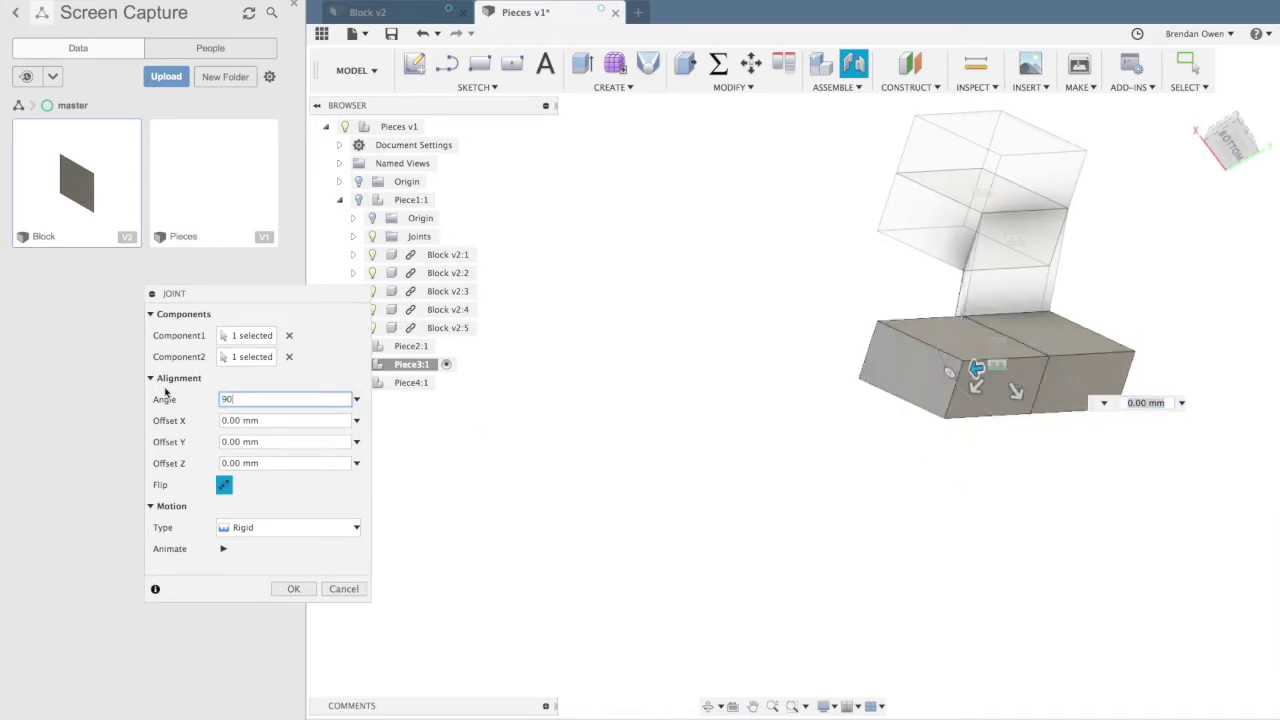
pyautogui.click(293, 588)
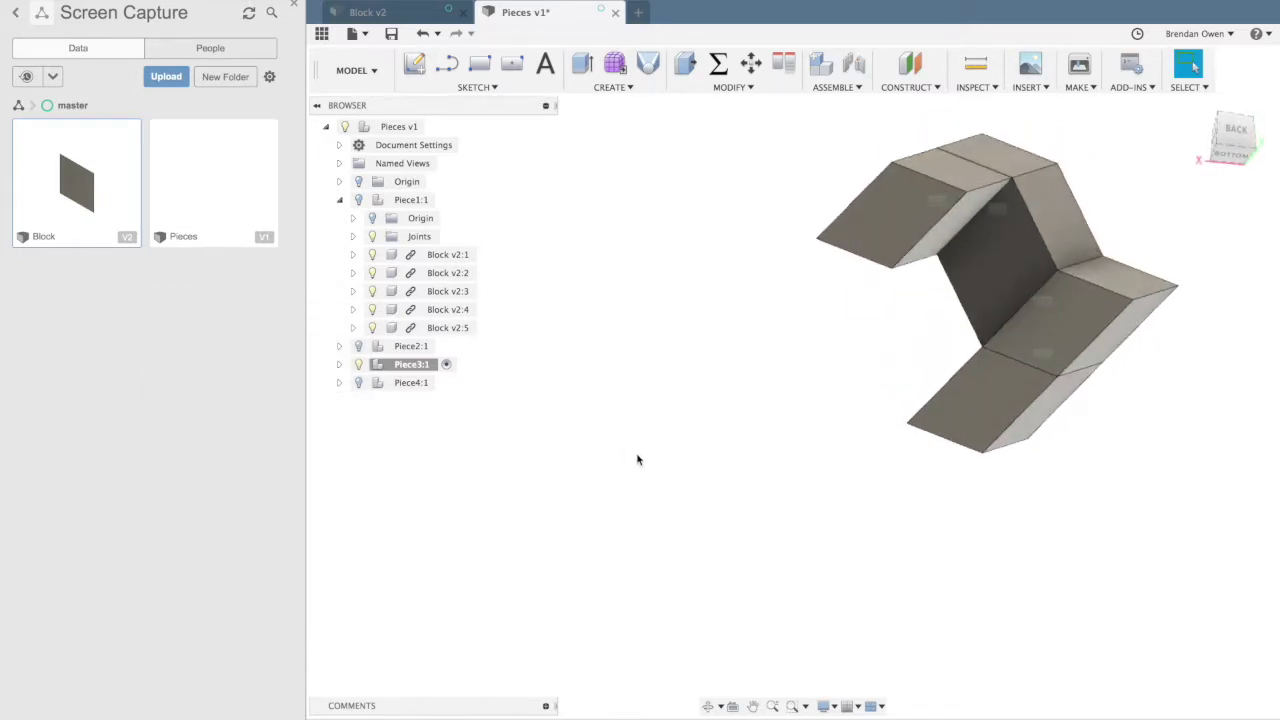
# - Hide Piece3, show Piece4 and make Piece4 the active component
pyautogui.click(358, 364)
pyautogui.click(359, 383)
pyautogui.click(446, 383)
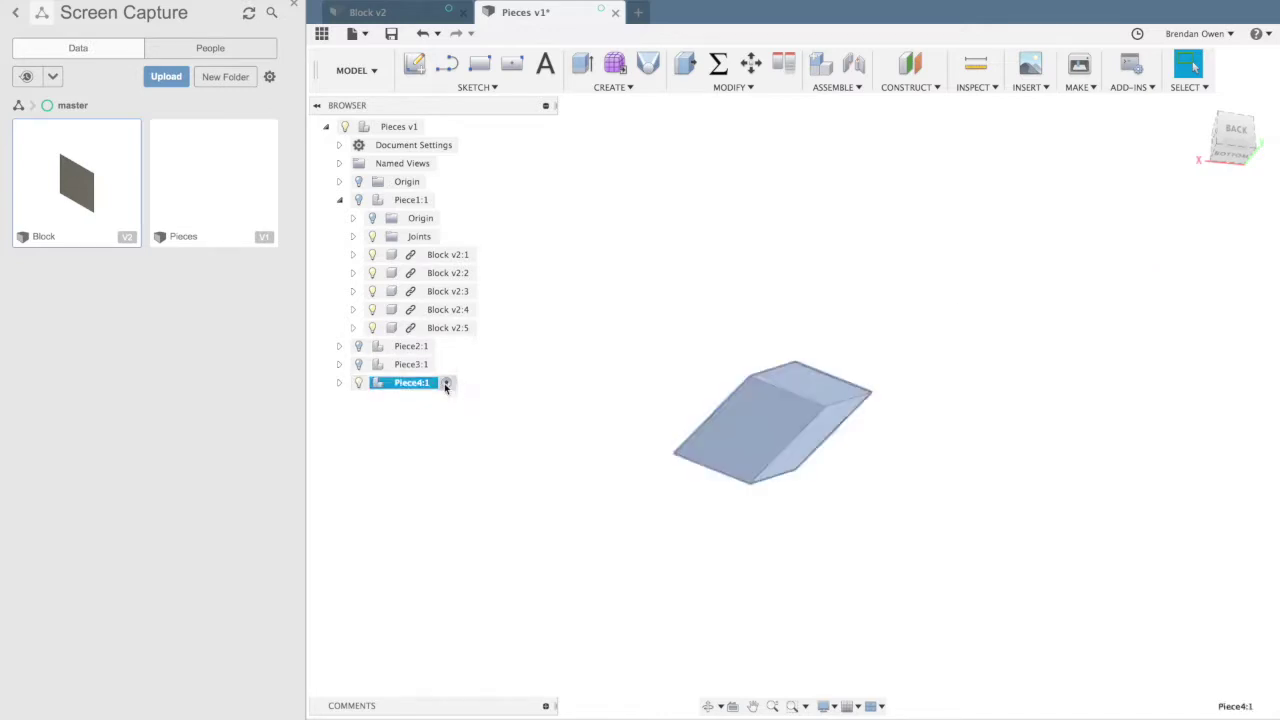
pyautogui.click(530, 515)
# - Move one of Piece4's overlapping blocks away from the stack and capture its position while starting a joint
pyautogui.moveTo(784, 425); pyautogui.dragTo(1025, 245)
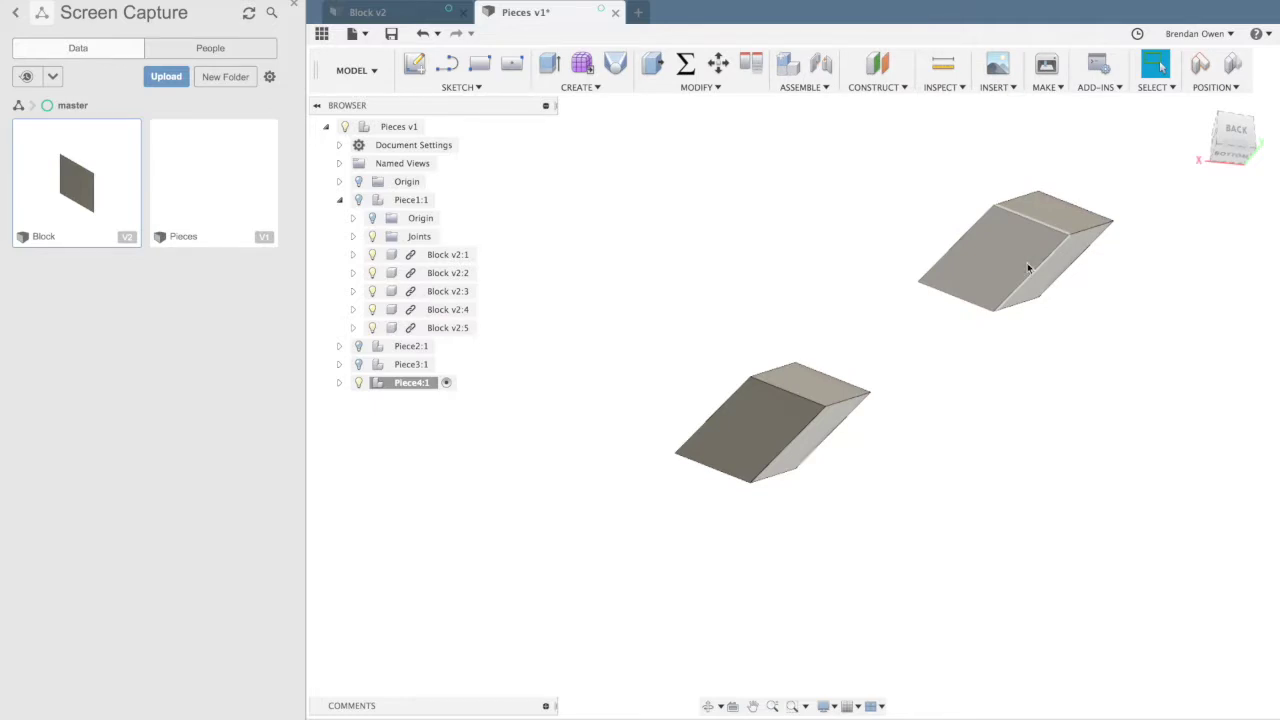
pyautogui.keyDown('shift'); pyautogui.scroll(5, 995, 393); pyautogui.keyUp('shift')
pyautogui.keyDown('shift'); pyautogui.hscroll(-1, 995, 393); pyautogui.keyUp('shift')
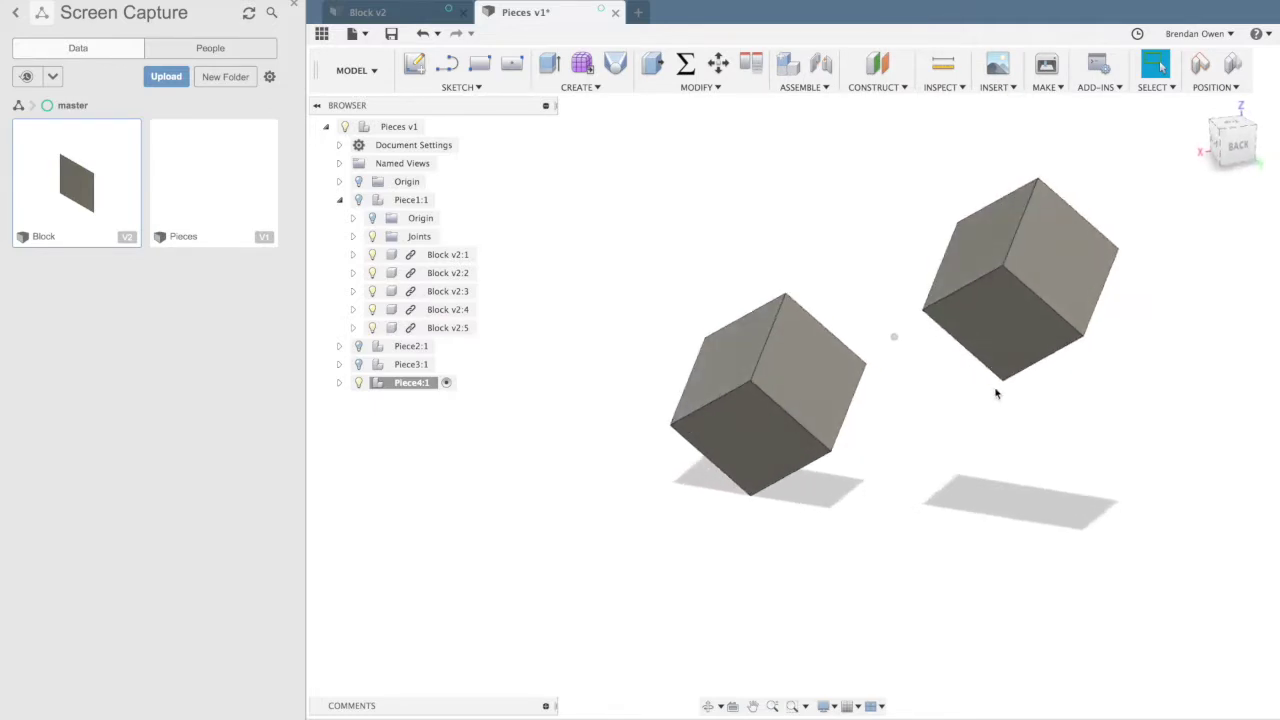
pyautogui.keyDown('shift'); pyautogui.scroll(4, 995, 393); pyautogui.keyUp('shift')
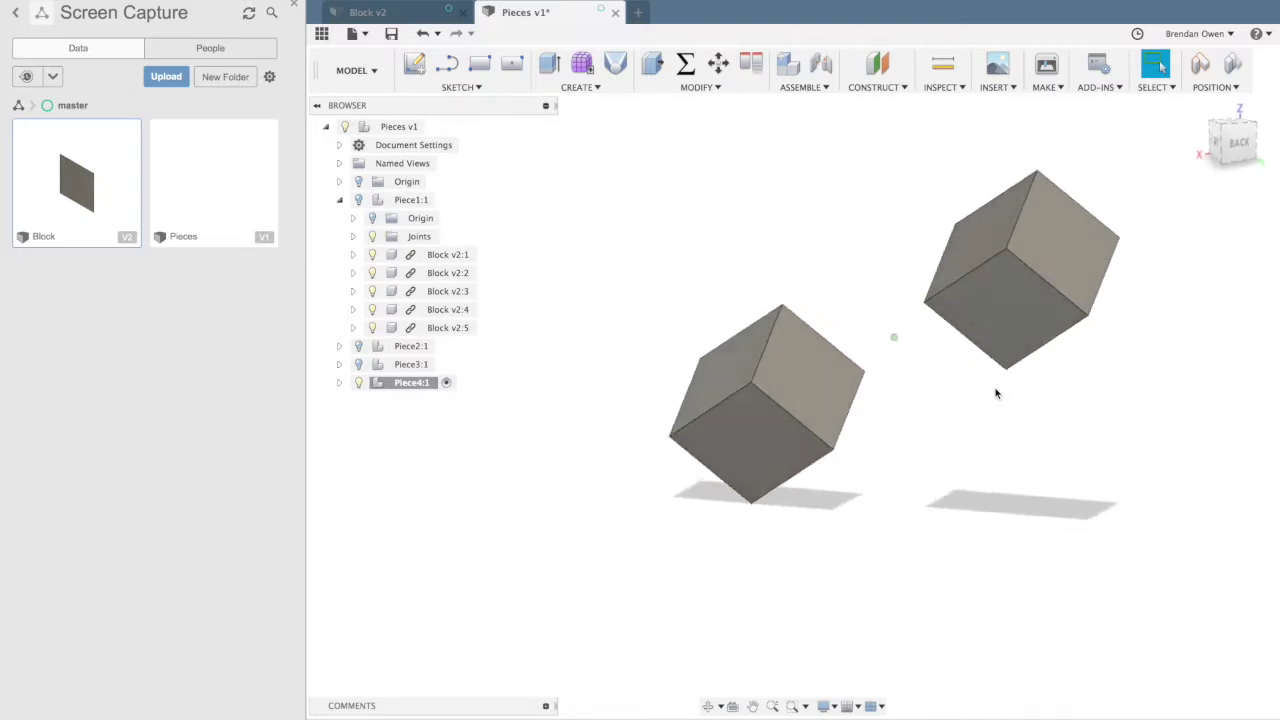
pyautogui.keyDown('shift'); pyautogui.scroll(2, 995, 393); pyautogui.keyUp('shift')
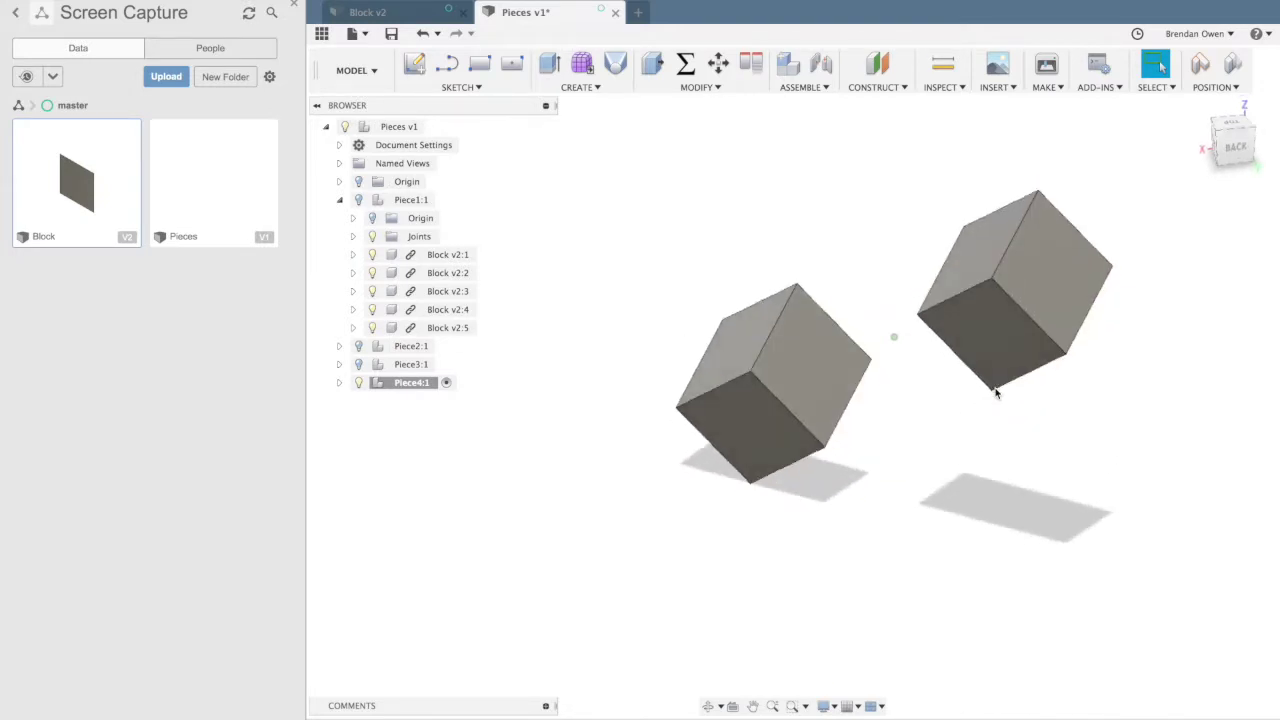
pyautogui.keyDown('shift'); pyautogui.scroll(2, 995, 393); pyautogui.keyUp('shift')
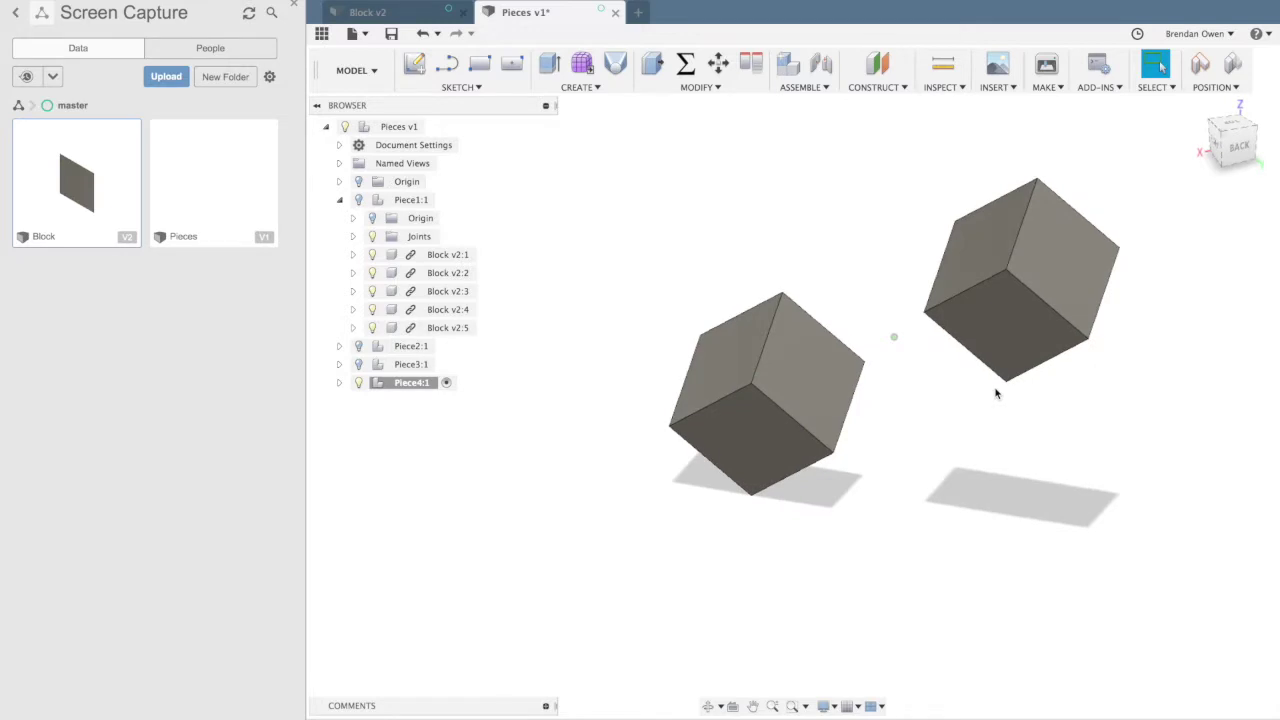
pyautogui.click(821, 66)
pyautogui.click(650, 376)
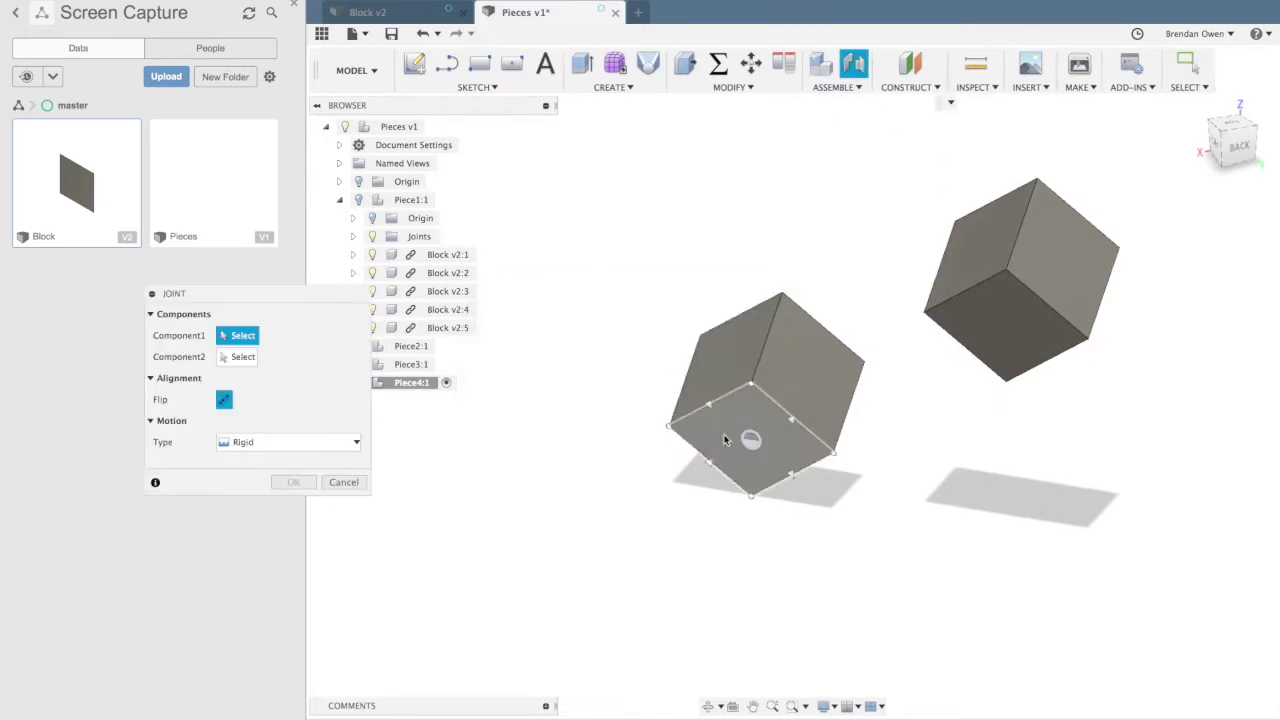
# - Rigidly join the face center of a stacked Piece4 block to the matching face of the moved block at an angle of 180 degrees
pyautogui.click(742, 438)
pyautogui.click(1004, 332)
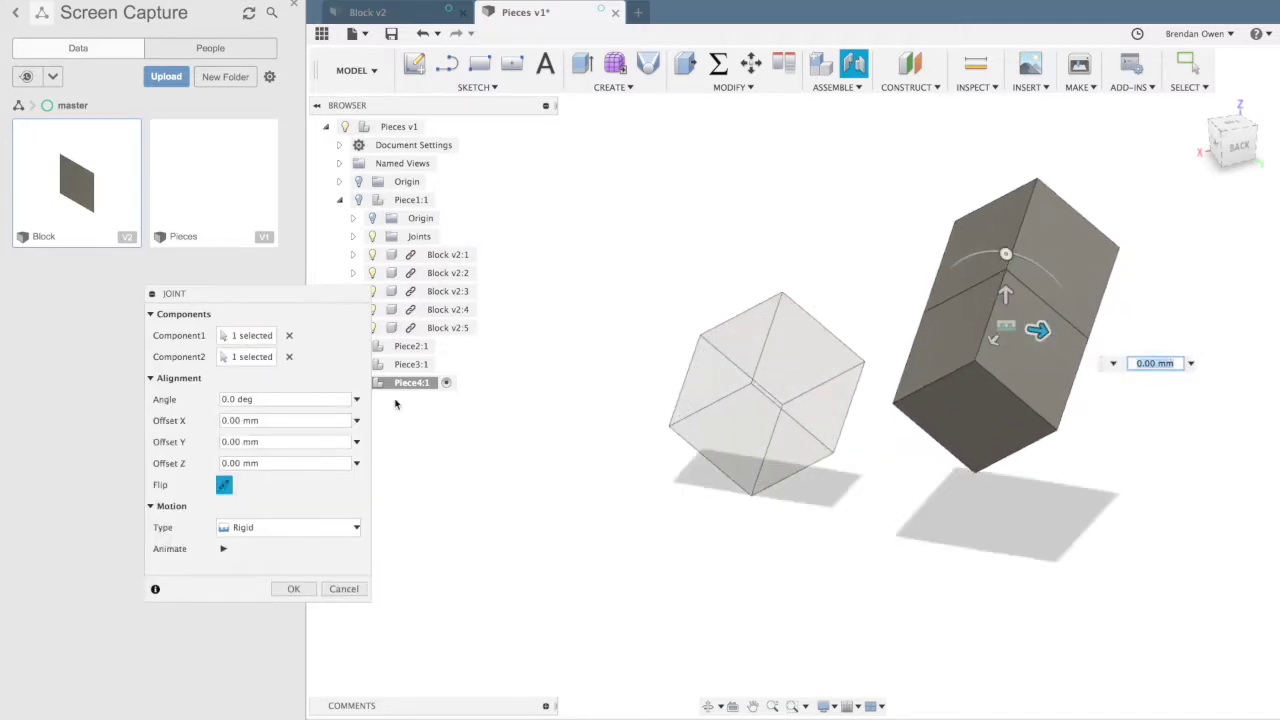
pyautogui.click(278, 399)
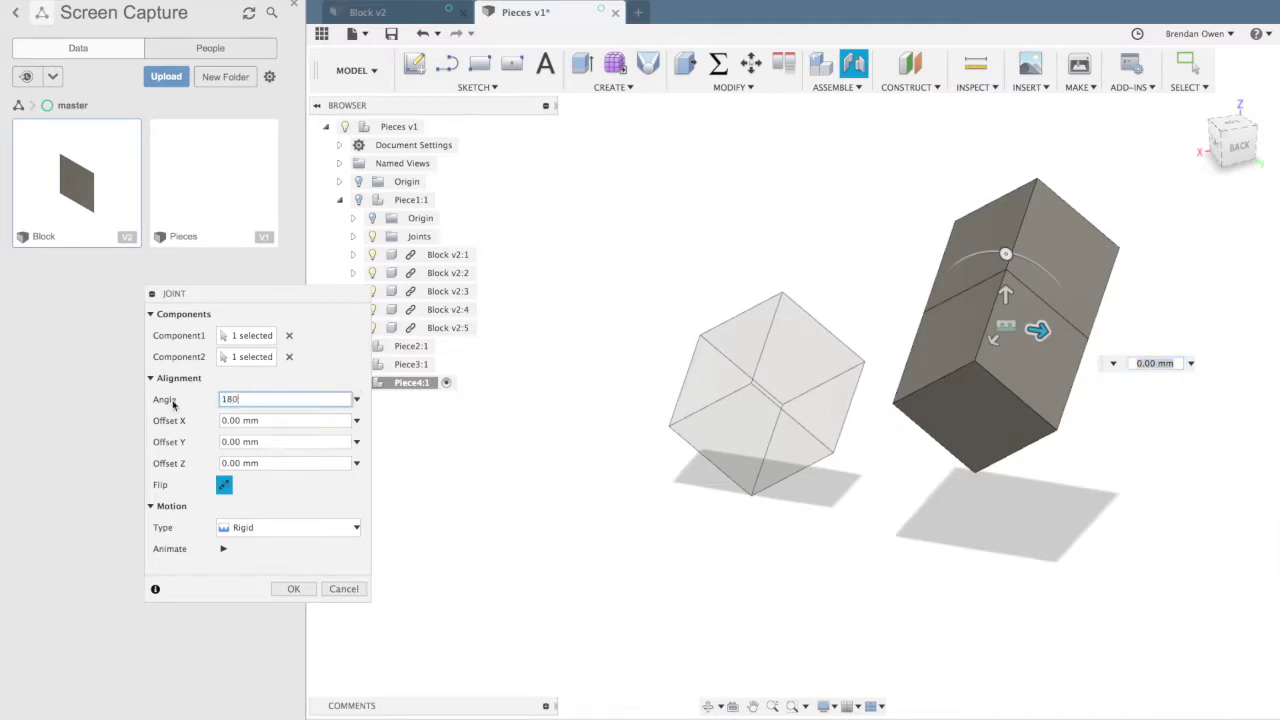
pyautogui.click(288, 592)
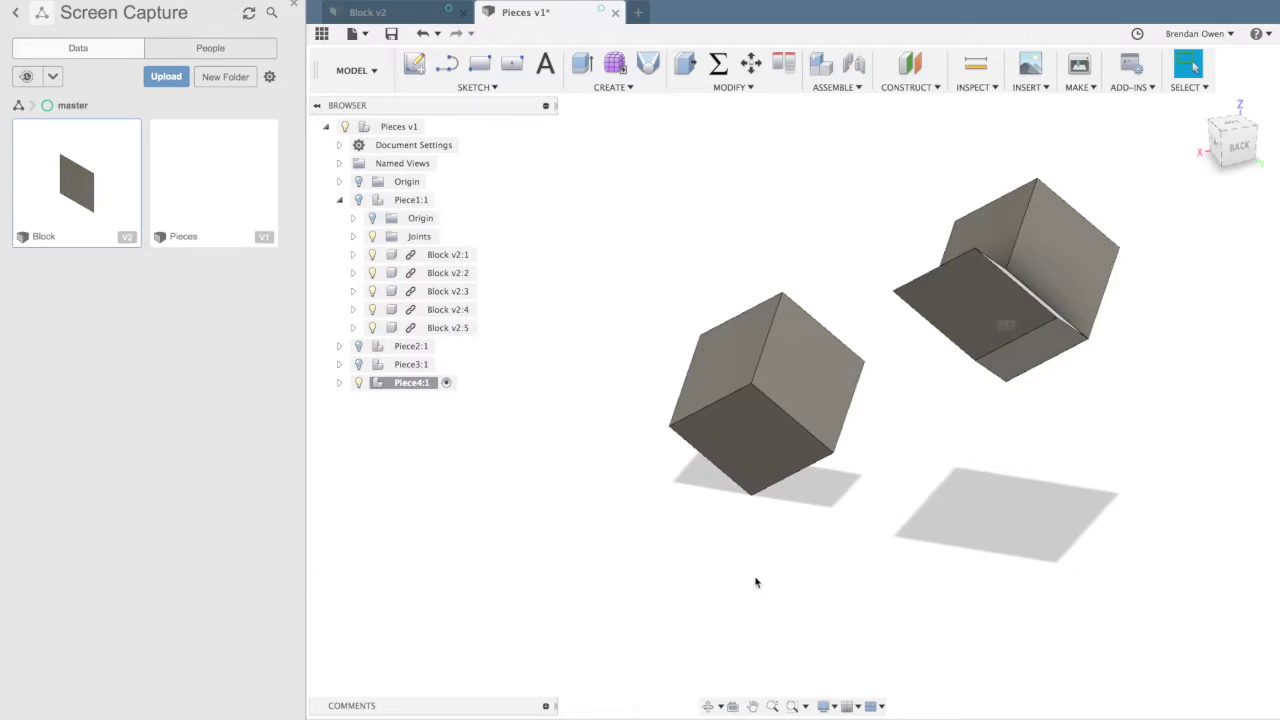
# - Try to rigidly join another stacked Piece4 block to a free side face of the moved block at an angle of 180 degrees
pyautogui.keyDown('shift'); pyautogui.scroll(-5, 757, 582); pyautogui.keyUp('shift')
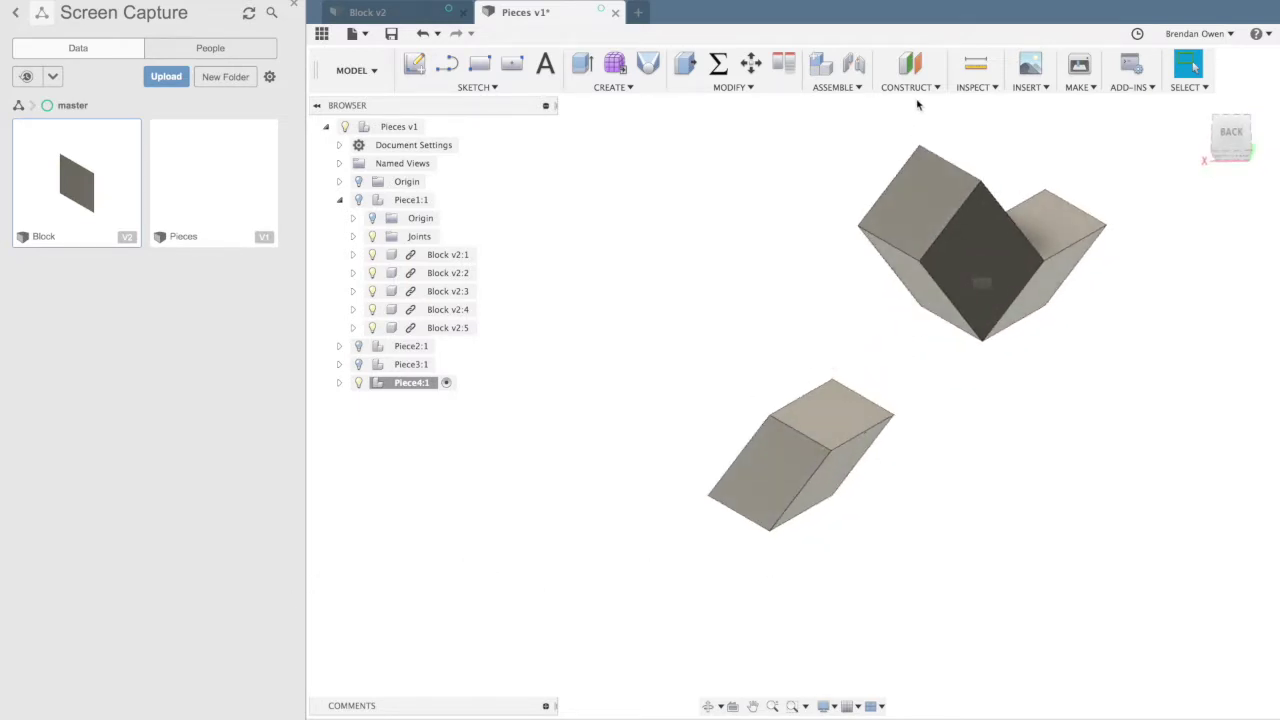
pyautogui.click(853, 63)
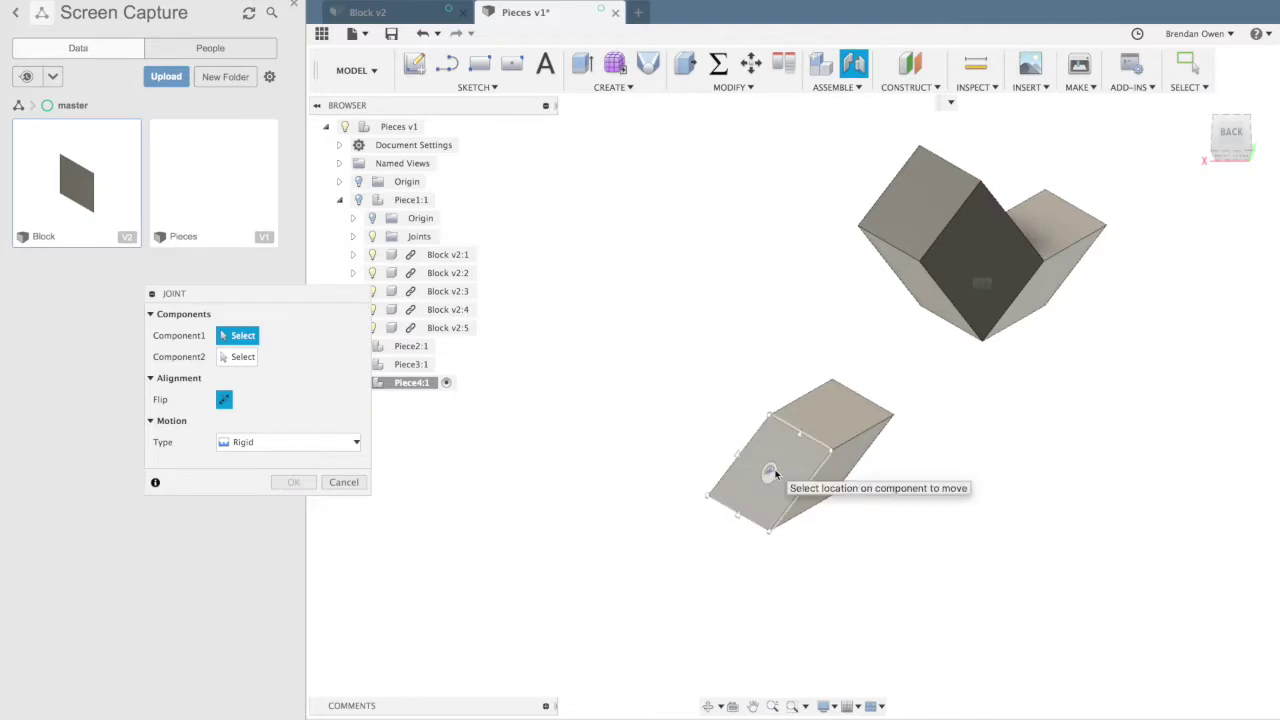
pyautogui.click(769, 473)
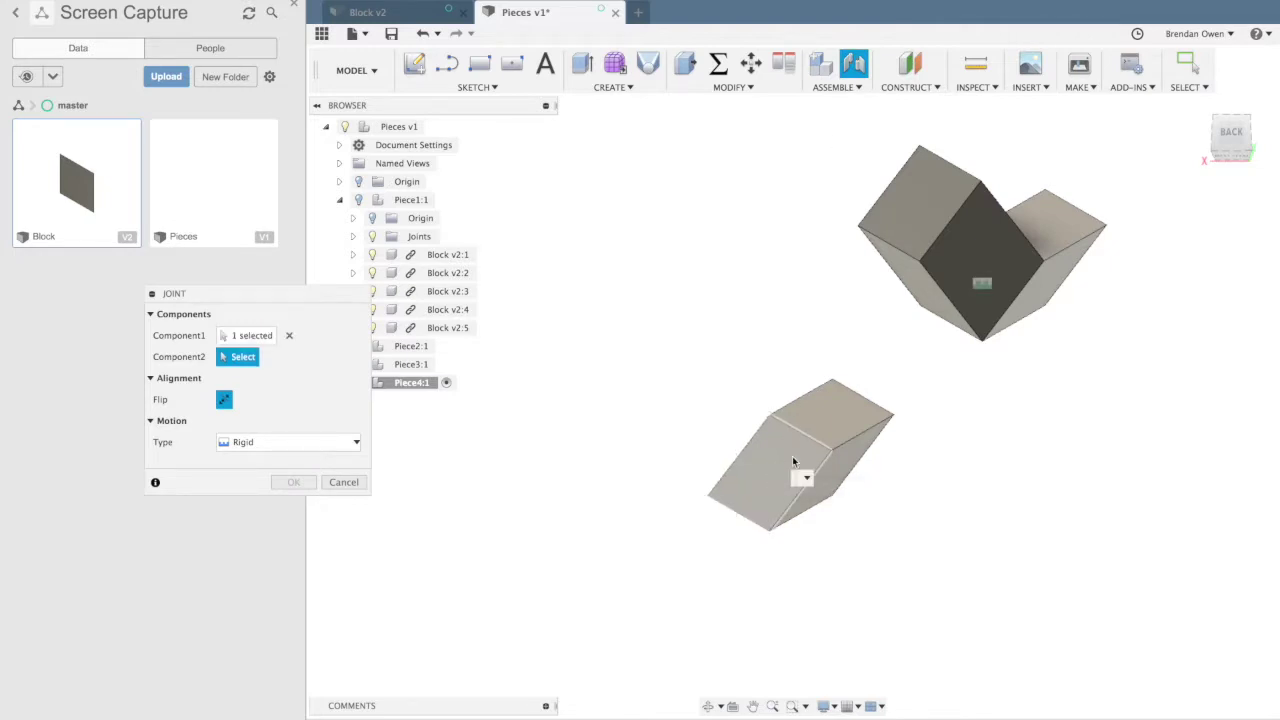
pyautogui.click(1044, 291)
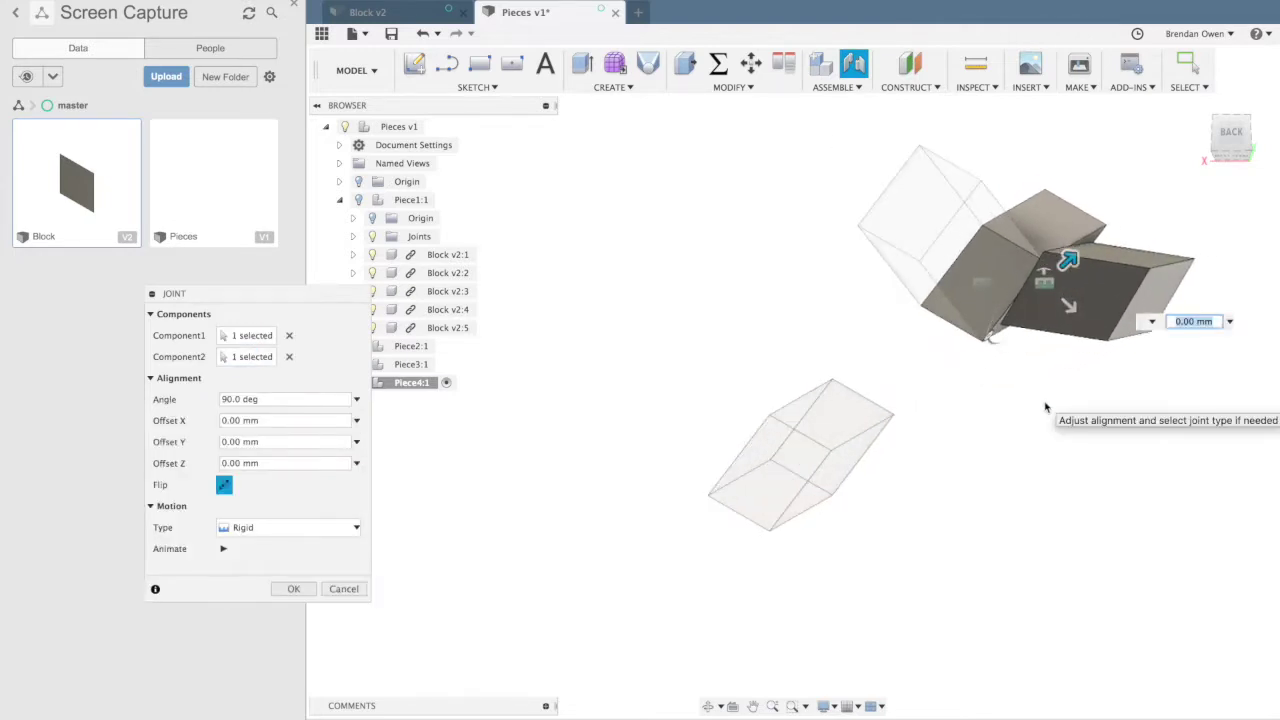
pyautogui.moveTo(280, 398); pyautogui.dragTo(167, 399)
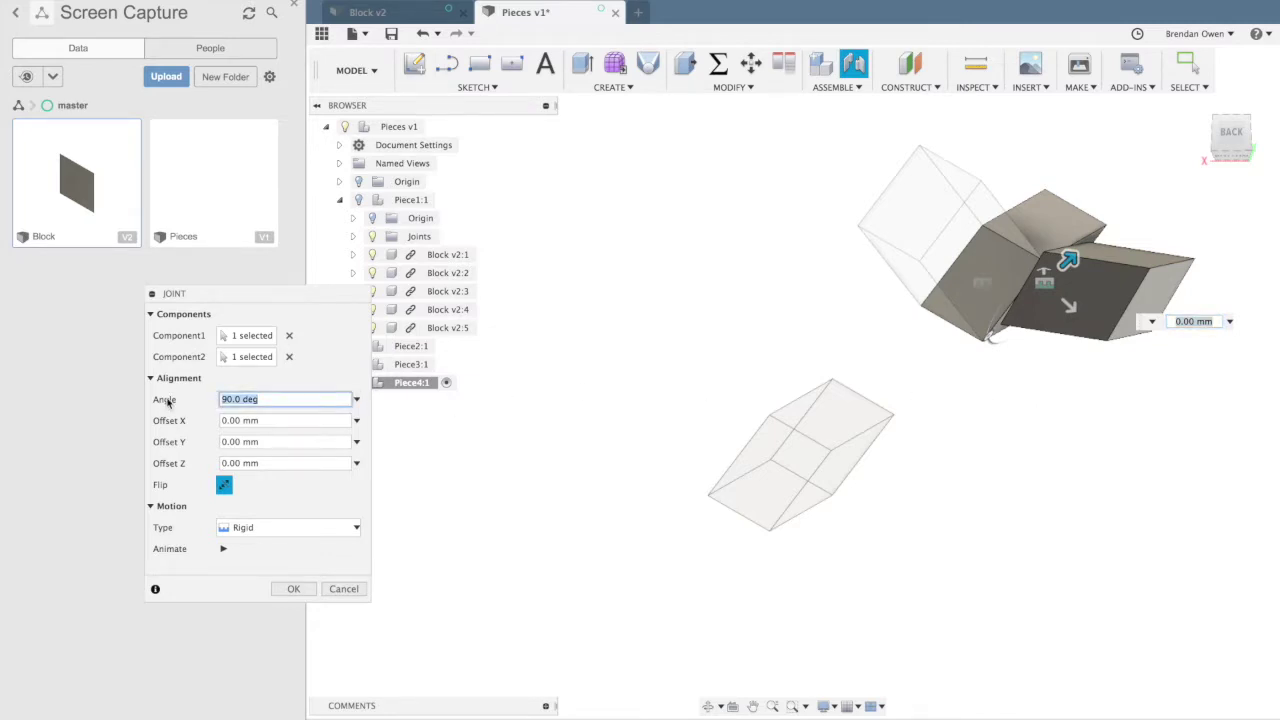
pyautogui.write('-90')
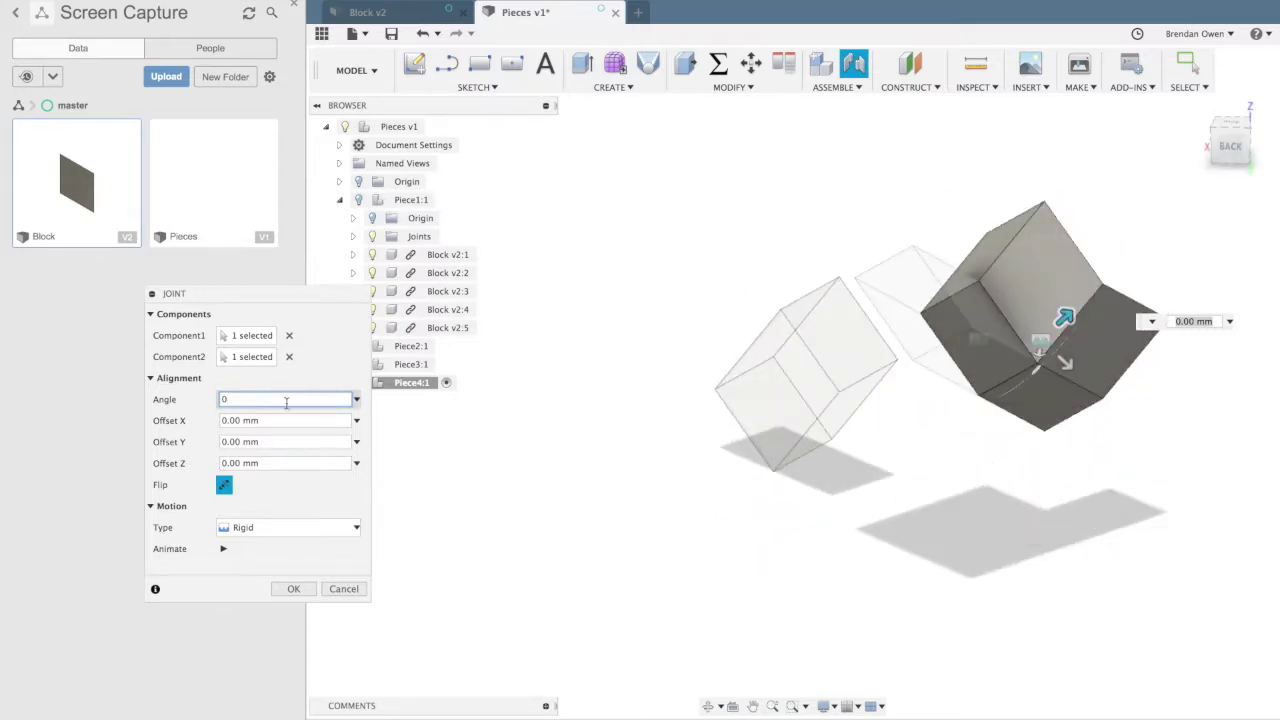
pyautogui.write('80')
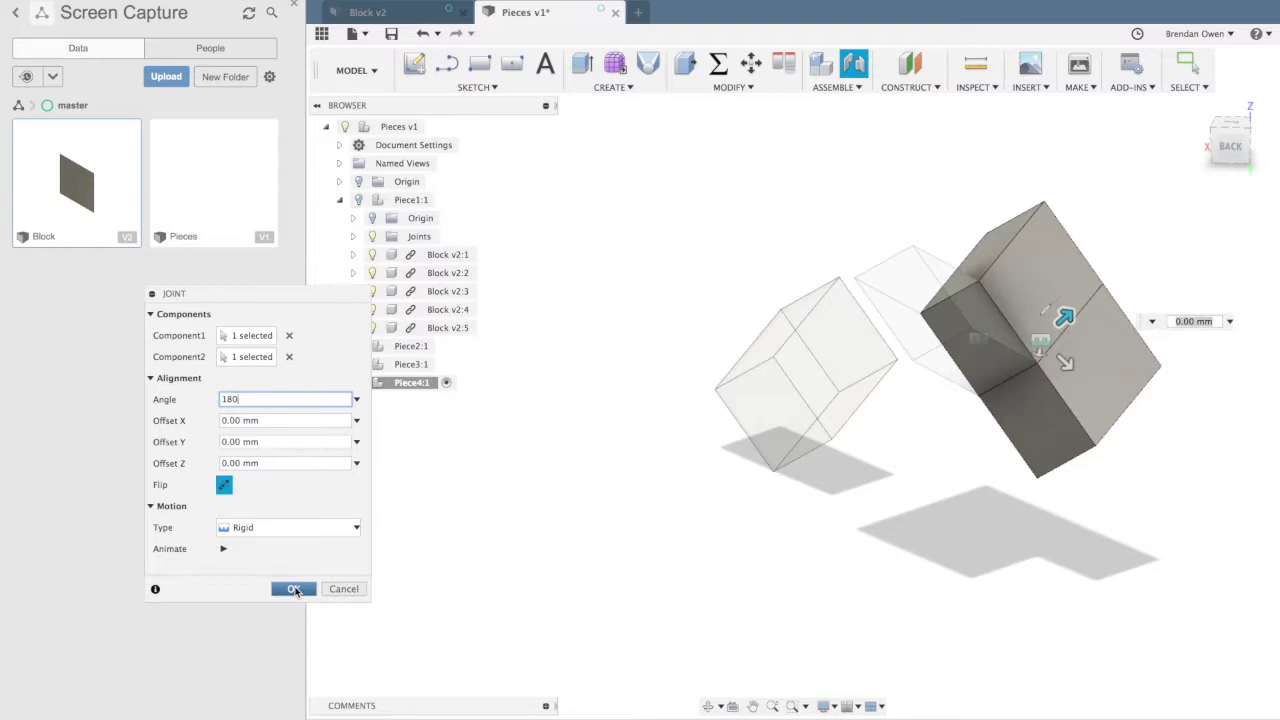
pyautogui.click(293, 589)
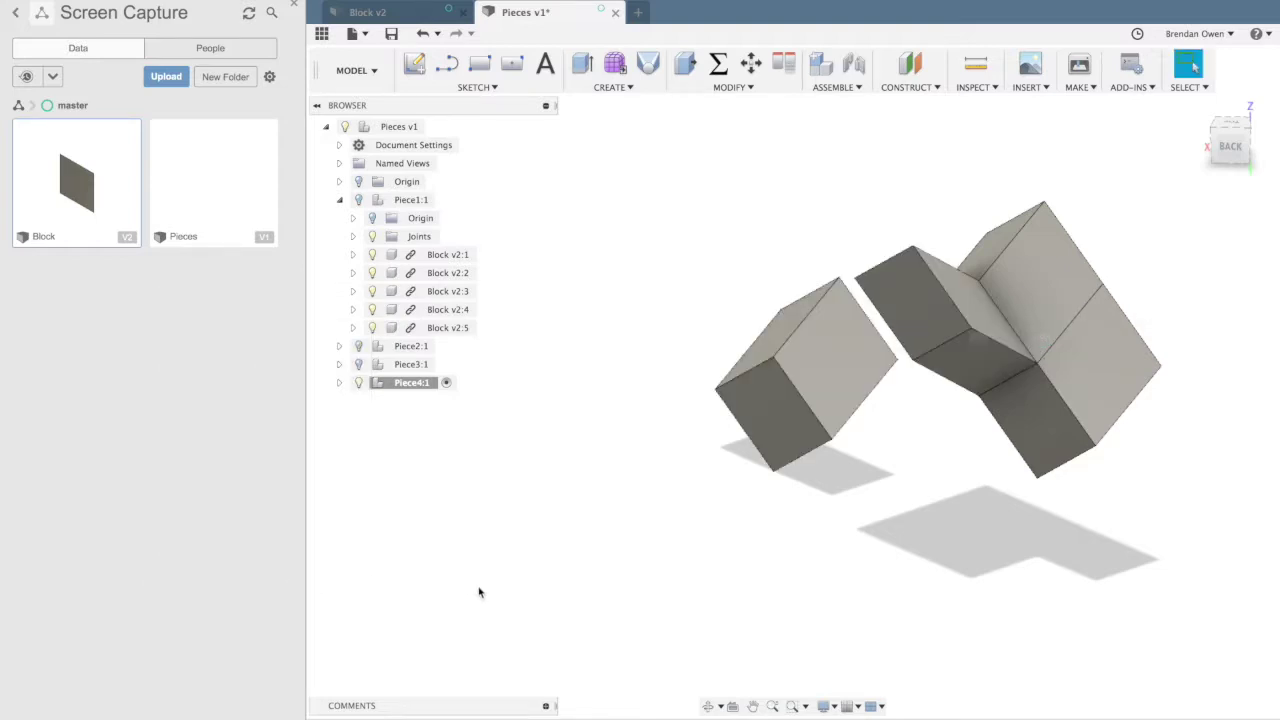
# - Undo the last joint in Piece4
pyautogui.keyDown('shift'); pyautogui.scroll(5, 655, 583); pyautogui.keyUp('shift')
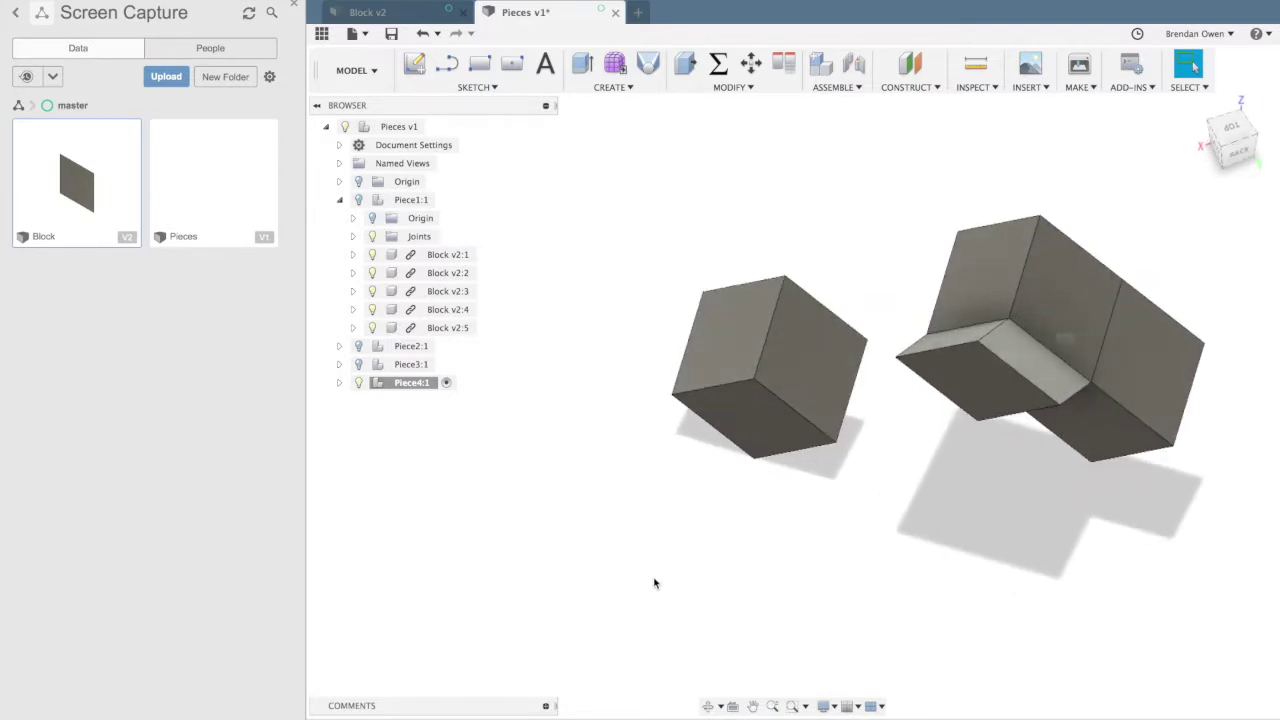
pyautogui.keyDown('shift'); pyautogui.scroll(5, 655, 583); pyautogui.keyUp('shift')
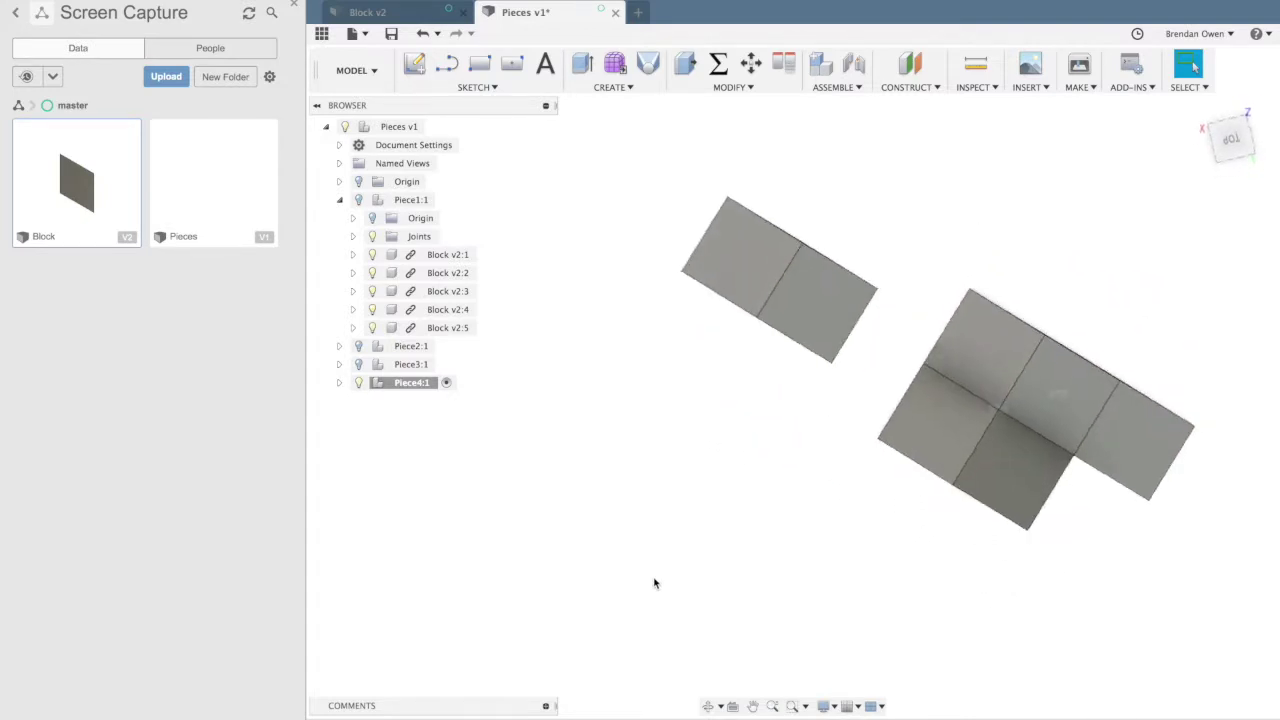
pyautogui.keyDown('shift'); pyautogui.scroll(-5, 655, 583); pyautogui.keyUp('shift')
pyautogui.keyDown('shift'); pyautogui.scroll(-2, 655, 583); pyautogui.keyUp('shift')
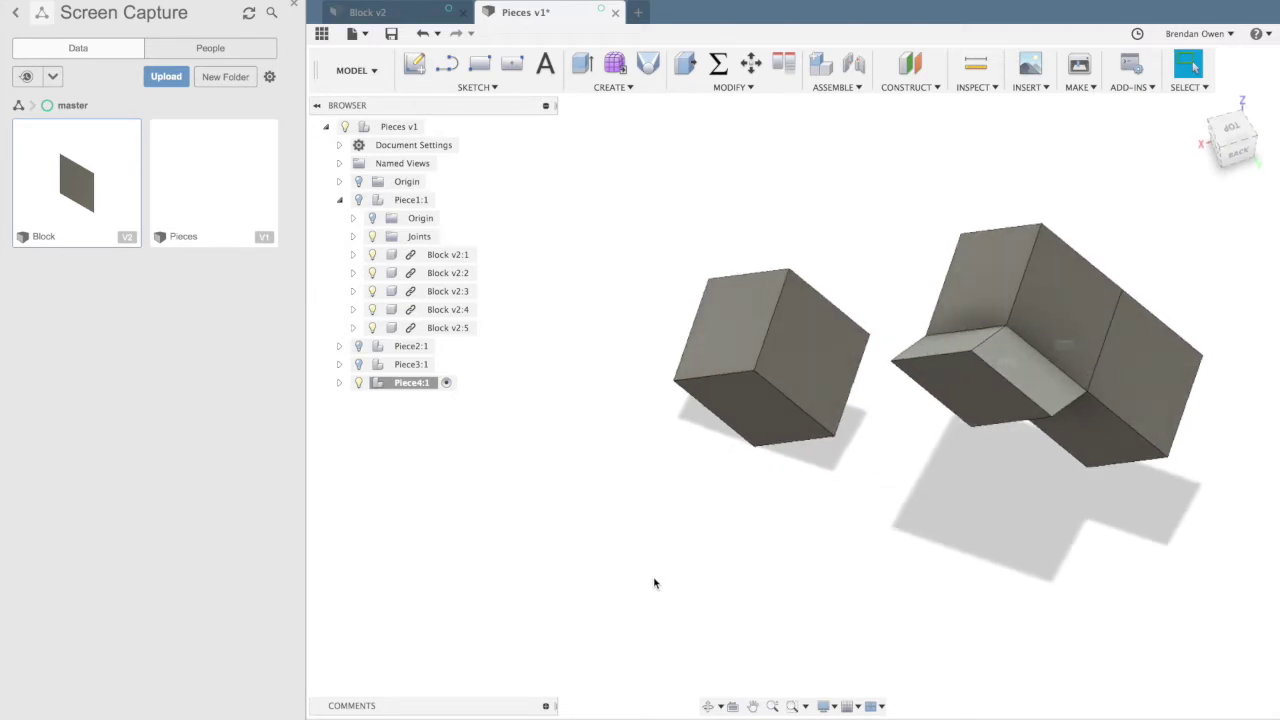
pyautogui.keyDown('shift'); pyautogui.scroll(5, 655, 583); pyautogui.keyUp('shift')
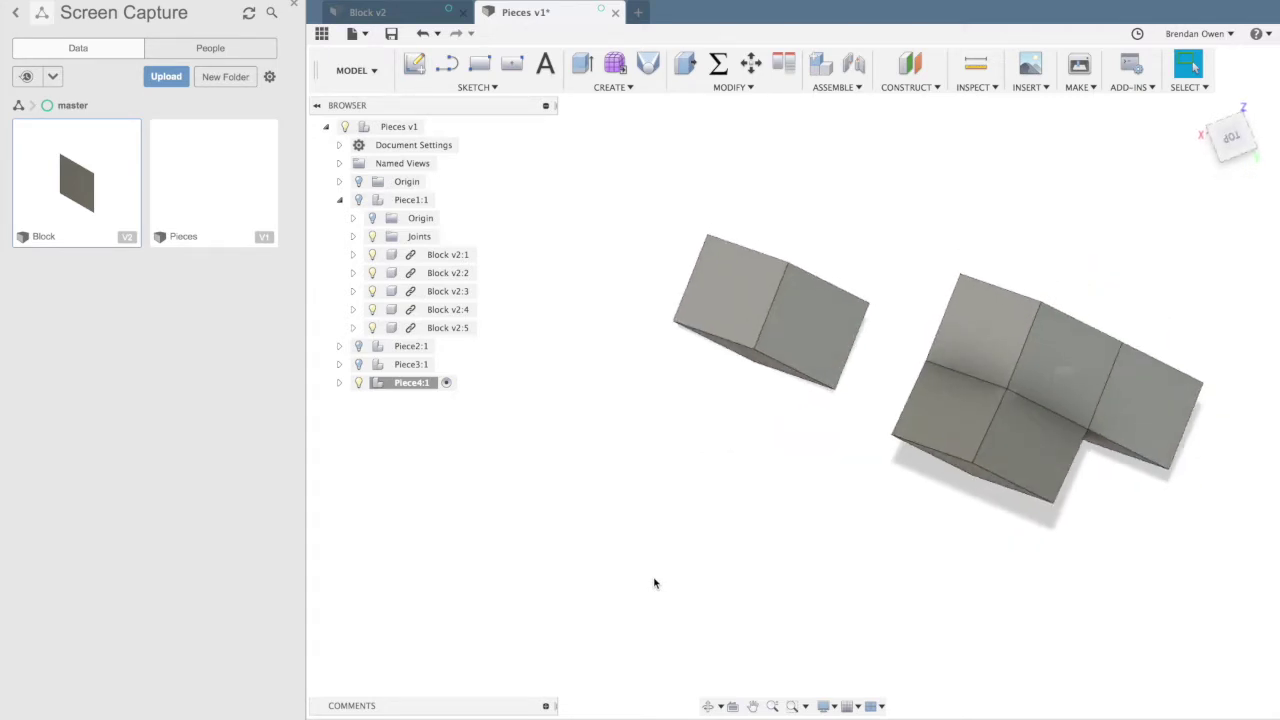
pyautogui.press('super+z')
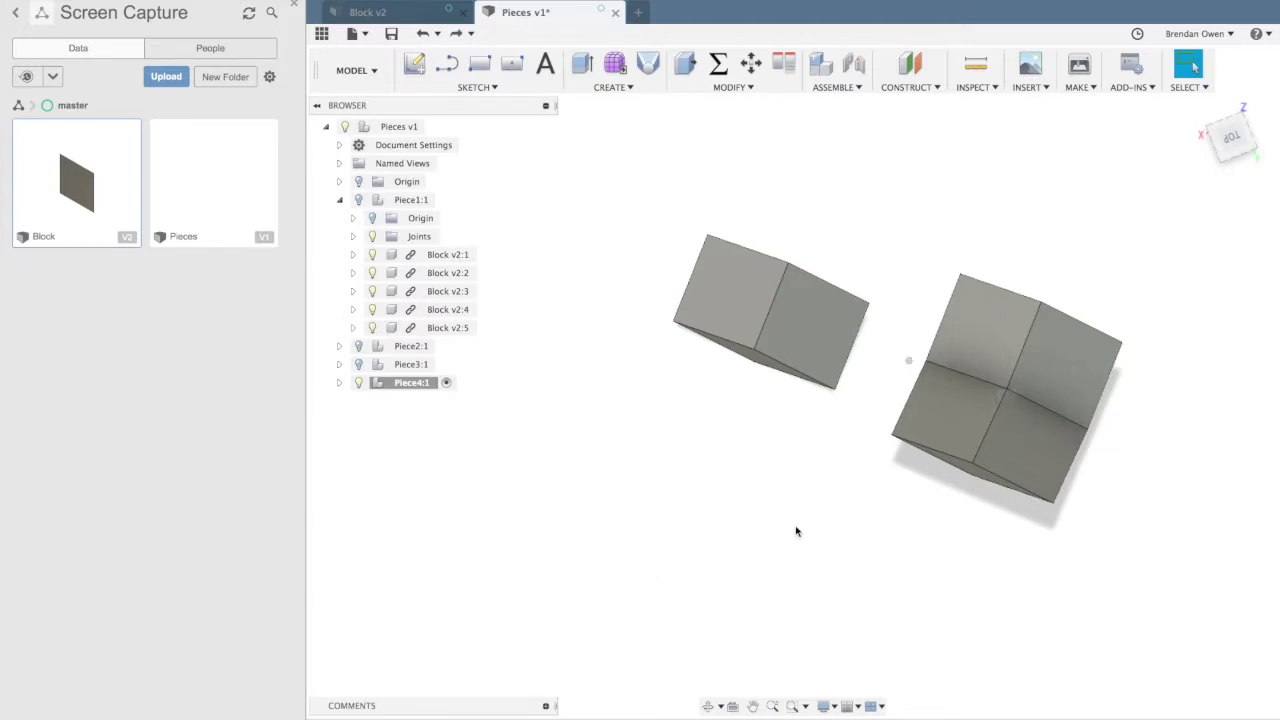
# - Rigidly join a face center of a stacked Piece4 block to a side face of the joined pair at an angle of 90 degrees
pyautogui.keyDown('shift'); pyautogui.scroll(-10, 797, 531); pyautogui.keyUp('shift')
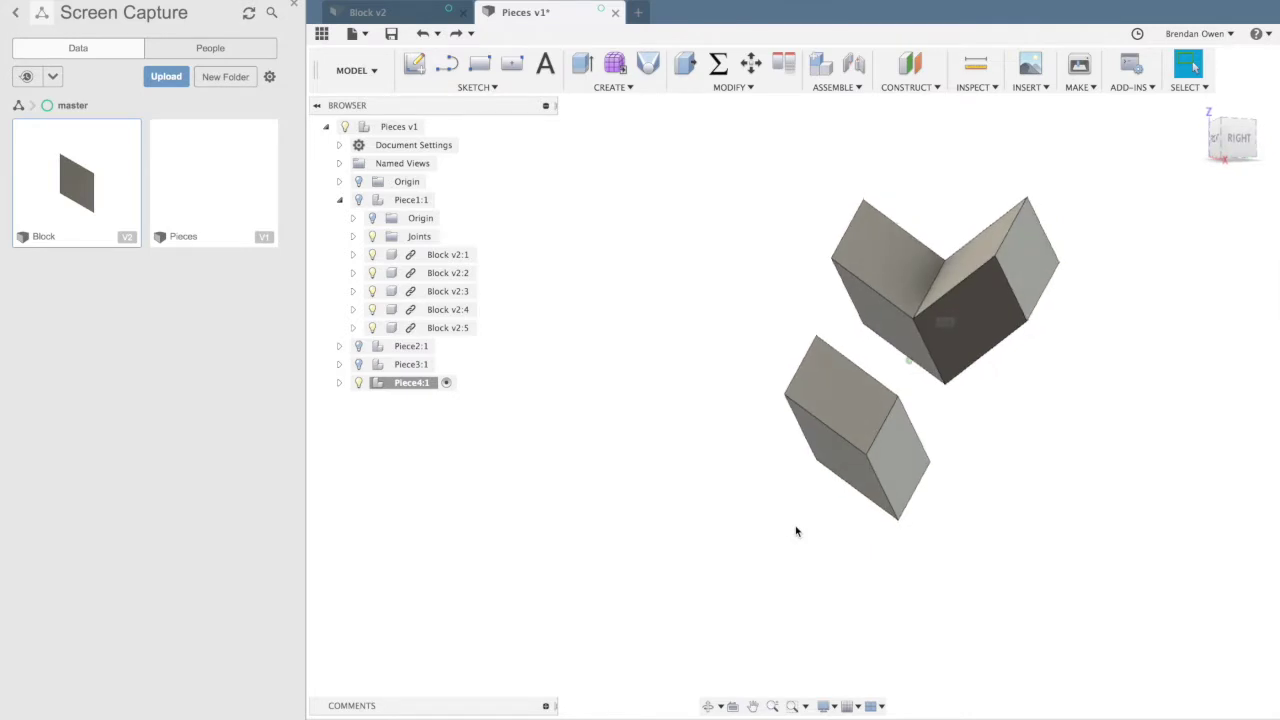
pyautogui.keyDown('shift'); pyautogui.scroll(5, 1047, 441); pyautogui.keyUp('shift')
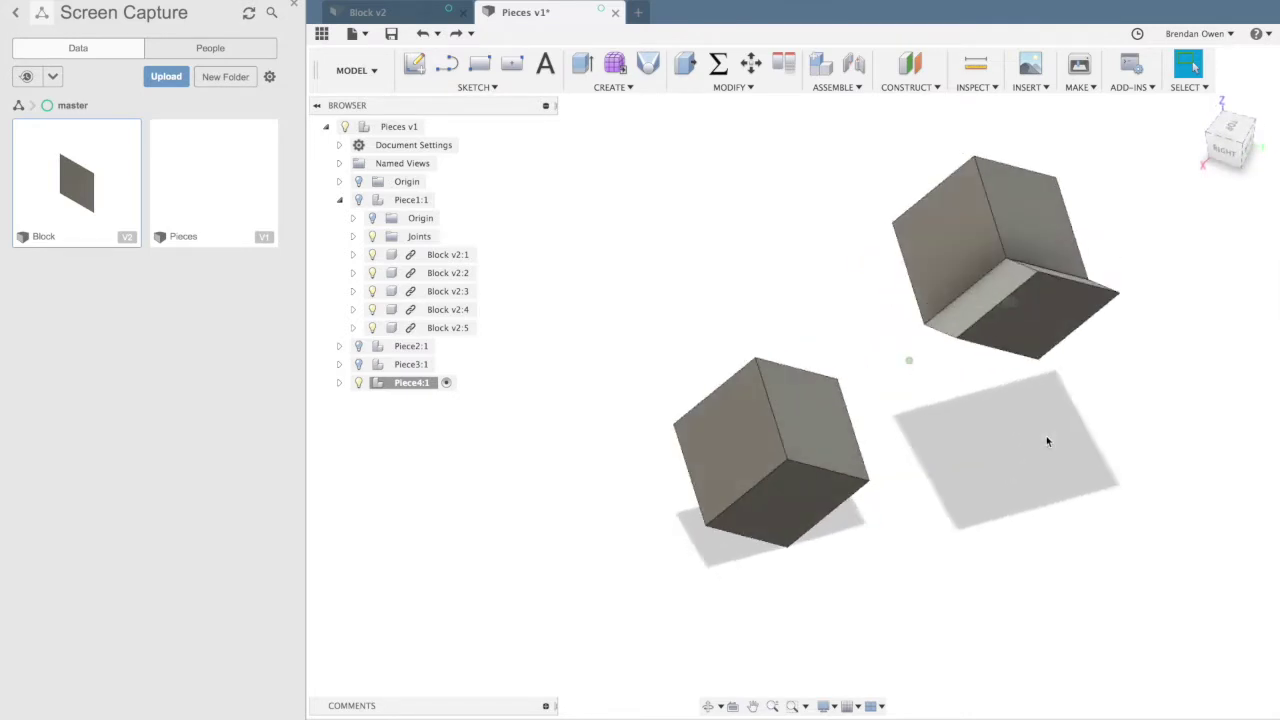
pyautogui.keyDown('shift'); pyautogui.scroll(2, 1046, 435); pyautogui.keyUp('shift')
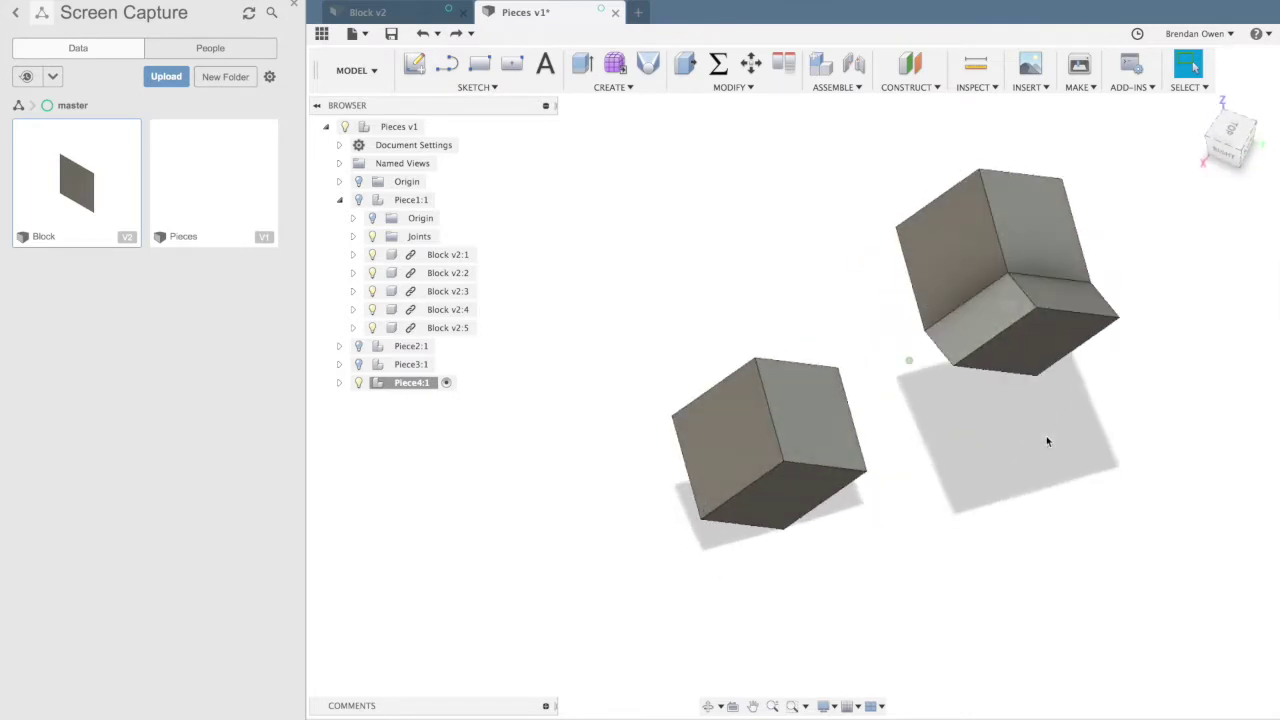
pyautogui.click(855, 66)
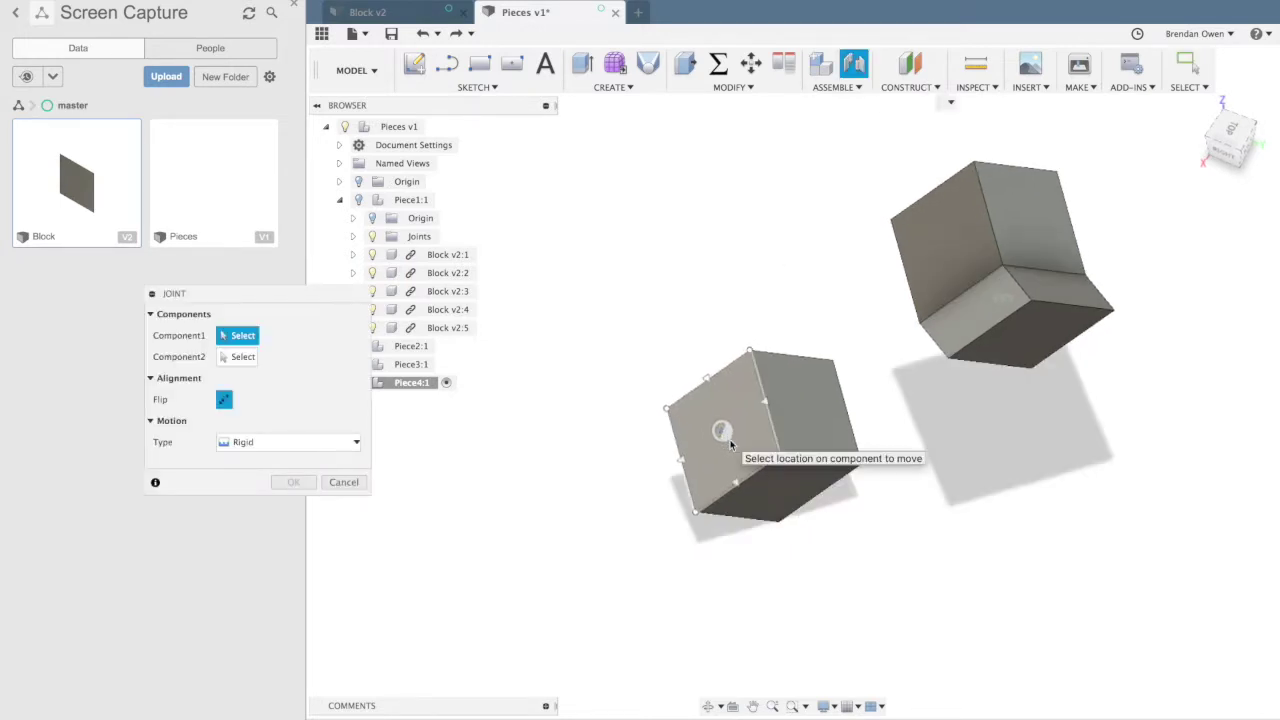
pyautogui.click(728, 440)
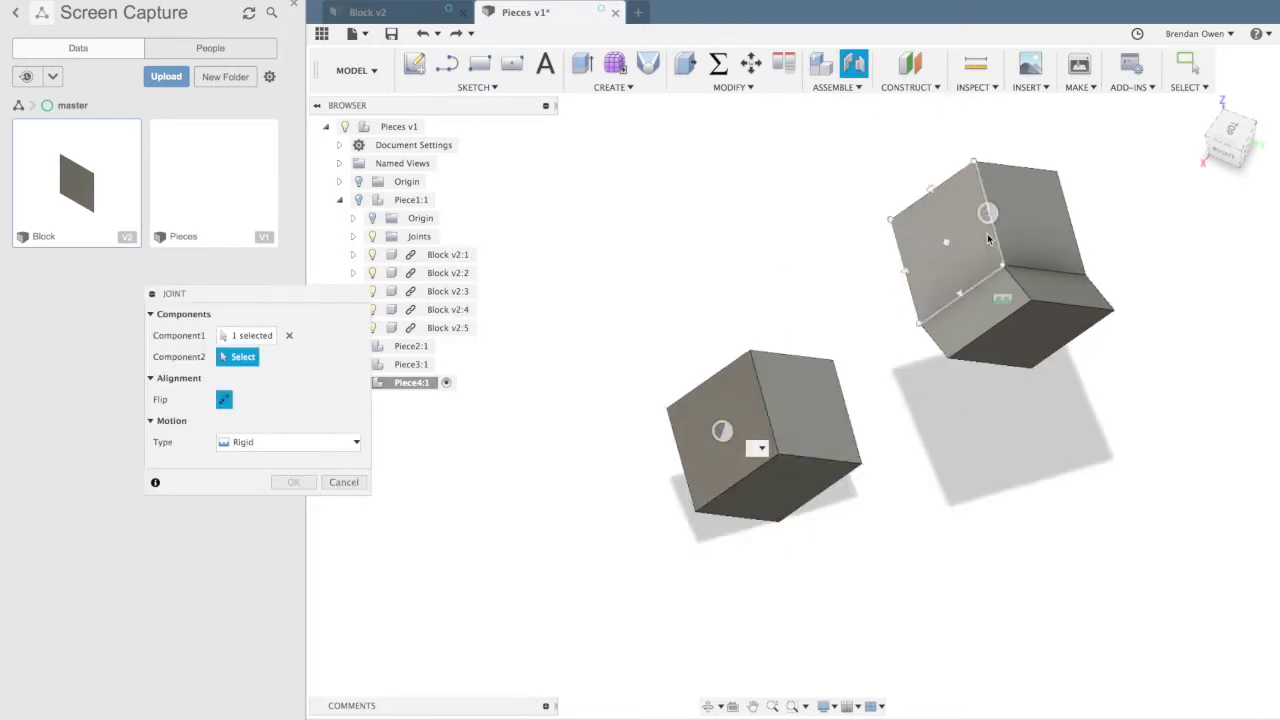
pyautogui.click(1030, 220)
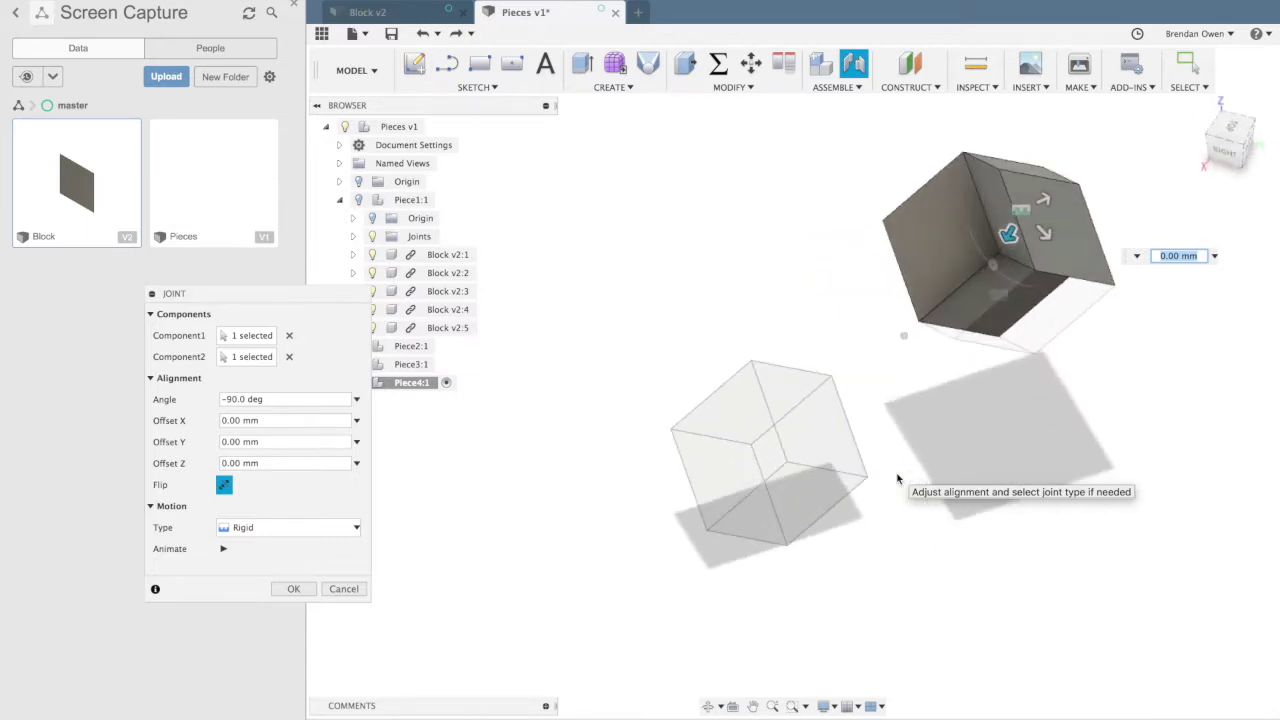
pyautogui.click(283, 401)
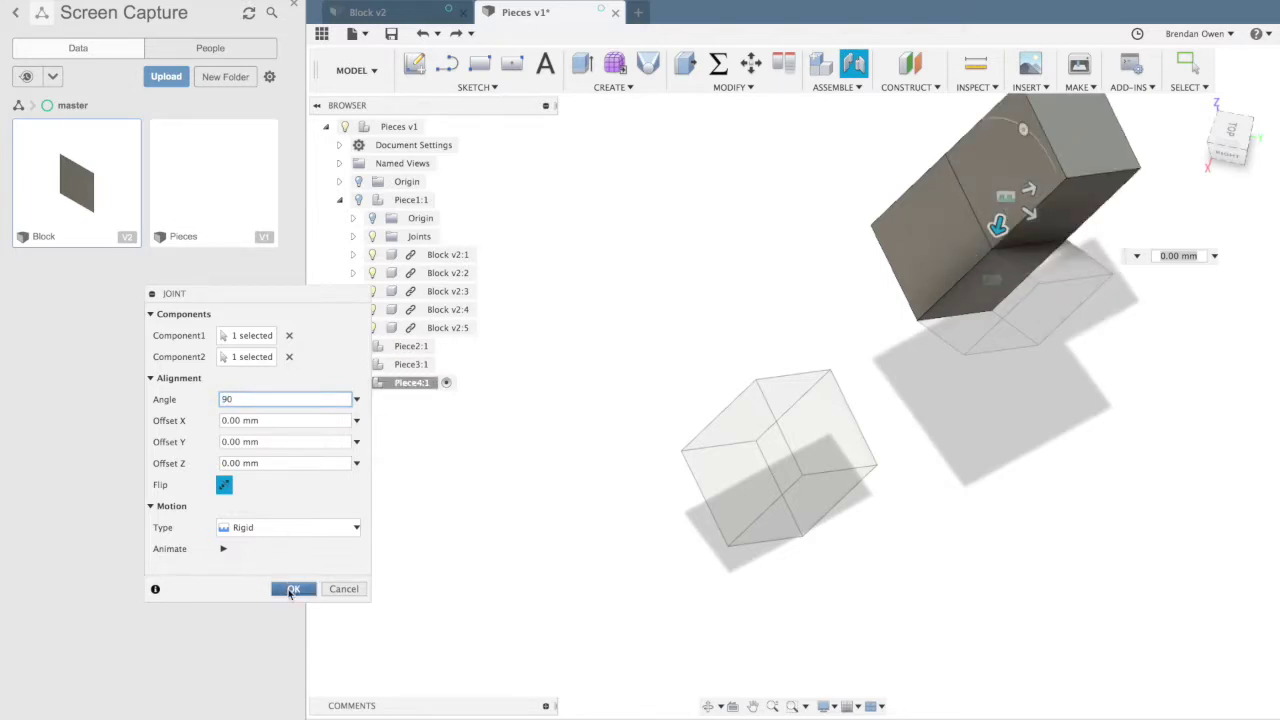
pyautogui.click(290, 590)
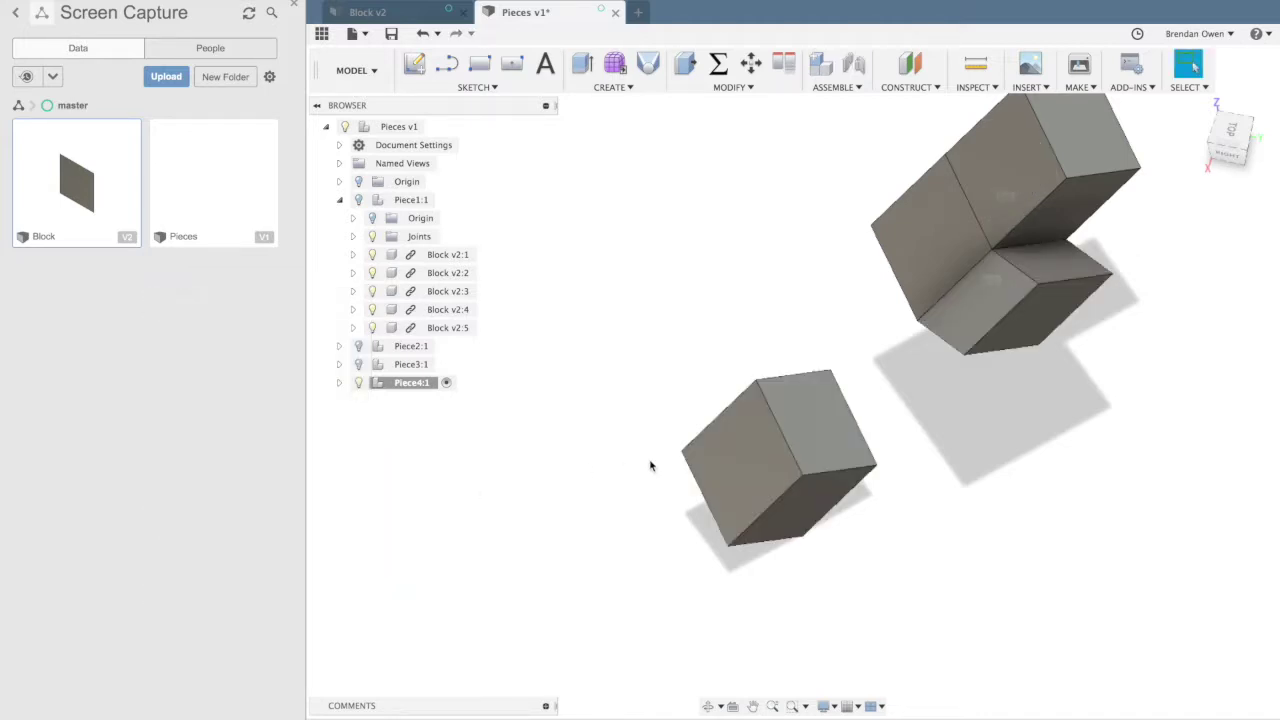
# - Rigidly join another stacked Piece4 block to the outer face of the third block at an angle of -90 degrees
pyautogui.click(854, 66)
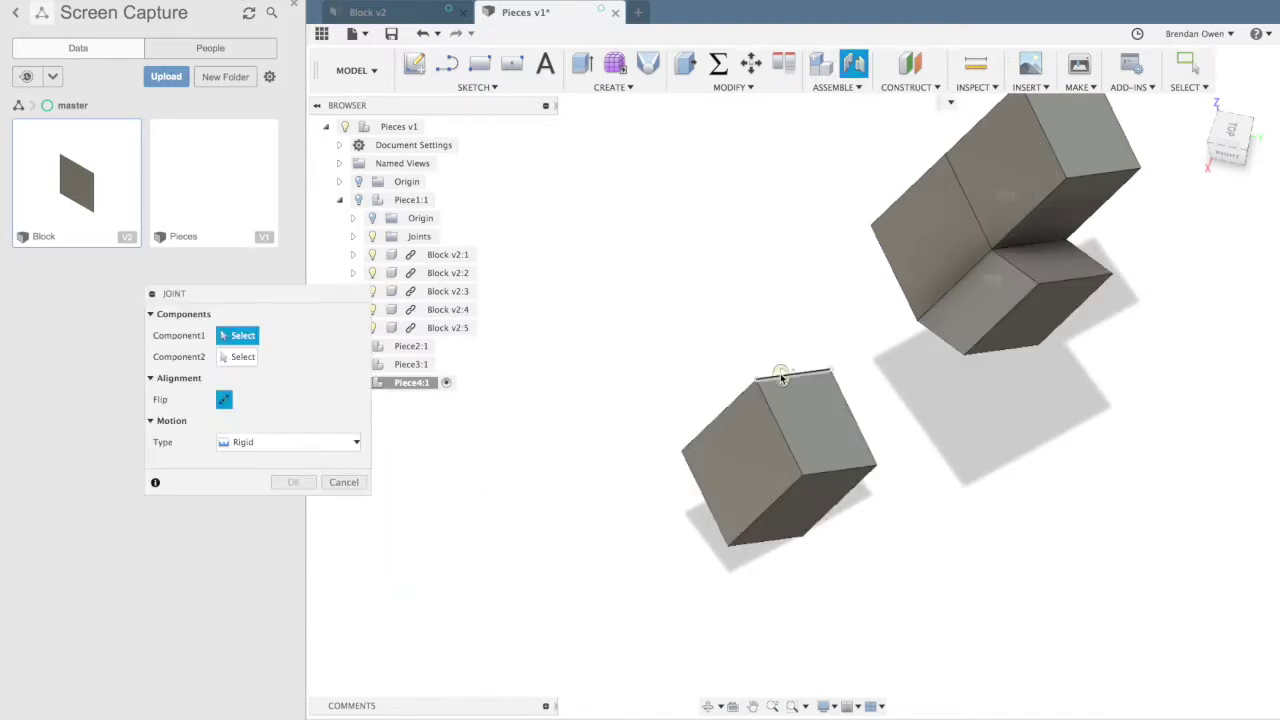
pyautogui.click(818, 425)
pyautogui.click(1080, 131)
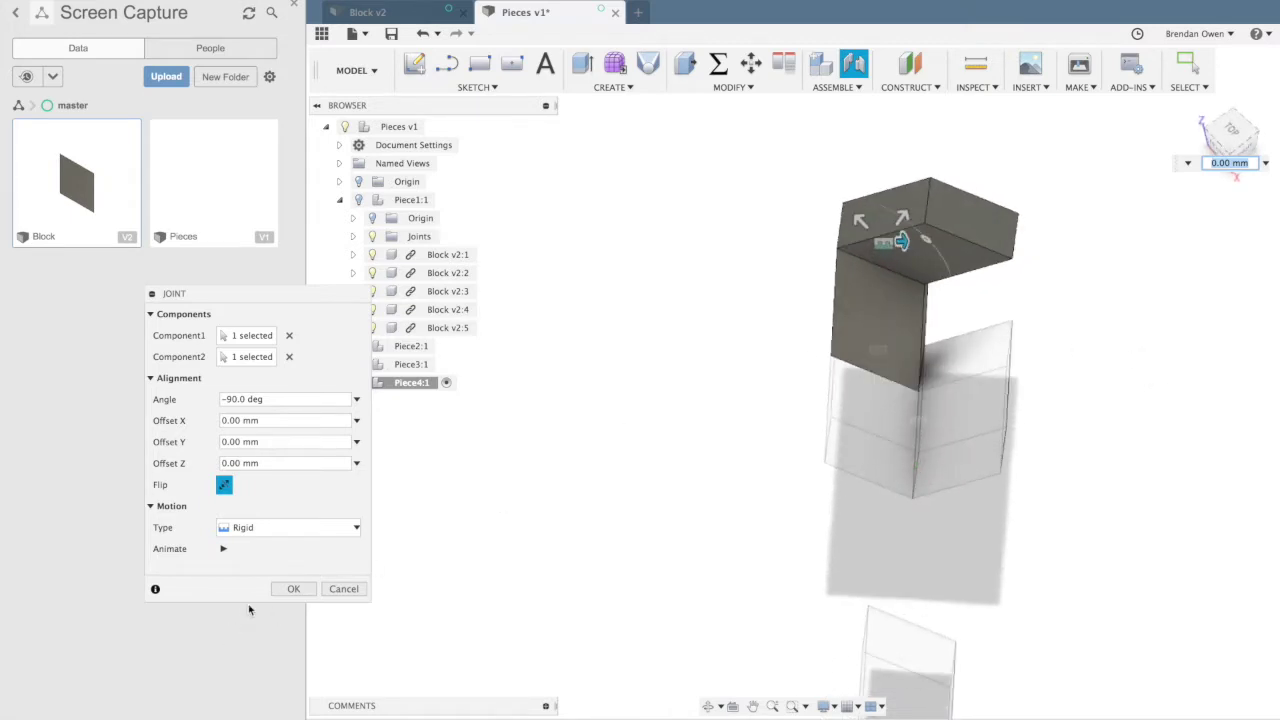
pyautogui.click(292, 589)
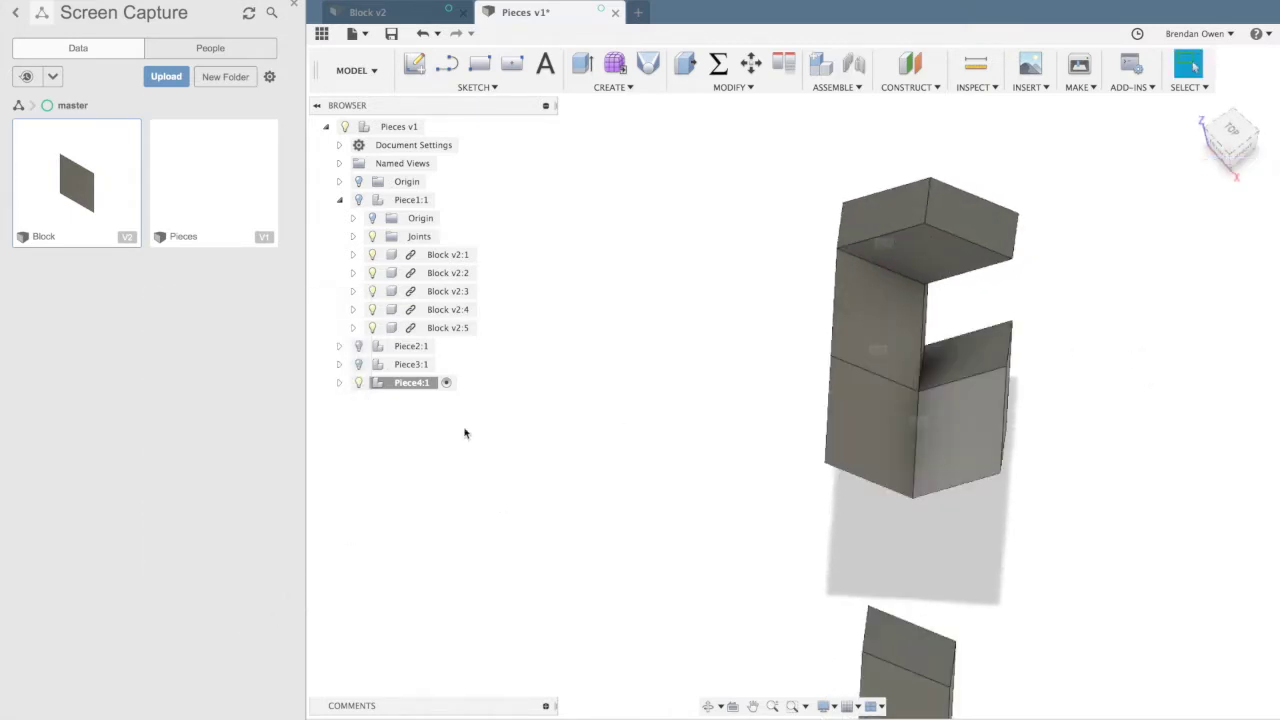
# - Rigidly join the last loose Piece4 block to a free side face of the fourth block at an angle of 90 degrees
pyautogui.click(854, 63)
pyautogui.click(918, 645)
pyautogui.click(878, 219)
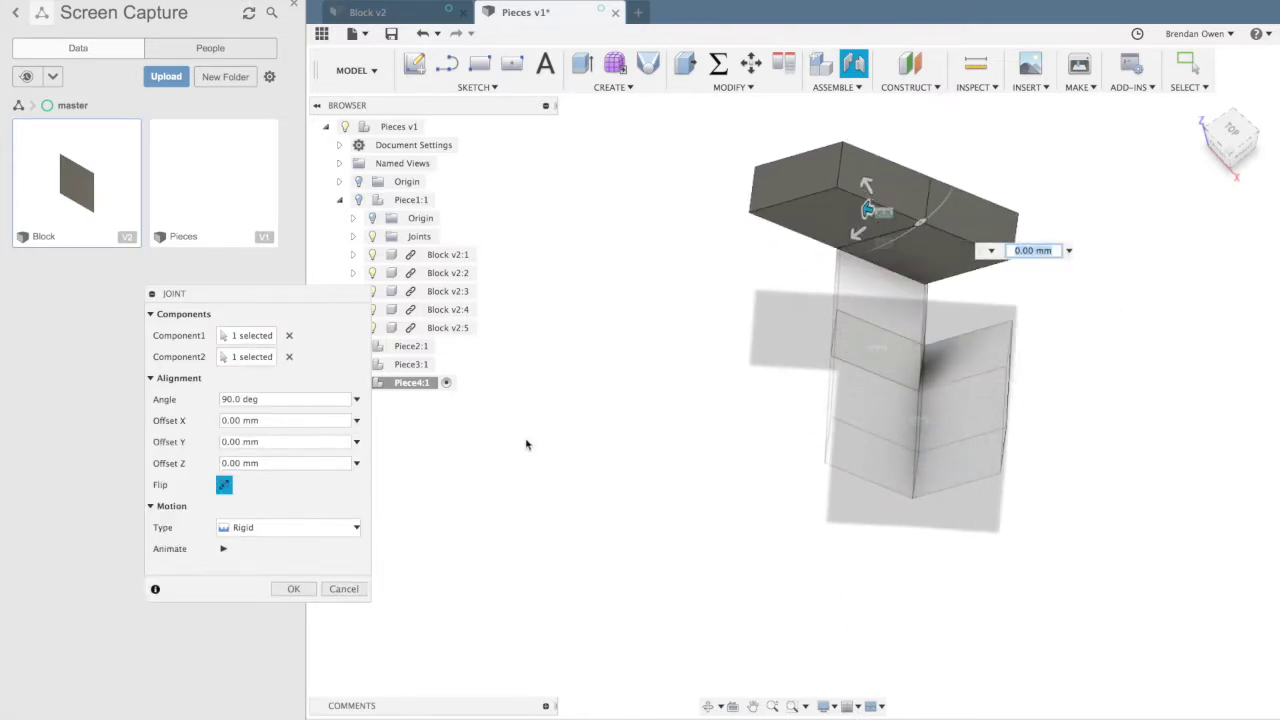
pyautogui.click(294, 589)
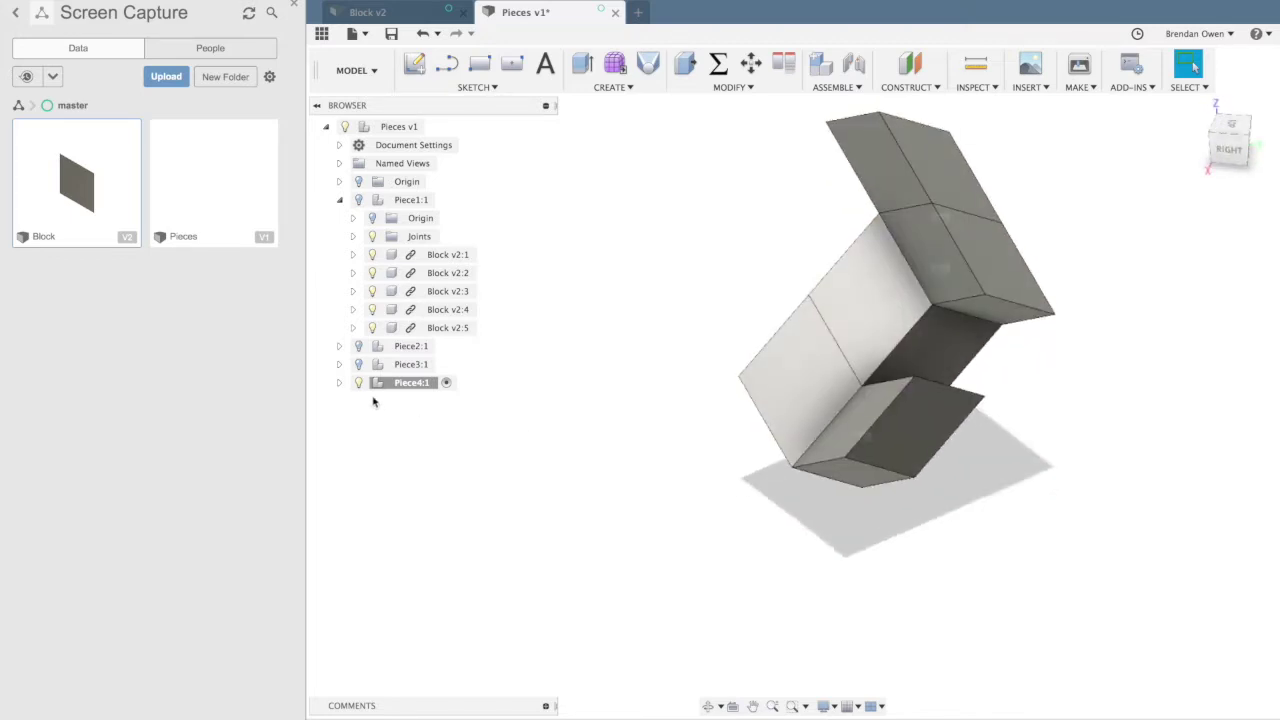
# - Show Piece1, Piece2 and Piece3 again and activate the top-level Pieces component
pyautogui.click(359, 203)
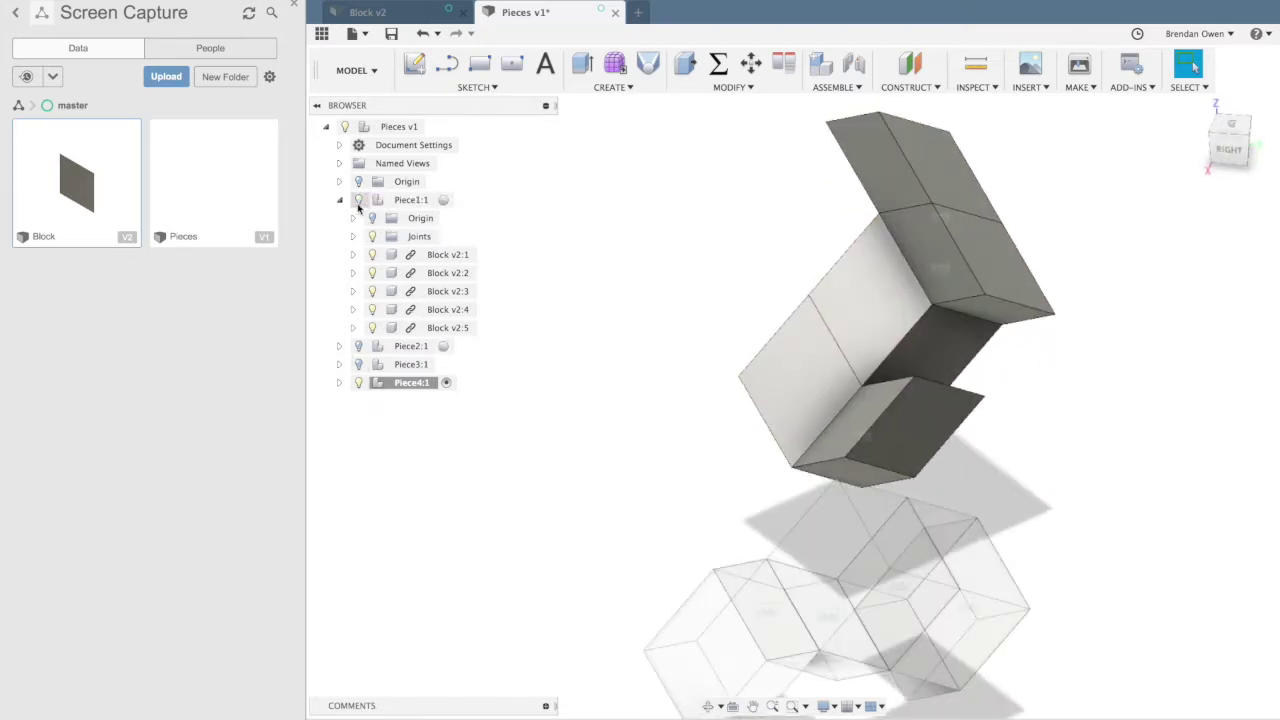
pyautogui.click(359, 346)
pyautogui.click(359, 364)
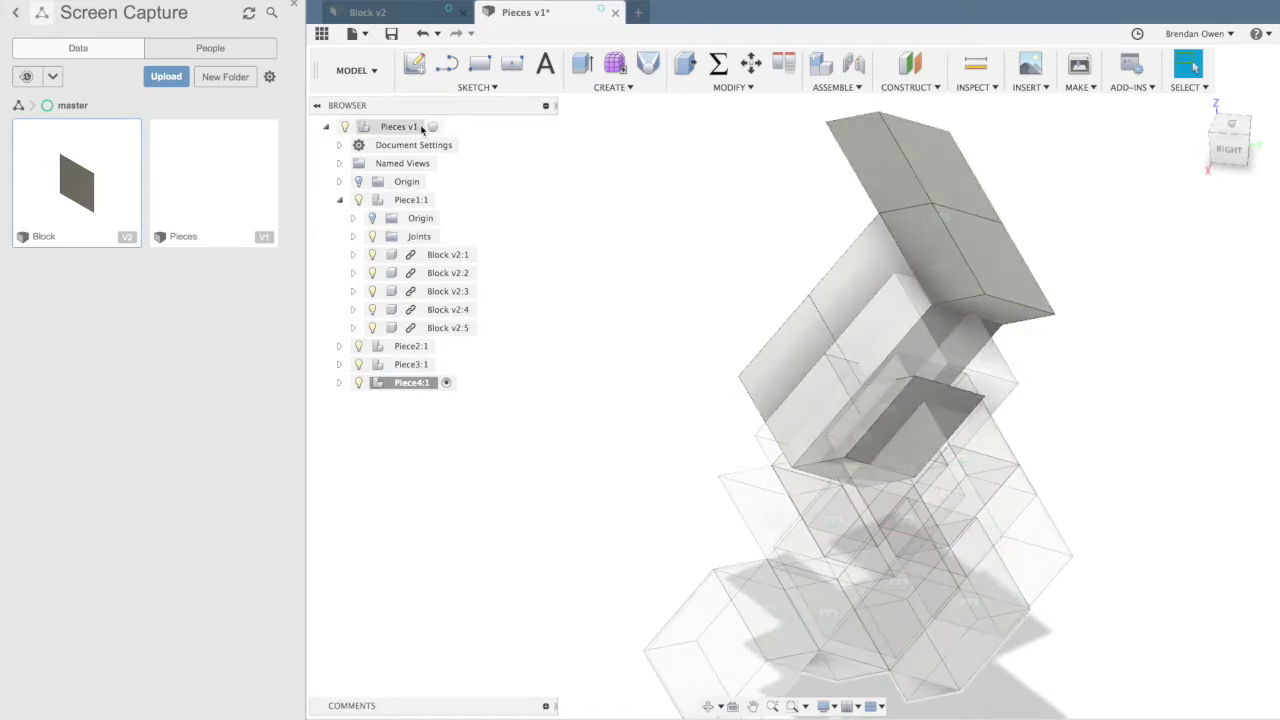
pyautogui.click(433, 127)
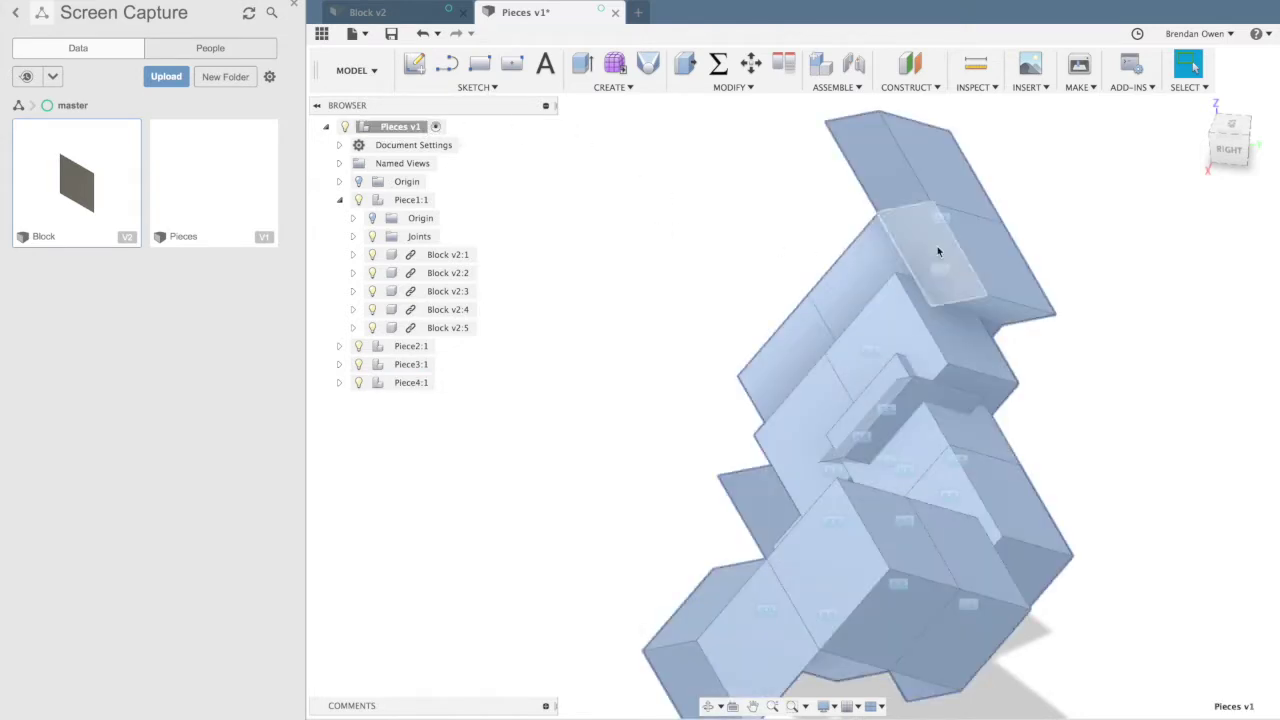
pyautogui.click(637, 253)
# - Move the four overlapping pieces apart so that each stands separately in a two-by-two arrangement
pyautogui.moveTo(850, 271); pyautogui.dragTo(552, 252)
pyautogui.moveTo(965, 292); pyautogui.dragTo(1198, 142)
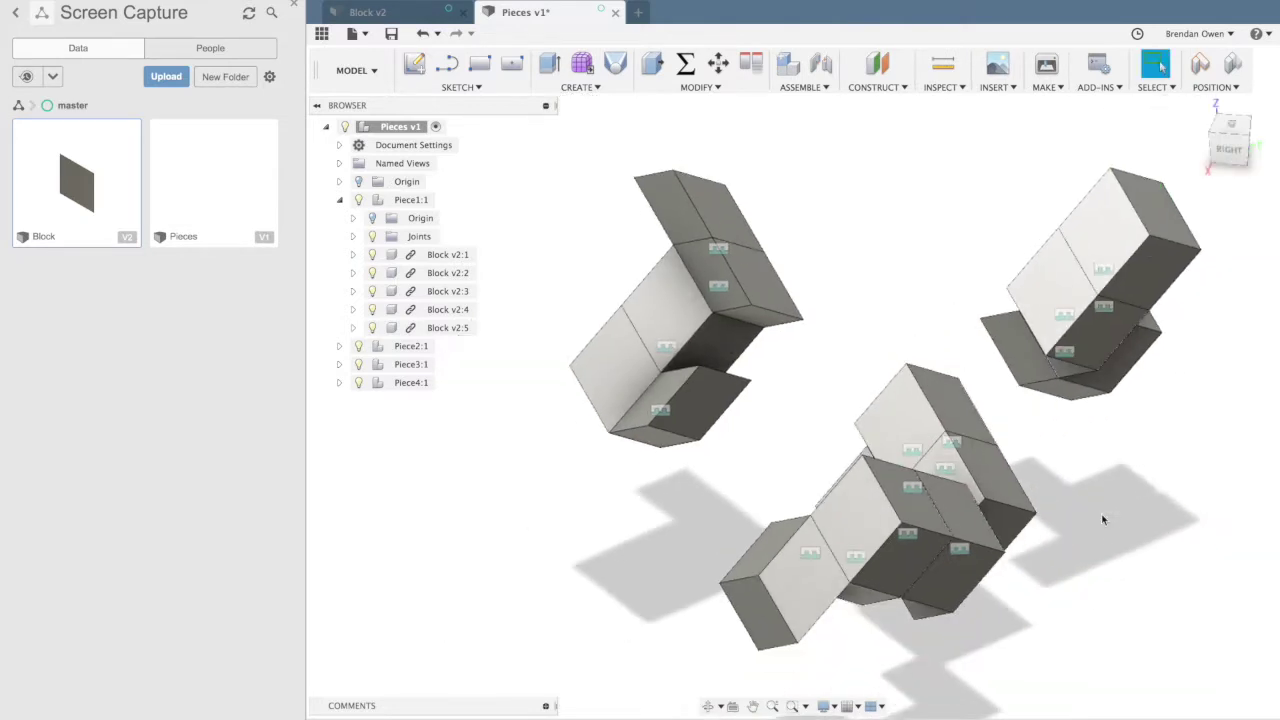
pyautogui.scroll(-5, 1101, 513)
pyautogui.moveTo(757, 591); pyautogui.dragTo(684, 587)
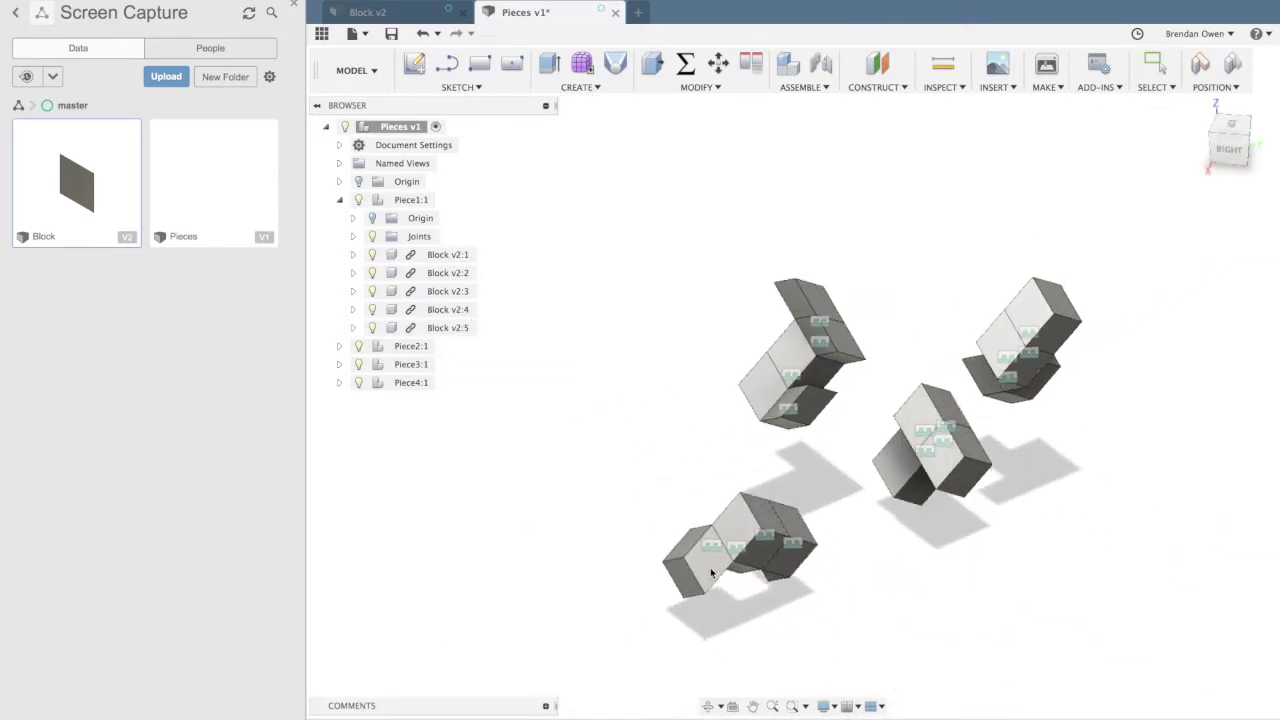
pyautogui.moveTo(957, 465); pyautogui.dragTo(1038, 511)
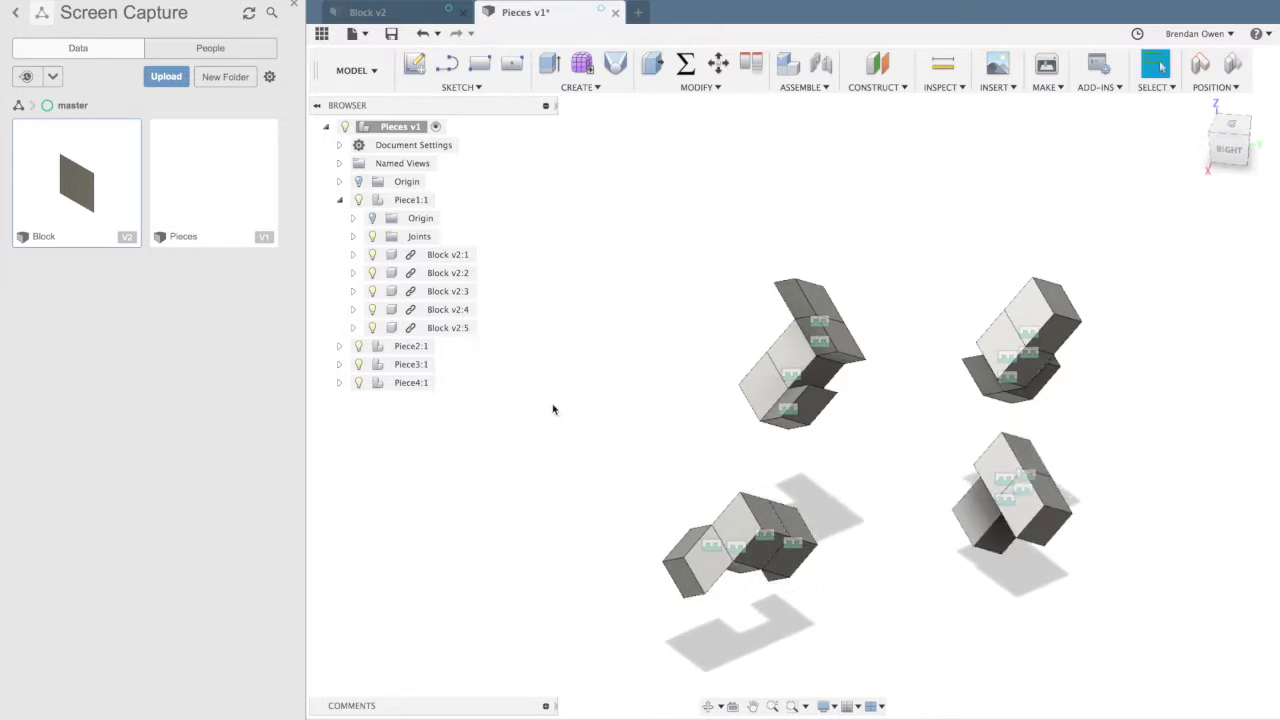
# - Apply the opaque plastic appearances Plastic - Glossy (Blue) to Piece1 and Plastic - Glossy (Green) to Piece2
pyautogui.click(339, 200)
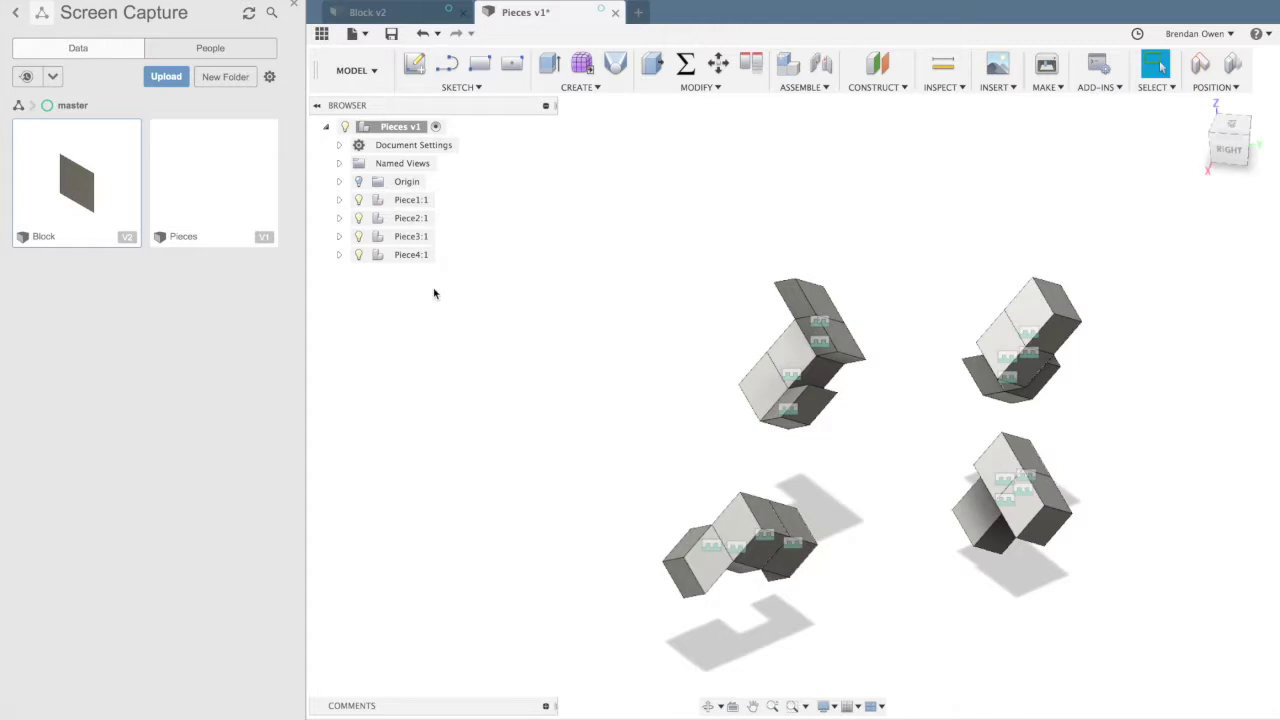
pyautogui.rightClick(407, 200)
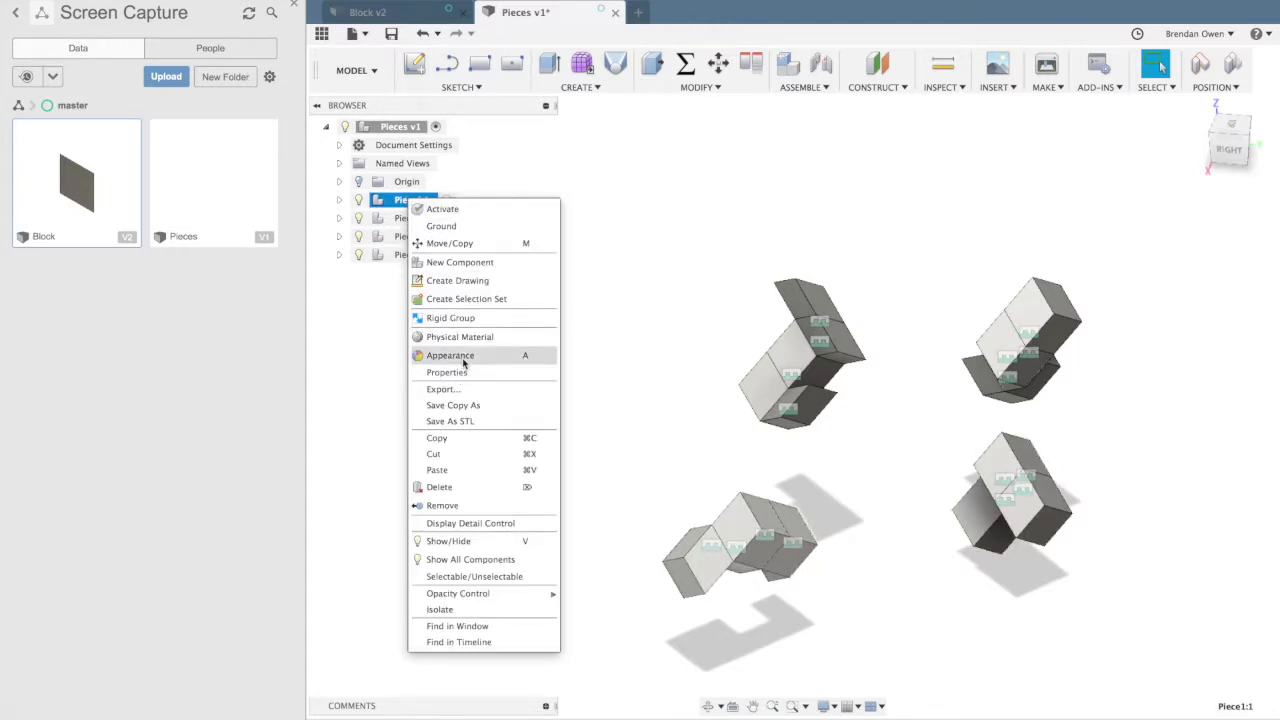
pyautogui.click(462, 360)
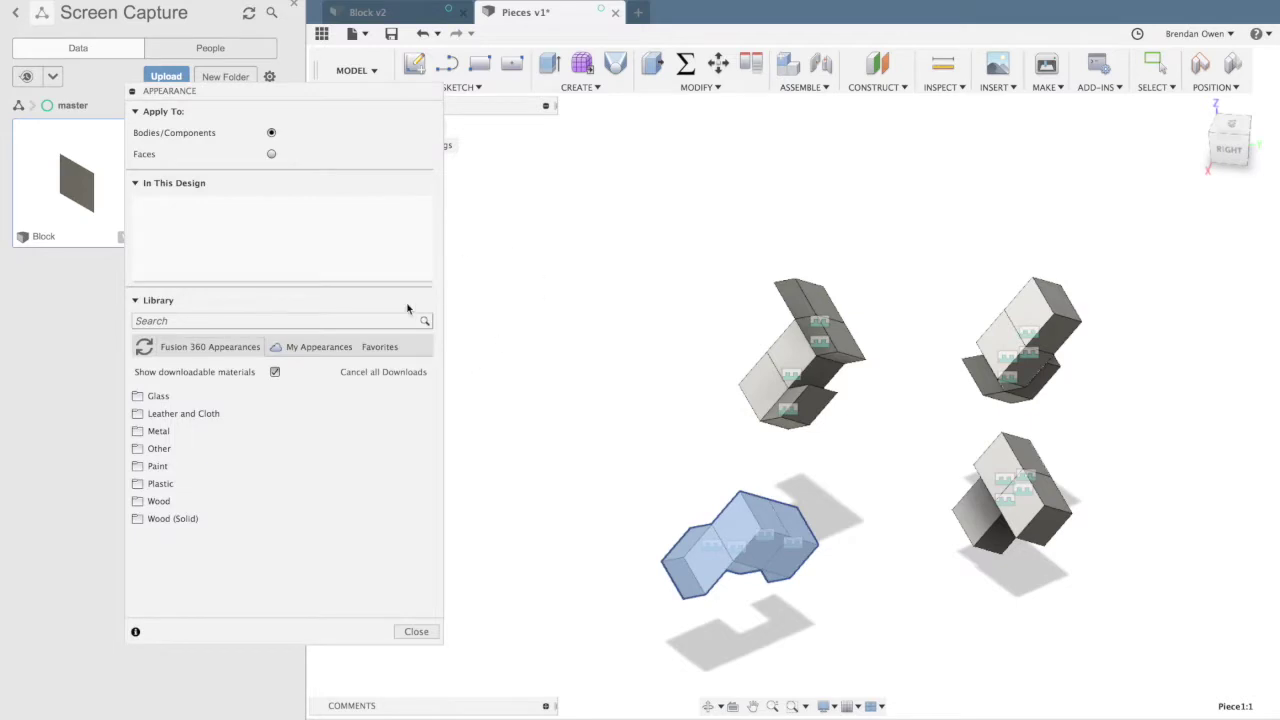
pyautogui.click(156, 466)
pyautogui.click(156, 466)
pyautogui.click(157, 484)
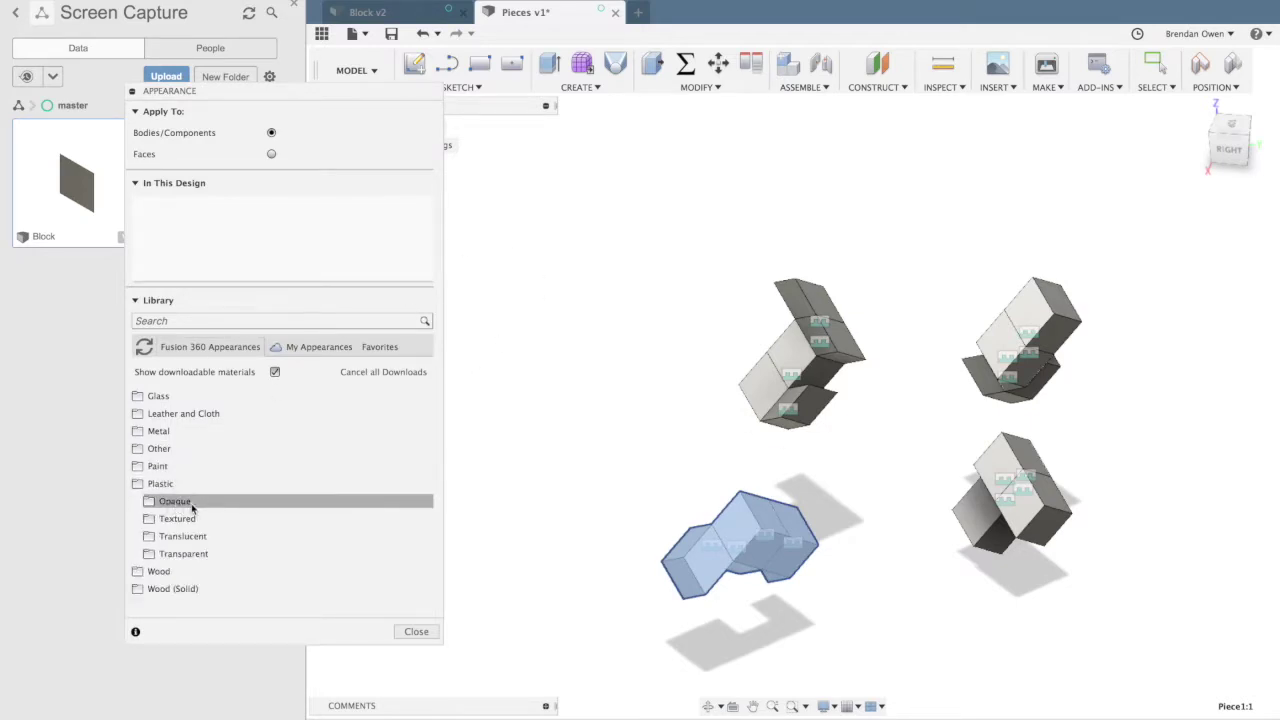
pyautogui.click(148, 505)
pyautogui.scroll(-3, 250, 450)
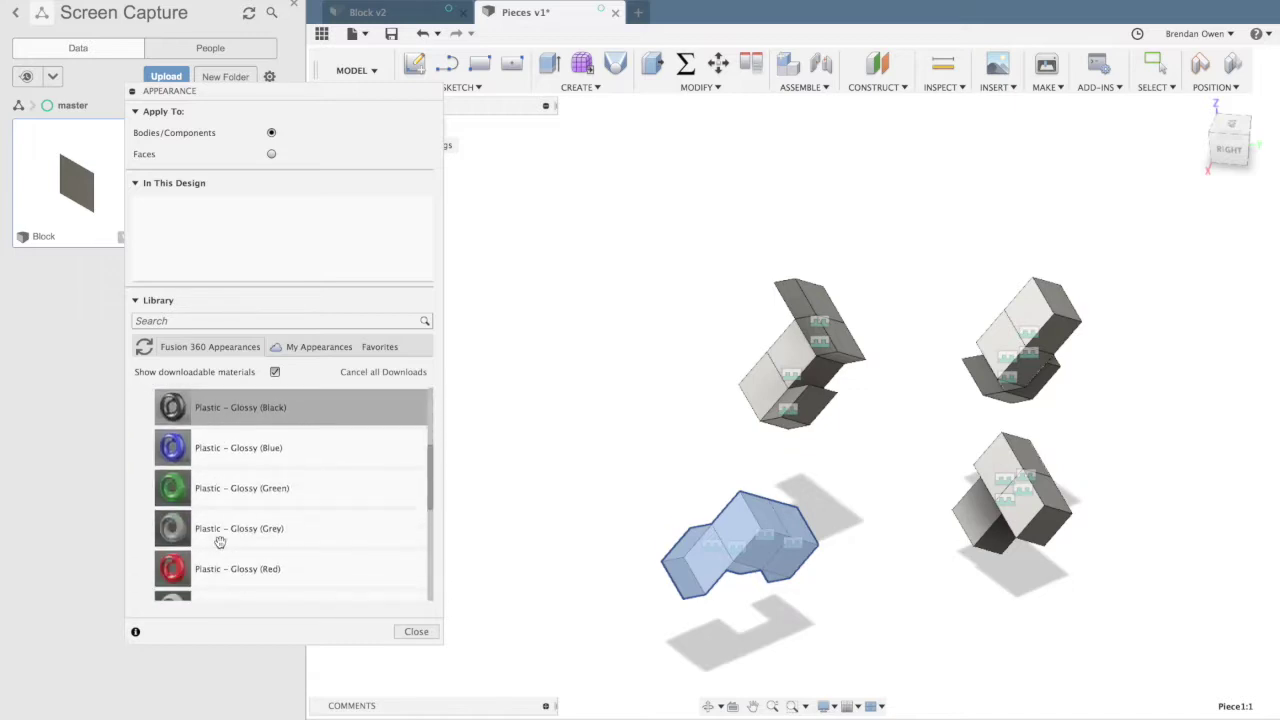
pyautogui.moveTo(320, 94); pyautogui.dragTo(205, 76)
pyautogui.moveTo(150, 423); pyautogui.dragTo(402, 200)
pyautogui.moveTo(148, 462); pyautogui.dragTo(406, 218)
# - Apply Plastic - Glossy (Red) to Piece3 and Plastic - Glossy (Yellow) to Piece4, and finish the appearance assignment
pyautogui.scroll(-4, 215, 442)
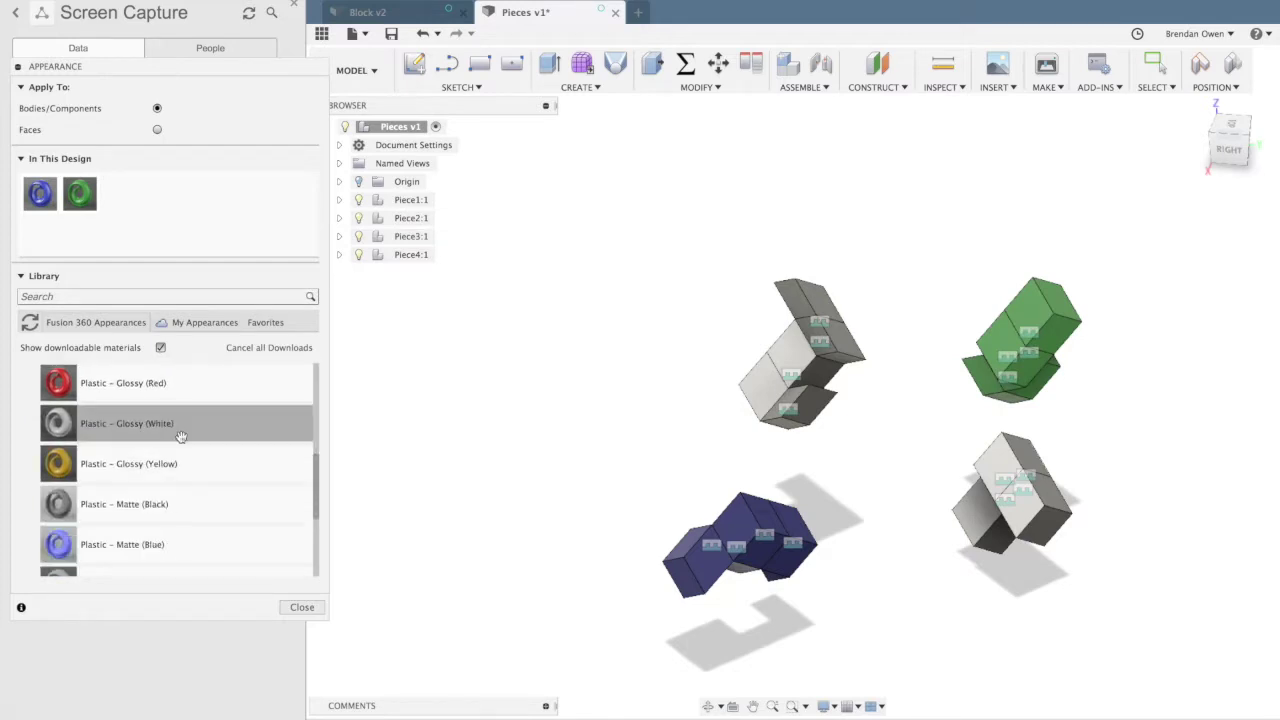
pyautogui.moveTo(157, 391); pyautogui.dragTo(398, 236)
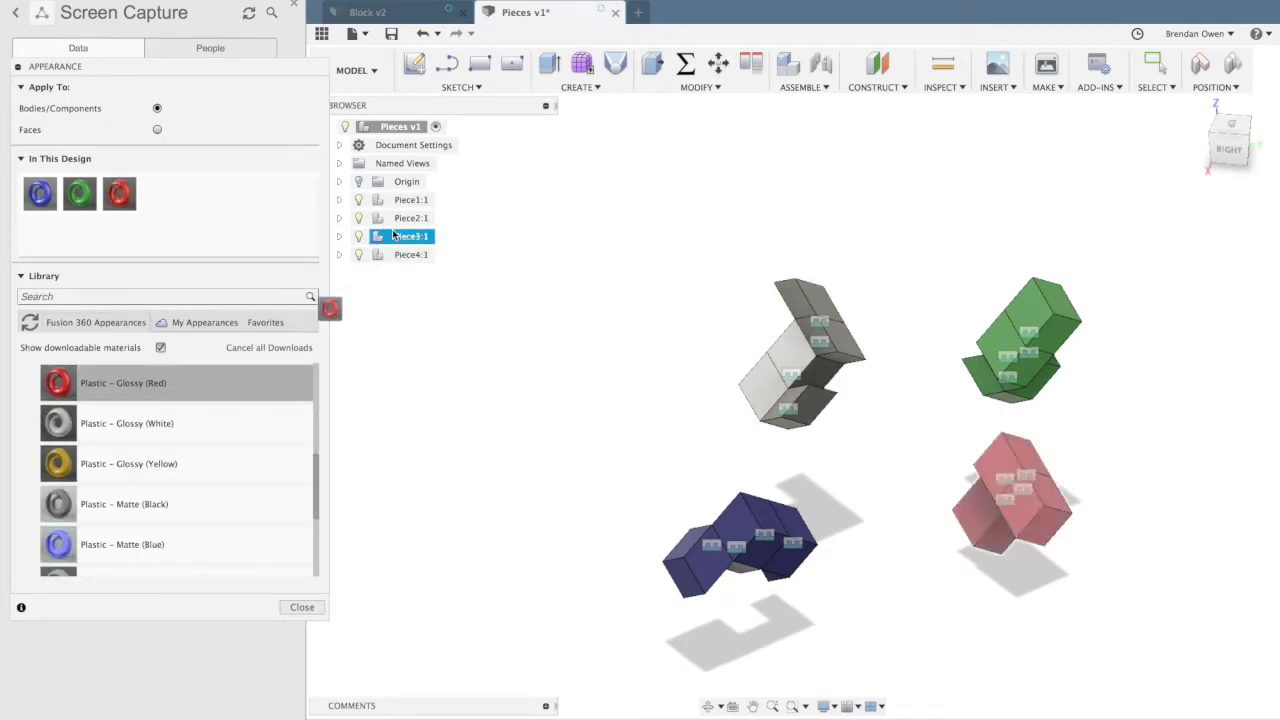
pyautogui.moveTo(160, 466); pyautogui.dragTo(390, 256)
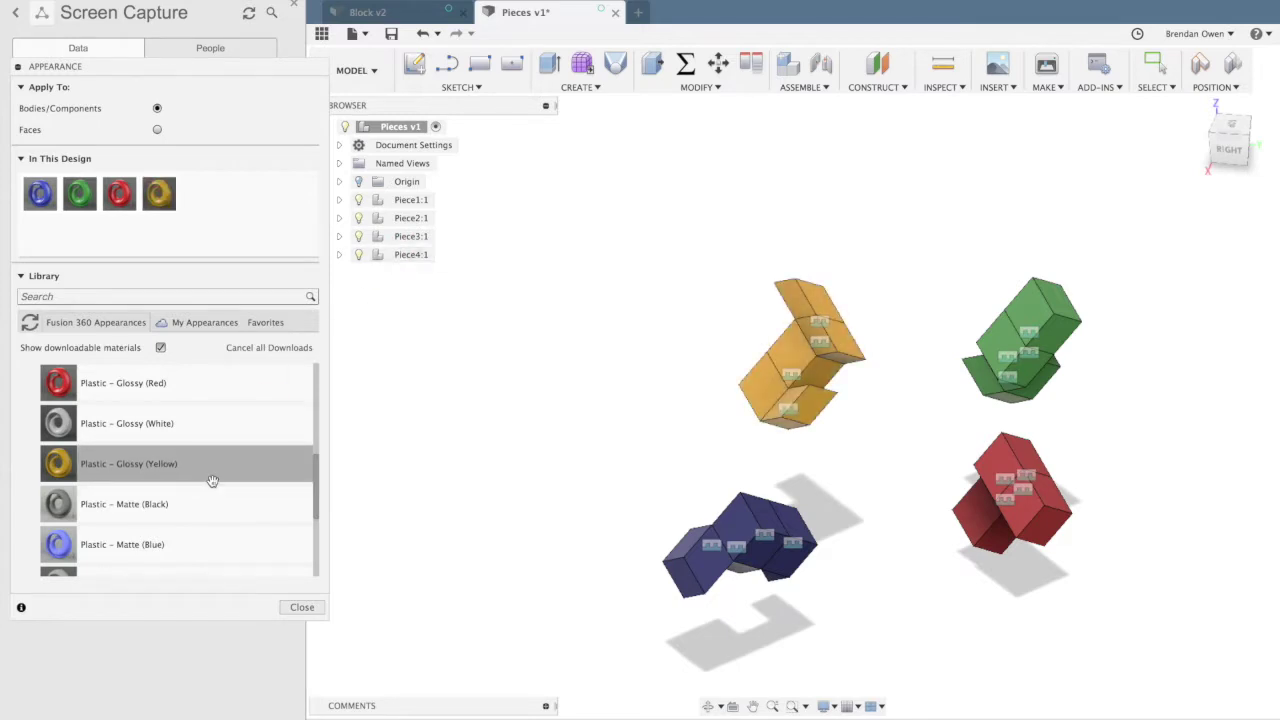
pyautogui.click(301, 608)
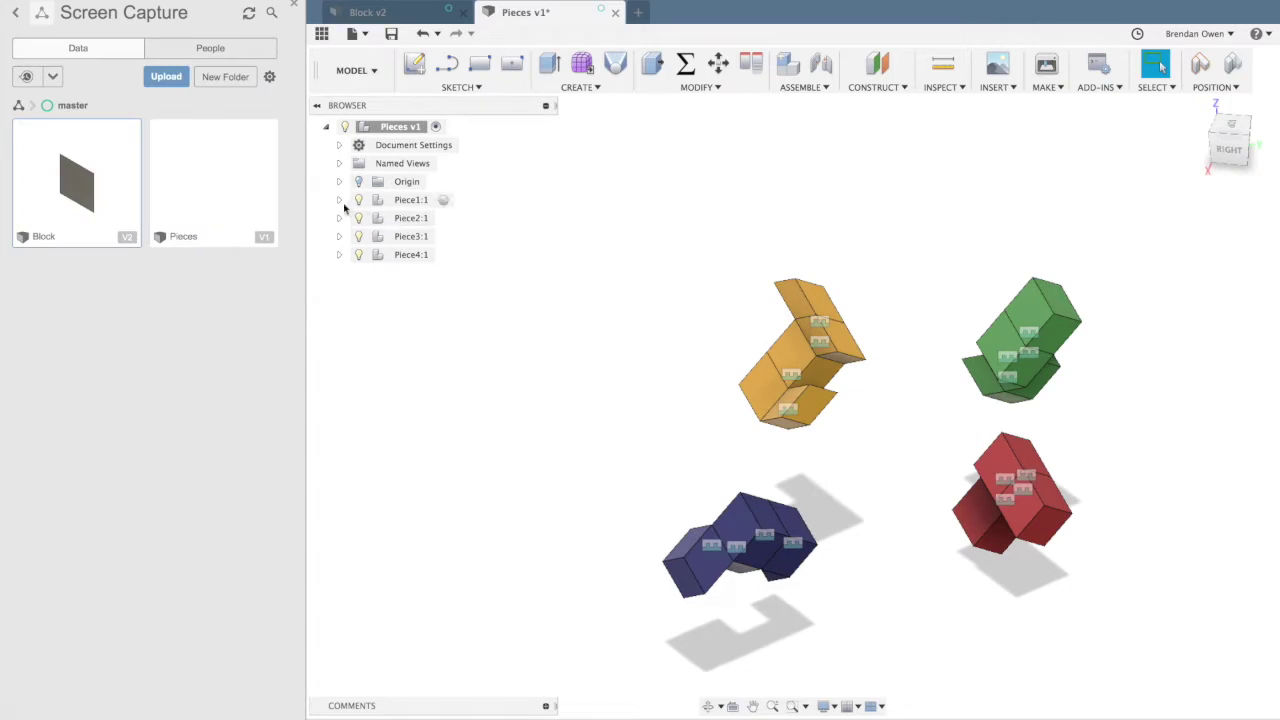
# - Hide the joints of Piece1, Piece2 and Piece3
pyautogui.click(339, 200)
pyautogui.click(372, 236)
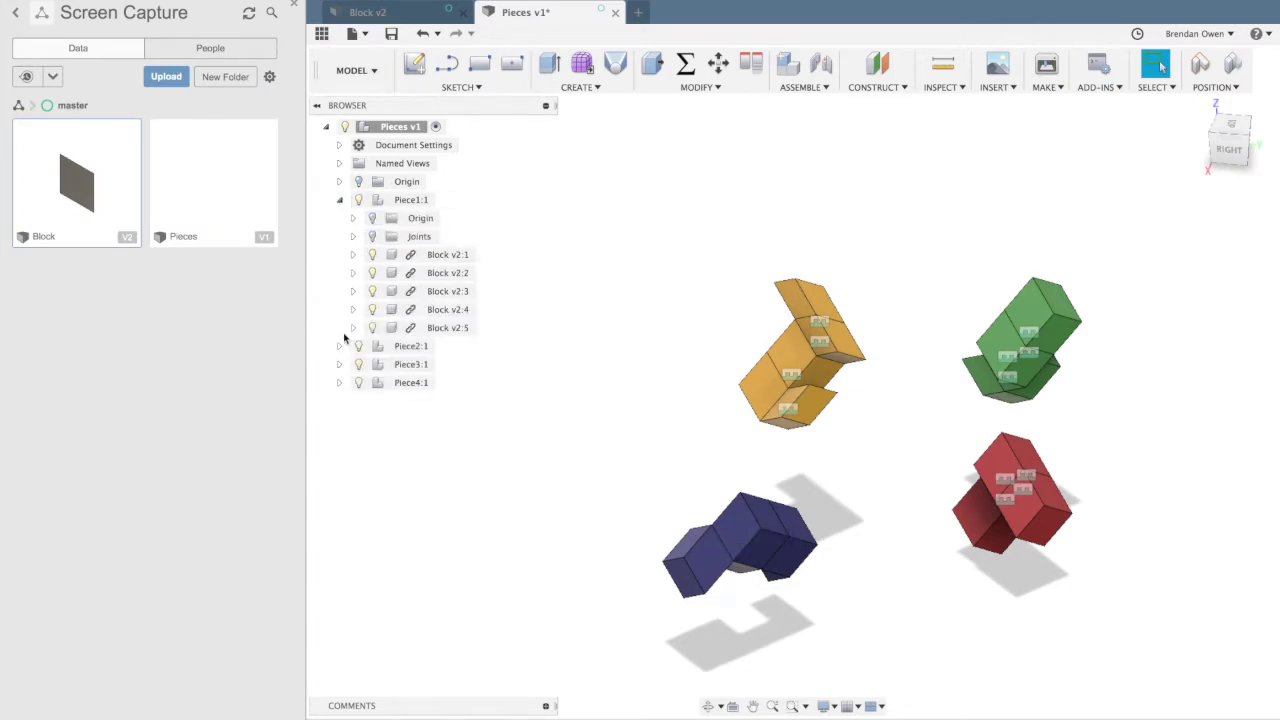
pyautogui.click(339, 346)
pyautogui.click(372, 382)
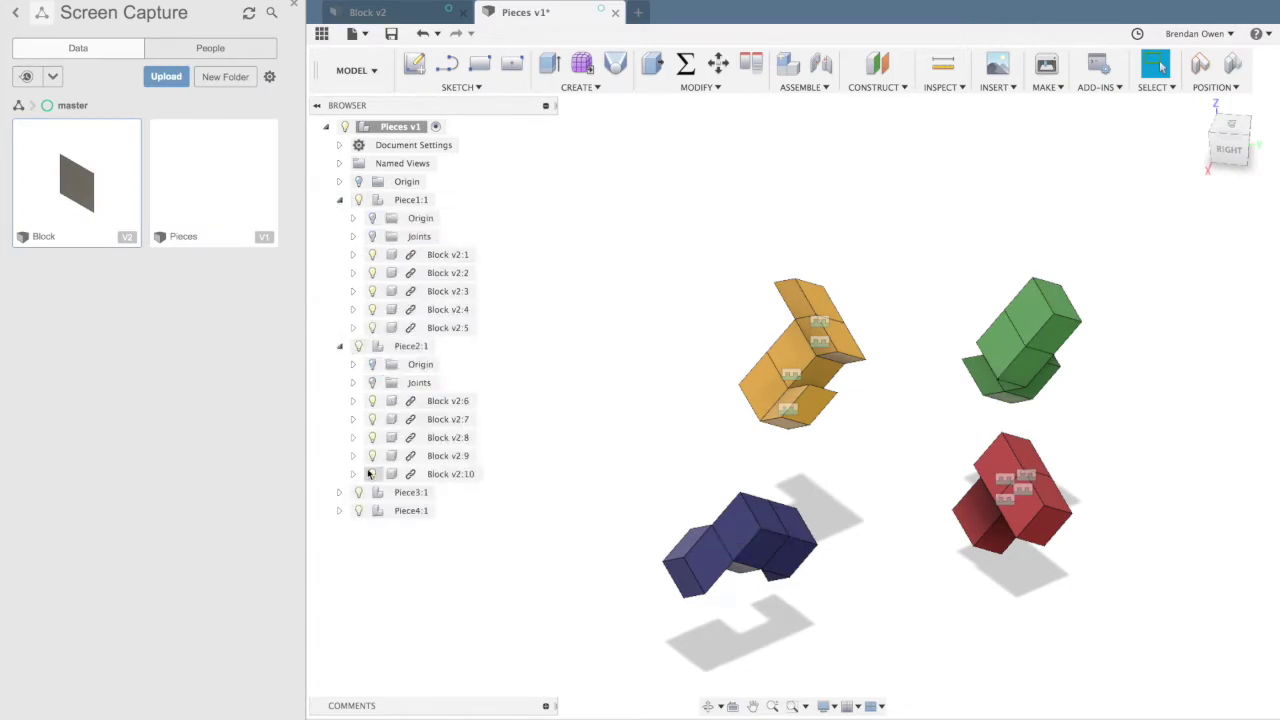
pyautogui.click(339, 492)
pyautogui.click(372, 529)
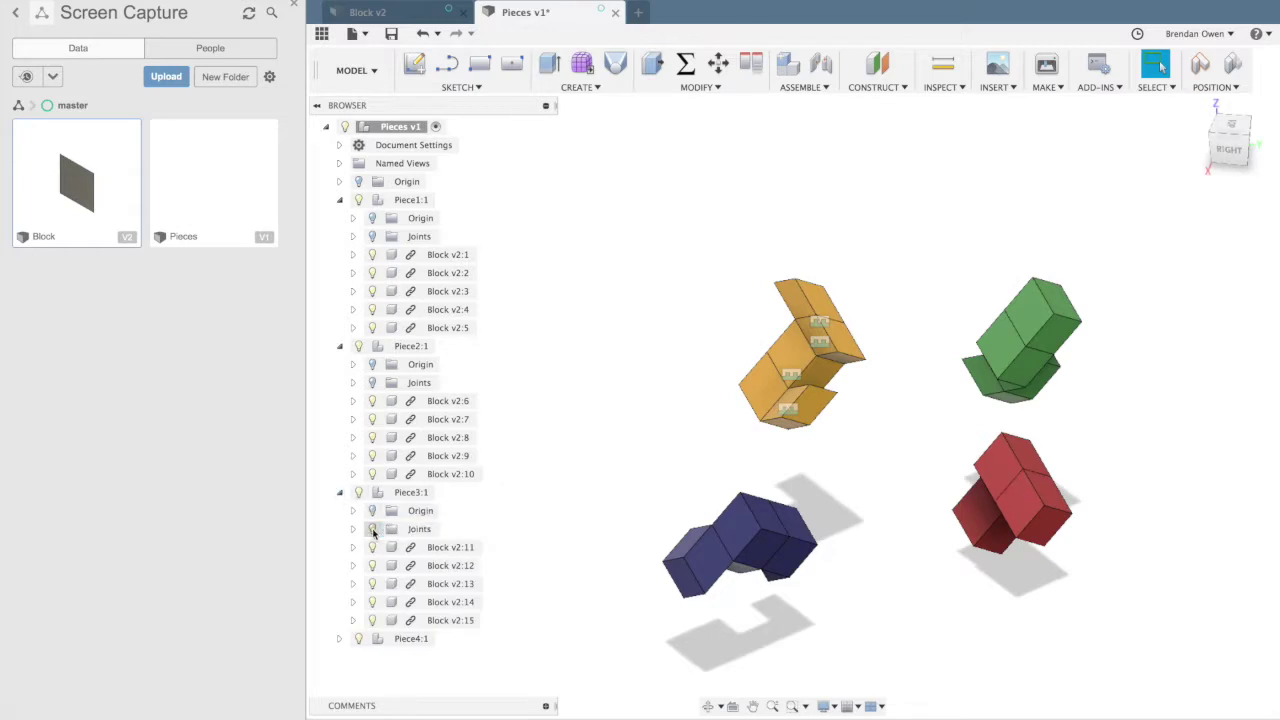
# - Expand Piece4 in the browser and hide its joints
pyautogui.click(339, 638)
pyautogui.click(374, 621)
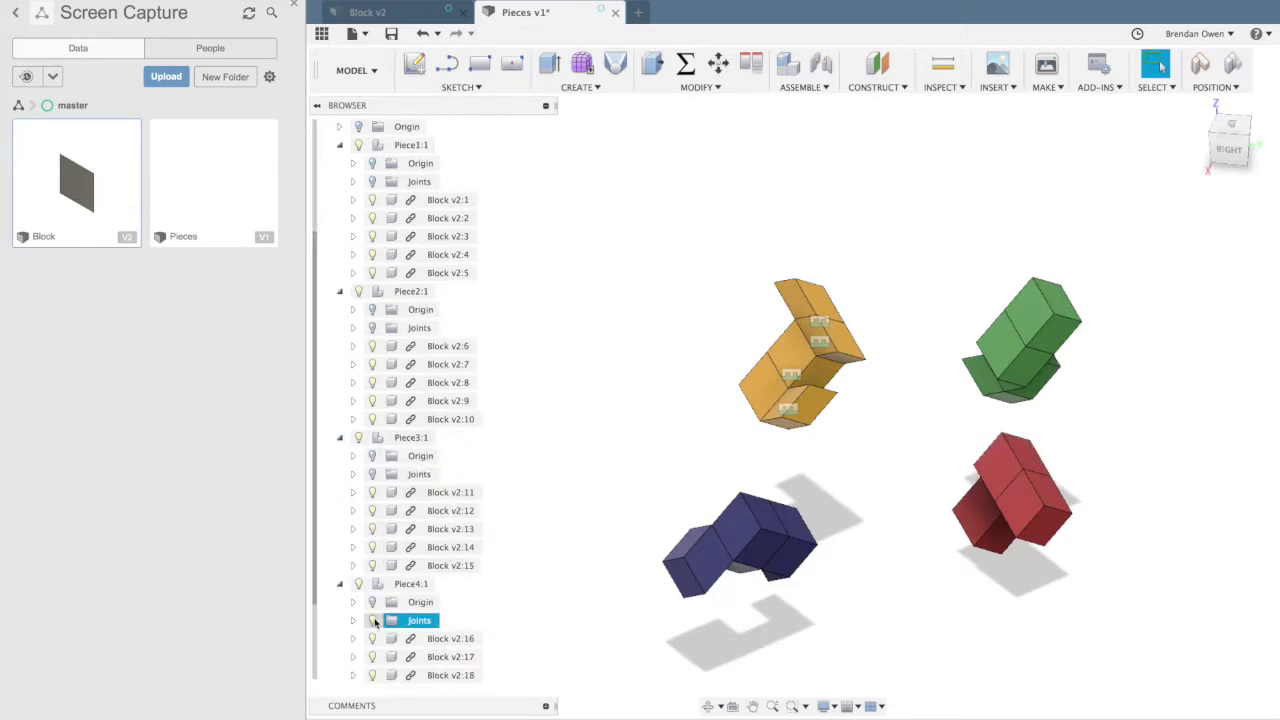
pyautogui.click(373, 621)
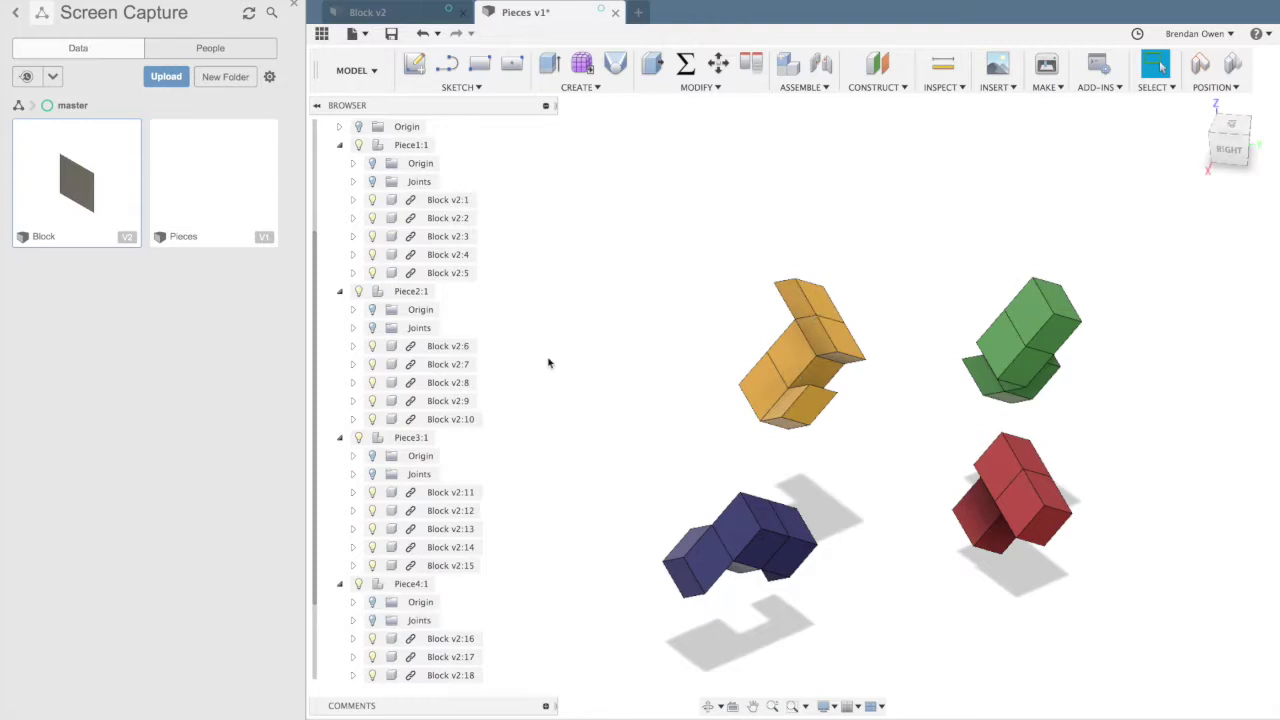
# - Collapse Piece1, Piece2, Piece3 and Piece4 in the browser so only the piece names are listed
pyautogui.click(339, 292)
pyautogui.click(340, 364)
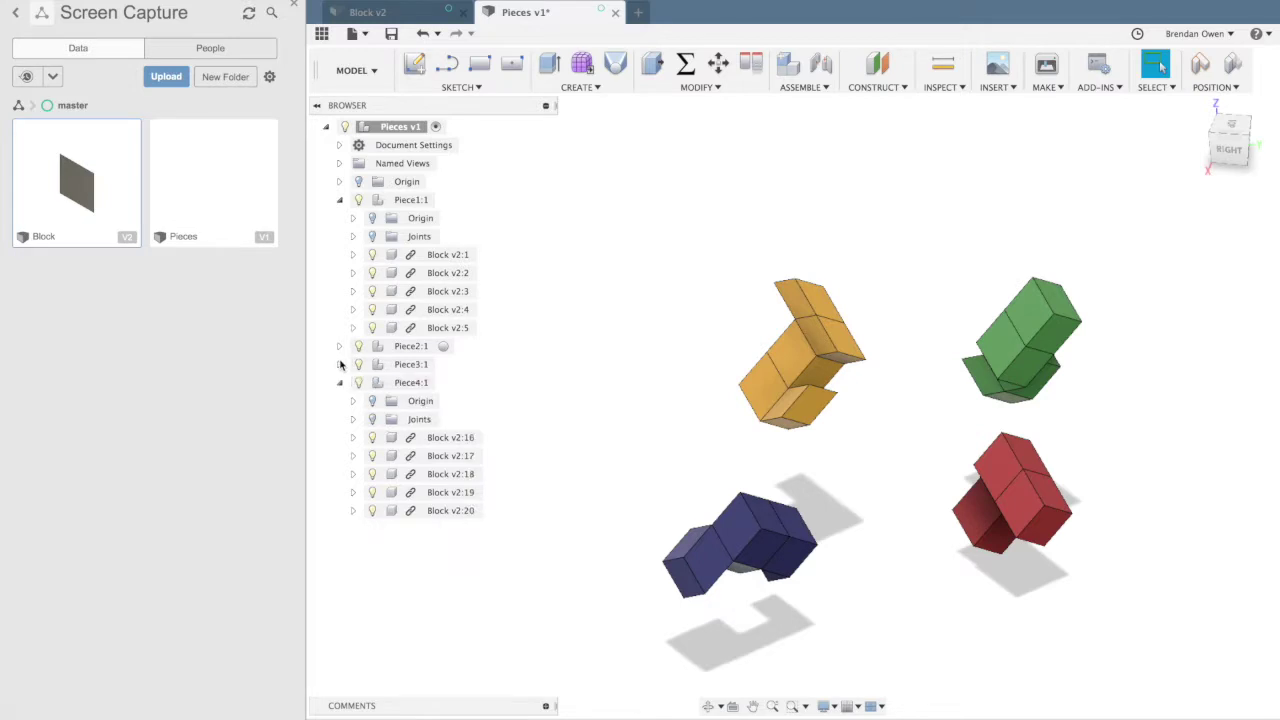
pyautogui.click(340, 383)
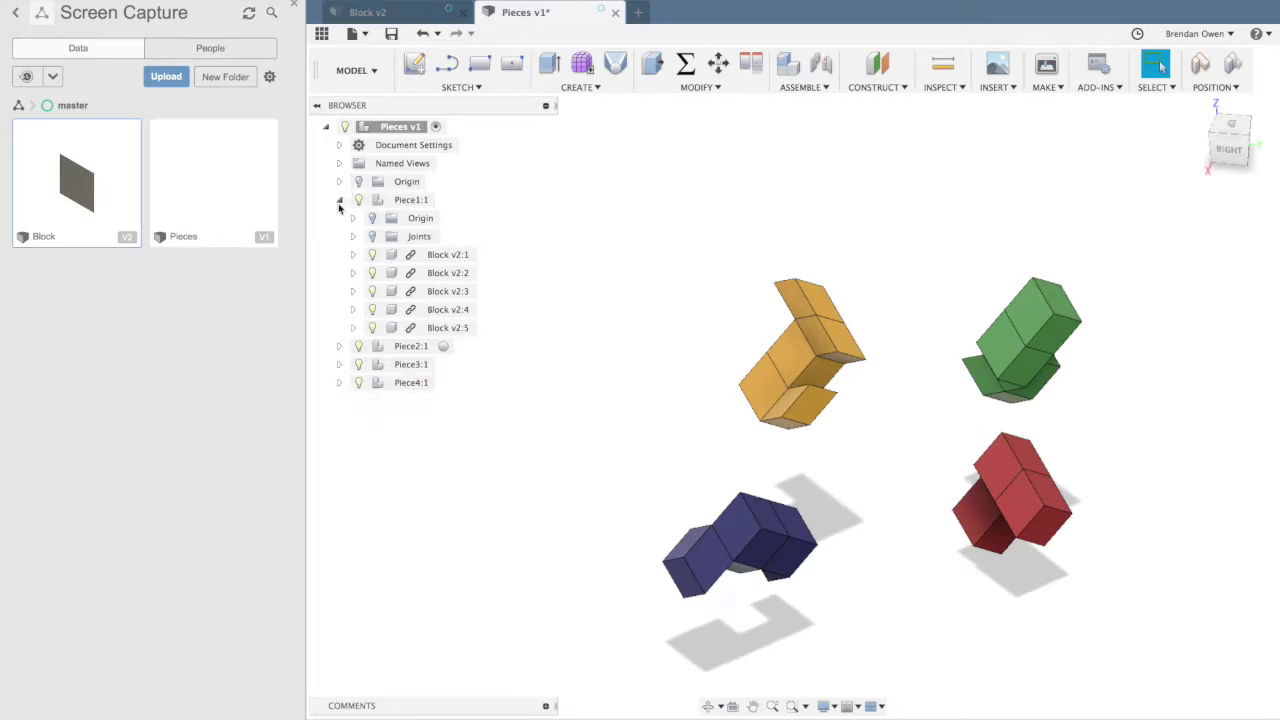
pyautogui.click(339, 200)
# - Examine the shapes of the four coloured pieces from several sides, highlighting Piece1 and Piece2 to identify them
pyautogui.keyDown('shift'); pyautogui.scroll(10, 550, 344); pyautogui.keyUp('shift')
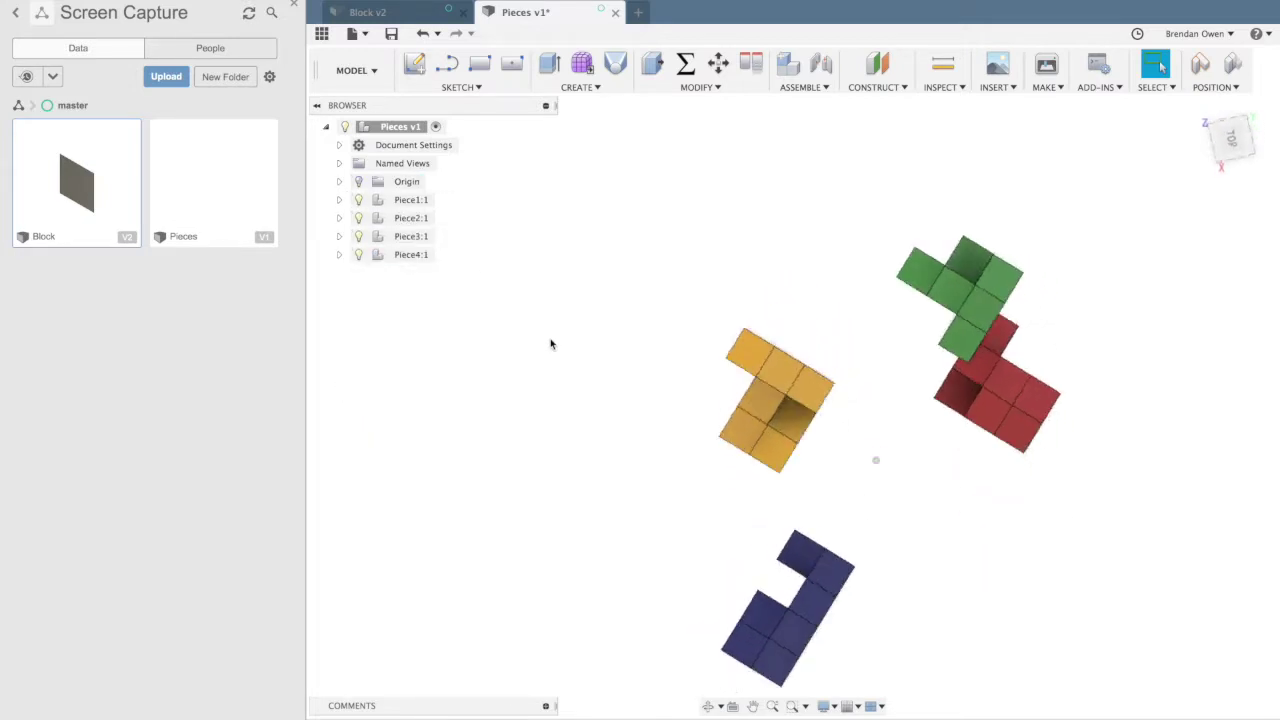
pyautogui.keyDown('shift'); pyautogui.scroll(8, 550, 344); pyautogui.keyUp('shift')
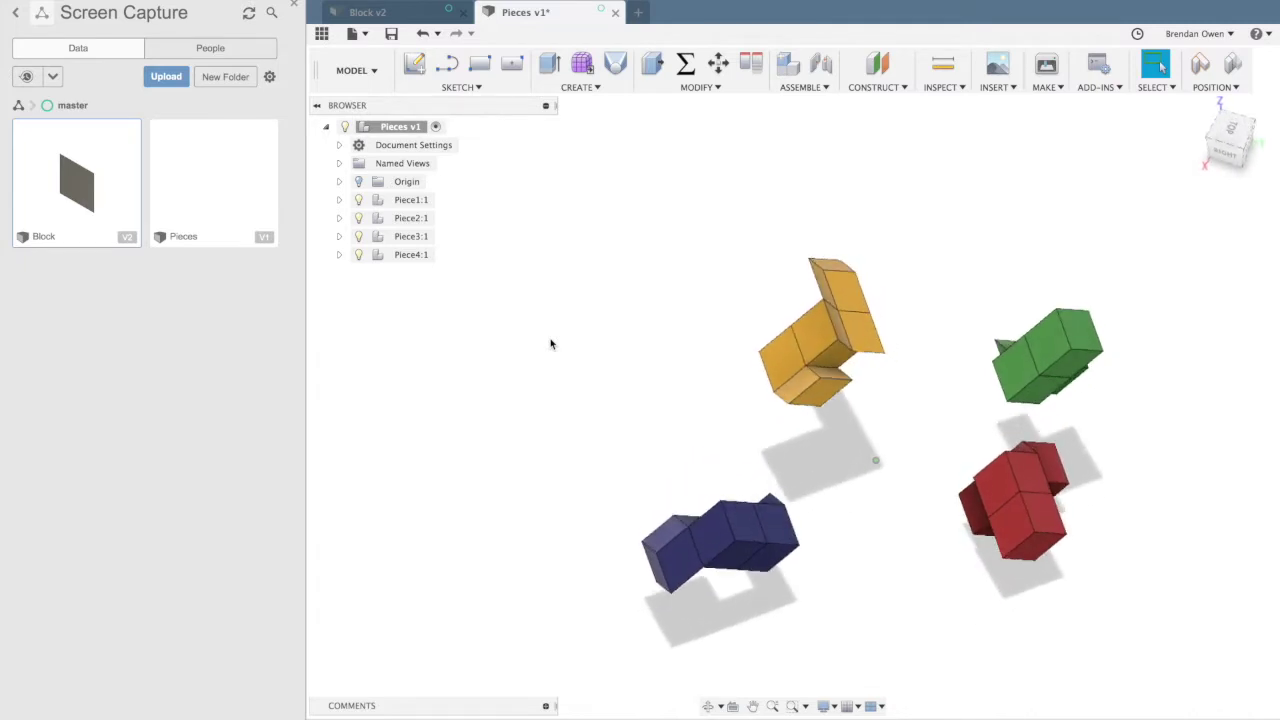
pyautogui.keyDown('shift'); pyautogui.scroll(5, 550, 344); pyautogui.keyUp('shift')
pyautogui.keyDown('shift'); pyautogui.scroll(8, 550, 344); pyautogui.keyUp('shift')
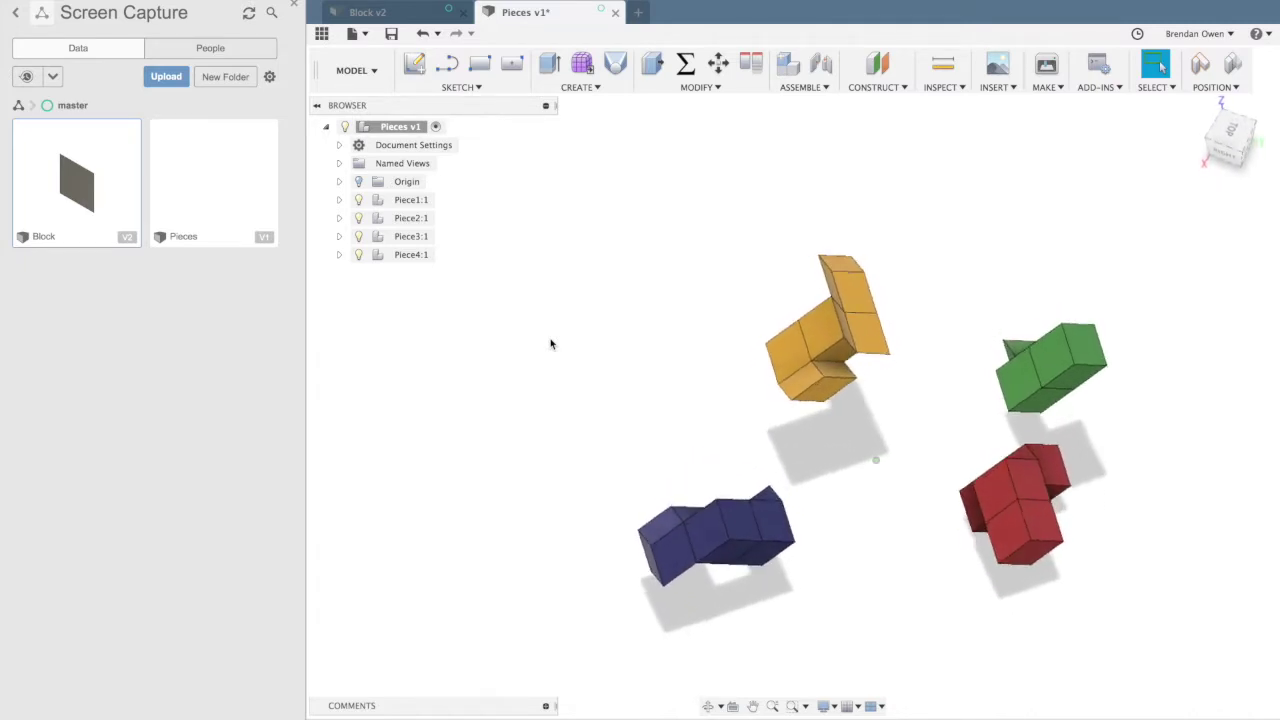
pyautogui.keyDown('shift'); pyautogui.scroll(3, 550, 344); pyautogui.keyUp('shift')
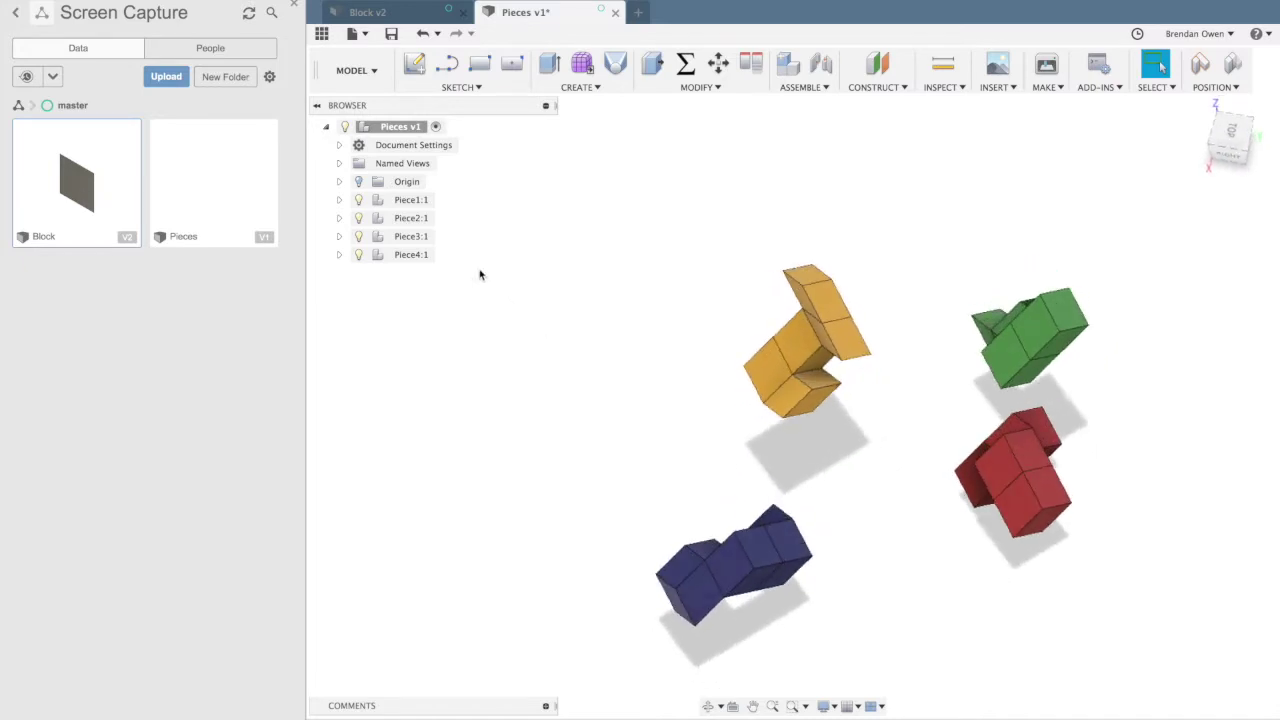
pyautogui.click(410, 201)
pyautogui.click(594, 403)
pyautogui.keyDown('shift'); pyautogui.scroll(5, 592, 405); pyautogui.keyUp('shift')
pyautogui.keyDown('shift'); pyautogui.scroll(5, 592, 405); pyautogui.keyUp('shift')
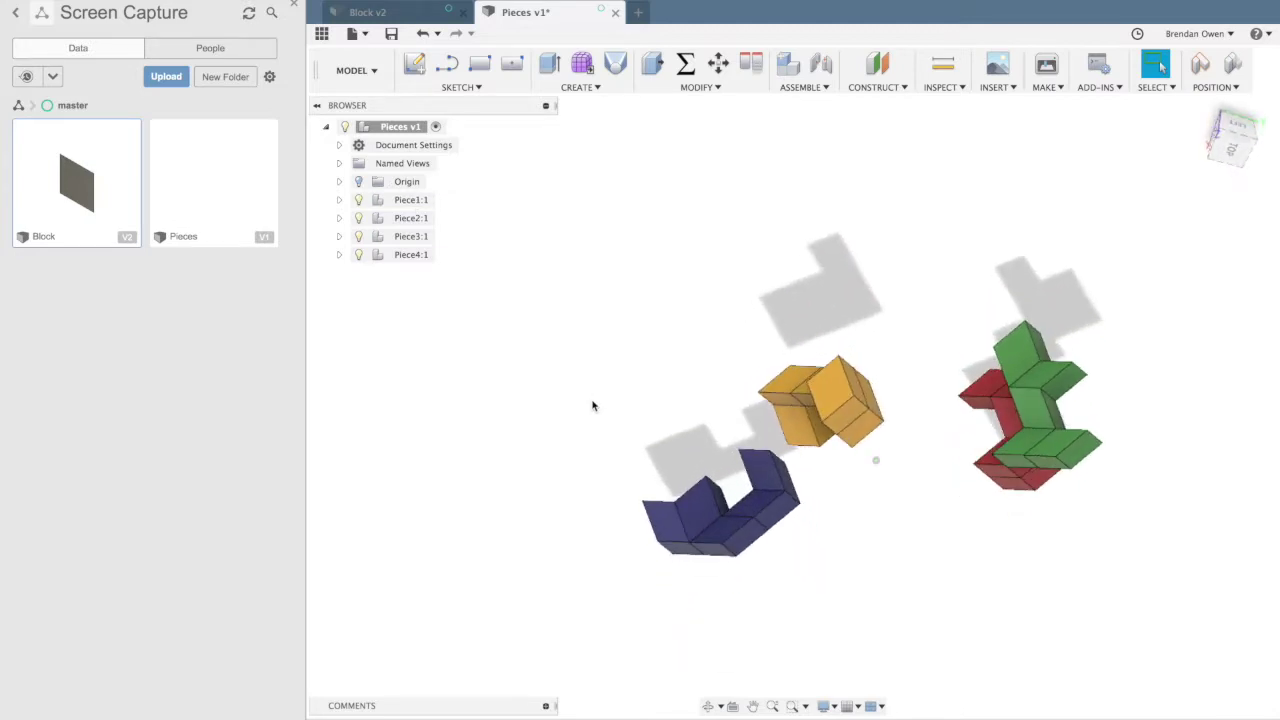
pyautogui.keyDown('shift'); pyautogui.scroll(5, 592, 405); pyautogui.keyUp('shift')
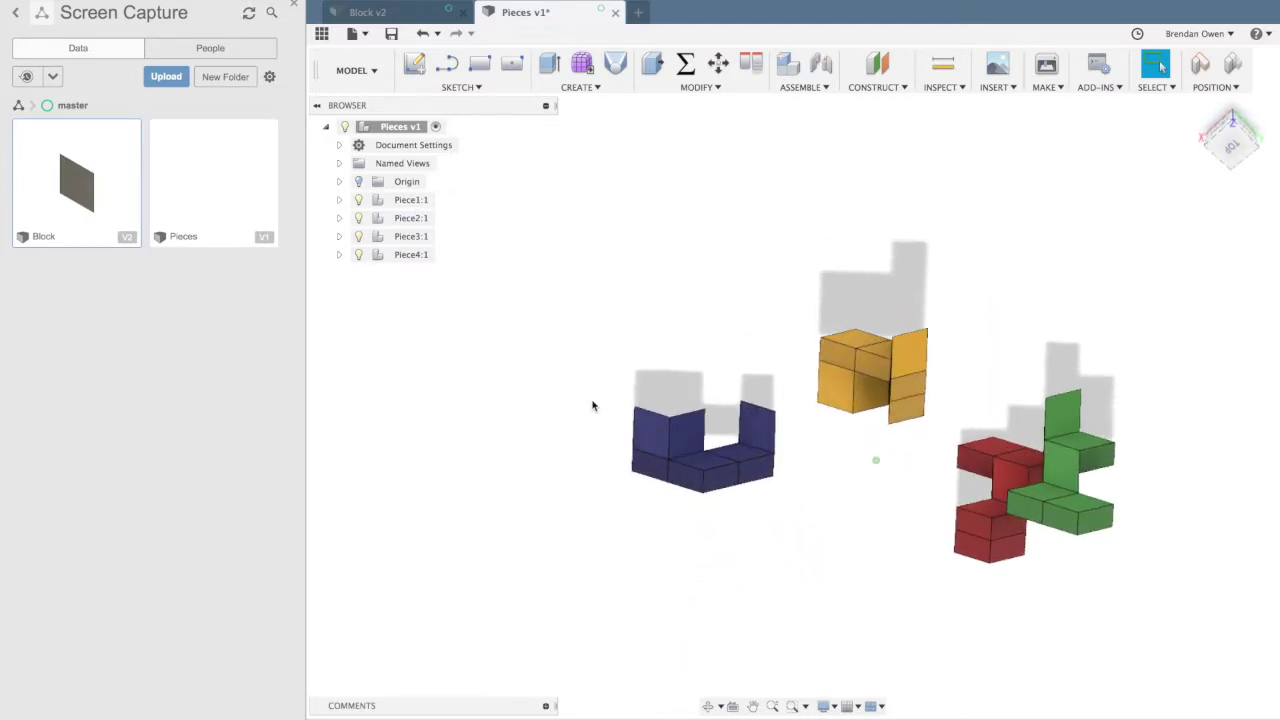
pyautogui.keyDown('shift'); pyautogui.scroll(5, 592, 405); pyautogui.keyUp('shift')
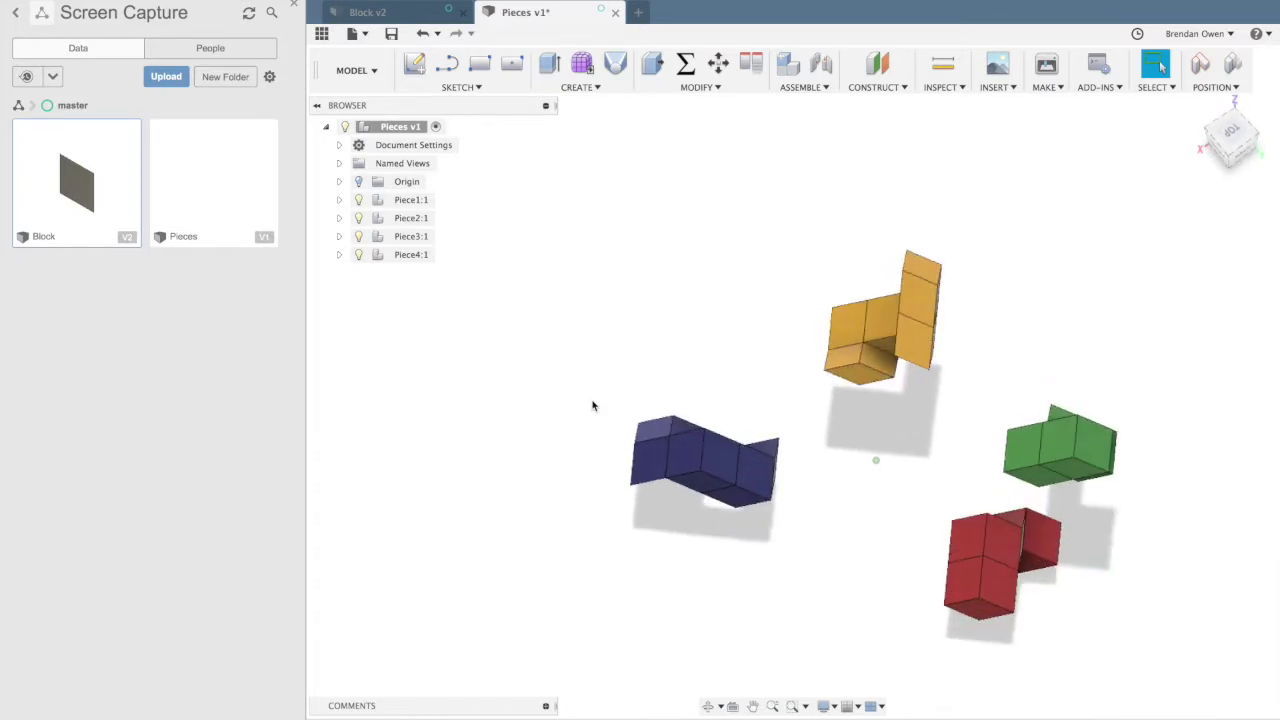
pyautogui.keyDown('shift'); pyautogui.scroll(3, 592, 405); pyautogui.keyUp('shift')
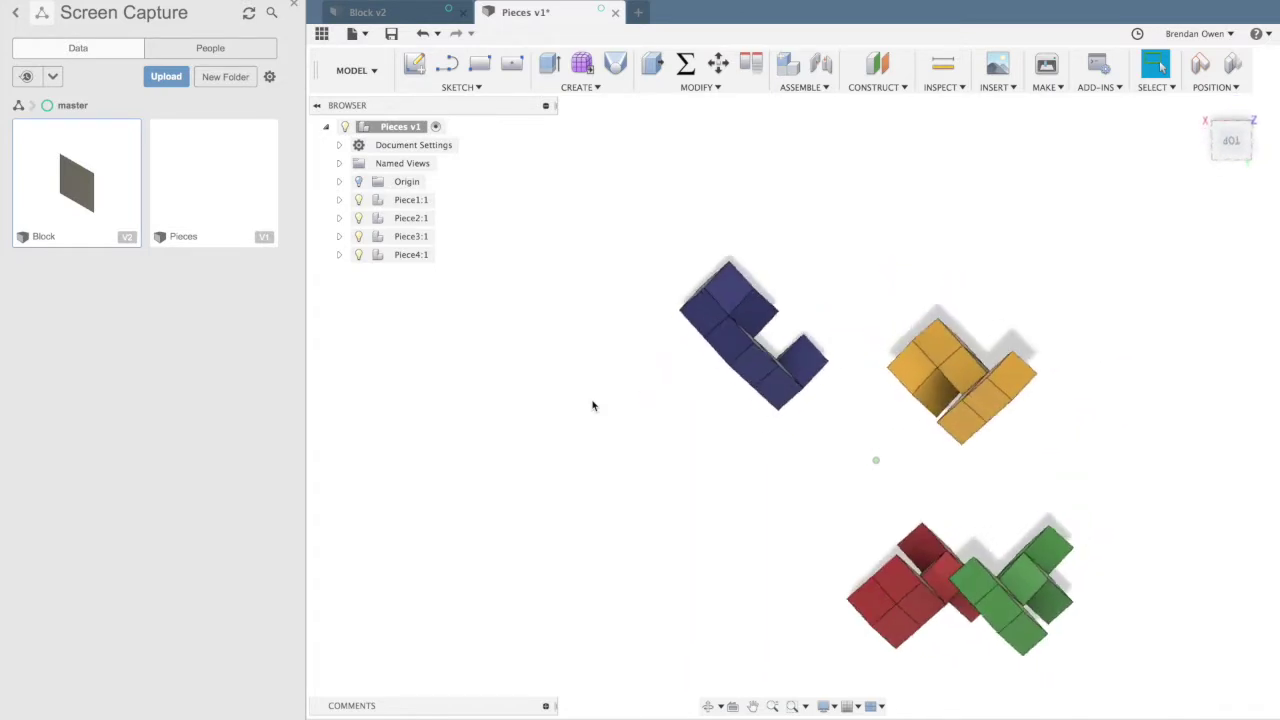
pyautogui.click(411, 218)
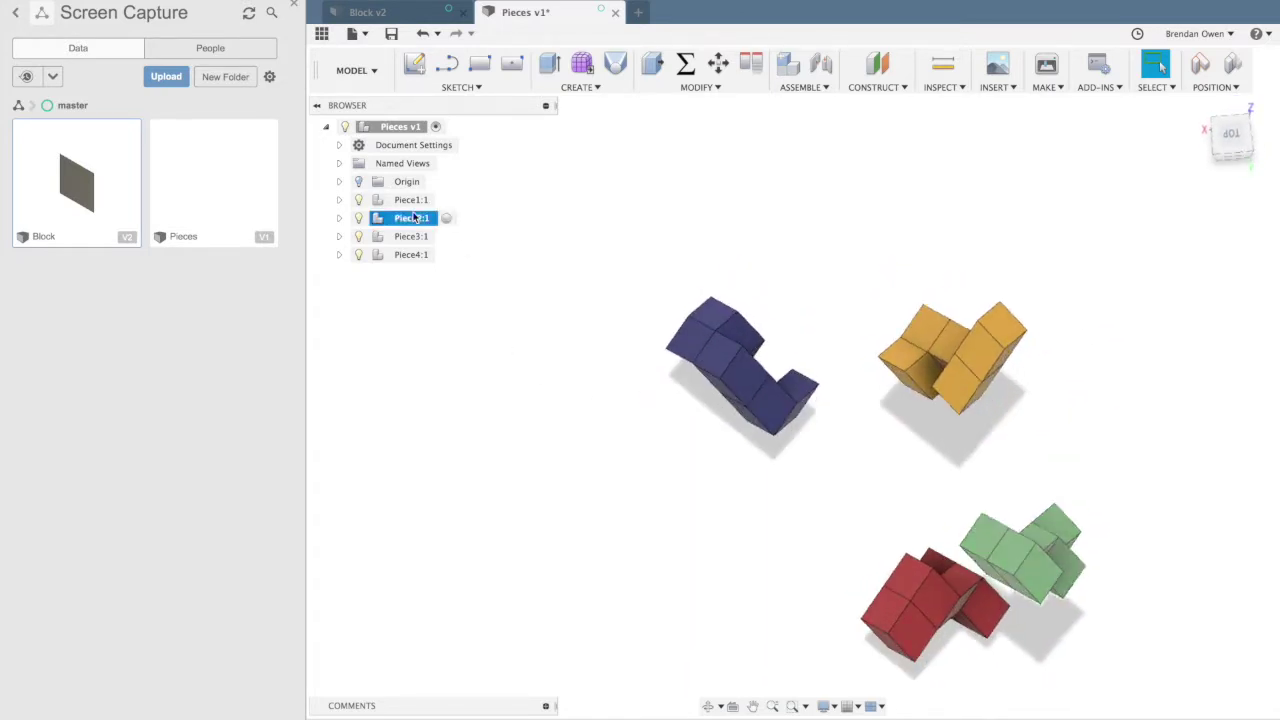
pyautogui.click(646, 468)
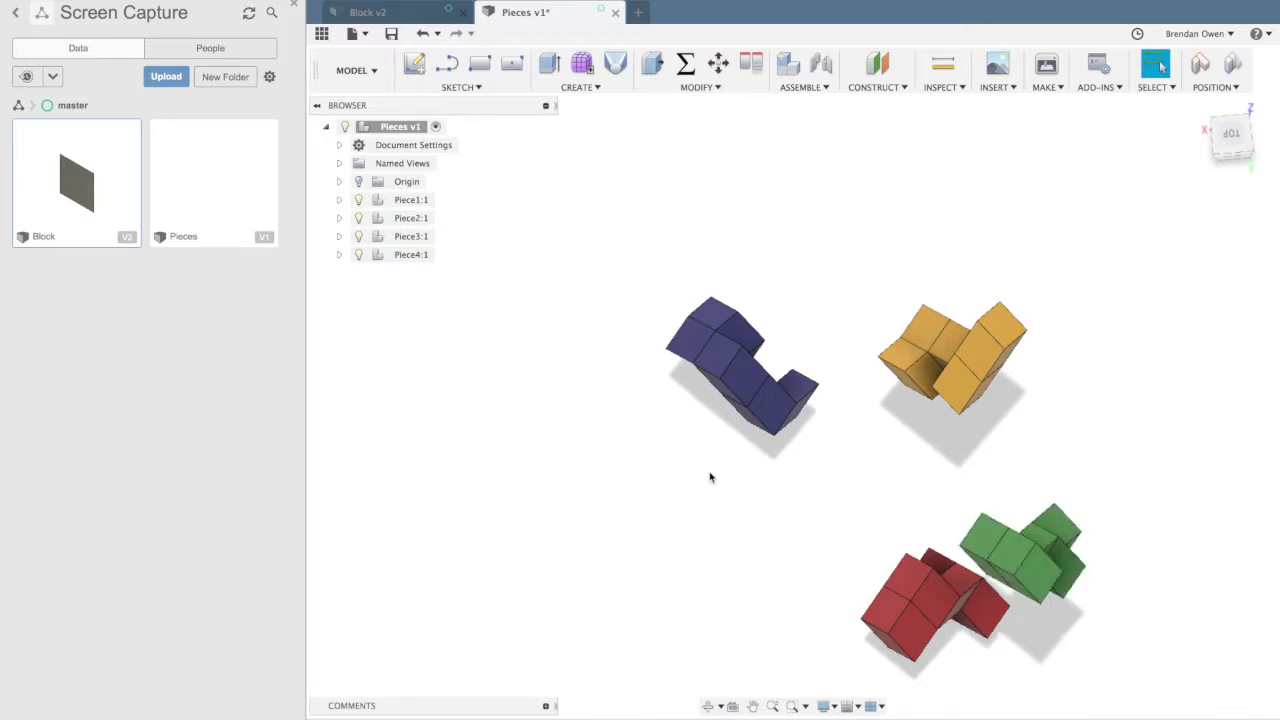
pyautogui.keyDown('shift'); pyautogui.scroll(10, 709, 477); pyautogui.keyUp('shift')
pyautogui.keyDown('shift'); pyautogui.scroll(10, 709, 477); pyautogui.keyUp('shift')
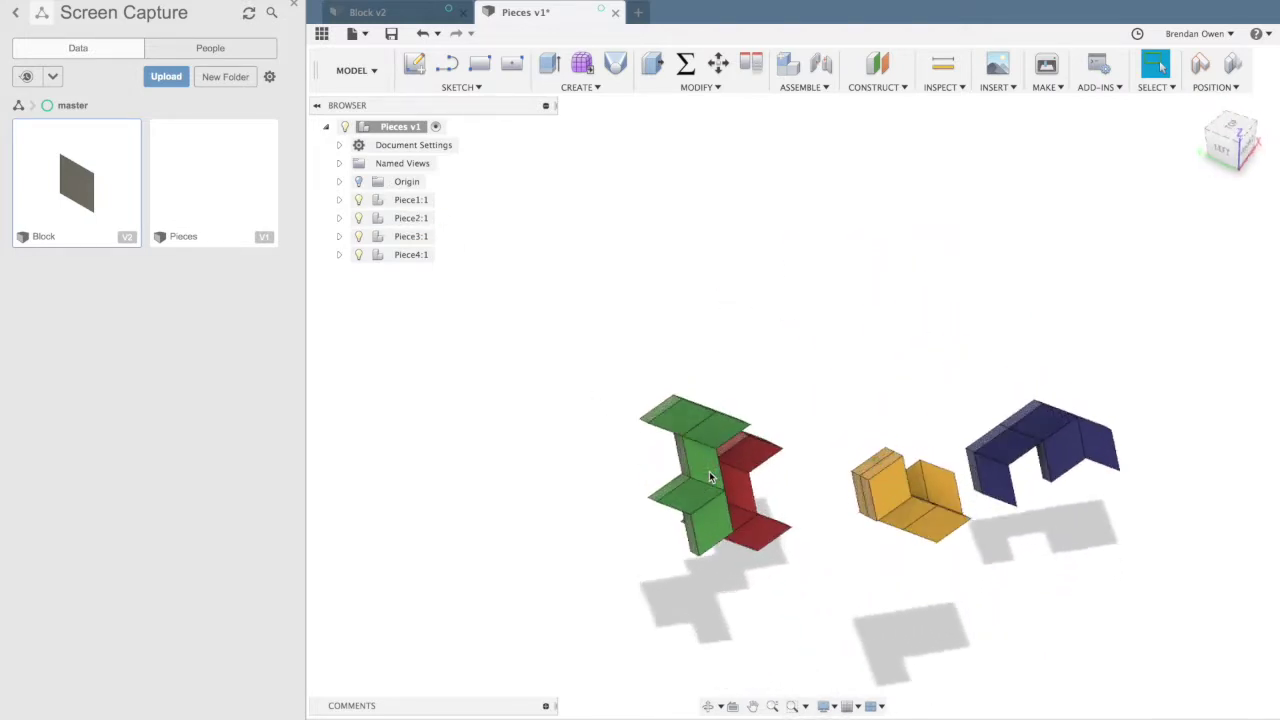
pyautogui.keyDown('shift'); pyautogui.scroll(10, 709, 476); pyautogui.keyUp('shift')
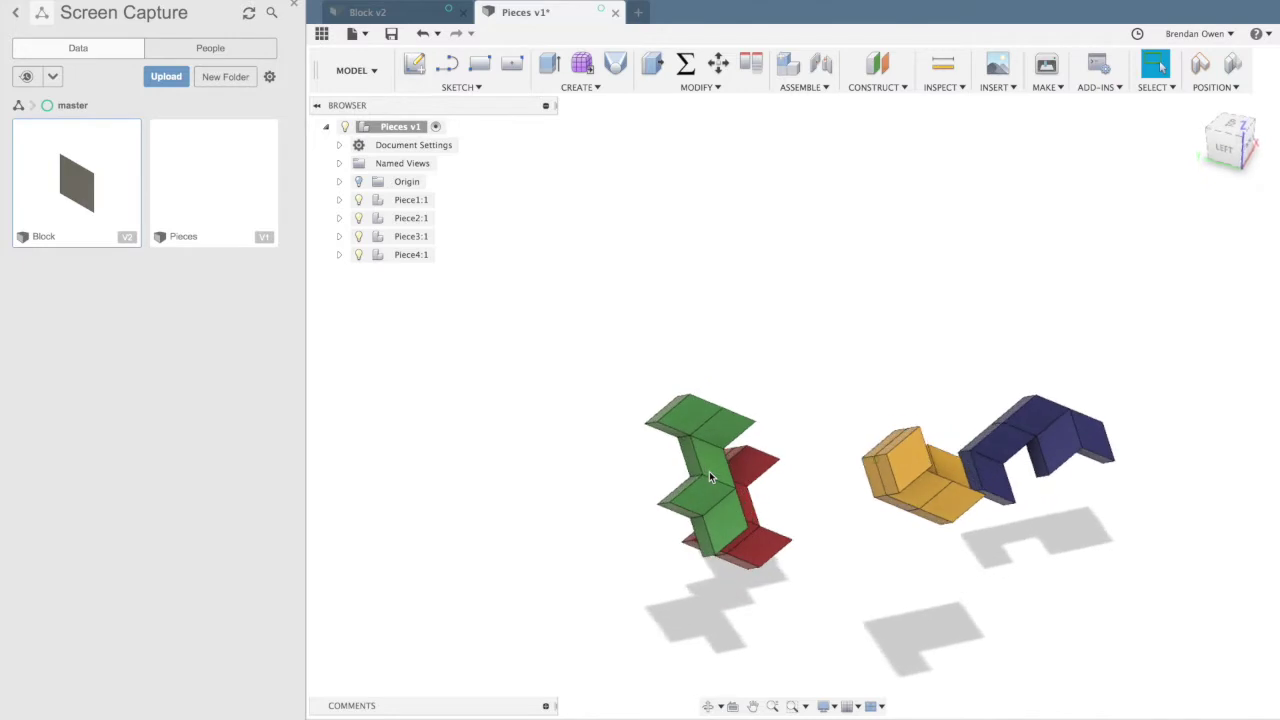
pyautogui.keyDown('shift'); pyautogui.scroll(10, 709, 476); pyautogui.keyUp('shift')
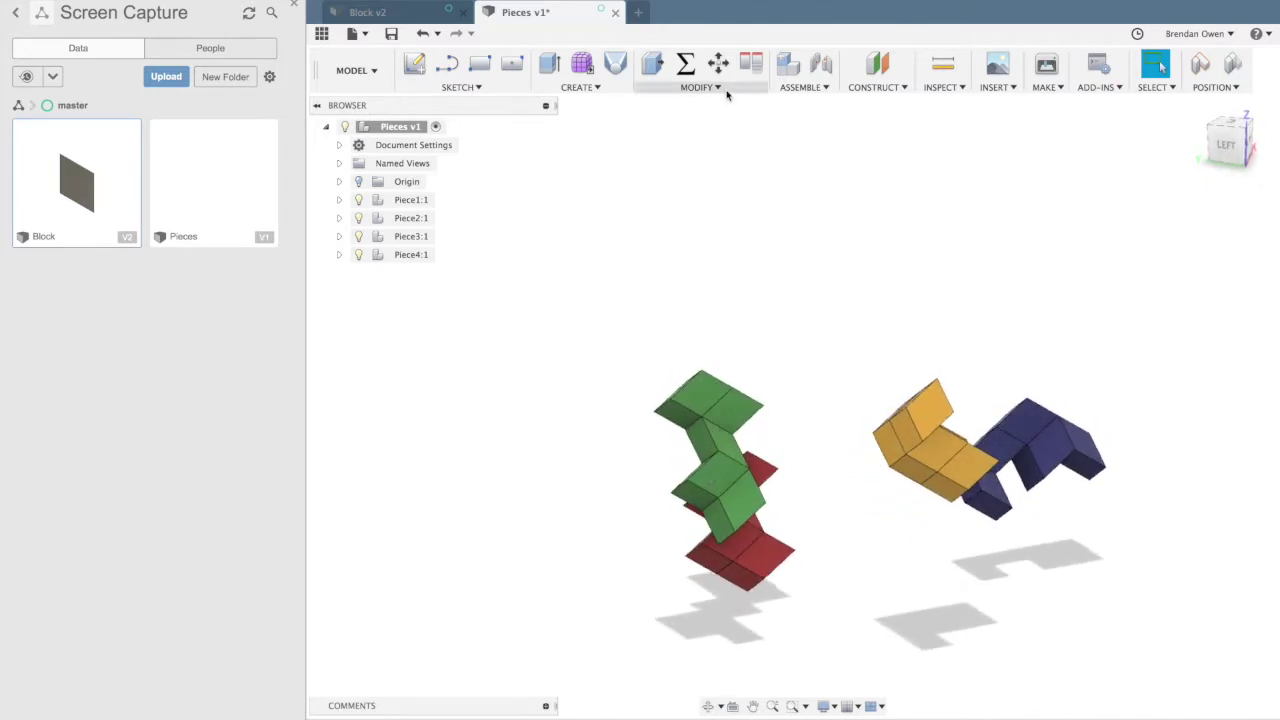
pyautogui.click(824, 64)
pyautogui.click(650, 378)
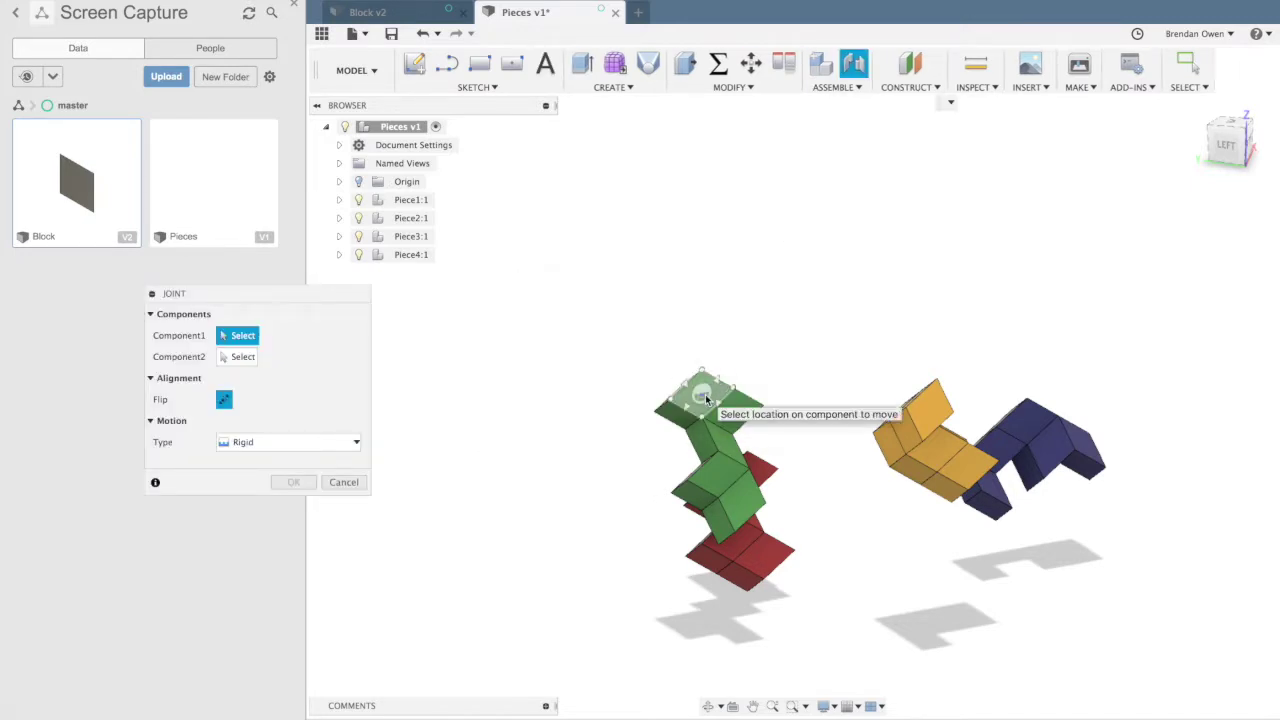
pyautogui.rightClick(703, 398)
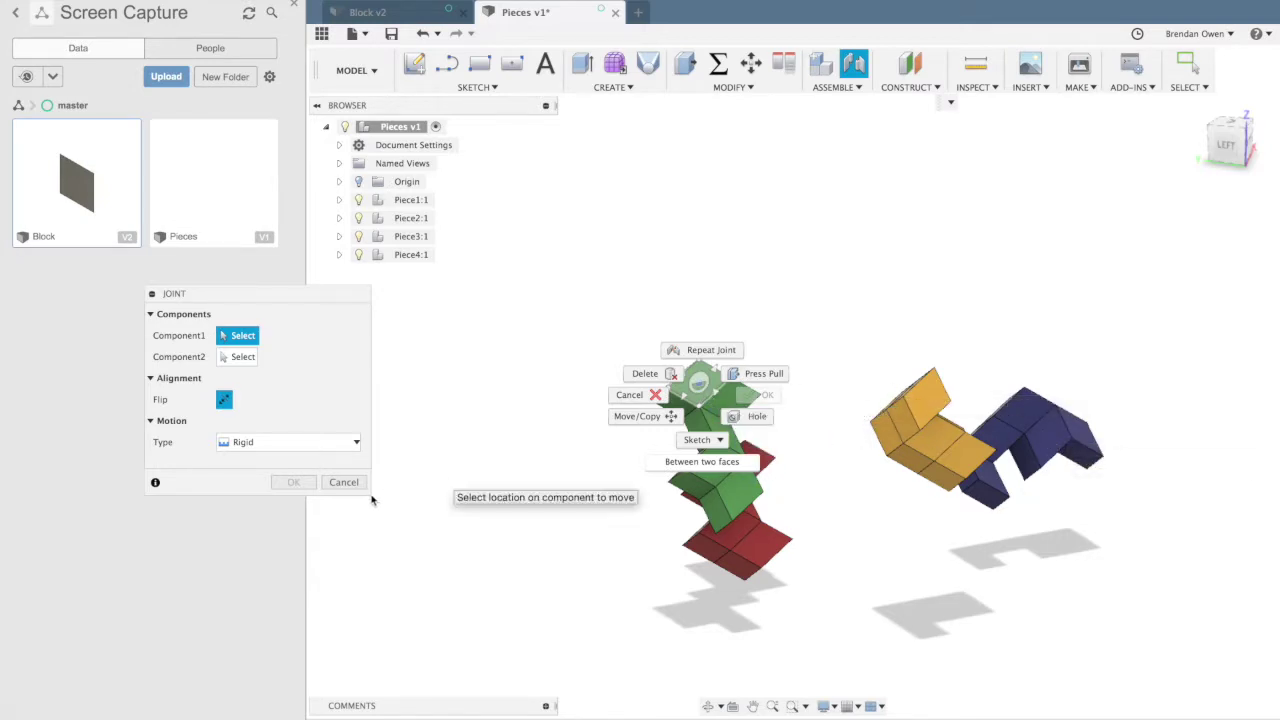
pyautogui.click(240, 362)
pyautogui.click(242, 356)
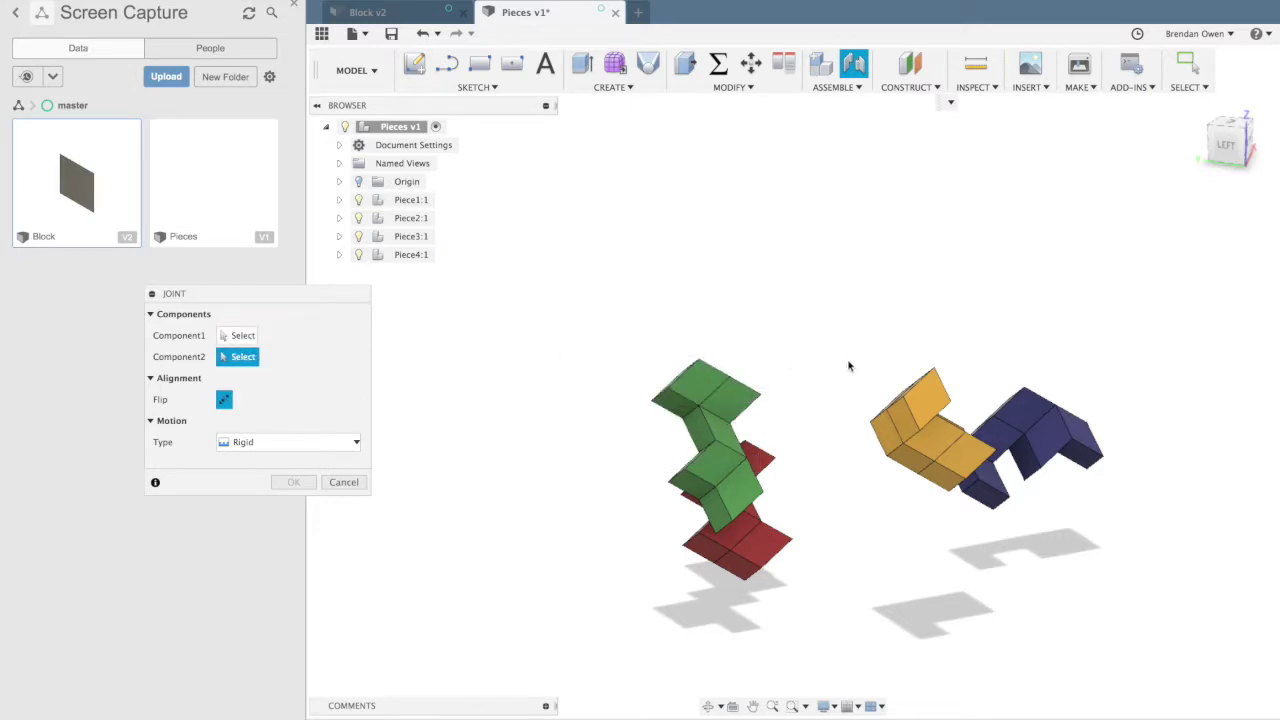
pyautogui.click(1049, 434)
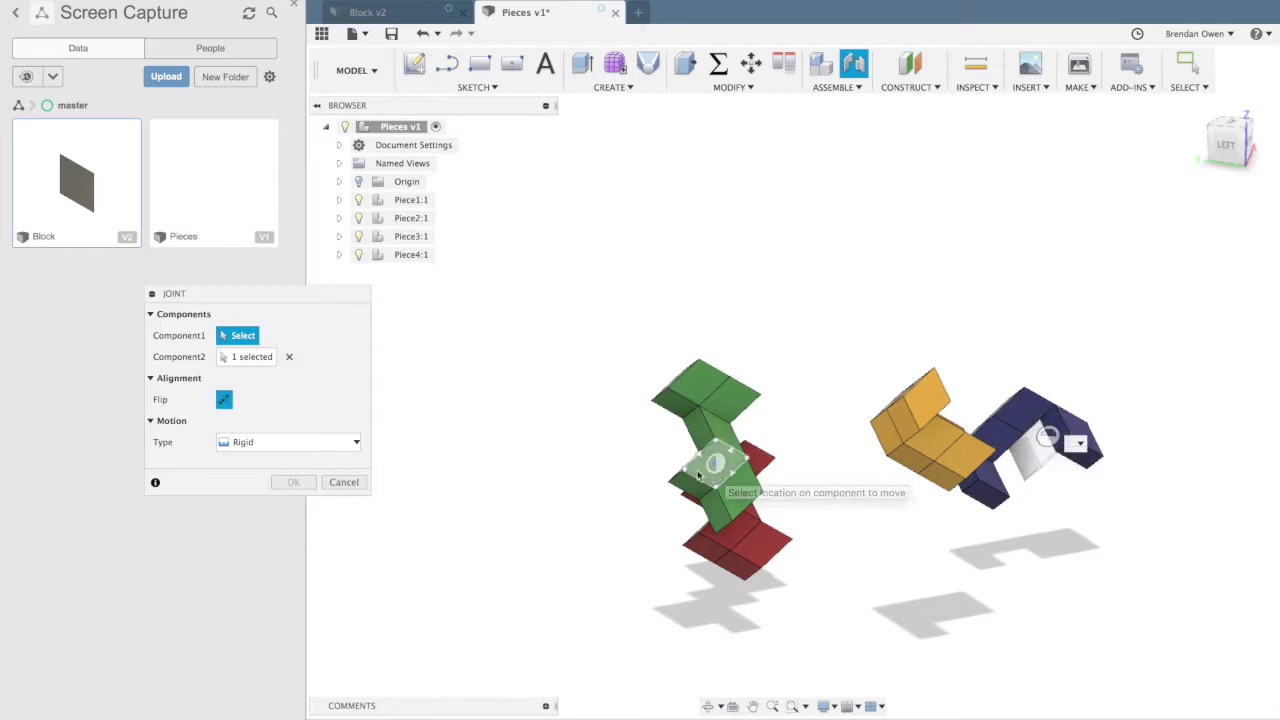
pyautogui.click(340, 483)
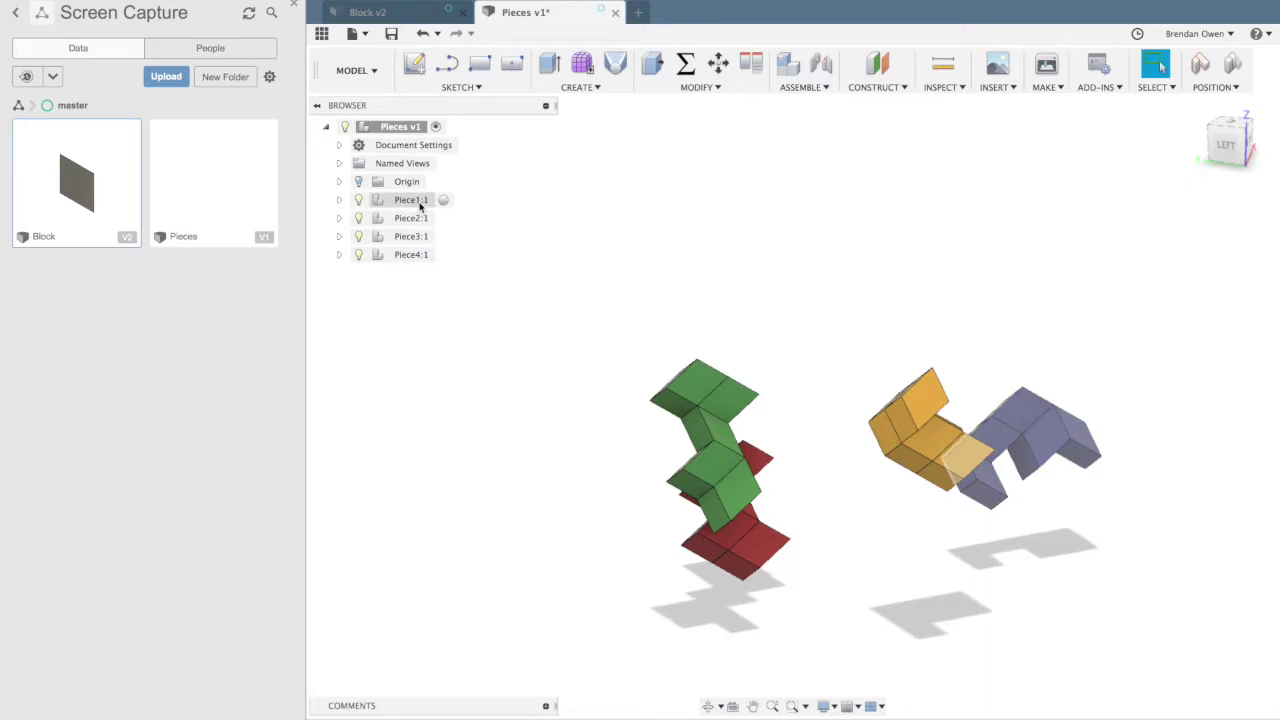
# - Capture the current positions and try a rigid joint from the green piece's upper end face to the blue piece's inner block face
pyautogui.click(820, 63)
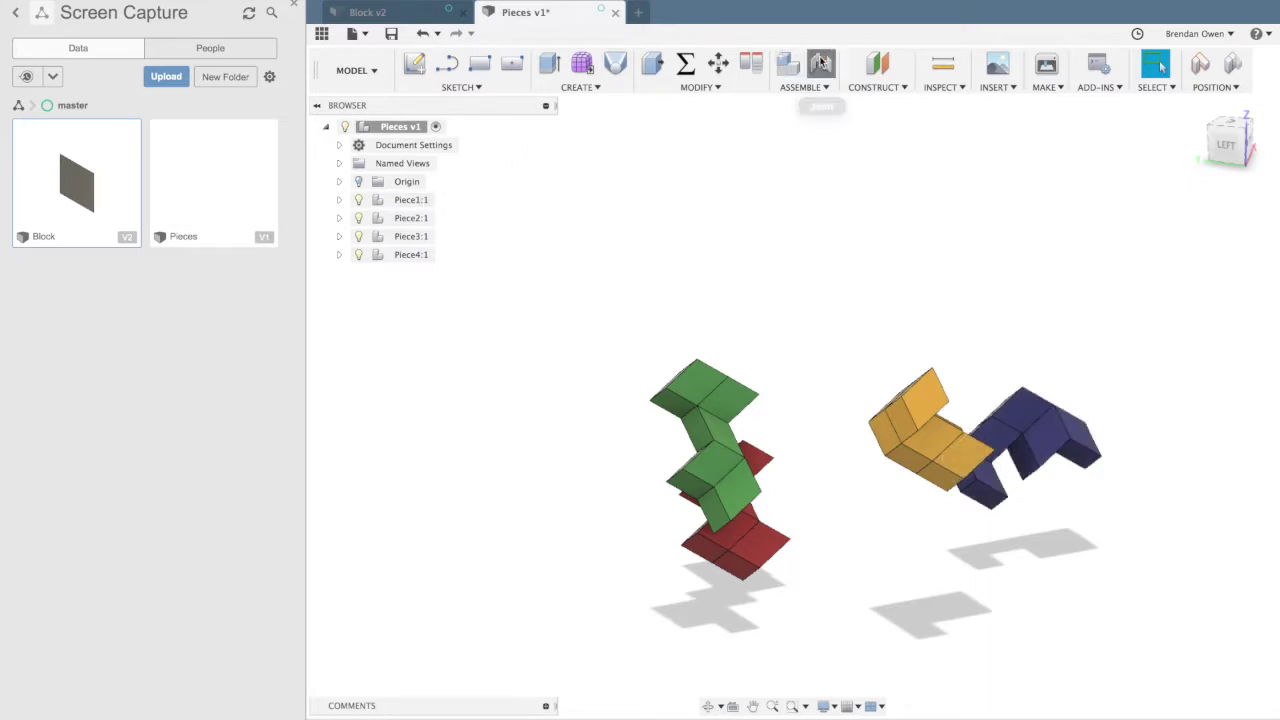
pyautogui.click(626, 376)
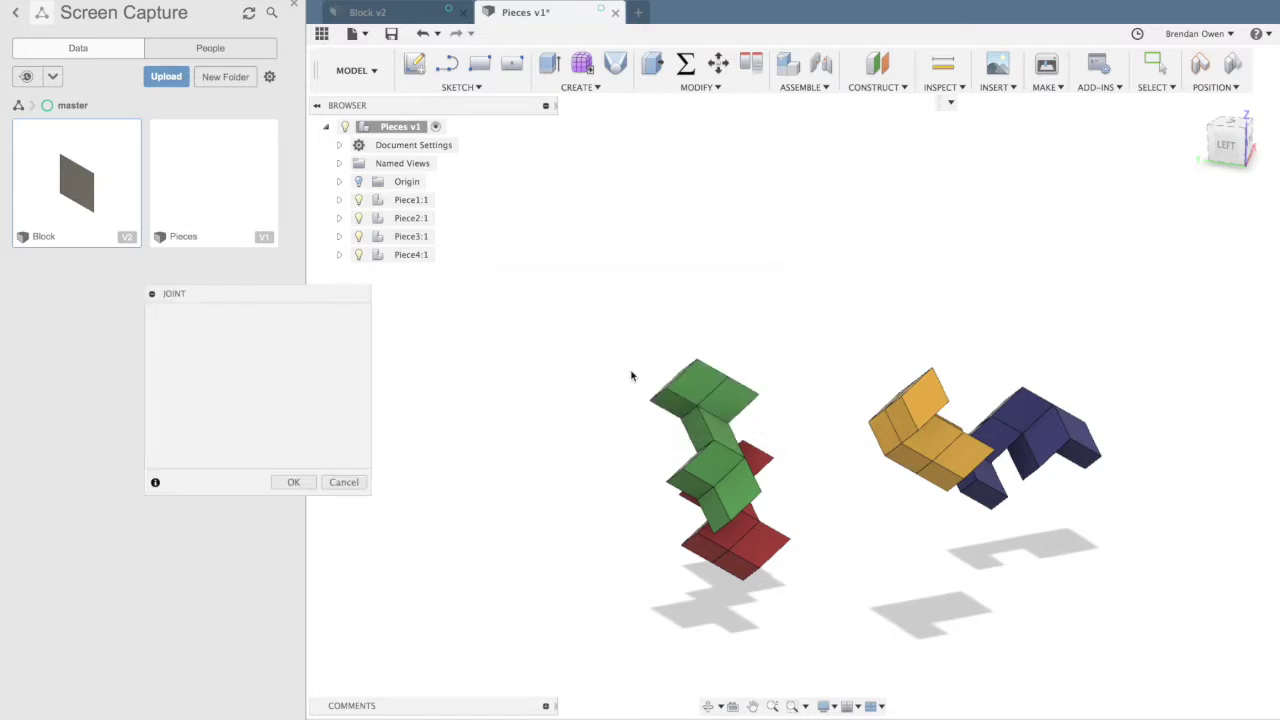
pyautogui.click(697, 382)
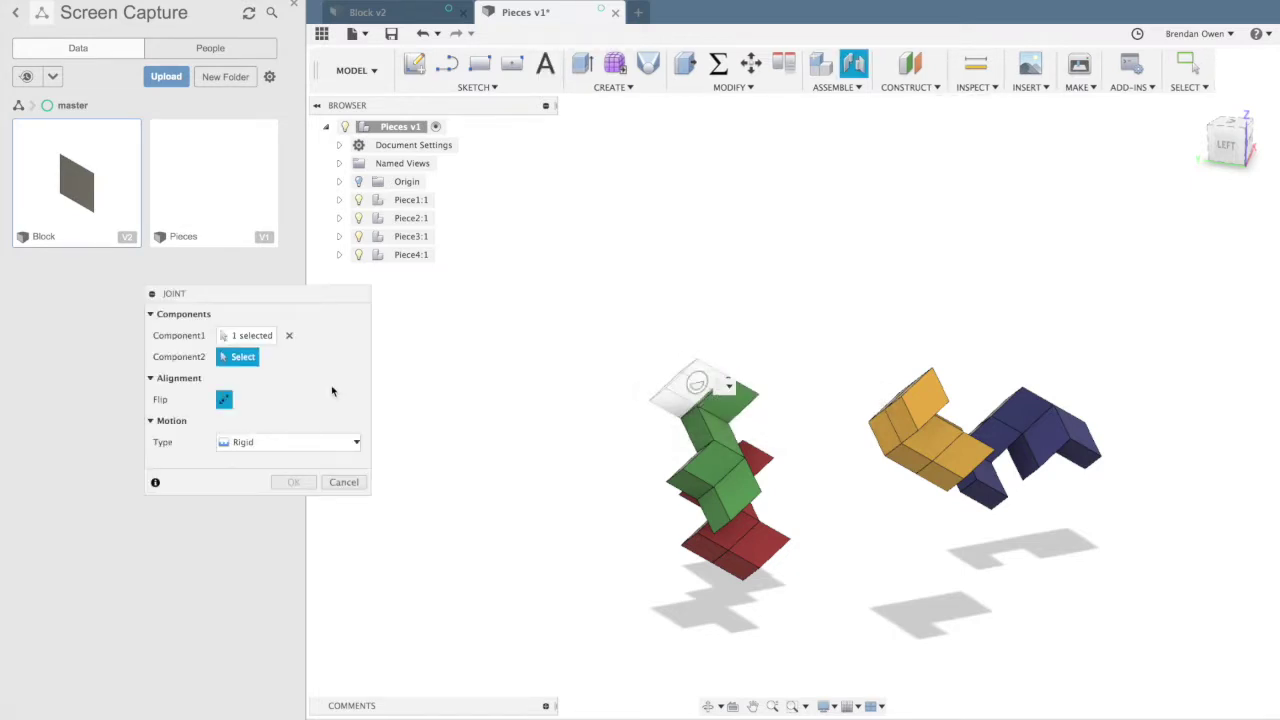
pyautogui.click(1052, 440)
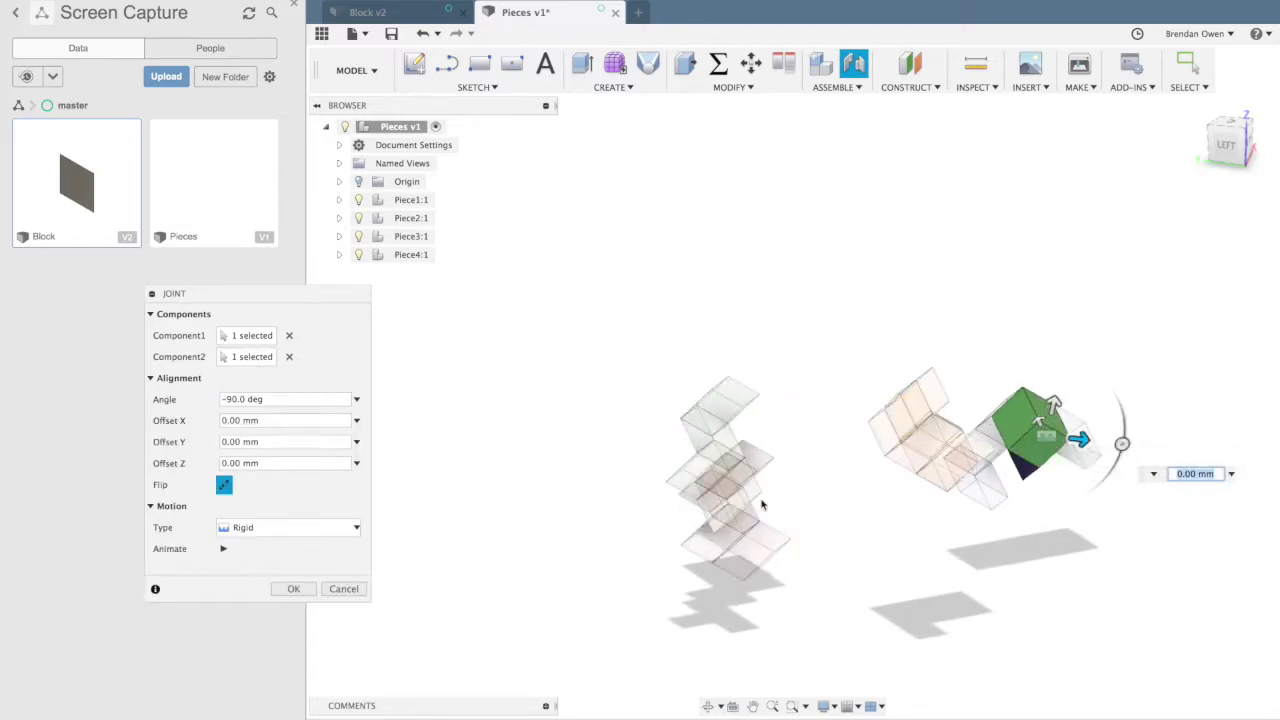
pyautogui.click(293, 588)
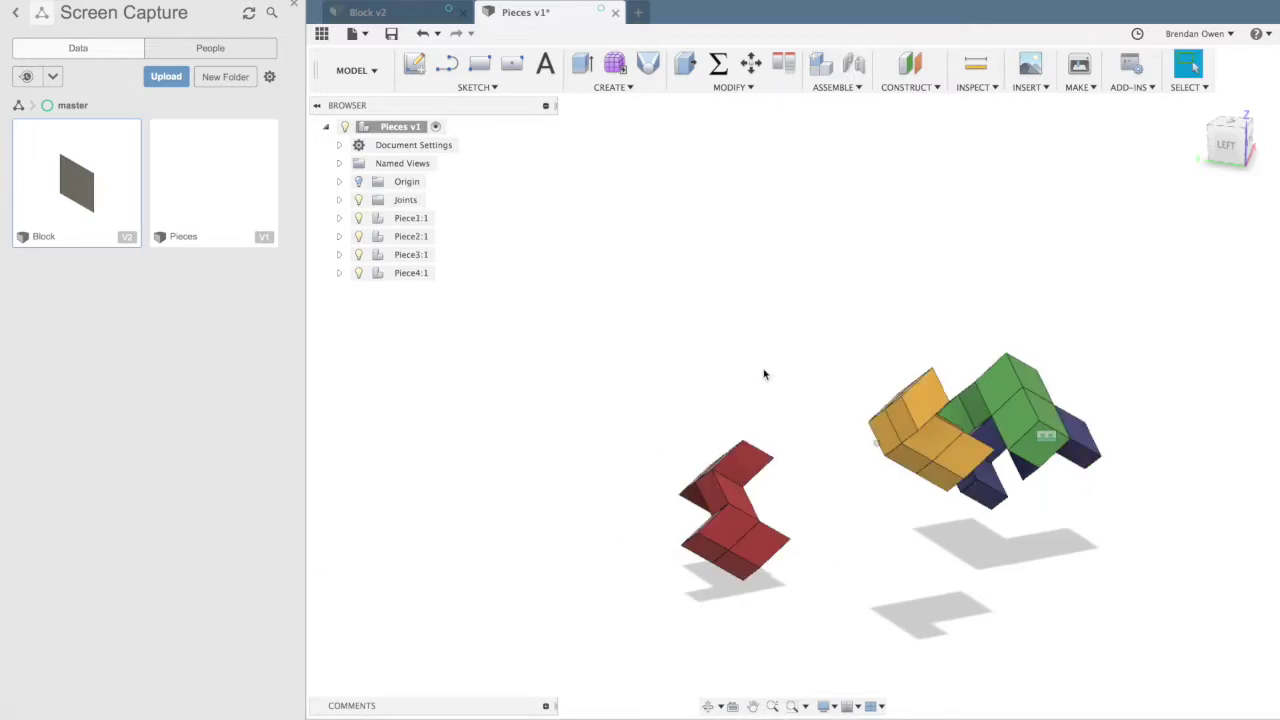
# - Check from several angles how the green and blue pieces fit together and undo the joint between them
pyautogui.keyDown('shift'); pyautogui.scroll(-5, 764, 370); pyautogui.keyUp('shift')
pyautogui.keyDown('shift'); pyautogui.scroll(10, 764, 370); pyautogui.keyUp('shift')
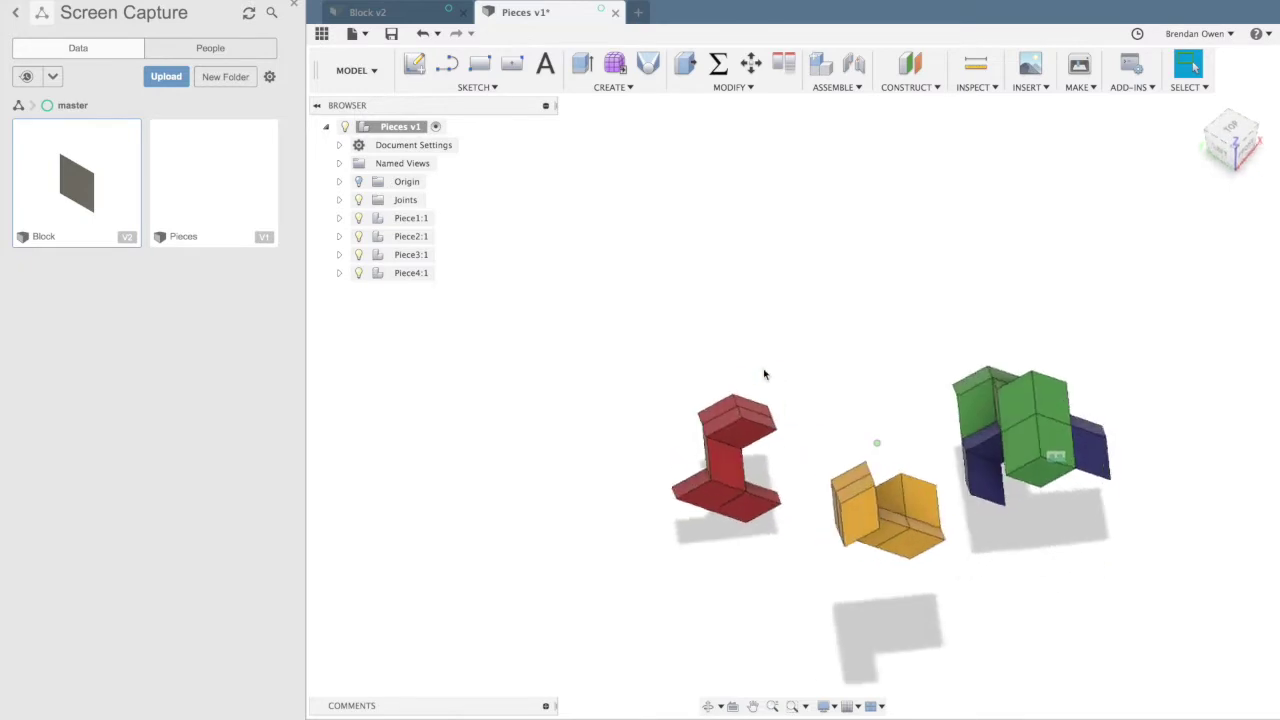
pyautogui.keyDown('shift'); pyautogui.hscroll(-5, 764, 374); pyautogui.keyUp('shift')
pyautogui.keyDown('shift'); pyautogui.hscroll(5, 764, 374); pyautogui.keyUp('shift')
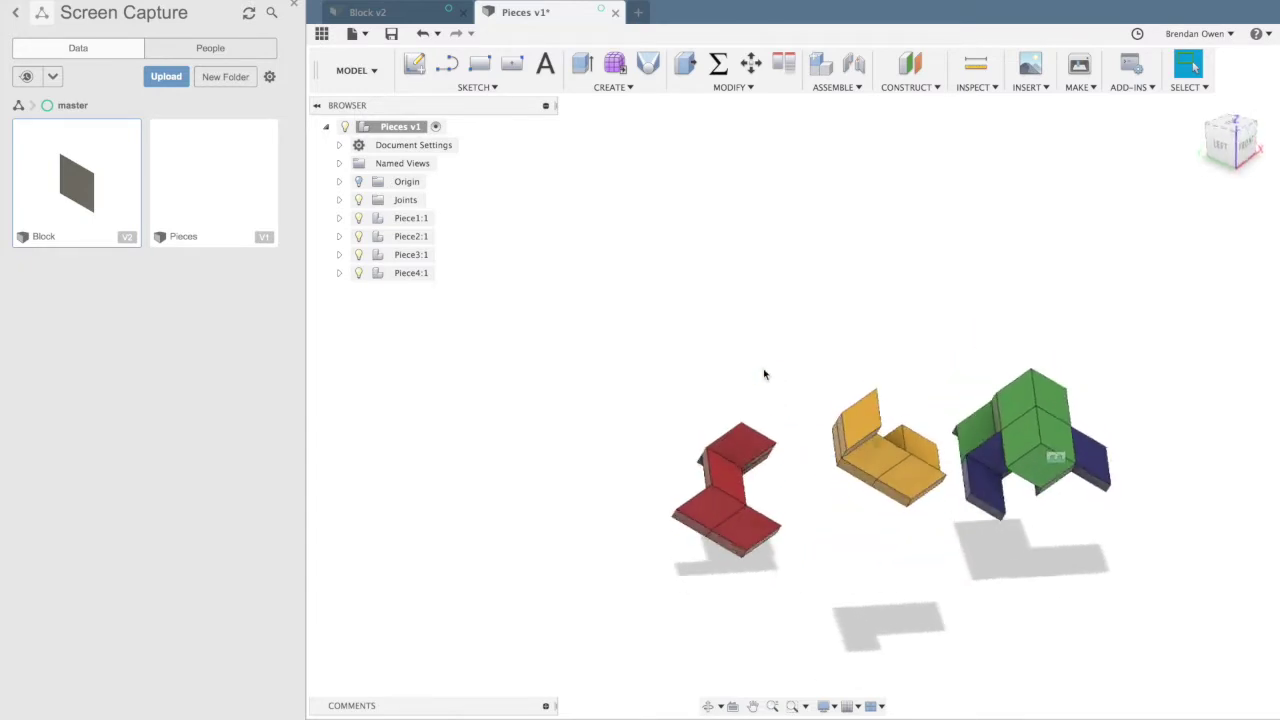
pyautogui.keyDown('shift'); pyautogui.scroll(-5, 763, 374); pyautogui.keyUp('shift')
pyautogui.keyDown('shift'); pyautogui.scroll(5, 764, 374); pyautogui.keyUp('shift')
pyautogui.keyDown('shift'); pyautogui.scroll(-10, 764, 374); pyautogui.keyUp('shift')
pyautogui.keyDown('shift'); pyautogui.scroll(5, 764, 374); pyautogui.keyUp('shift')
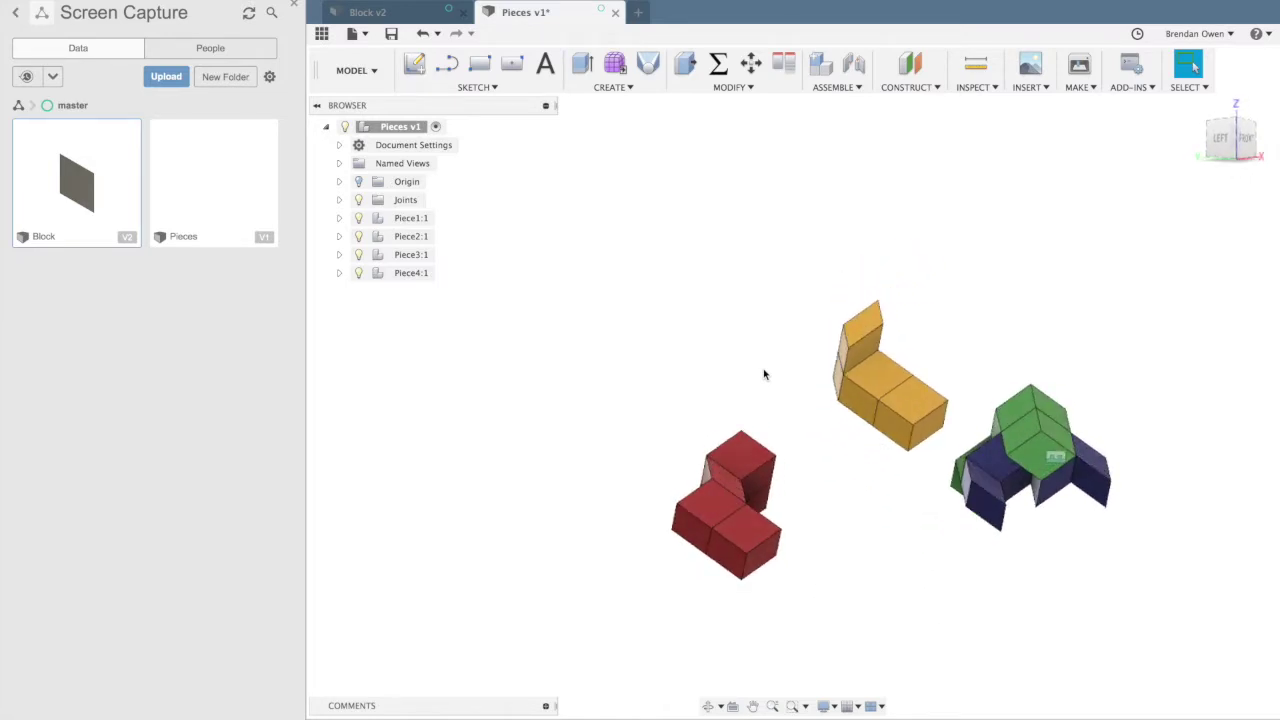
pyautogui.hotkey('ctrl', 'z')
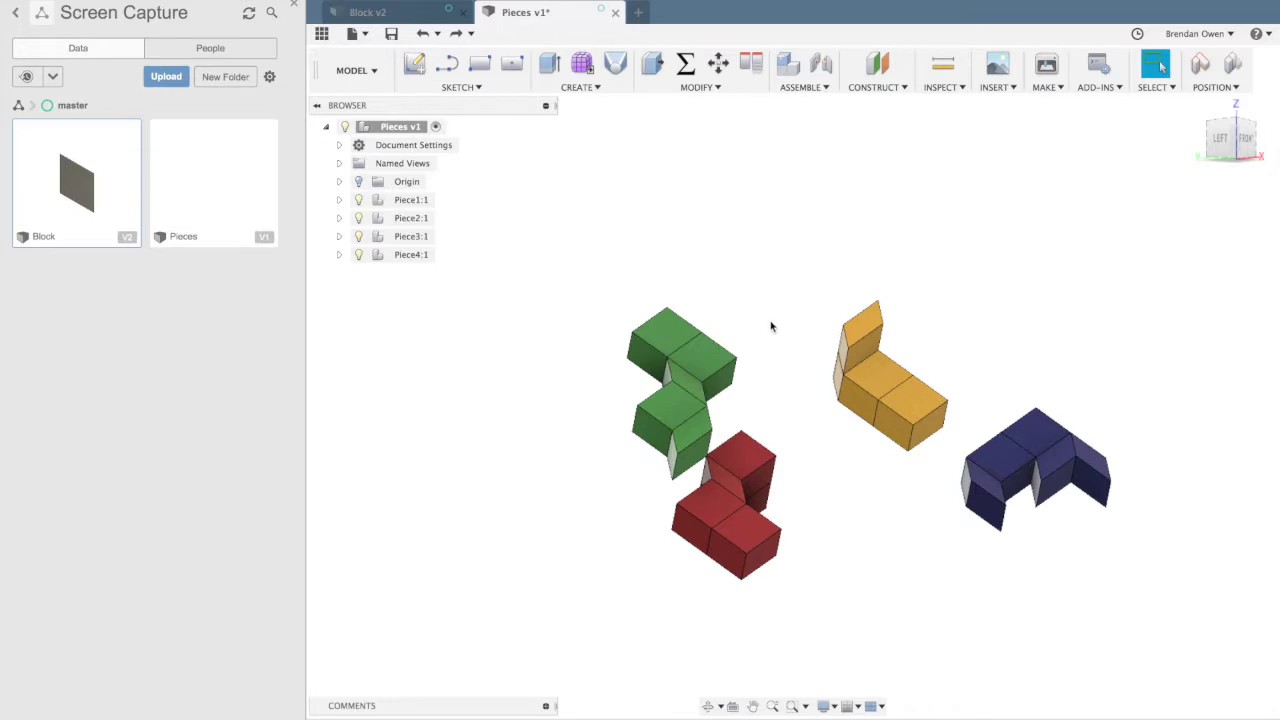
# - Capture positions and rigidly join the top of the green piece's end block to the top of the blue piece's corner block at 90 degrees
pyautogui.click(821, 64)
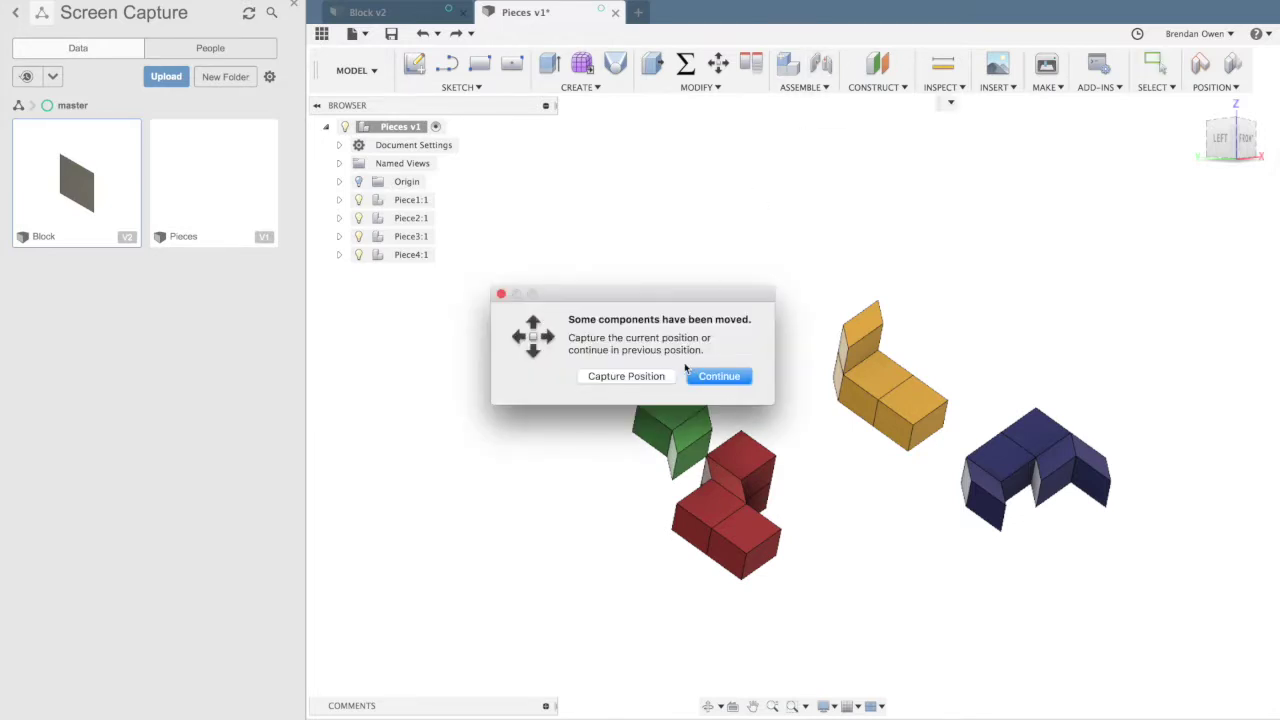
pyautogui.click(642, 378)
pyautogui.click(666, 333)
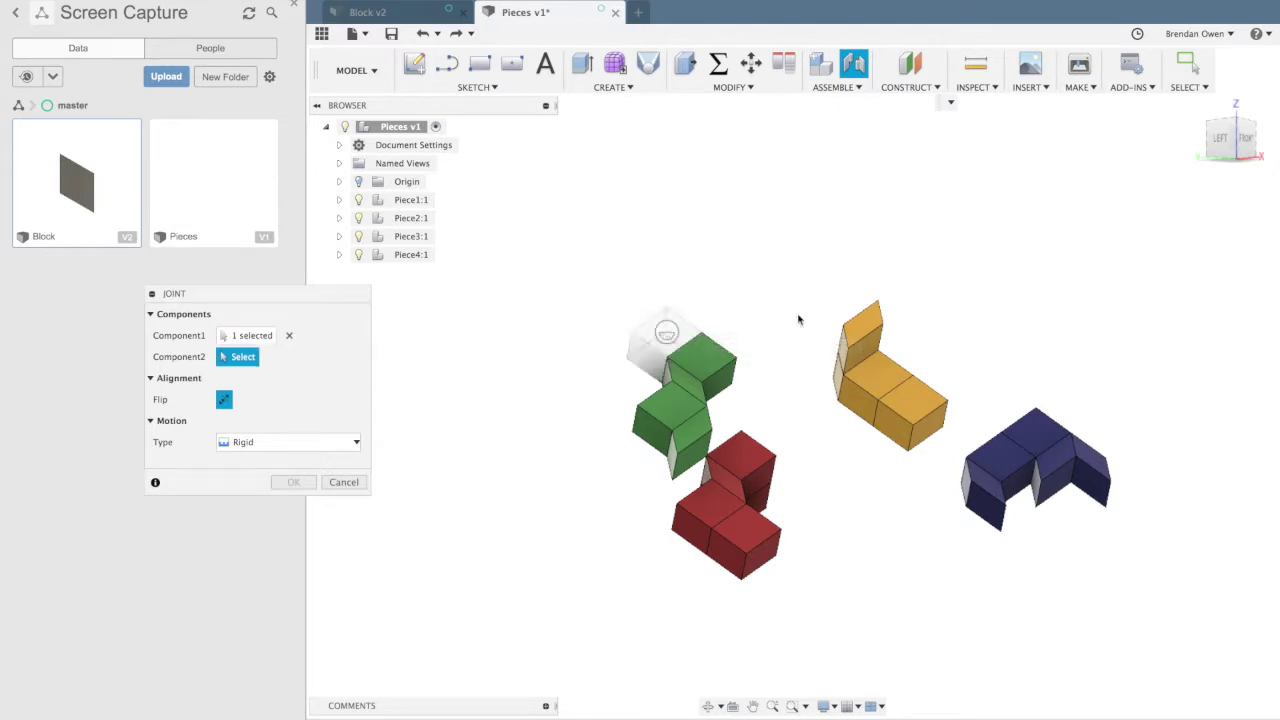
pyautogui.click(1035, 432)
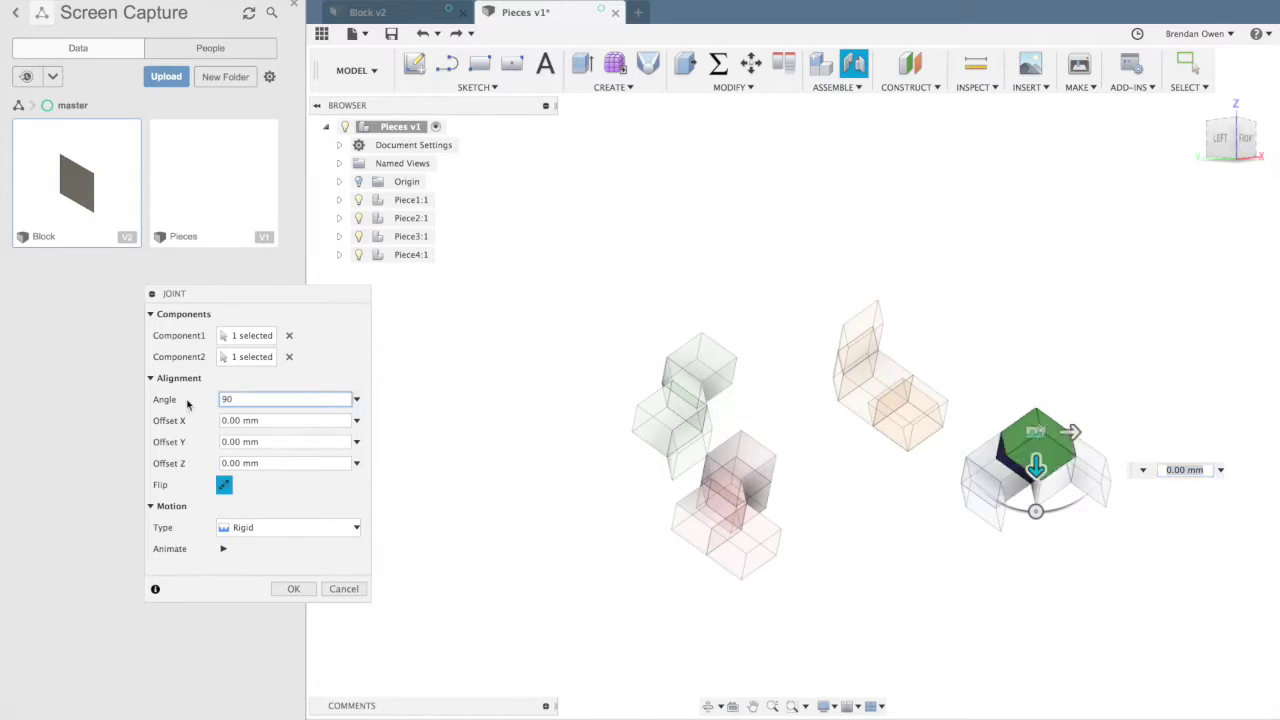
pyautogui.click(290, 590)
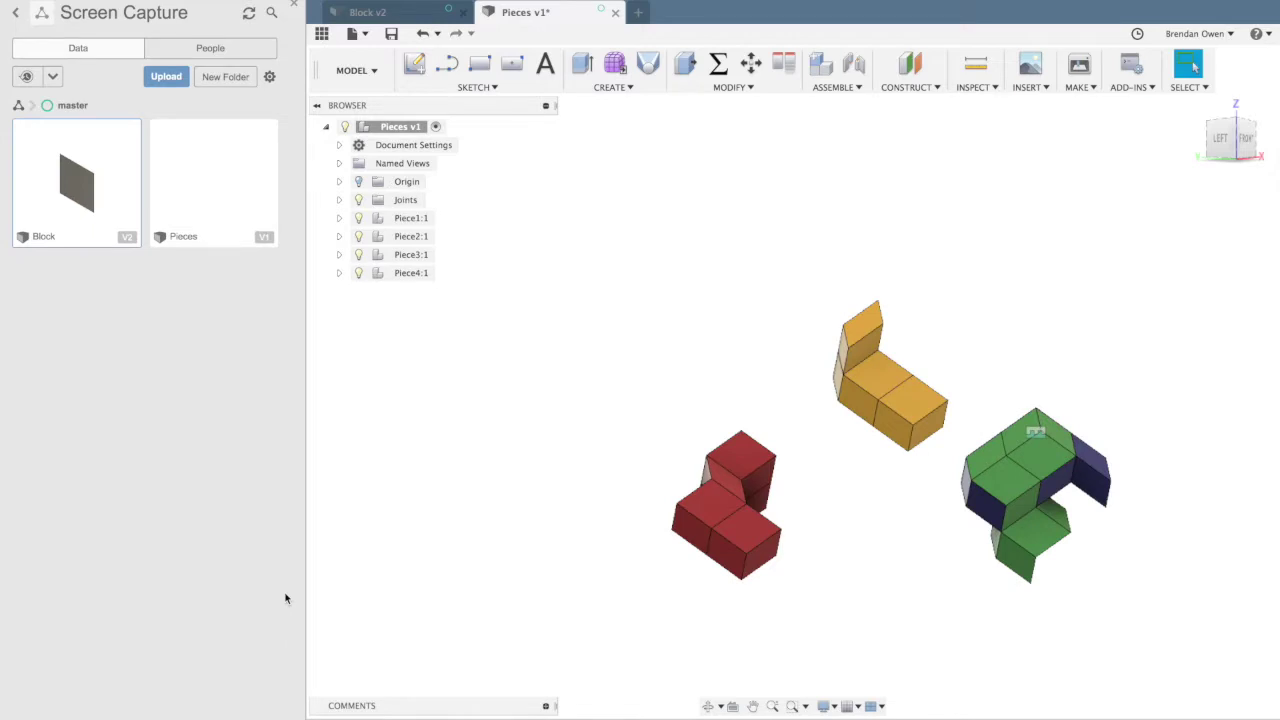
# - Rigidly join the outer face of the red piece's end block to the green block face beside the blue corner block, at 0 degrees
pyautogui.keyDown('shift'); pyautogui.moveTo(941, 537); pyautogui.dragTo(941, 537, button='middle'); pyautogui.keyUp('shift')
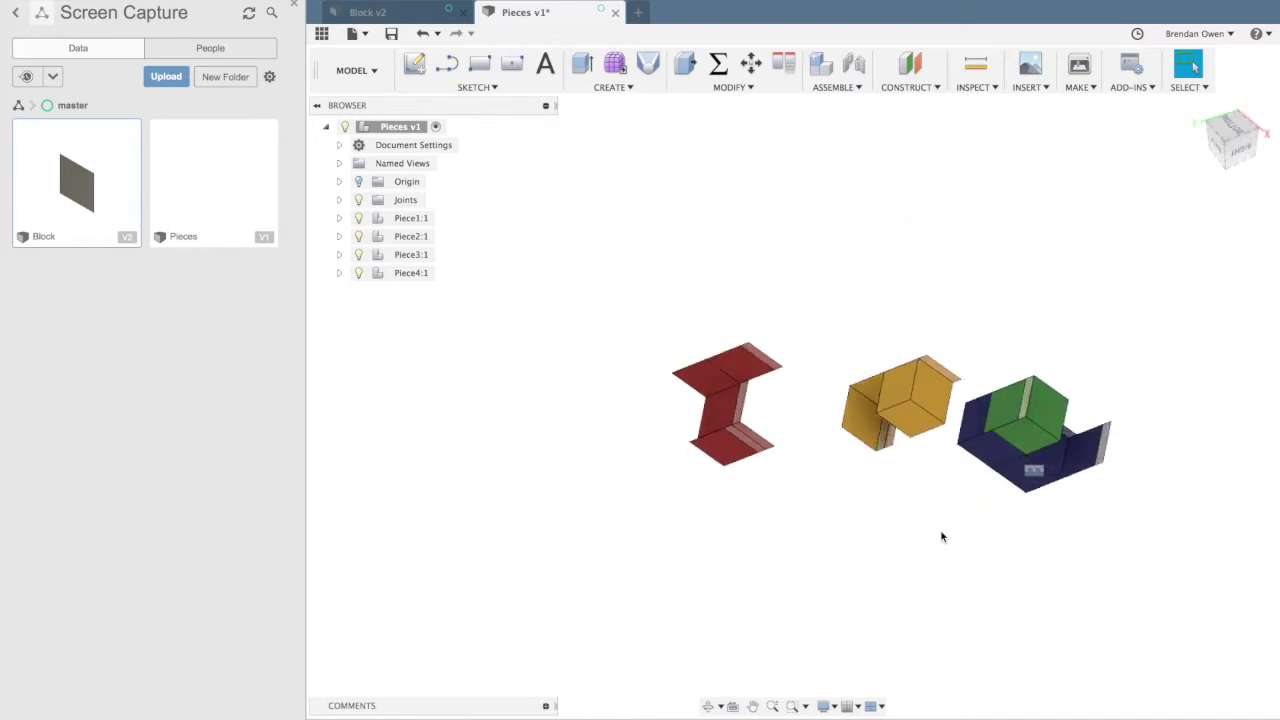
pyautogui.click(855, 68)
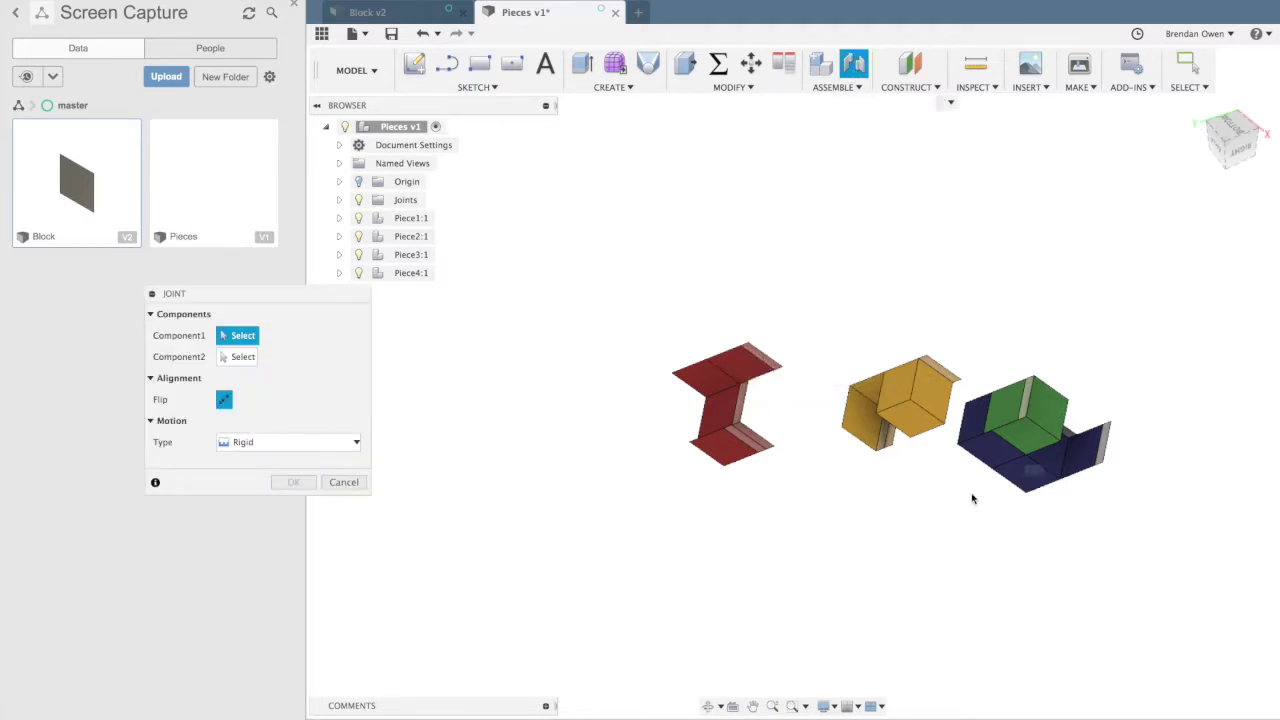
pyautogui.keyDown('shift'); pyautogui.scroll(10, 972, 498); pyautogui.keyUp('shift')
pyautogui.keyDown('shift'); pyautogui.scroll(-5, 972, 498); pyautogui.keyUp('shift')
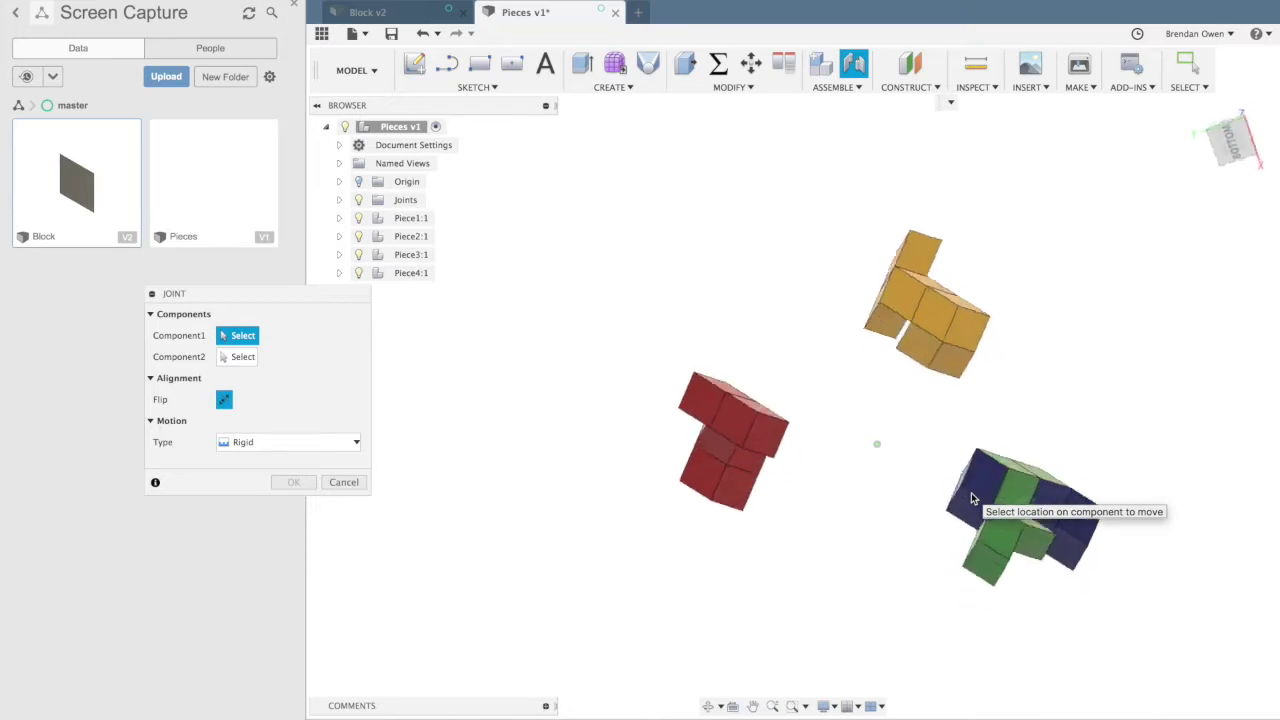
pyautogui.keyDown('shift'); pyautogui.scroll(-5, 972, 498); pyautogui.keyUp('shift')
pyautogui.keyDown('shift'); pyautogui.scroll(10, 972, 498); pyautogui.keyUp('shift')
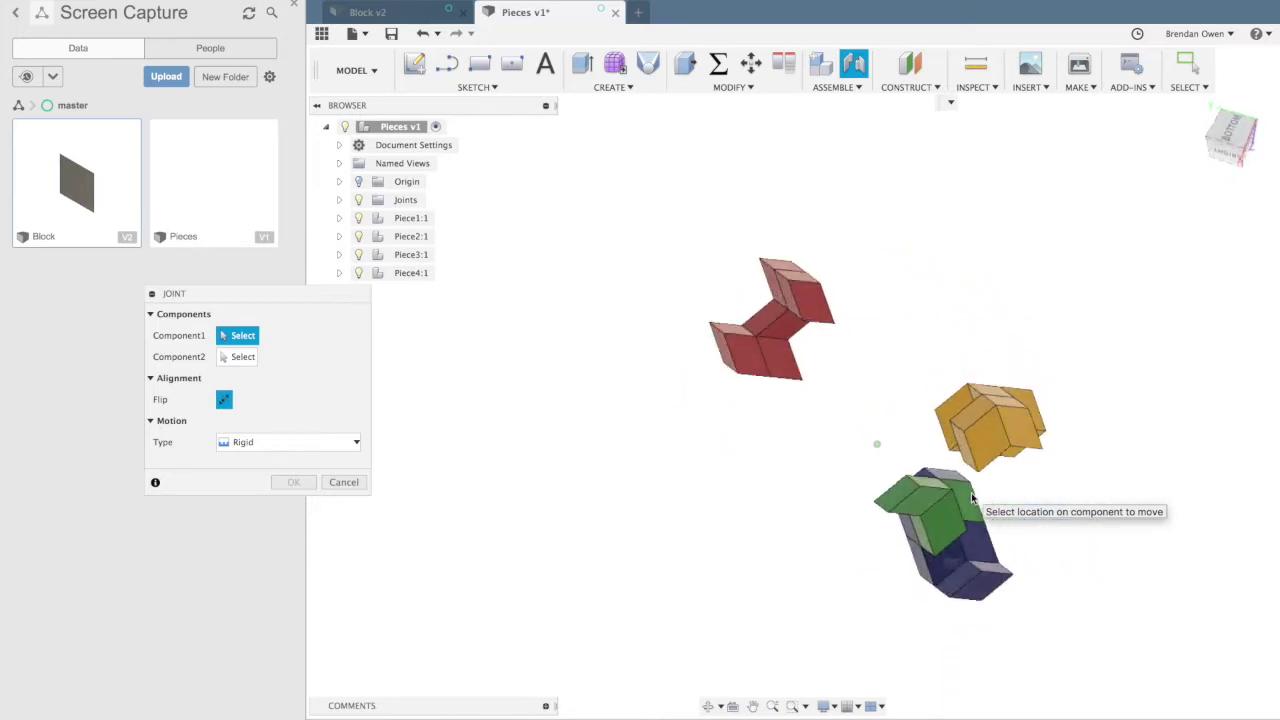
pyautogui.keyDown('shift'); pyautogui.hscroll(10, 972, 498); pyautogui.keyUp('shift')
pyautogui.keyDown('shift'); pyautogui.hscroll(4, 972, 498); pyautogui.keyUp('shift')
pyautogui.keyDown('shift'); pyautogui.hscroll(4, 972, 498); pyautogui.keyUp('shift')
pyautogui.keyDown('shift'); pyautogui.hscroll(-10, 972, 498); pyautogui.keyUp('shift')
pyautogui.keyDown('shift'); pyautogui.hscroll(-2, 972, 498); pyautogui.keyUp('shift')
pyautogui.keyDown('shift'); pyautogui.hscroll(2, 972, 498); pyautogui.keyUp('shift')
pyautogui.keyDown('shift'); pyautogui.hscroll(-7, 972, 498); pyautogui.keyUp('shift')
pyautogui.keyDown('shift'); pyautogui.hscroll(8, 971, 497); pyautogui.keyUp('shift')
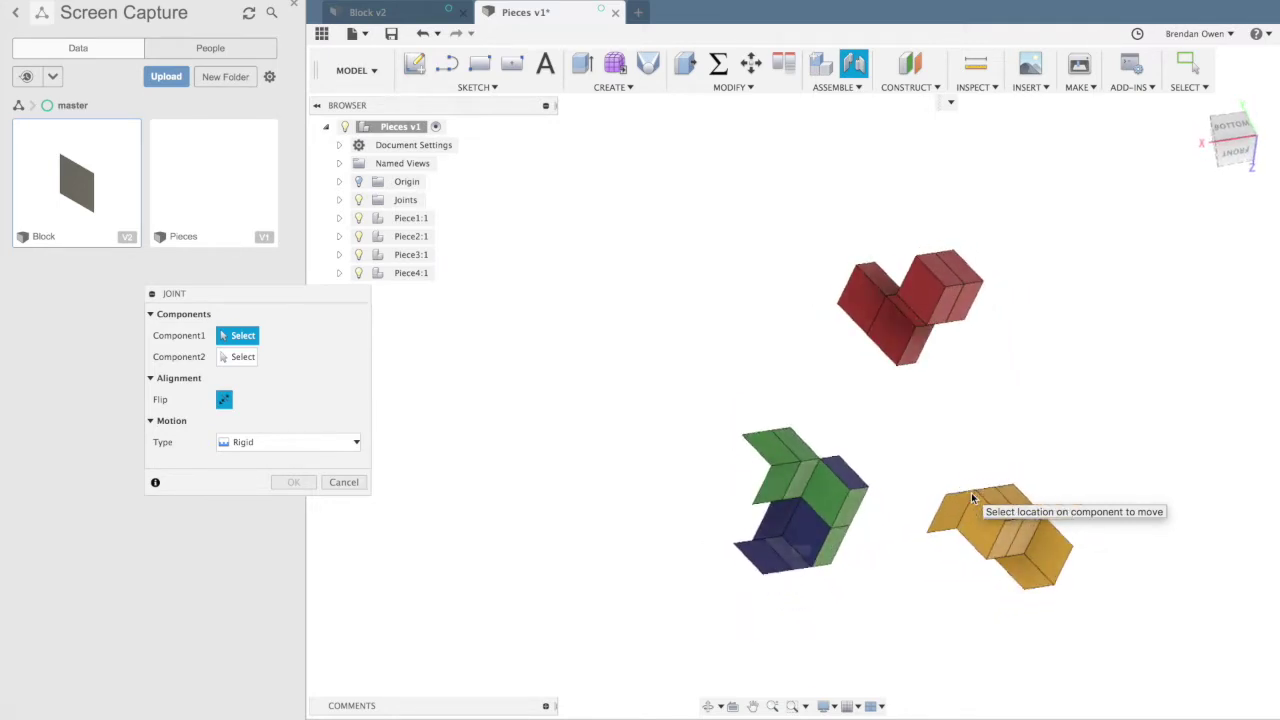
pyautogui.click(862, 301)
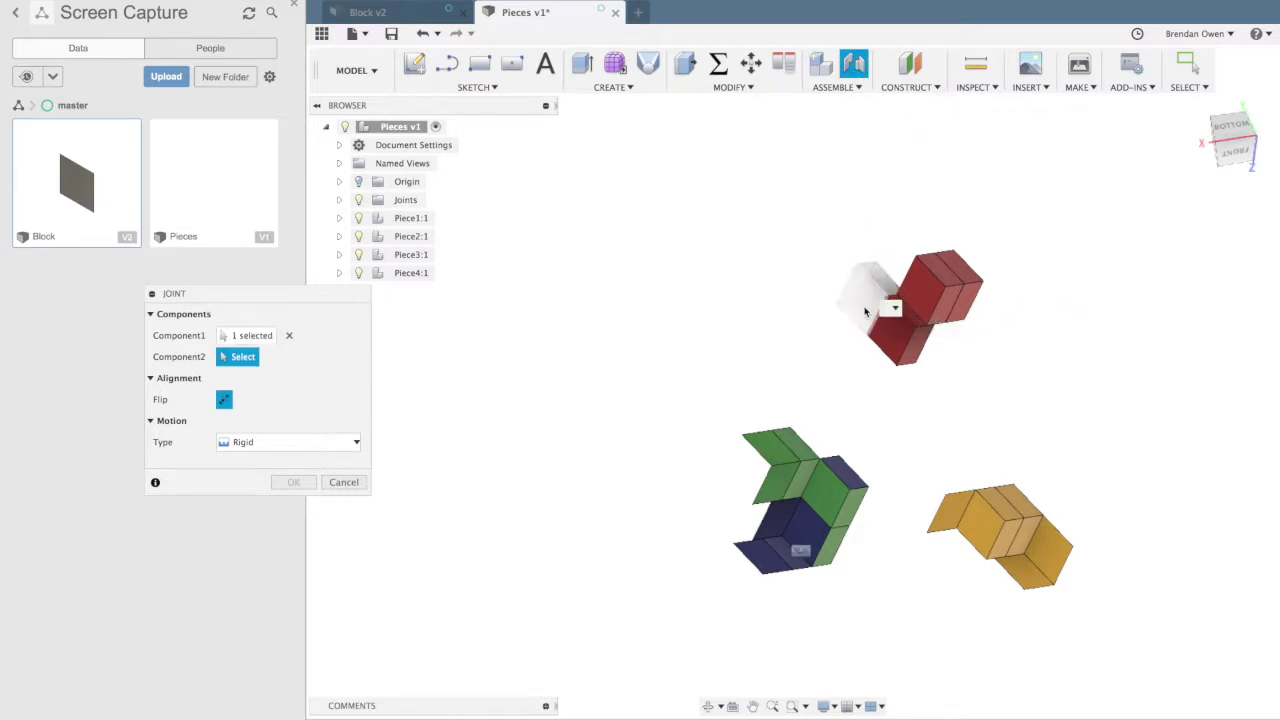
pyautogui.click(827, 490)
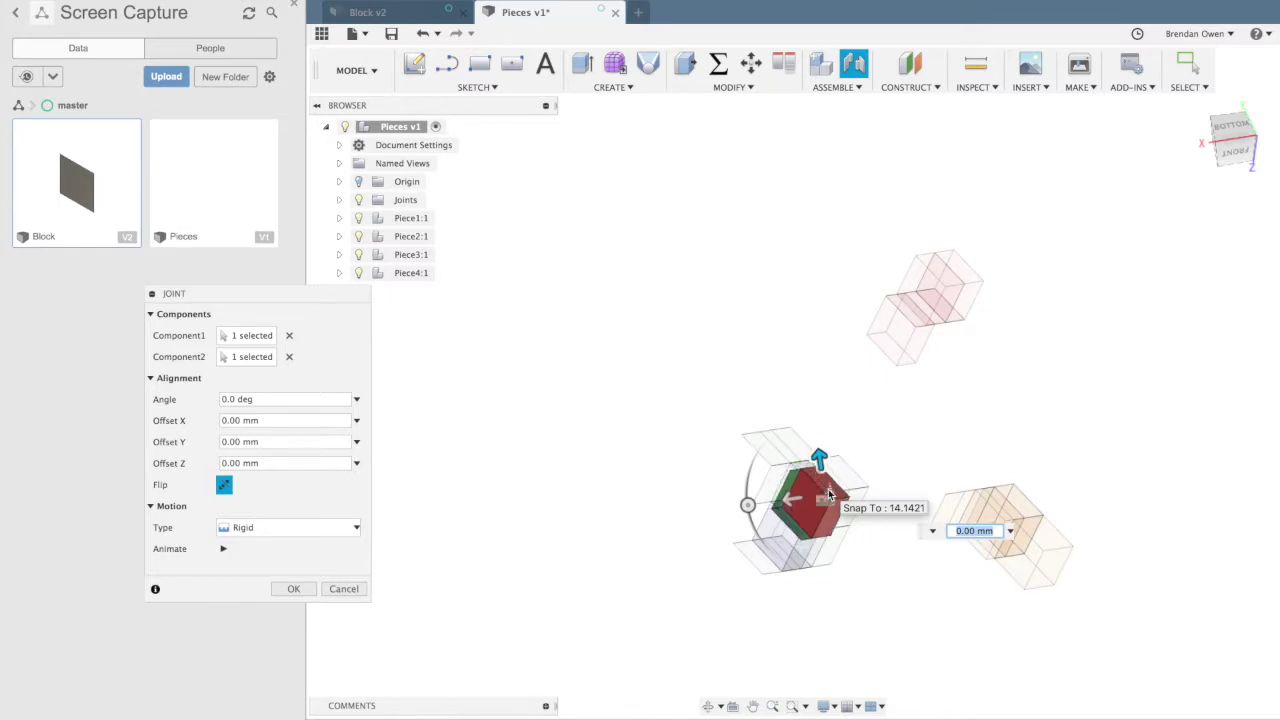
pyautogui.click(293, 589)
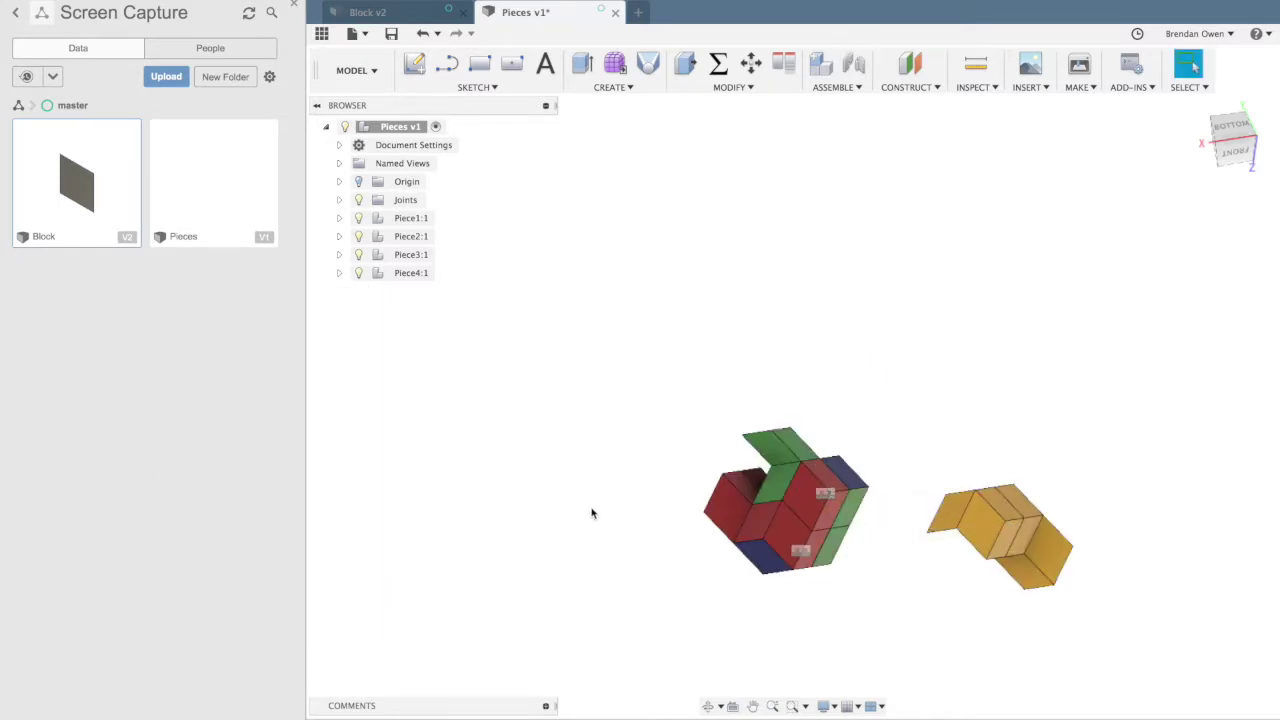
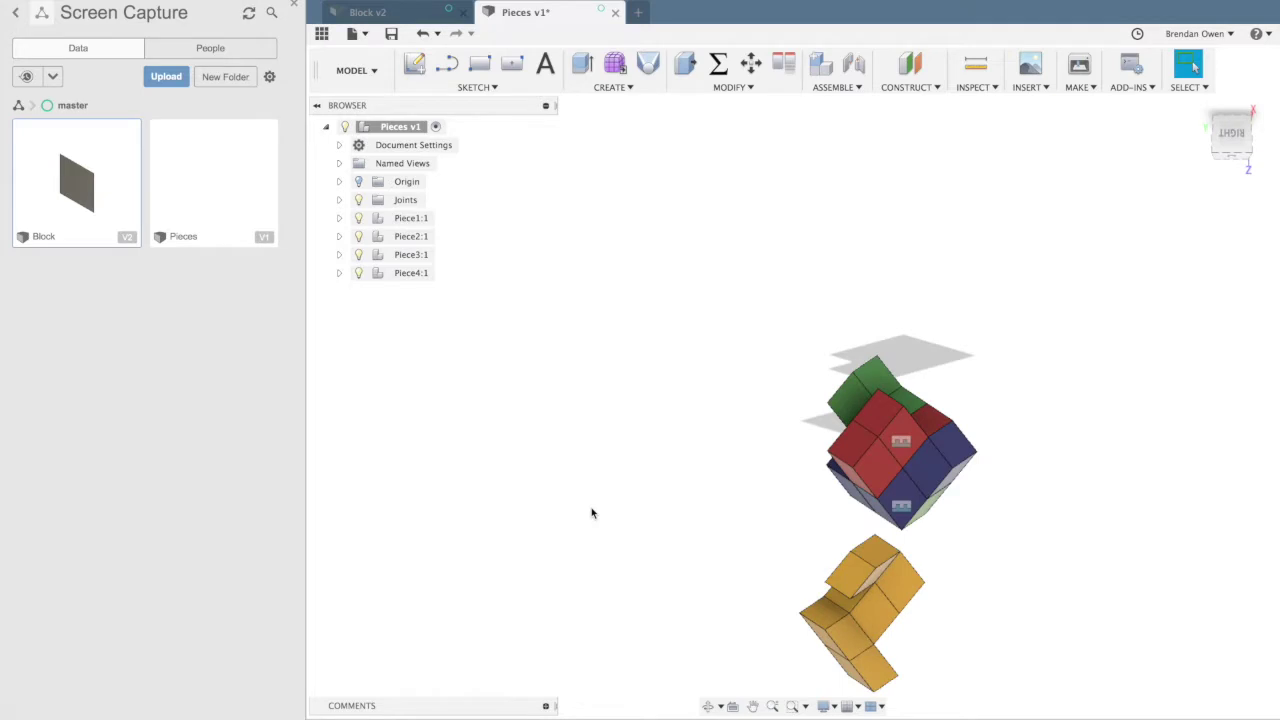
# - Rigidly join the yellow piece's end block to the red block face below the green piece, setting the angle to 0, and inspect the assembled block
pyautogui.click(853, 63)
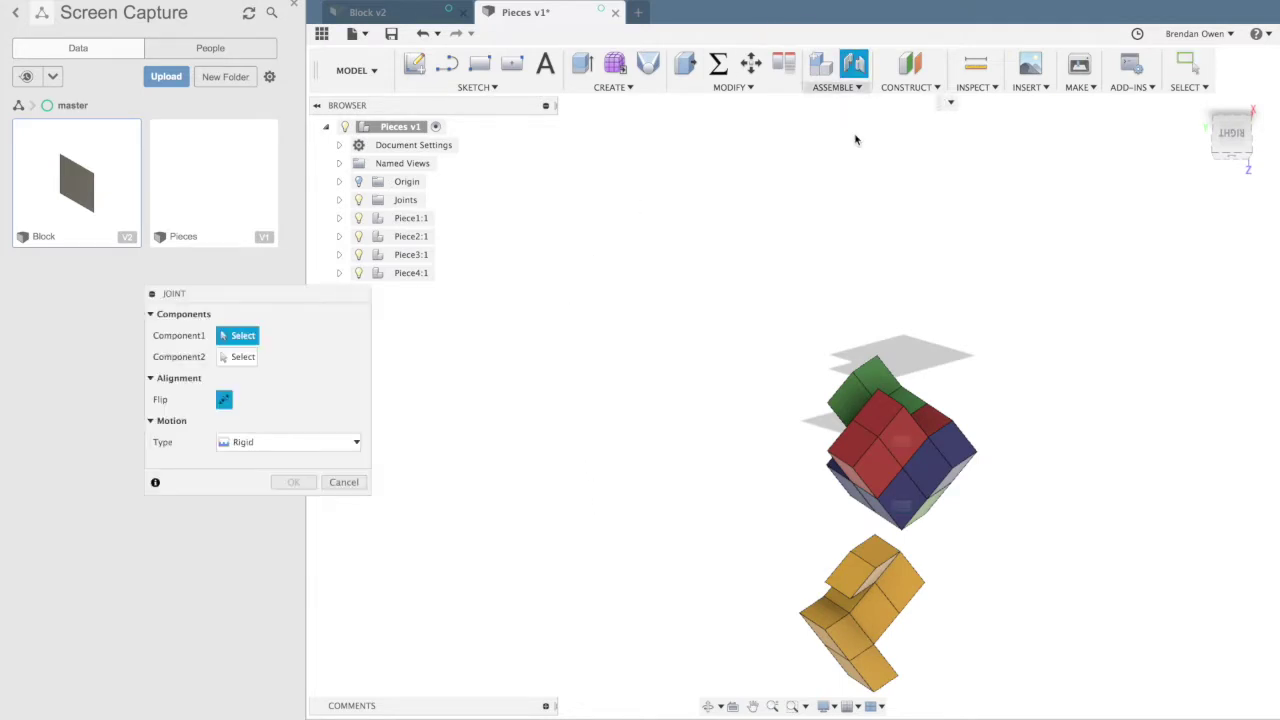
pyautogui.click(860, 682)
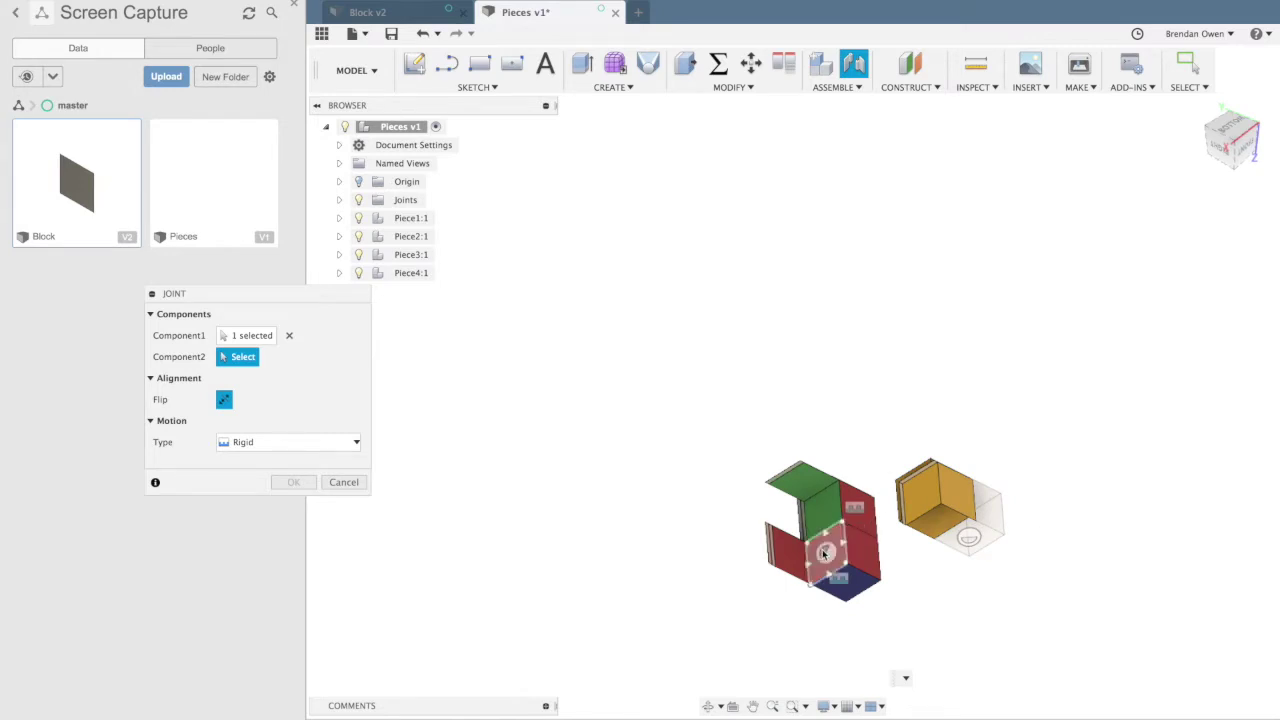
pyautogui.click(826, 555)
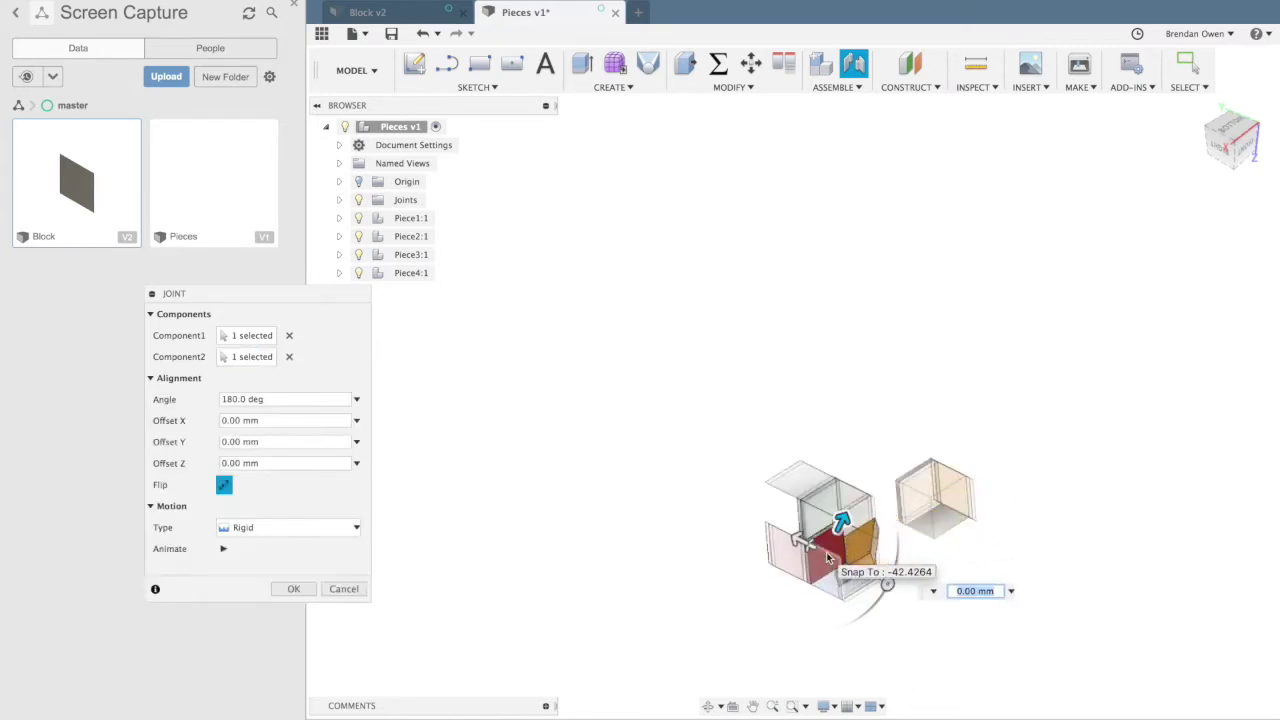
pyautogui.moveTo(264, 399); pyautogui.dragTo(230, 399)
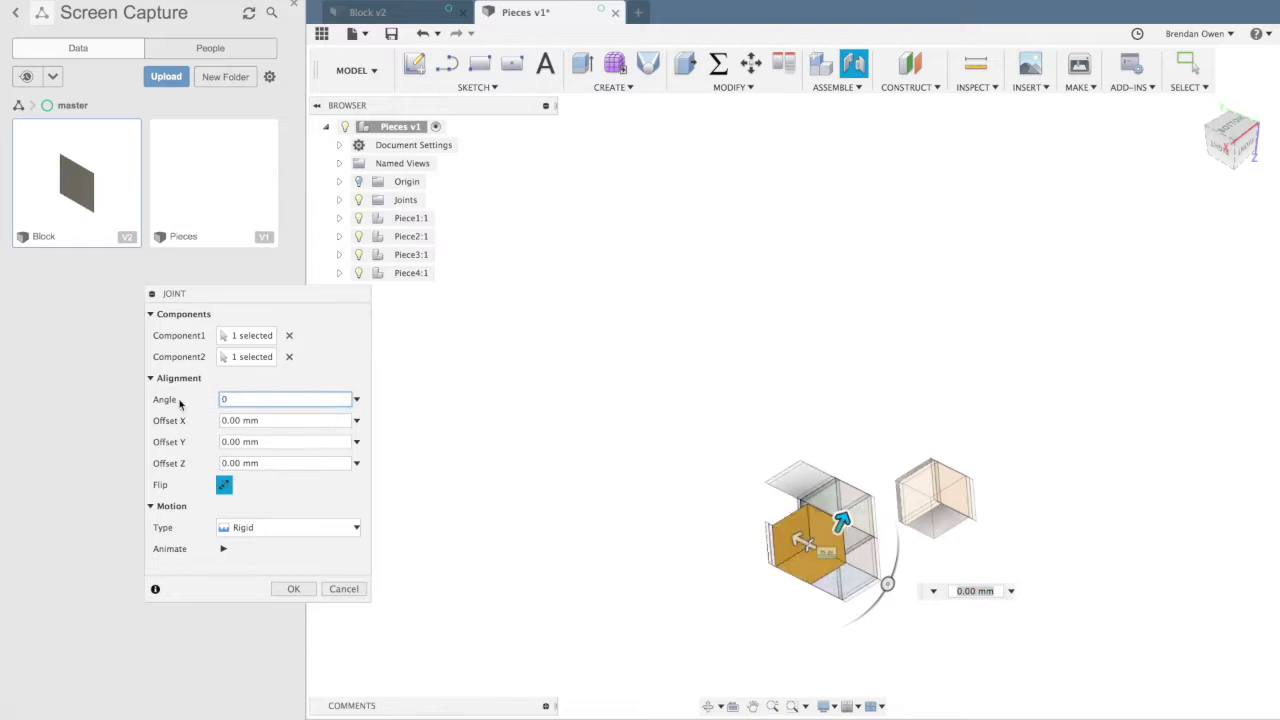
pyautogui.click(306, 594)
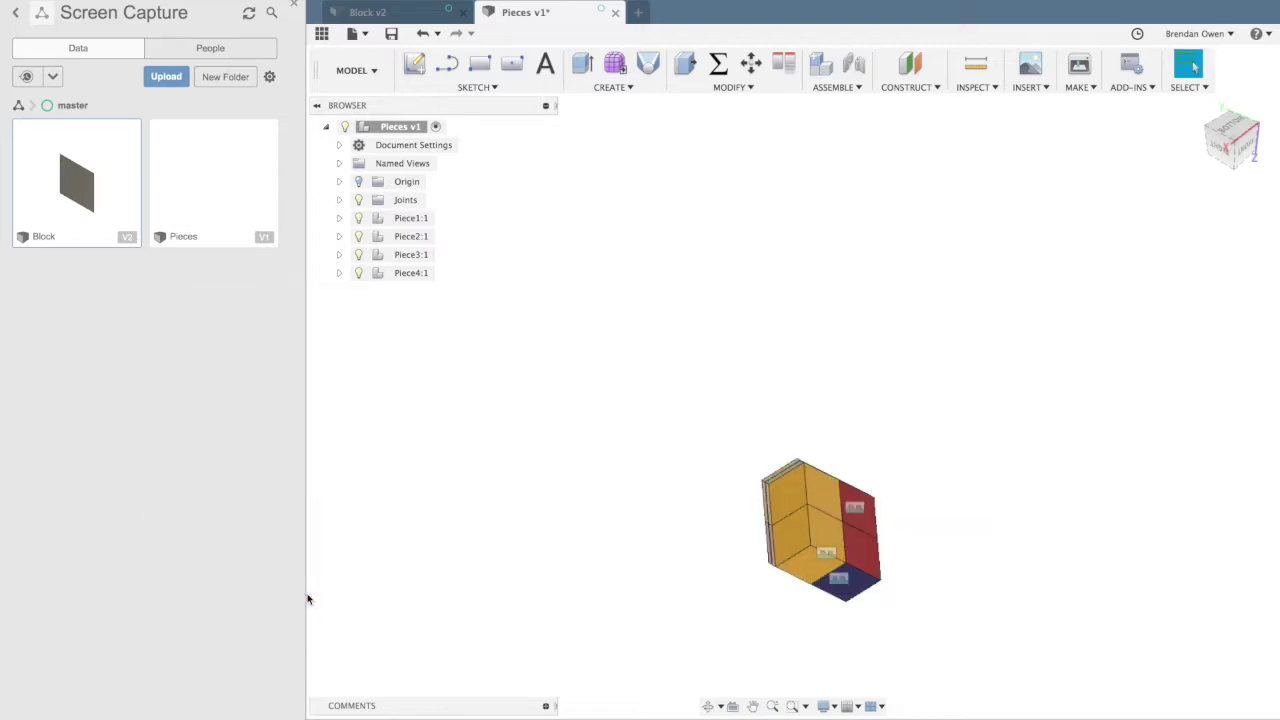
pyautogui.keyDown('shift'); pyautogui.scroll(-10, 521, 538); pyautogui.keyUp('shift')
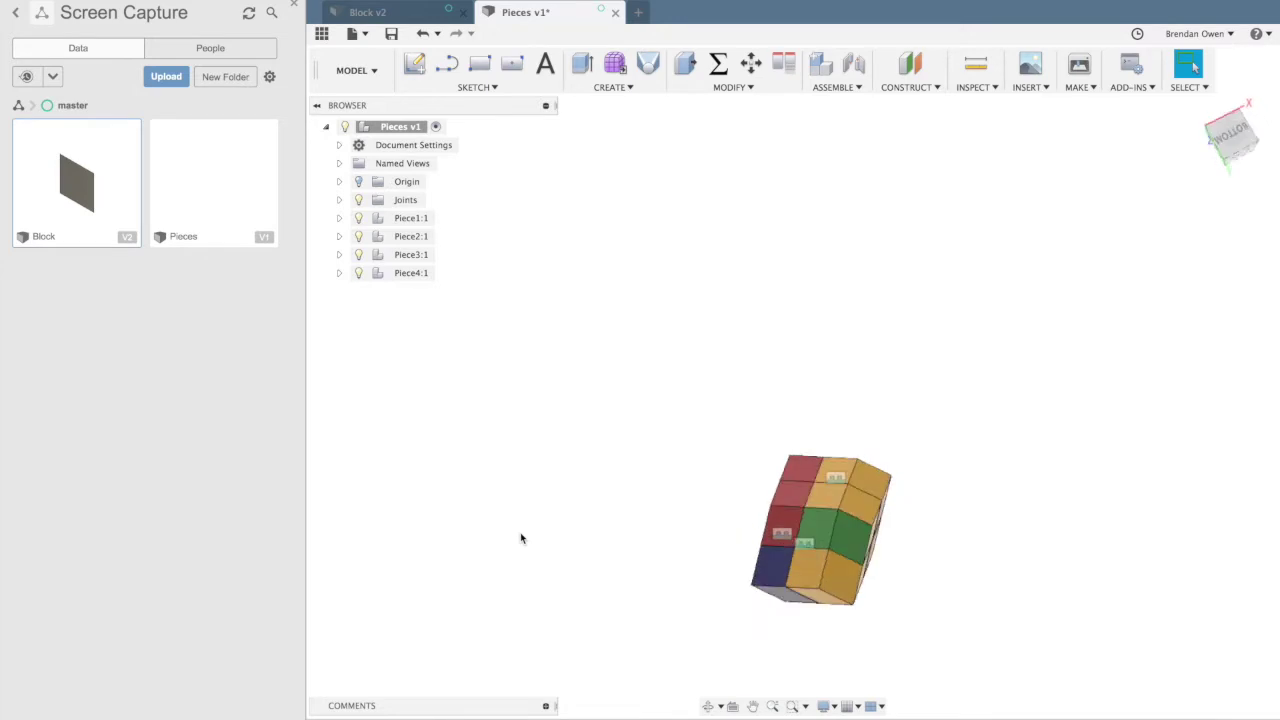
pyautogui.keyDown('shift'); pyautogui.scroll(-5, 520, 538); pyautogui.keyUp('shift')
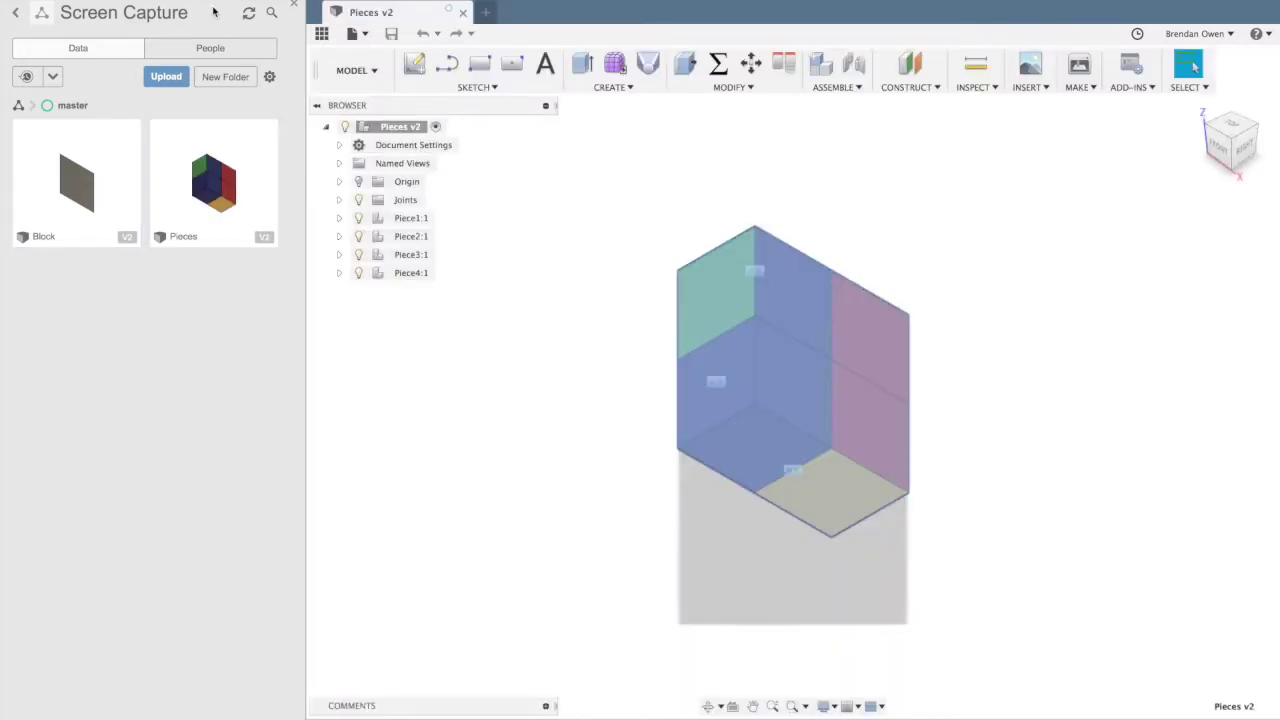
# - Save a copy of the assembled Pieces design as Print in the master folder
pyautogui.click(147, 28)
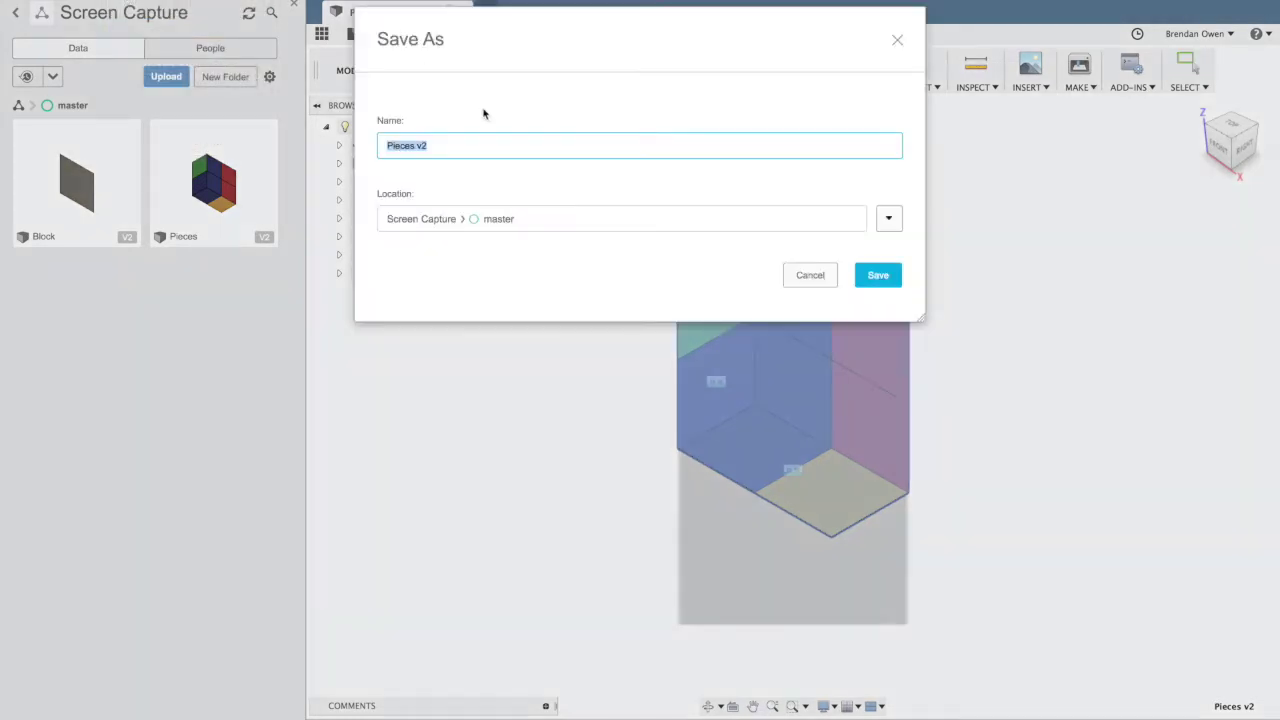
pyautogui.write('Print')
pyautogui.click(879, 279)
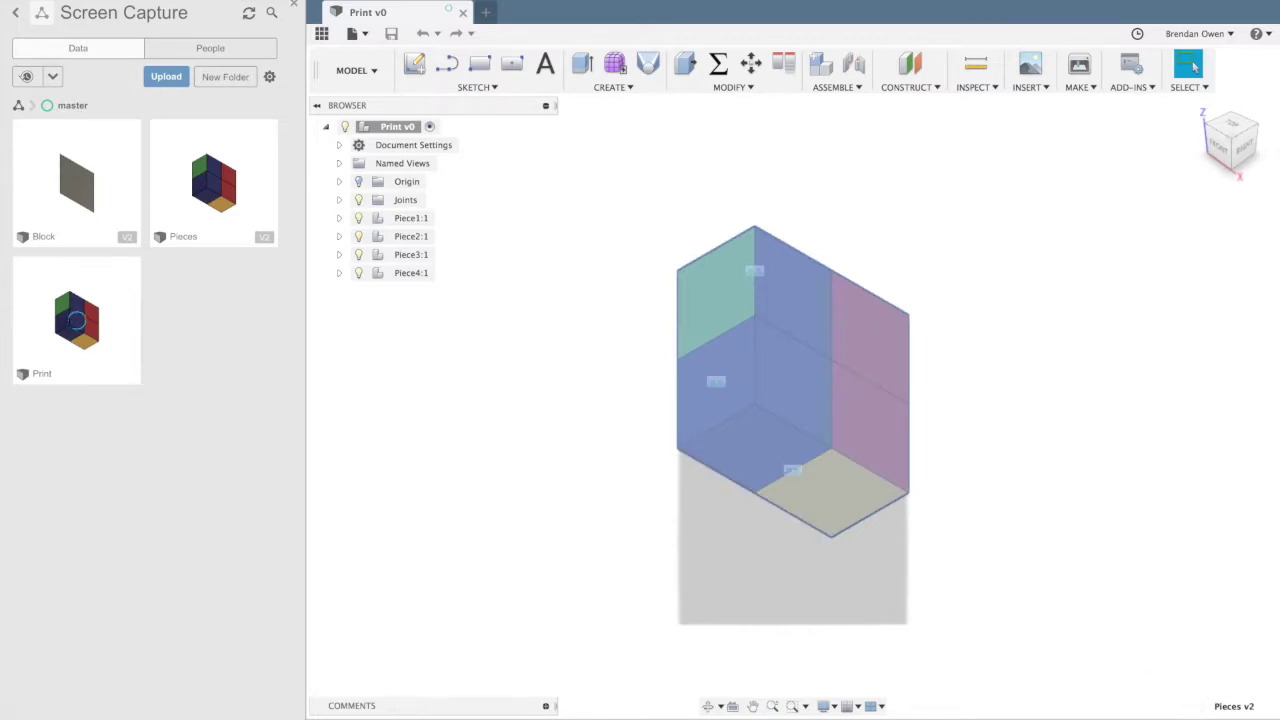
# - Roll the Print design's history back to before the rigid joints between the pieces and delete all features after the history marker
pyautogui.moveTo(1232, 719); pyautogui.dragTo(1183, 719)
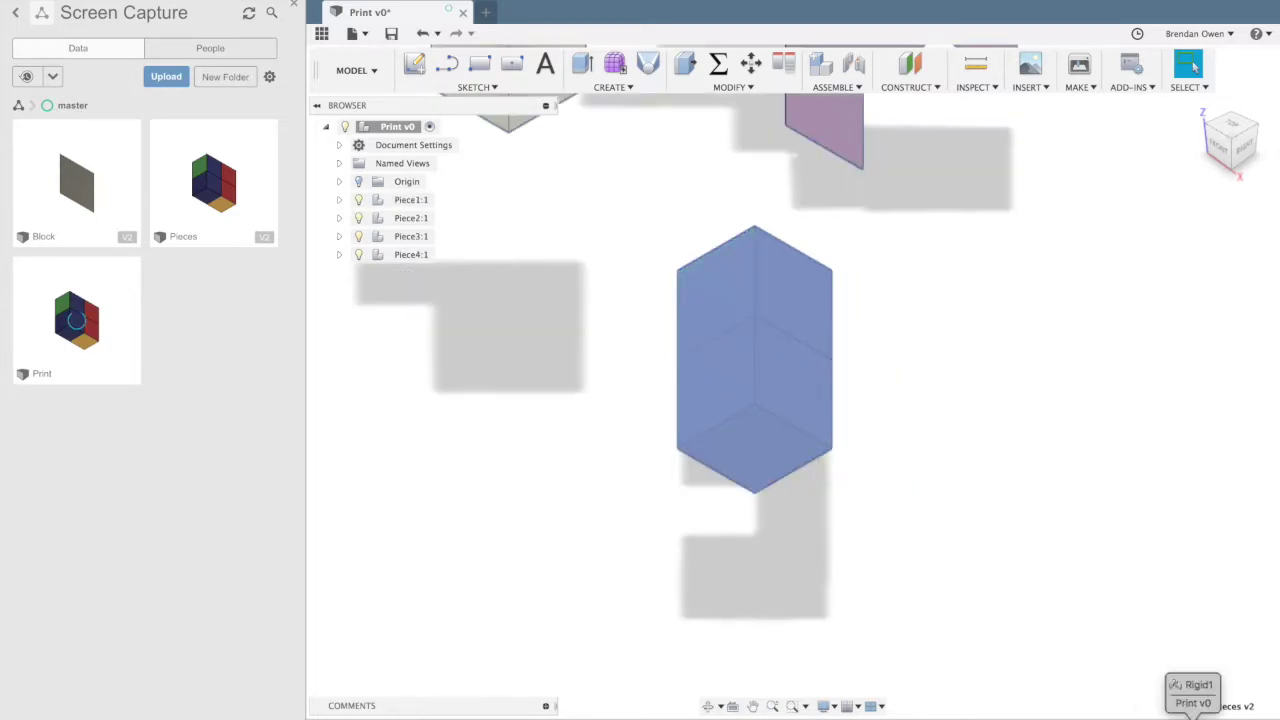
pyautogui.rightClick(1190, 716)
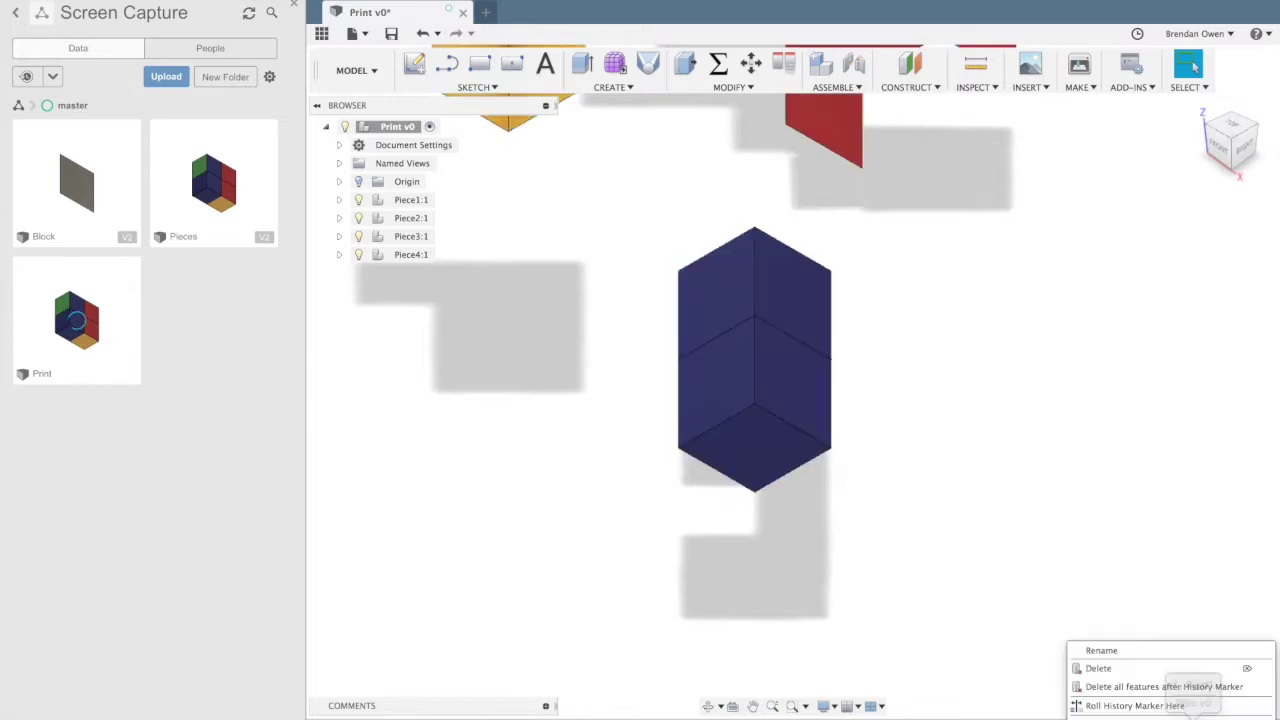
pyautogui.click(1176, 688)
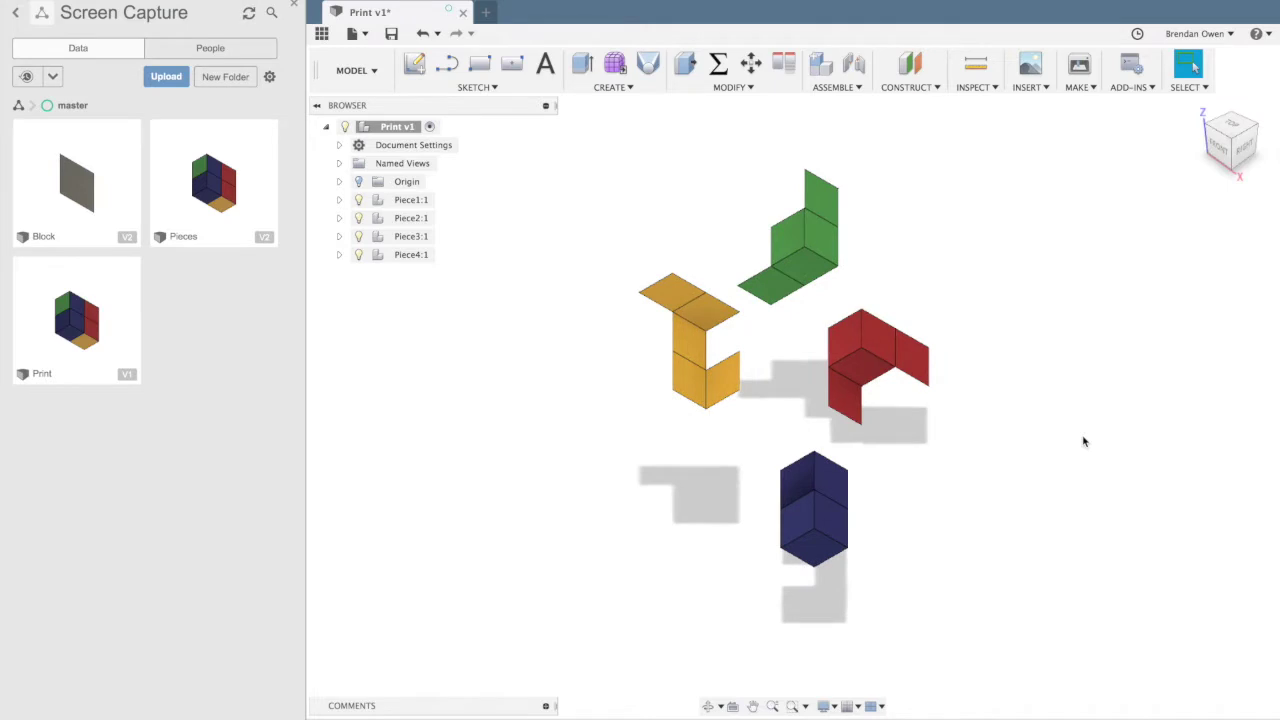
# - Activate the Piece1 component and hide Piece2, Piece3 and Piece4
pyautogui.click(425, 200)
pyautogui.keyDown('shift'); pyautogui.click(375, 218); pyautogui.keyUp('shift')
pyautogui.click(359, 218)
pyautogui.click(359, 236)
pyautogui.click(359, 254)
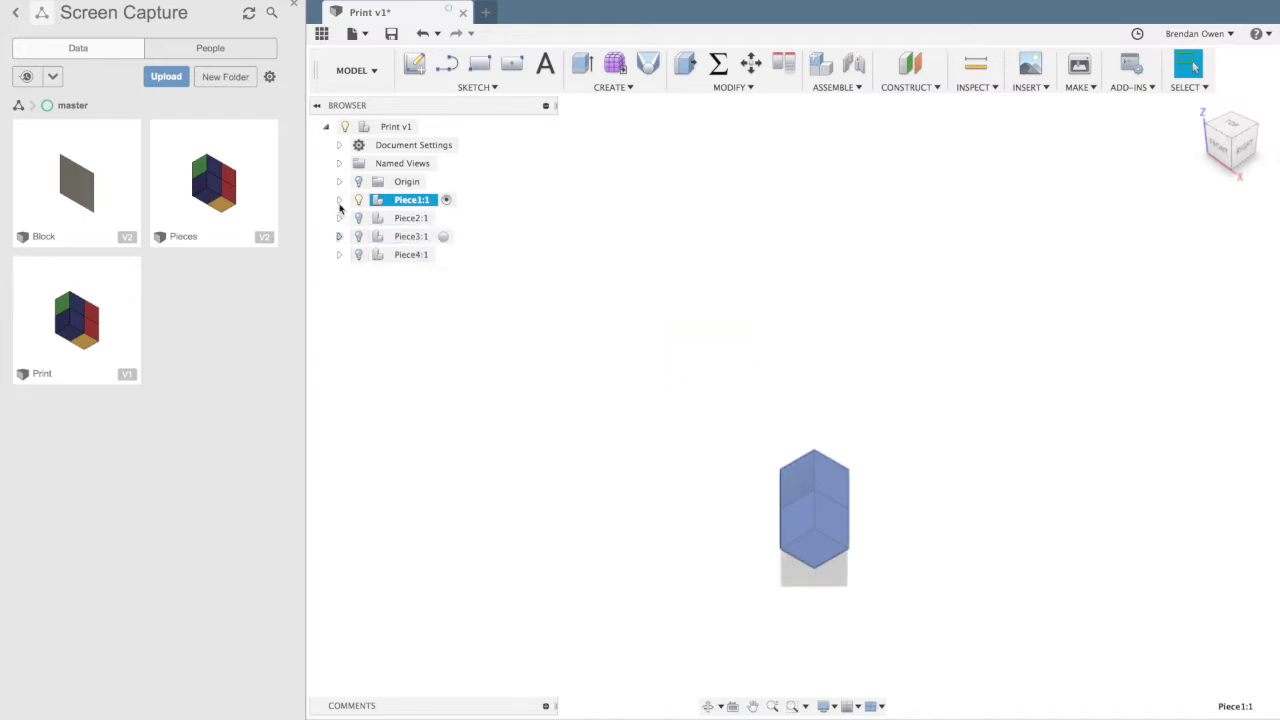
# - Break the link of Block v2:1, the first block component inside Piece1
pyautogui.click(339, 200)
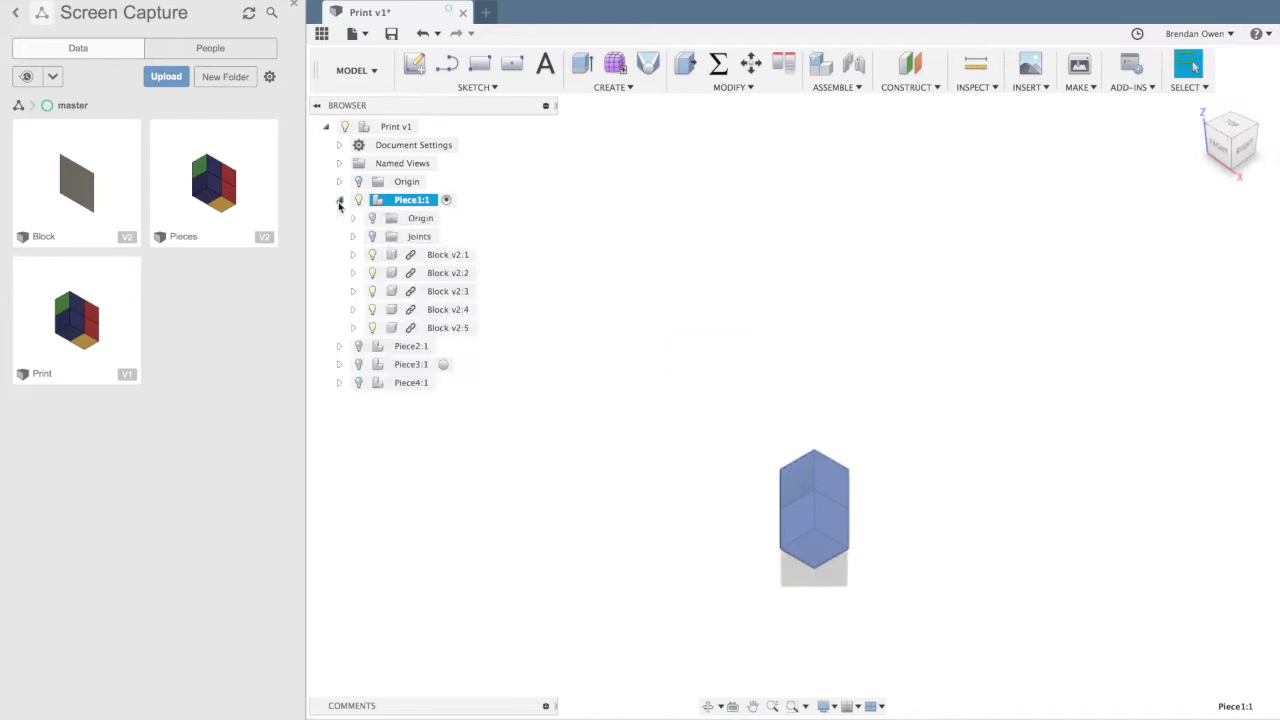
pyautogui.rightClick(451, 254)
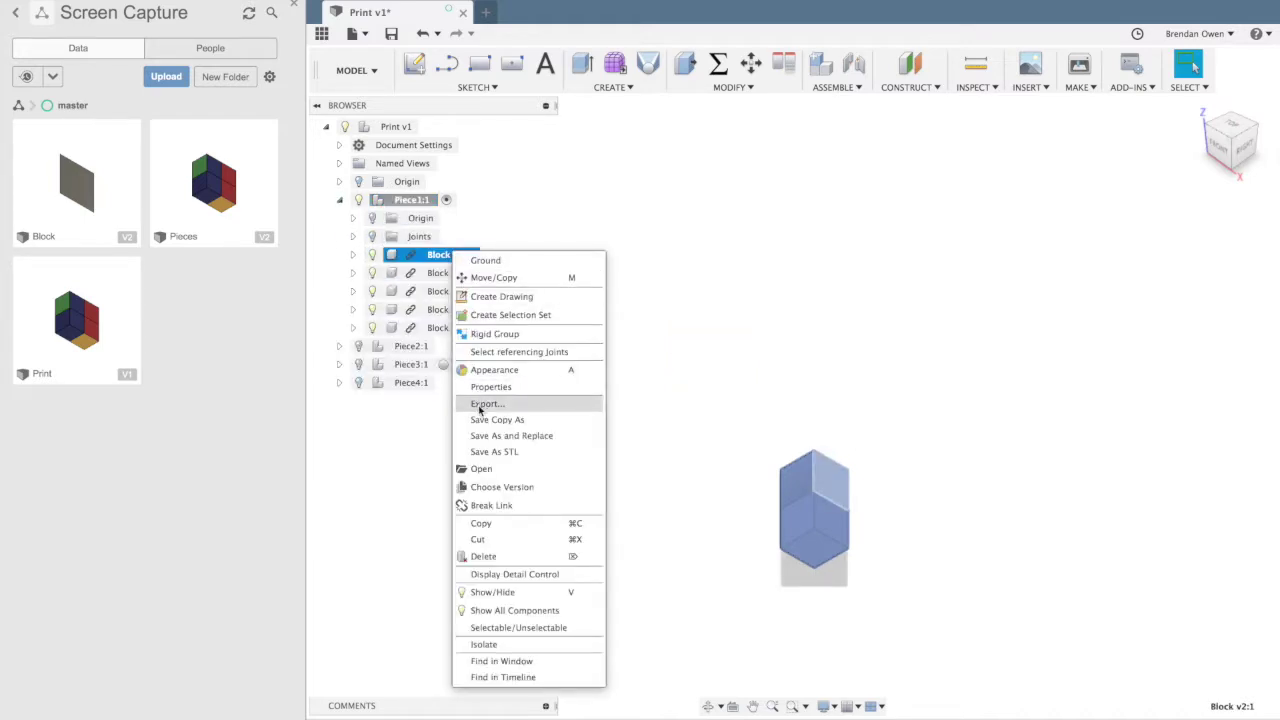
pyautogui.click(495, 505)
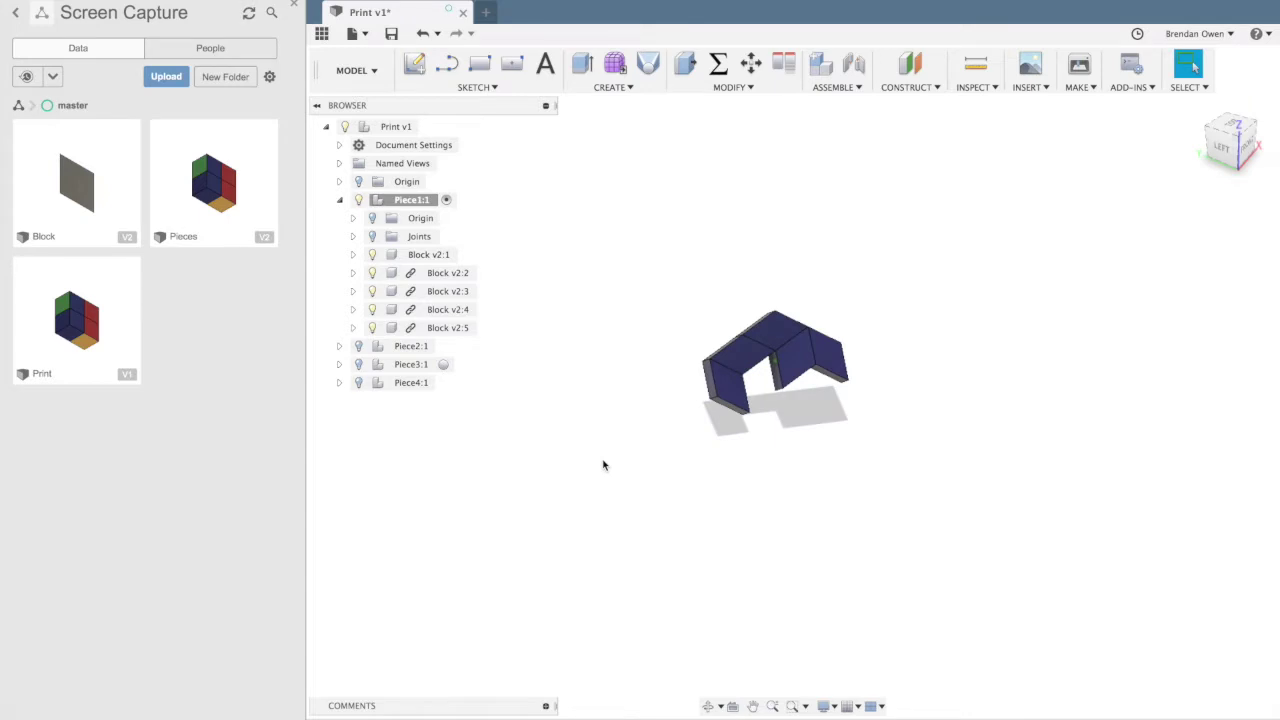
# - Combine all five blue block bodies of Piece1 with the Join operation, keeping the tool bodies
pyautogui.moveTo(629, 236); pyautogui.dragTo(943, 514)
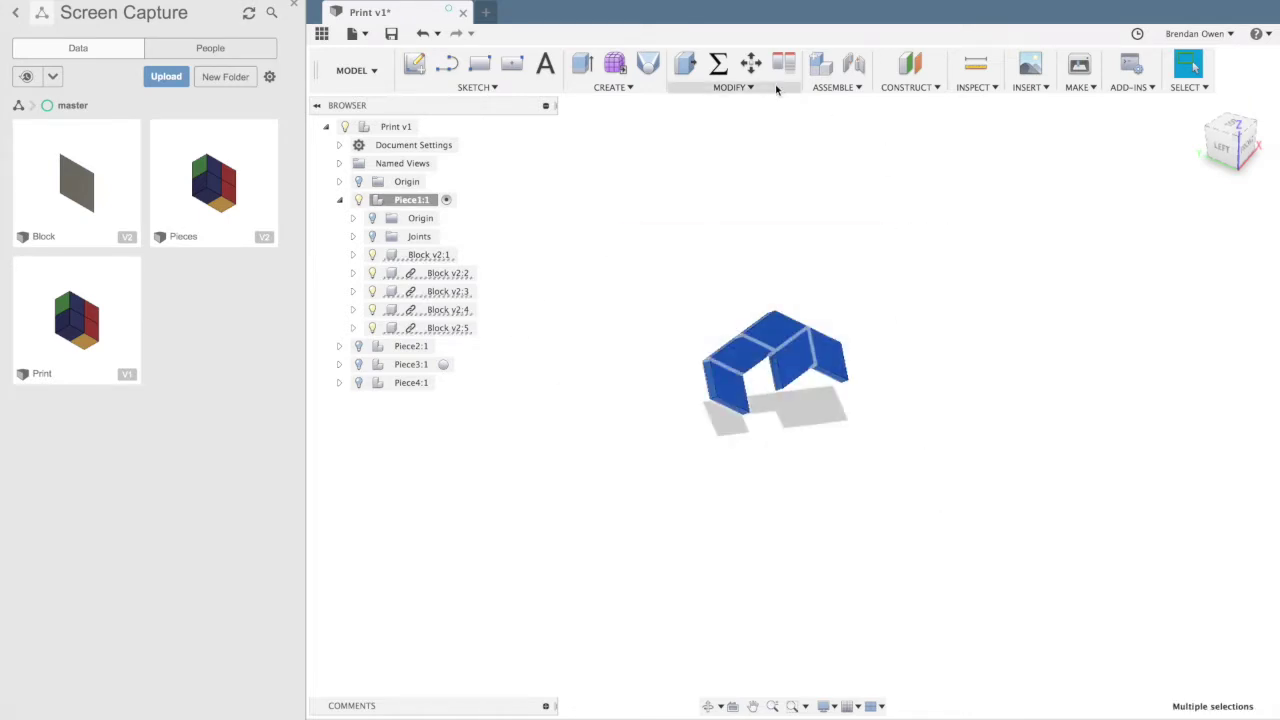
pyautogui.click(733, 87)
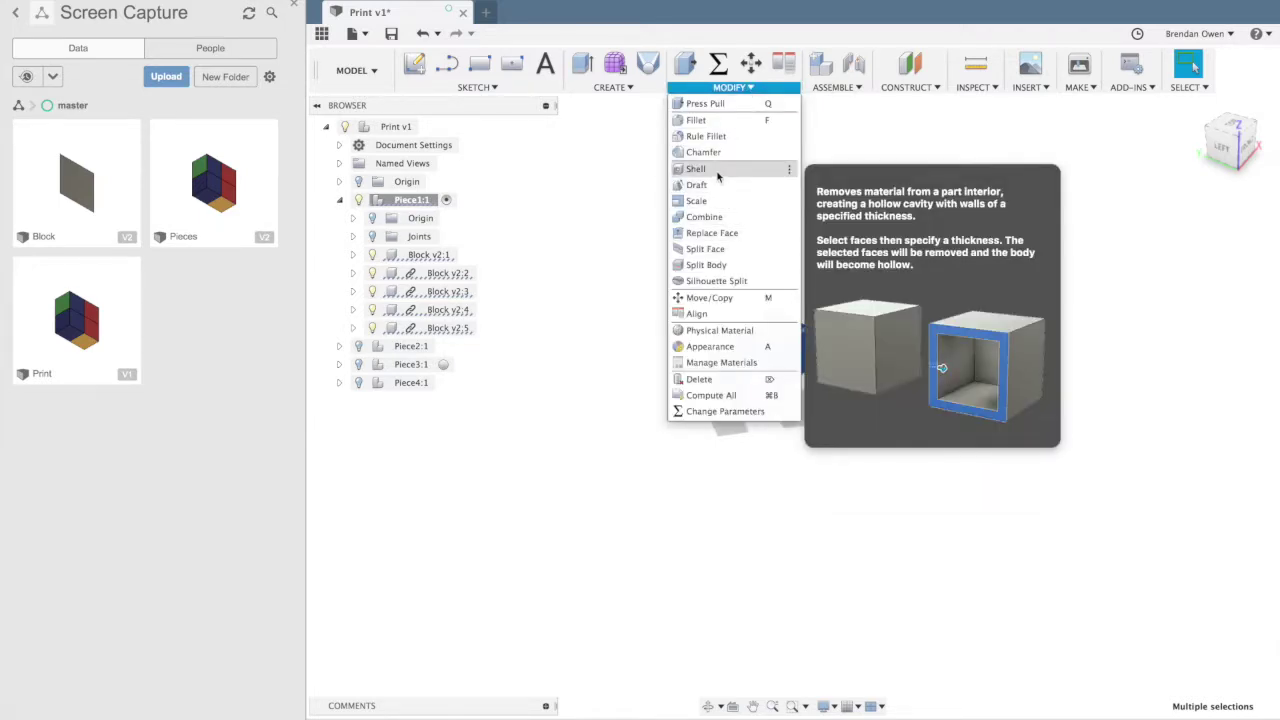
pyautogui.click(708, 217)
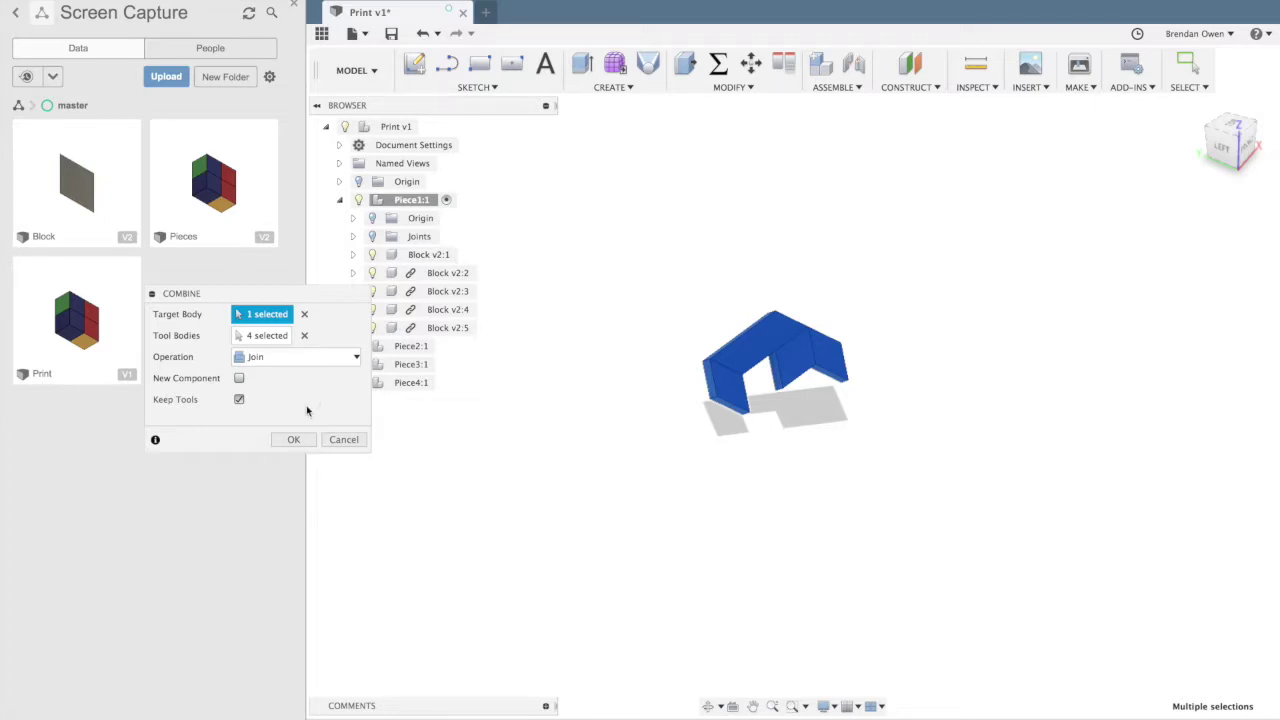
pyautogui.click(293, 440)
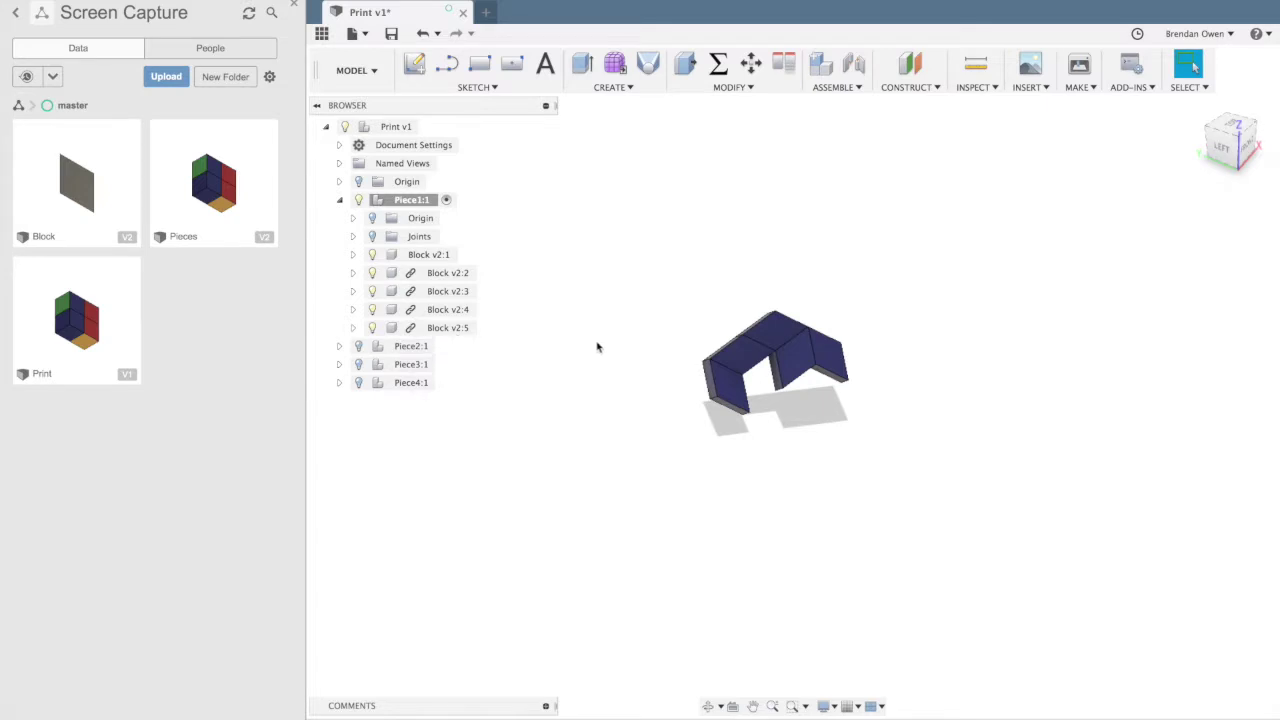
# - Activate and show the Piece2 component, expand its contents and hide Piece1
pyautogui.click(442, 346)
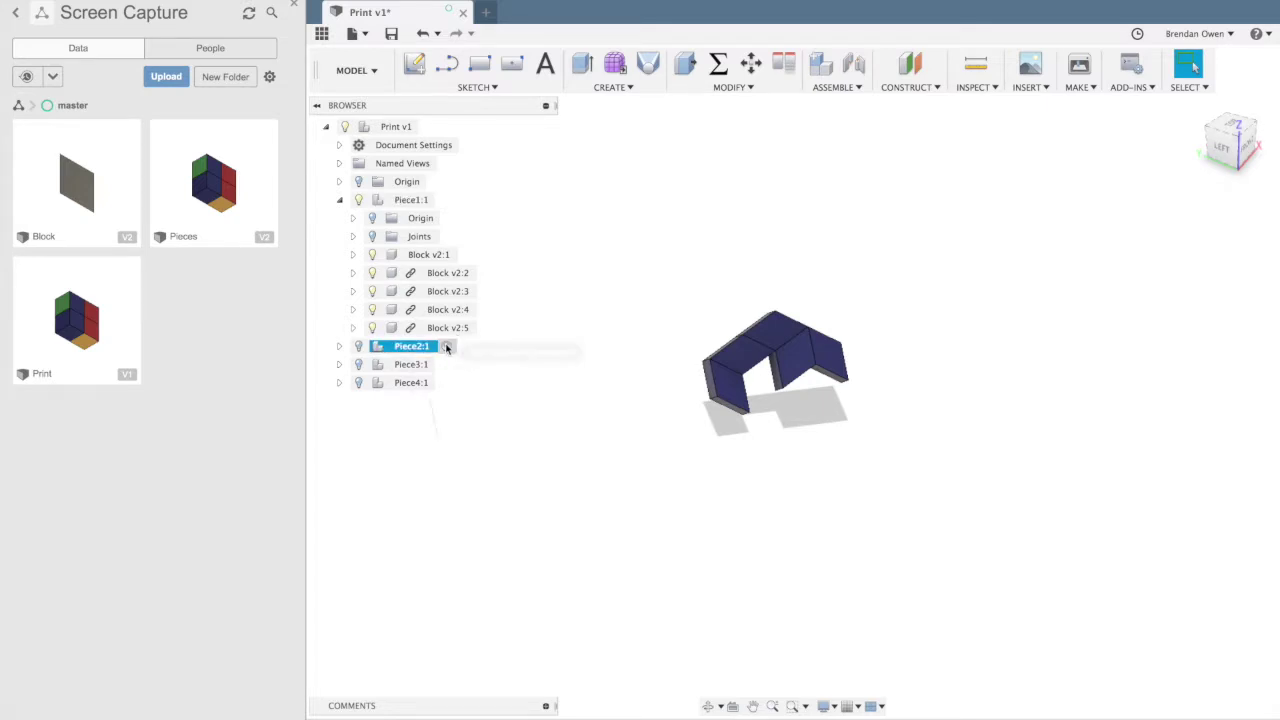
pyautogui.click(358, 346)
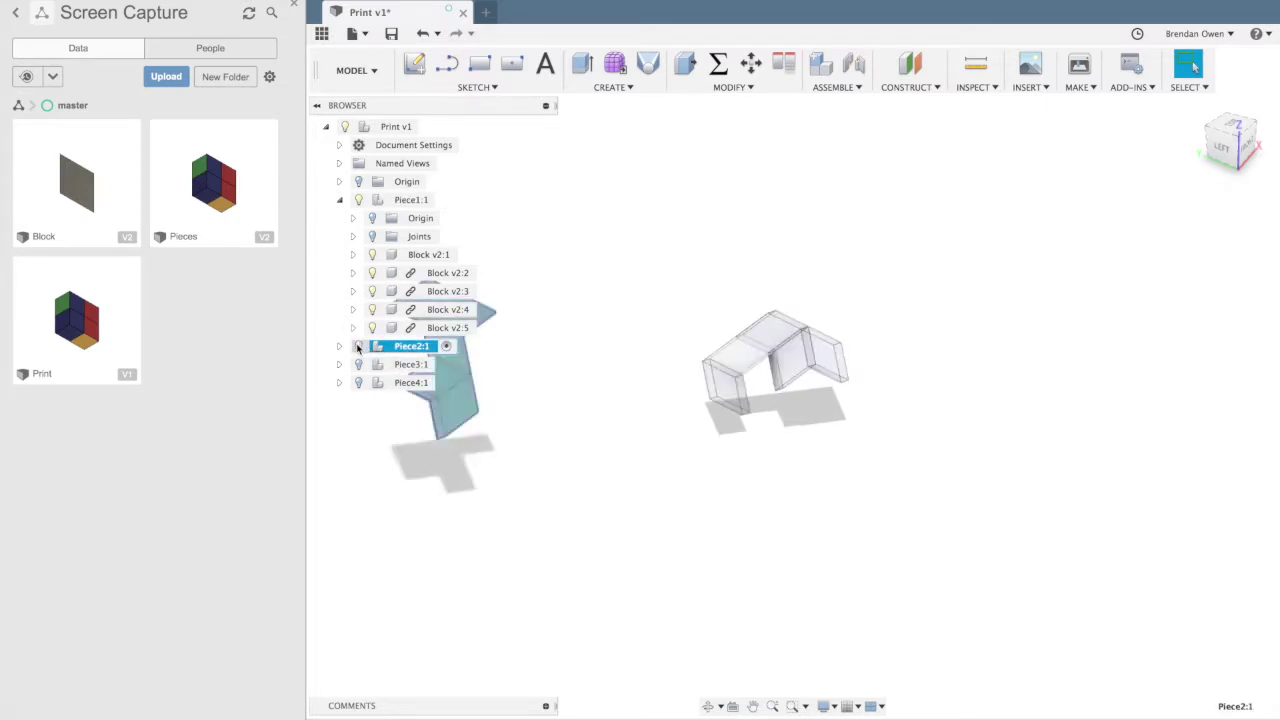
pyautogui.click(339, 346)
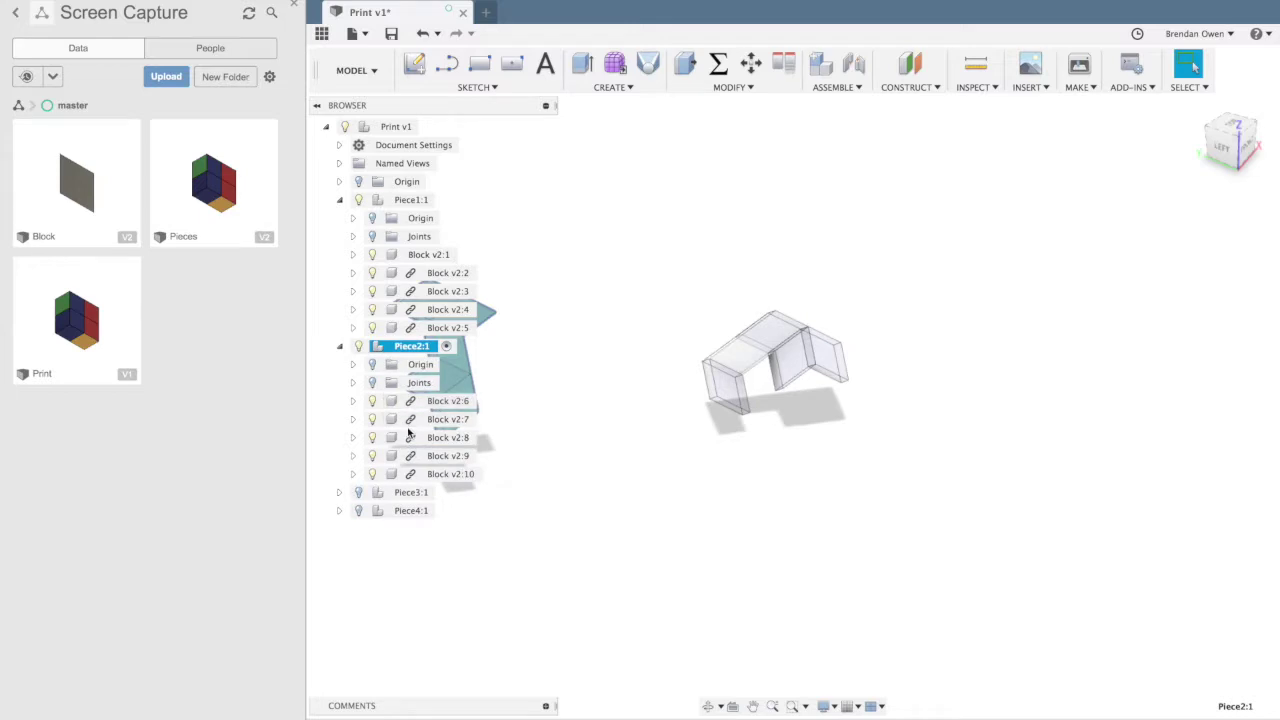
pyautogui.click(358, 200)
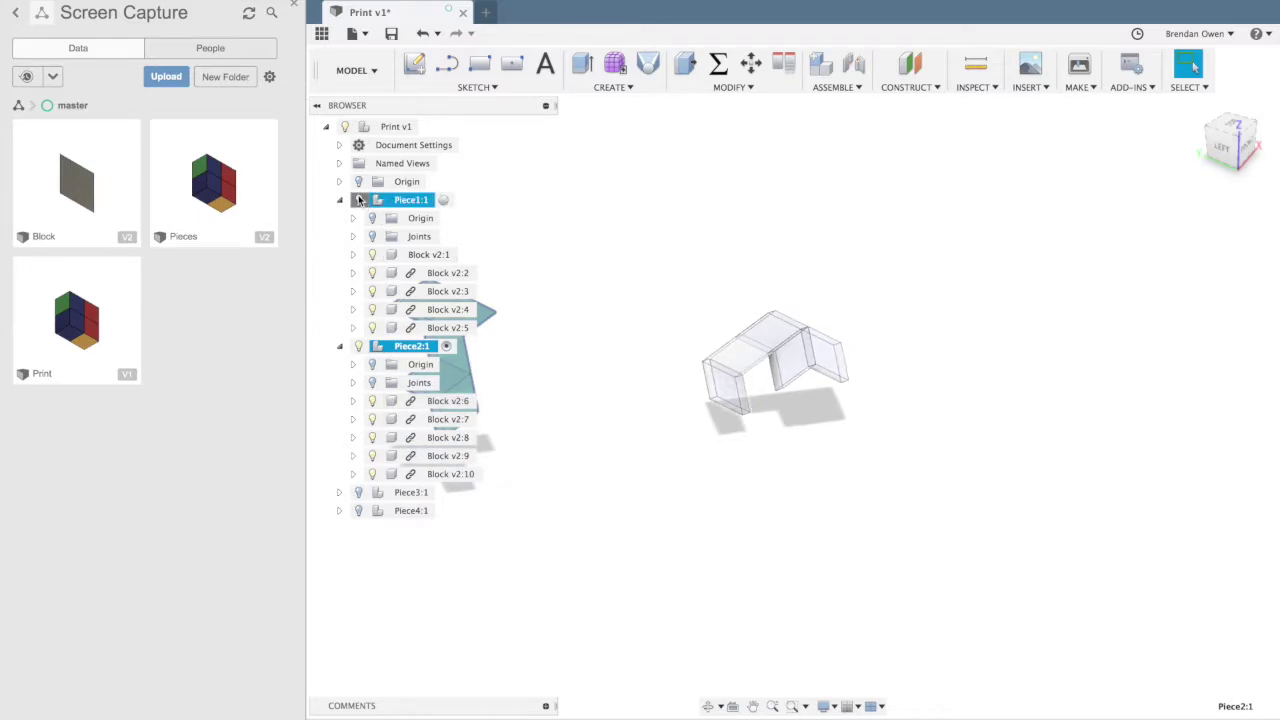
# - Break the link of Block v2:6, the first block component inside Piece2
pyautogui.click(446, 403)
pyautogui.rightClick(446, 406)
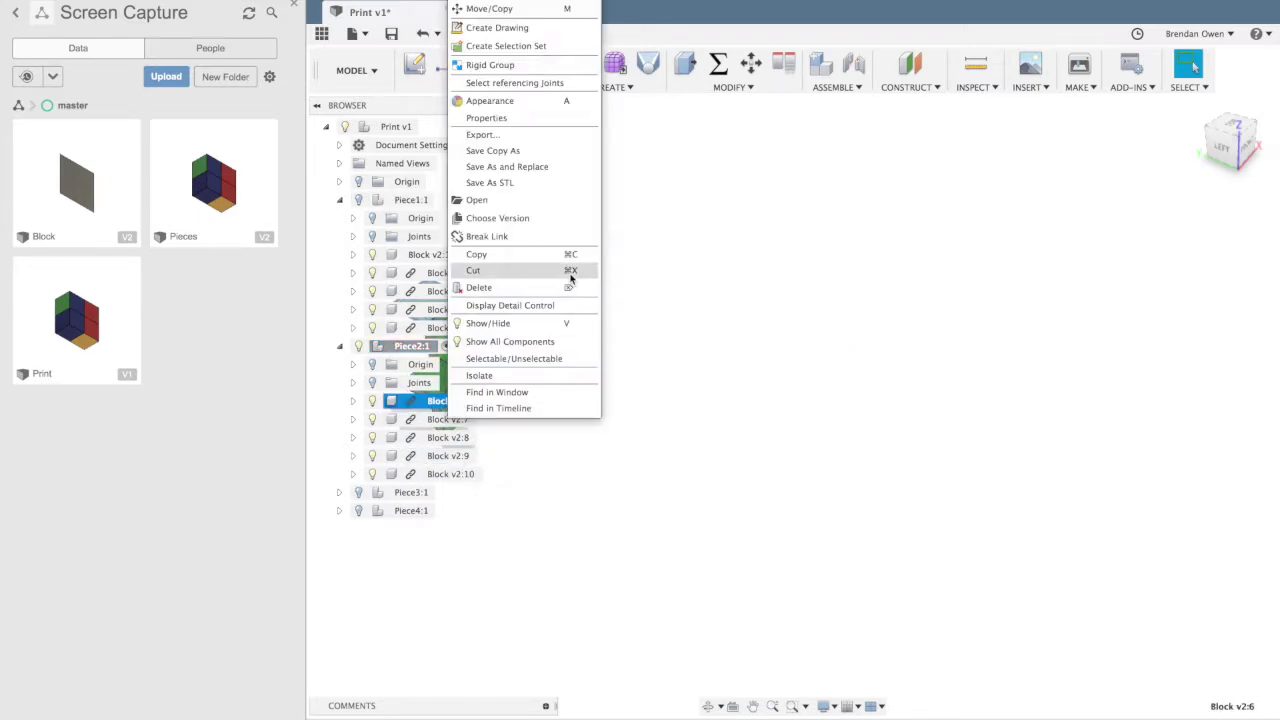
pyautogui.click(523, 238)
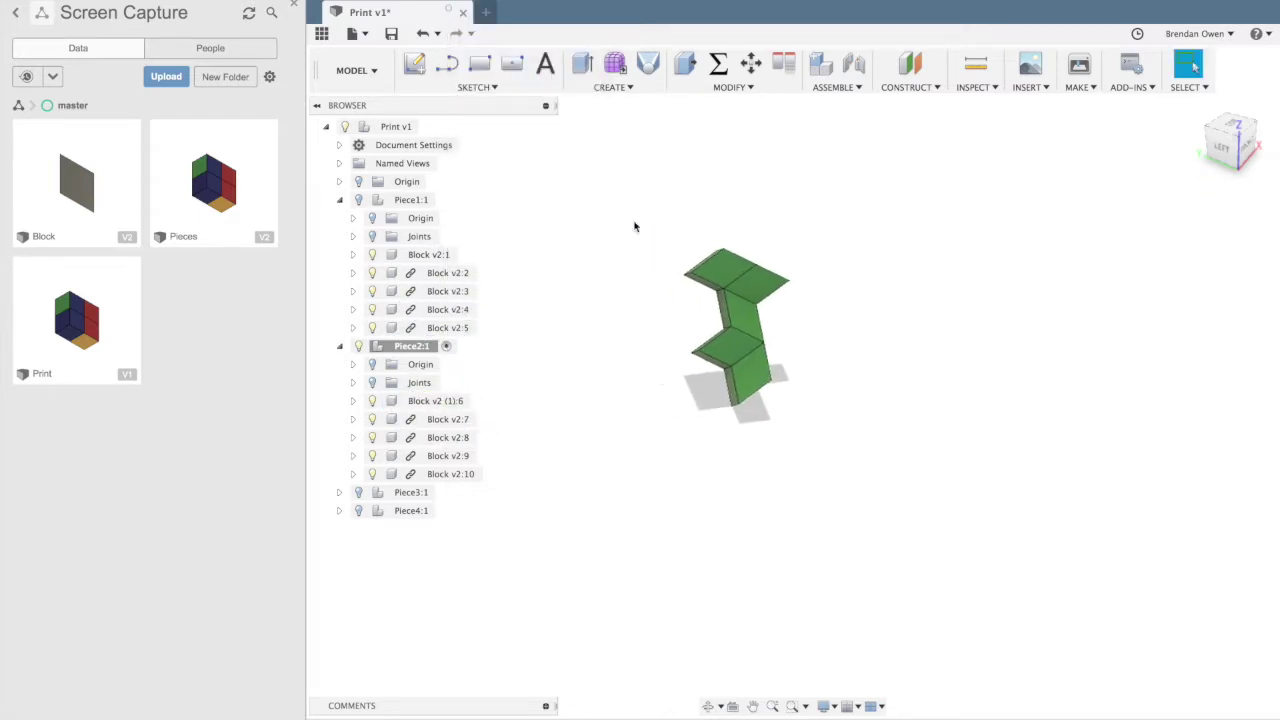
# - Combine all five green block bodies of Piece2 with the Join operation, keeping the tool bodies
pyautogui.moveTo(584, 157); pyautogui.dragTo(920, 552)
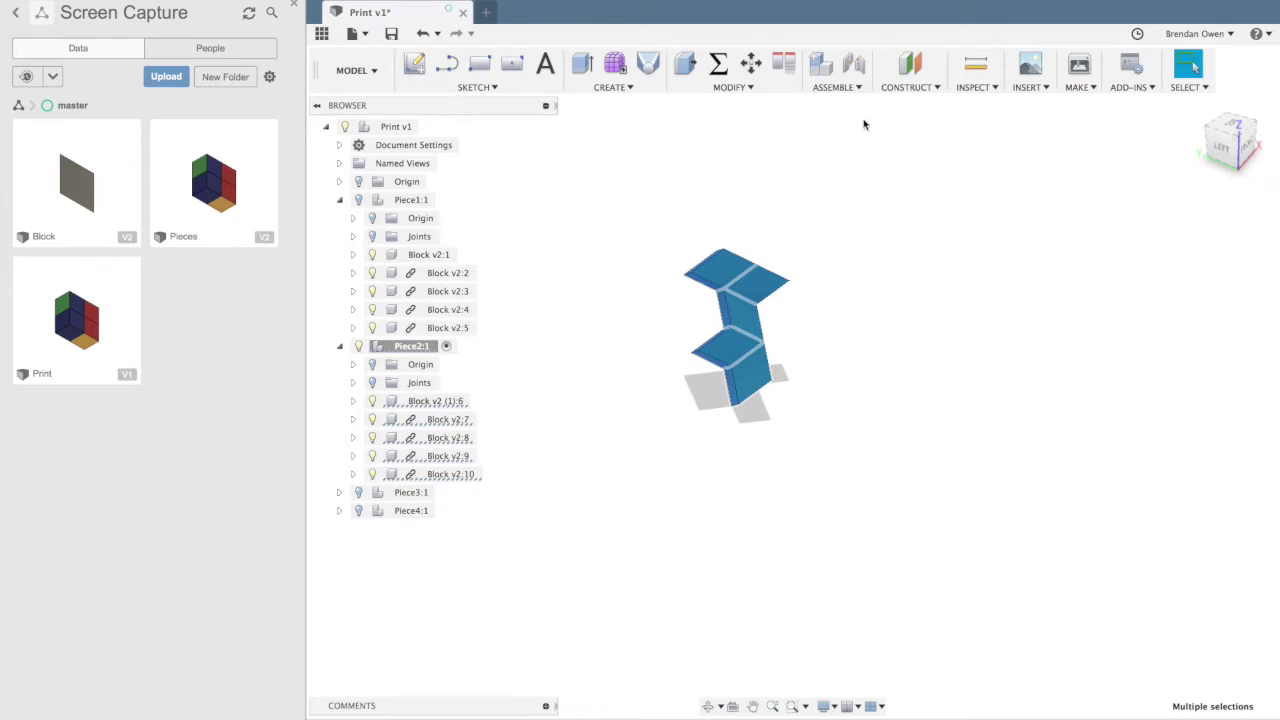
pyautogui.click(752, 88)
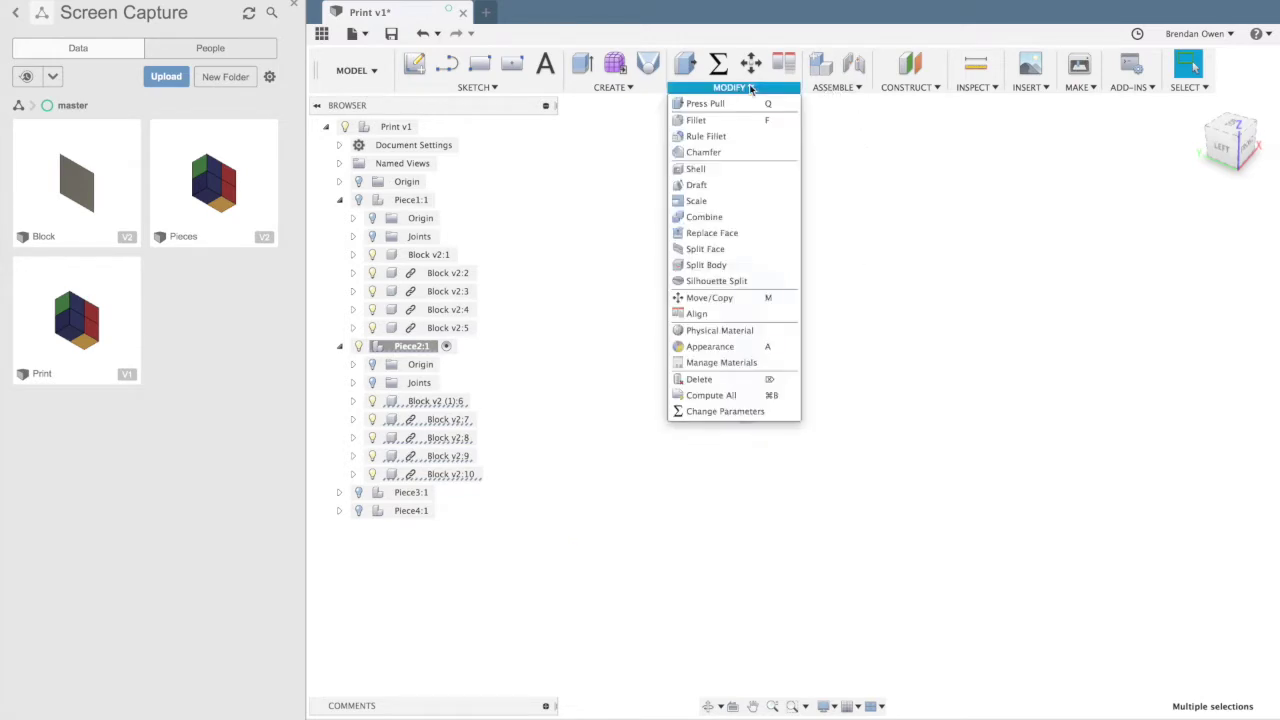
pyautogui.click(708, 216)
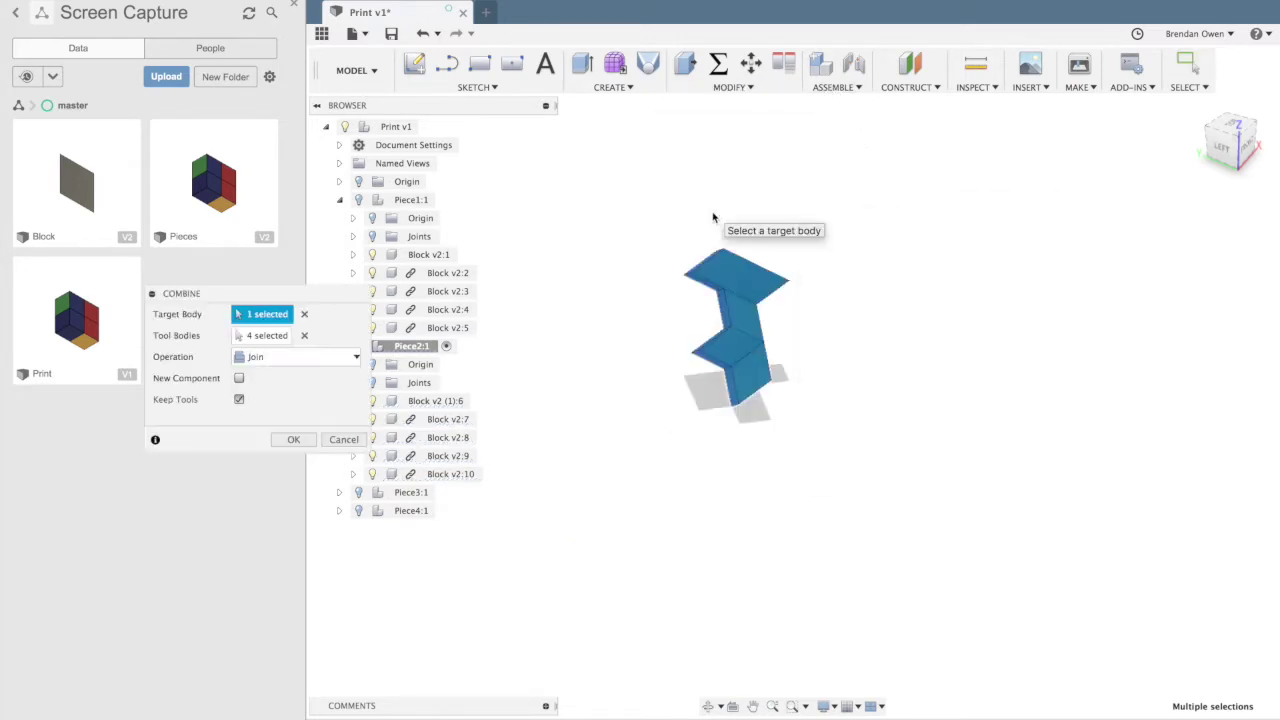
pyautogui.click(293, 440)
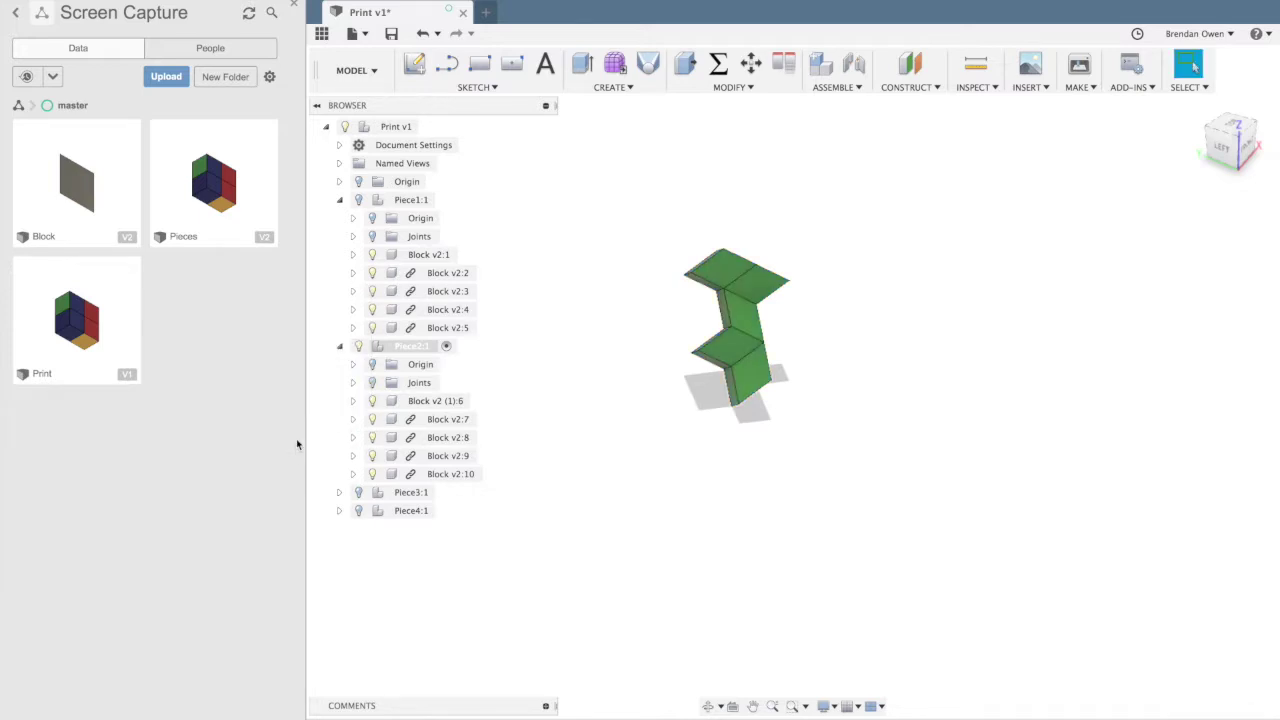
# - Hide Piece2, then show and activate the Piece3 component and expand its contents
pyautogui.click(357, 346)
pyautogui.click(358, 492)
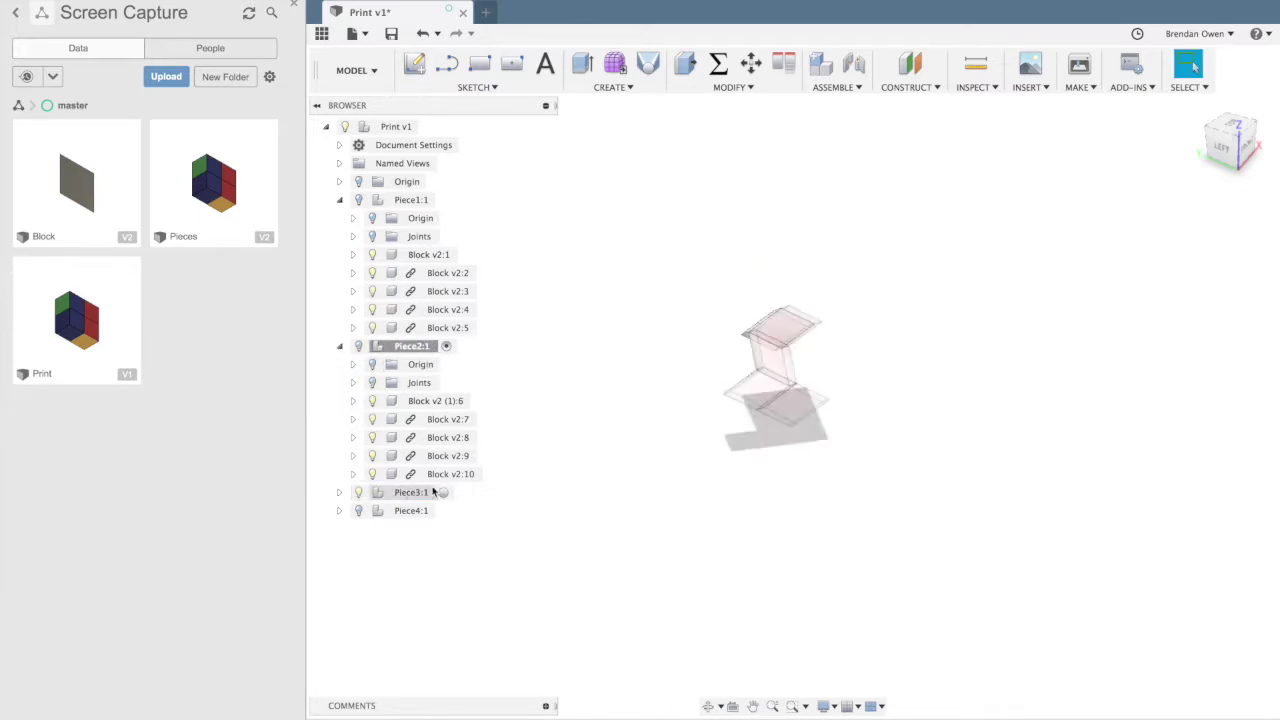
pyautogui.click(634, 420)
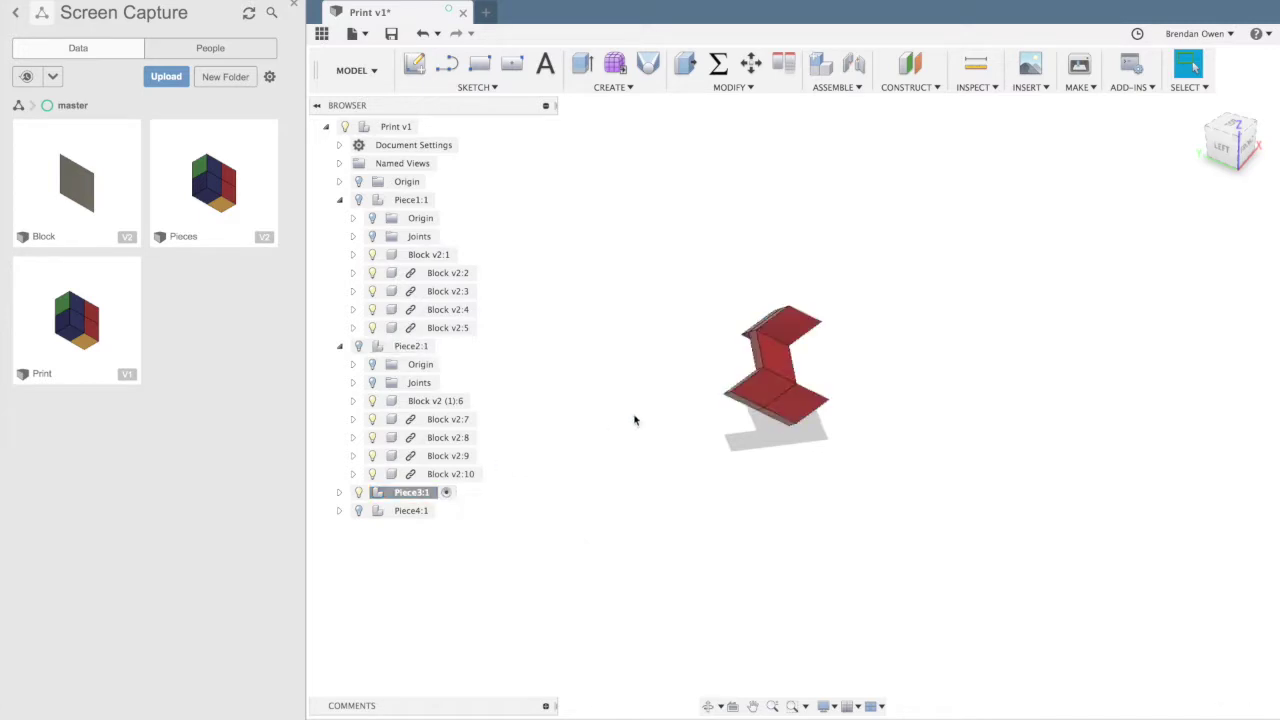
pyautogui.click(339, 492)
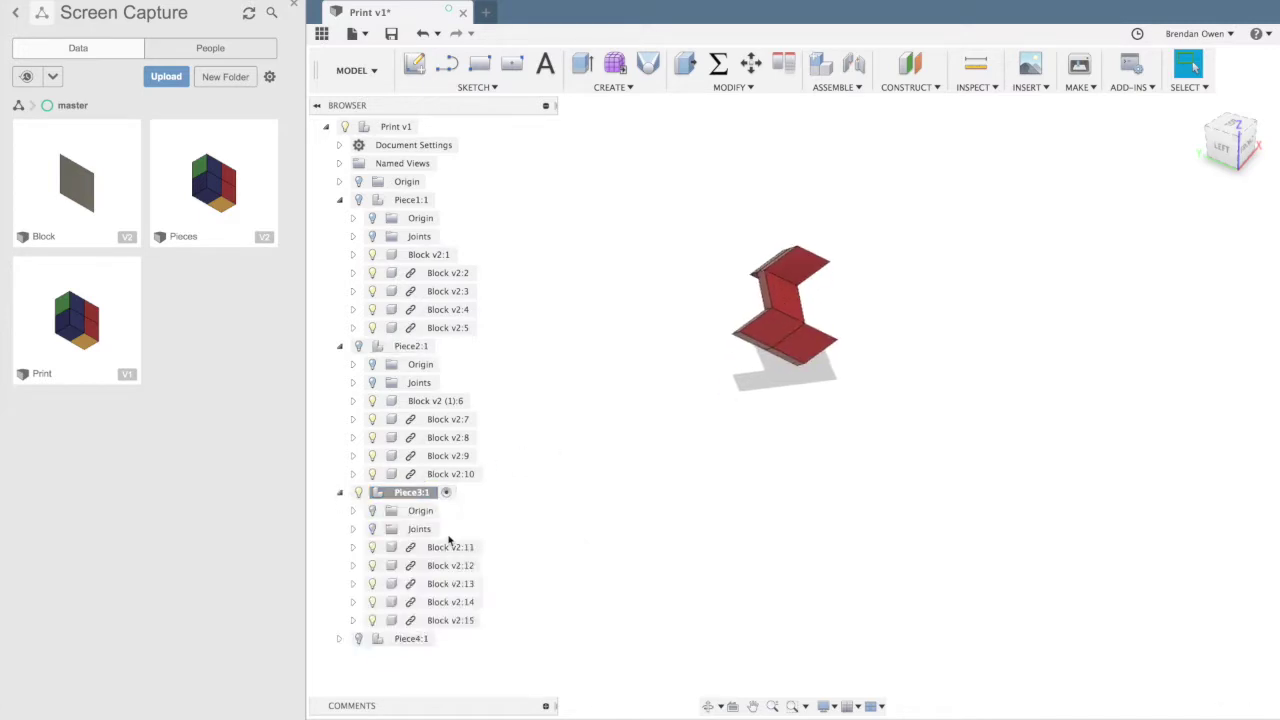
# - Break the link of Block v2:11, the first block component inside Piece3
pyautogui.click(446, 548)
pyautogui.rightClick(446, 549)
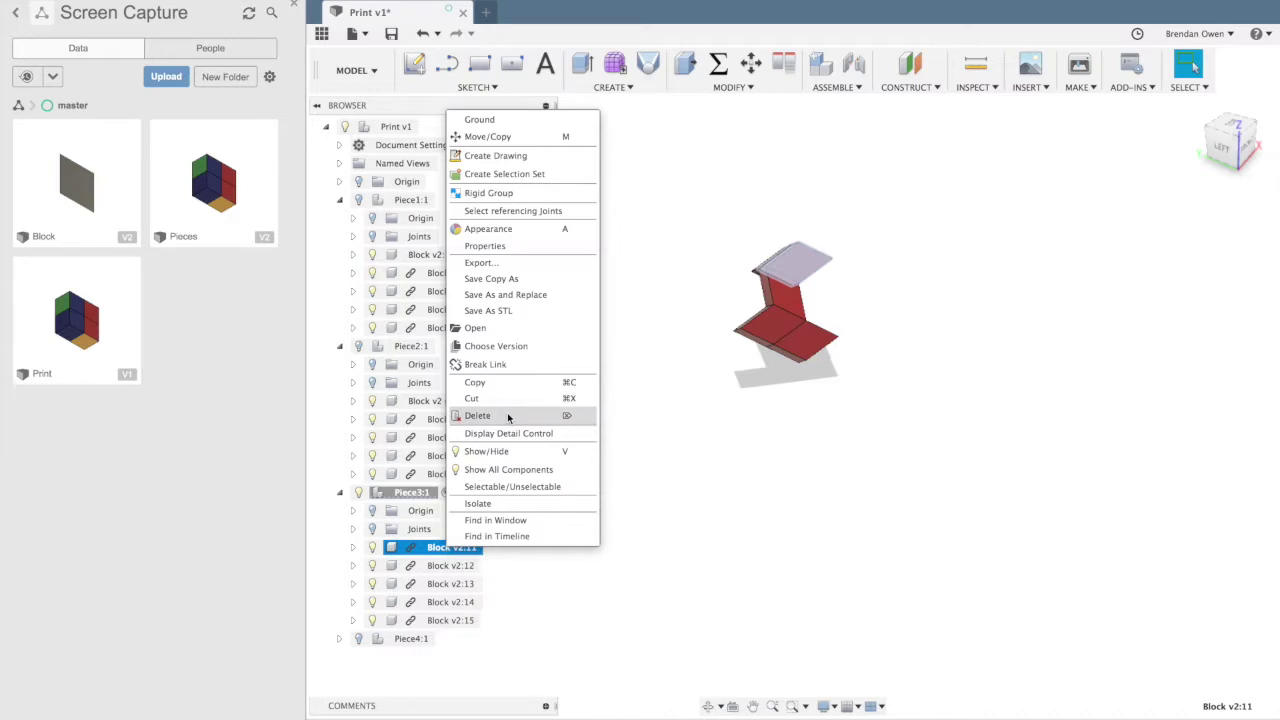
pyautogui.click(518, 364)
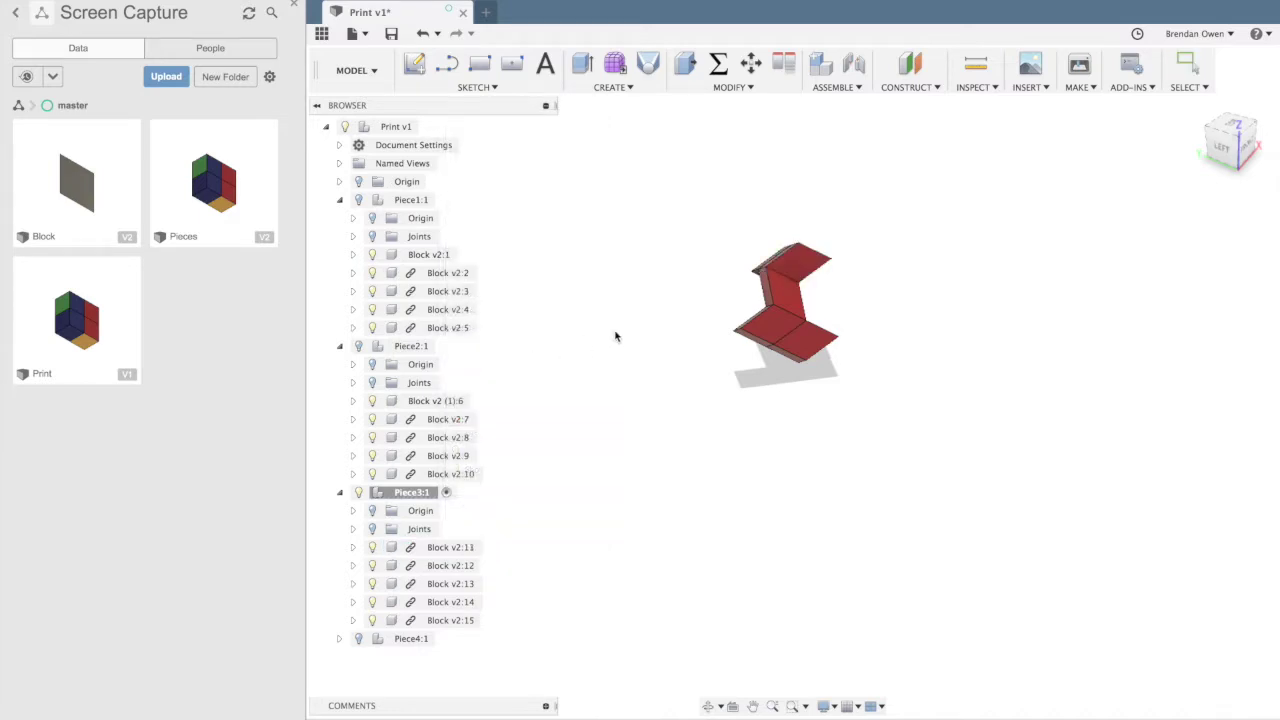
# - Combine all five red block bodies of Piece3 with the Join operation, keeping the tool bodies
pyautogui.moveTo(558, 244); pyautogui.dragTo(997, 409)
pyautogui.click(768, 89)
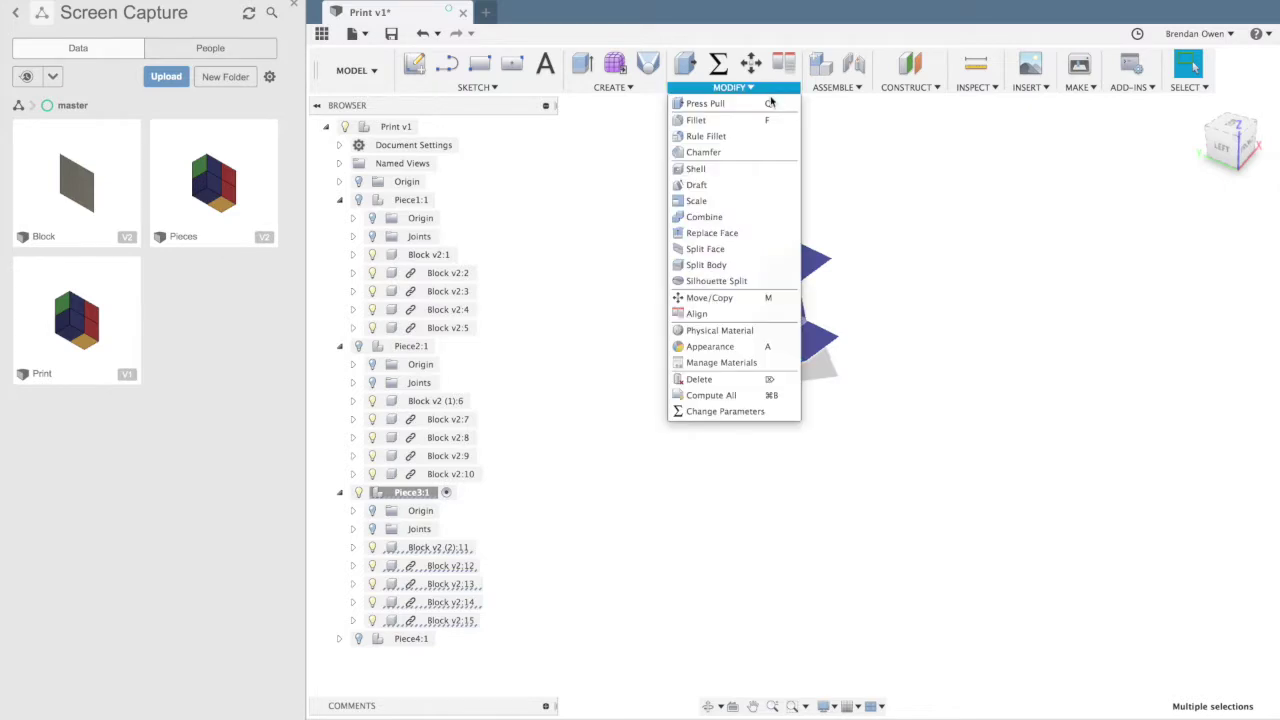
pyautogui.click(717, 216)
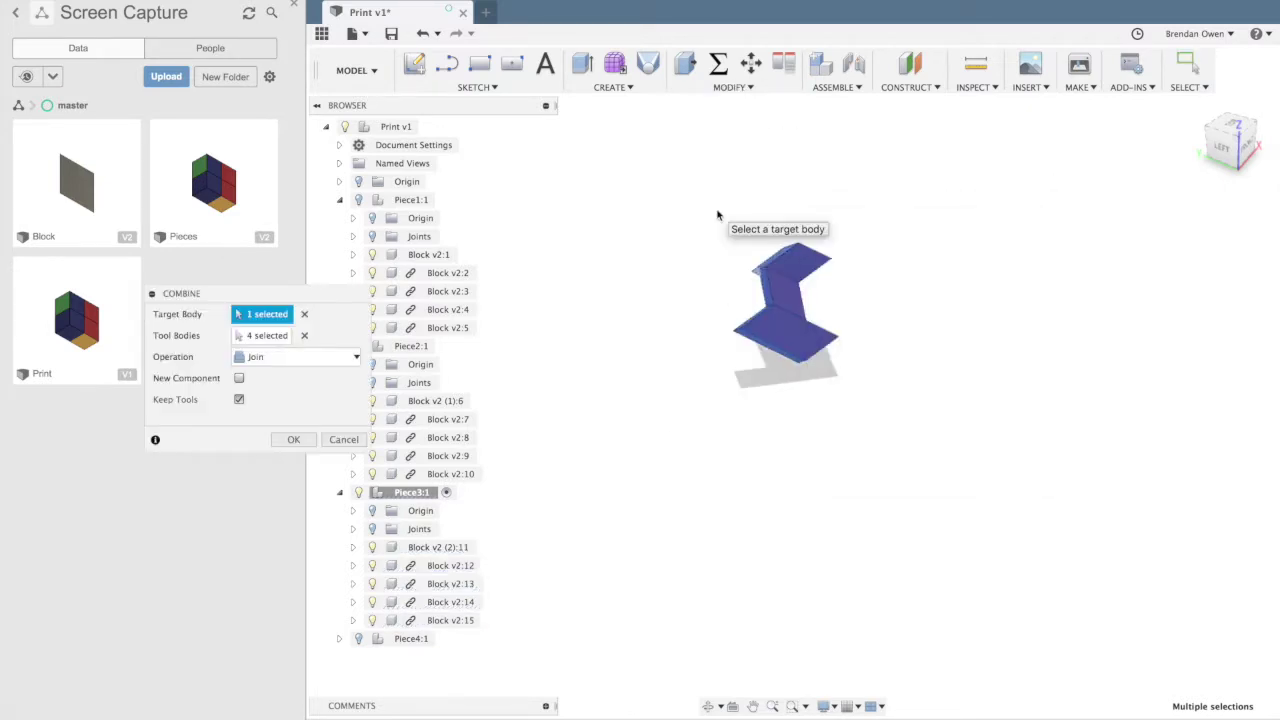
pyautogui.click(294, 440)
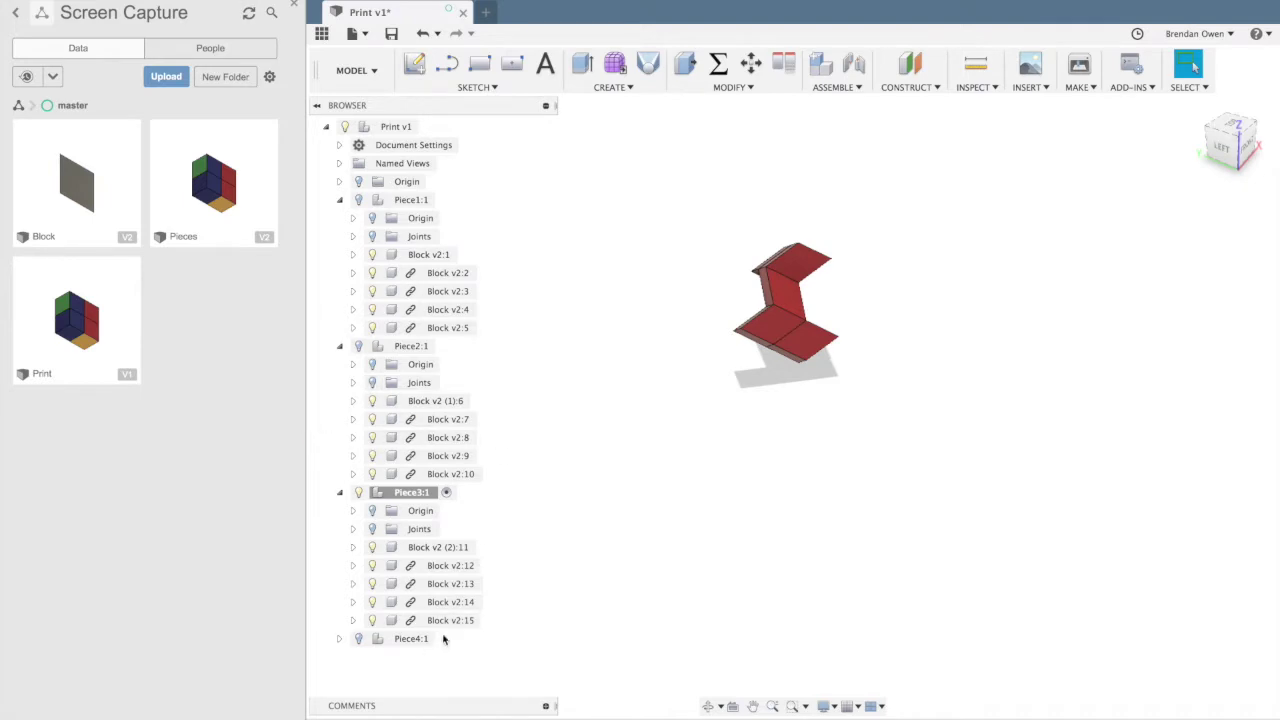
# - Show and activate the Piece4 component, hide Piece3 and expand the contents of Piece4
pyautogui.click(358, 638)
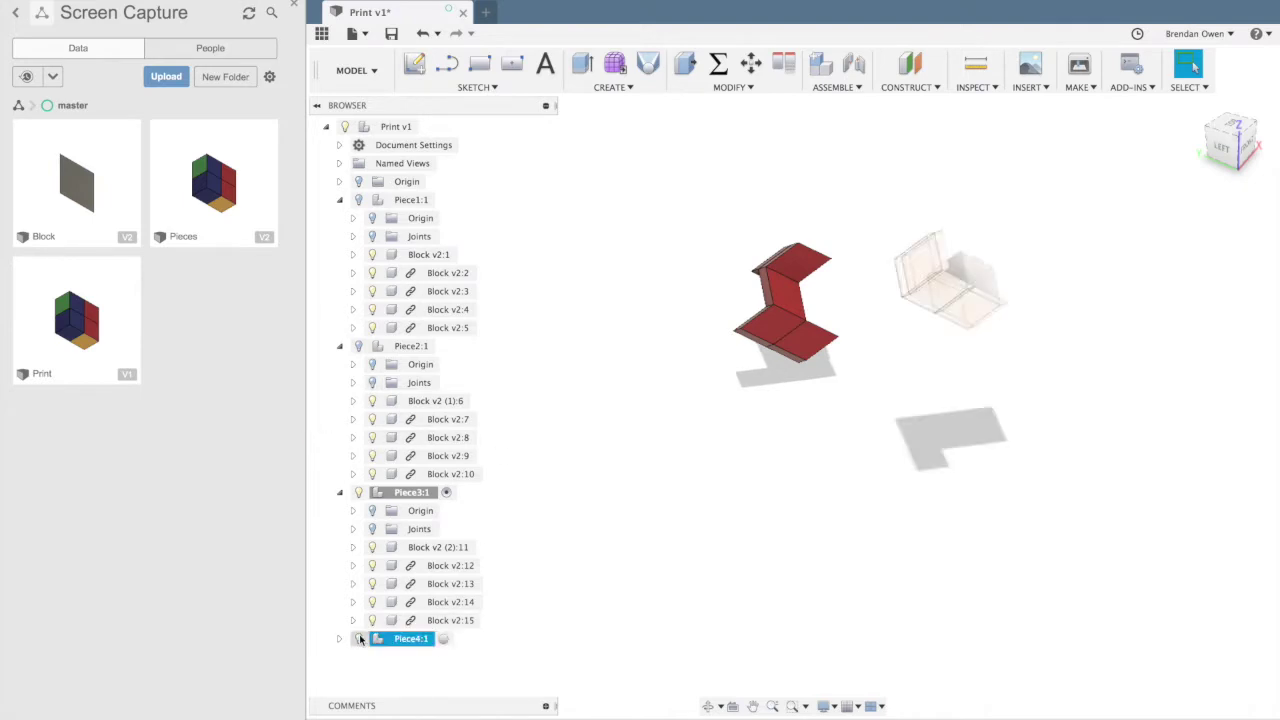
pyautogui.click(360, 492)
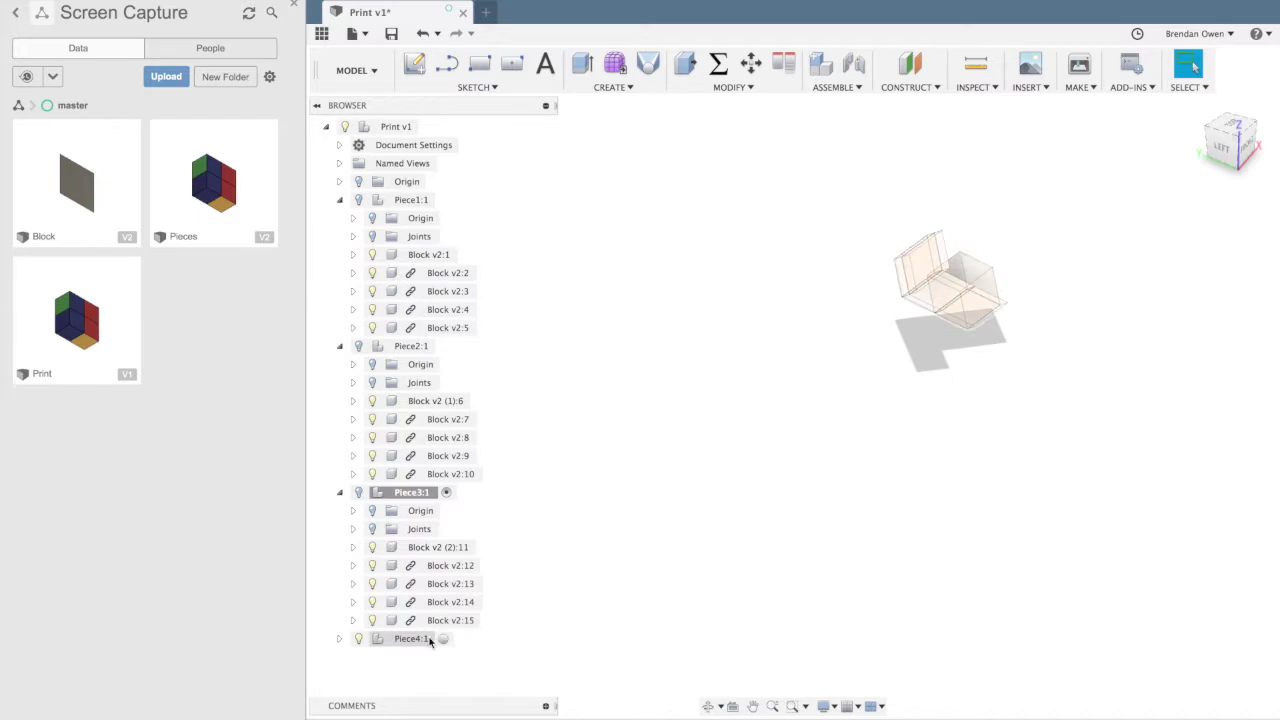
pyautogui.click(445, 641)
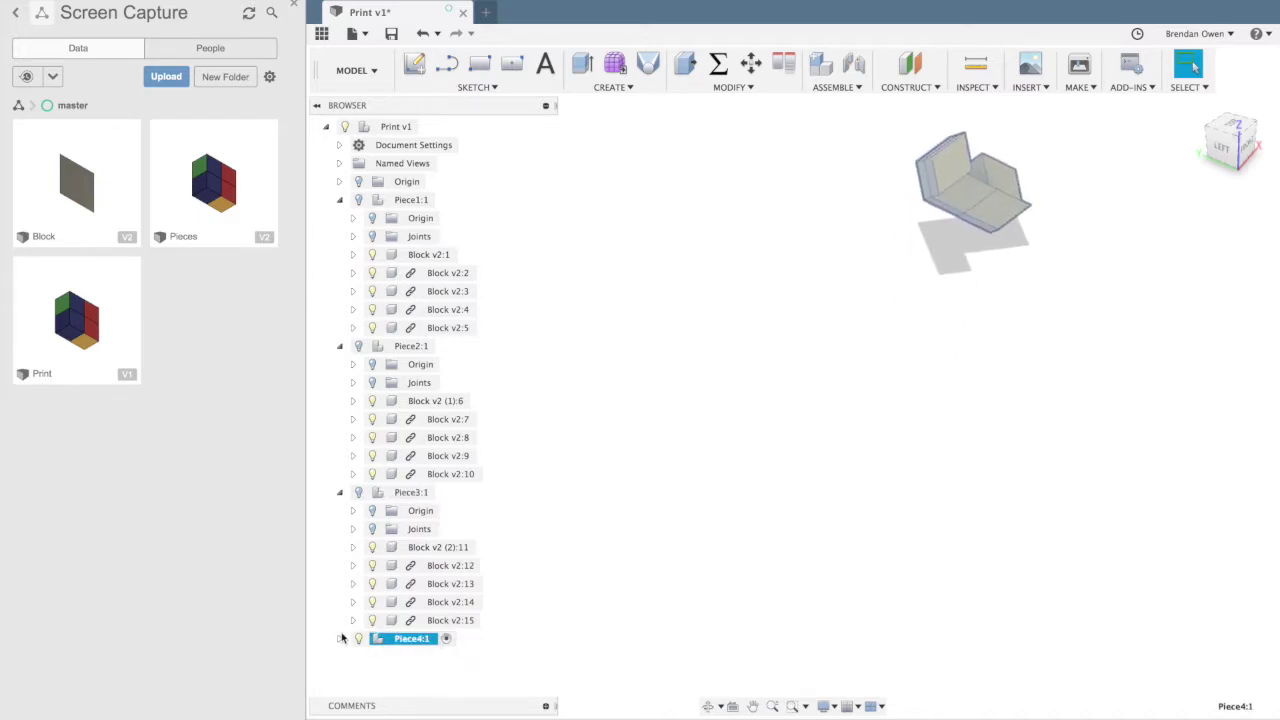
pyautogui.click(339, 638)
# - Break the link of Block v2:16, the first block component inside Piece4
pyautogui.scroll(-2, 400, 654)
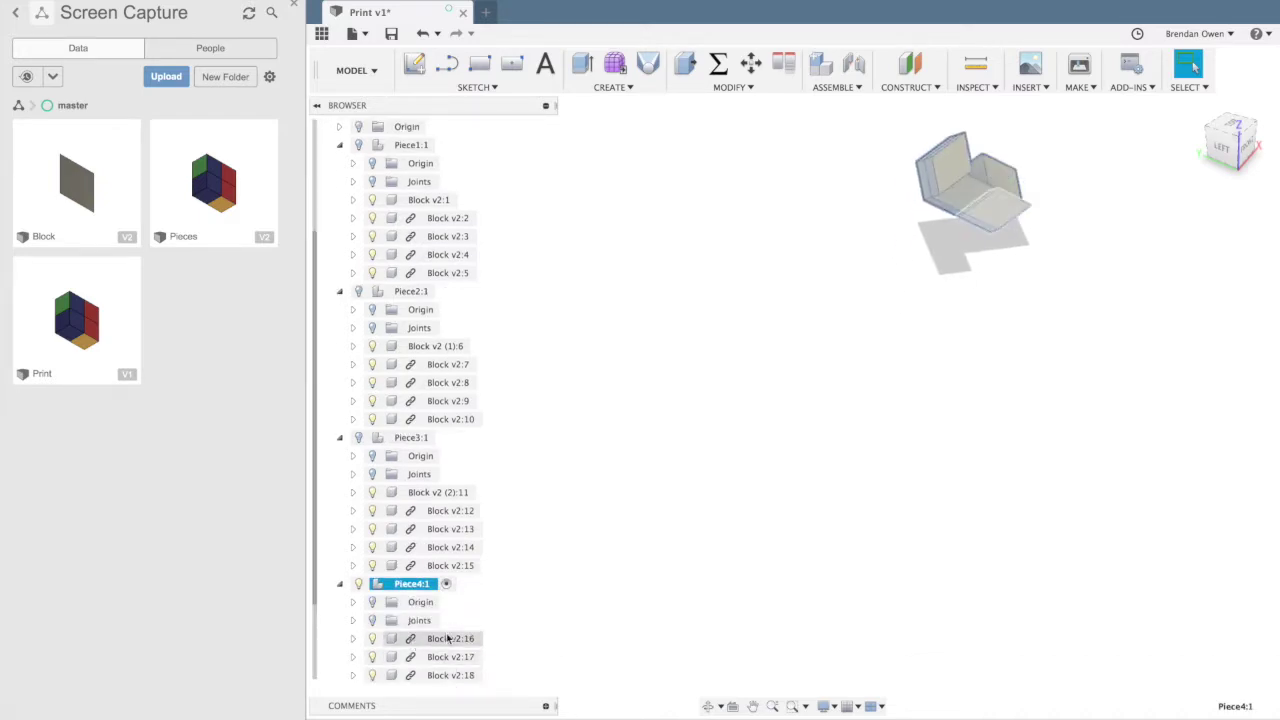
pyautogui.scroll(-1, 440, 637)
pyautogui.rightClick(443, 602)
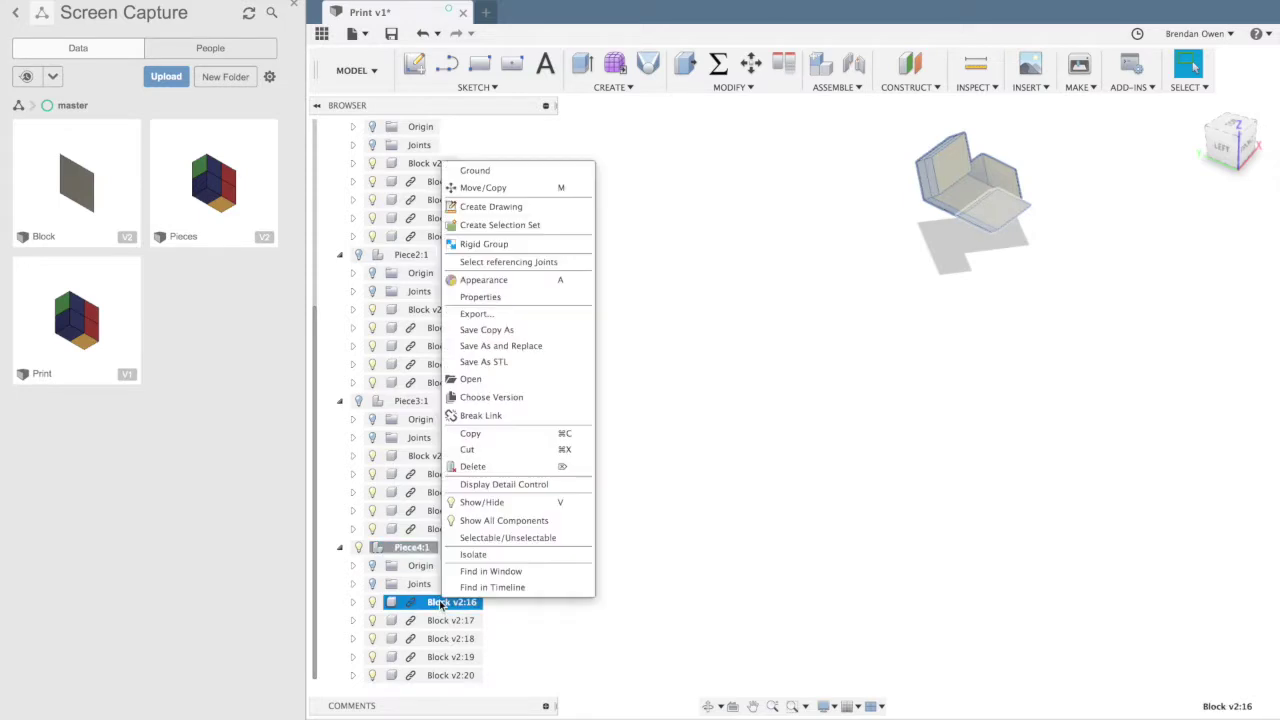
pyautogui.click(490, 415)
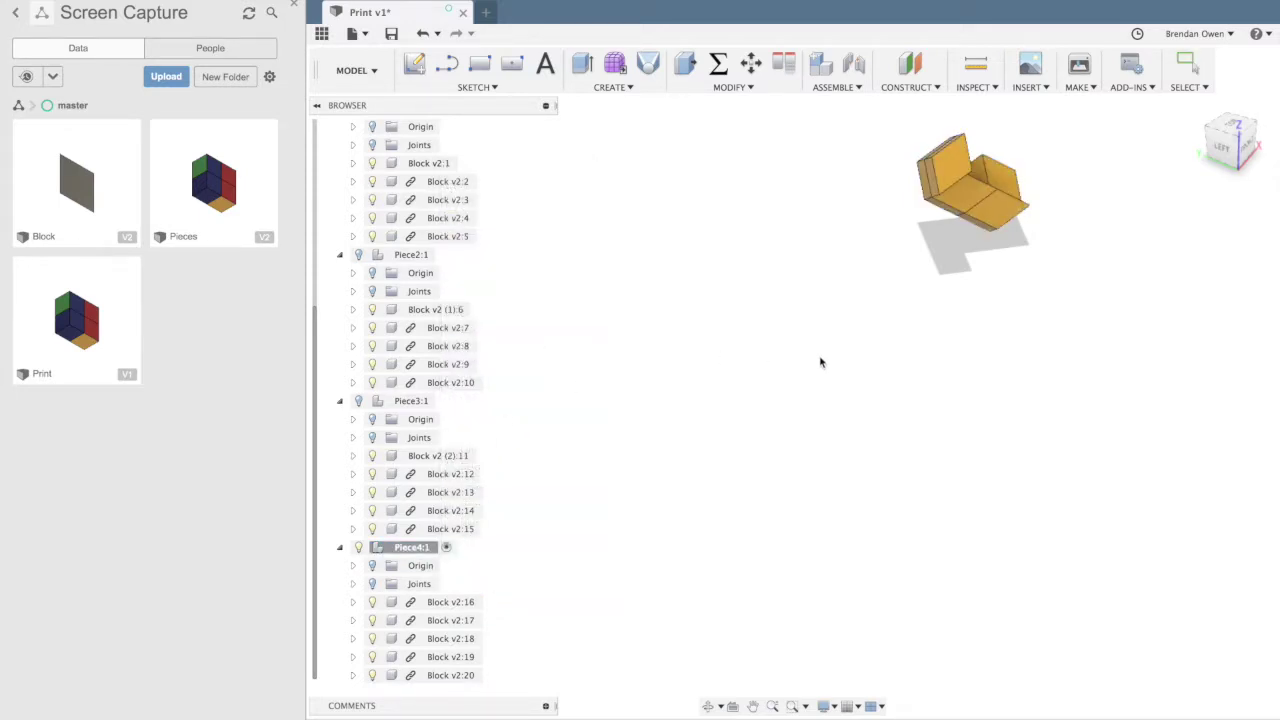
# - Combine all five yellow block bodies of Piece4 with the Join operation, keeping the tool bodies
pyautogui.moveTo(718, 201); pyautogui.dragTo(973, 511)
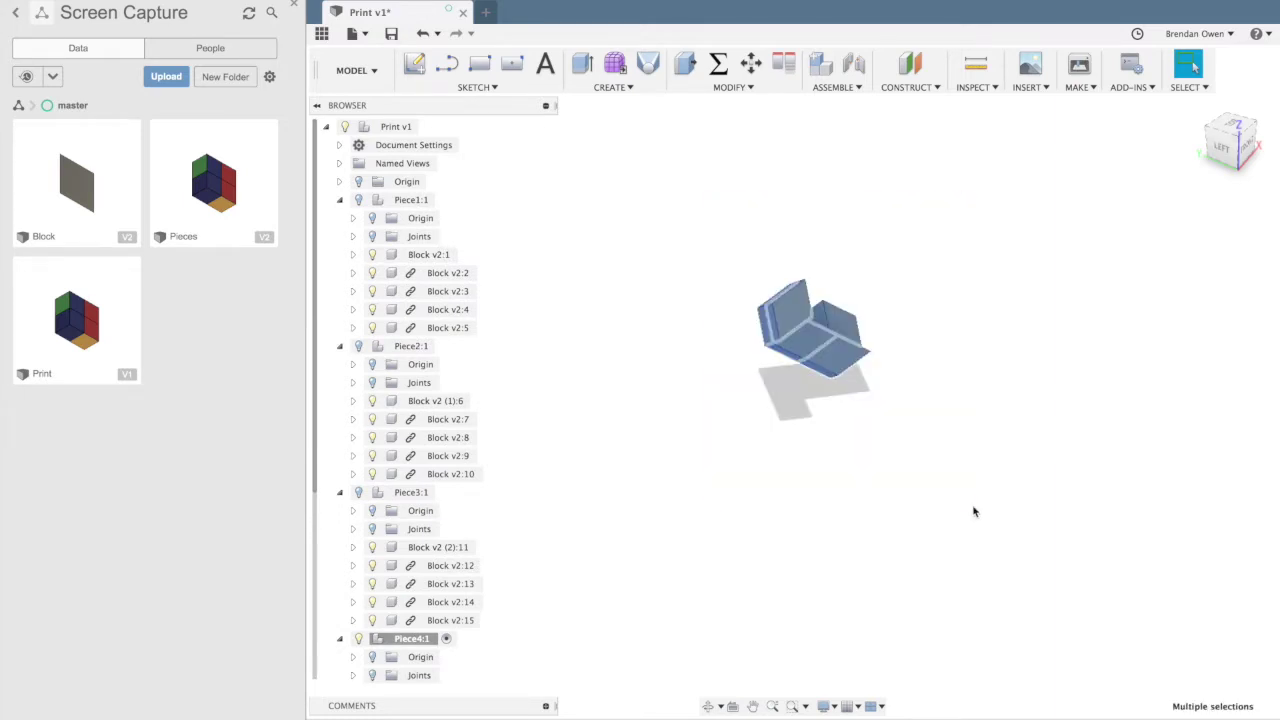
pyautogui.click(729, 87)
pyautogui.click(710, 219)
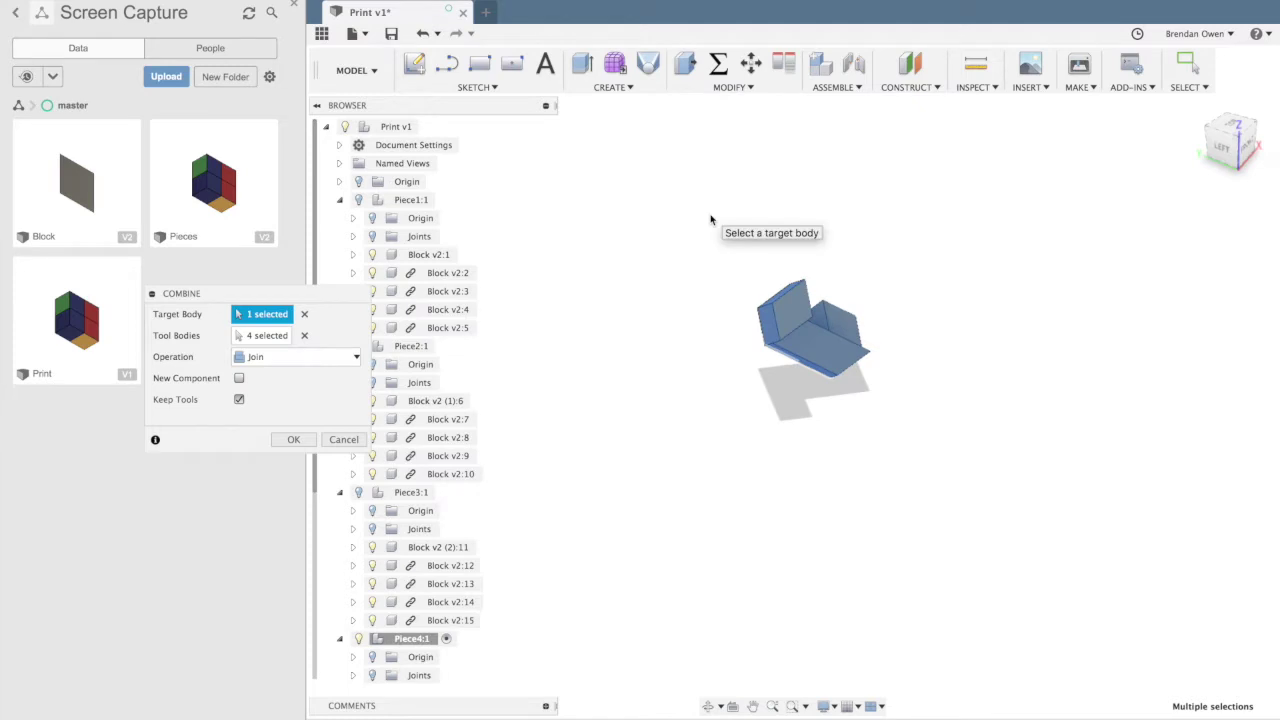
pyautogui.click(294, 440)
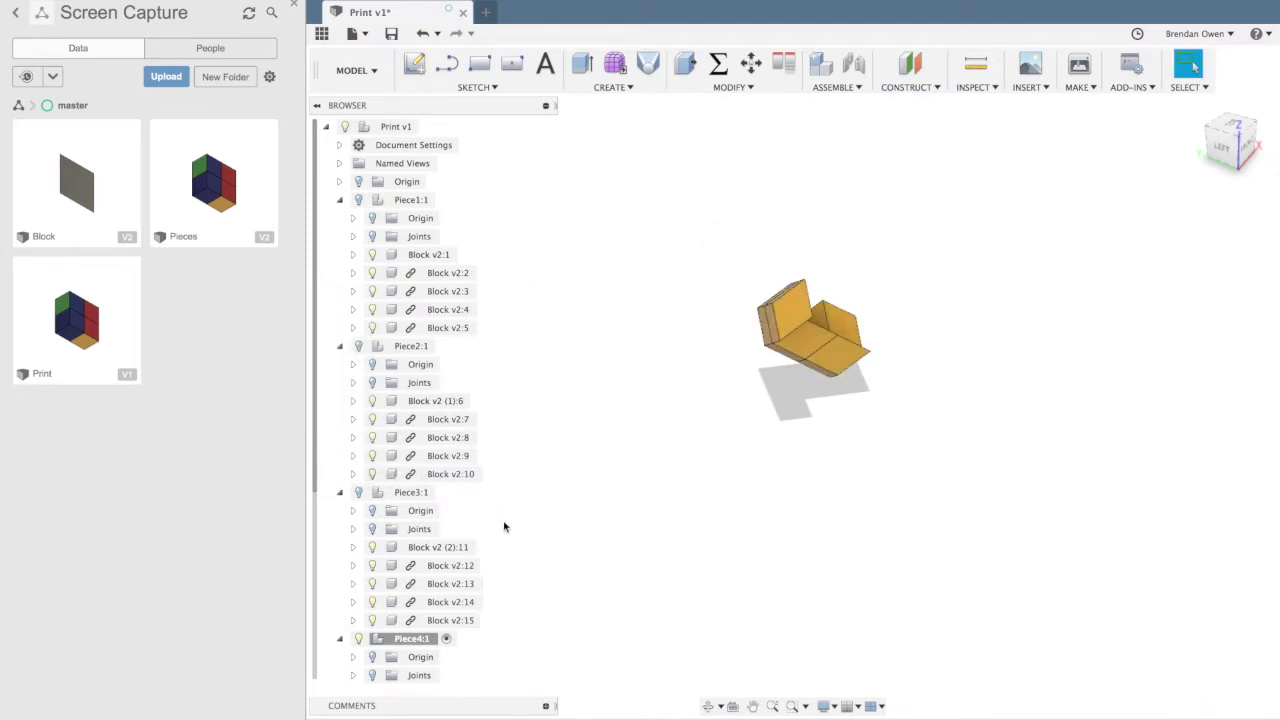
# - Hide the still-linked blocks v2:17 to v2:20 in Piece4 and v2:12 to v2:15 in Piece3
pyautogui.scroll(-5, 546, 543)
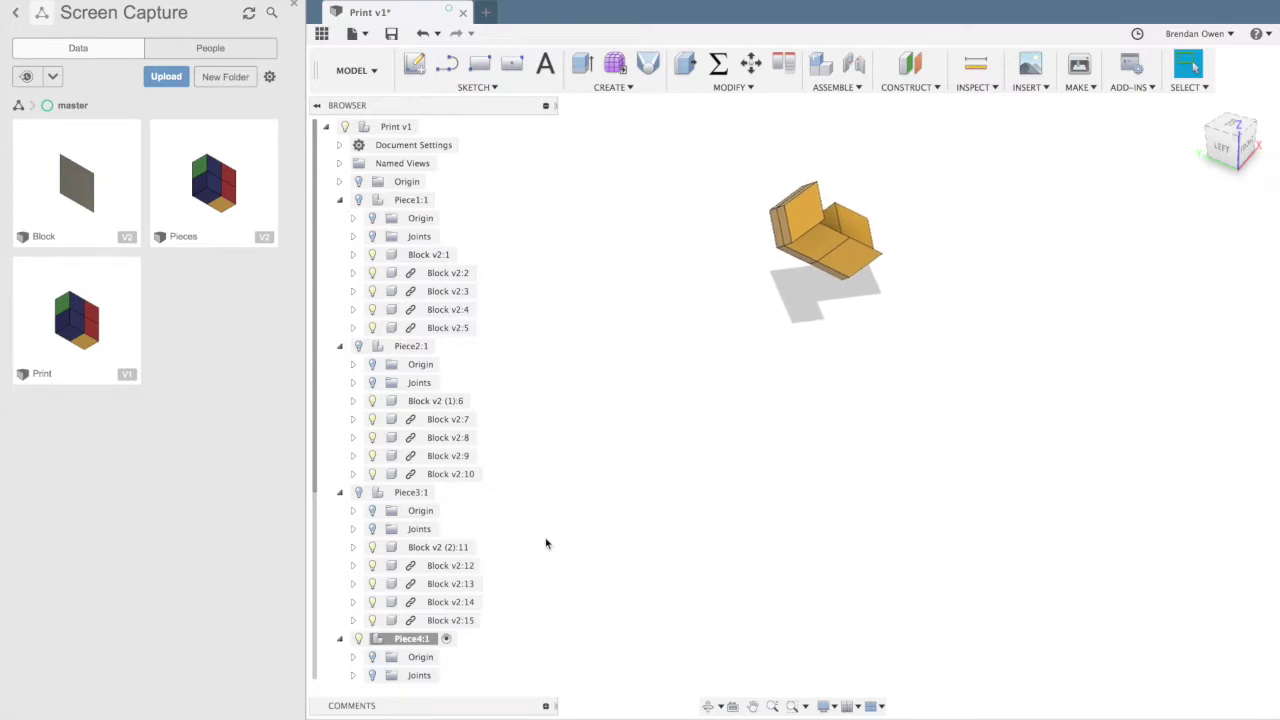
pyautogui.scroll(-2, 437, 600)
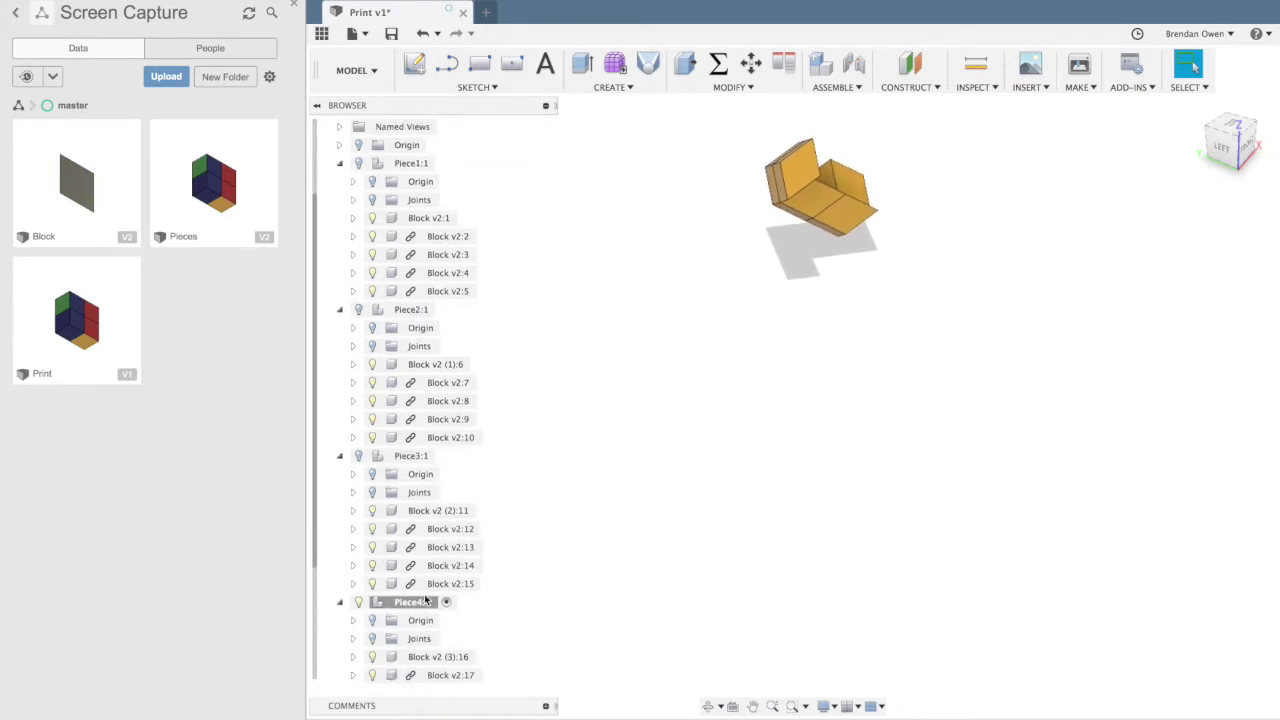
pyautogui.scroll(-3, 426, 599)
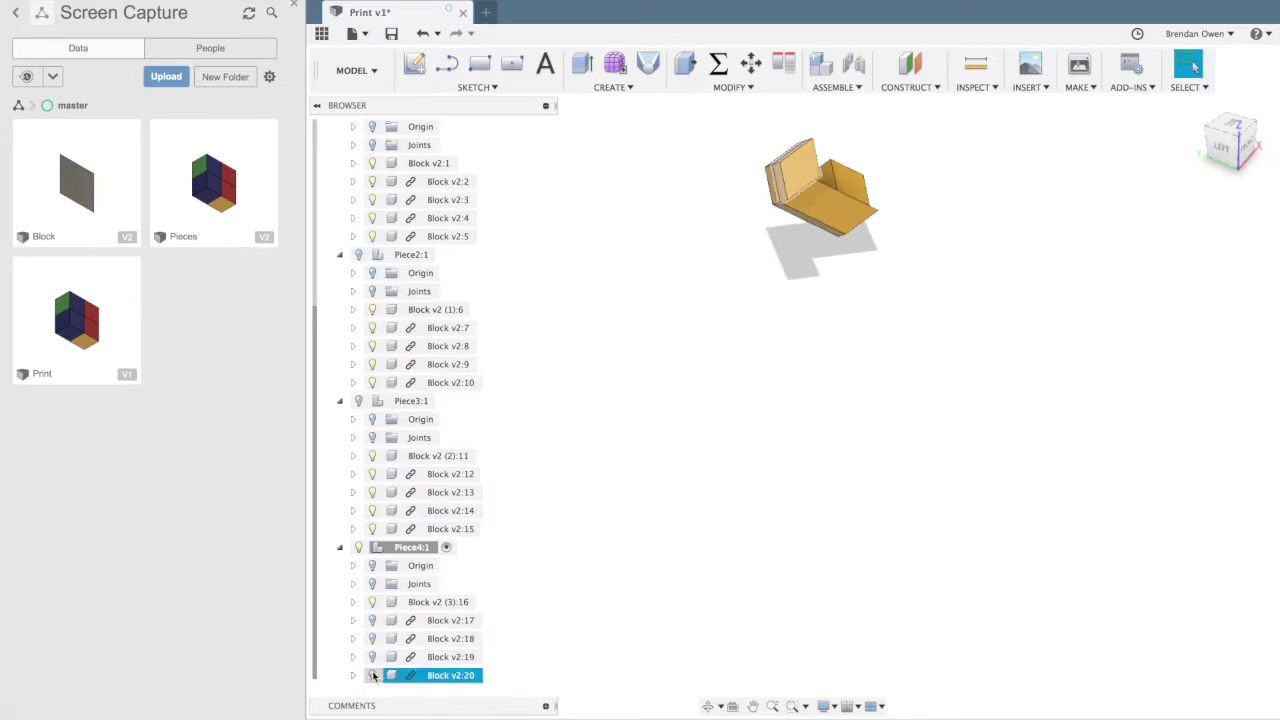
pyautogui.click(373, 529)
pyautogui.click(373, 511)
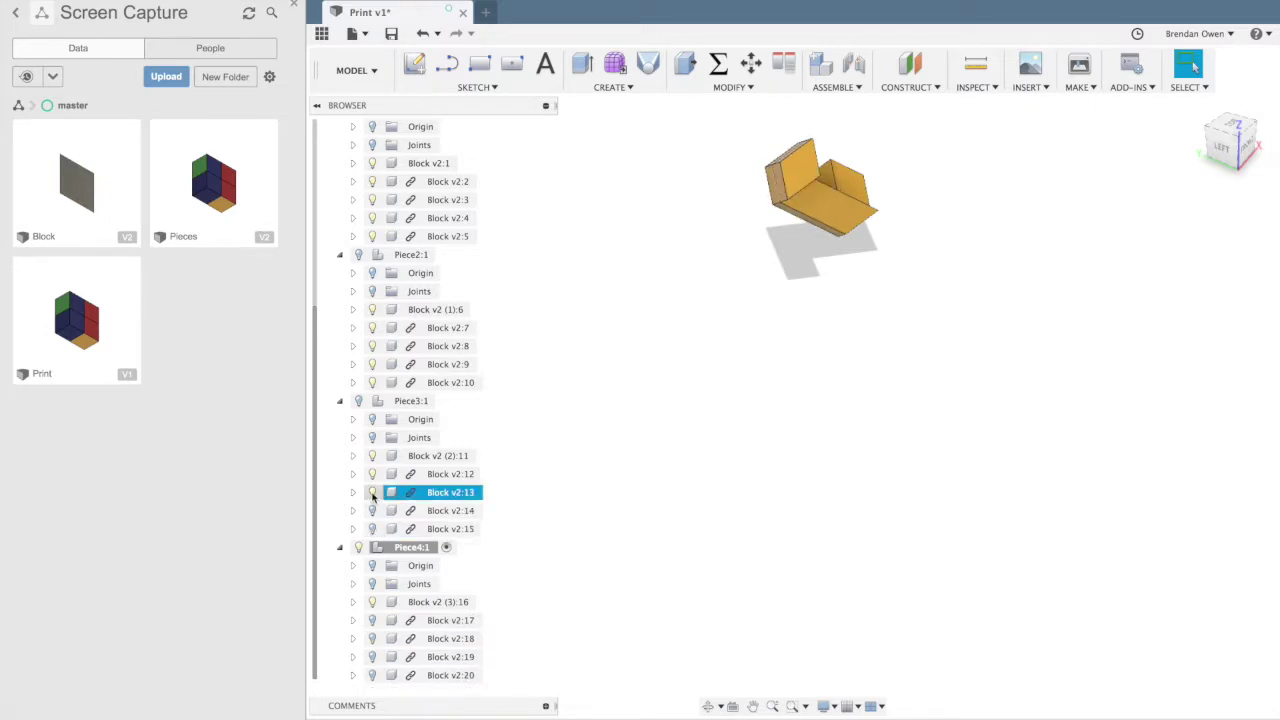
pyautogui.click(373, 492)
pyautogui.click(373, 474)
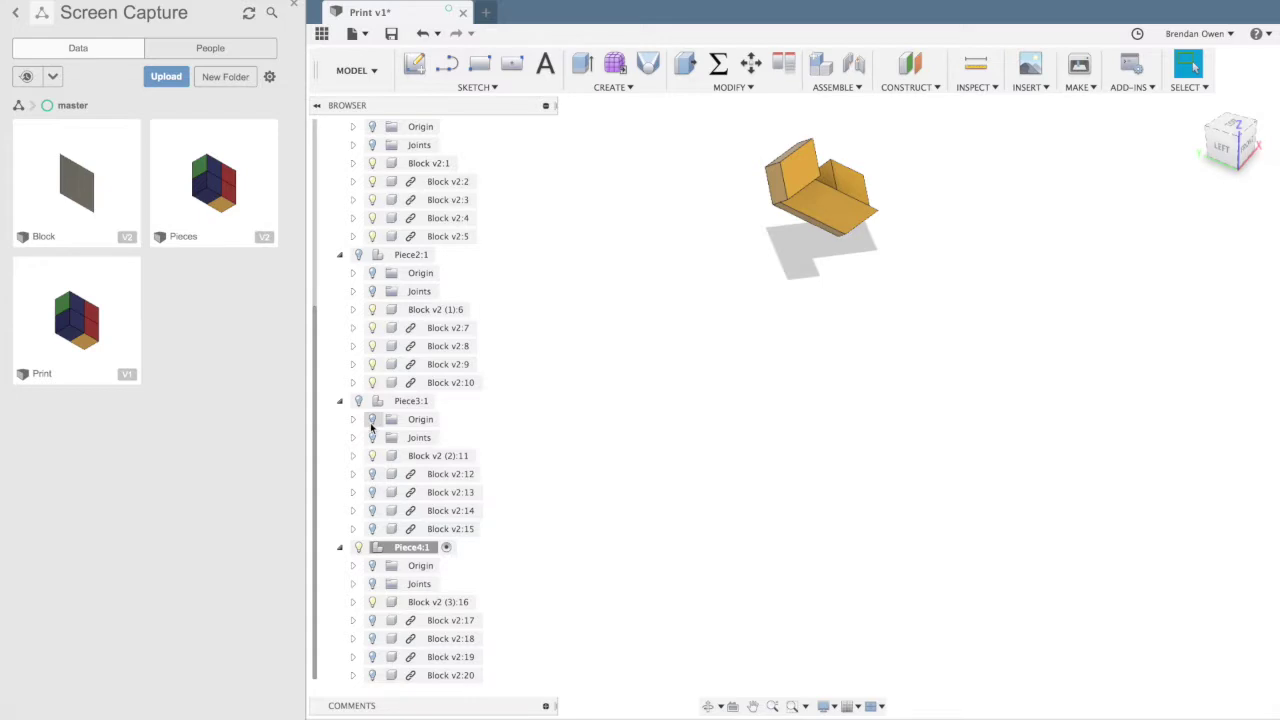
# - Hide the still-linked blocks v2:7 to v2:10 in Piece2 and v2:2 to v2:5 in Piece1
pyautogui.click(372, 384)
pyautogui.click(372, 367)
pyautogui.click(372, 347)
pyautogui.click(372, 329)
pyautogui.scroll(3, 390, 322)
pyautogui.click(372, 328)
pyautogui.click(372, 309)
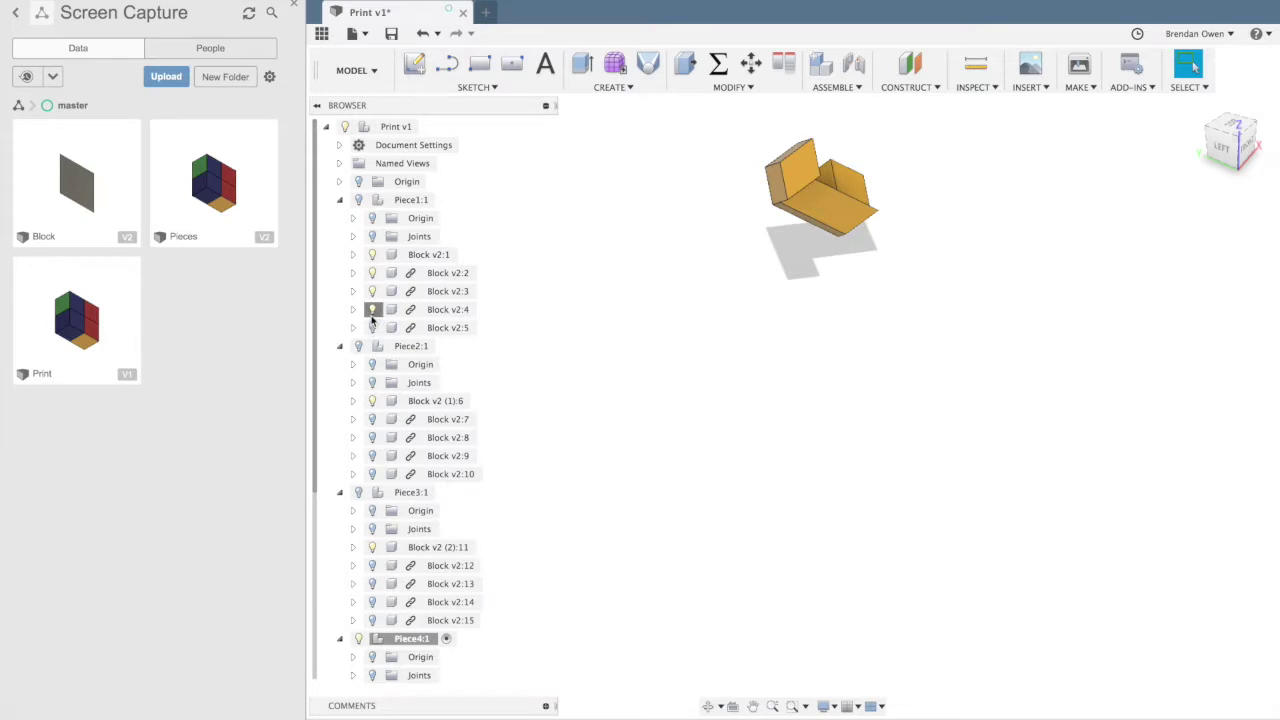
pyautogui.click(373, 273)
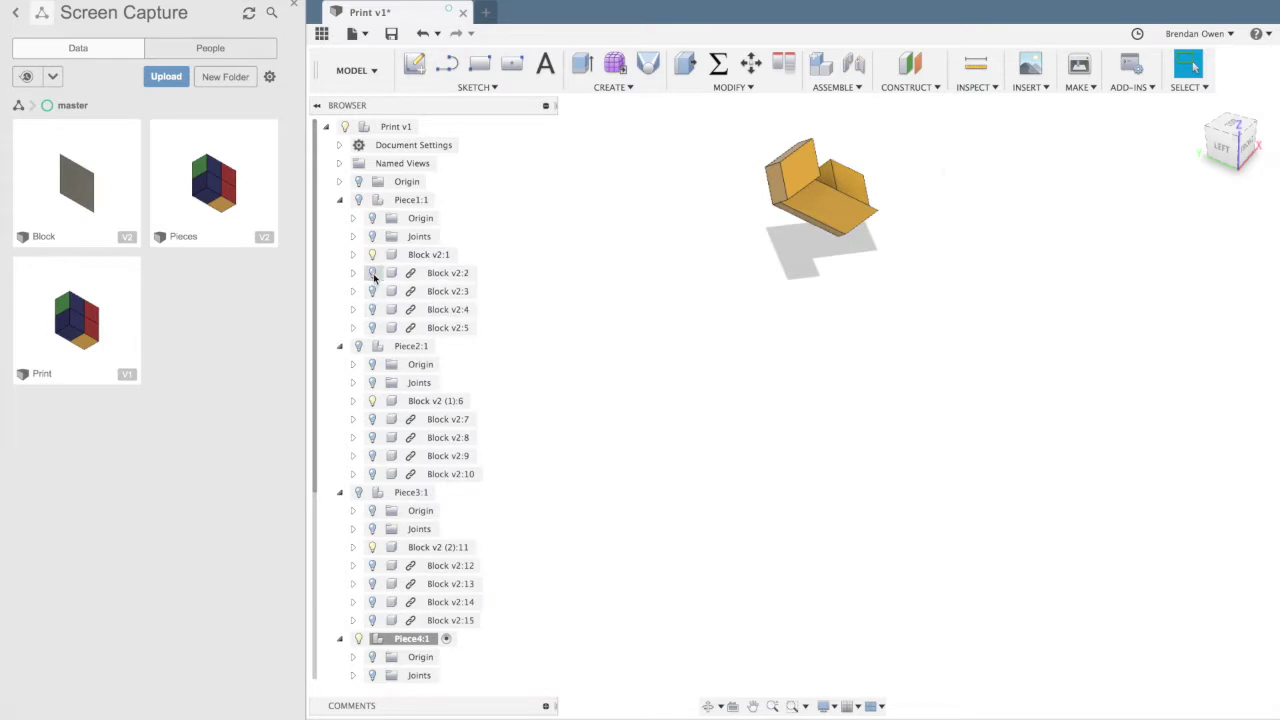
# - Show and activate the Piece1 component and hide Piece4, leaving only the combined blue piece in view
pyautogui.click(359, 200)
pyautogui.click(446, 200)
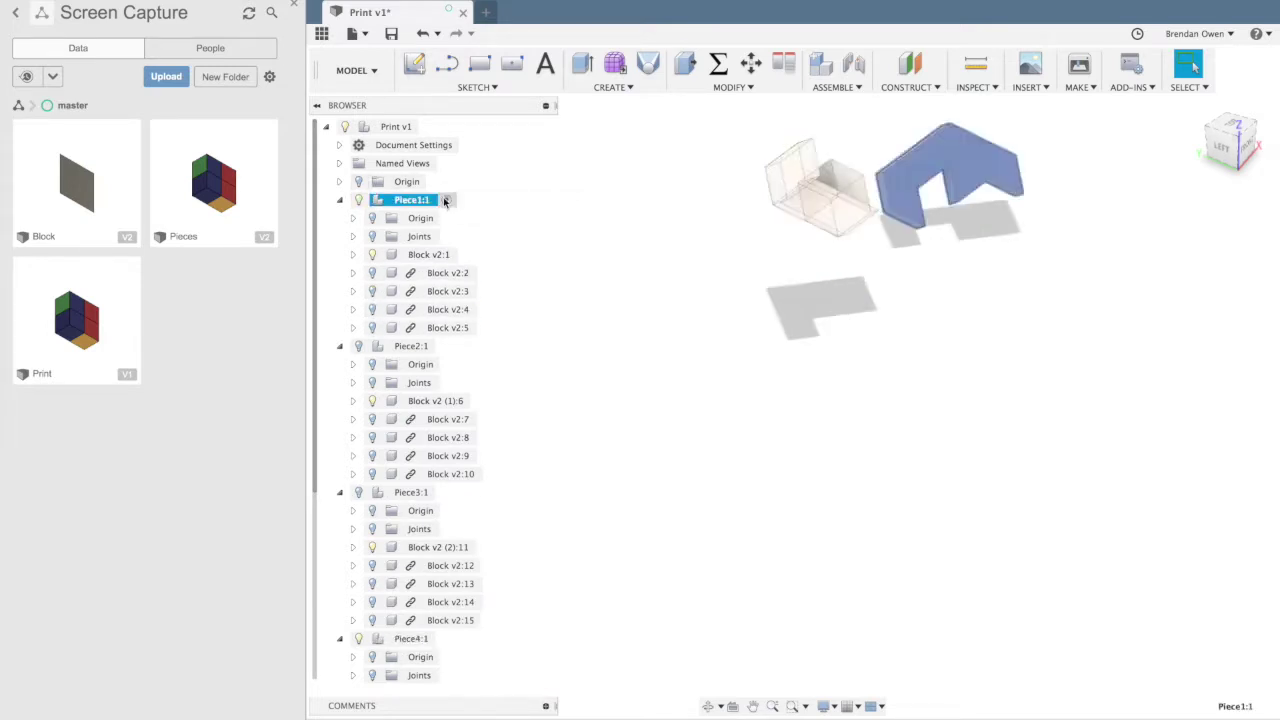
pyautogui.click(359, 638)
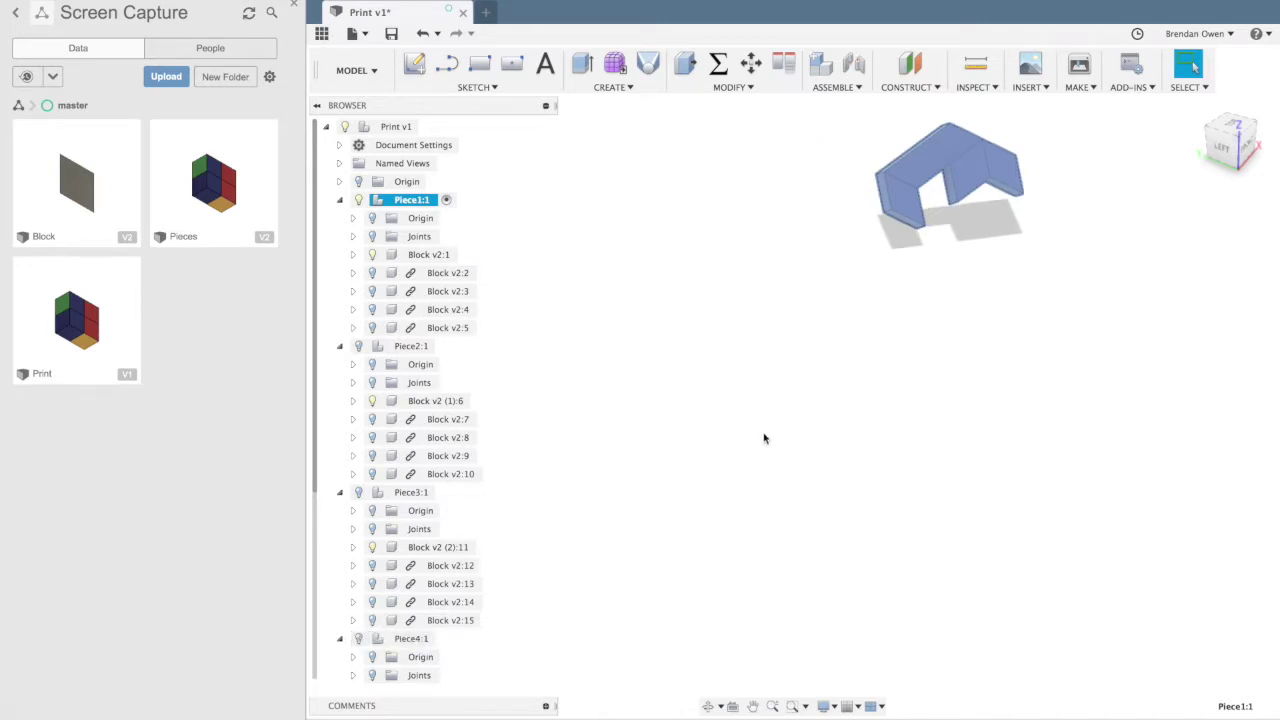
pyautogui.scroll(3, 1103, 357)
pyautogui.hscroll(3, 1103, 357)
pyautogui.click(1103, 357)
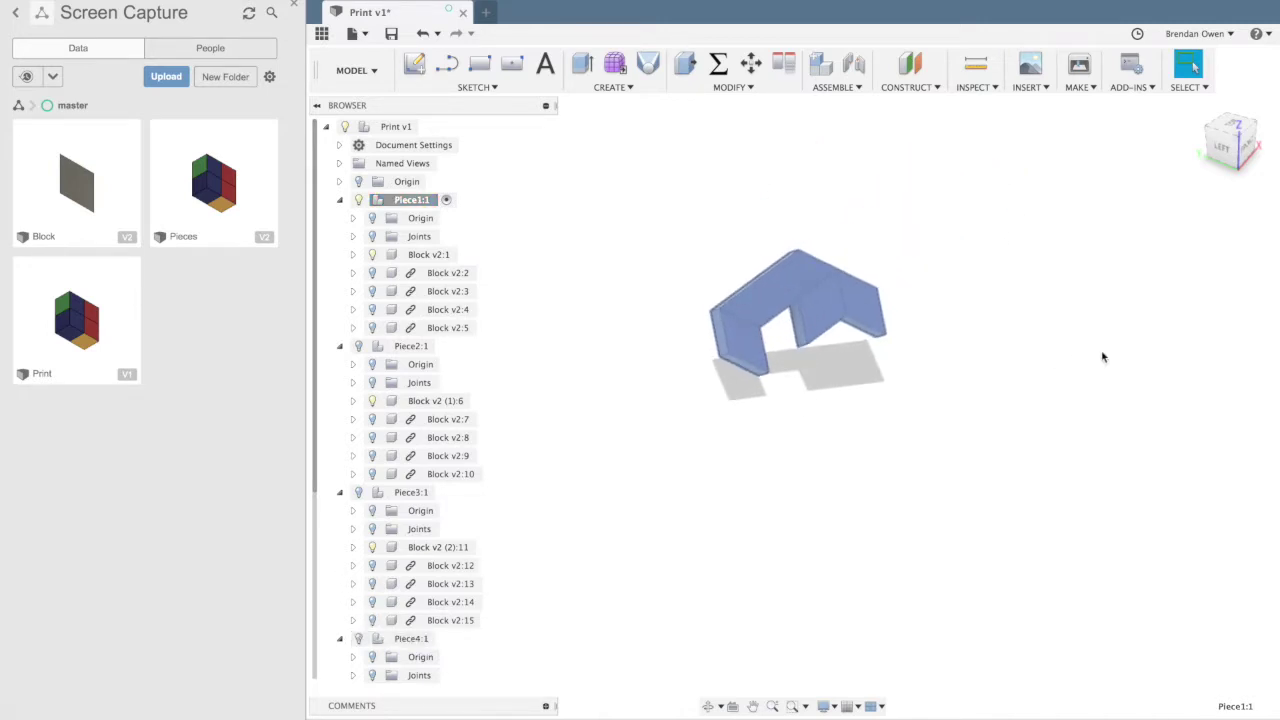
pyautogui.hscroll(-3, 966, 403)
pyautogui.scroll(-1, 966, 403)
pyautogui.keyDown('shift'); pyautogui.scroll(-5, 966, 403); pyautogui.keyUp('shift')
pyautogui.keyDown('shift'); pyautogui.scroll(5, 966, 403); pyautogui.keyUp('shift')
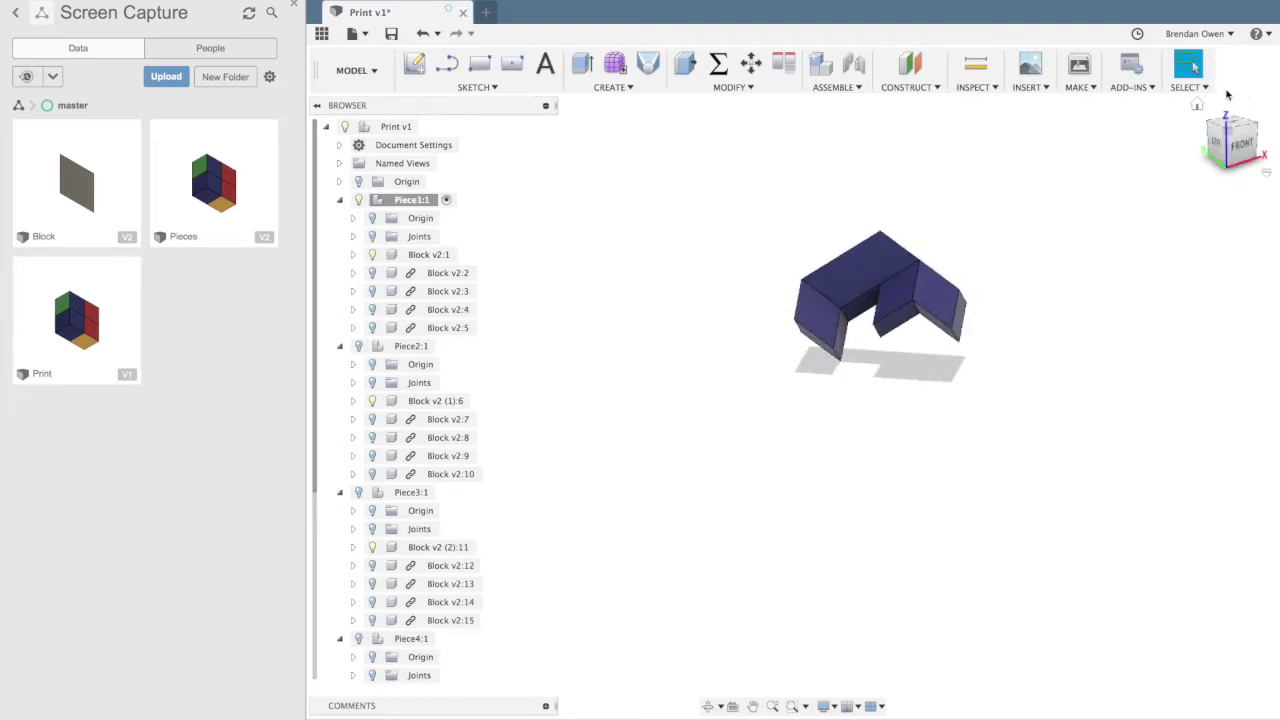
# - Clear all selection filters and restrict selection to body faces
pyautogui.click(1189, 87)
pyautogui.moveTo(1192, 197)
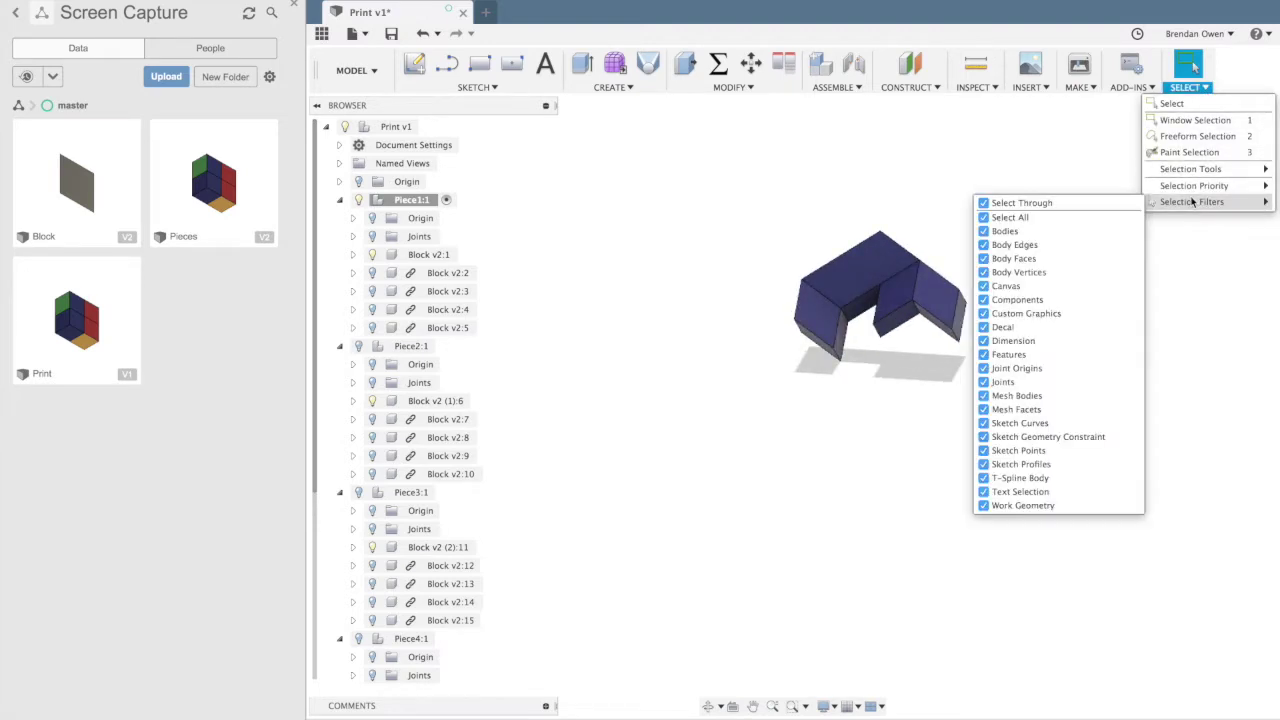
pyautogui.click(983, 218)
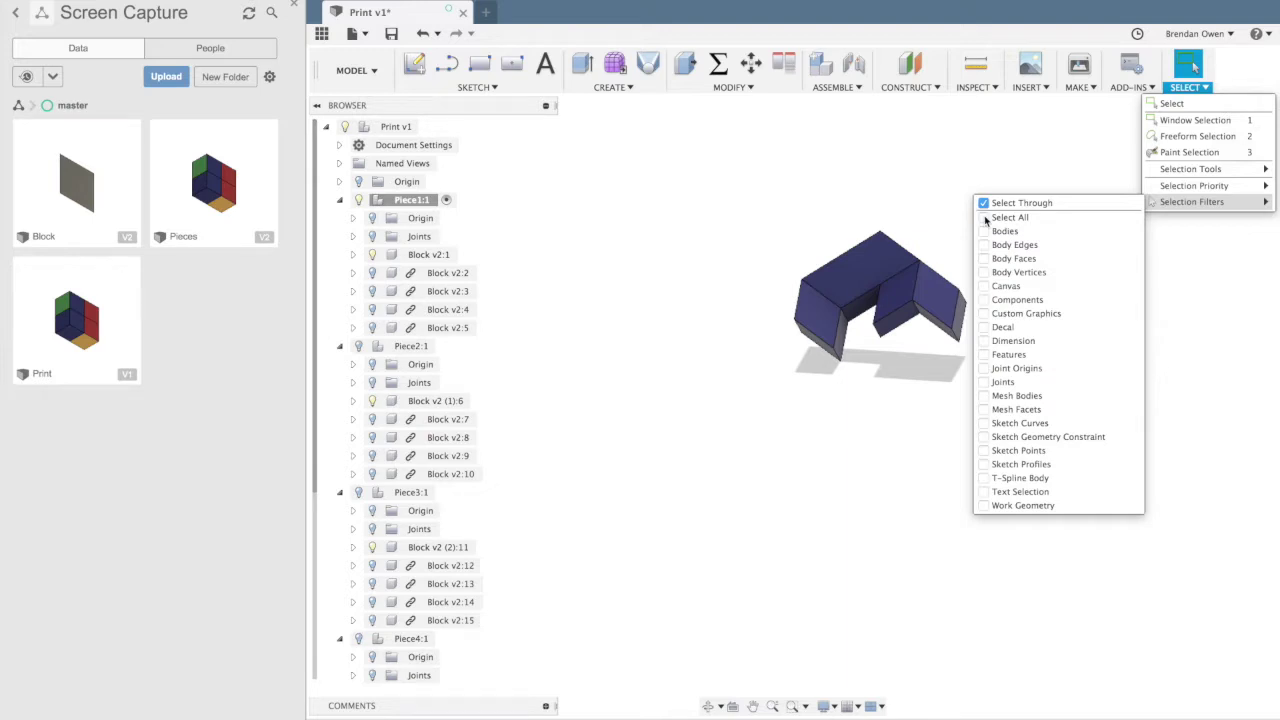
pyautogui.click(911, 433)
# - Offset all faces of the blue Piece1 body by -0.2 mm with Press Pull, keeping the Automatic offset type
pyautogui.moveTo(702, 177); pyautogui.dragTo(1093, 458)
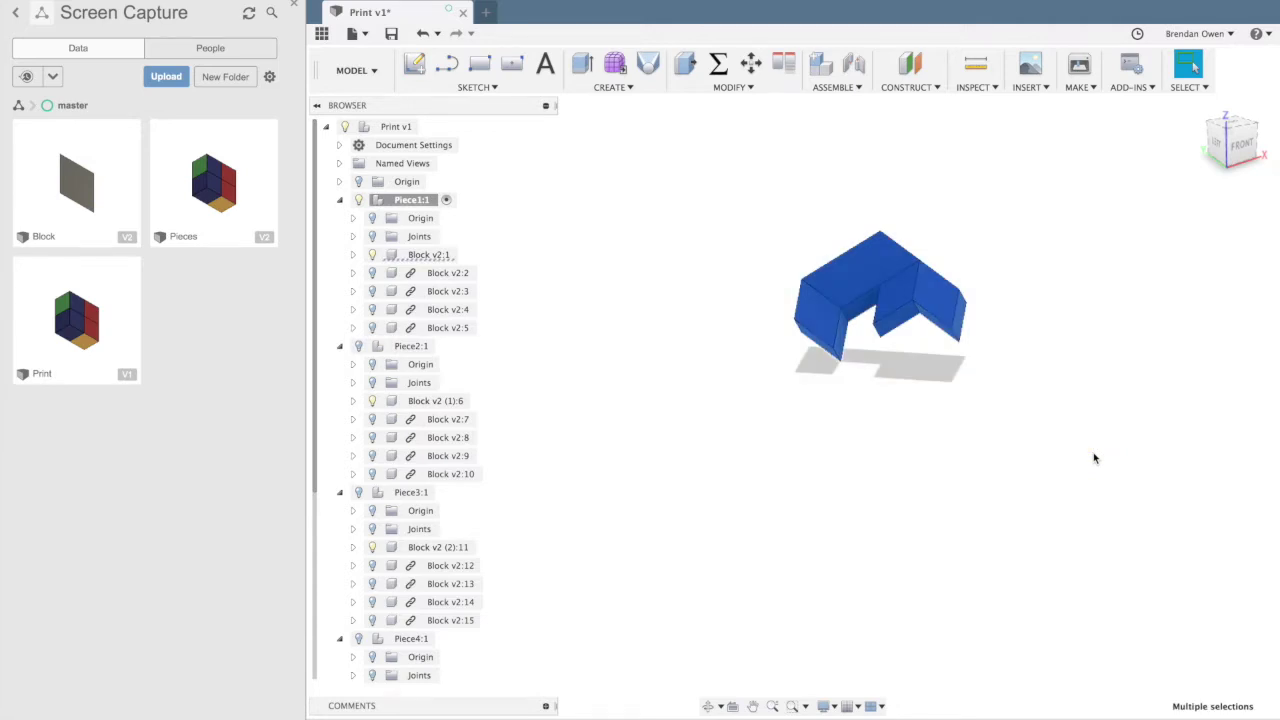
pyautogui.click(724, 87)
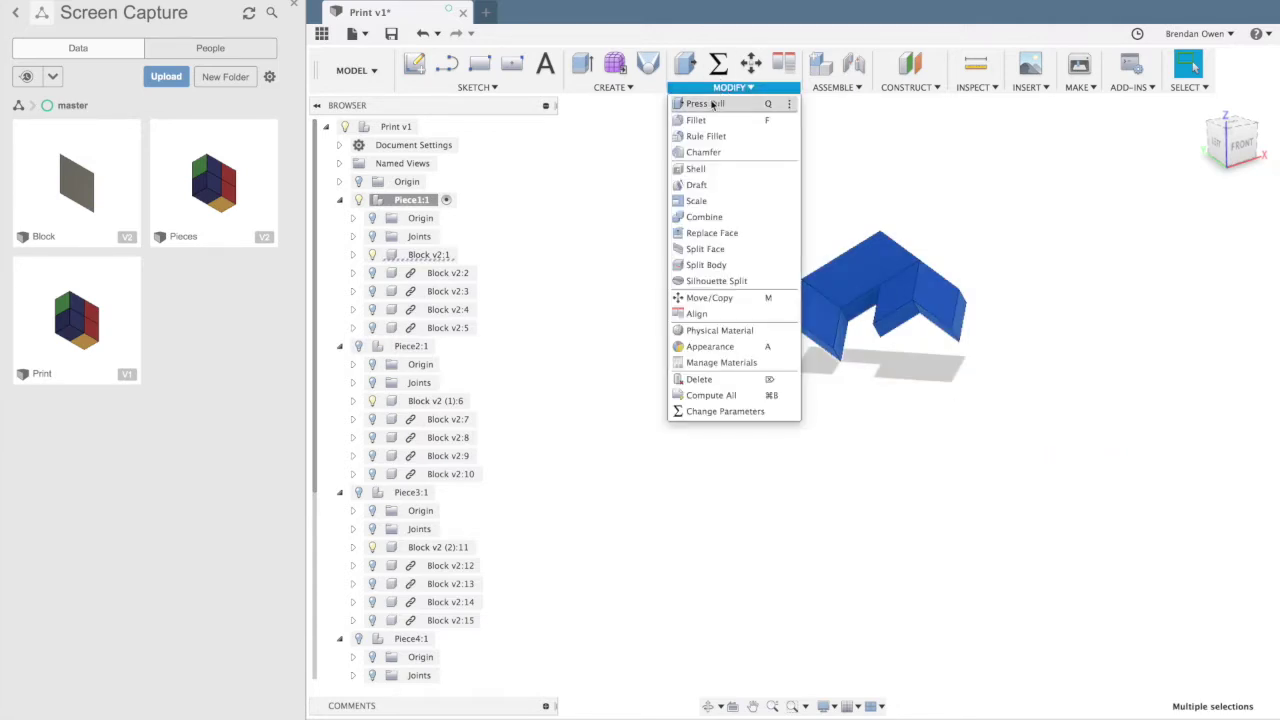
pyautogui.click(700, 103)
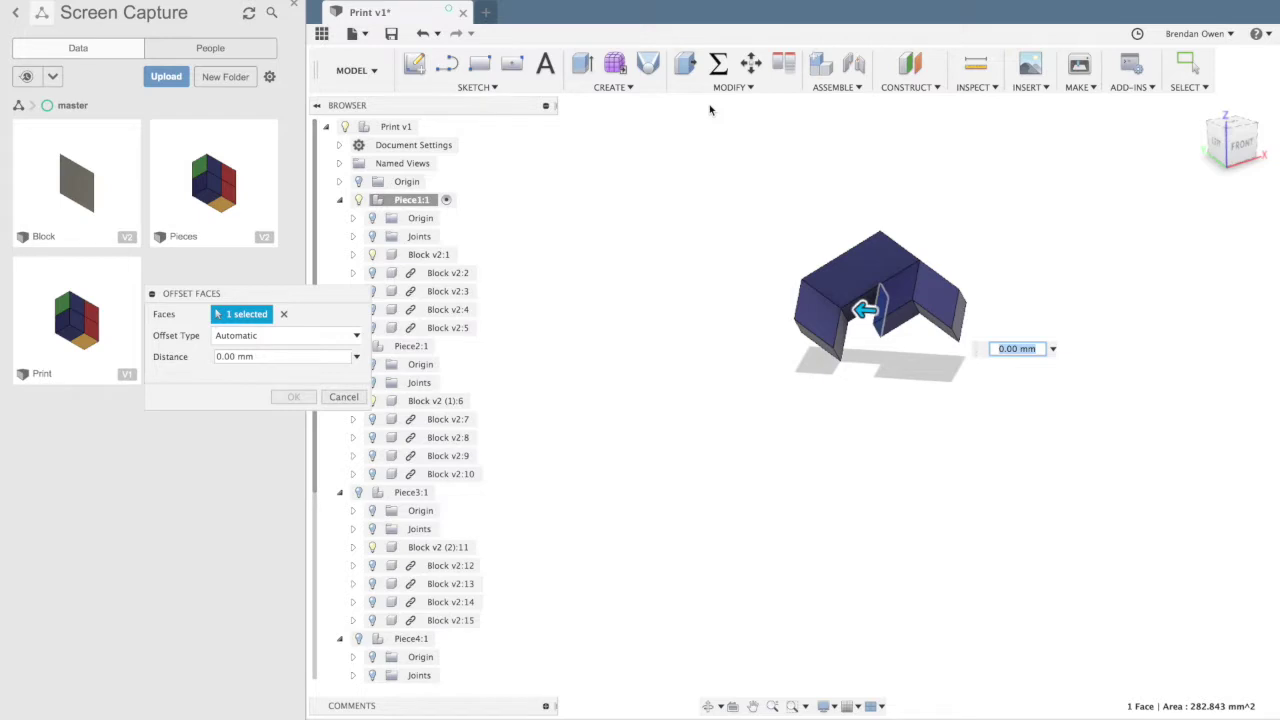
pyautogui.moveTo(736, 150); pyautogui.dragTo(1080, 457)
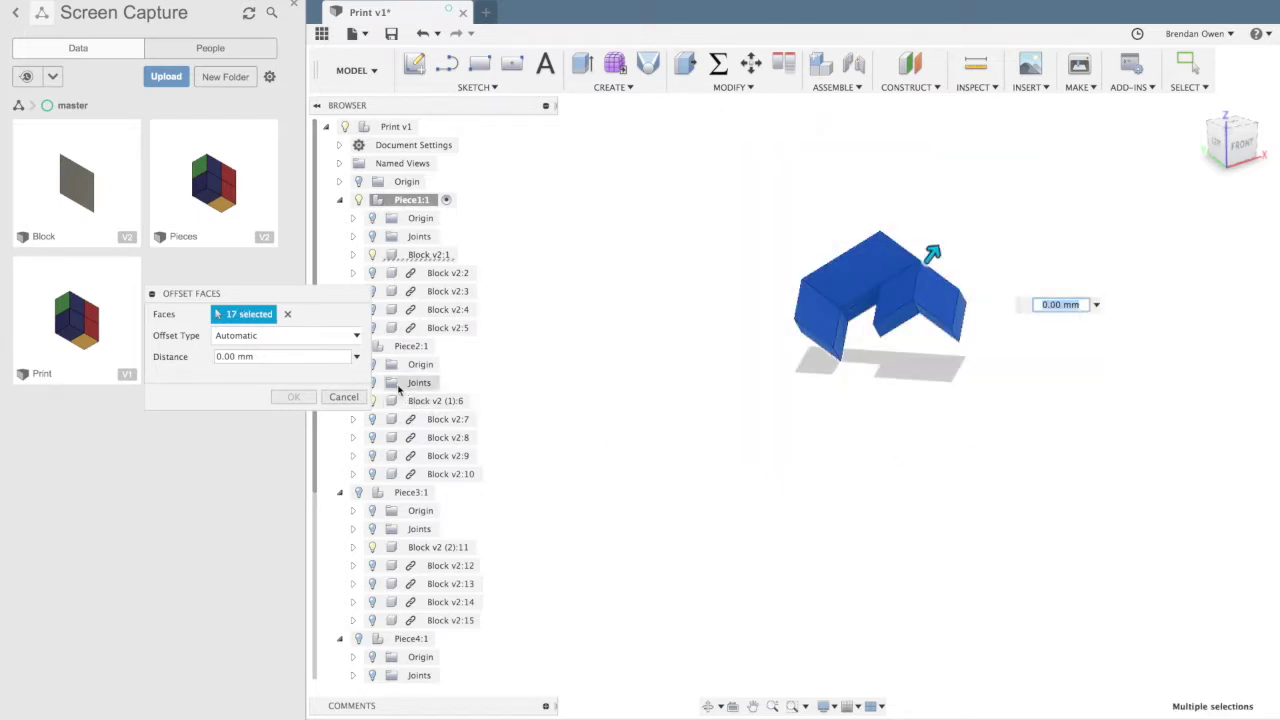
pyautogui.click(292, 358)
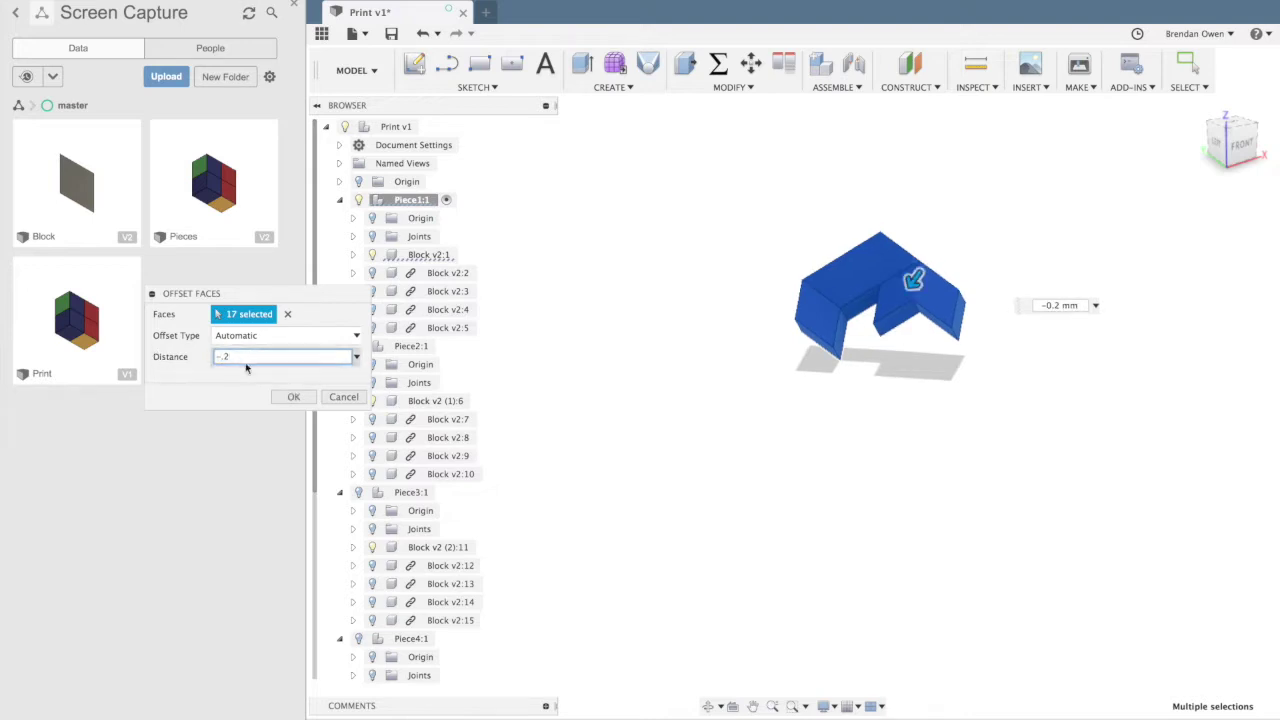
pyautogui.click(294, 398)
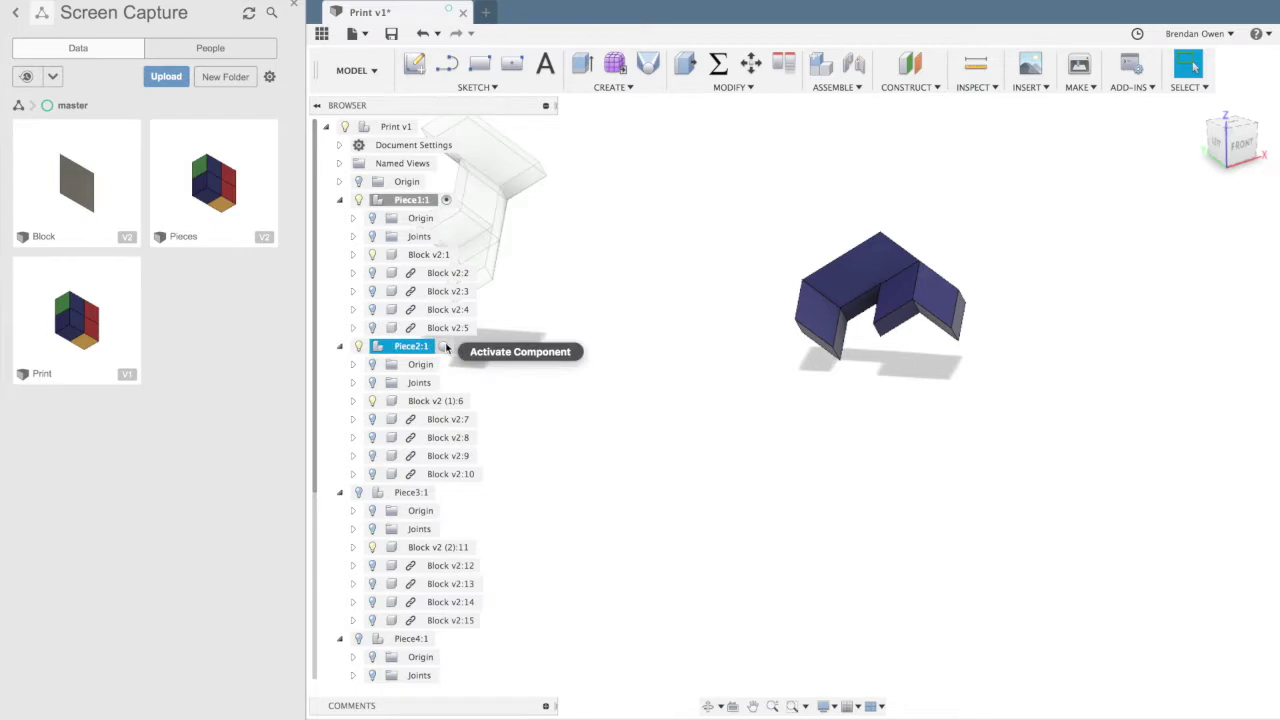
# - Show and activate the Piece2 component and offset all faces of its green body by -0.2 mm with Press Pull
pyautogui.click(447, 346)
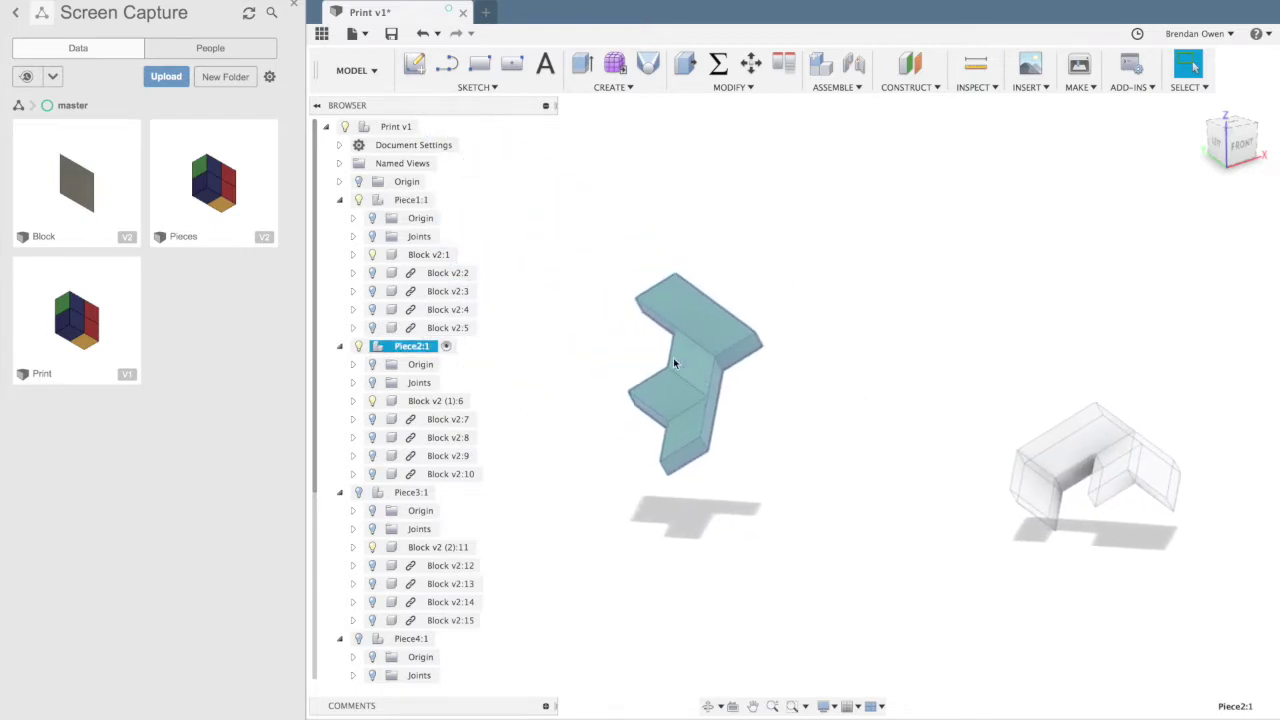
pyautogui.click(836, 402)
pyautogui.moveTo(592, 242); pyautogui.dragTo(905, 568)
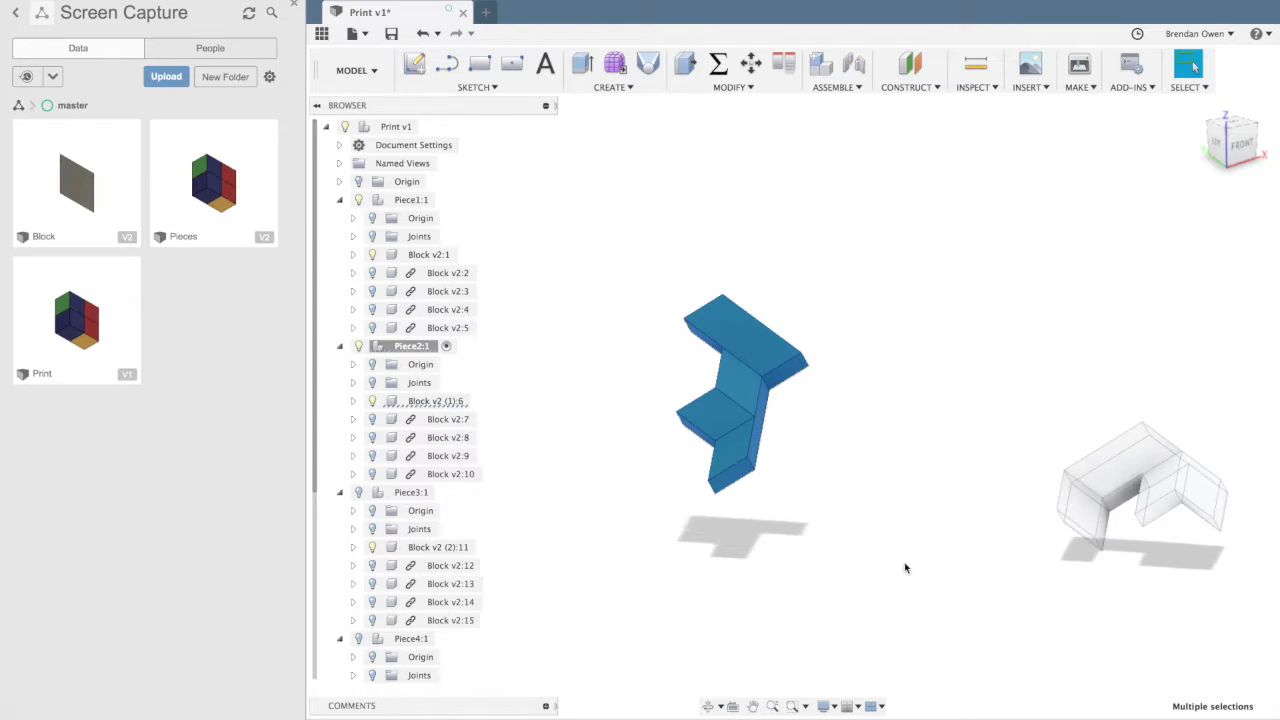
pyautogui.click(735, 88)
pyautogui.click(710, 102)
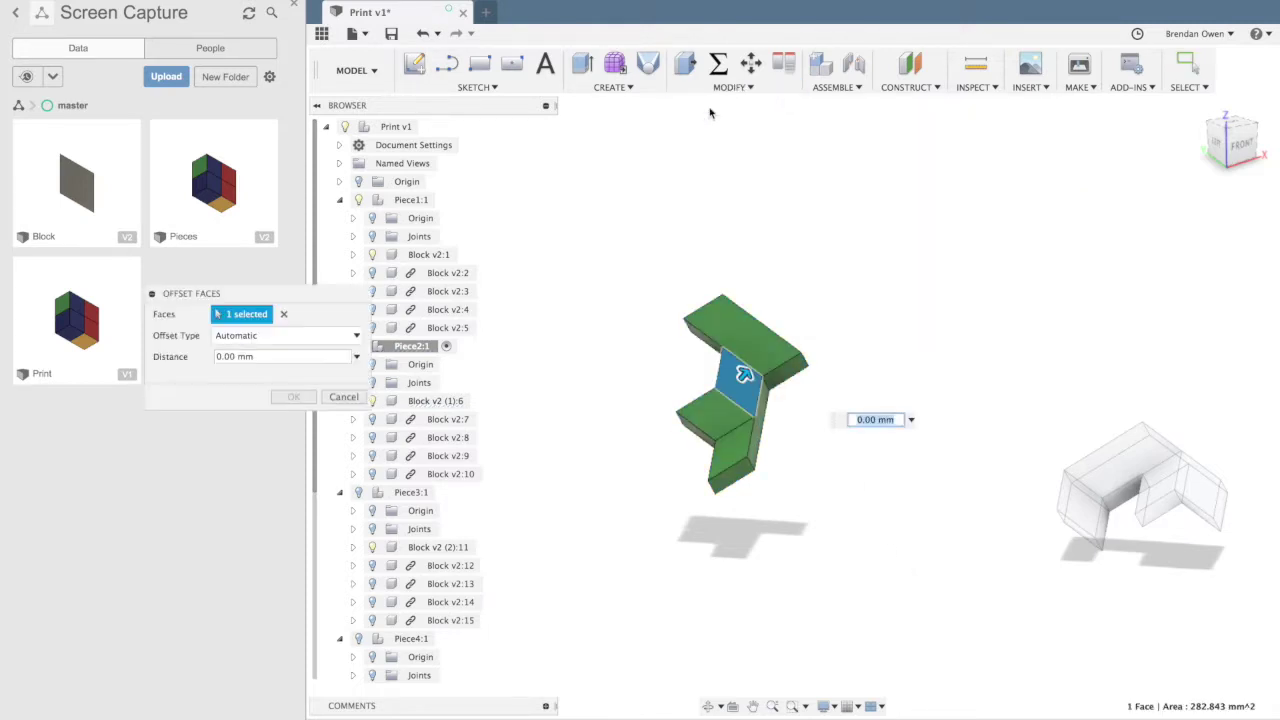
pyautogui.moveTo(571, 246); pyautogui.dragTo(932, 608)
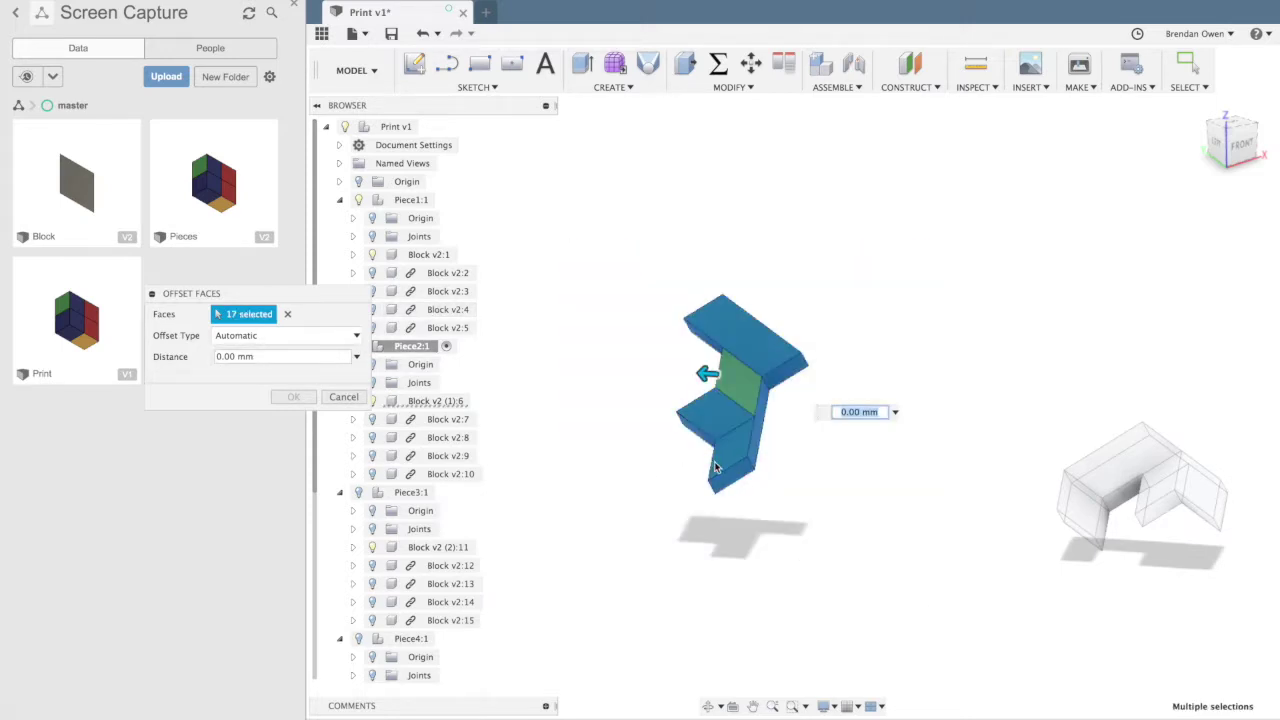
pyautogui.click(742, 375)
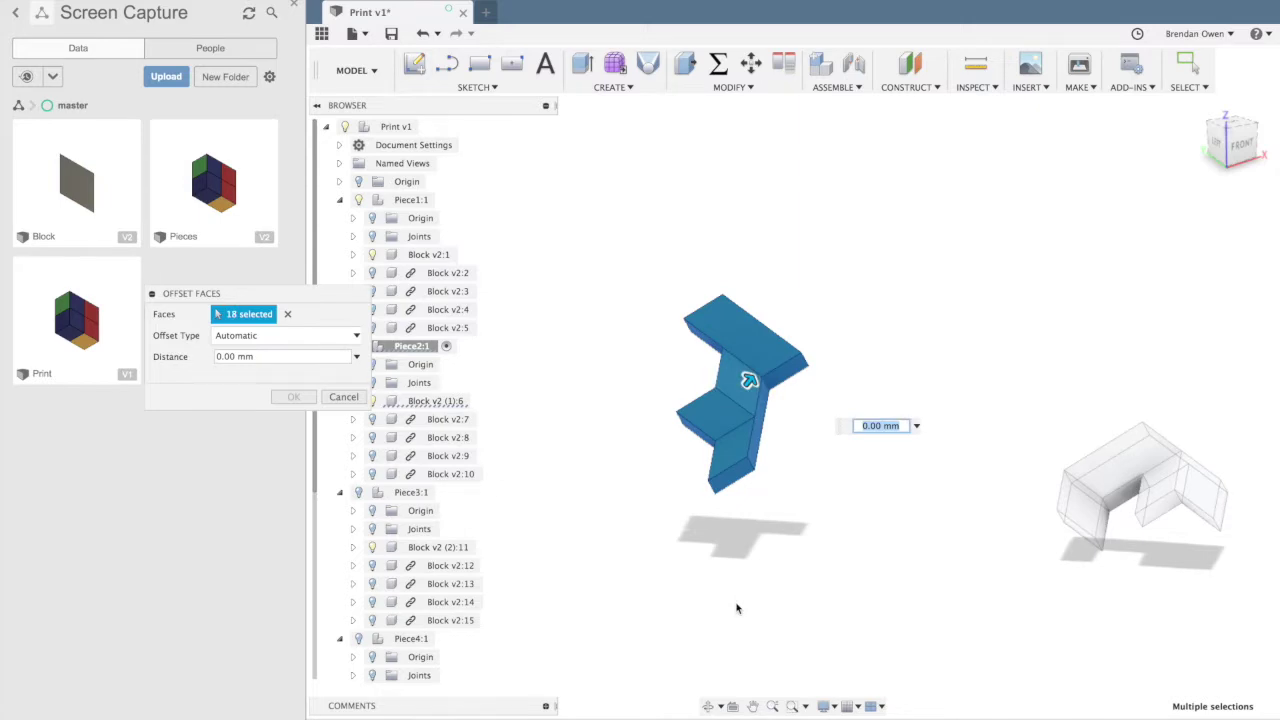
pyautogui.keyDown('shift'); pyautogui.scroll(5, 737, 608); pyautogui.keyUp('shift')
pyautogui.keyDown('shift'); pyautogui.scroll(-5, 737, 608); pyautogui.keyUp('shift')
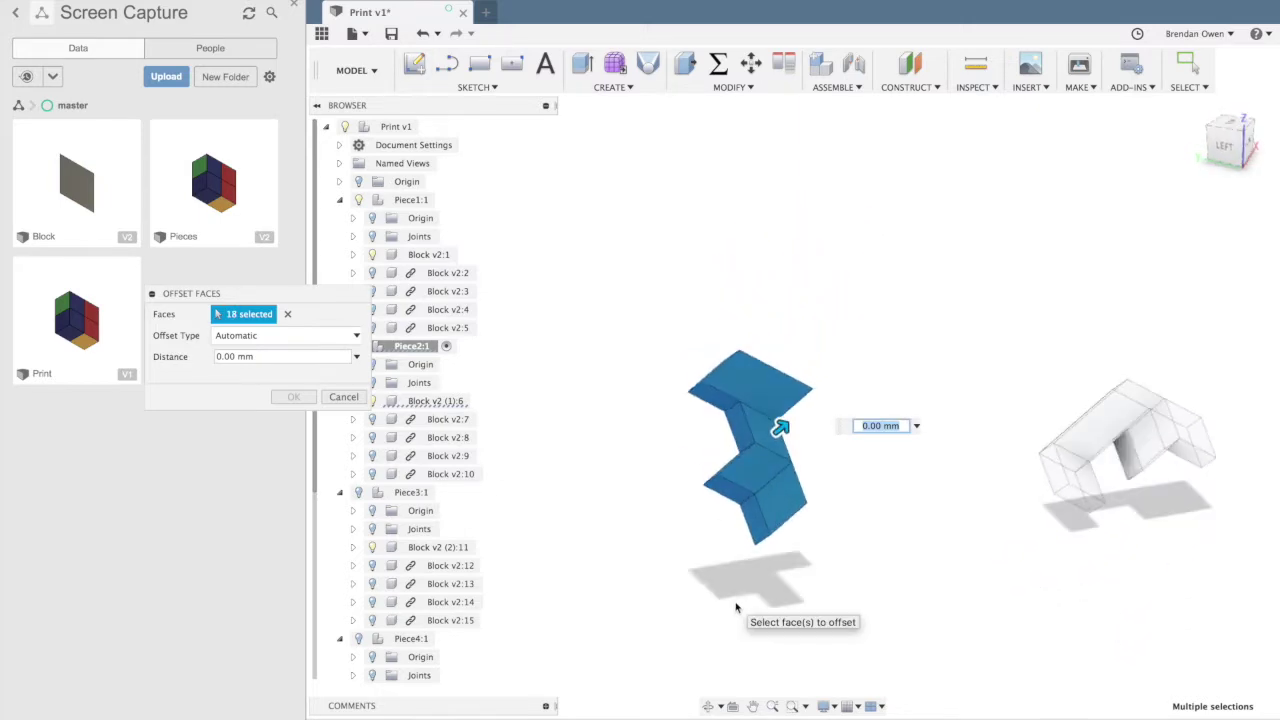
pyautogui.moveTo(280, 356); pyautogui.dragTo(132, 354)
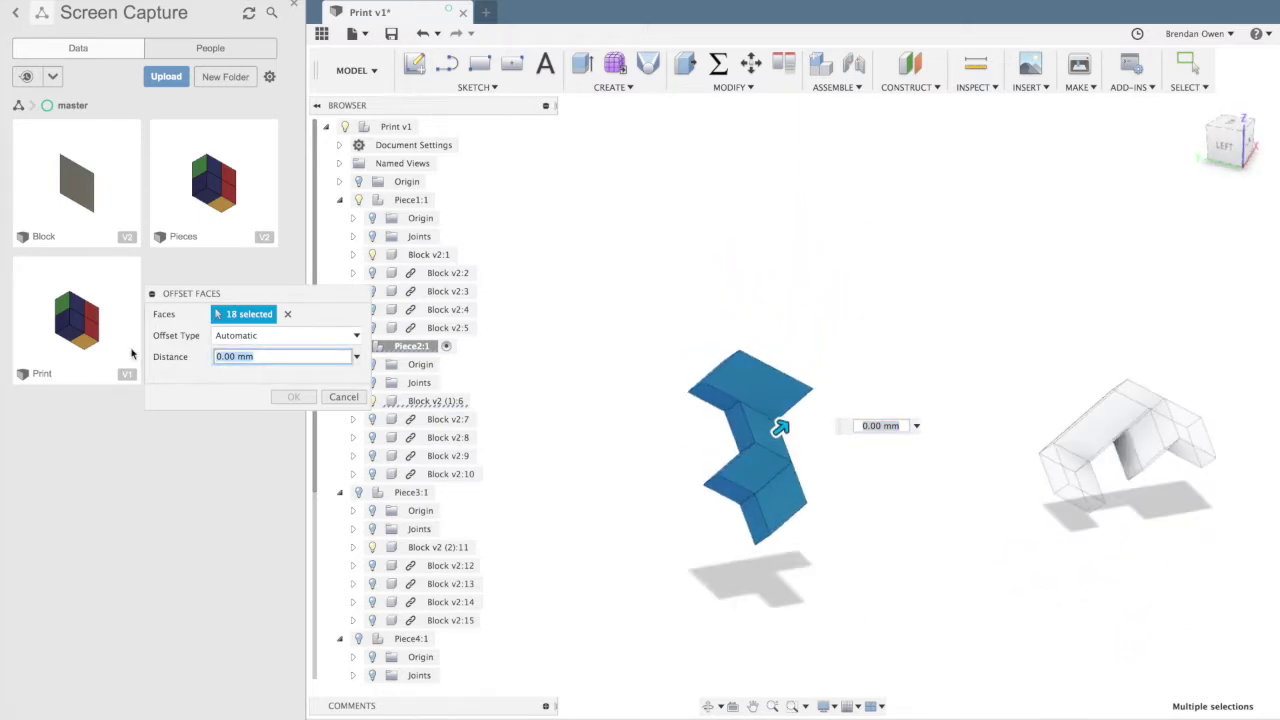
pyautogui.write('-.2')
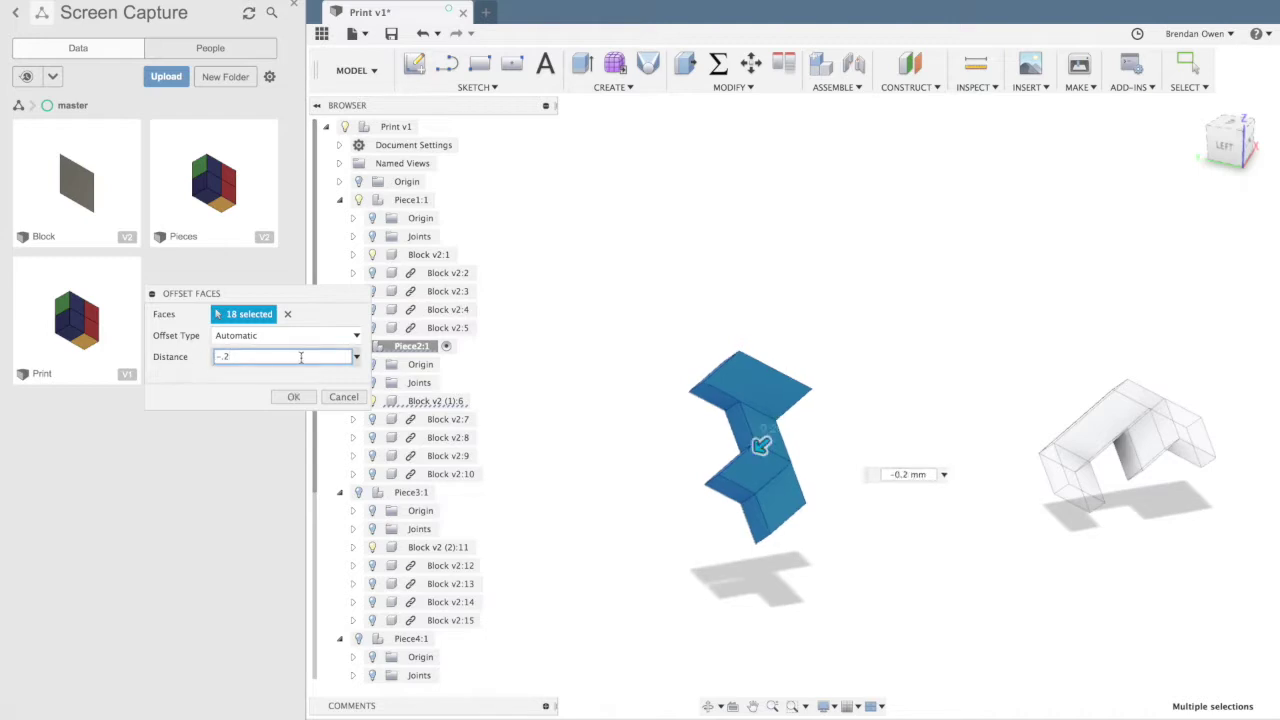
pyautogui.click(293, 397)
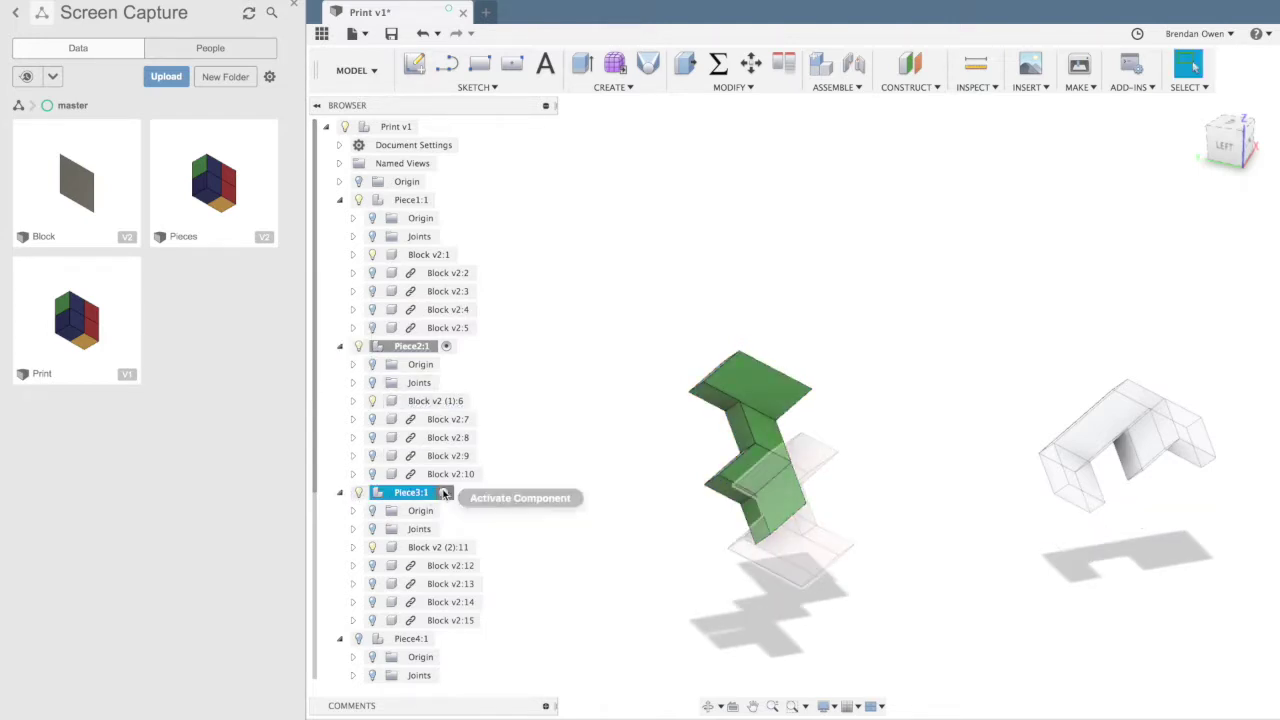
# - Show and activate the Piece3 component and hide Piece2 and Piece1, leaving only the red piece in view
pyautogui.click(444, 492)
pyautogui.click(357, 346)
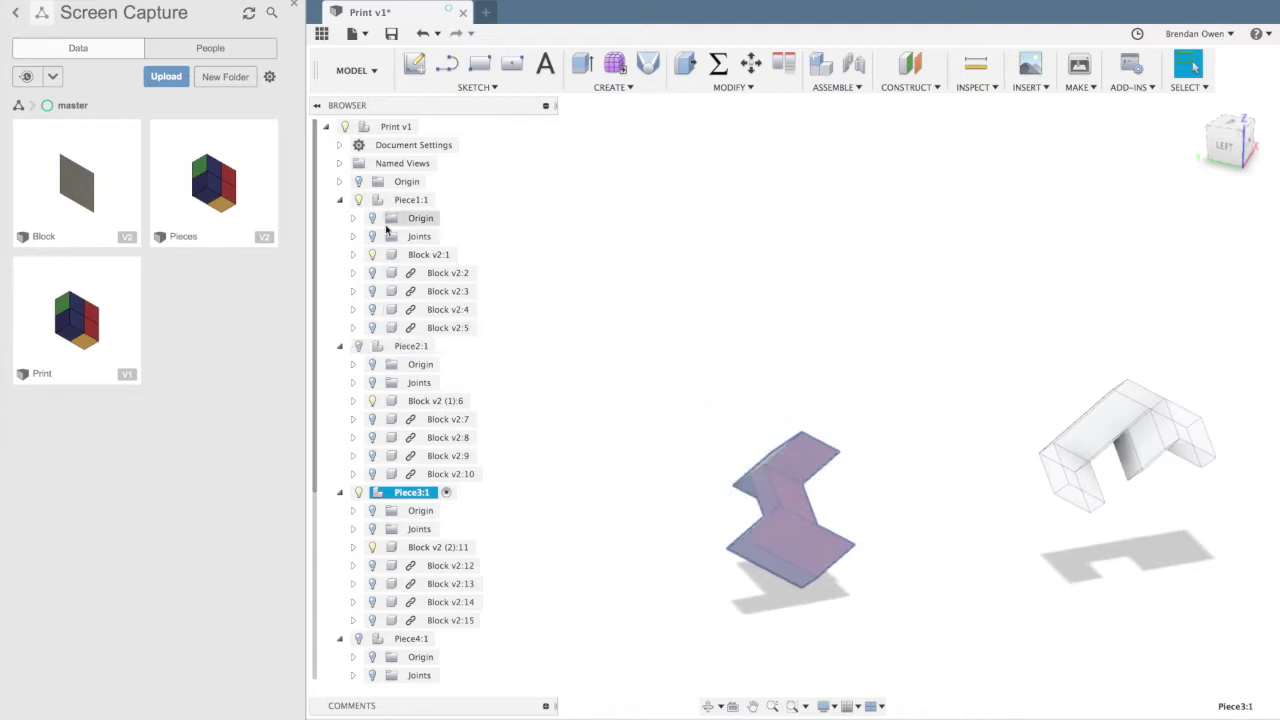
pyautogui.click(359, 200)
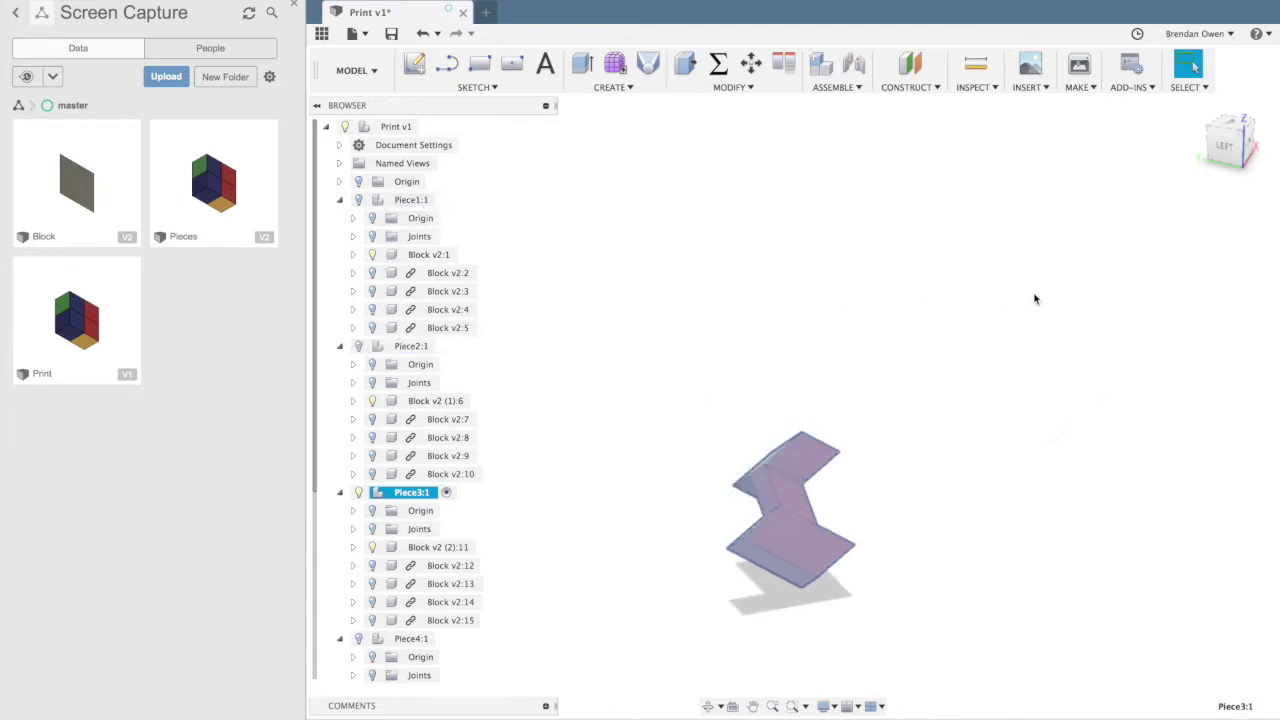
pyautogui.click(975, 295)
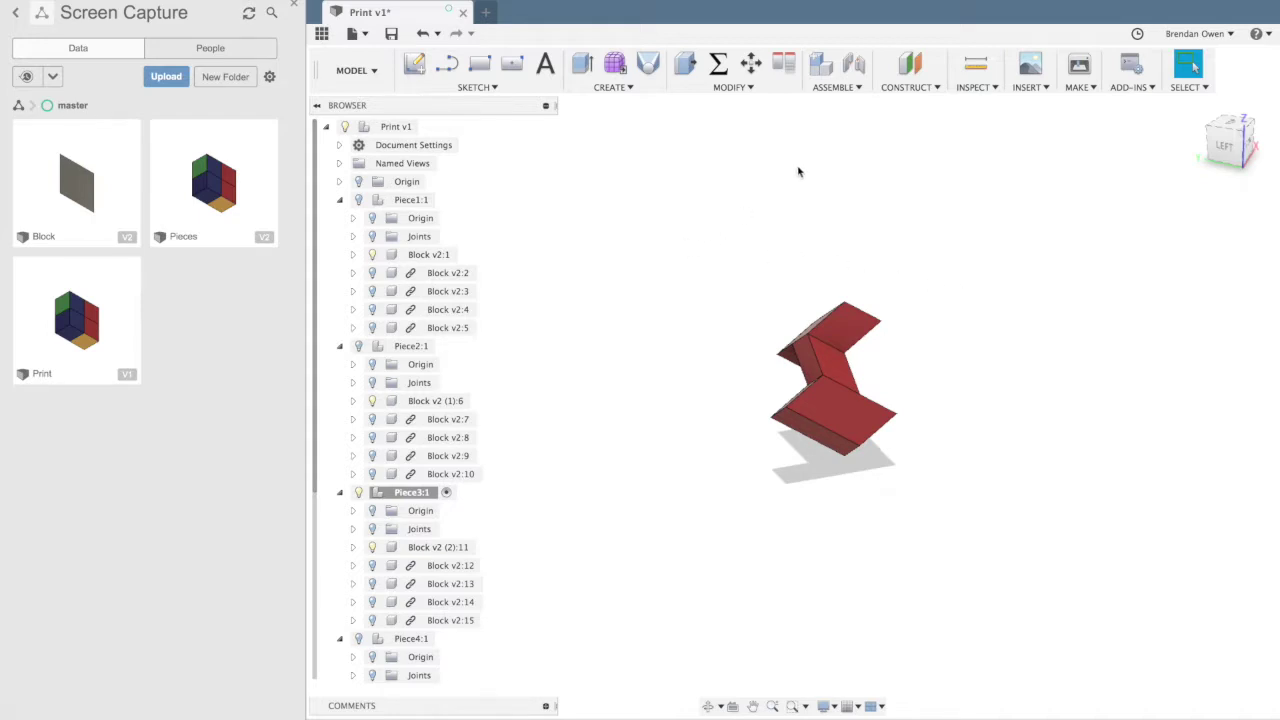
# - Offset all faces of the red Piece3 body by -0.2 mm with Press Pull, including the middle block's face
pyautogui.moveTo(716, 195); pyautogui.dragTo(990, 504)
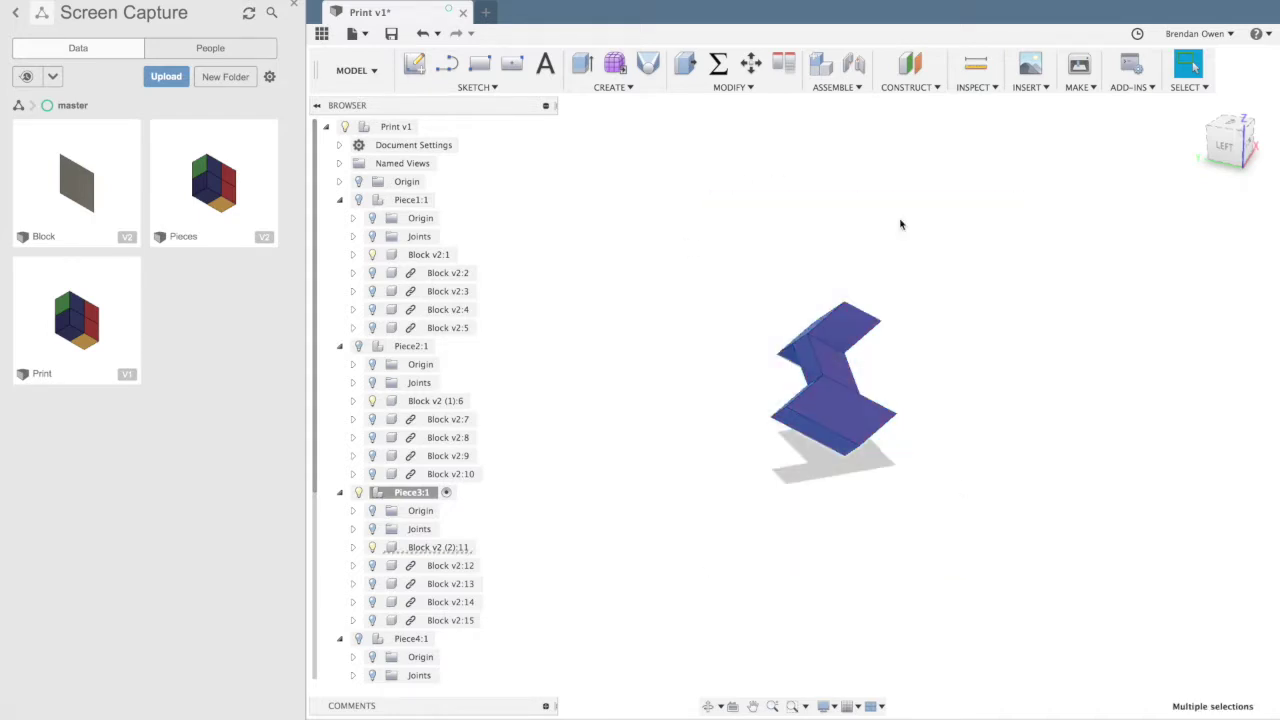
pyautogui.click(775, 87)
pyautogui.click(711, 109)
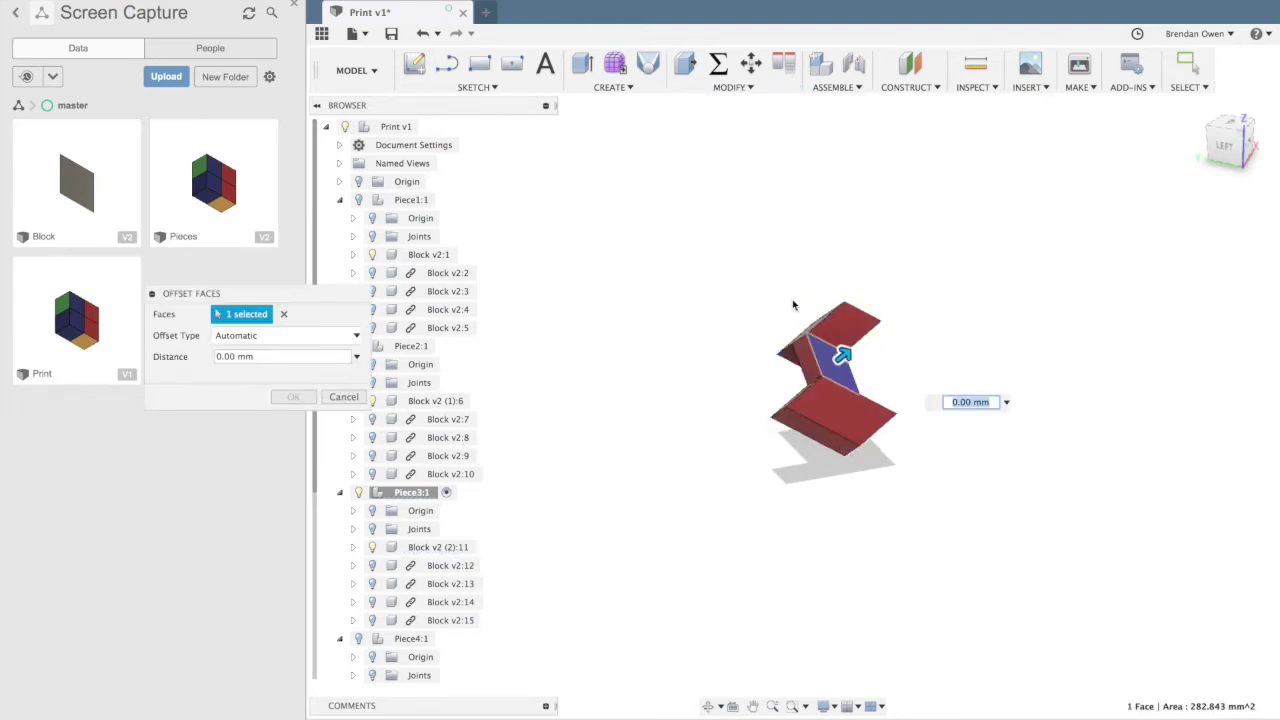
pyautogui.moveTo(711, 266); pyautogui.dragTo(1000, 550)
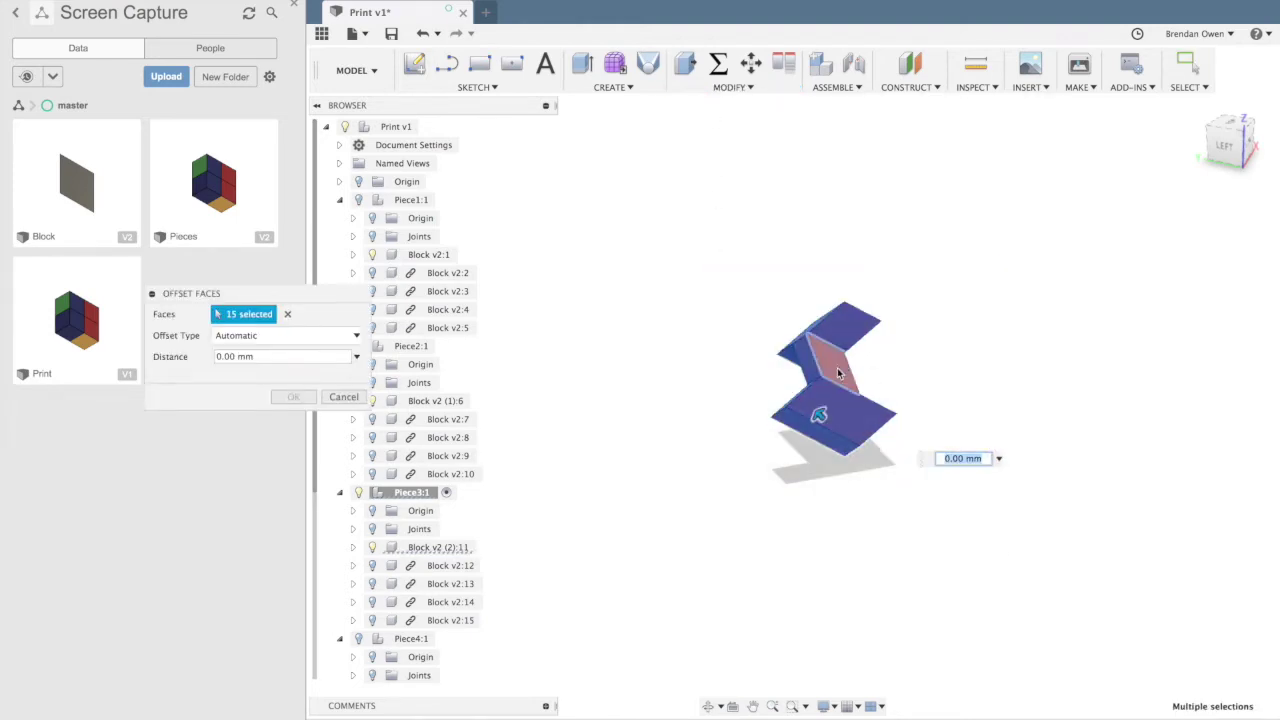
pyautogui.click(839, 370)
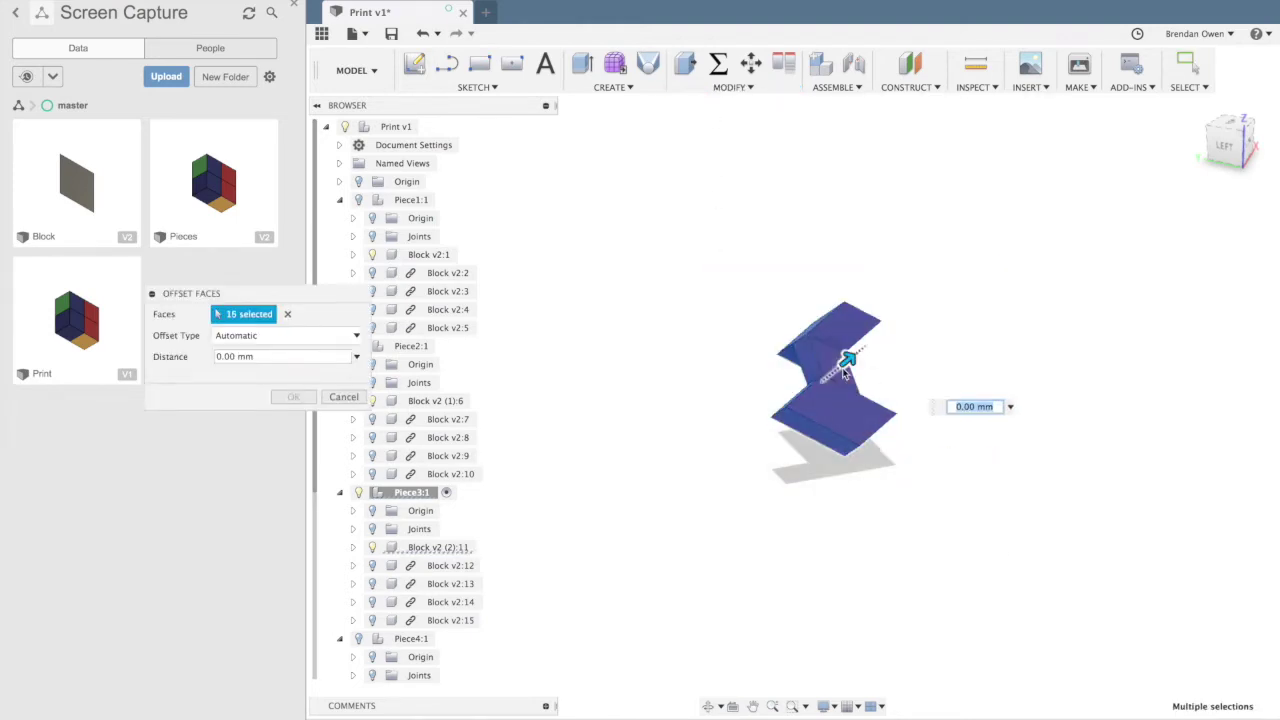
pyautogui.click(275, 358)
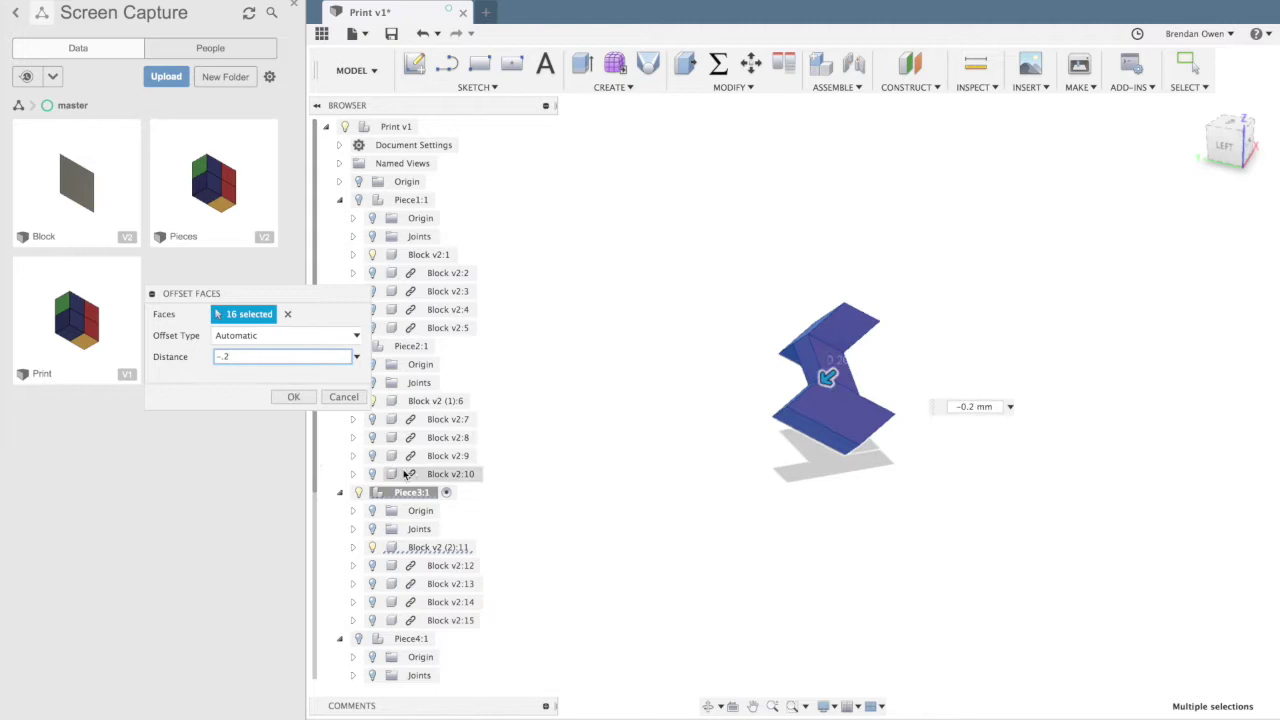
pyautogui.click(300, 397)
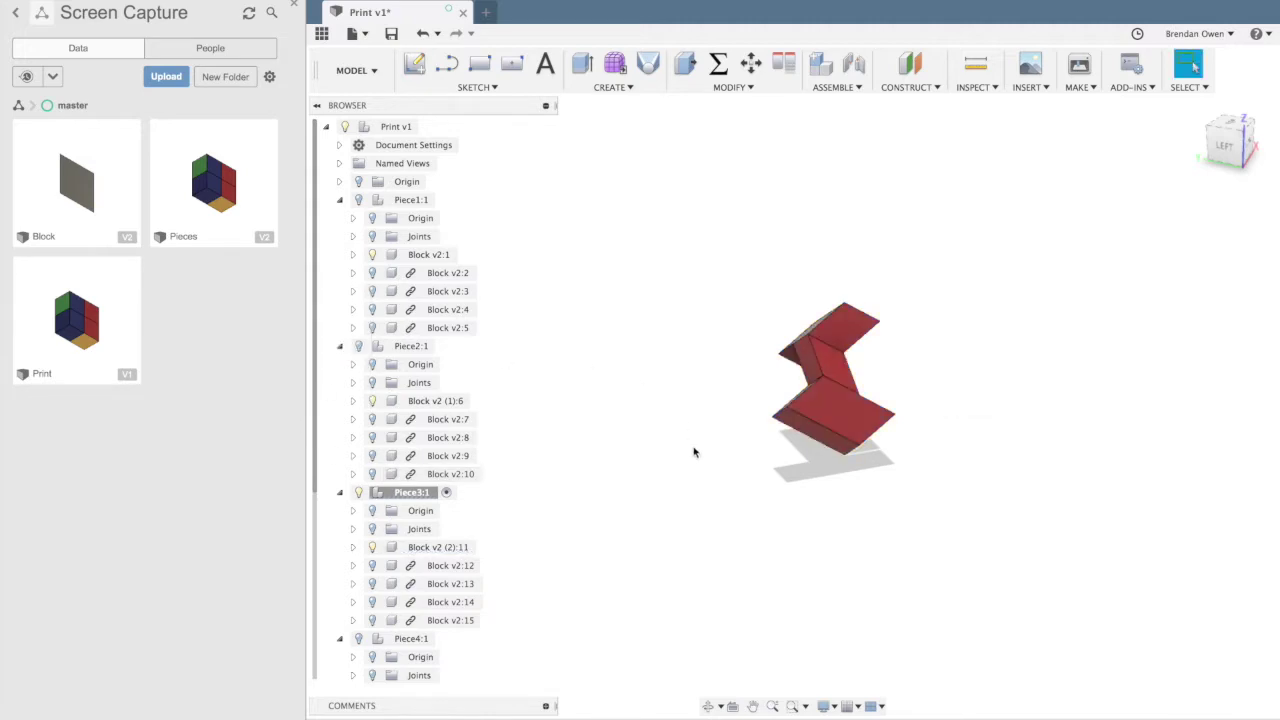
# - Examine the offset Piece3 body from several sides and up close where its blocks meet
pyautogui.keyDown('shift'); pyautogui.scroll(-10, 687, 482); pyautogui.keyUp('shift')
pyautogui.keyDown('shift'); pyautogui.hscroll(10, 687, 482); pyautogui.keyUp('shift')
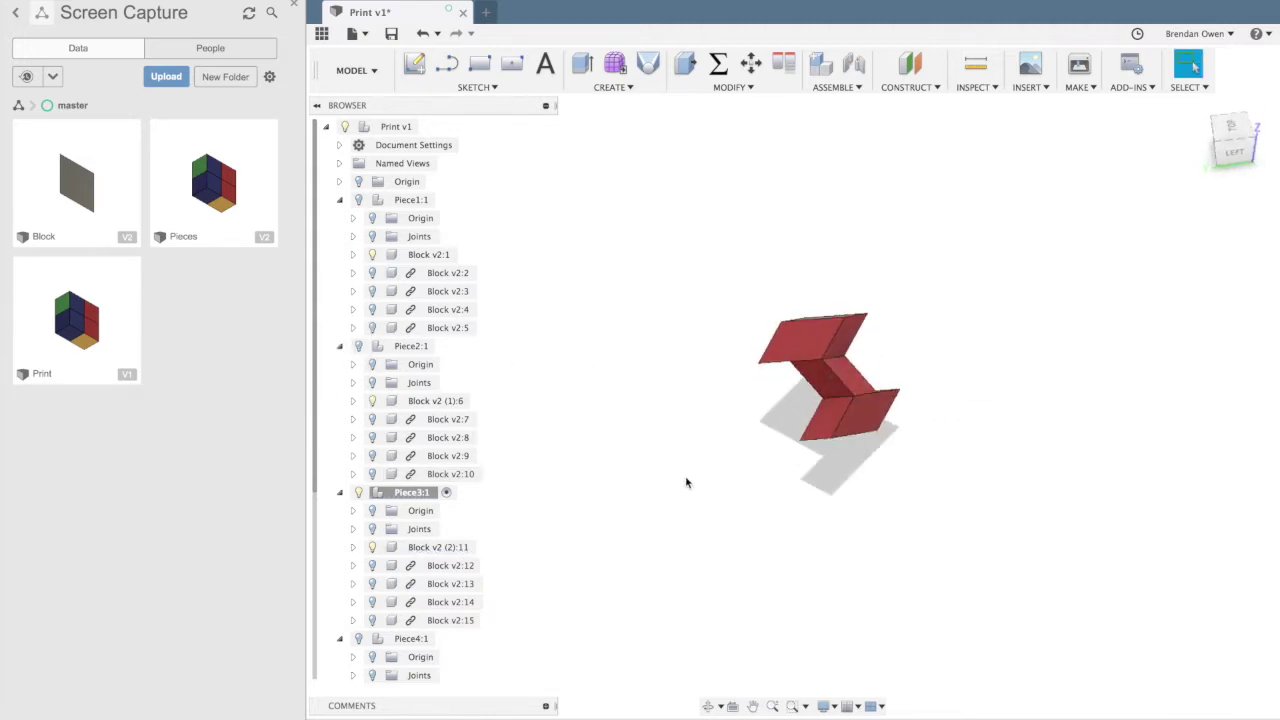
pyautogui.keyDown('shift'); pyautogui.scroll(-10, 687, 482); pyautogui.keyUp('shift')
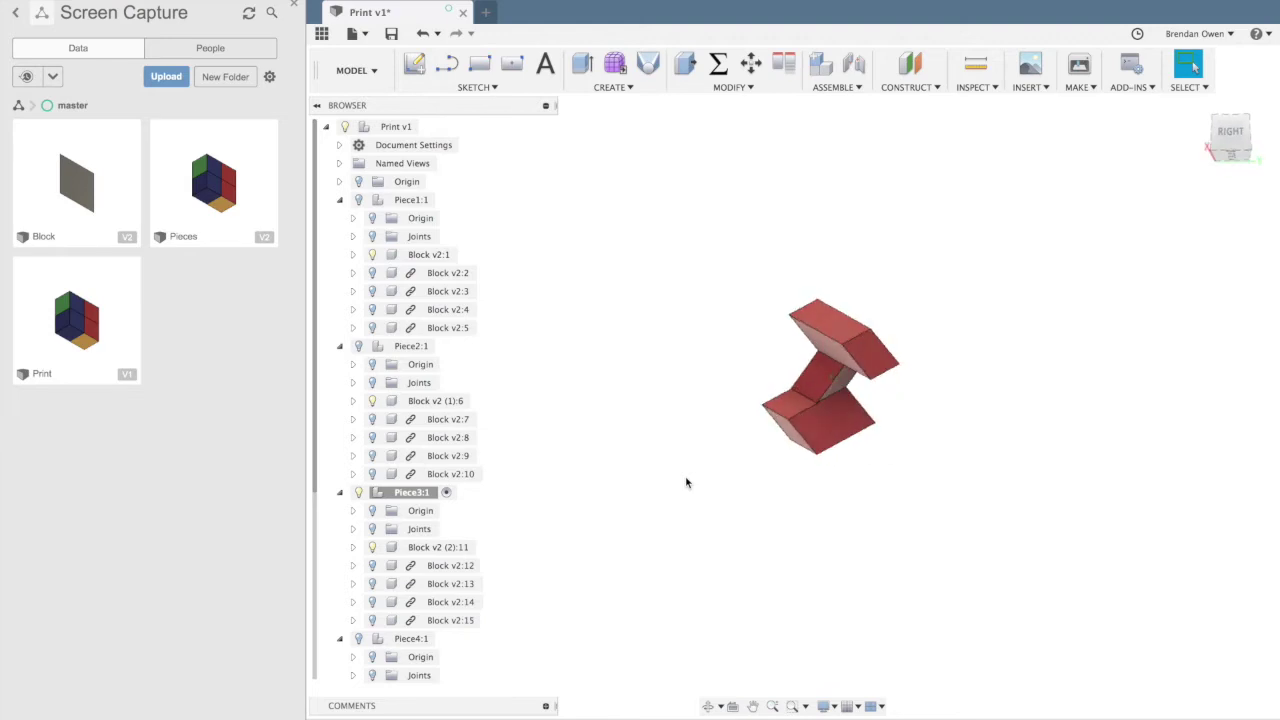
pyautogui.scroll(10, 837, 406)
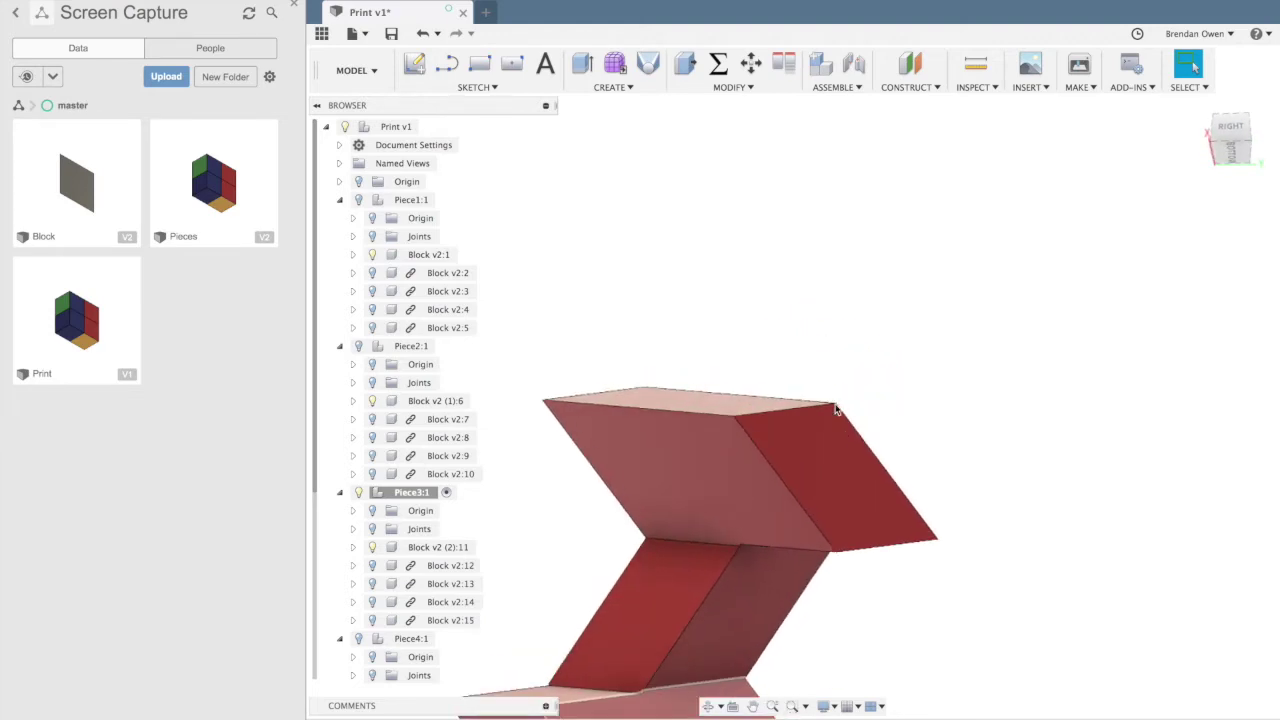
pyautogui.scroll(-1, 775, 562)
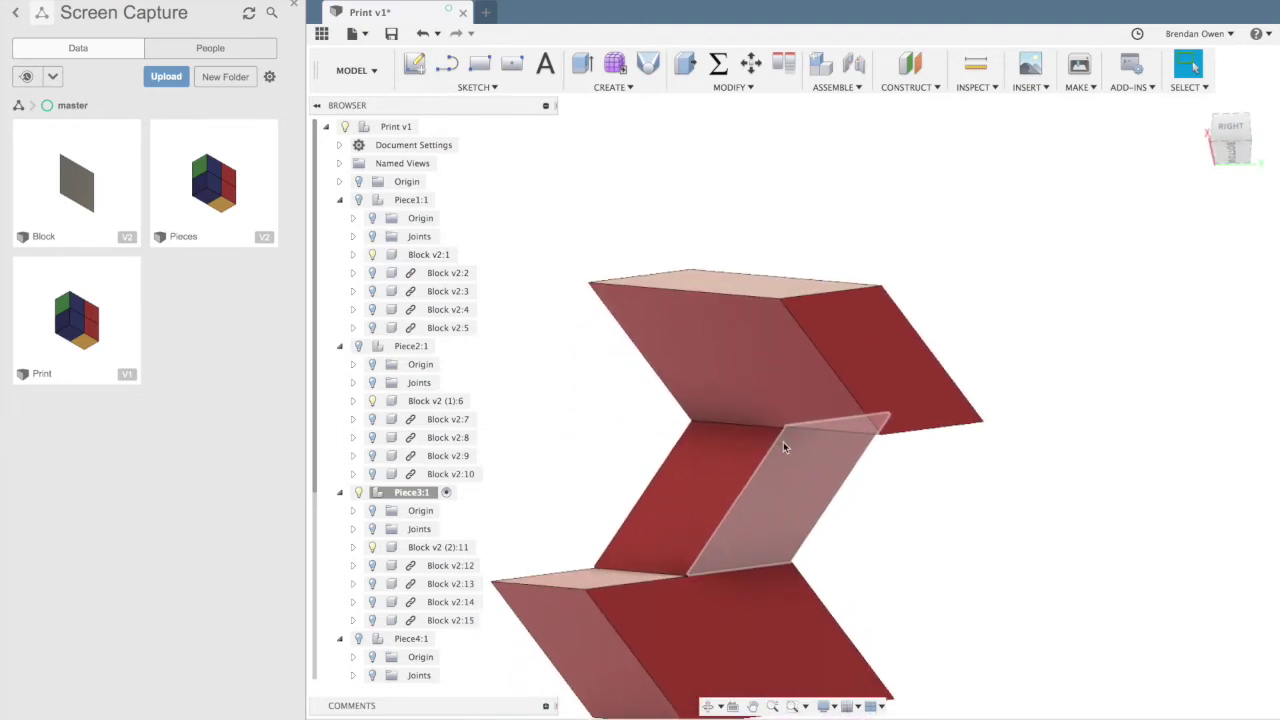
pyautogui.scroll(10, 784, 447)
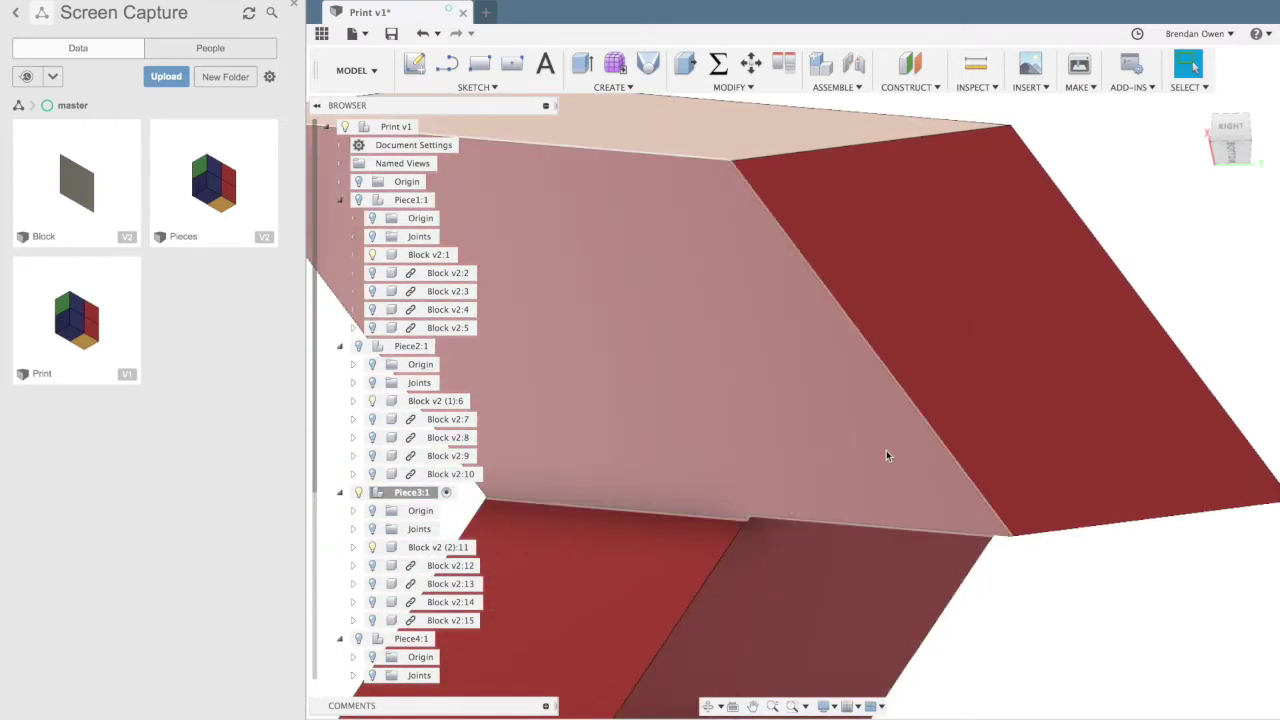
pyautogui.scroll(-10, 834, 475)
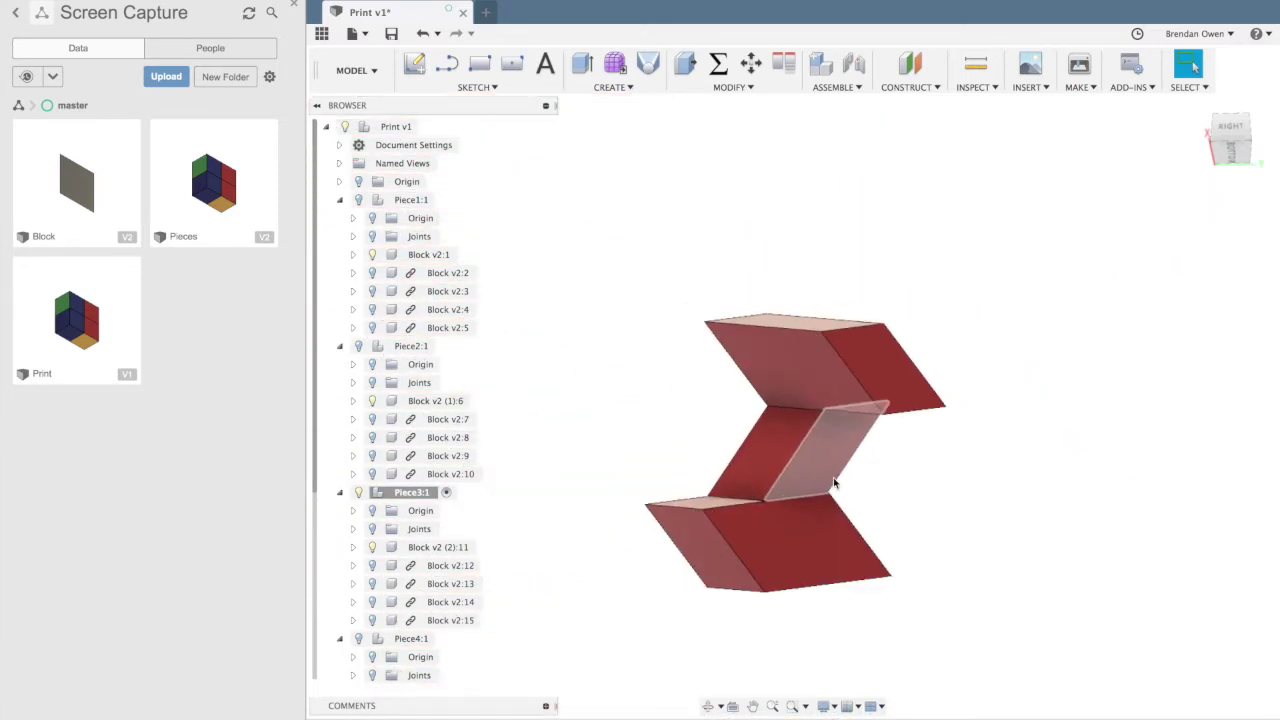
# - Hide Piece3, then show and activate the Piece4 component
pyautogui.click(359, 492)
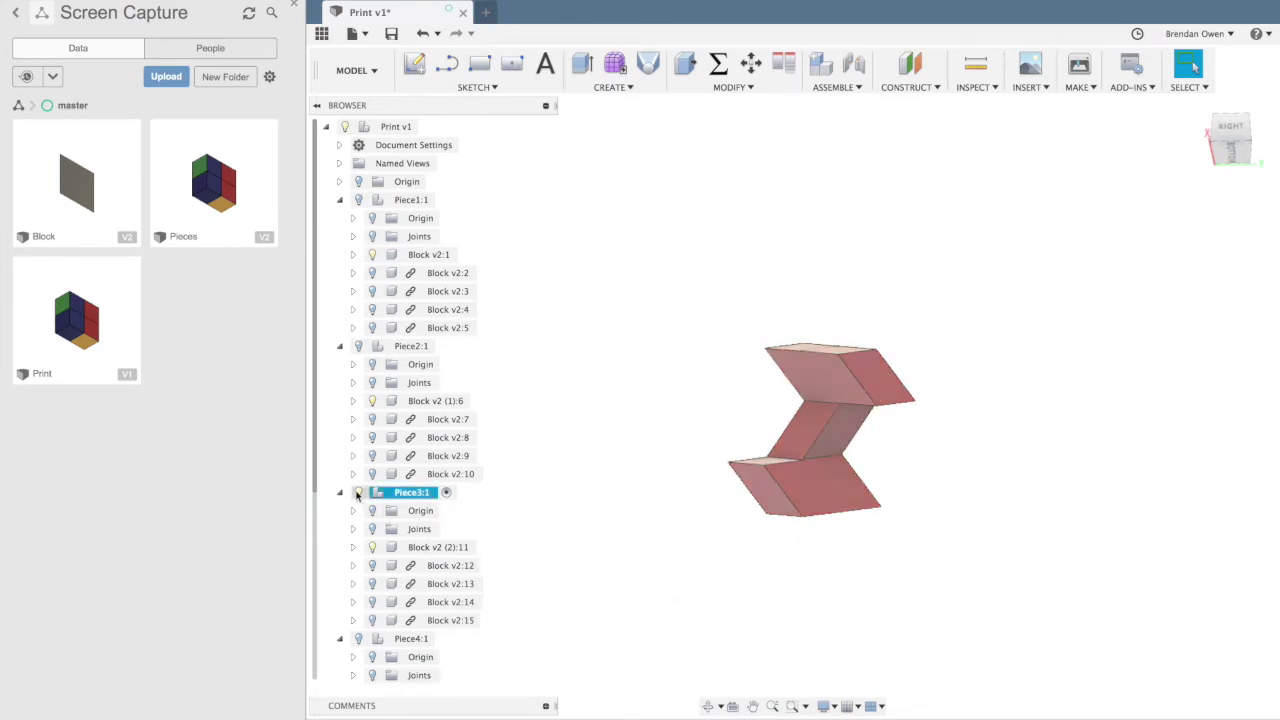
pyautogui.click(359, 638)
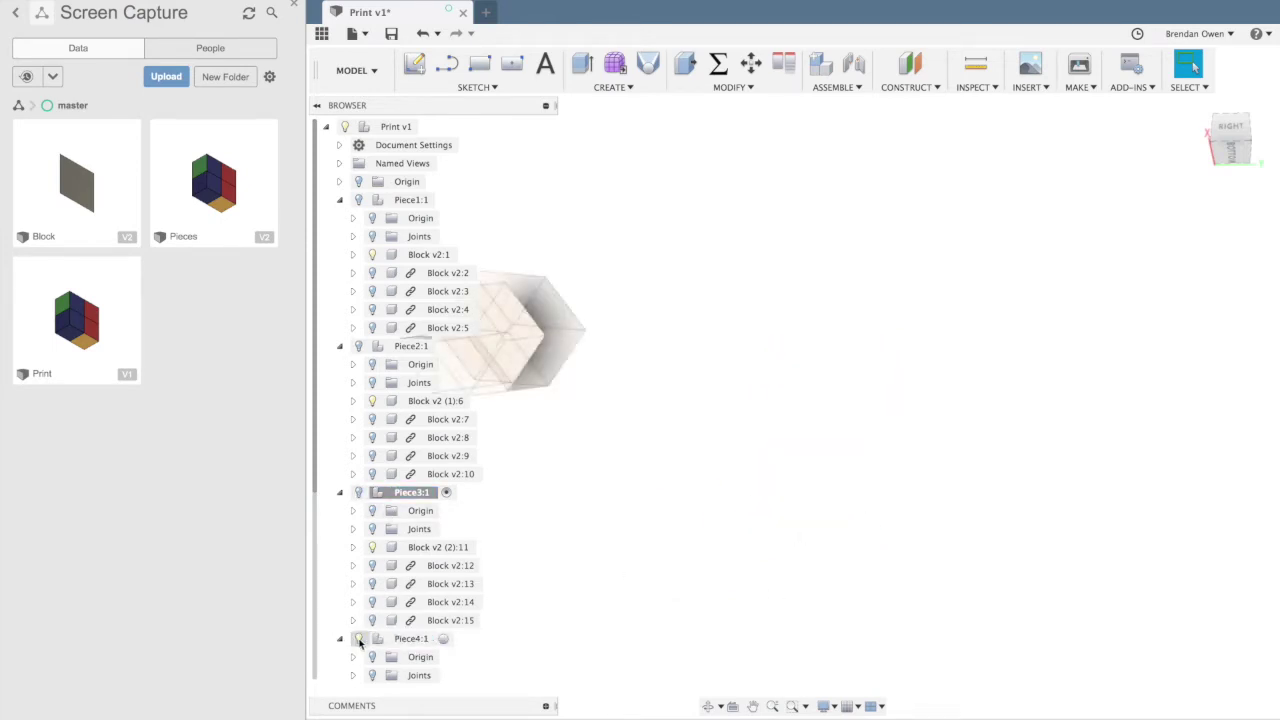
pyautogui.click(445, 641)
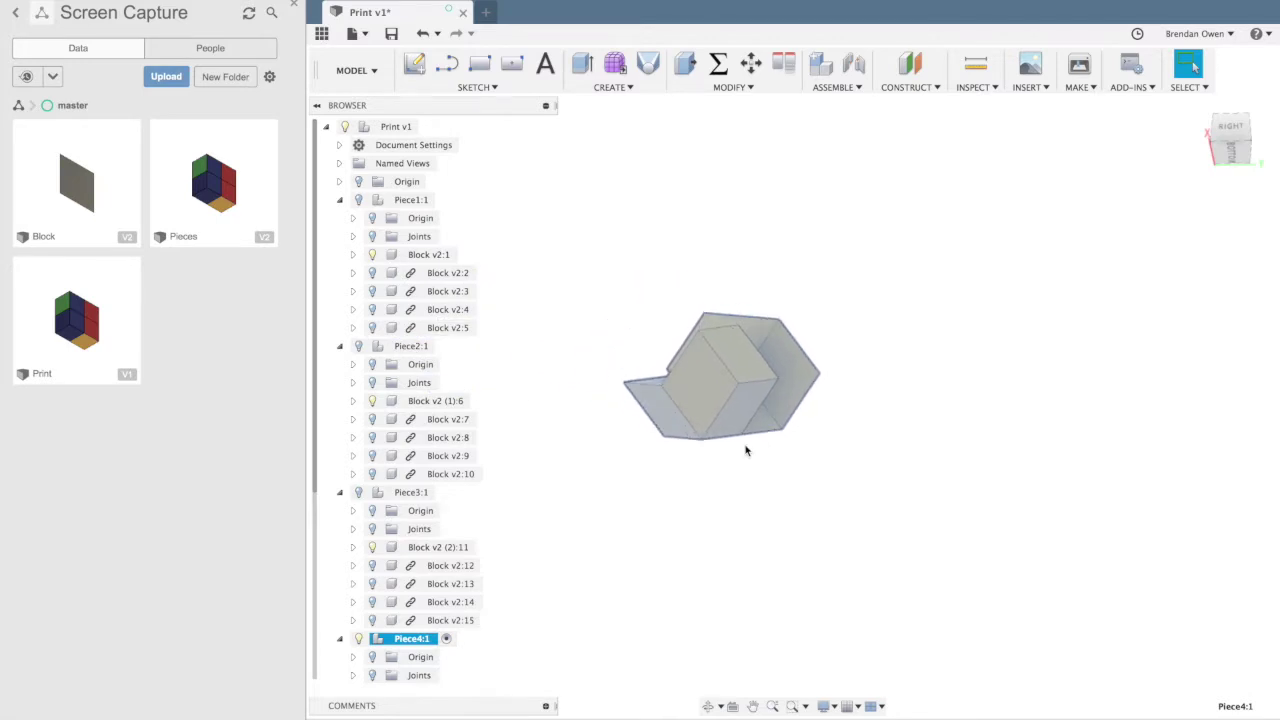
pyautogui.click(745, 450)
pyautogui.scroll(3, 730, 470)
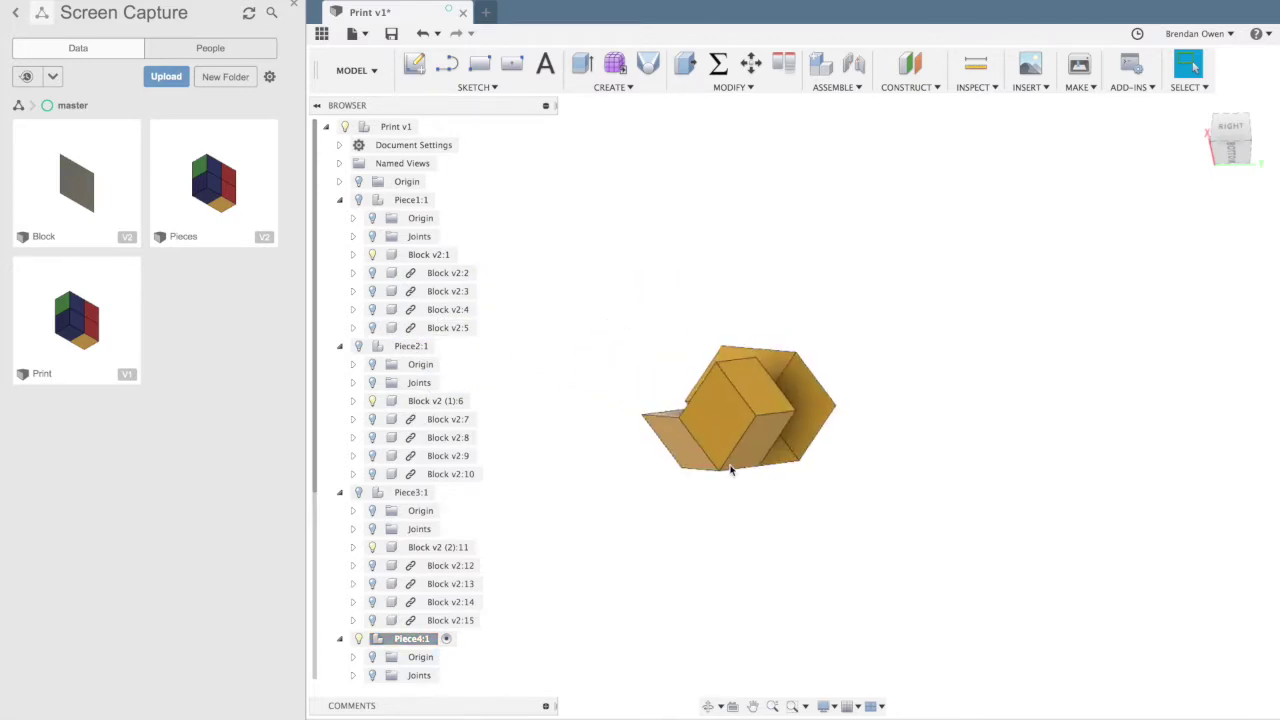
pyautogui.keyDown('shift'); pyautogui.scroll(5, 730, 470); pyautogui.keyUp('shift')
pyautogui.keyDown('shift'); pyautogui.scroll(2, 730, 470); pyautogui.keyUp('shift')
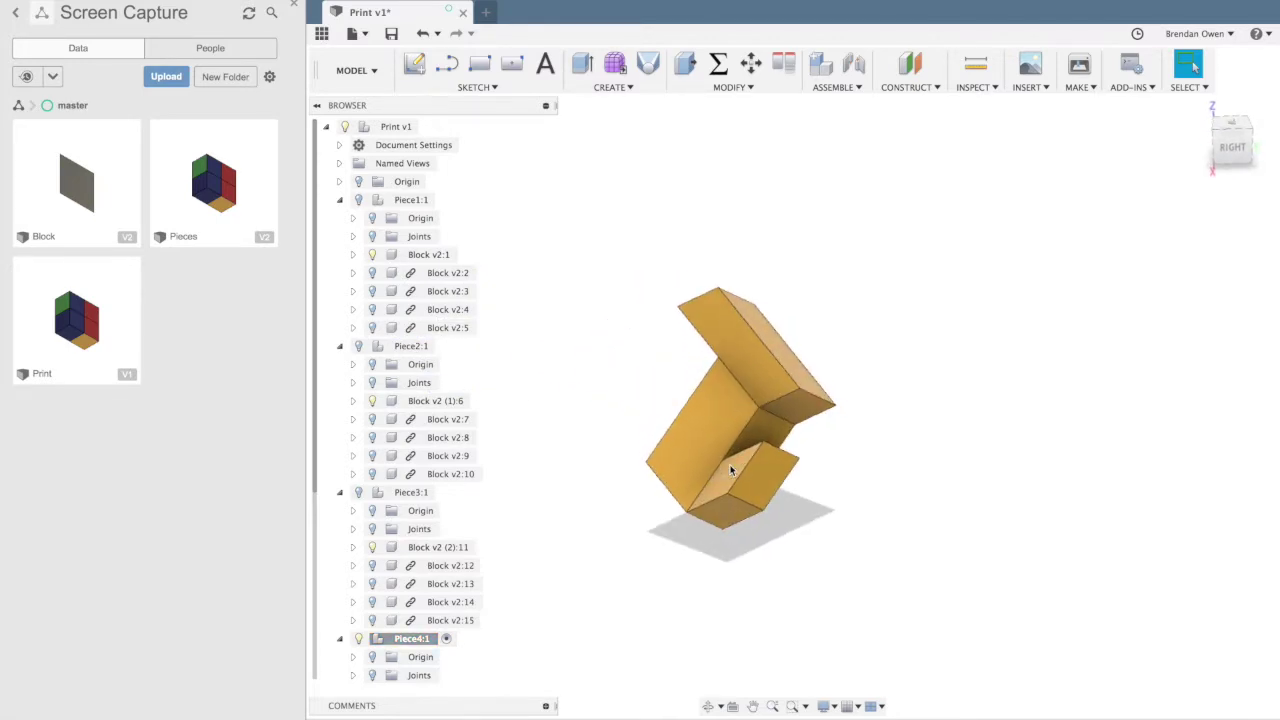
pyautogui.click(729, 87)
pyautogui.click(715, 106)
pyautogui.moveTo(585, 201); pyautogui.dragTo(922, 610)
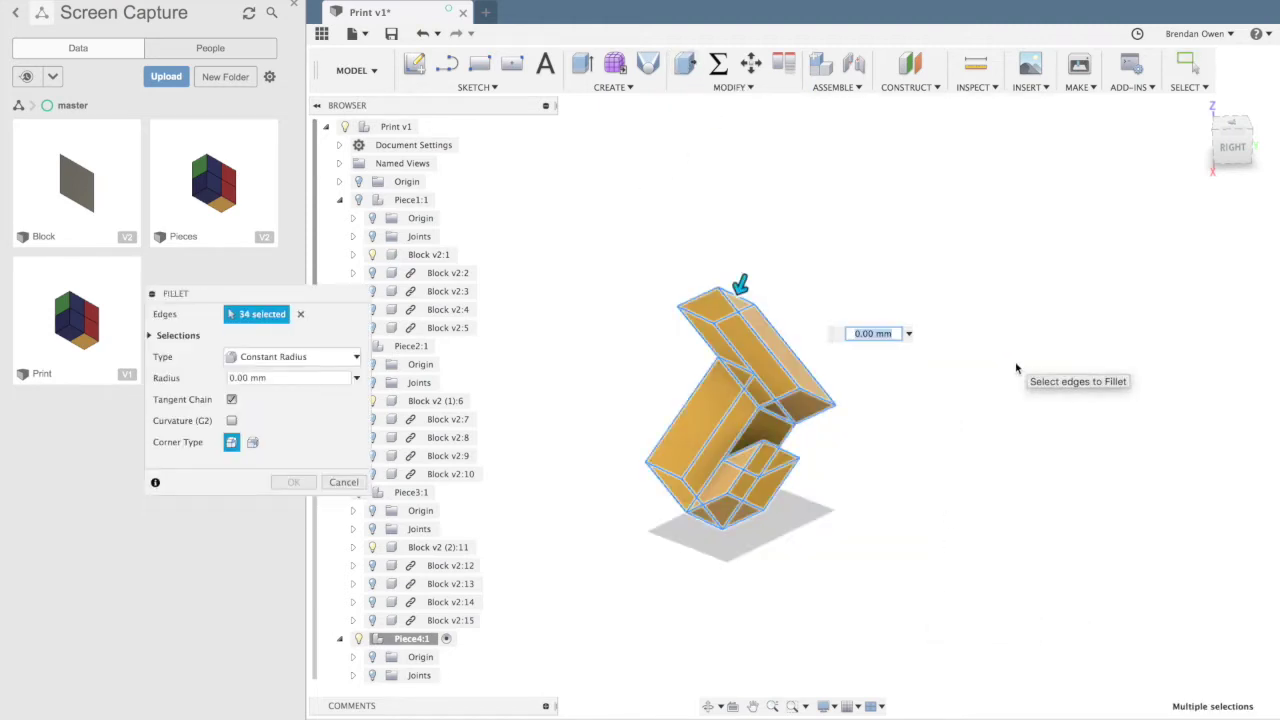
pyautogui.click(343, 482)
# - Offset all faces of the yellow Piece4 body by -0.2 mm with Press Pull, including the upper block's front face
pyautogui.click(736, 333)
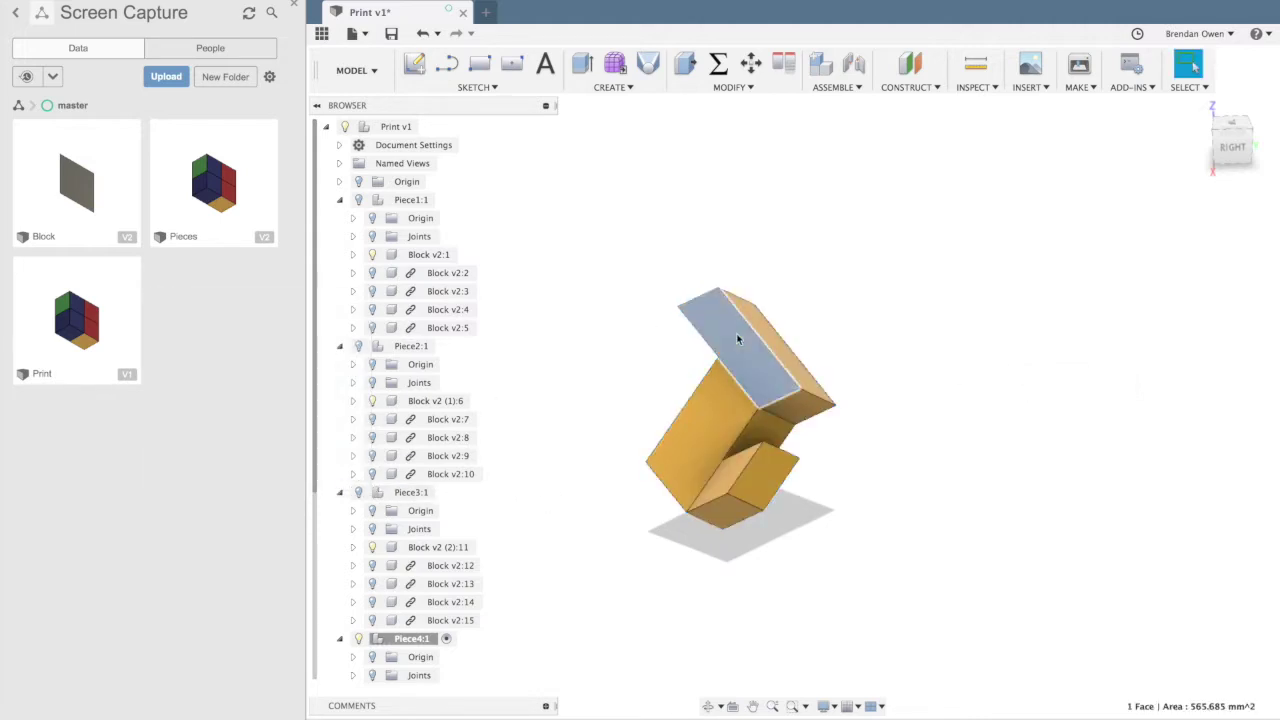
pyautogui.click(719, 92)
pyautogui.click(709, 92)
pyautogui.click(709, 92)
pyautogui.click(716, 106)
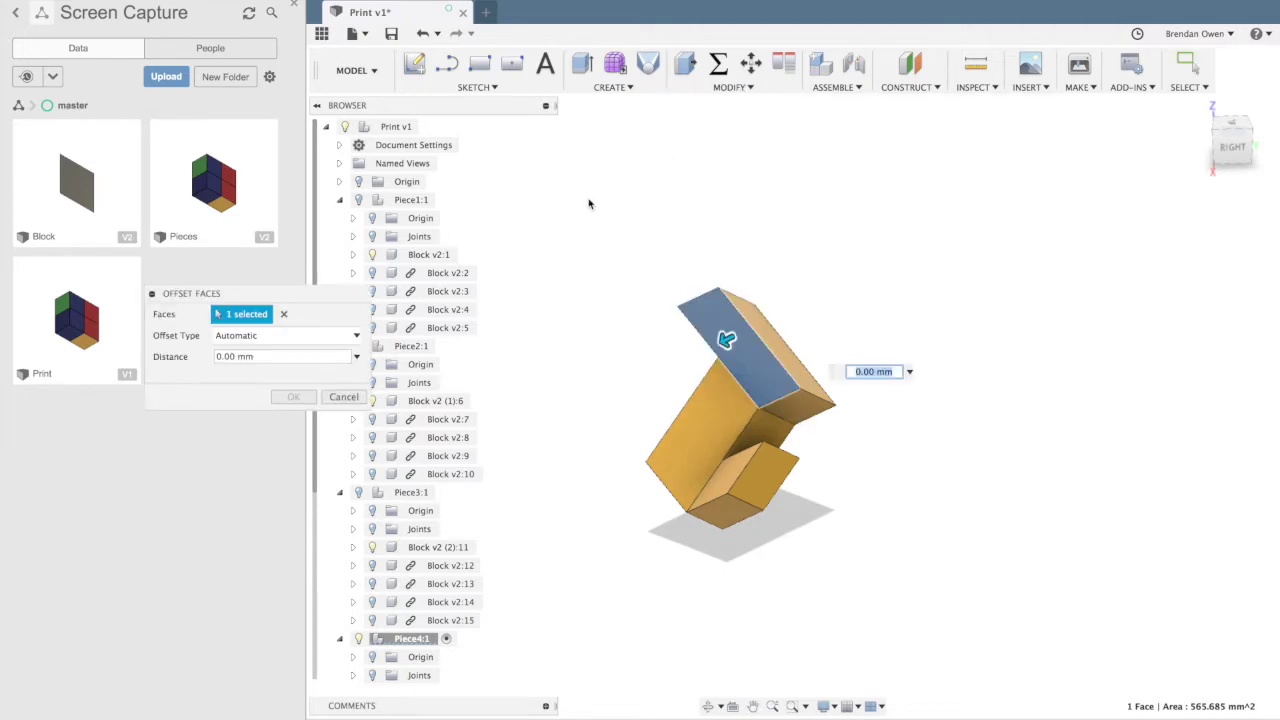
pyautogui.moveTo(810, 441); pyautogui.dragTo(928, 636)
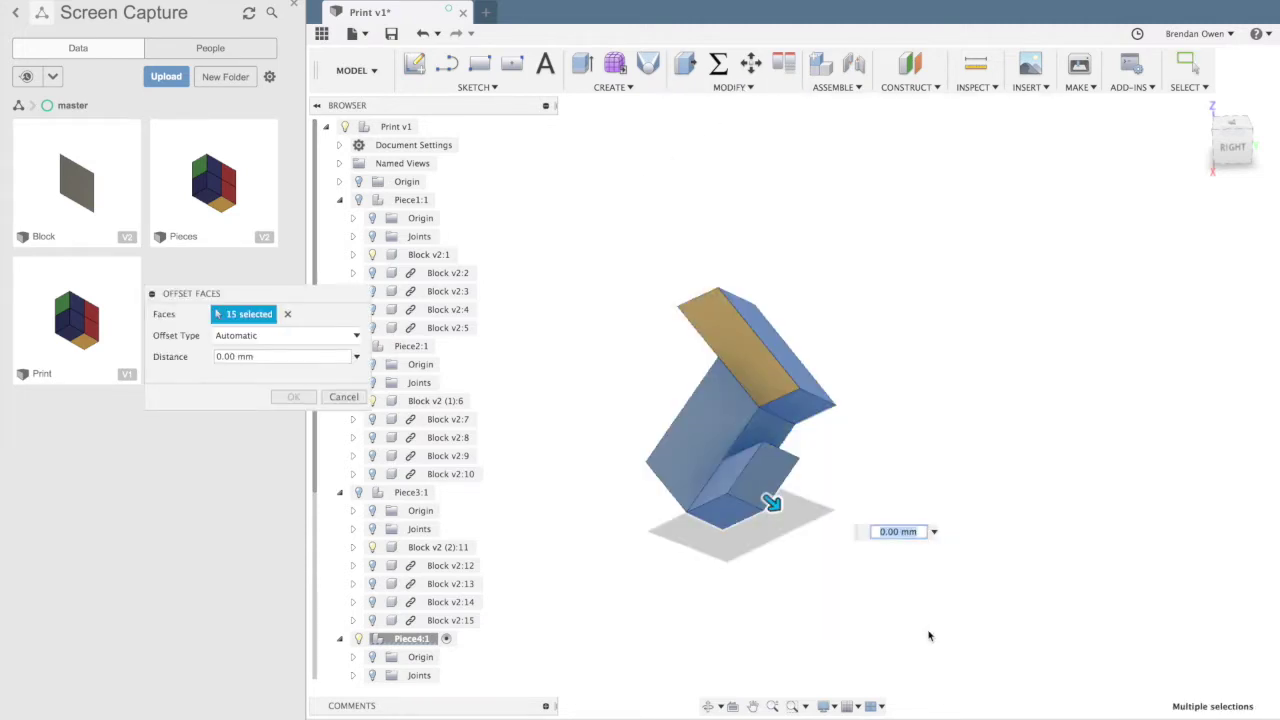
pyautogui.click(770, 390)
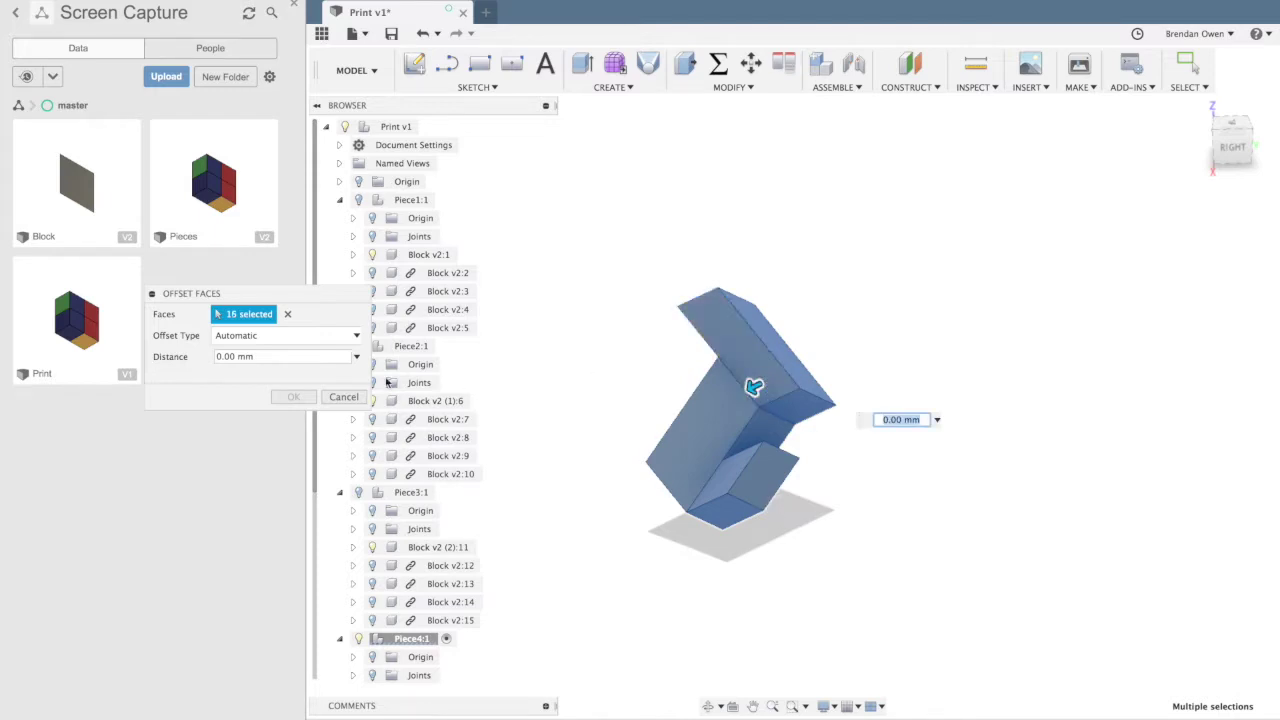
pyautogui.click(284, 356)
pyautogui.write('-')
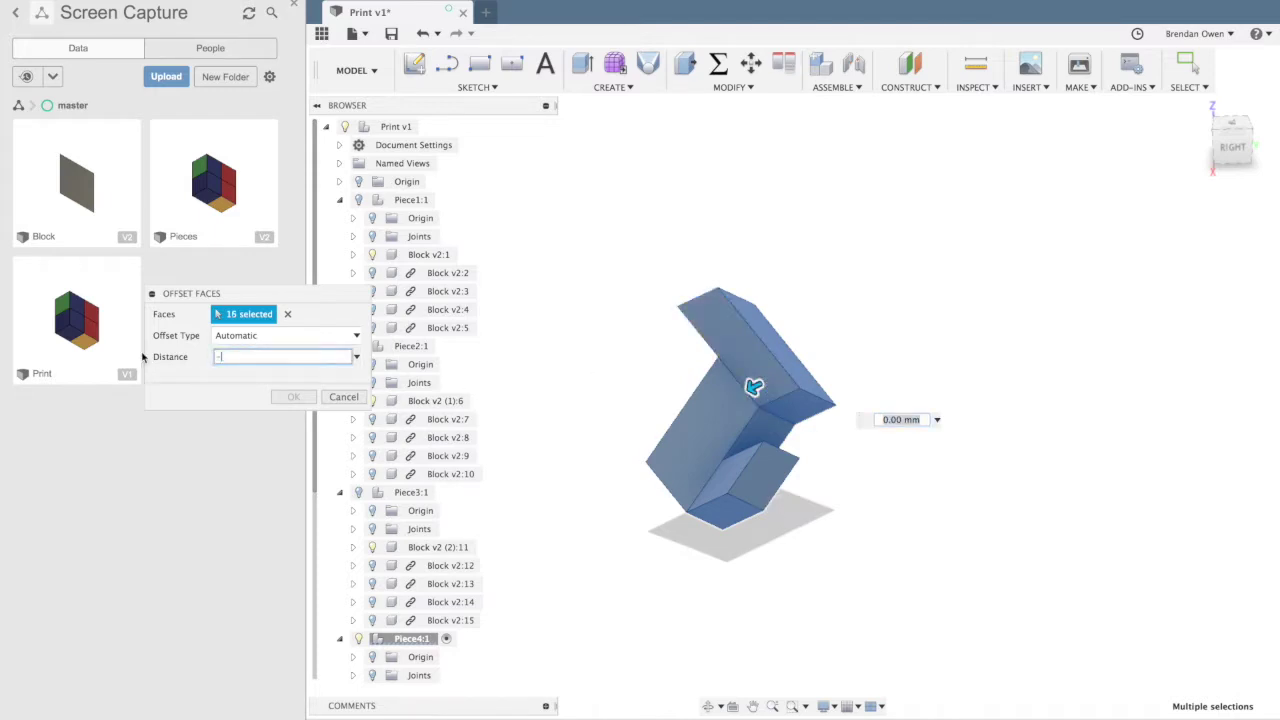
pyautogui.write('0.2')
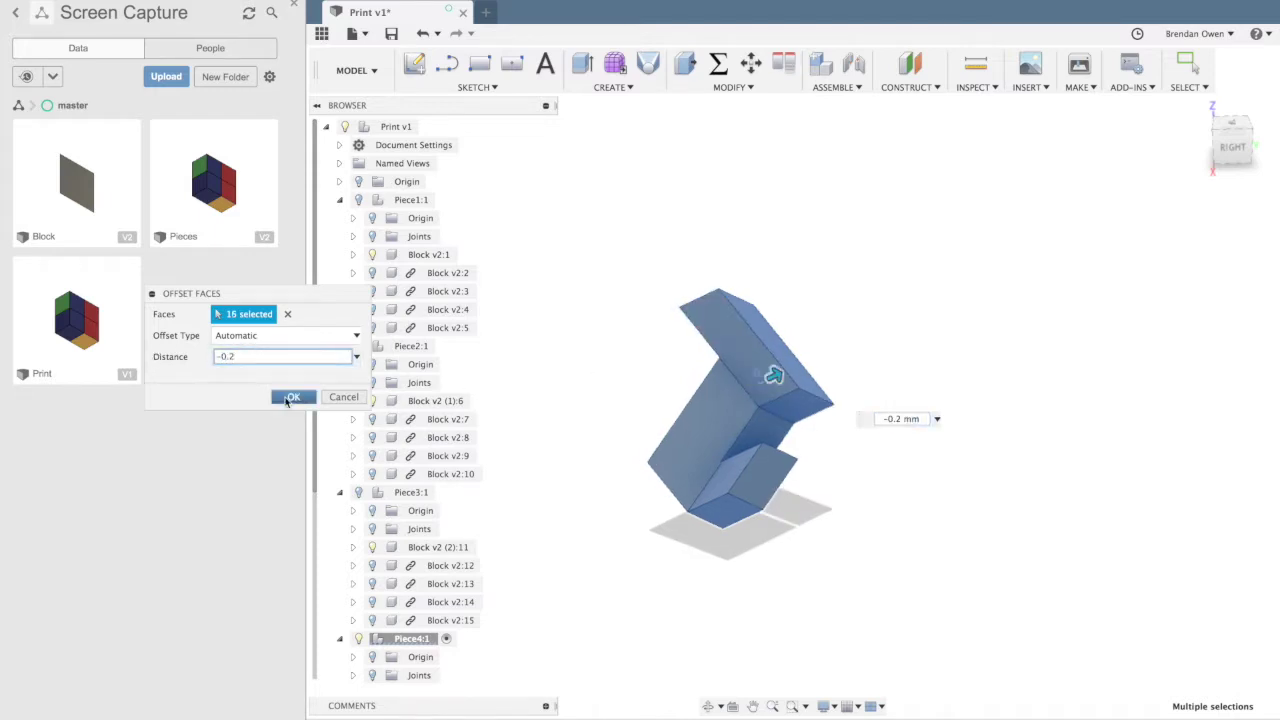
pyautogui.click(289, 398)
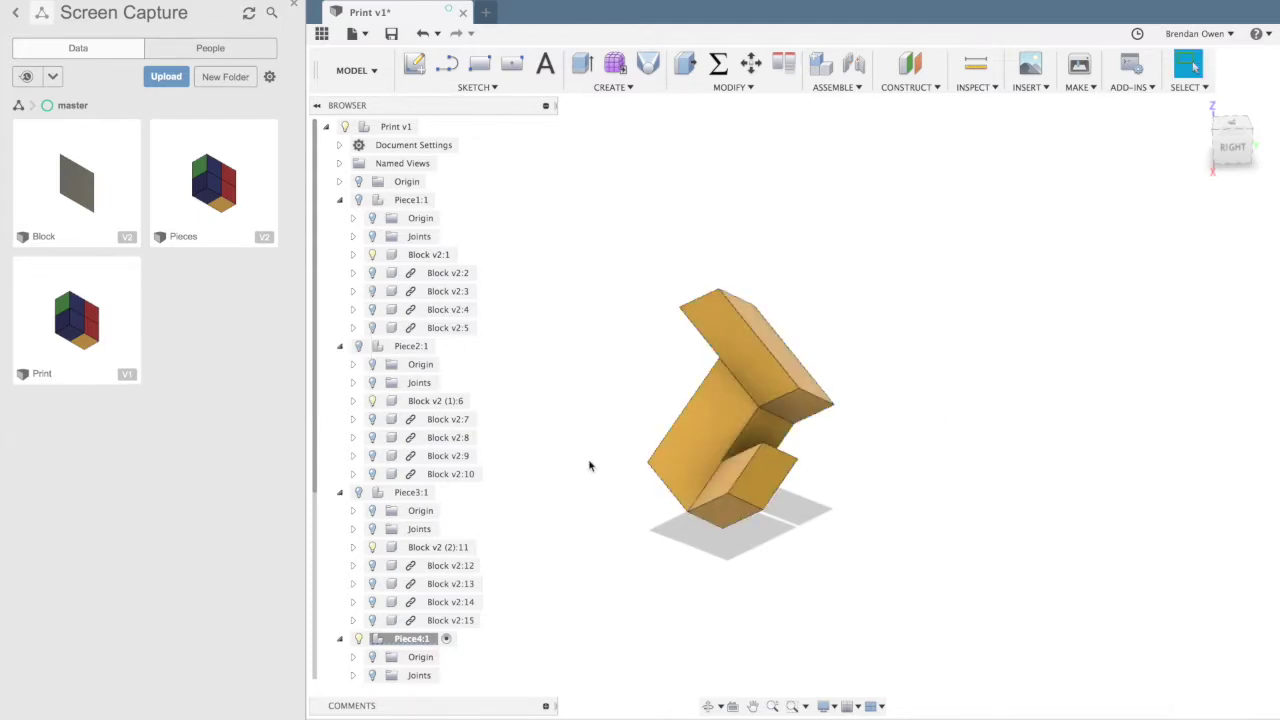
pyautogui.keyDown('shift'); pyautogui.scroll(-10, 628, 565); pyautogui.keyUp('shift')
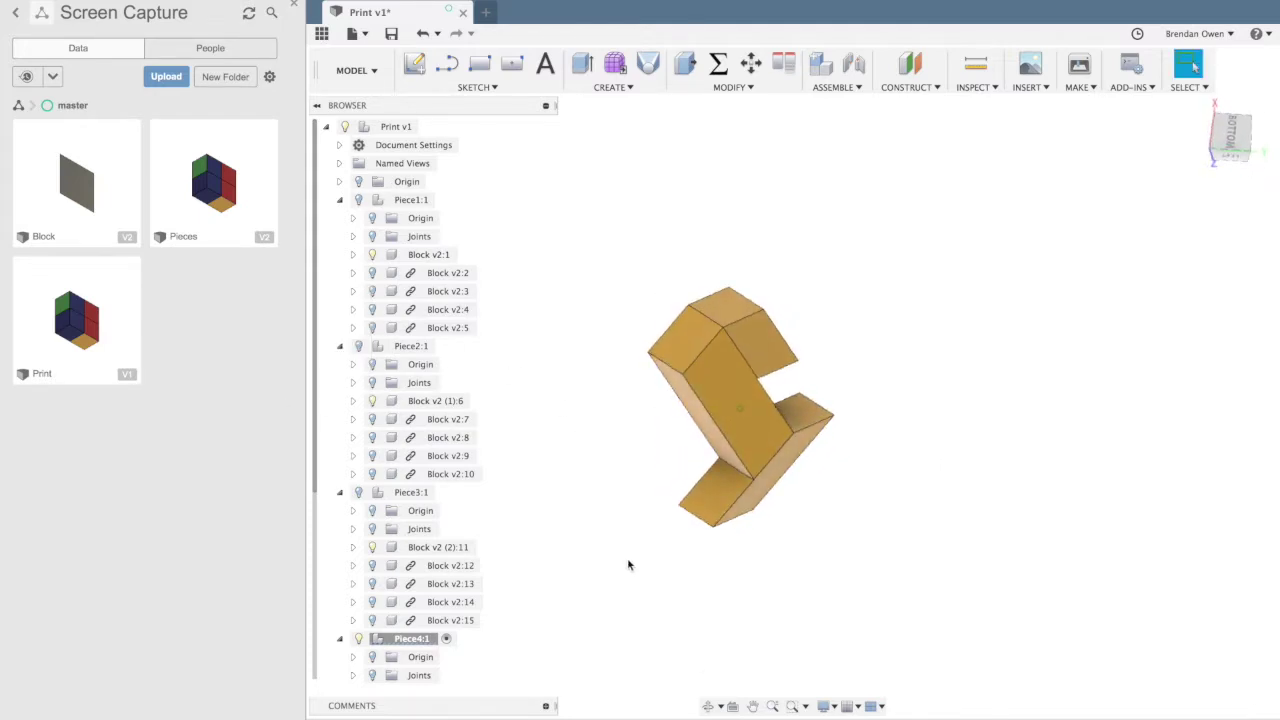
# - Collapse the Piece1 to Piece4 components in the browser and activate the top-level Print component
pyautogui.click(340, 200)
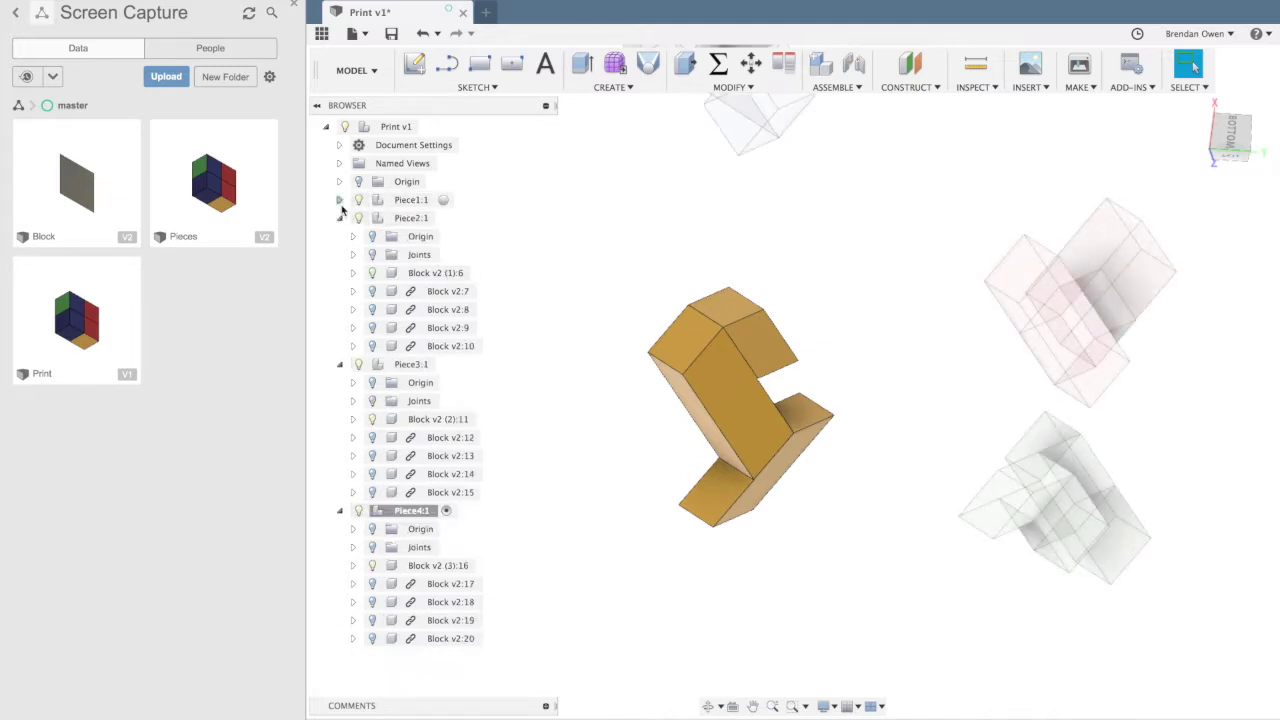
pyautogui.click(340, 218)
pyautogui.click(340, 236)
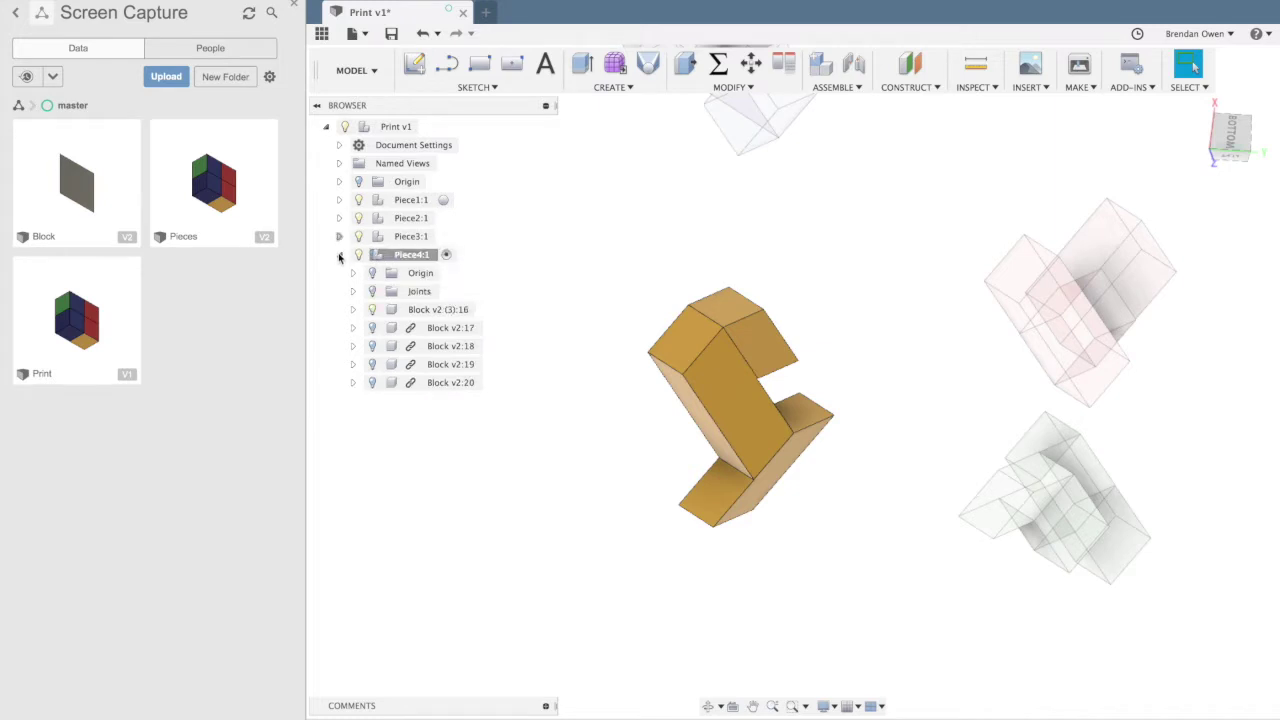
pyautogui.click(340, 254)
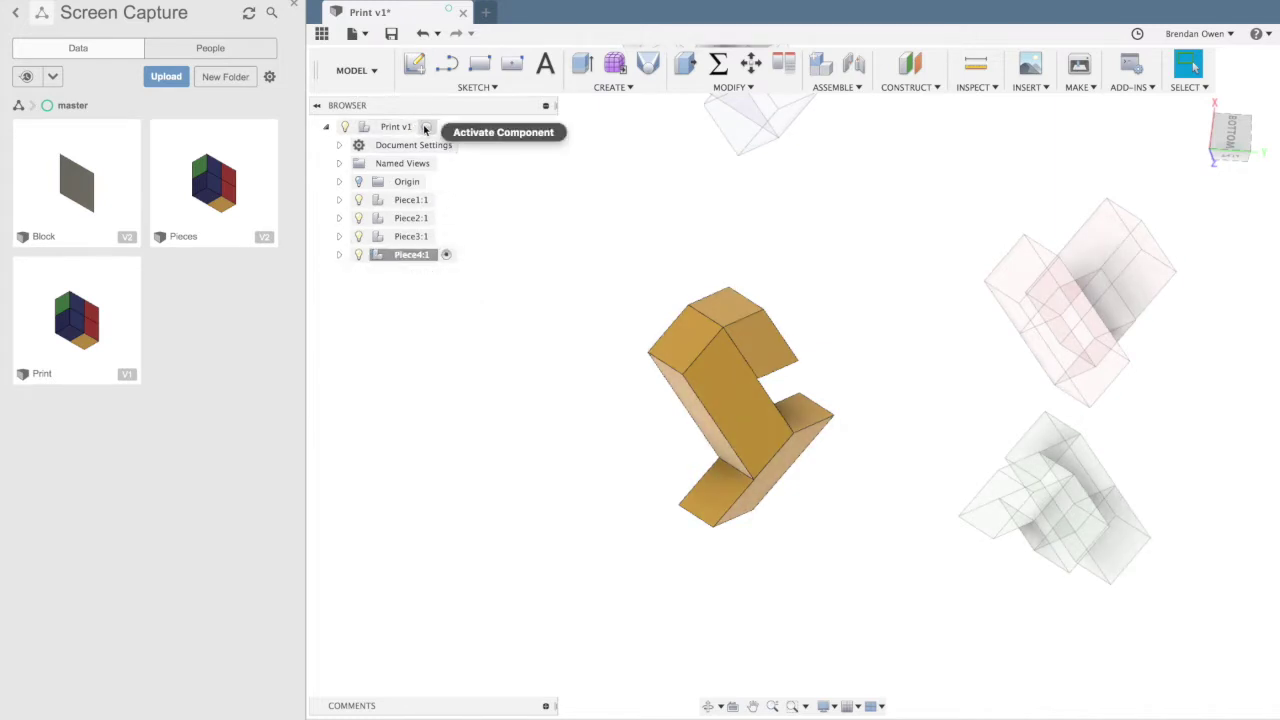
pyautogui.click(430, 127)
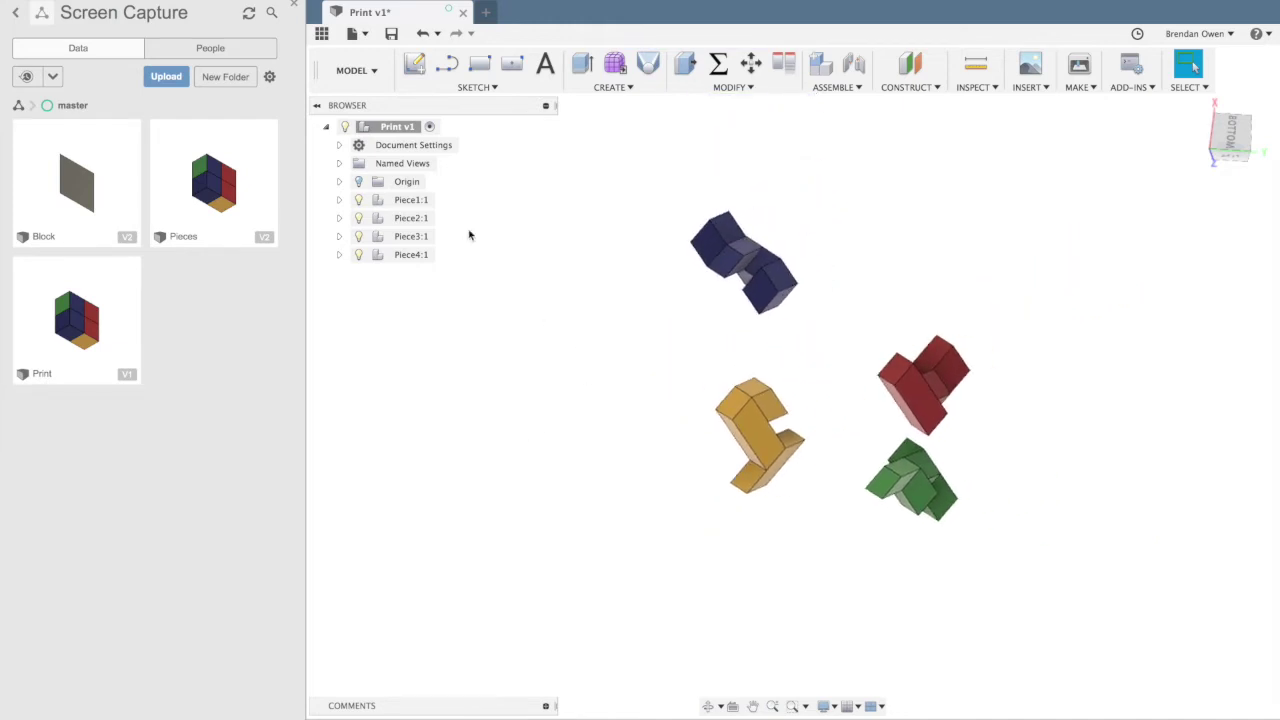
# - Create a new component under the top-level Print component and name it Print Base
pyautogui.rightClick(395, 129)
pyautogui.click(428, 143)
pyautogui.doubleClick(450, 271)
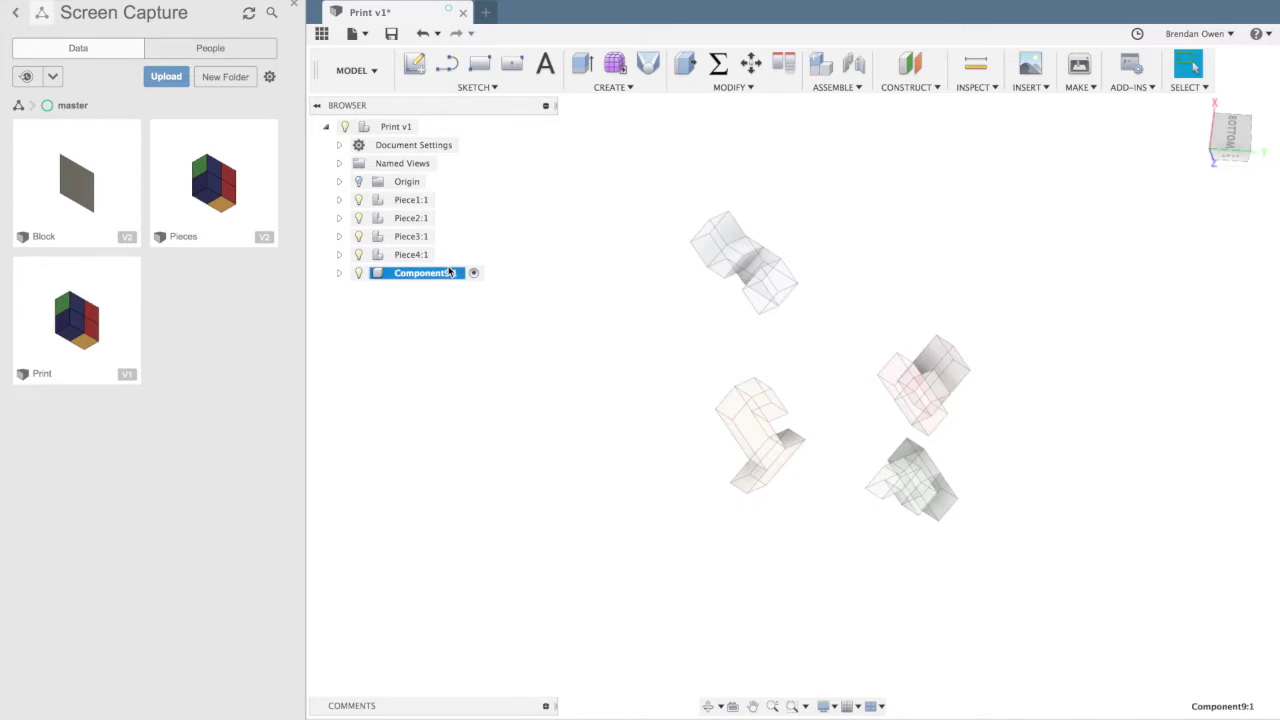
pyautogui.write('Pri')
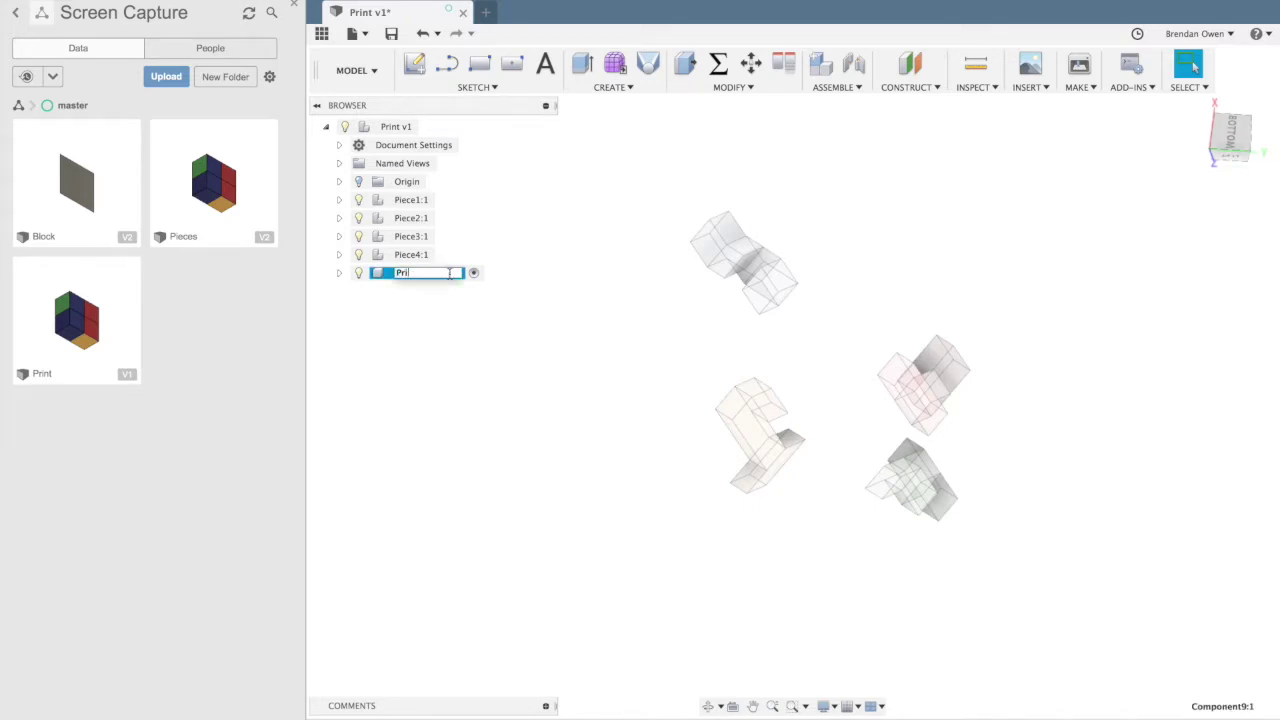
pyautogui.write('nt Base')
pyautogui.press('Return')
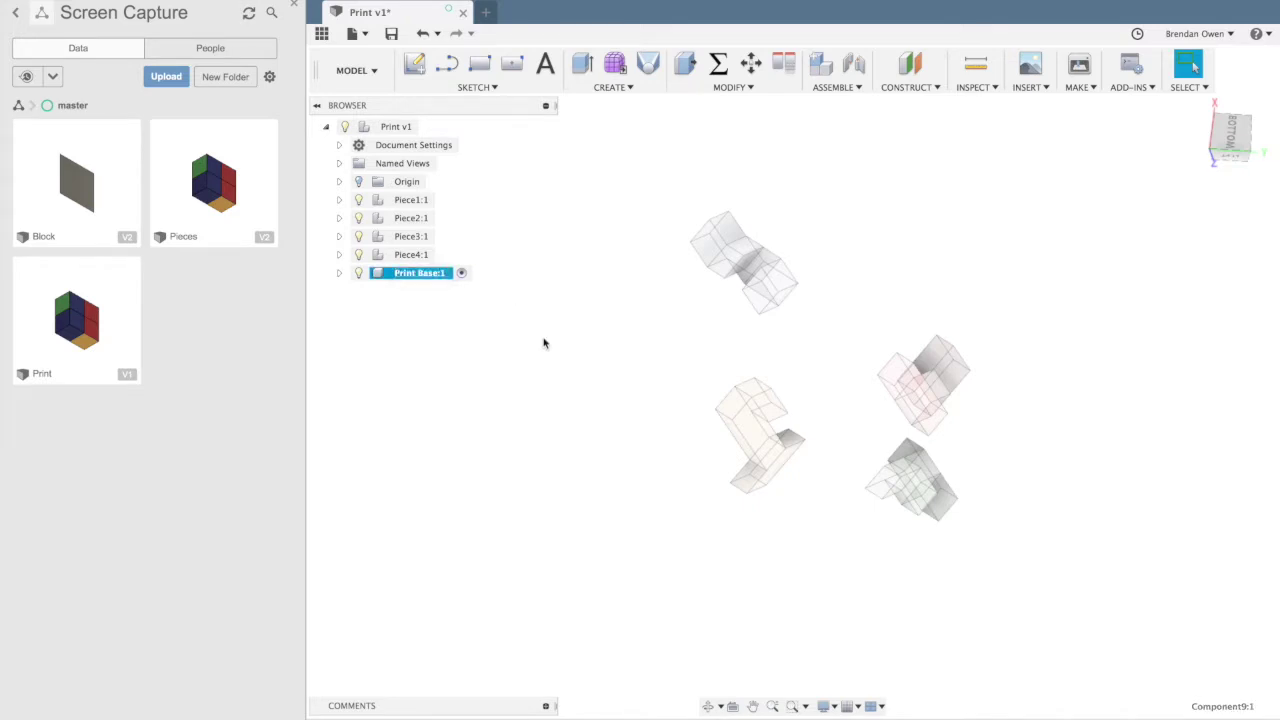
# - Expand the Print Base component and show its origin planes and axes among the pieces
pyautogui.click(339, 273)
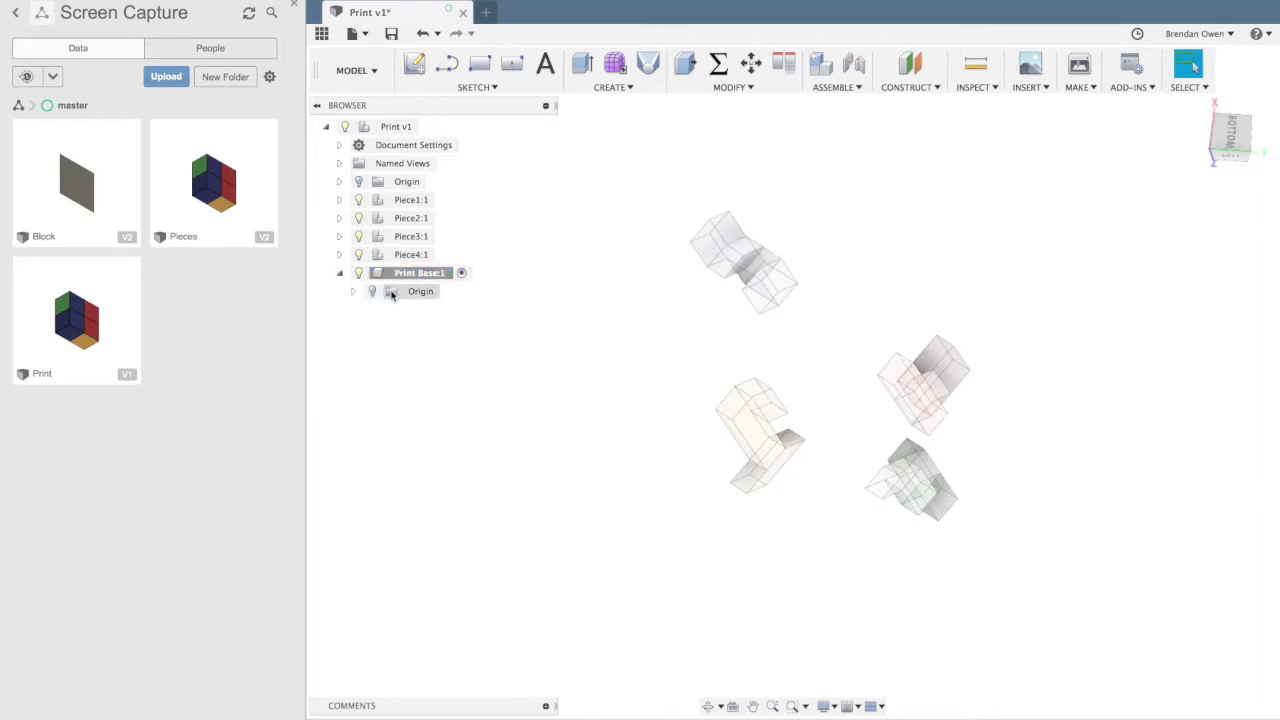
pyautogui.click(353, 291)
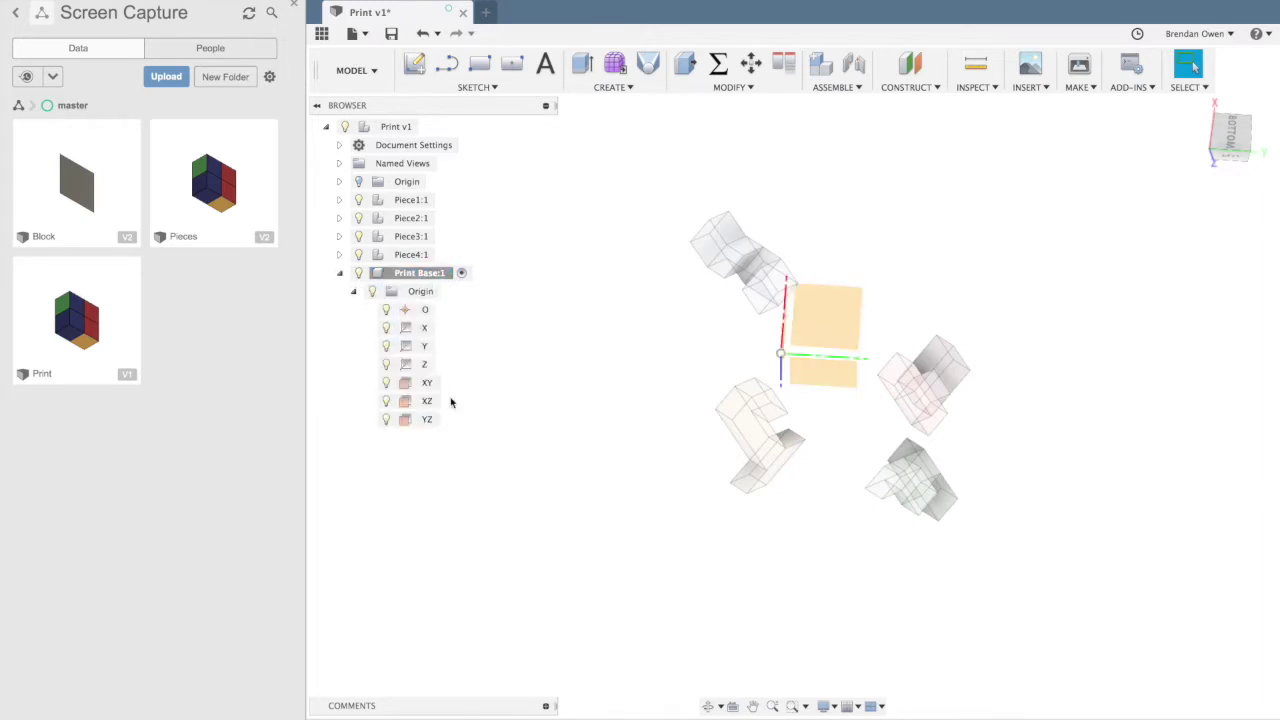
pyautogui.keyDown('shift'); pyautogui.scroll(-5, 519, 447); pyautogui.keyUp('shift')
pyautogui.keyDown('shift'); pyautogui.scroll(5, 519, 447); pyautogui.keyUp('shift')
pyautogui.keyDown('shift'); pyautogui.scroll(-10, 519, 447); pyautogui.keyUp('shift')
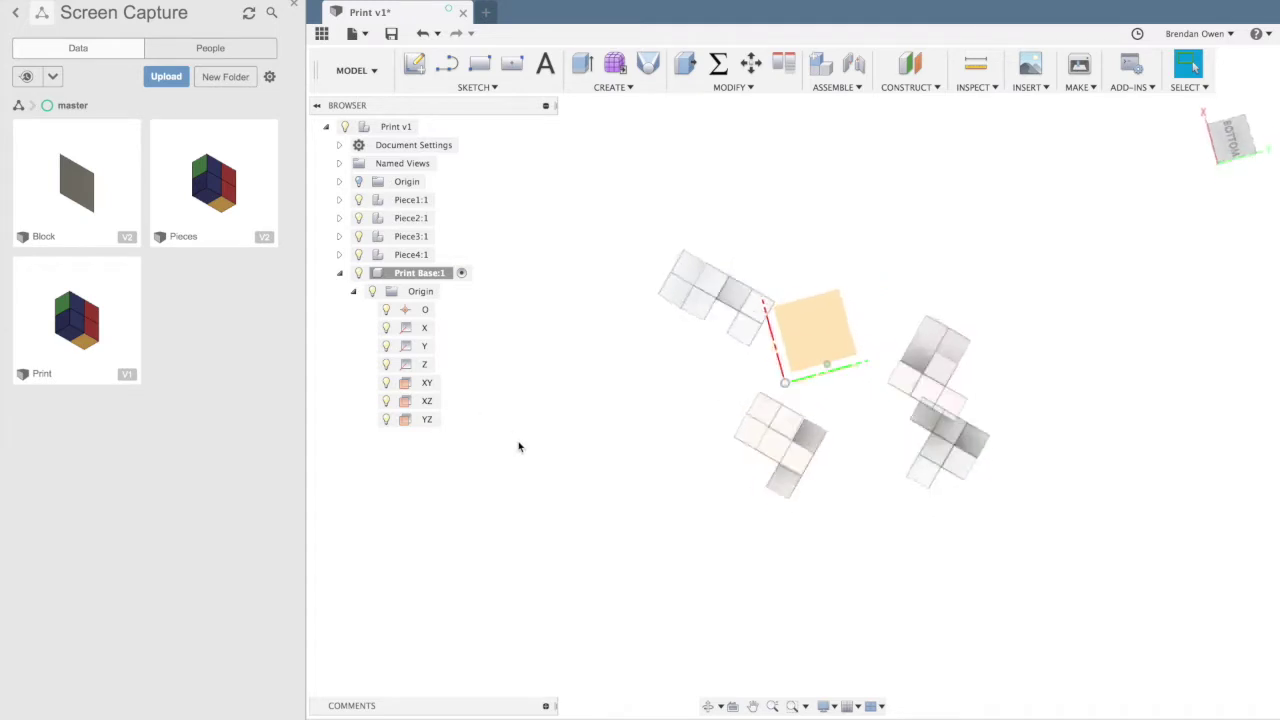
pyautogui.keyDown('shift'); pyautogui.scroll(-8, 519, 447); pyautogui.keyUp('shift')
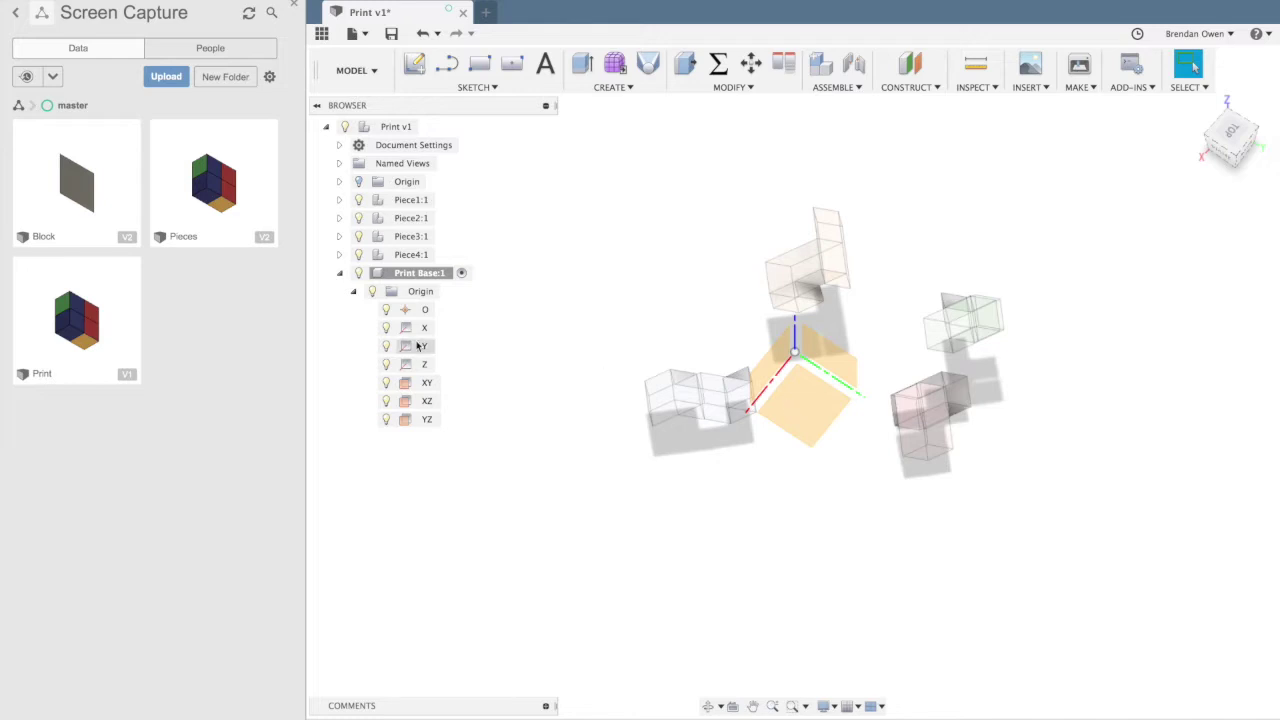
pyautogui.click(423, 294)
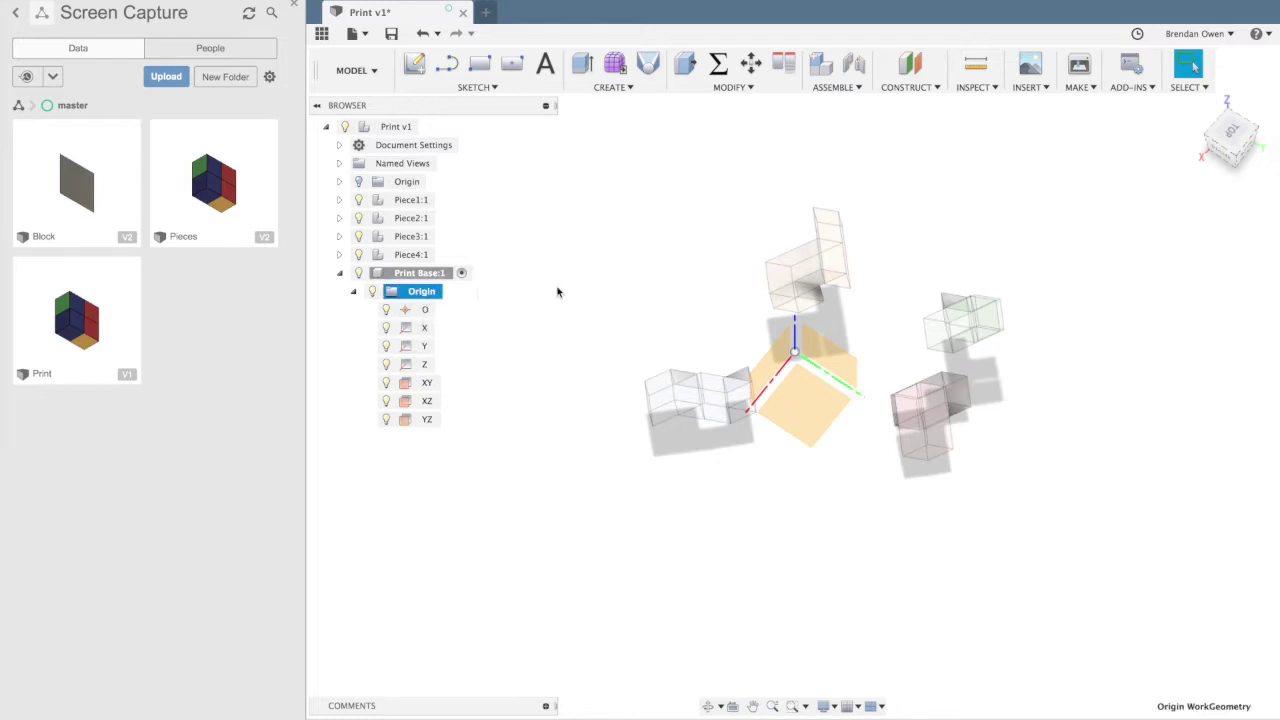
pyautogui.click(800, 412)
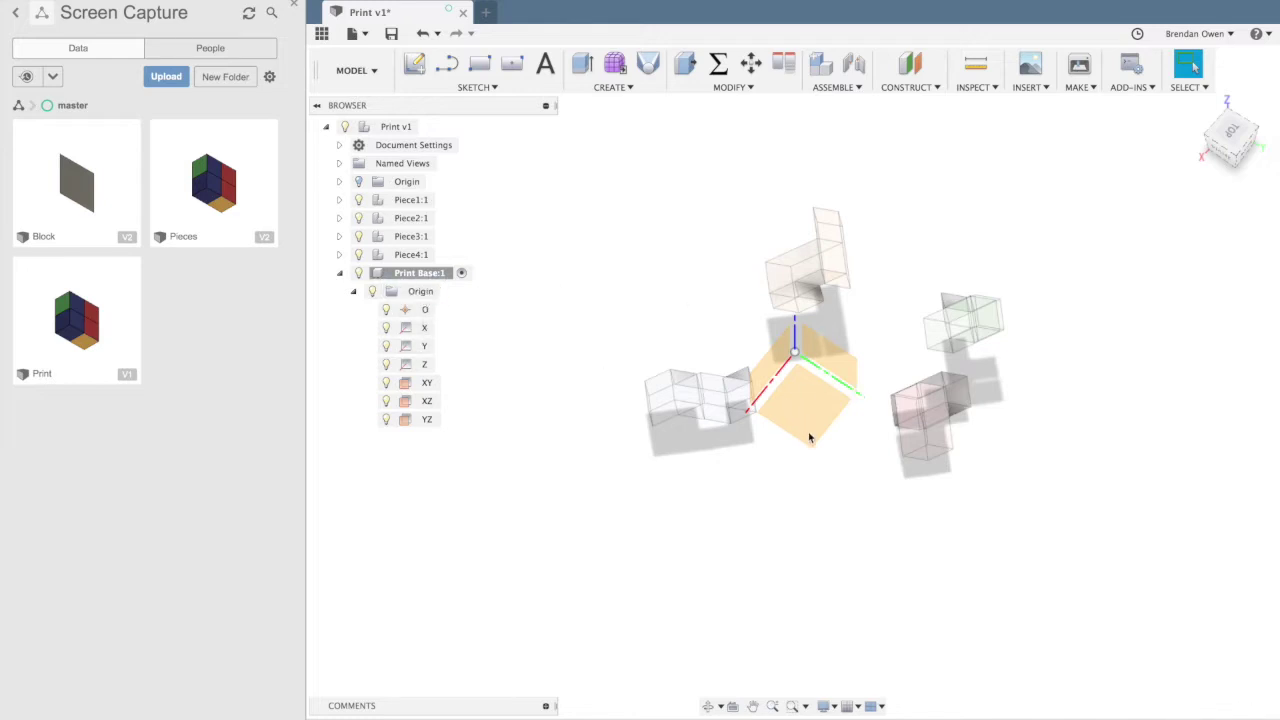
pyautogui.rightClick(810, 437)
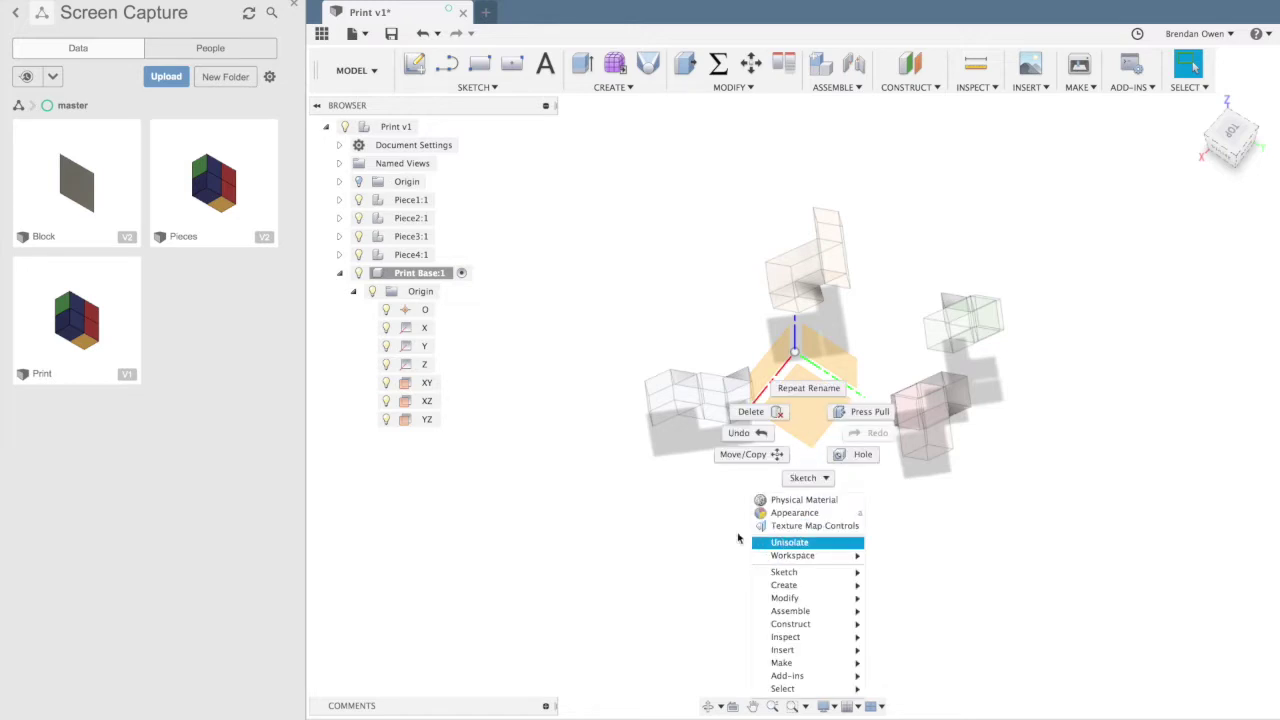
pyautogui.click(690, 541)
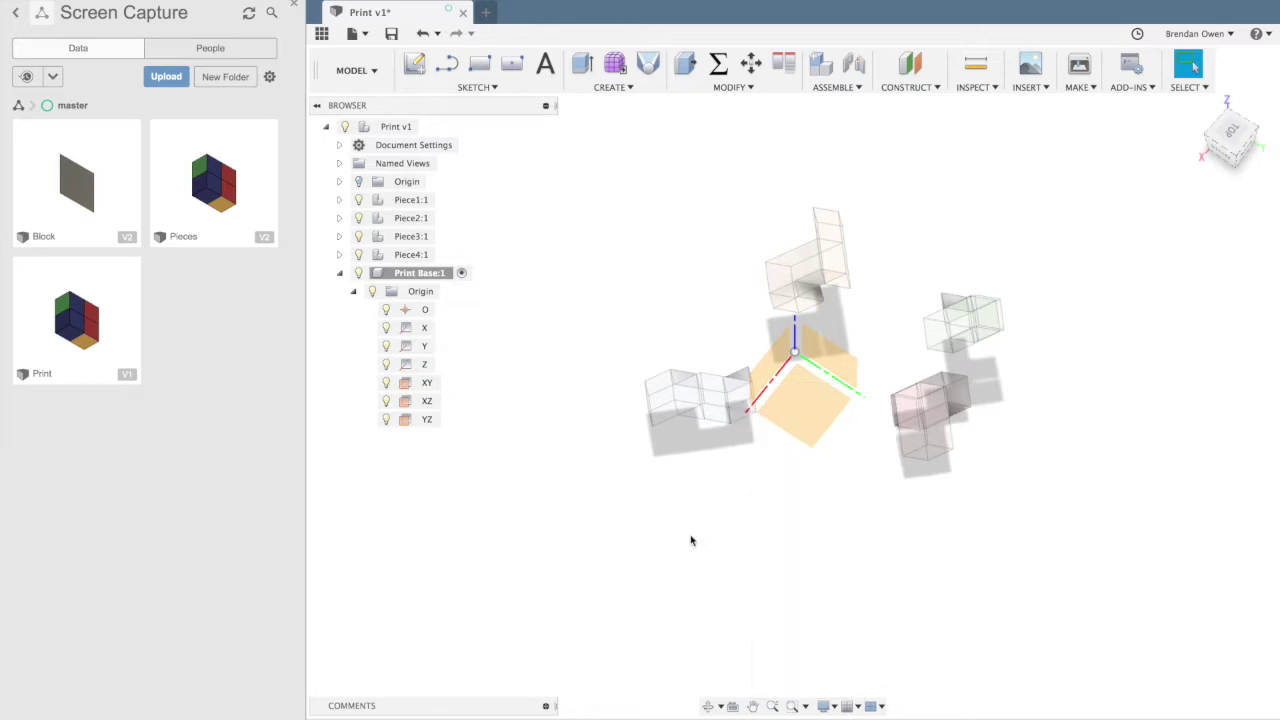
pyautogui.rightClick(796, 408)
pyautogui.click(843, 424)
pyautogui.rightClick(811, 381)
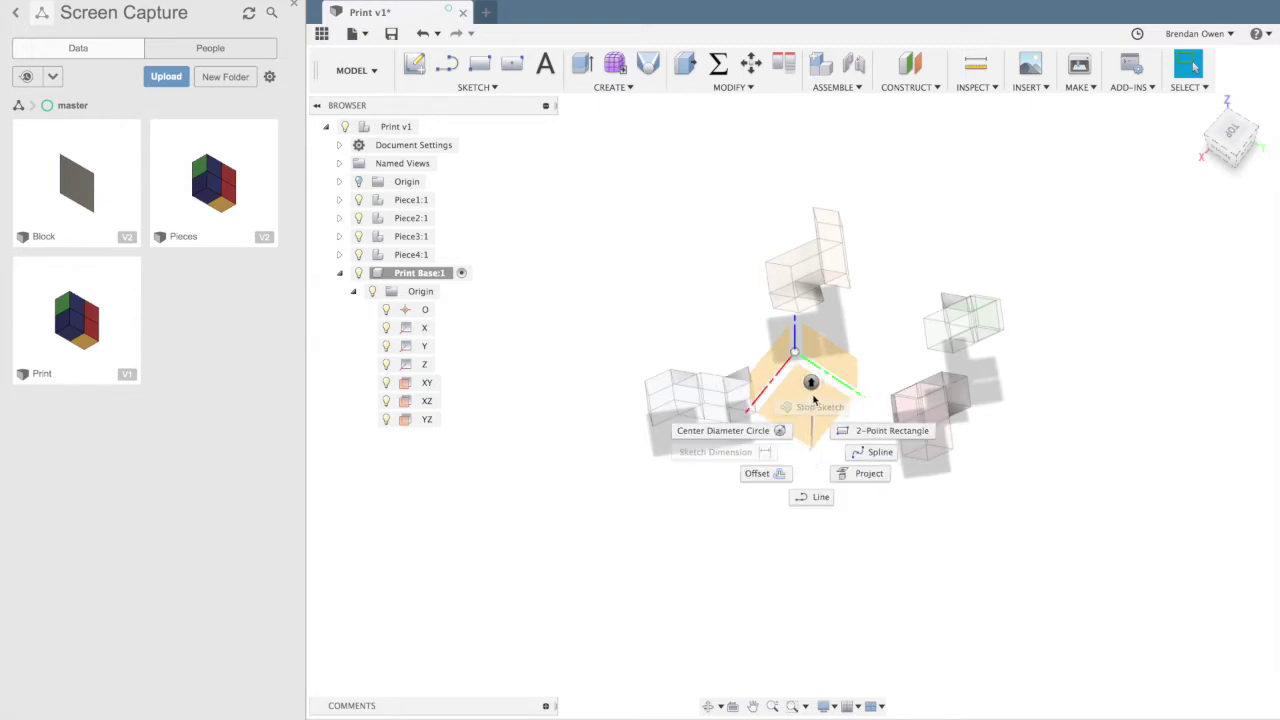
pyautogui.click(813, 409)
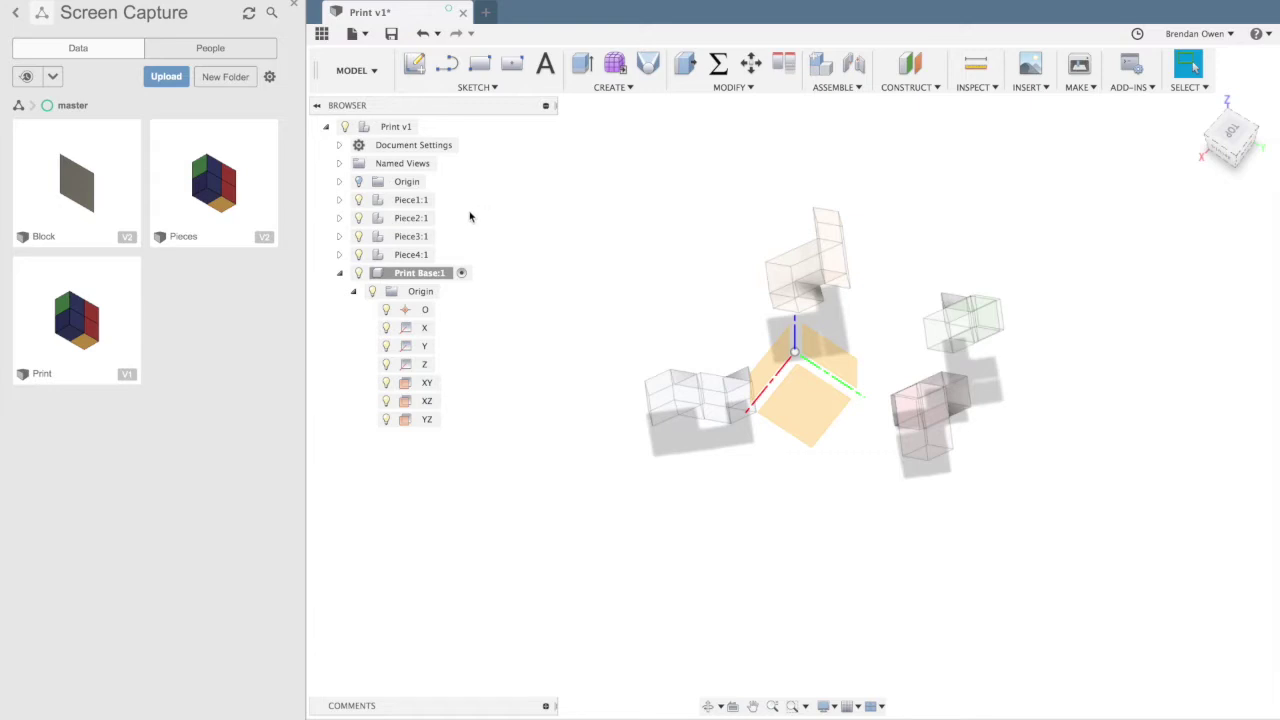
pyautogui.click(440, 273)
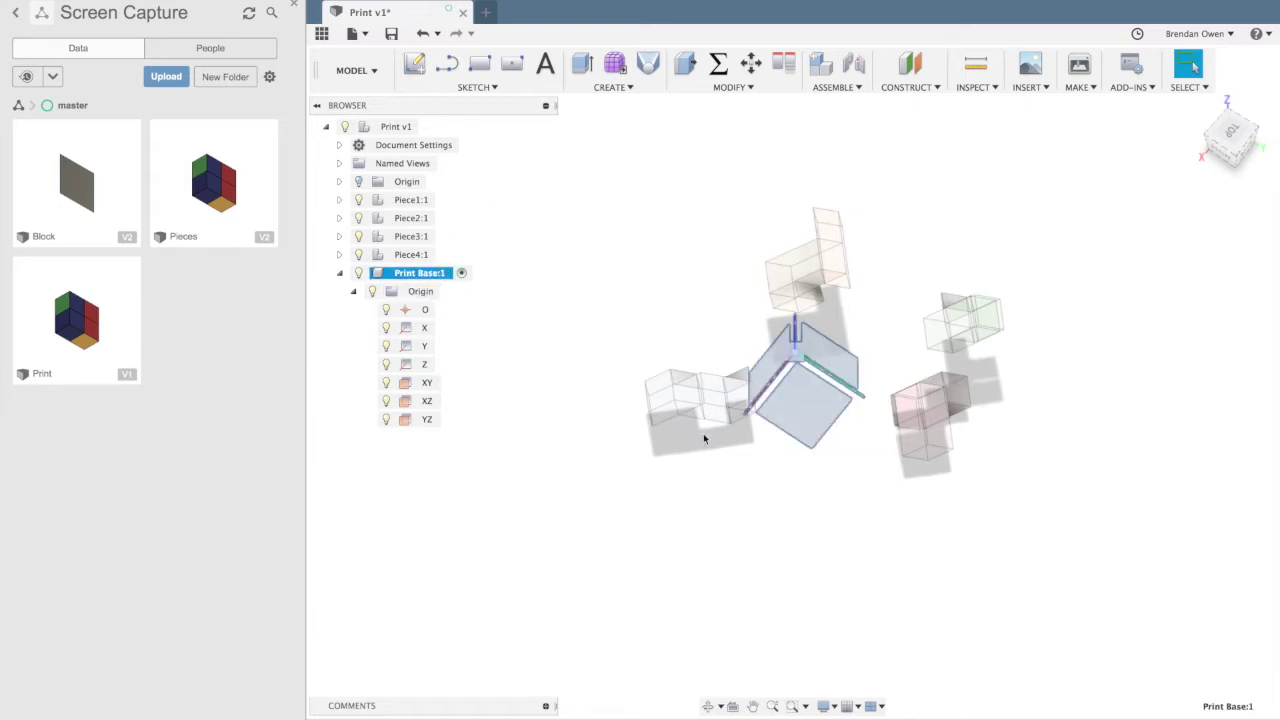
pyautogui.click(733, 505)
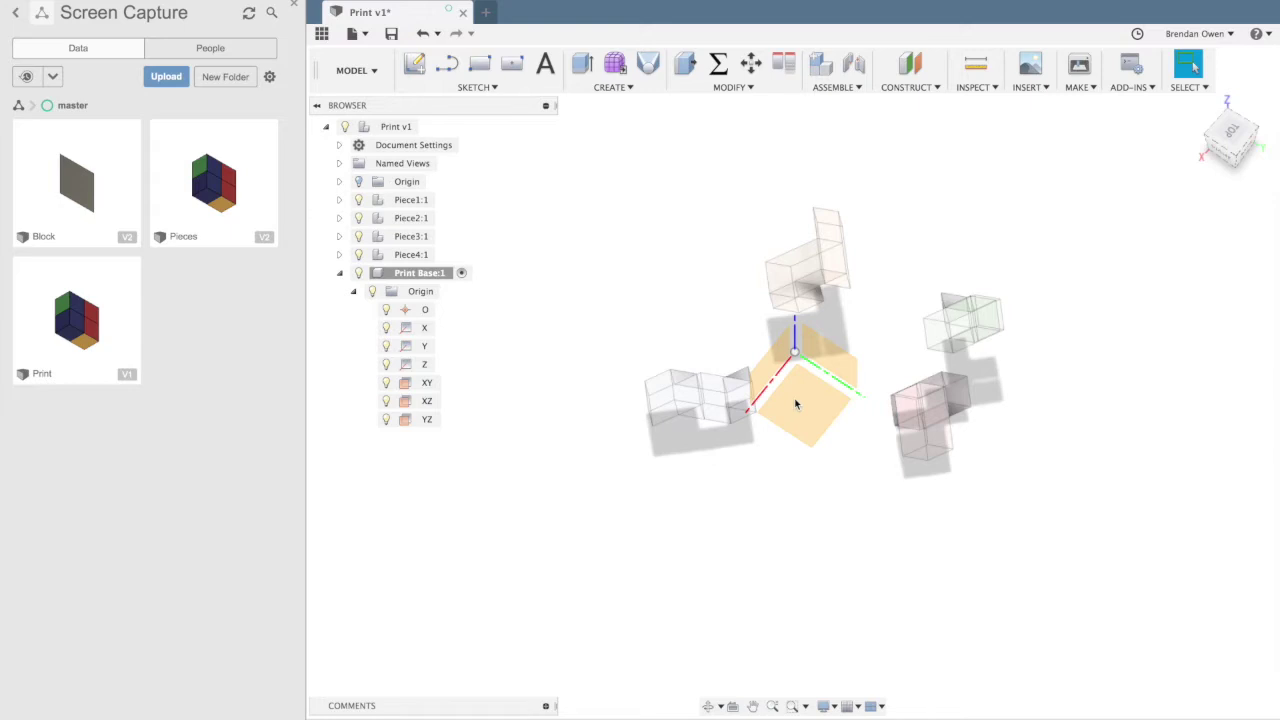
# - Save the design as a new version, replacing the default version description with a custom one
pyautogui.press('super+s')
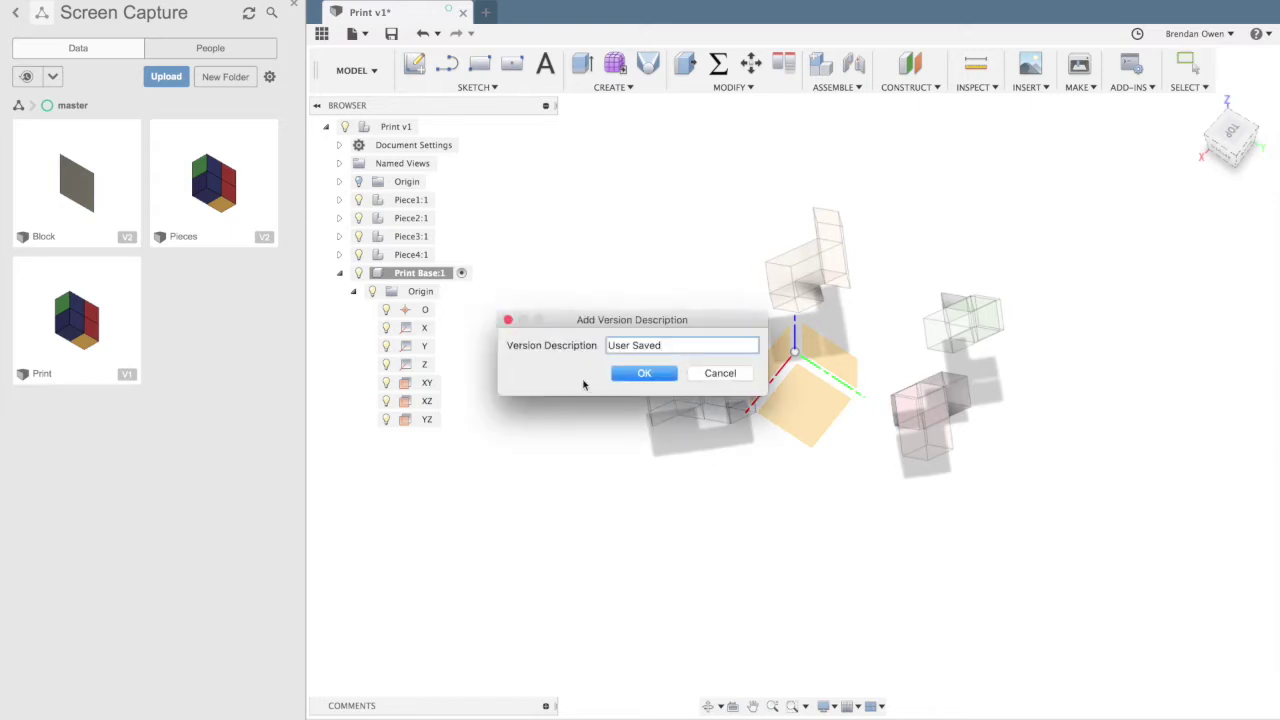
pyautogui.moveTo(677, 345); pyautogui.dragTo(548, 340)
pyautogui.write('Cl')
pyautogui.click(640, 376)
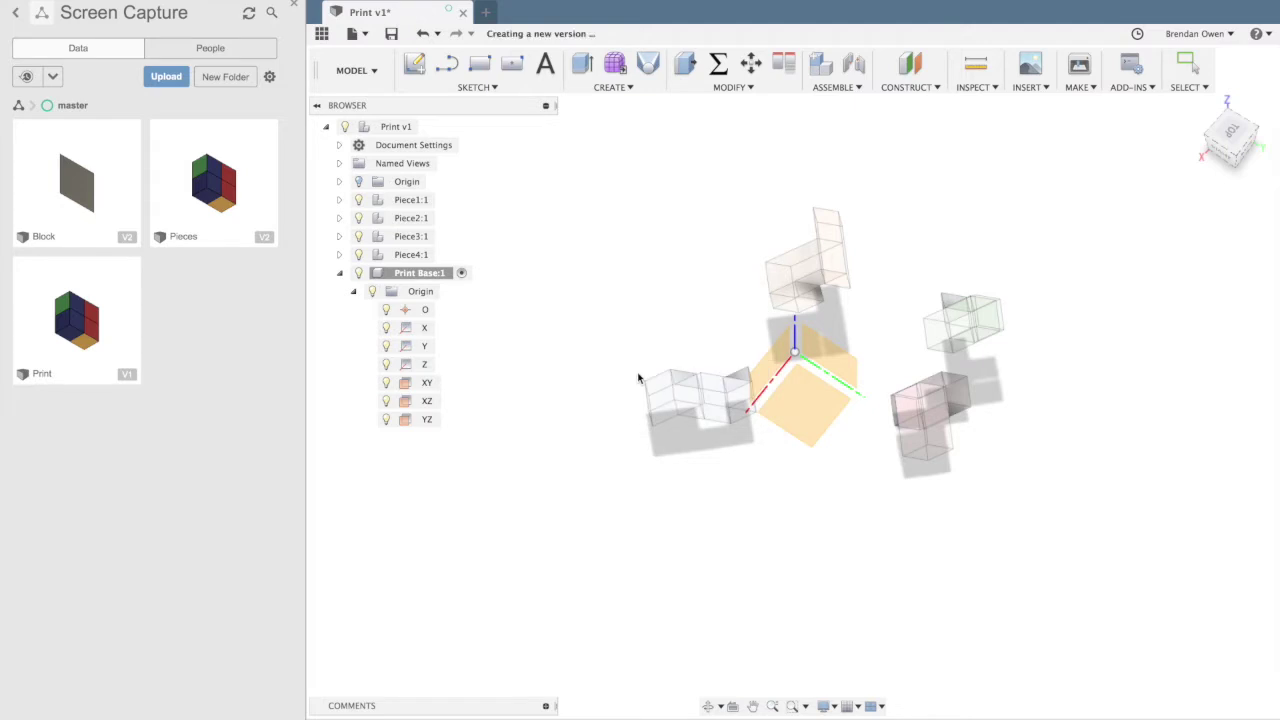
# - Switch the active component from Print Base back to the top-level Print component
pyautogui.rightClick(800, 406)
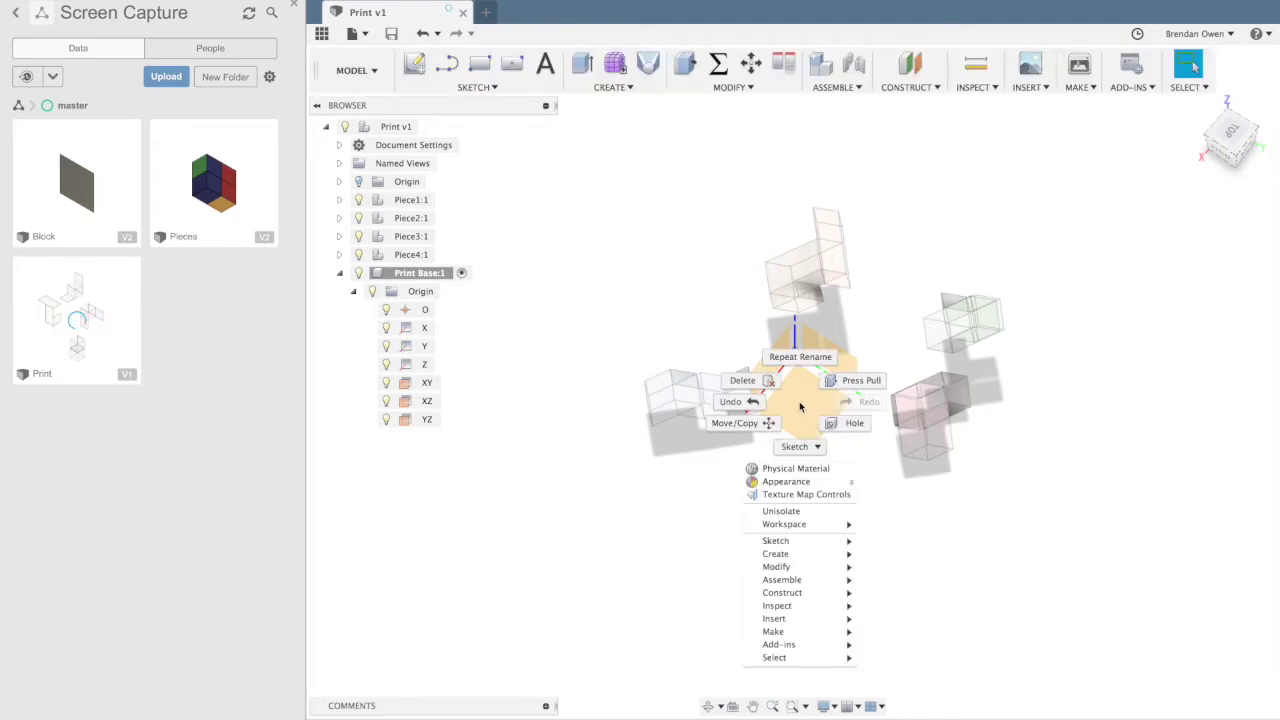
pyautogui.click(909, 218)
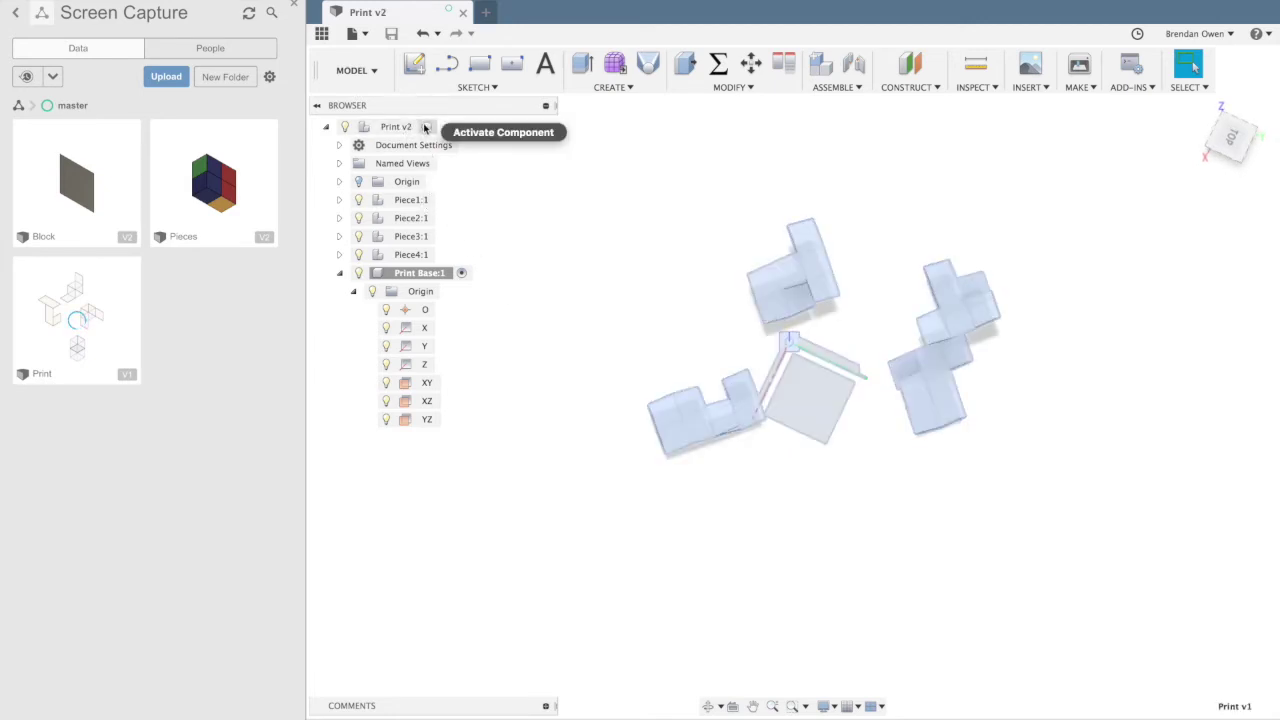
pyautogui.click(425, 127)
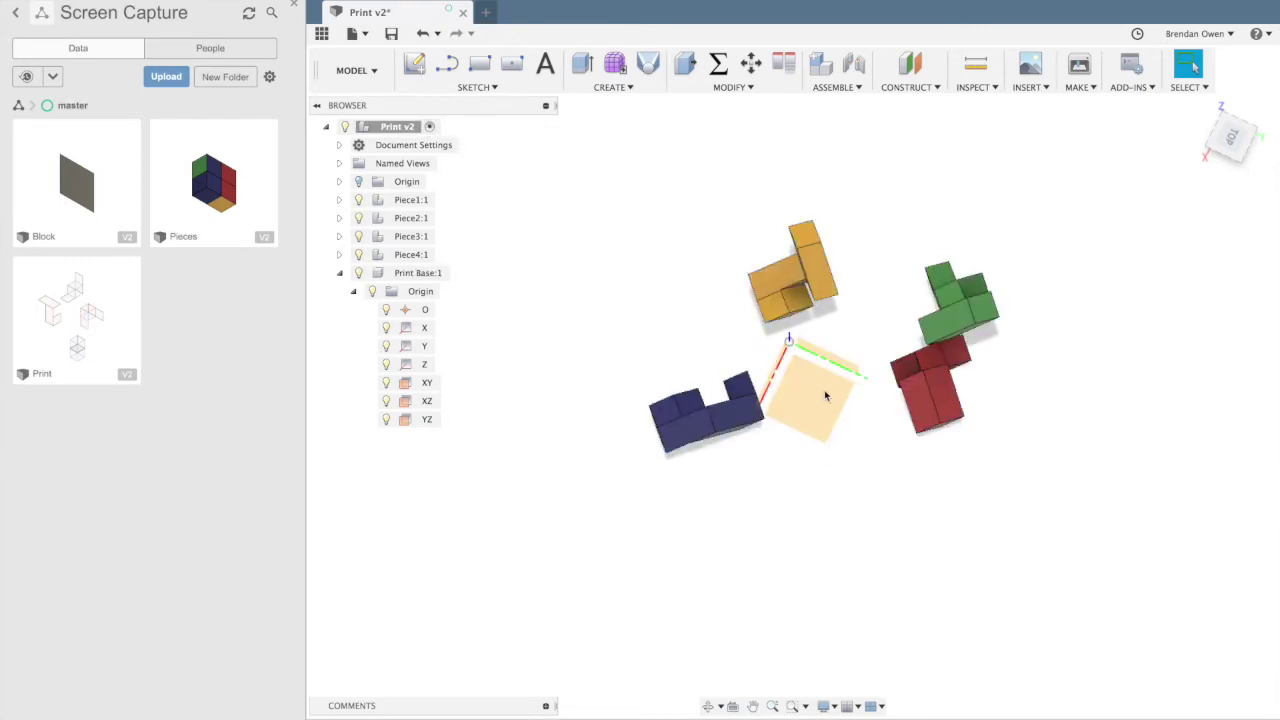
# - Enable every object type in the selection filters so planes and components can be picked in the model
pyautogui.keyDown('shift'); pyautogui.scroll(-10, 817, 394); pyautogui.keyUp('shift')
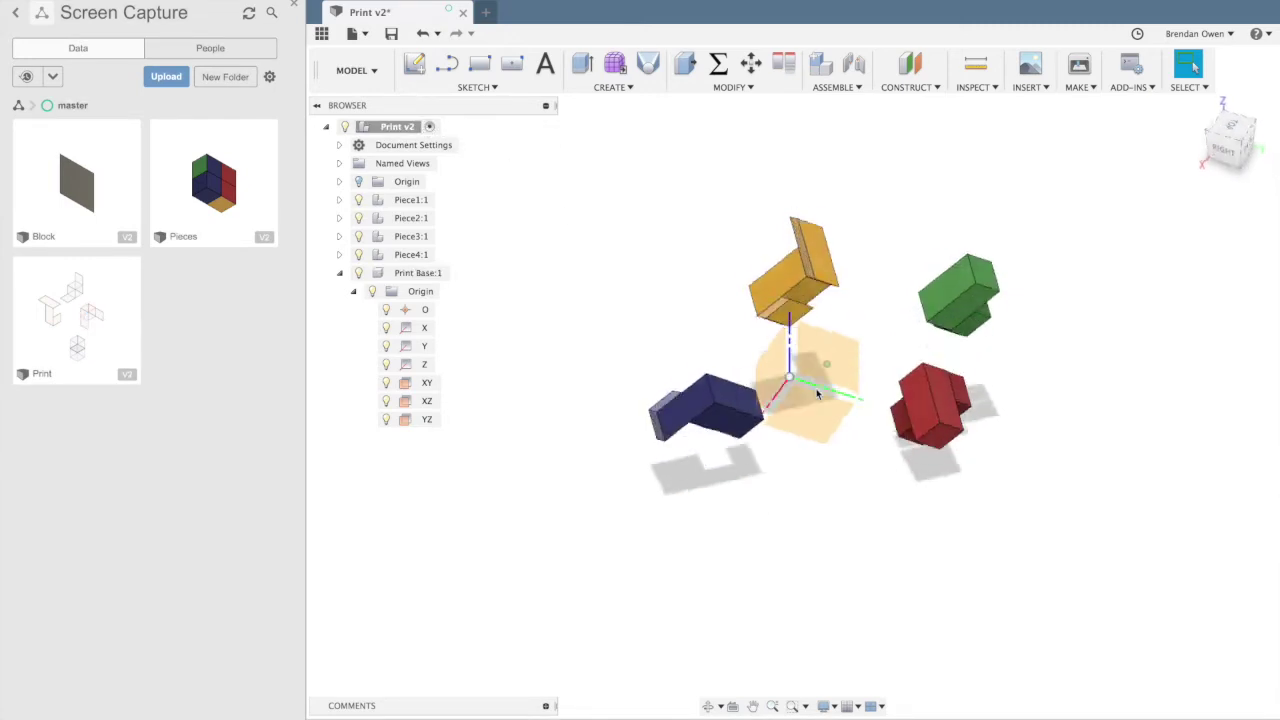
pyautogui.keyDown('shift'); pyautogui.scroll(4, 817, 394); pyautogui.keyUp('shift')
pyautogui.keyDown('shift'); pyautogui.scroll(-6, 817, 394); pyautogui.keyUp('shift')
pyautogui.keyDown('shift'); pyautogui.scroll(6, 817, 394); pyautogui.keyUp('shift')
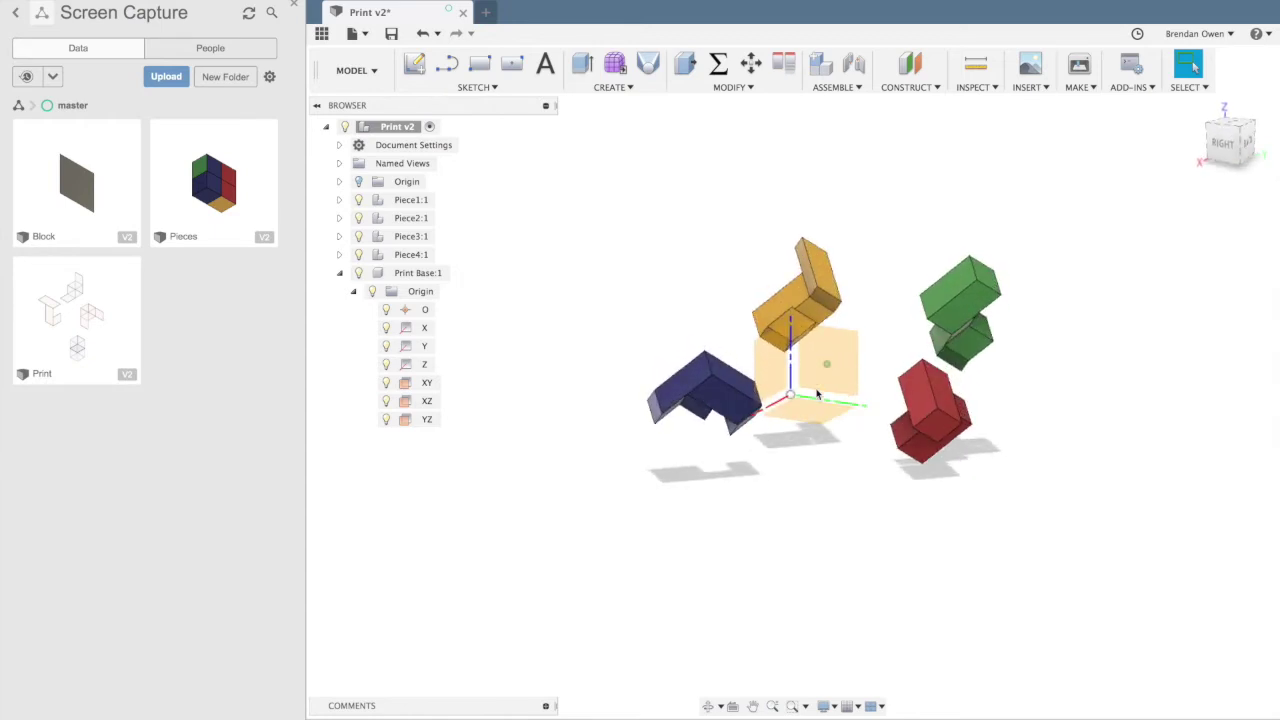
pyautogui.click(1189, 87)
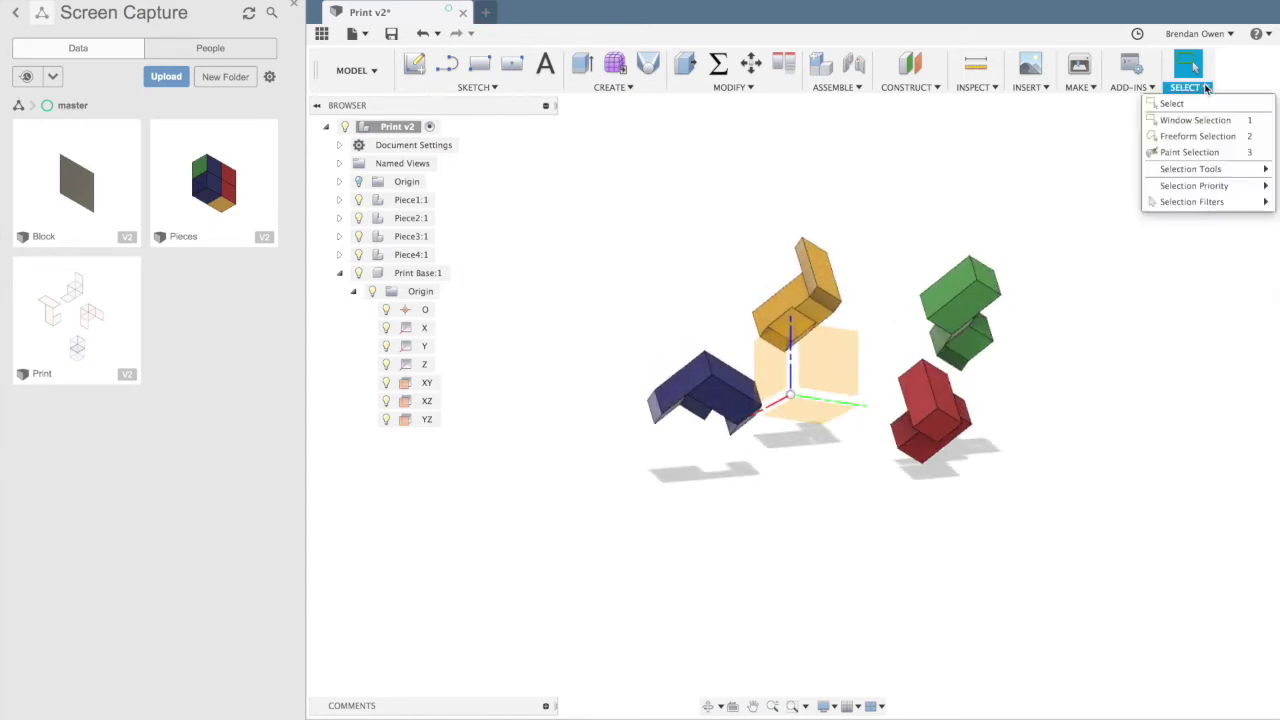
pyautogui.click(1187, 204)
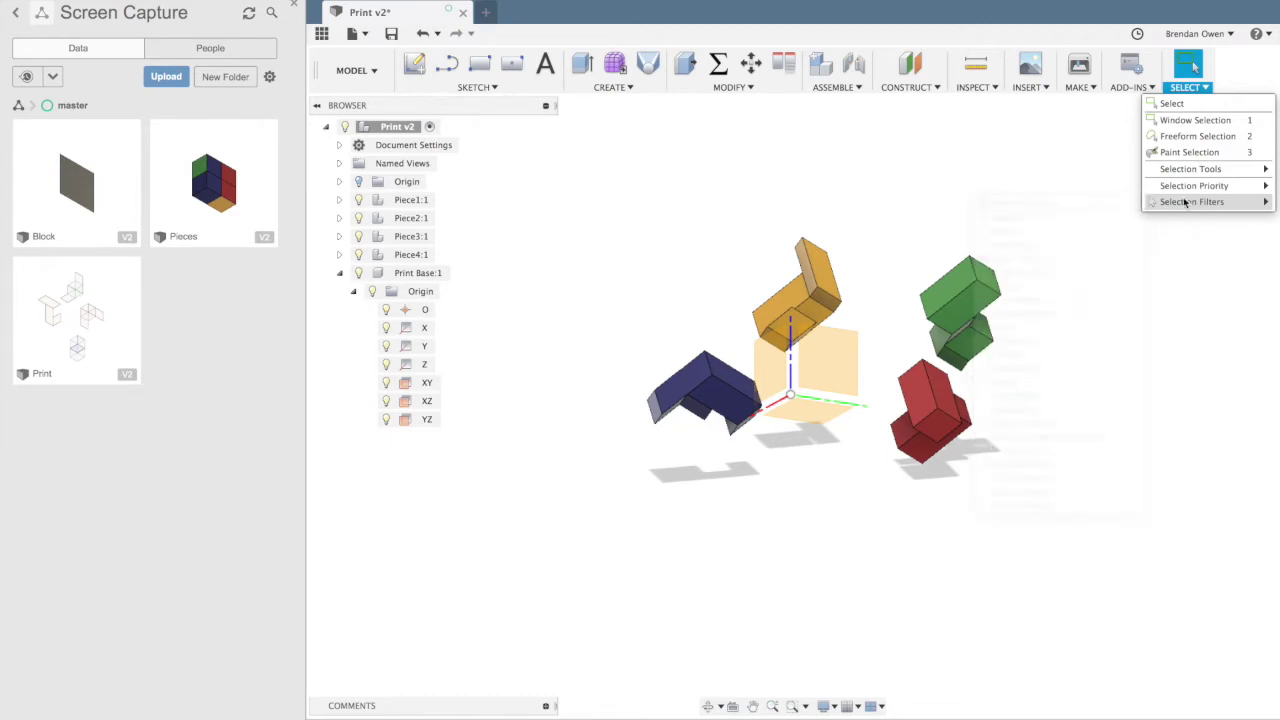
pyautogui.click(1207, 201)
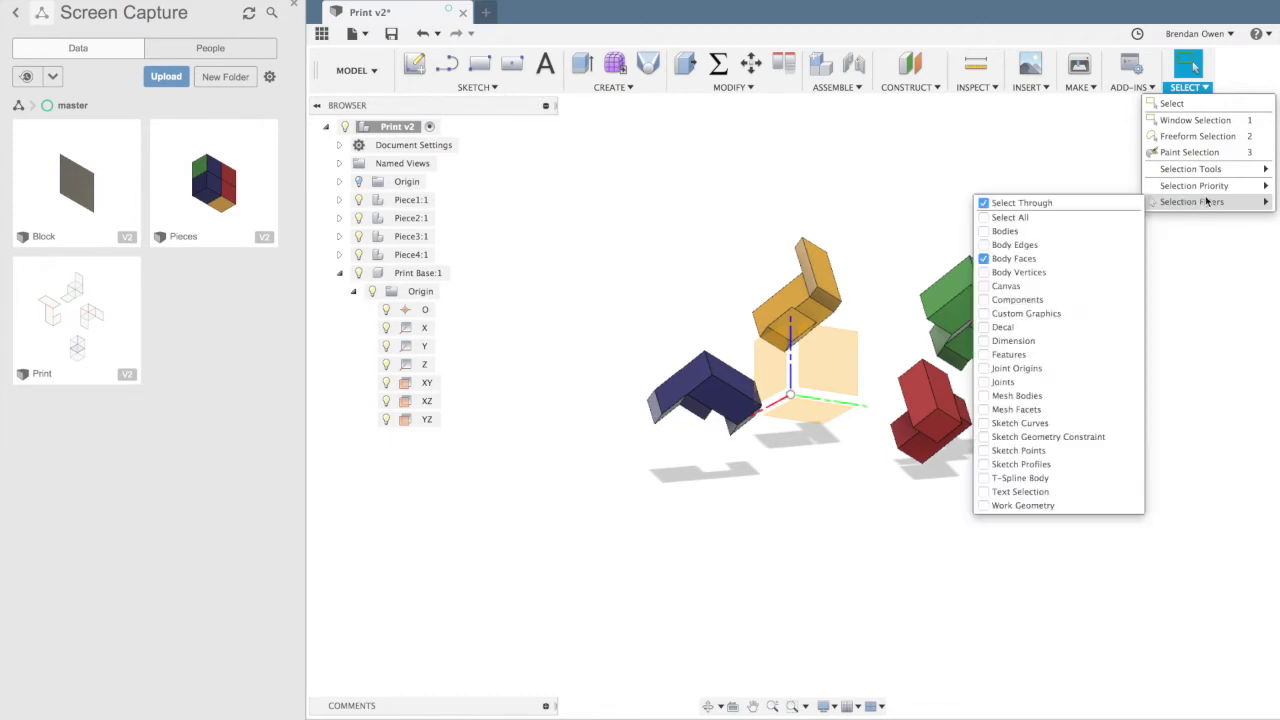
pyautogui.click(1005, 217)
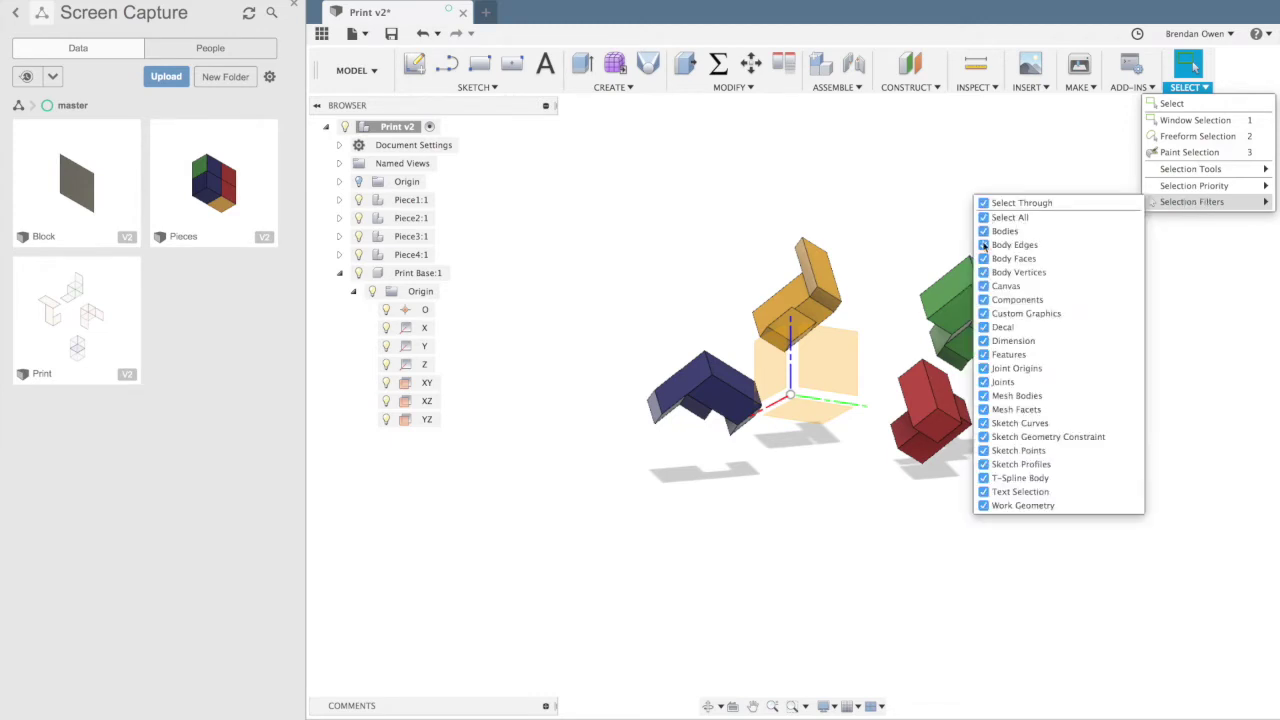
pyautogui.click(890, 501)
# - Make Print Base the active component and start a sketch on its XY origin plane
pyautogui.keyDown('shift'); pyautogui.scroll(5, 794, 576); pyautogui.keyUp('shift')
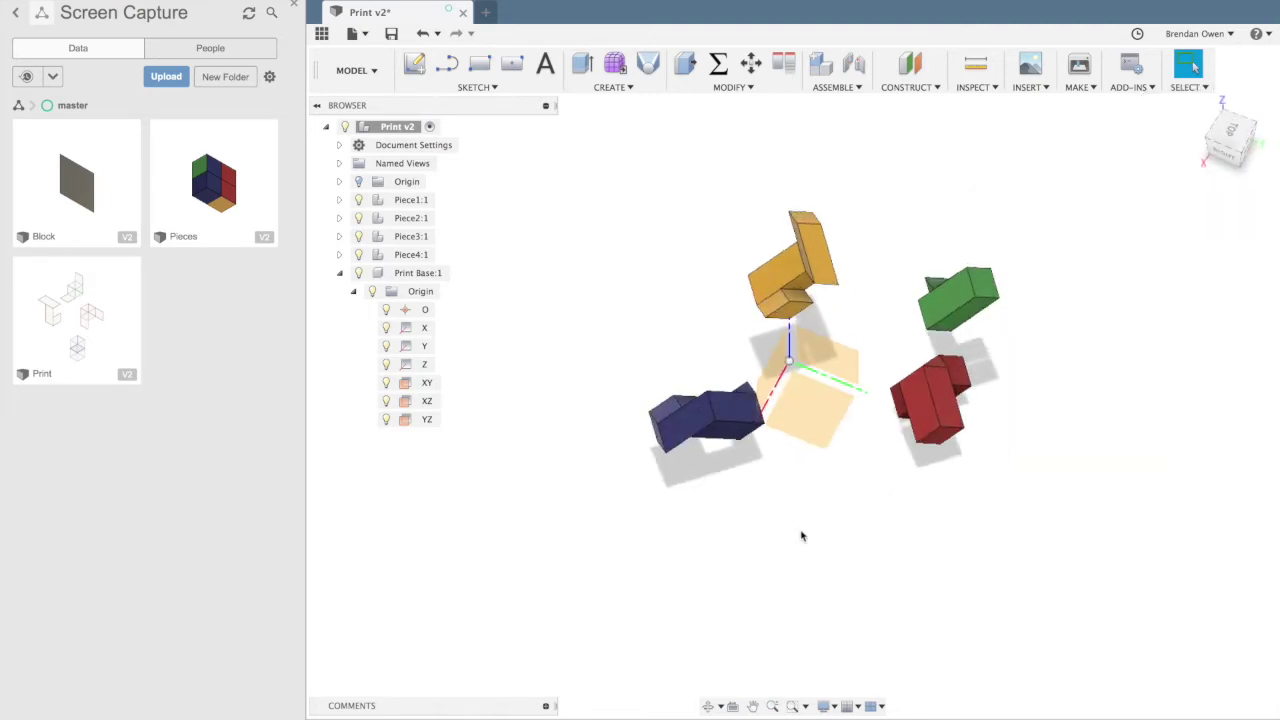
pyautogui.rightClick(817, 415)
pyautogui.press('Escape')
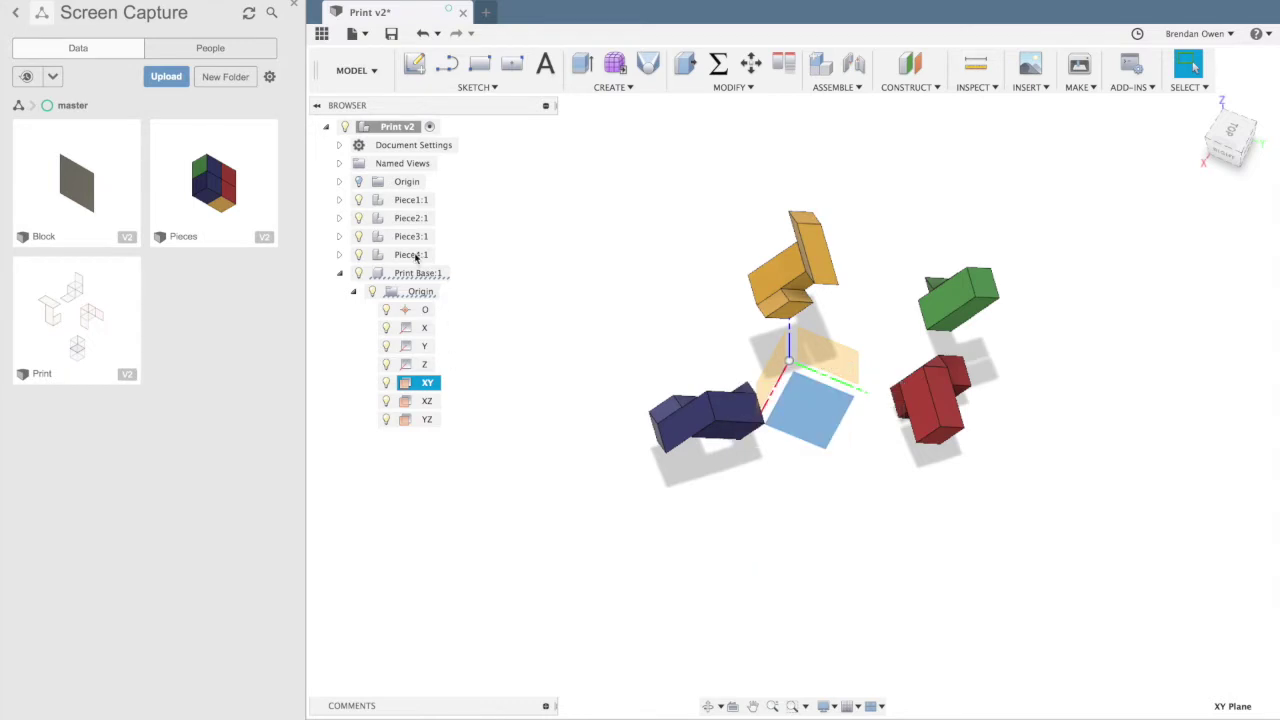
pyautogui.click(448, 273)
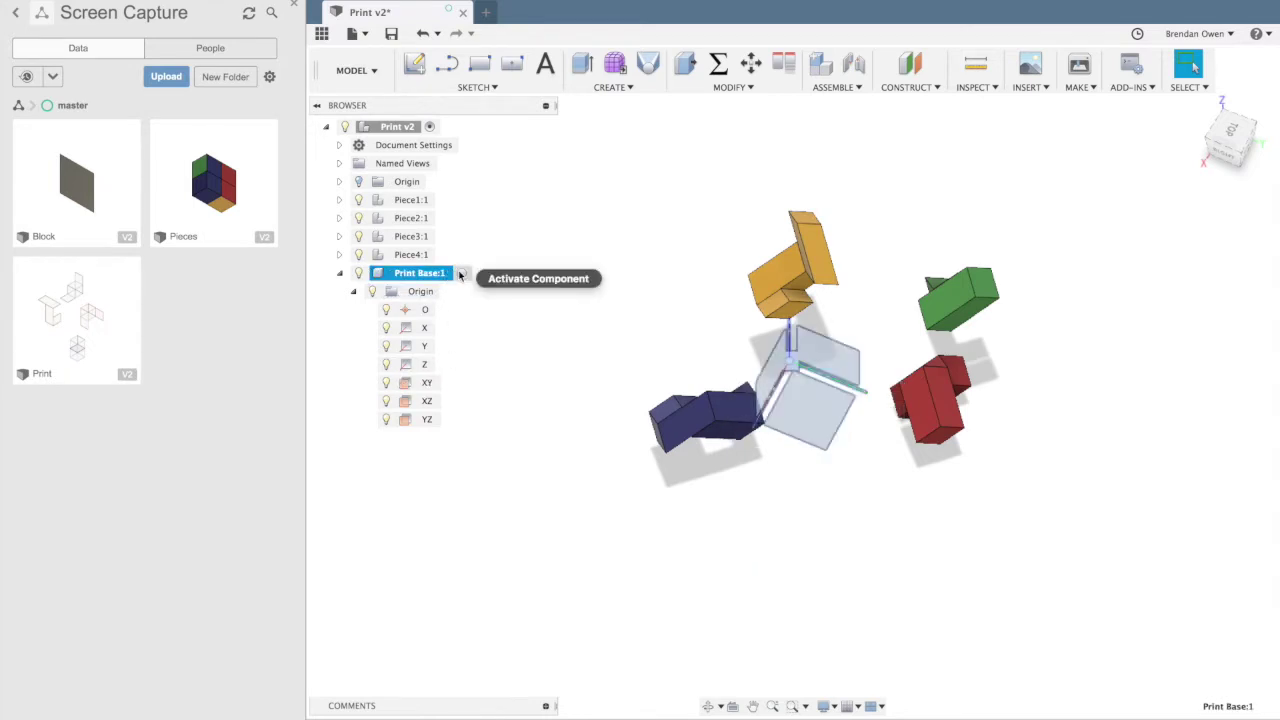
pyautogui.click(461, 272)
pyautogui.click(820, 435)
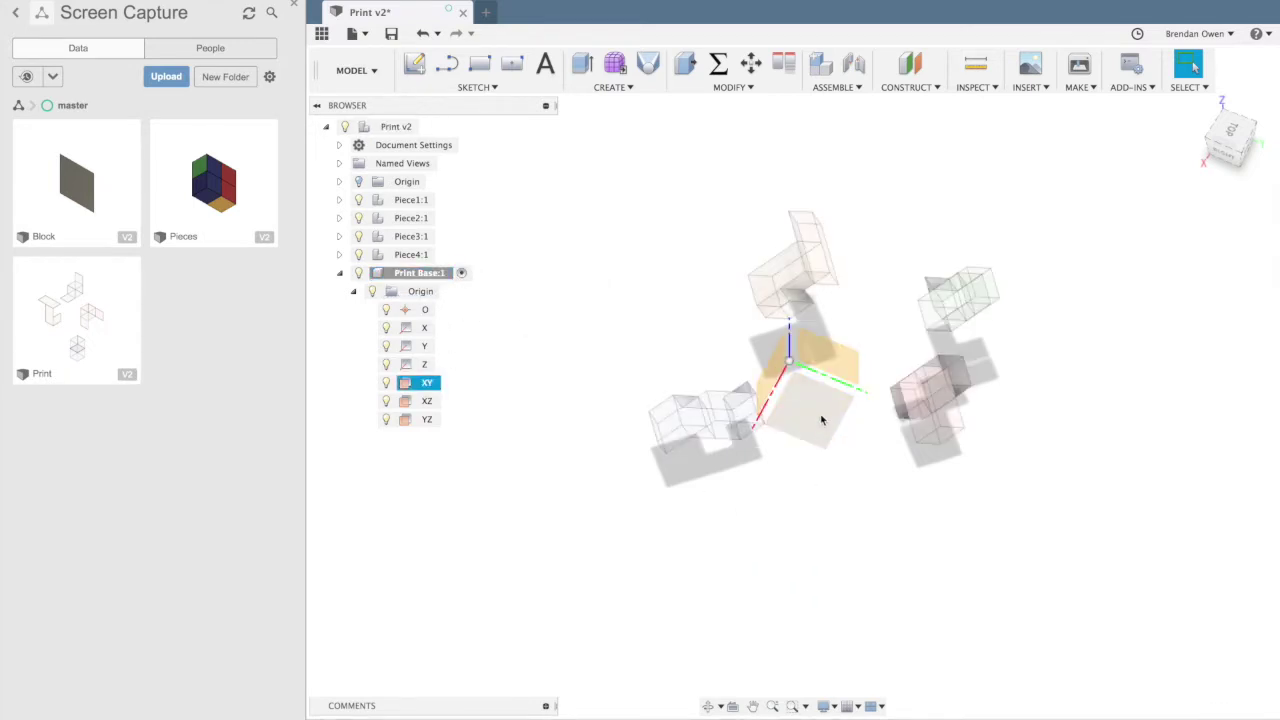
pyautogui.rightClick(822, 419)
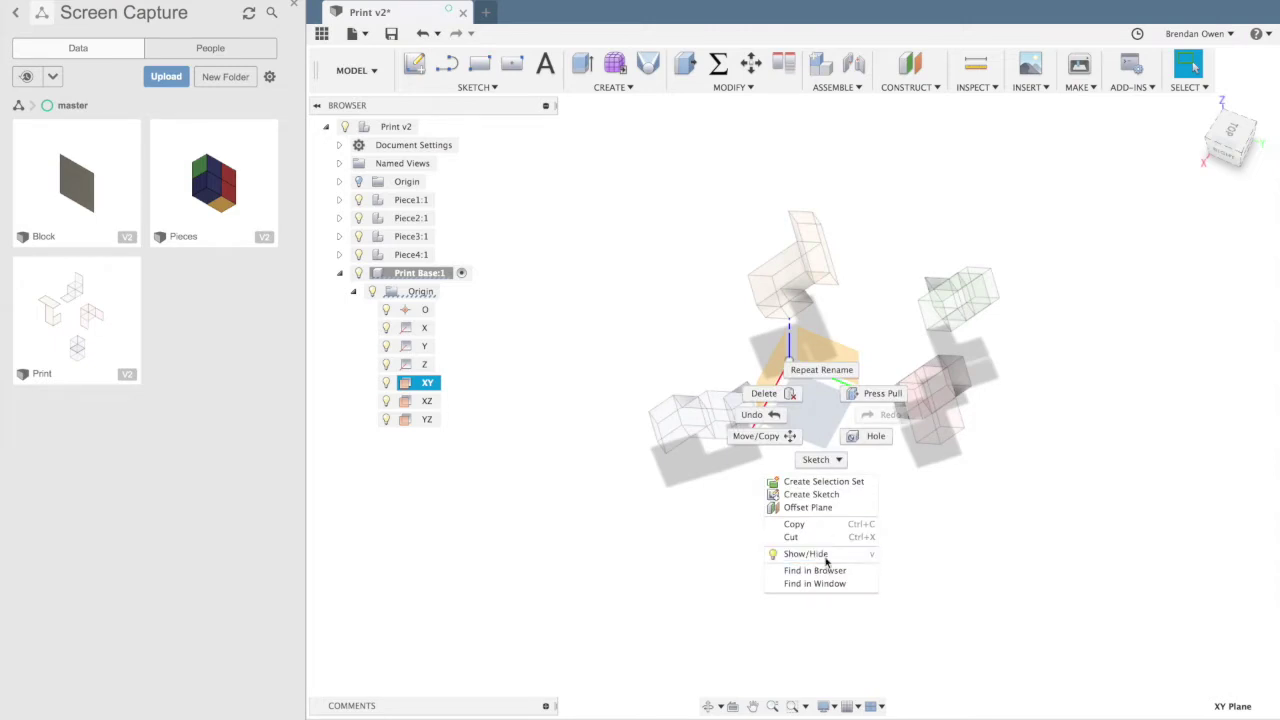
pyautogui.click(812, 495)
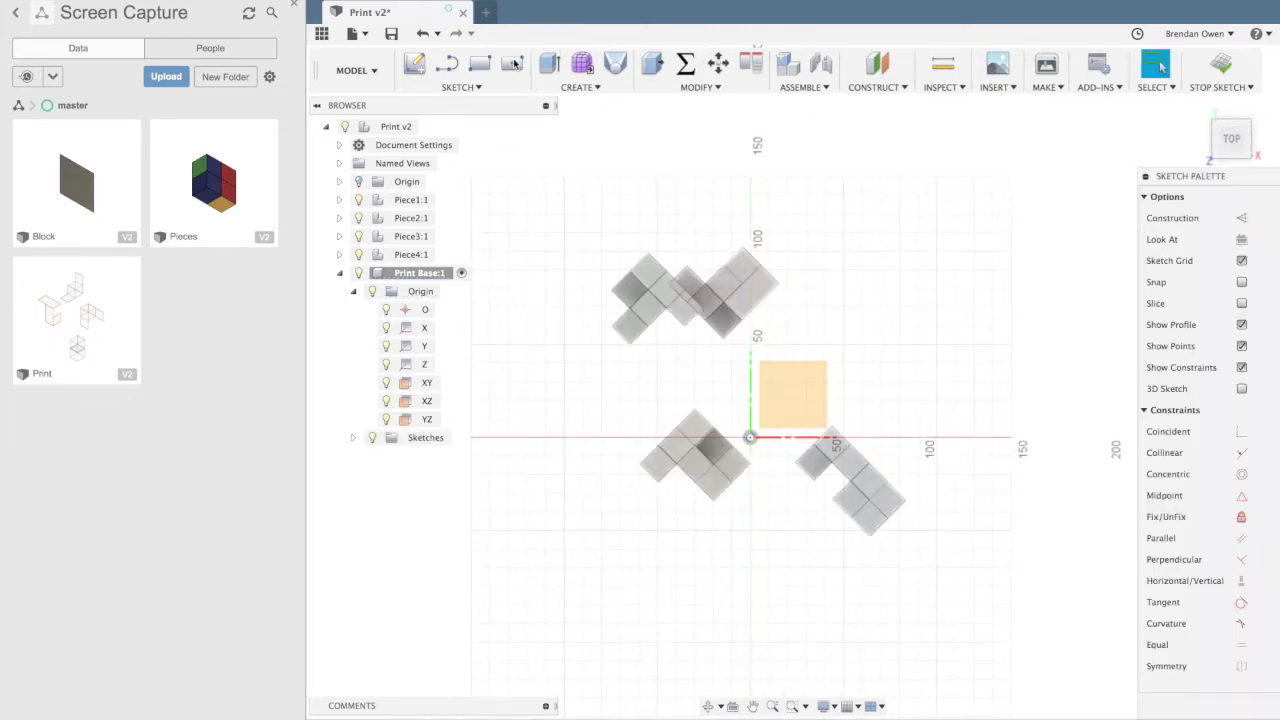
# - Sketch a centre rectangle about 106 by 110 mm around the Print Base origin and finish the sketch
pyautogui.press('r')
pyautogui.click(749, 438)
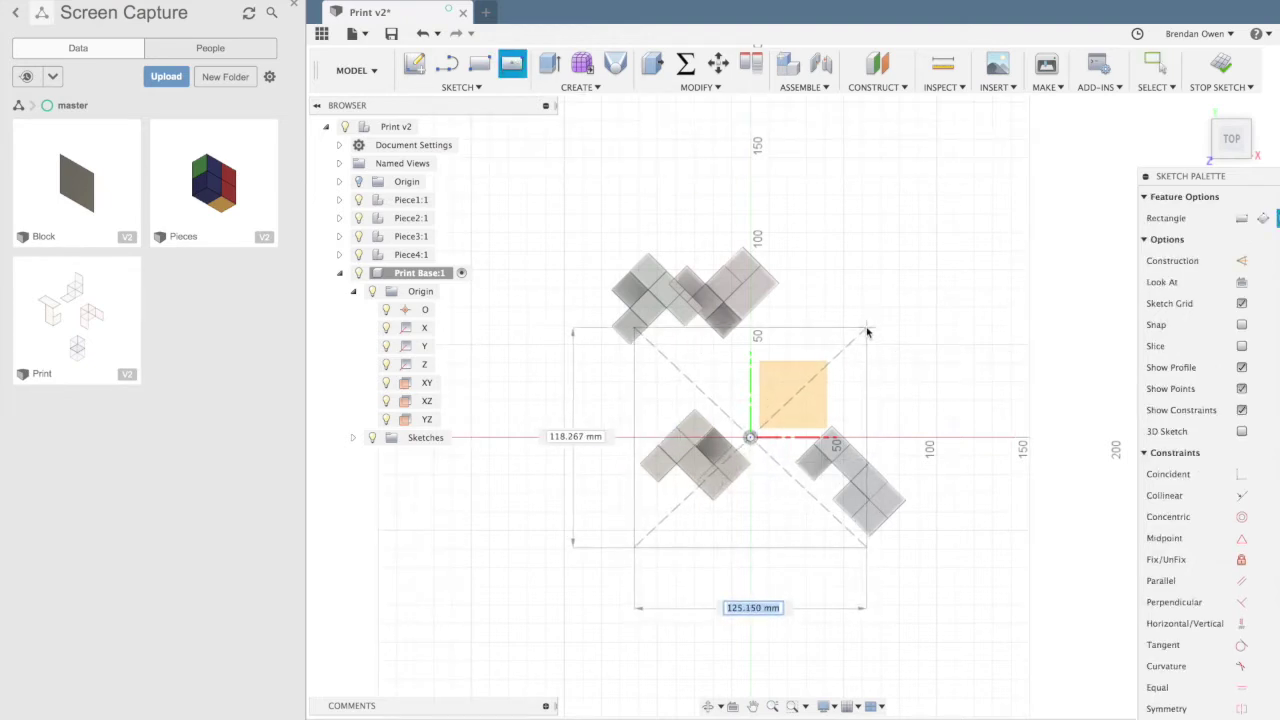
pyautogui.click(849, 339)
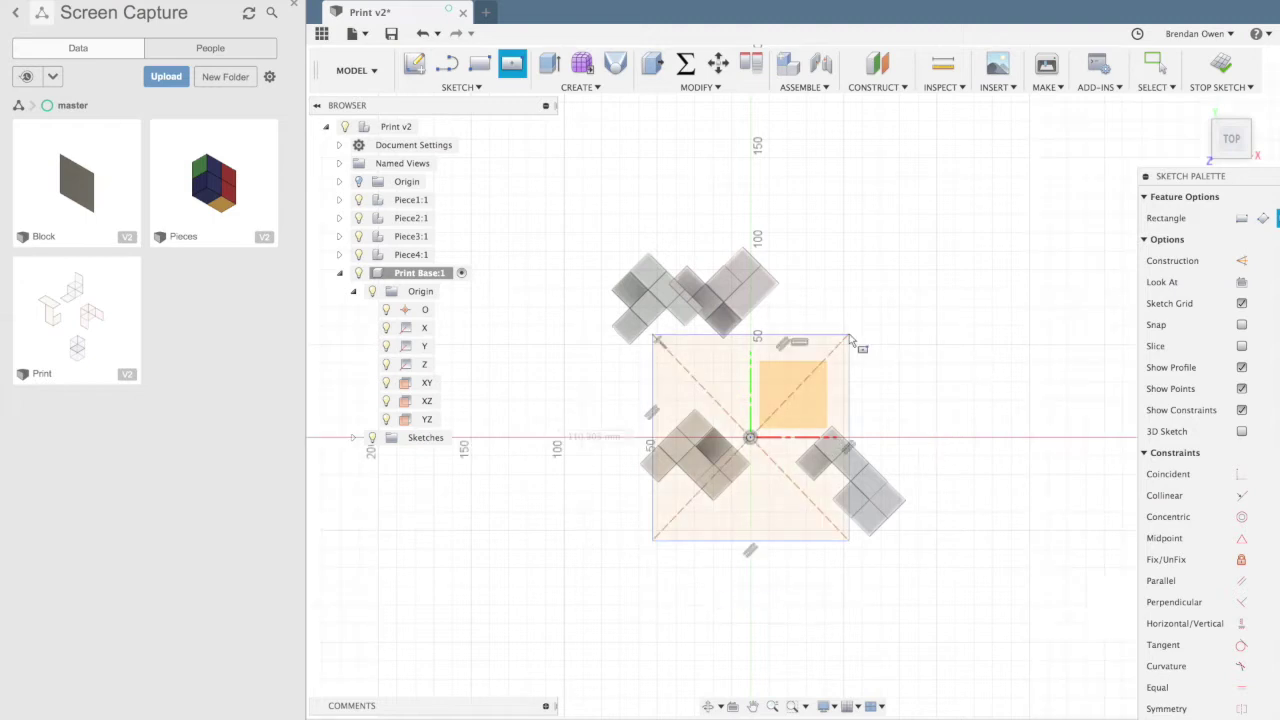
pyautogui.click(1220, 66)
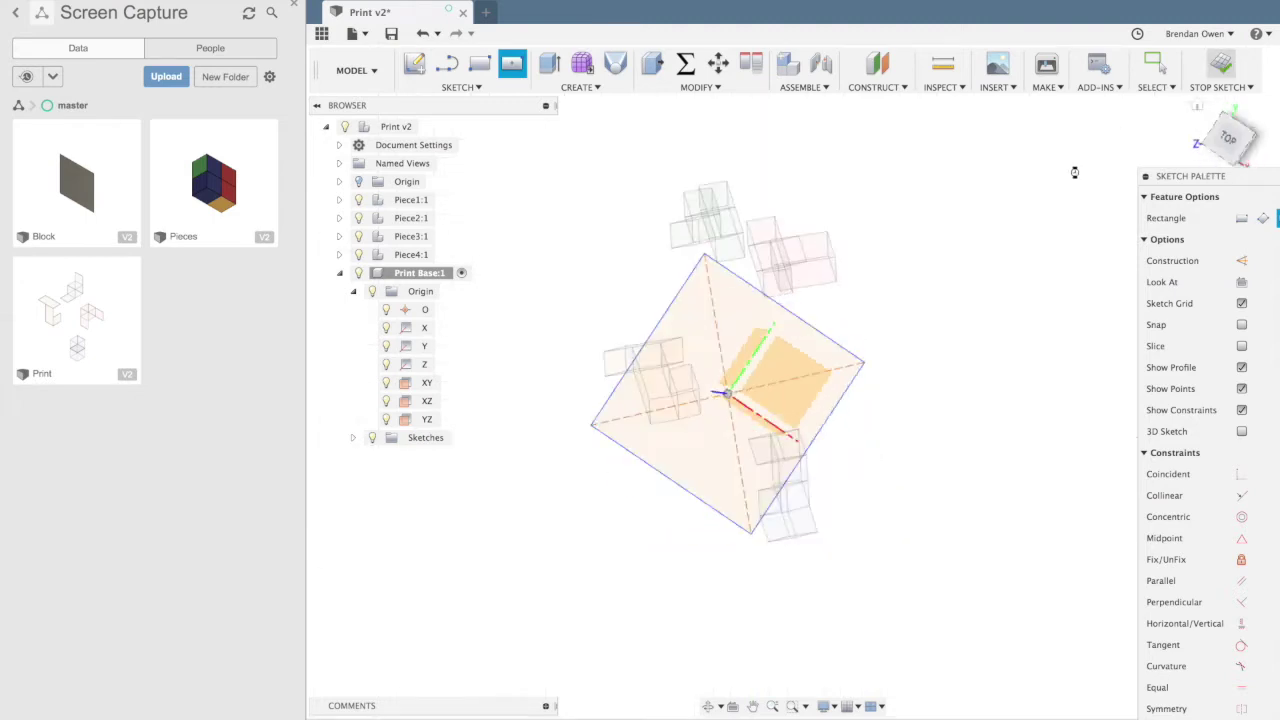
# - Extrude the rectangle profile by -10 mm as a new body to form the base plate
pyautogui.click(850, 428)
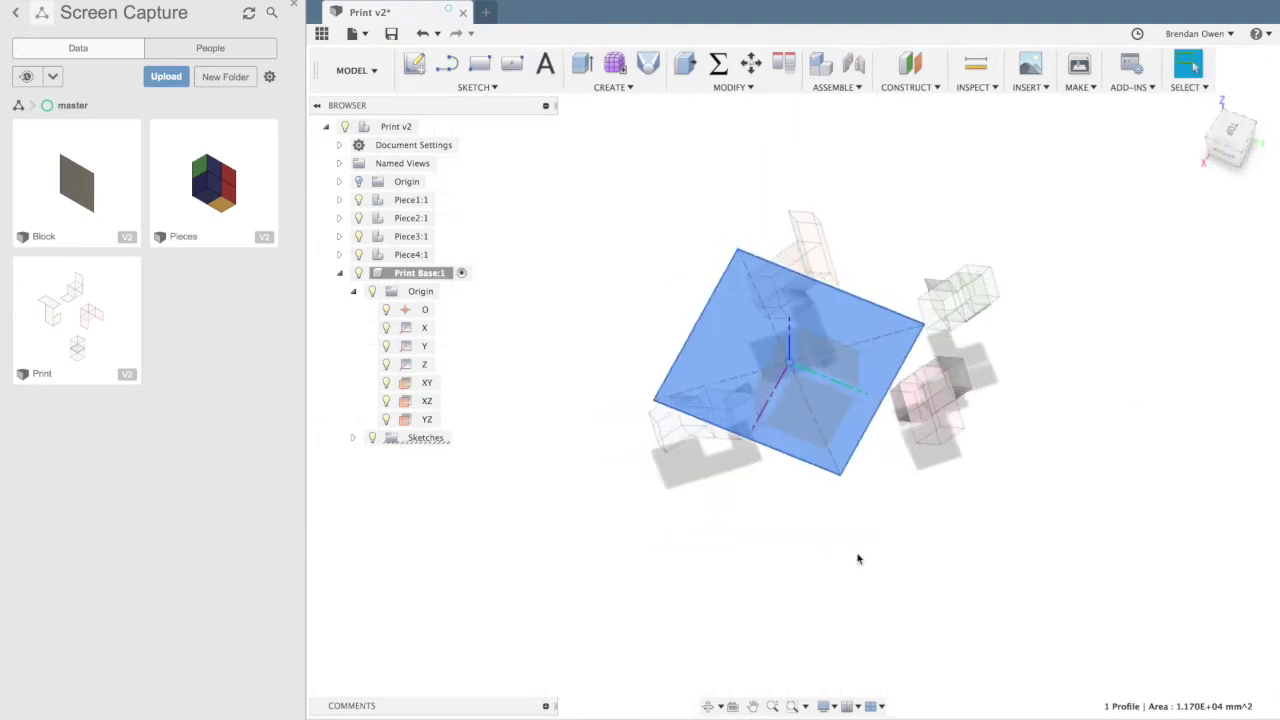
pyautogui.keyDown('shift'); pyautogui.scroll(-5, 858, 559); pyautogui.keyUp('shift')
pyautogui.press('e')
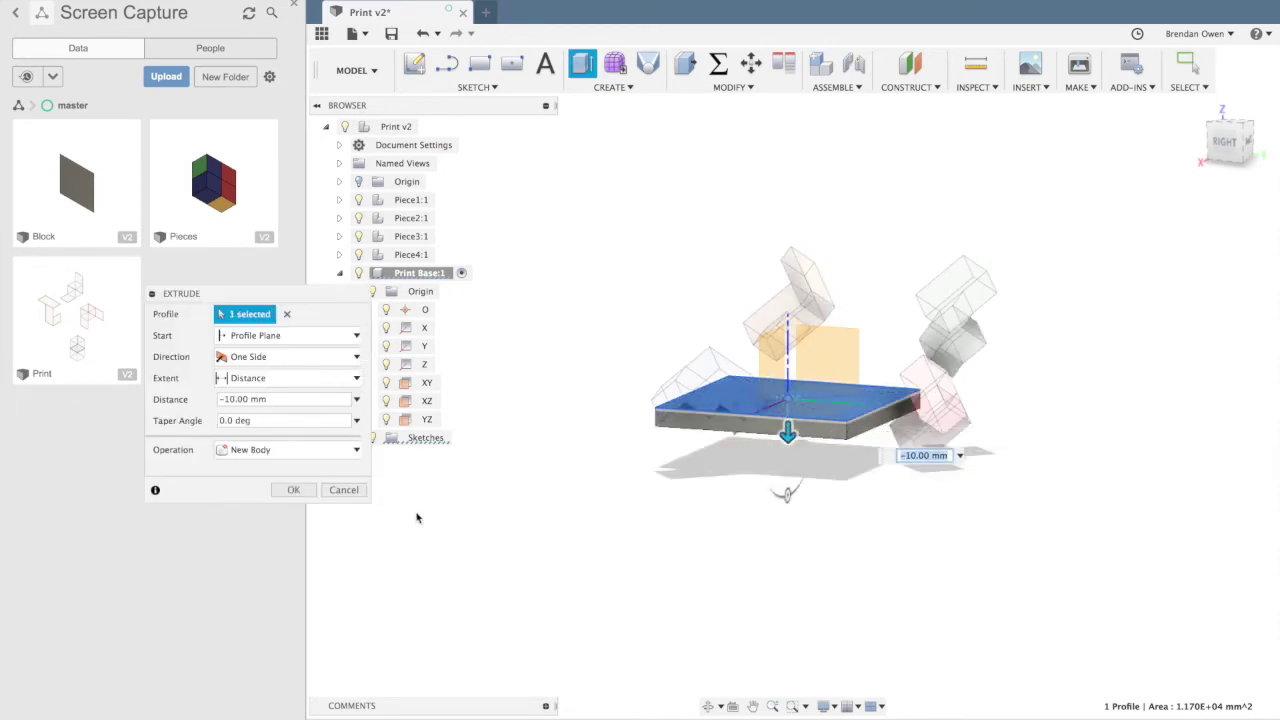
pyautogui.click(296, 490)
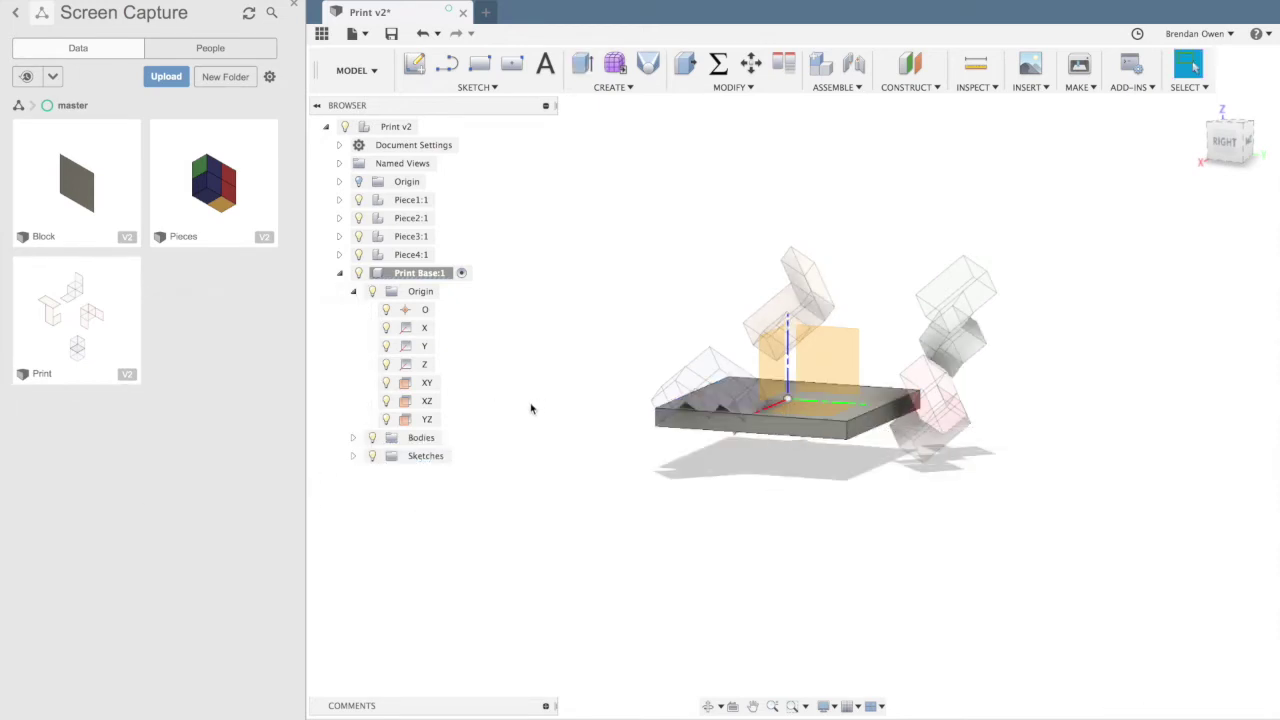
# - Ground the Print Base component and make the top-level Print component active again
pyautogui.rightClick(431, 272)
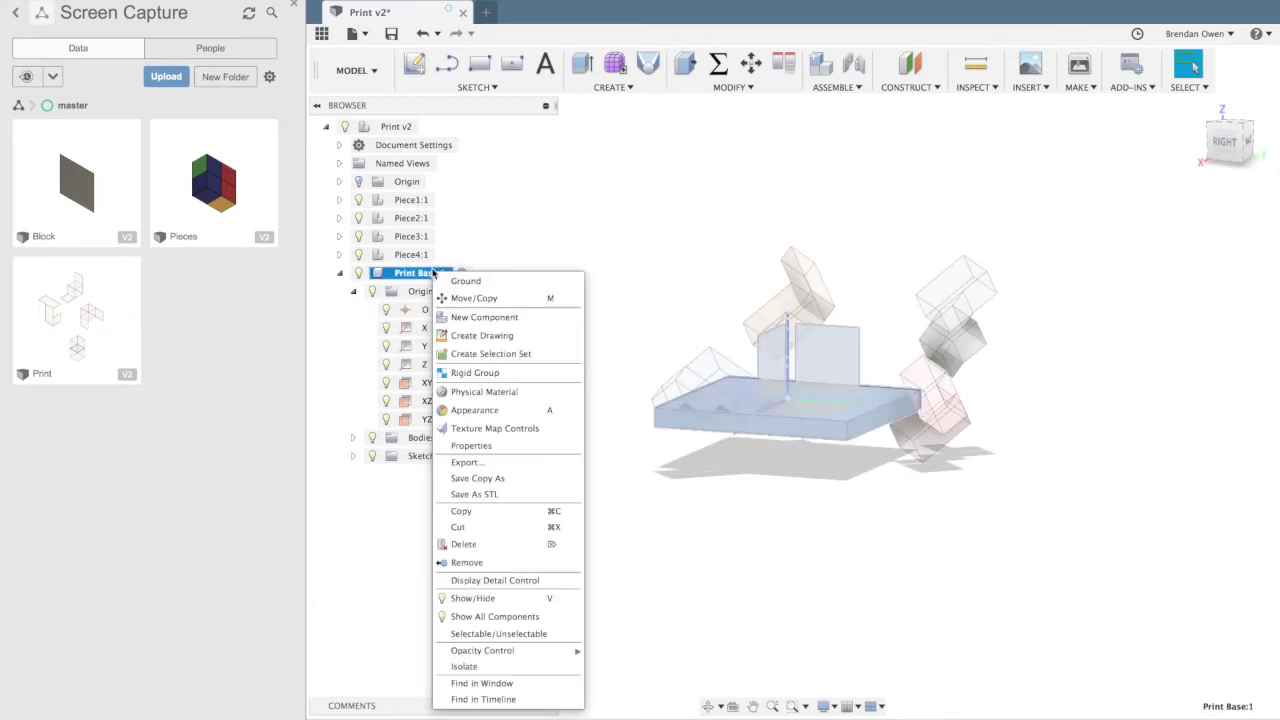
pyautogui.click(460, 285)
pyautogui.click(633, 202)
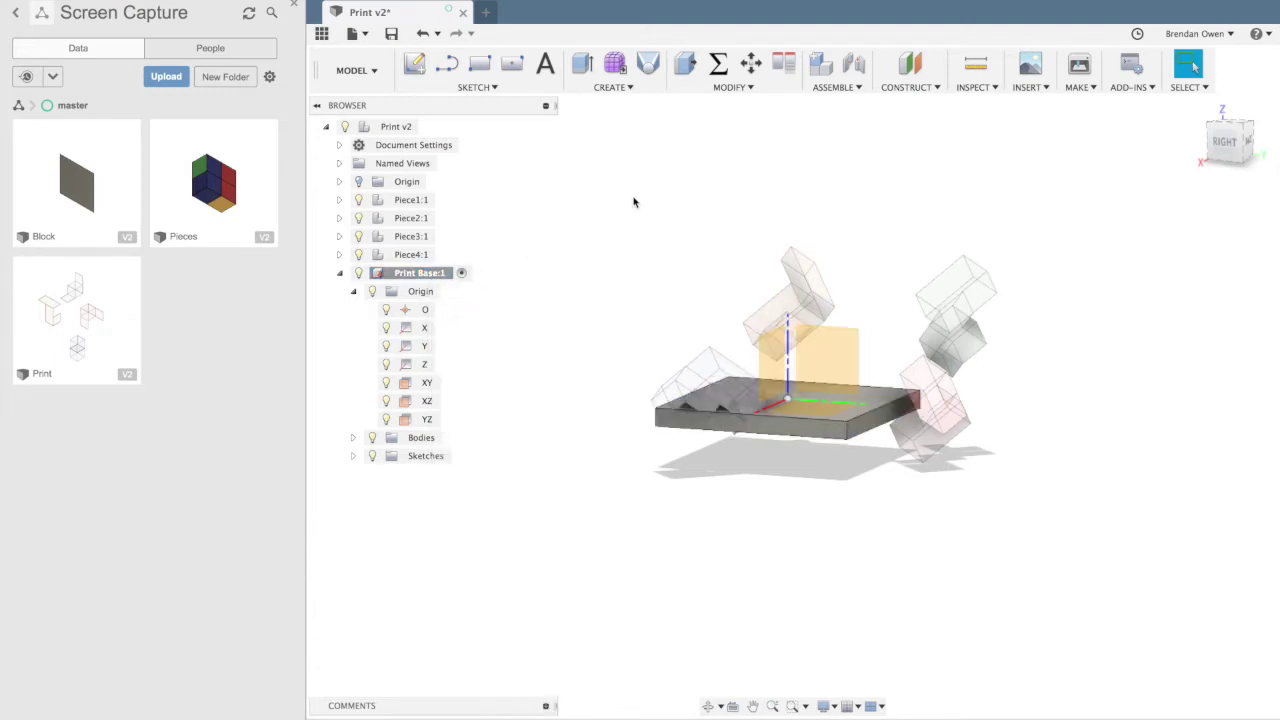
pyautogui.click(429, 126)
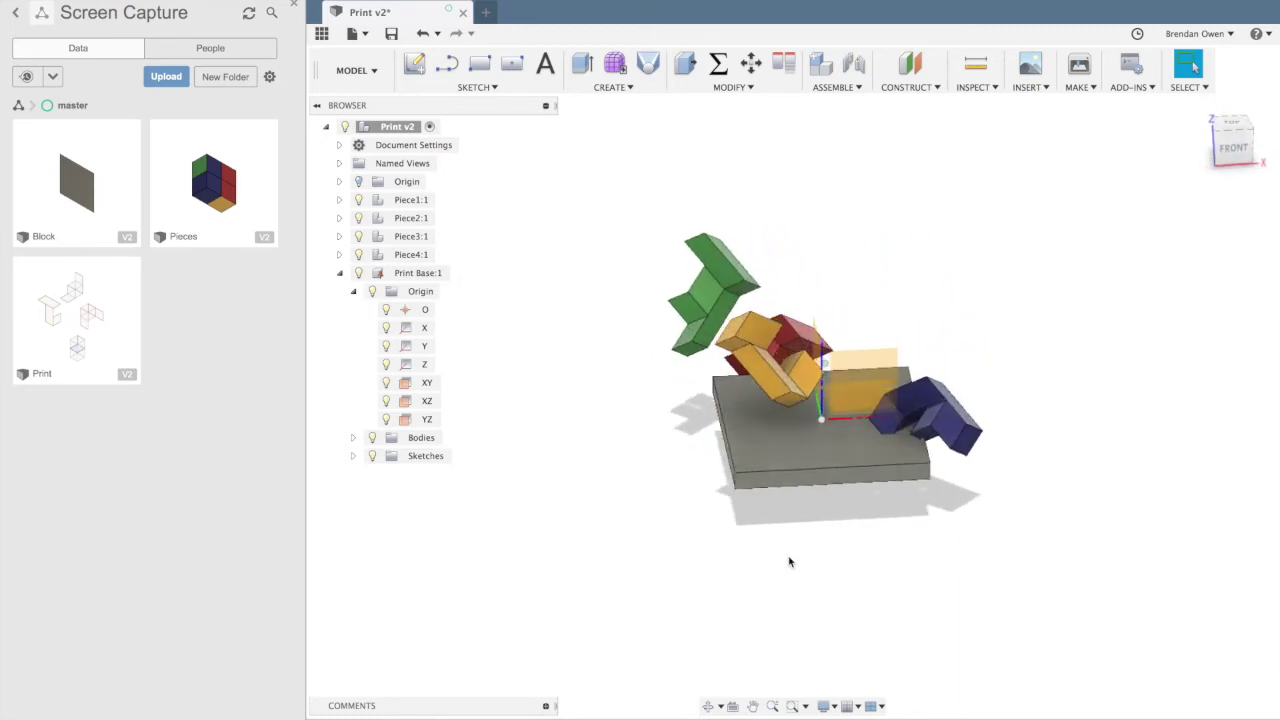
# - Rigidly join the orange piece to the midpoint of the base plate's upper left edge and hide the Print Base origin
pyautogui.click(854, 64)
pyautogui.click(812, 351)
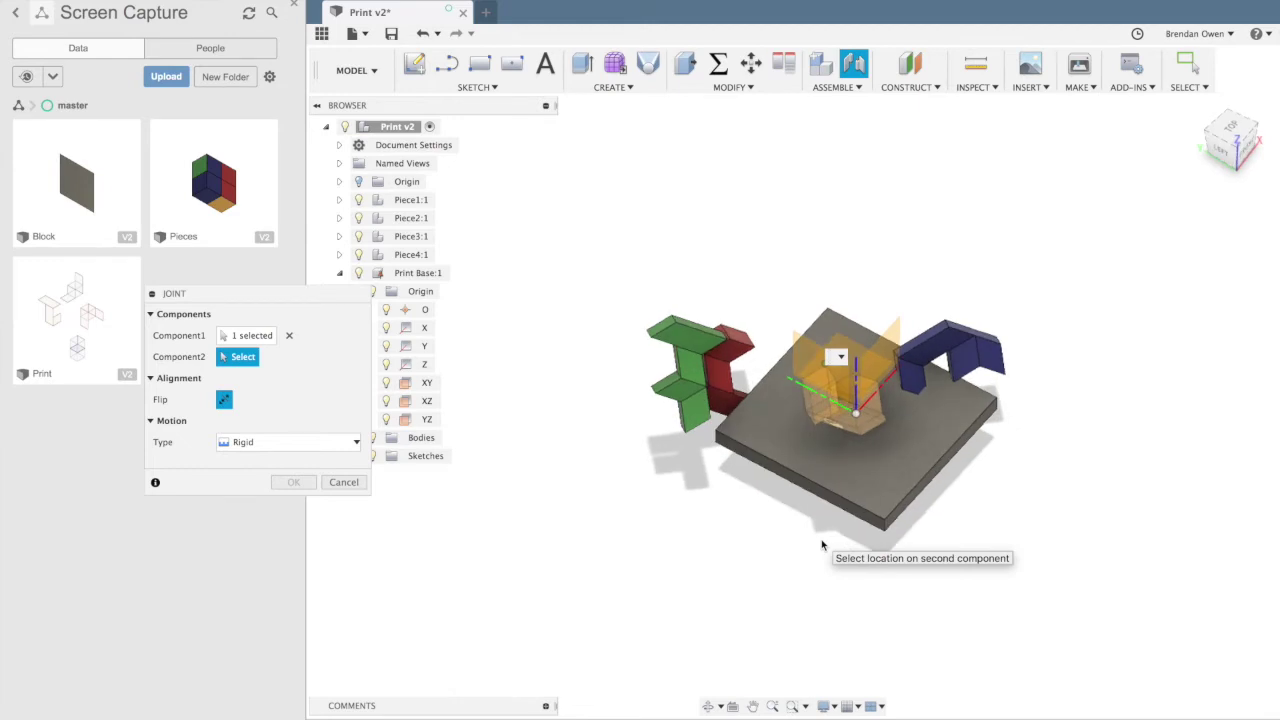
pyautogui.click(800, 473)
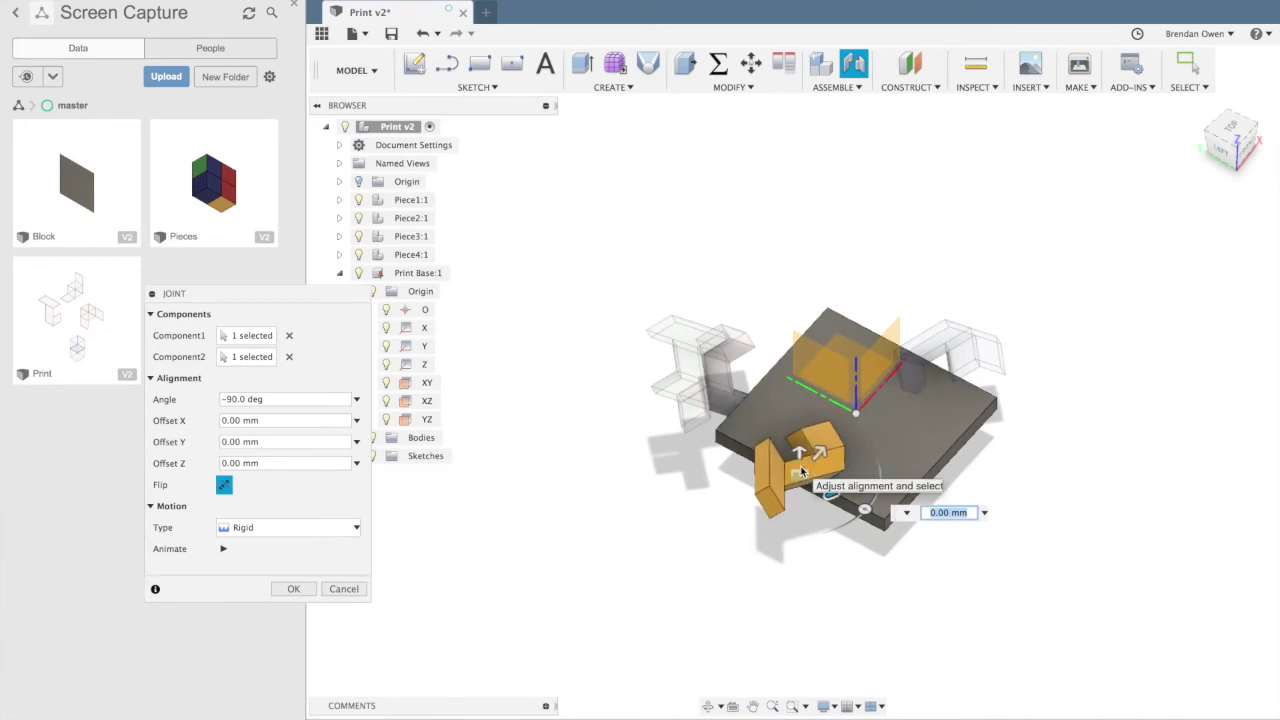
pyautogui.click(293, 588)
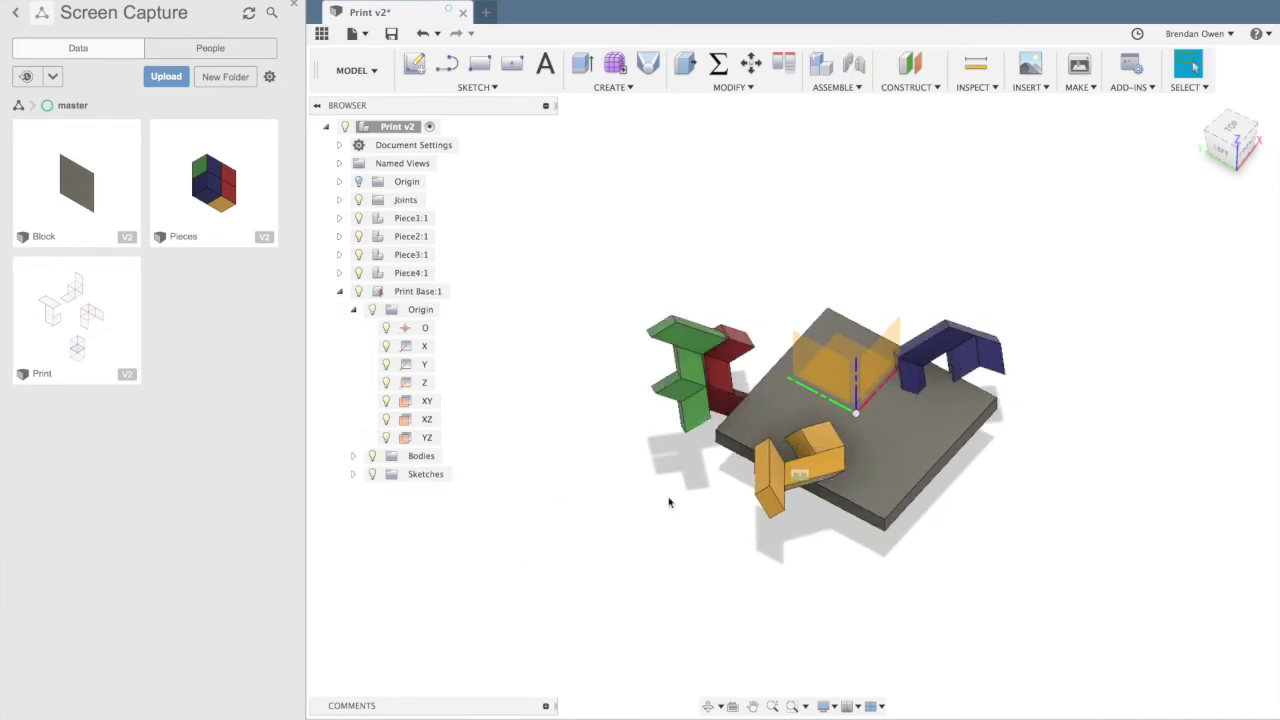
pyautogui.keyDown('shift'); pyautogui.moveTo(1070, 538); pyautogui.dragTo(939, 493, button='middle'); pyautogui.keyUp('shift')
pyautogui.click(373, 311)
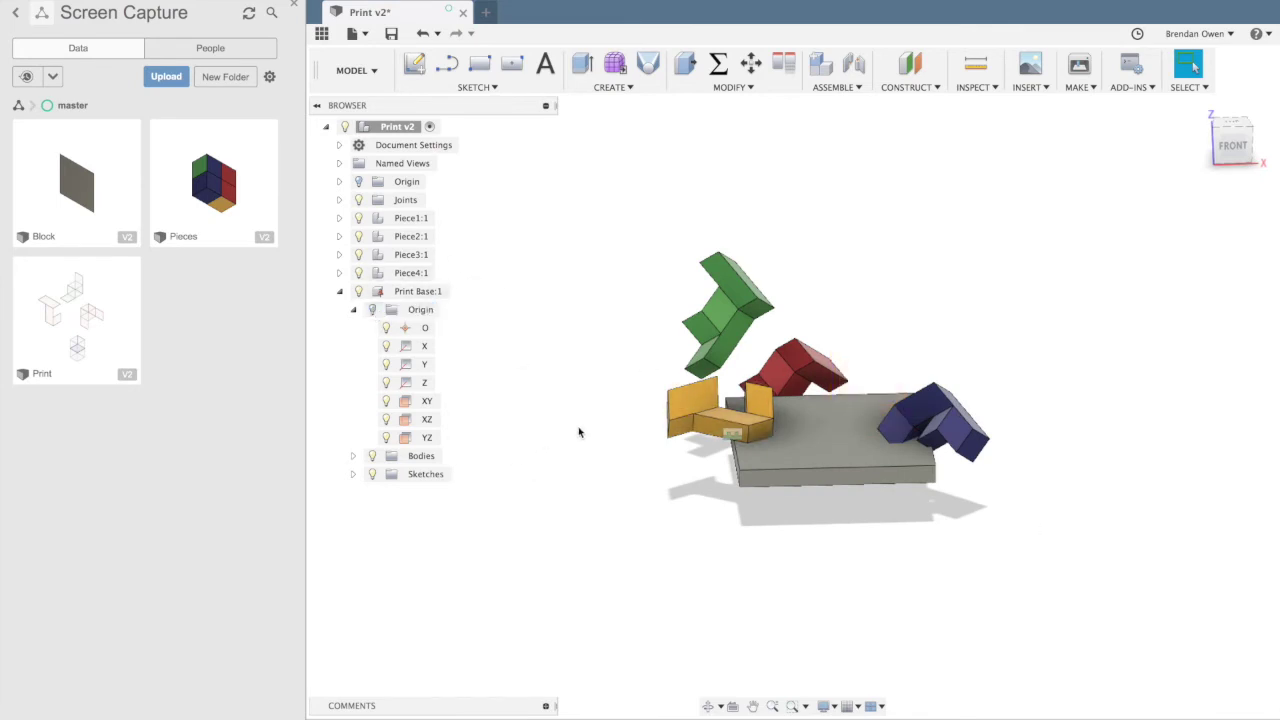
# - Join the red piece by a face centre to the midpoint of the base plate's upper back edge with a rigid joint
pyautogui.keyDown('shift'); pyautogui.scroll(5, 580, 432); pyautogui.keyUp('shift')
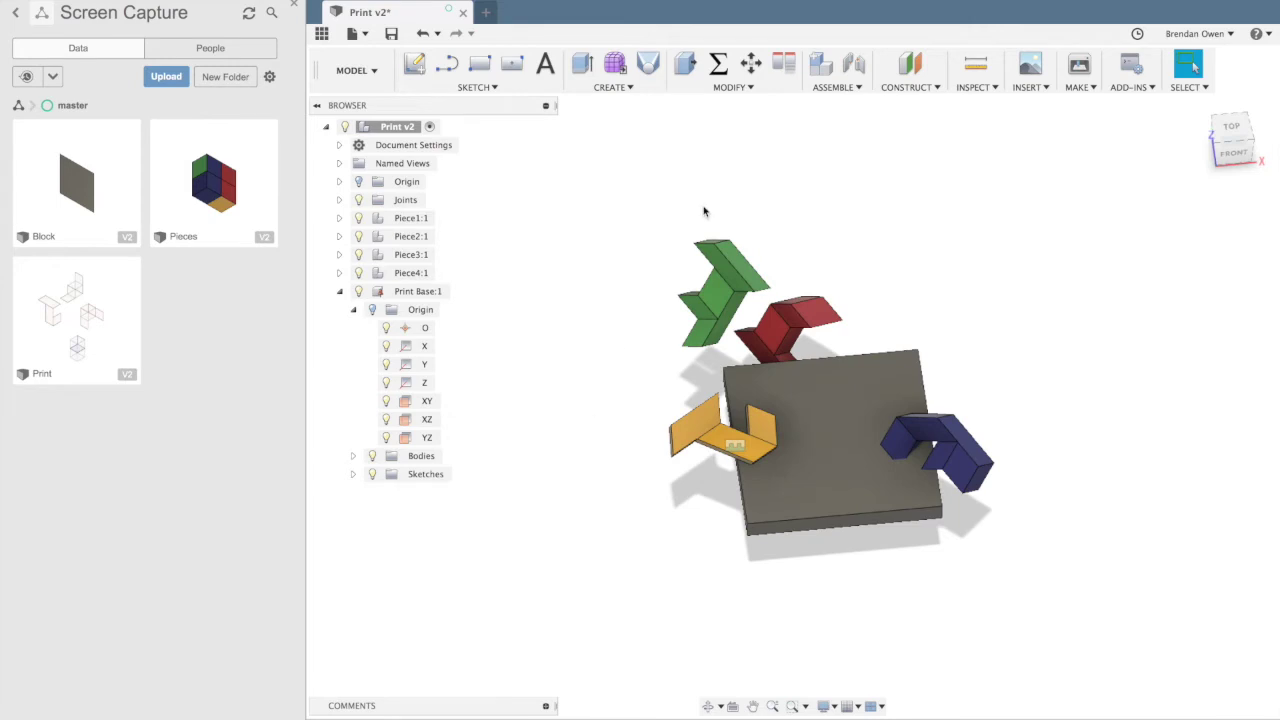
pyautogui.click(853, 64)
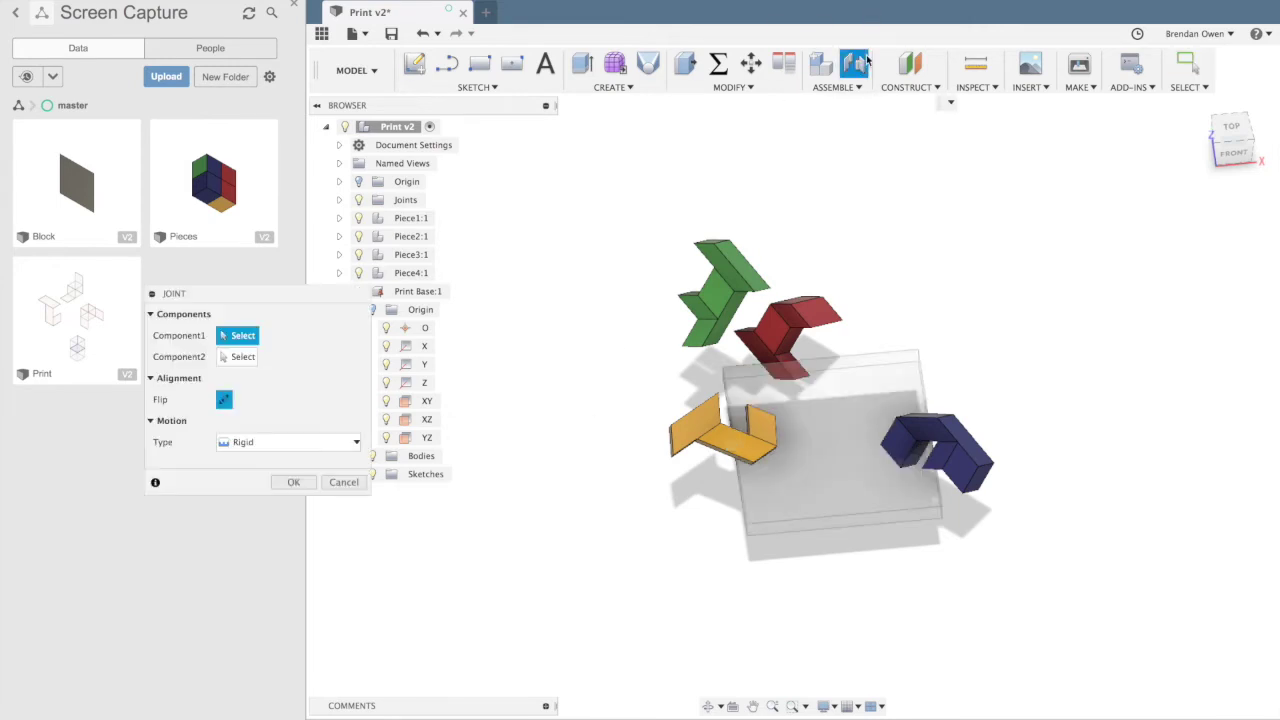
pyautogui.click(818, 315)
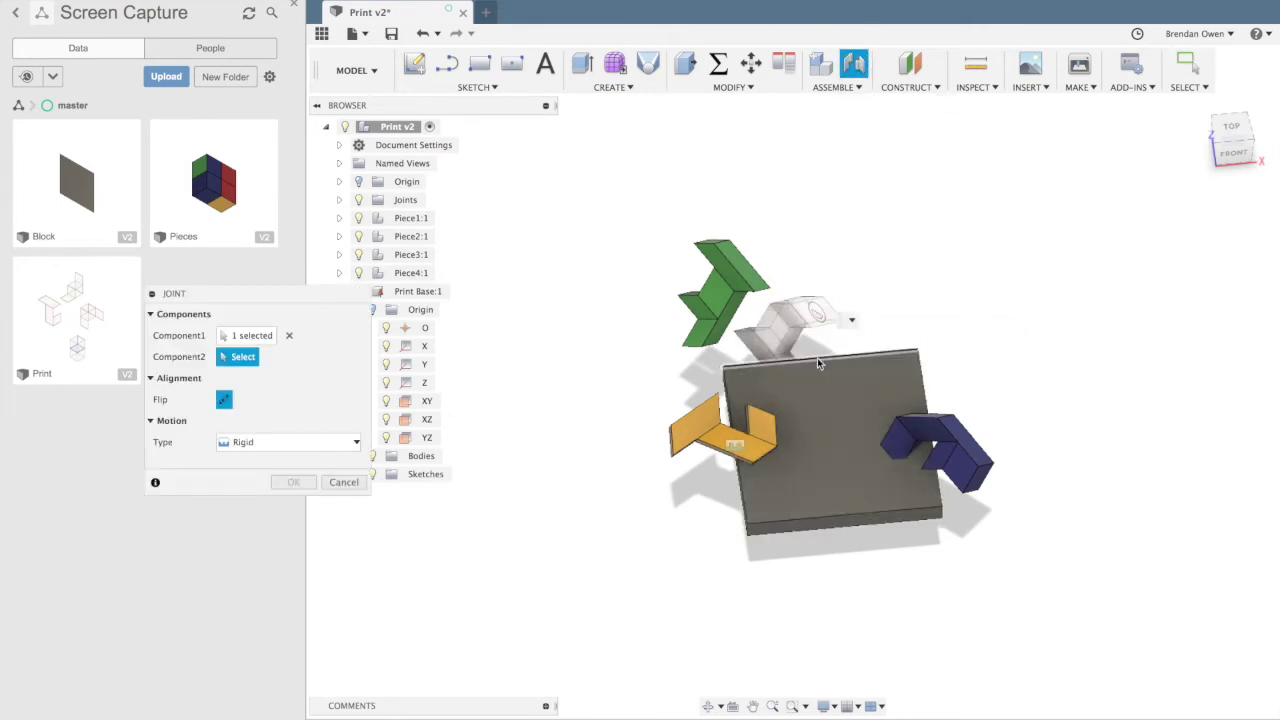
pyautogui.click(822, 370)
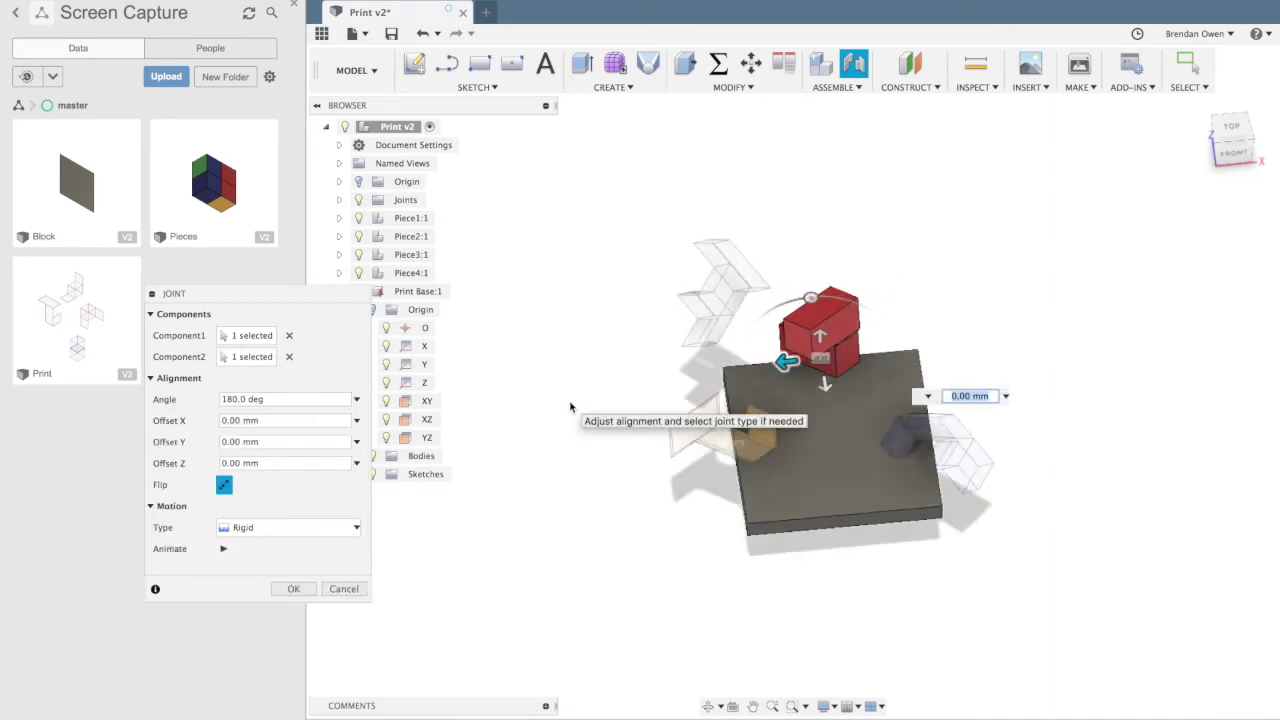
pyautogui.click(293, 588)
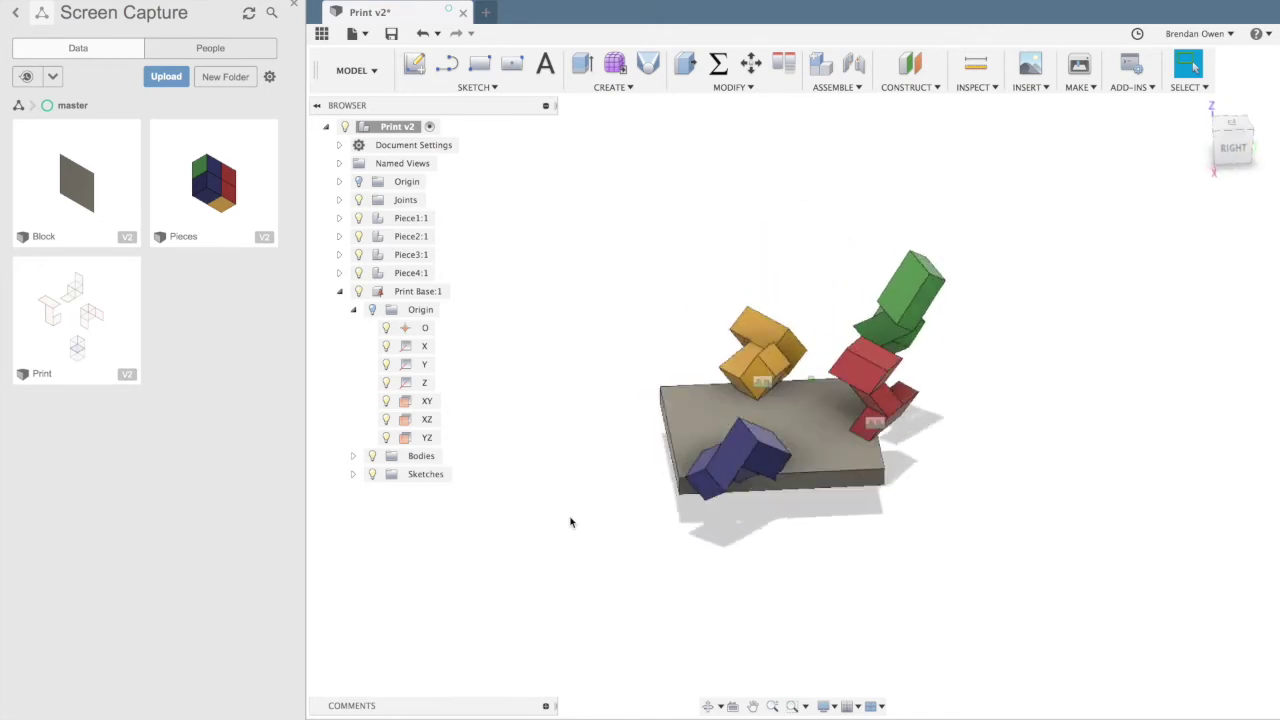
# - Join the blue piece by a face centre to the midpoint of the base plate's upper front edge with a rigid joint
pyautogui.click(854, 64)
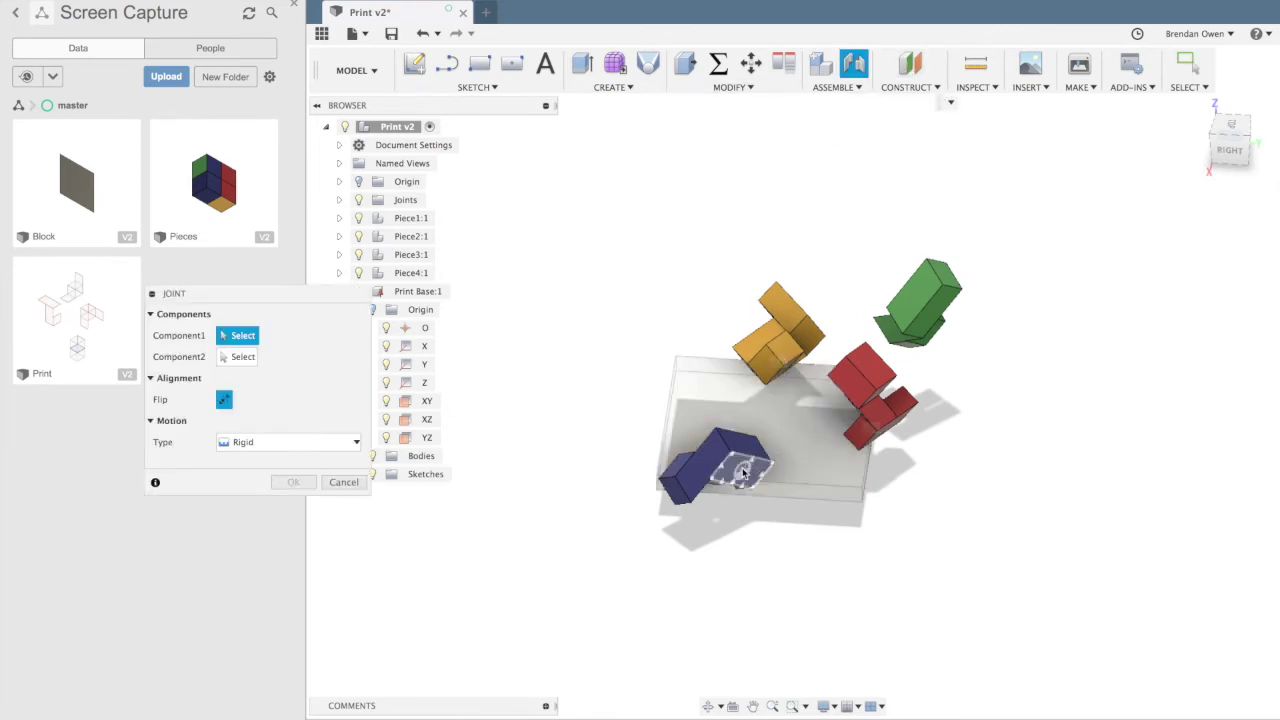
pyautogui.click(744, 473)
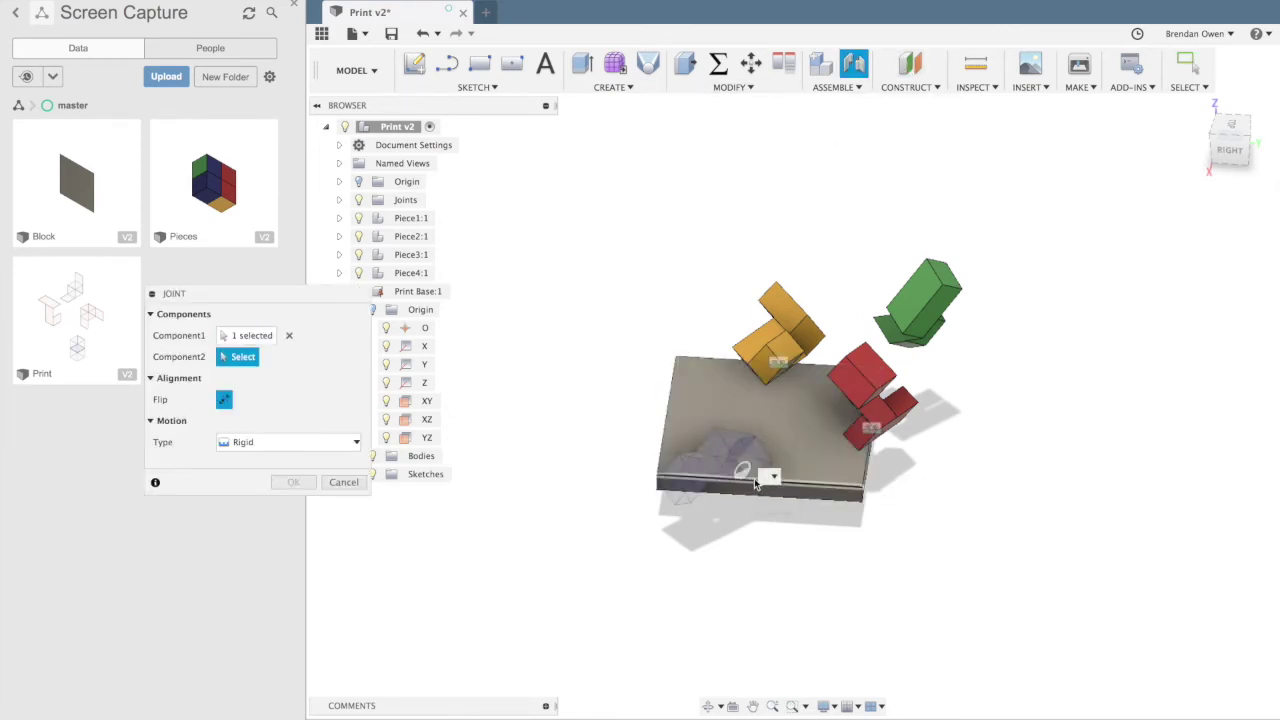
pyautogui.click(673, 419)
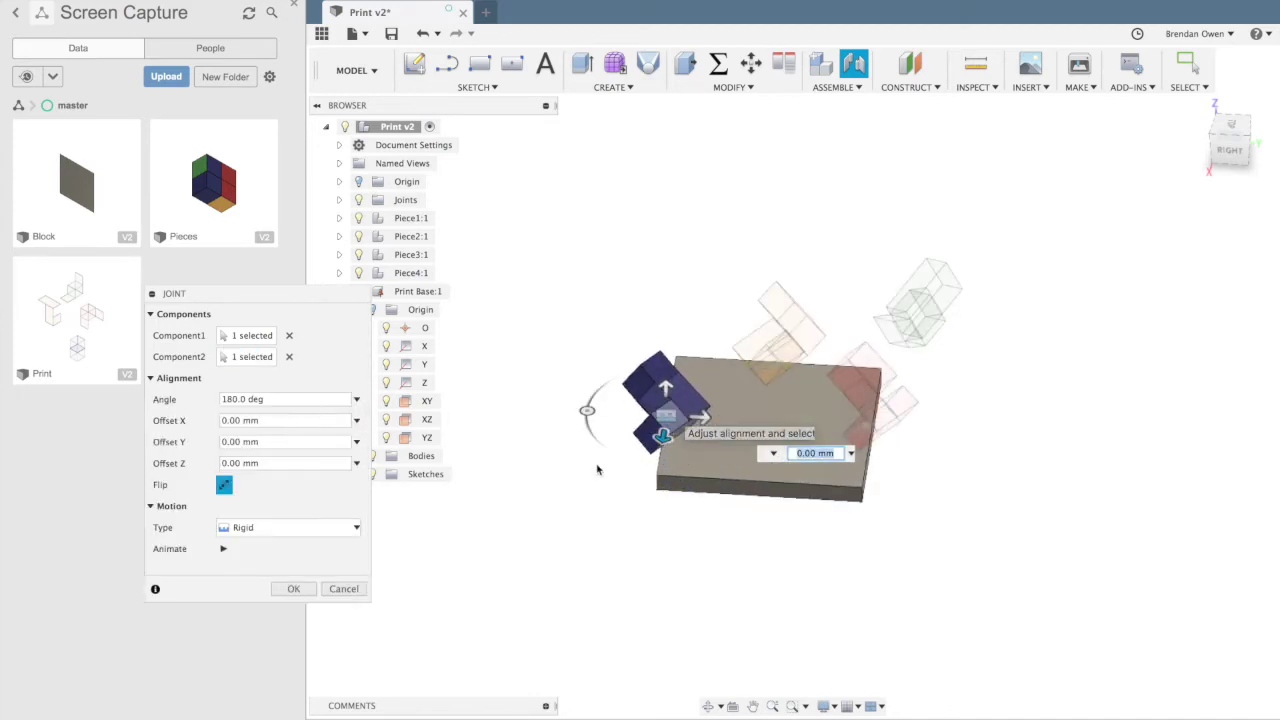
pyautogui.click(293, 588)
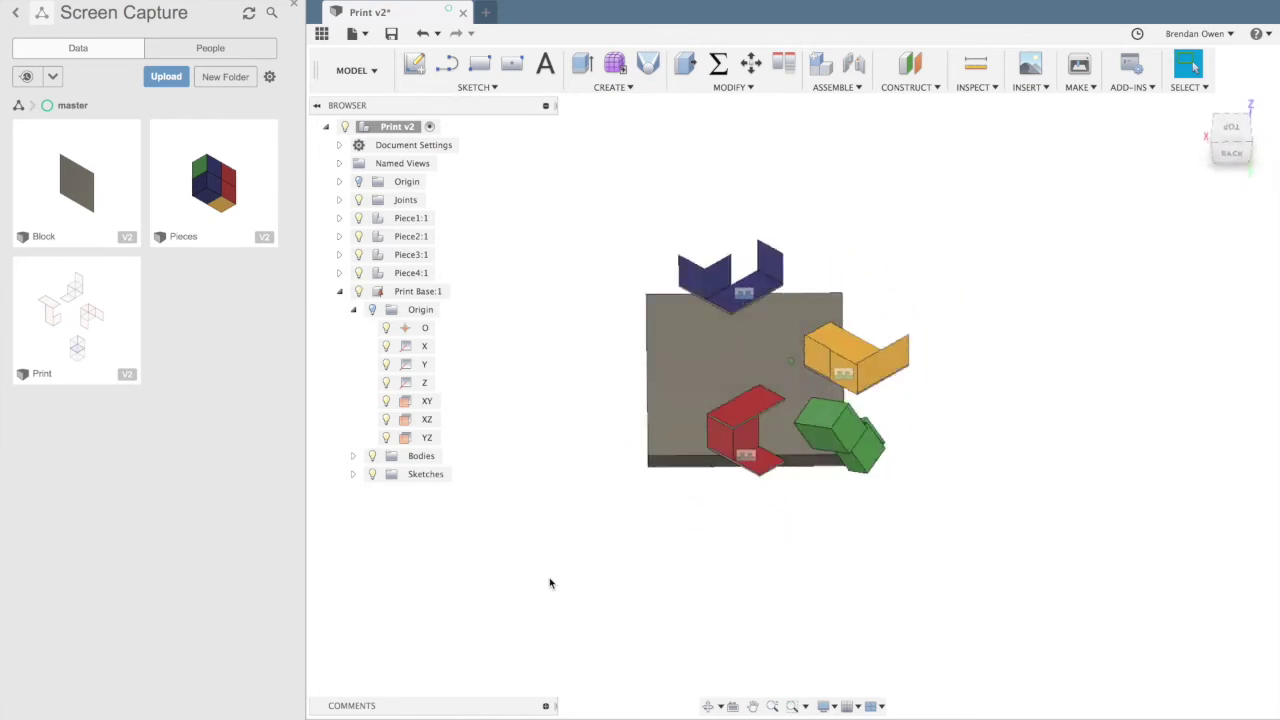
# - Join the green piece by a face centre to the midpoint of the base plate's remaining free upper edge with a rigid joint
pyautogui.click(854, 66)
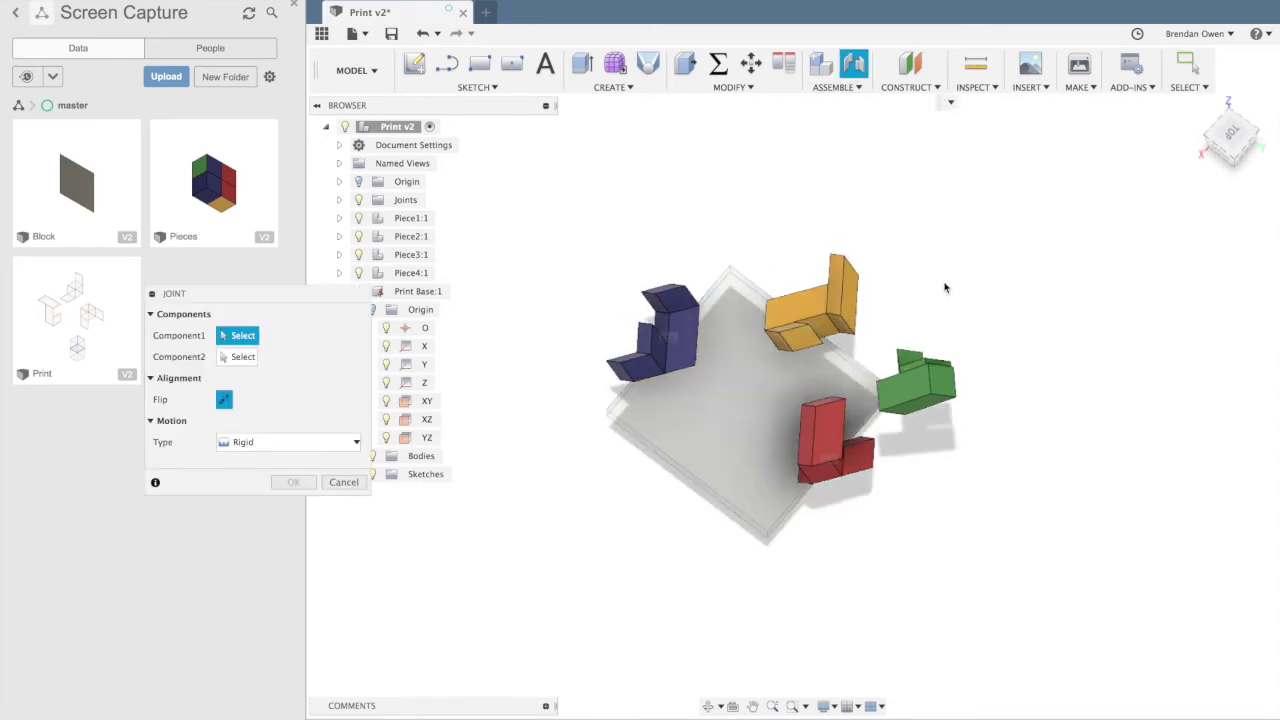
pyautogui.click(908, 392)
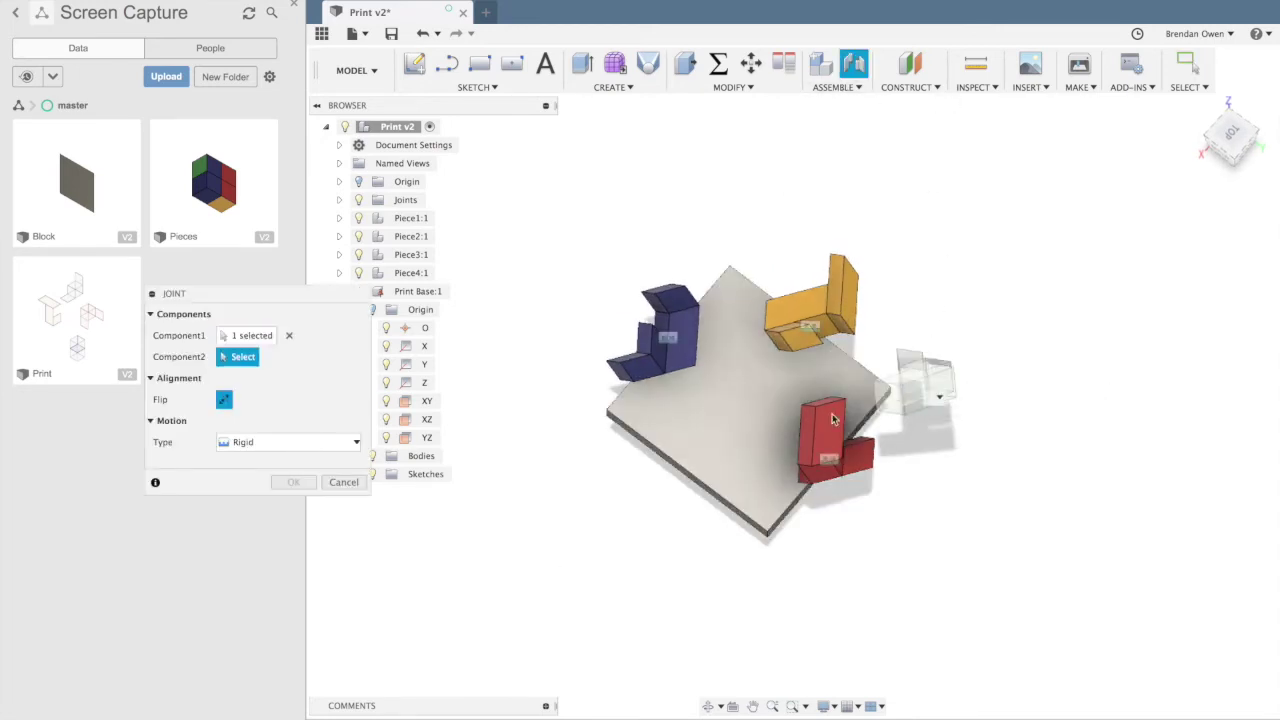
pyautogui.click(690, 470)
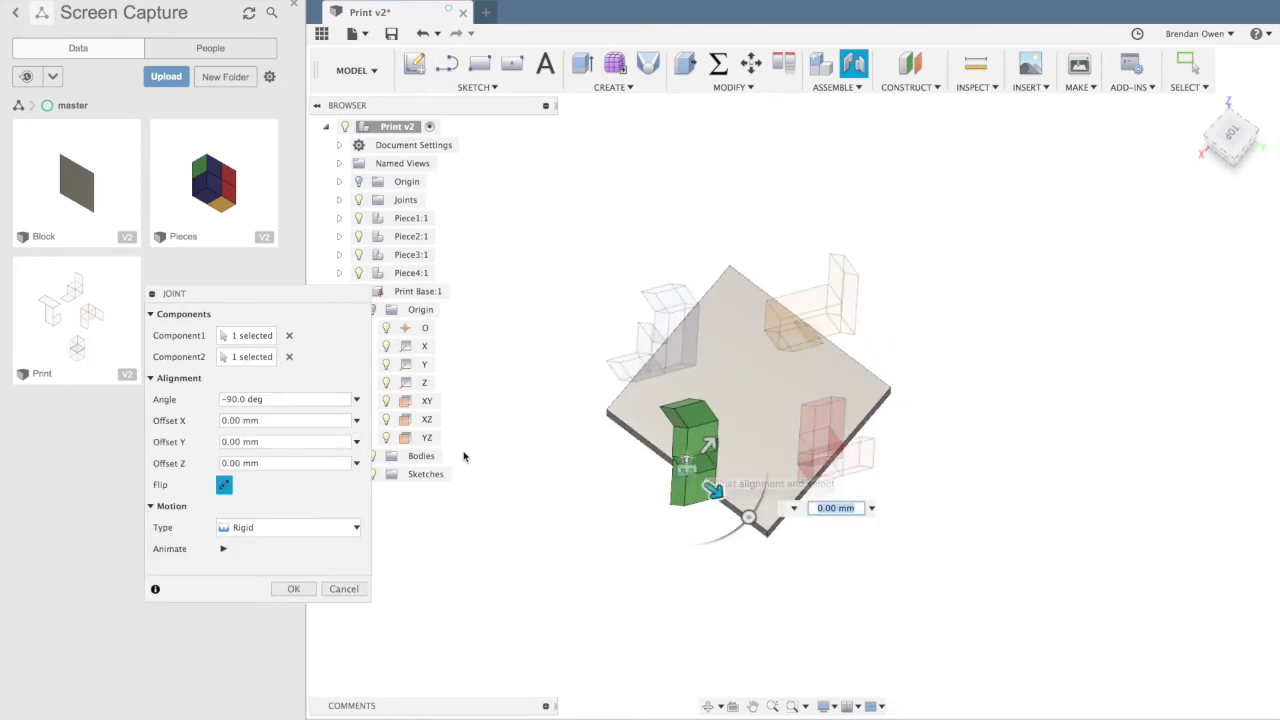
pyautogui.click(303, 589)
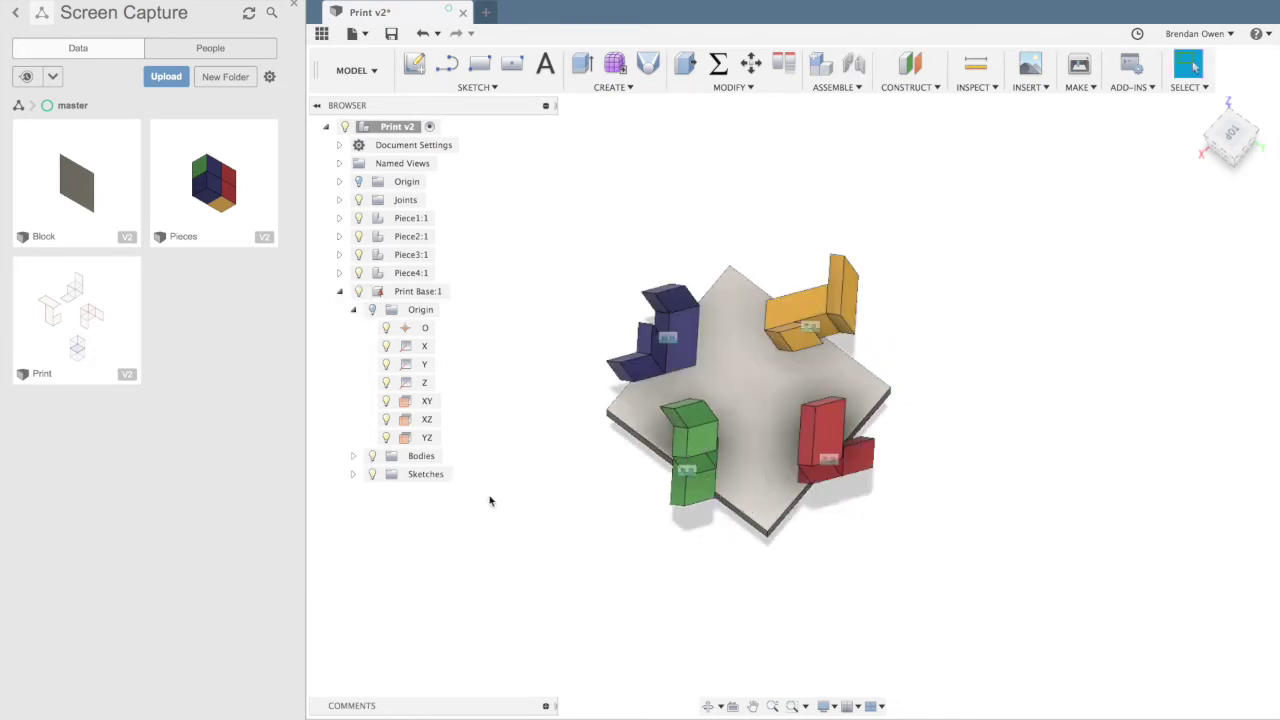
# - Hide the Print Base component and show the top-level Print origin
pyautogui.keyDown('shift'); pyautogui.scroll(-10, 521, 573); pyautogui.keyUp('shift')
pyautogui.keyDown('shift'); pyautogui.hscroll(-15, 521, 573); pyautogui.keyUp('shift')
pyautogui.keyDown('shift'); pyautogui.scroll(8, 521, 573); pyautogui.keyUp('shift')
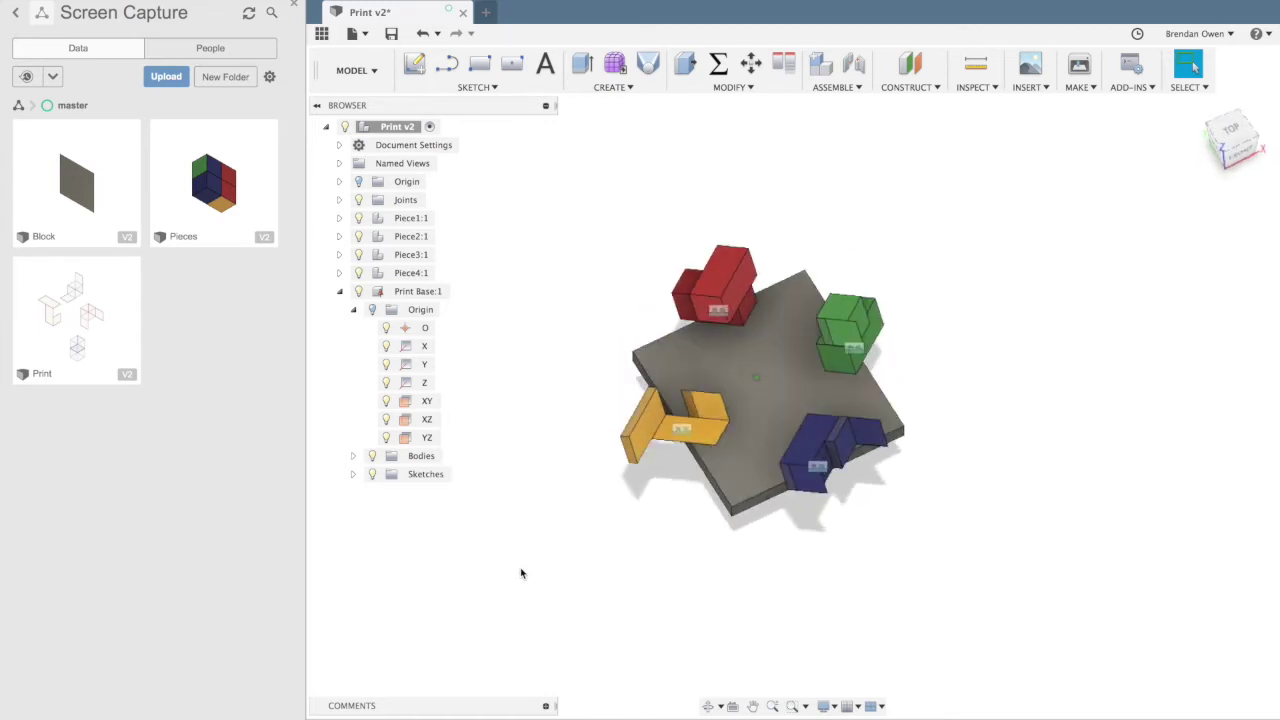
pyautogui.keyDown('shift'); pyautogui.scroll(-6, 521, 573); pyautogui.keyUp('shift')
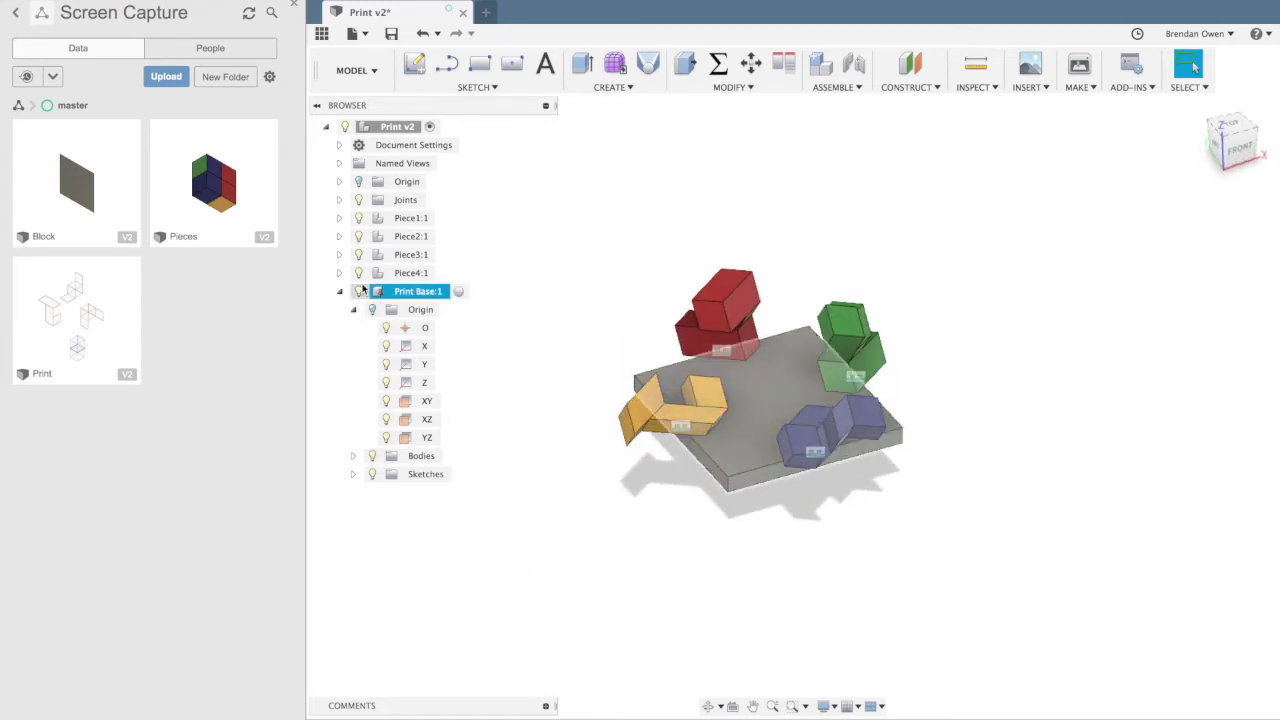
pyautogui.click(358, 291)
pyautogui.click(360, 183)
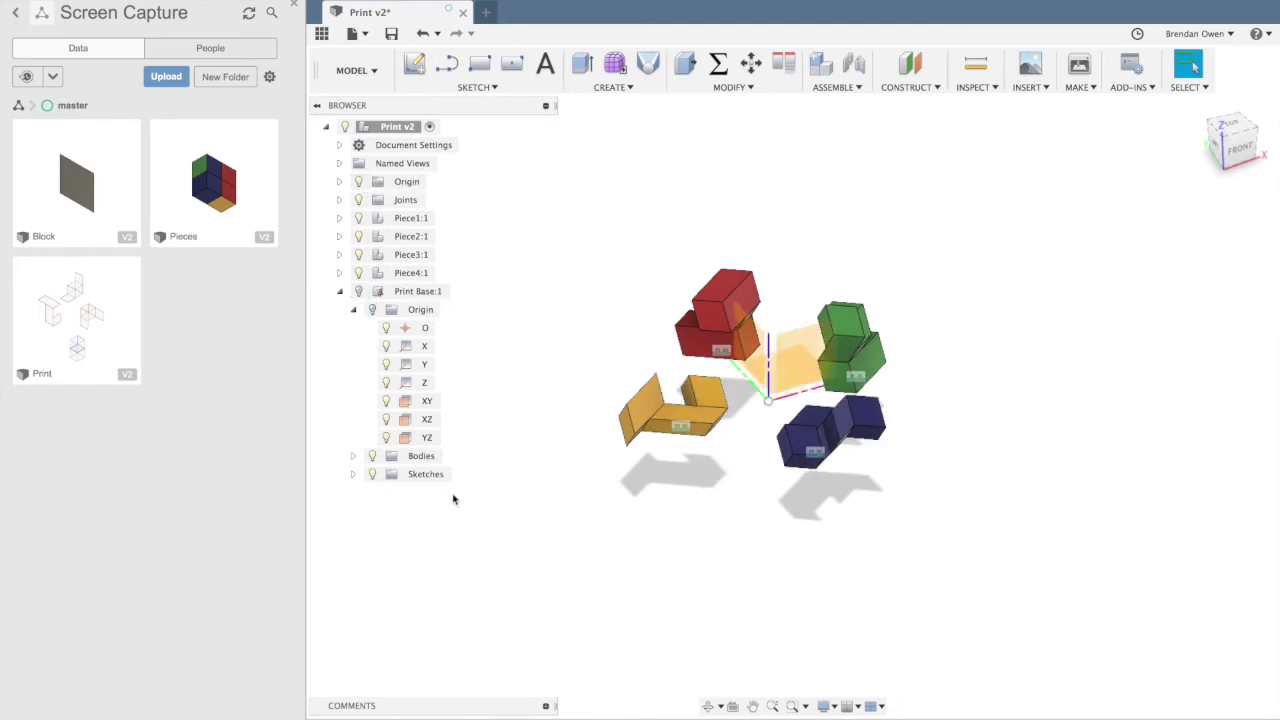
pyautogui.keyDown('shift'); pyautogui.scroll(5, 453, 497); pyautogui.keyUp('shift')
pyautogui.keyDown('shift'); pyautogui.scroll(-6, 453, 497); pyautogui.keyUp('shift')
pyautogui.keyDown('shift'); pyautogui.scroll(-4, 453, 497); pyautogui.keyUp('shift')
pyautogui.keyDown('shift'); pyautogui.hscroll(-6, 453, 497); pyautogui.keyUp('shift')
pyautogui.keyDown('shift'); pyautogui.scroll(4, 453, 497); pyautogui.keyUp('shift')
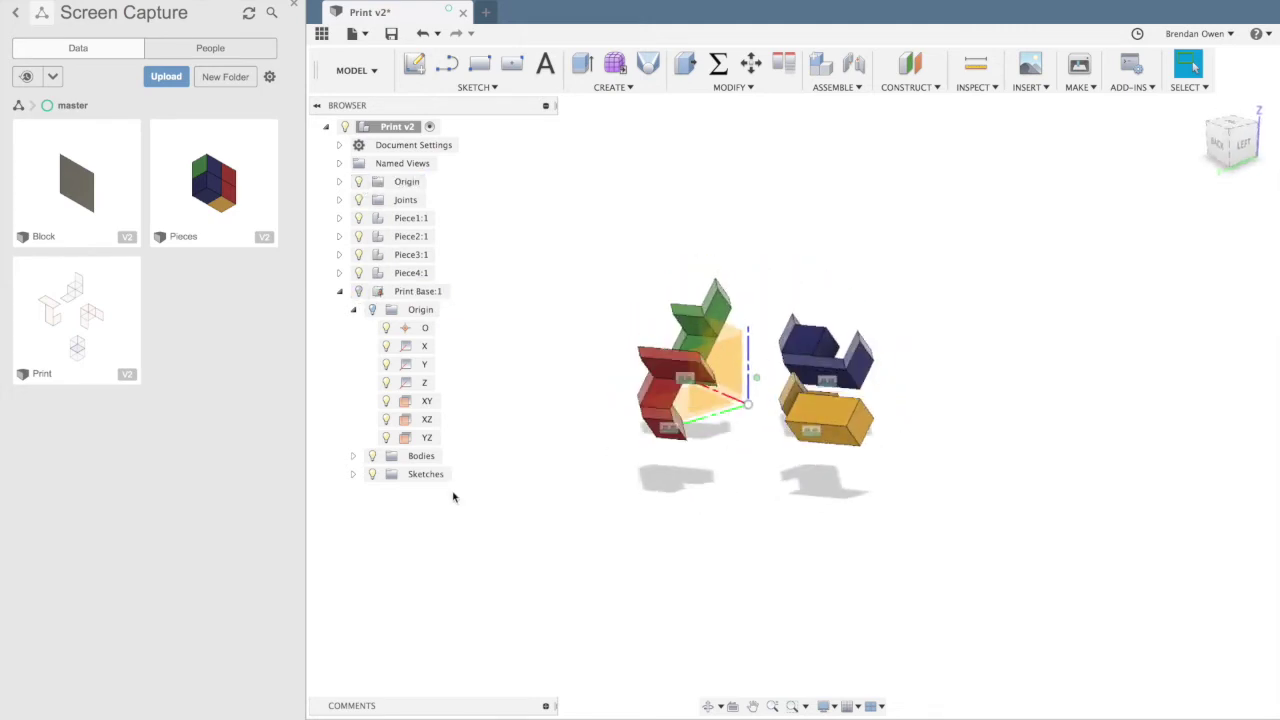
# - Save the Print design as a new version with the description "Finished"
pyautogui.click(403, 128)
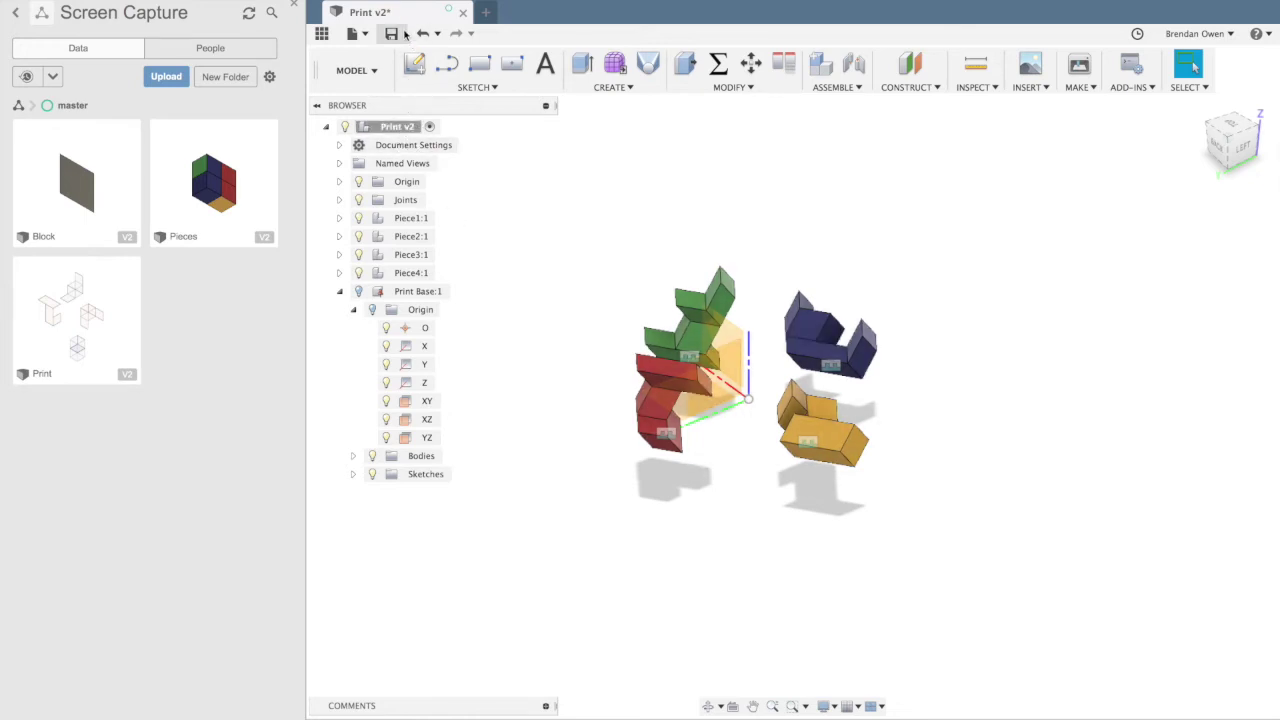
pyautogui.click(391, 33)
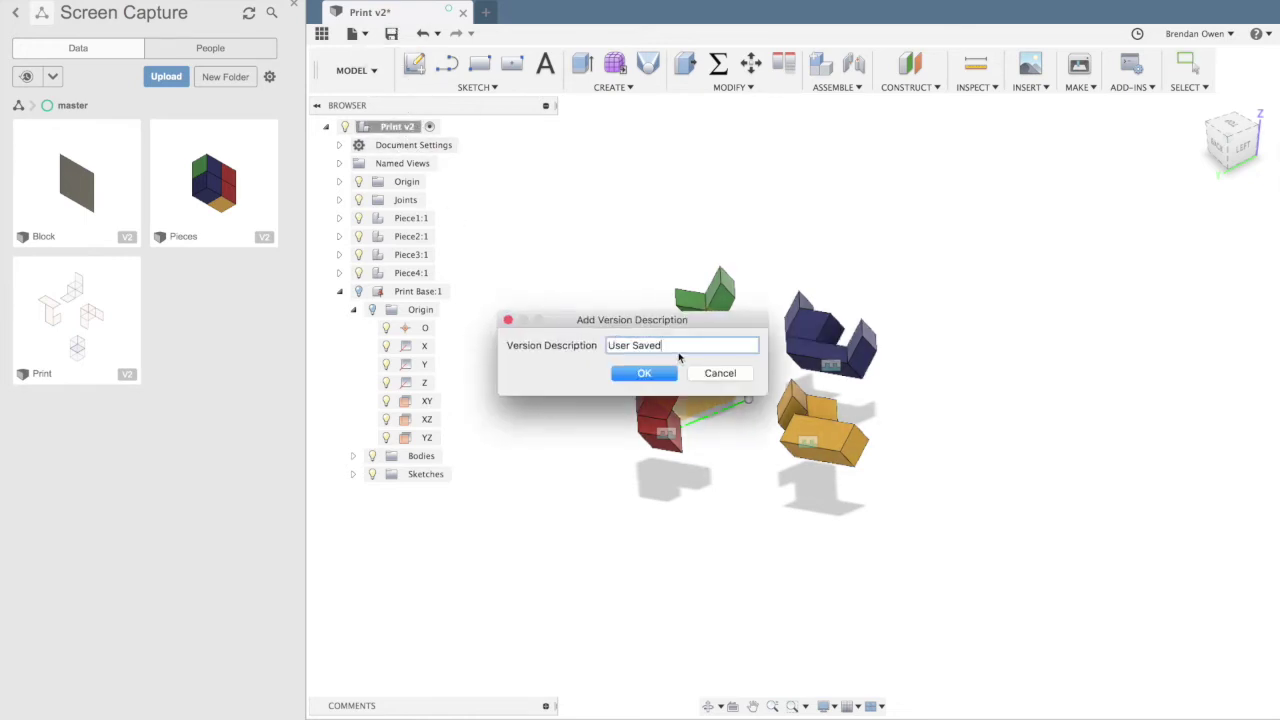
pyautogui.write('Finished')
pyautogui.click(637, 377)
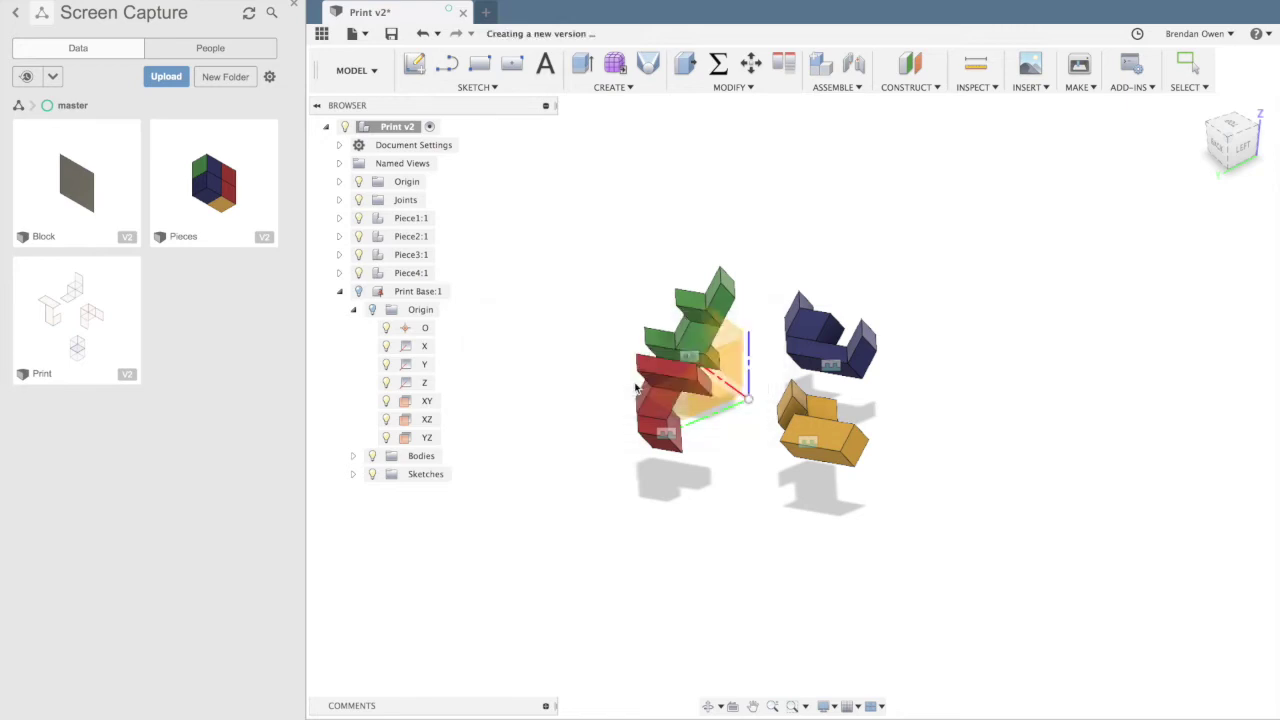
# - Set up an STL export of the whole Print component with the structure One File Per Body
pyautogui.rightClick(399, 131)
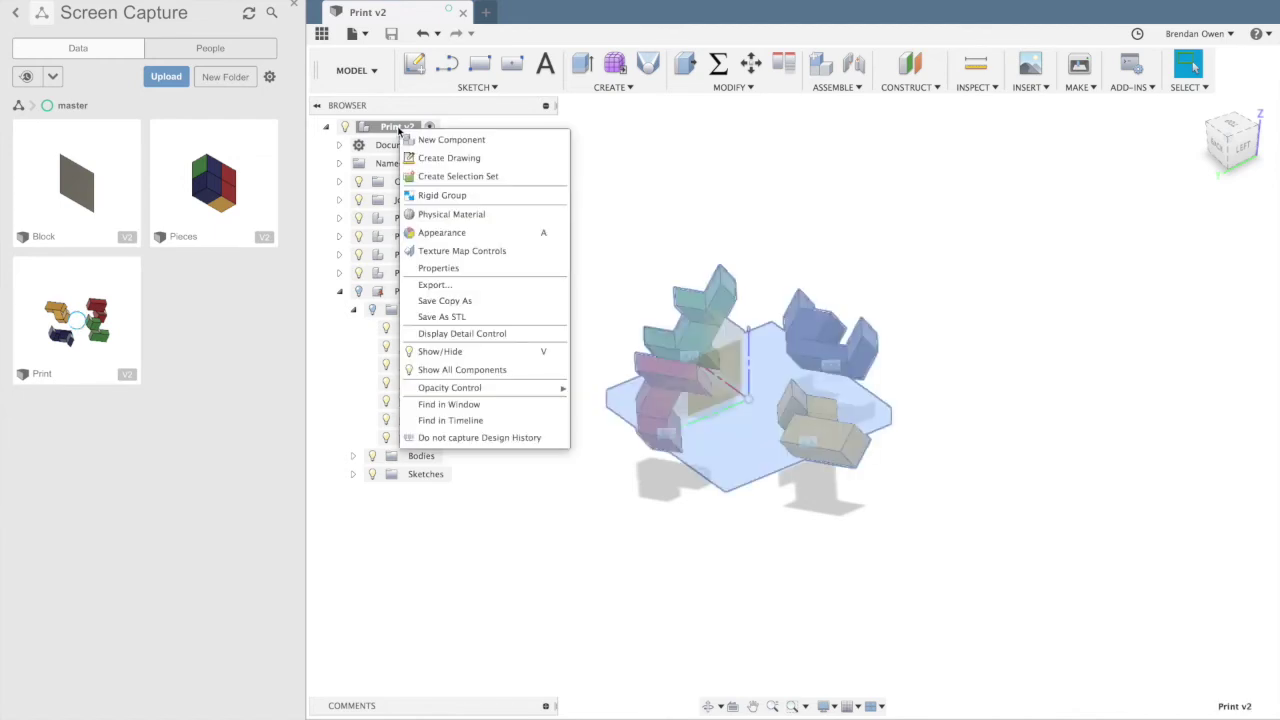
pyautogui.click(439, 317)
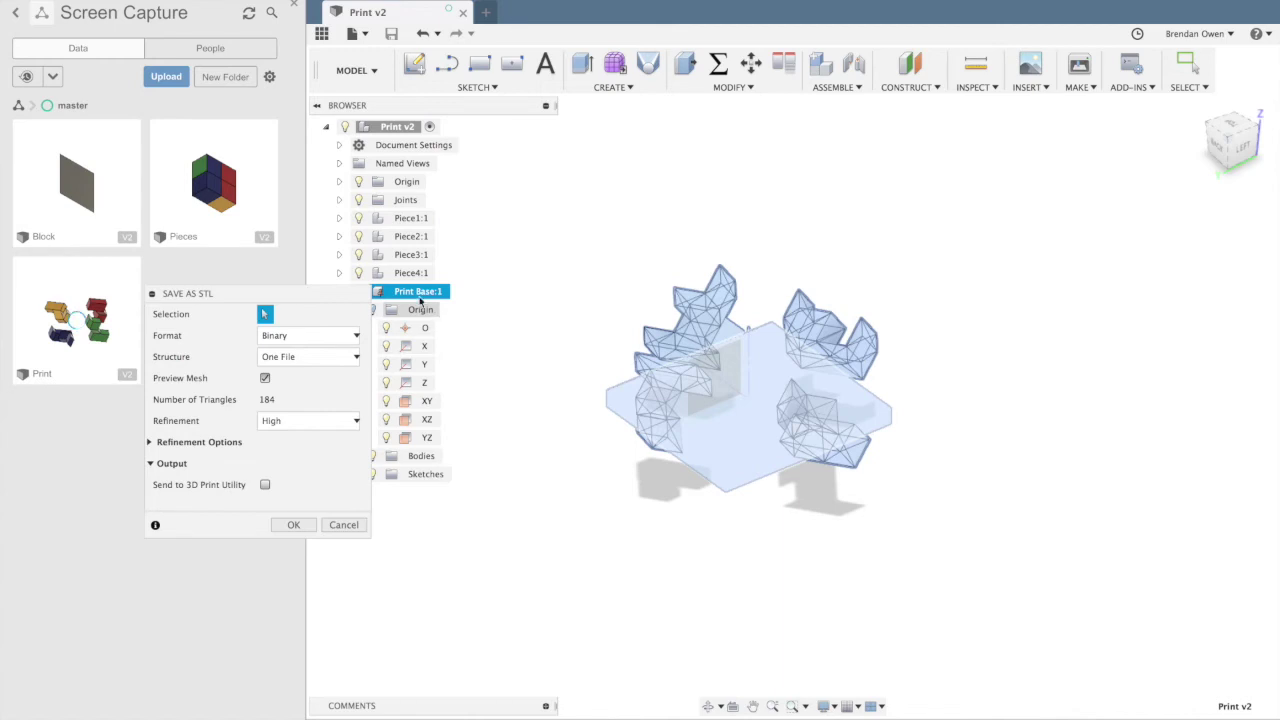
pyautogui.moveTo(318, 296)
pyautogui.mouseDown()
pyautogui.moveTo(341, 337)
pyautogui.moveTo(322, 390)
pyautogui.moveTo(323, 294)
pyautogui.moveTo(309, 290)
pyautogui.mouseUp()
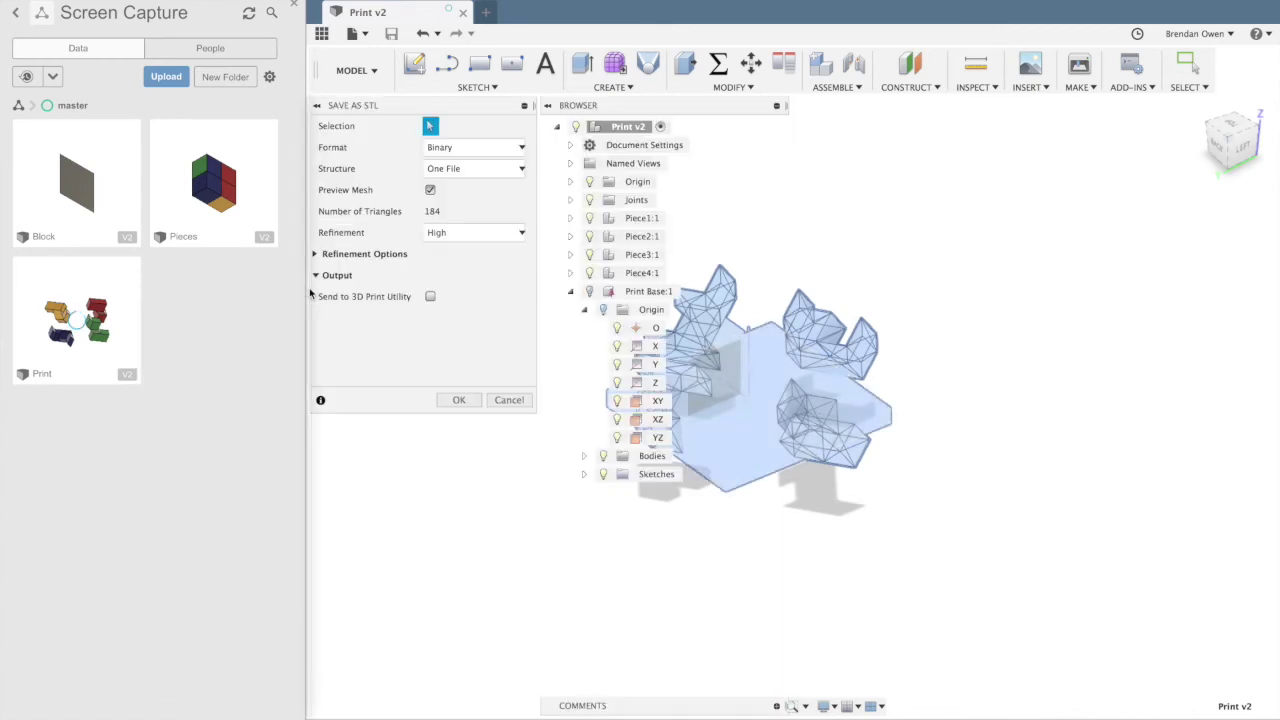
pyautogui.click(478, 148)
pyautogui.click(500, 168)
pyautogui.click(505, 174)
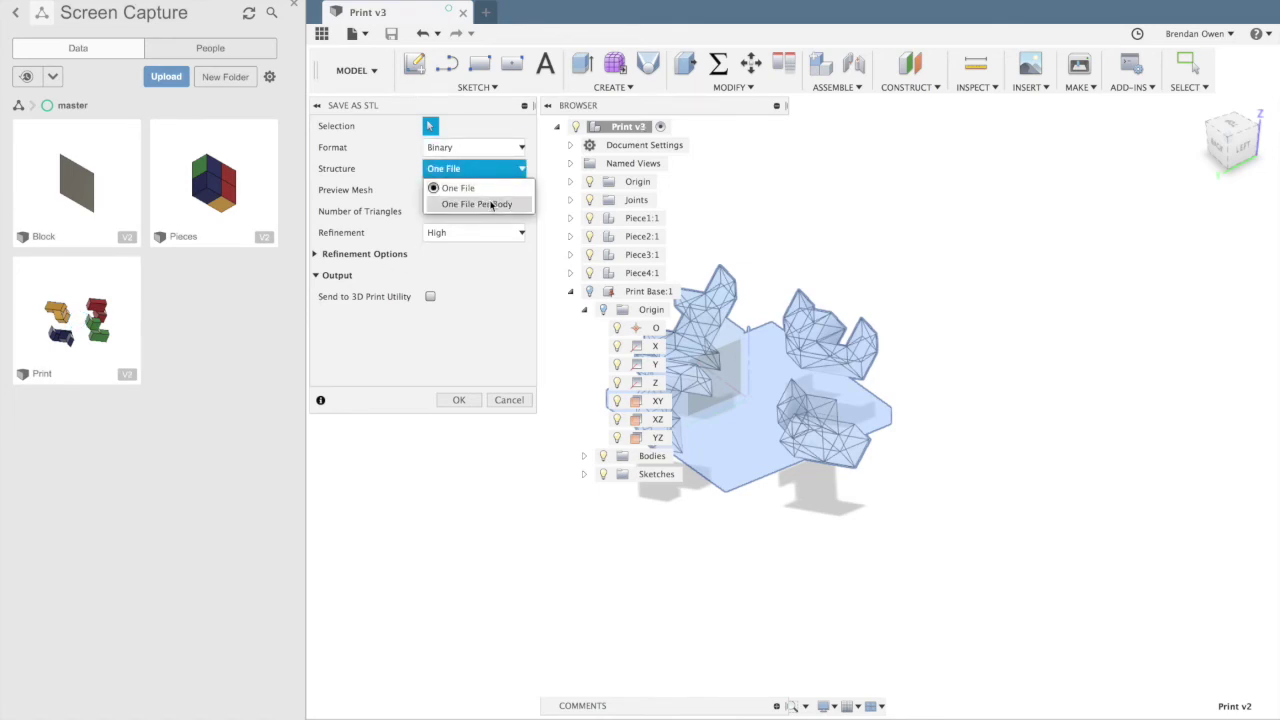
pyautogui.click(491, 204)
pyautogui.click(457, 400)
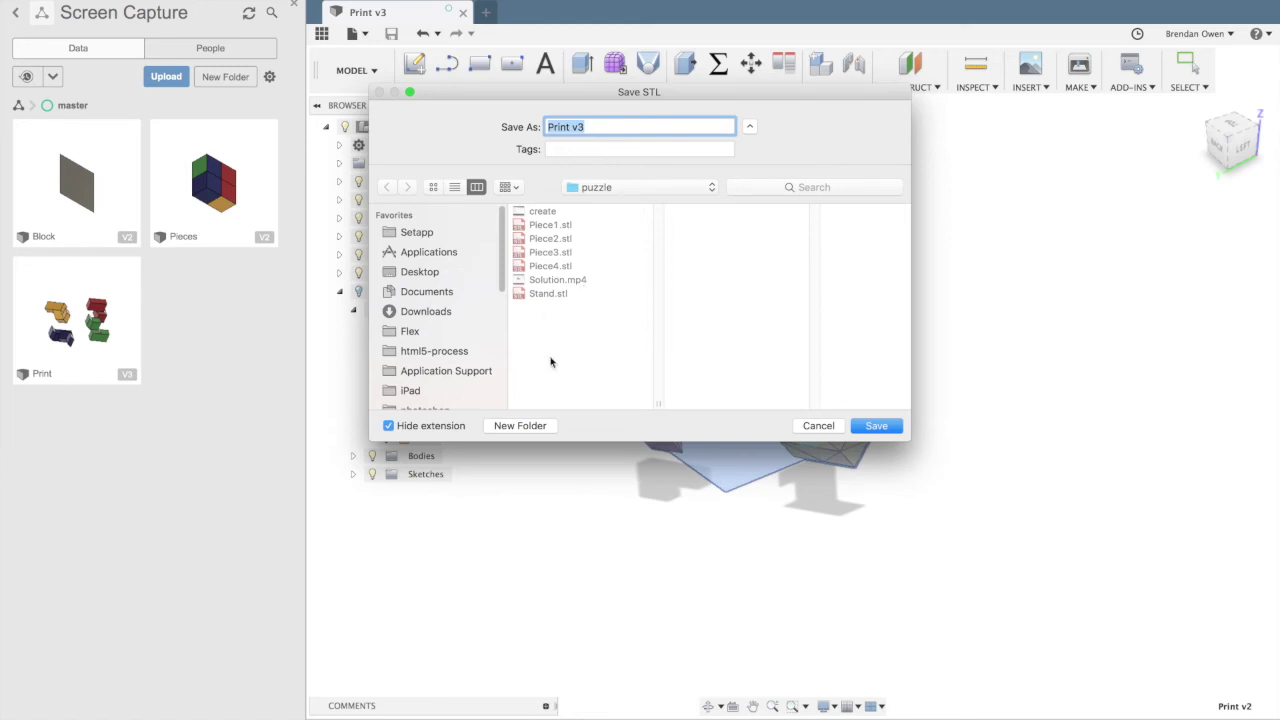
# - Create a folder named "Save" inside the puzzle folder and choose it as the export destination
pyautogui.click(520, 426)
pyautogui.write('Save')
pyautogui.click(617, 236)
pyautogui.click(542, 280)
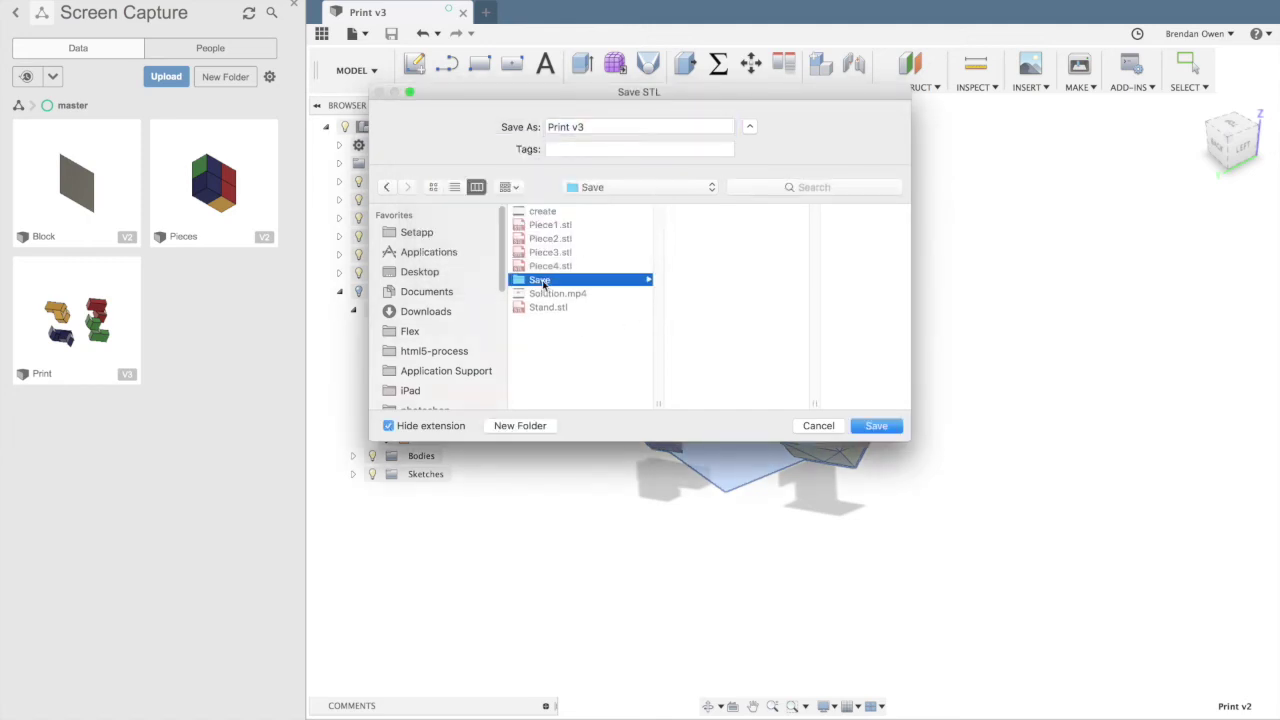
# - Name the STL export "Shapes" and save it in the Save folder
pyautogui.click(597, 126)
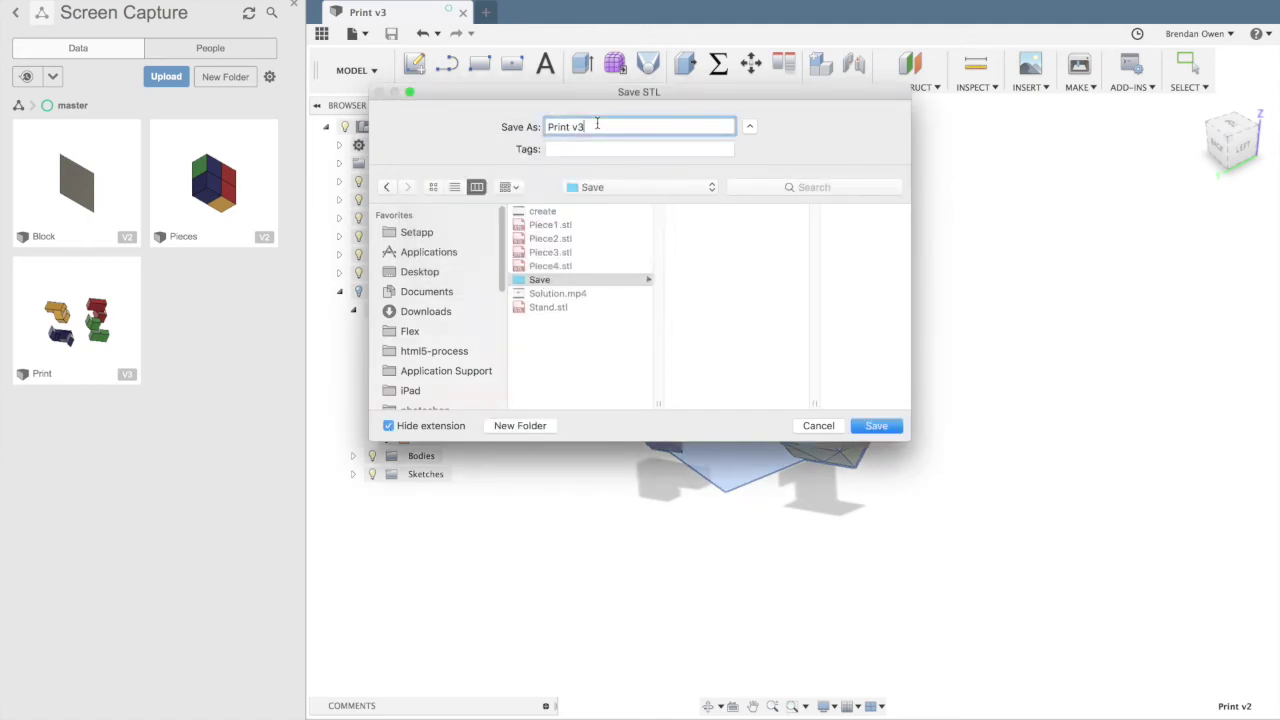
pyautogui.moveTo(600, 126); pyautogui.dragTo(519, 120)
pyautogui.write('Shapes')
pyautogui.click(879, 432)
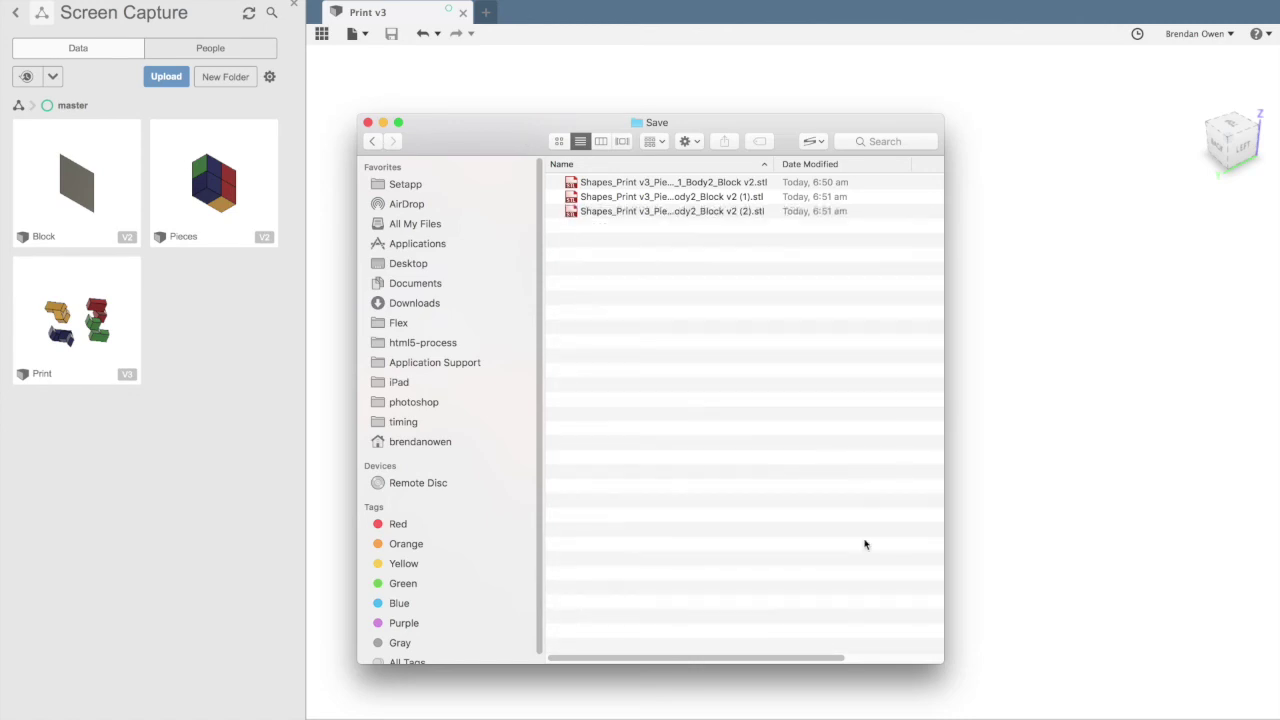
# - Check the exported STL files in the Save folder in Finder
pyautogui.moveTo(939, 660); pyautogui.dragTo(1027, 484)
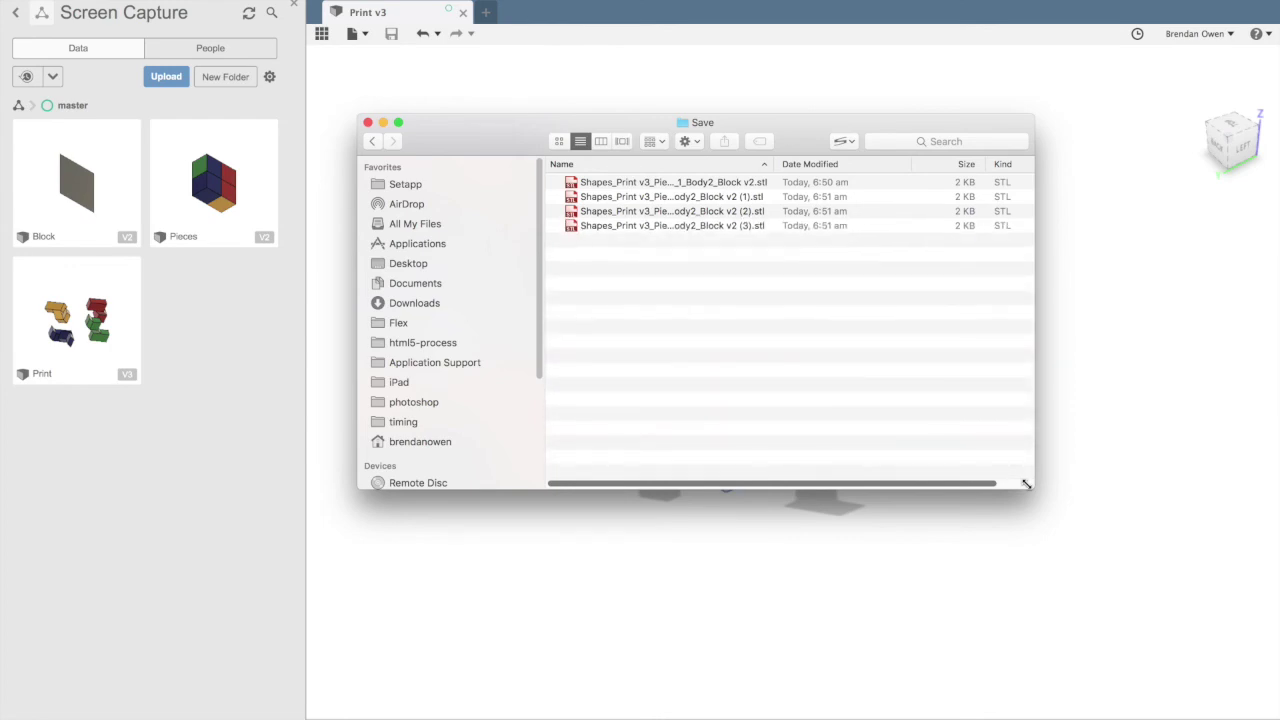
pyautogui.press('super+w')
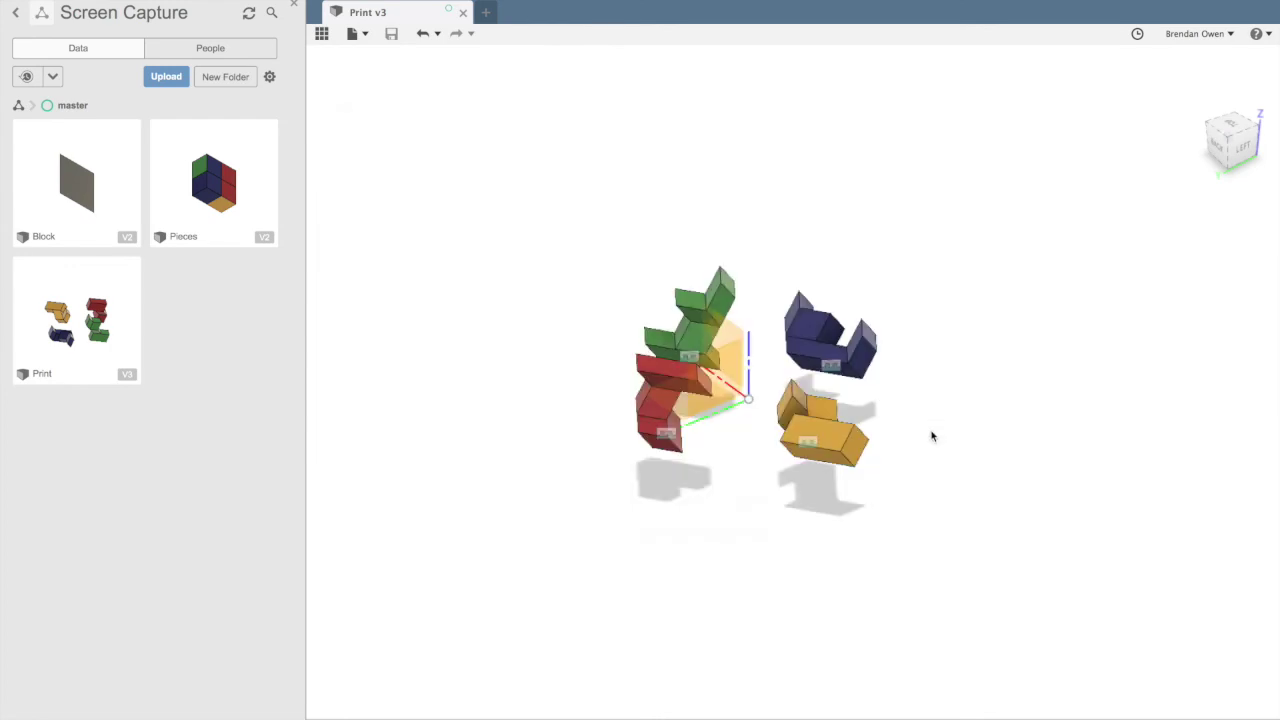
pyautogui.press('super+Tab')
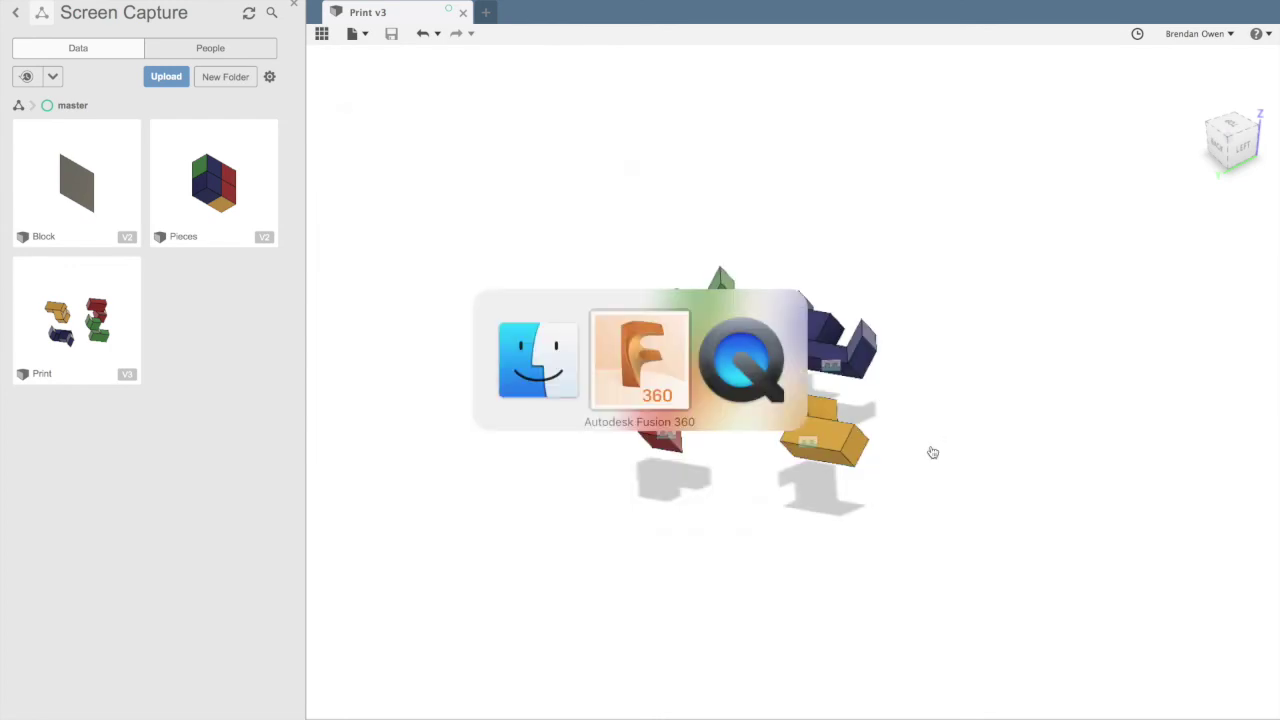
pyautogui.press('super+Tab')
pyautogui.press('super+Tab')
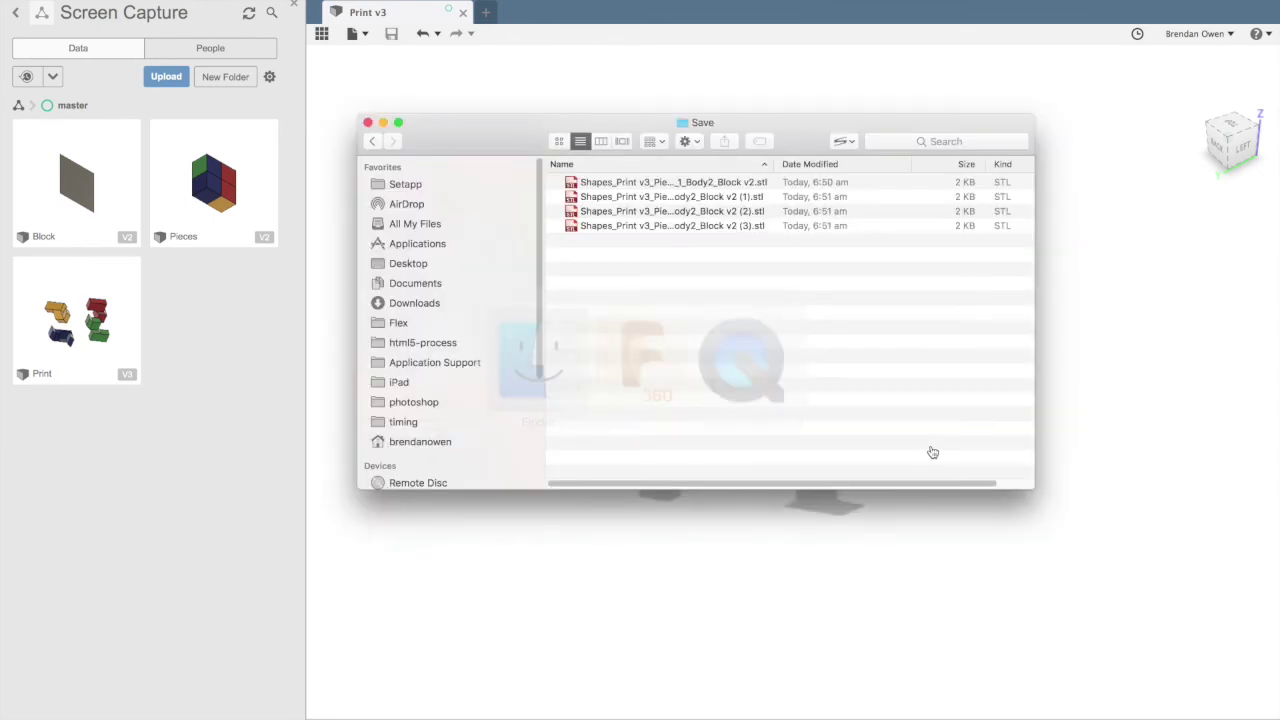